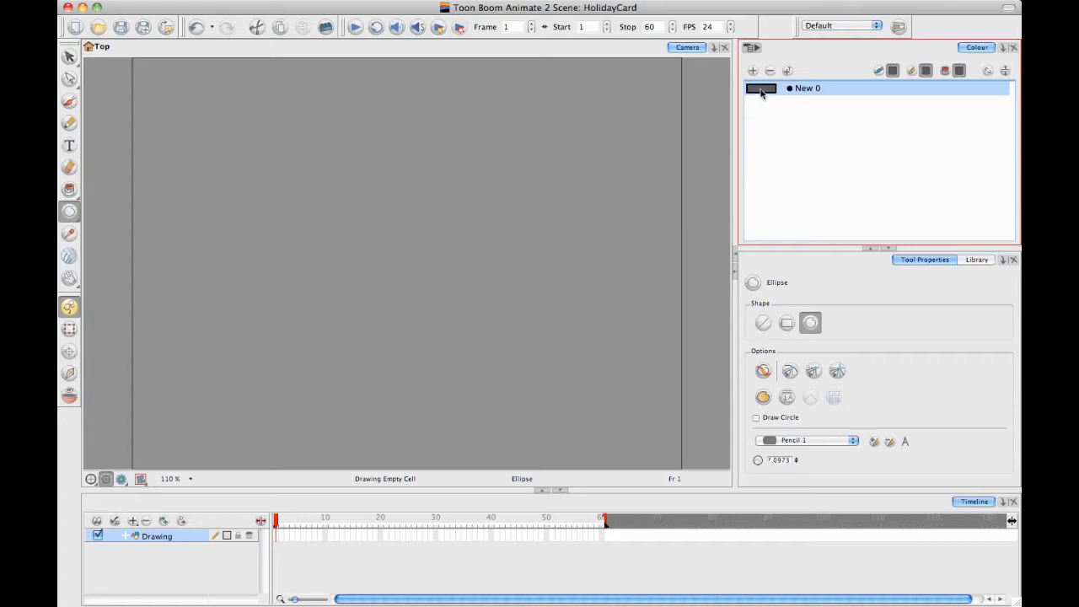
# Lighten the New 0 swatch to a solid mid grey with RGB 155, 155, 155
pyautogui.doubleClick(763, 94)
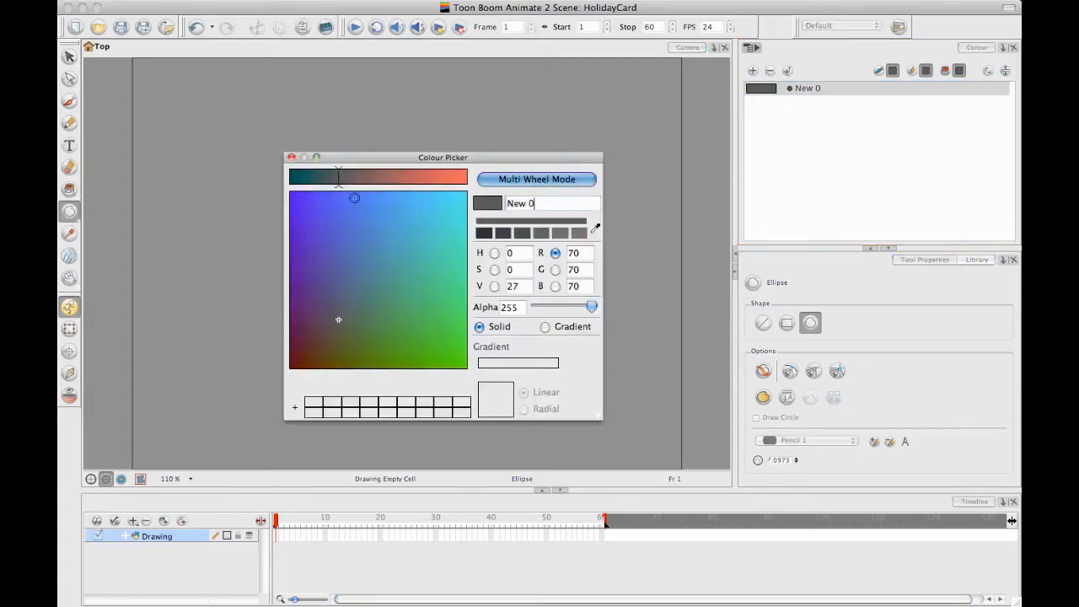
pyautogui.click(495, 287)
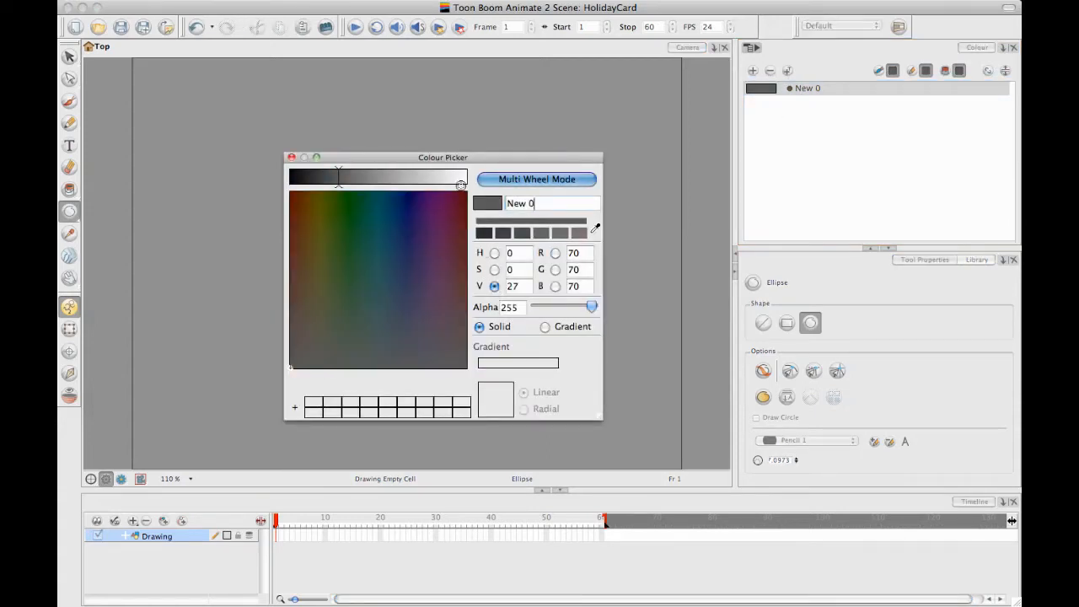
pyautogui.moveTo(422, 160); pyautogui.dragTo(565, 102)
pyautogui.moveTo(482, 112); pyautogui.dragTo(541, 112)
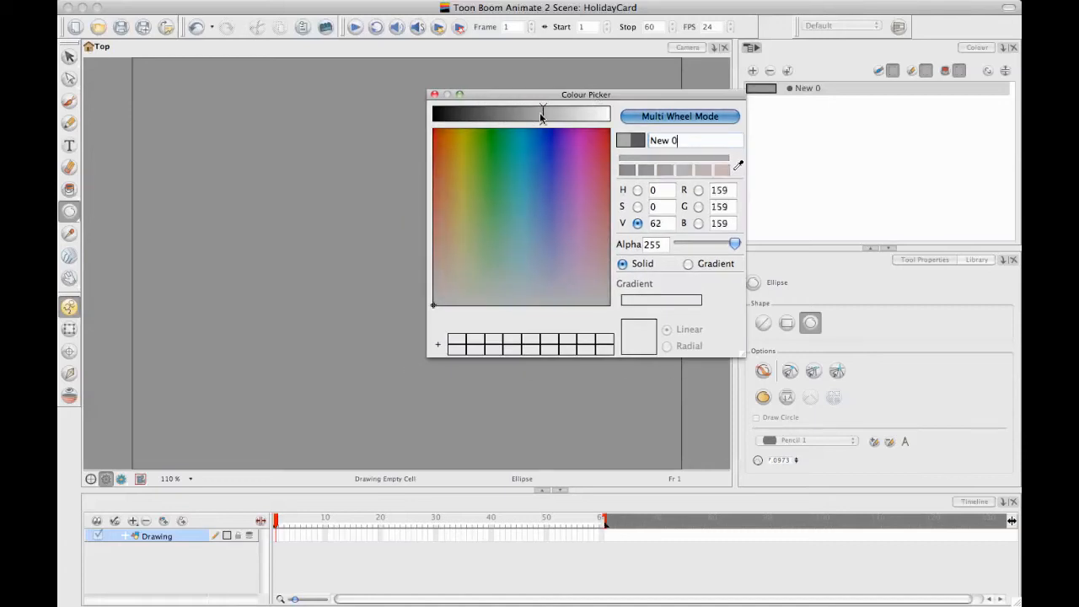
# Add a second colour swatch with a radial gradient and set one of its stops to near-white, RGB 248, 248, 248
pyautogui.click(753, 71)
pyautogui.click(753, 70)
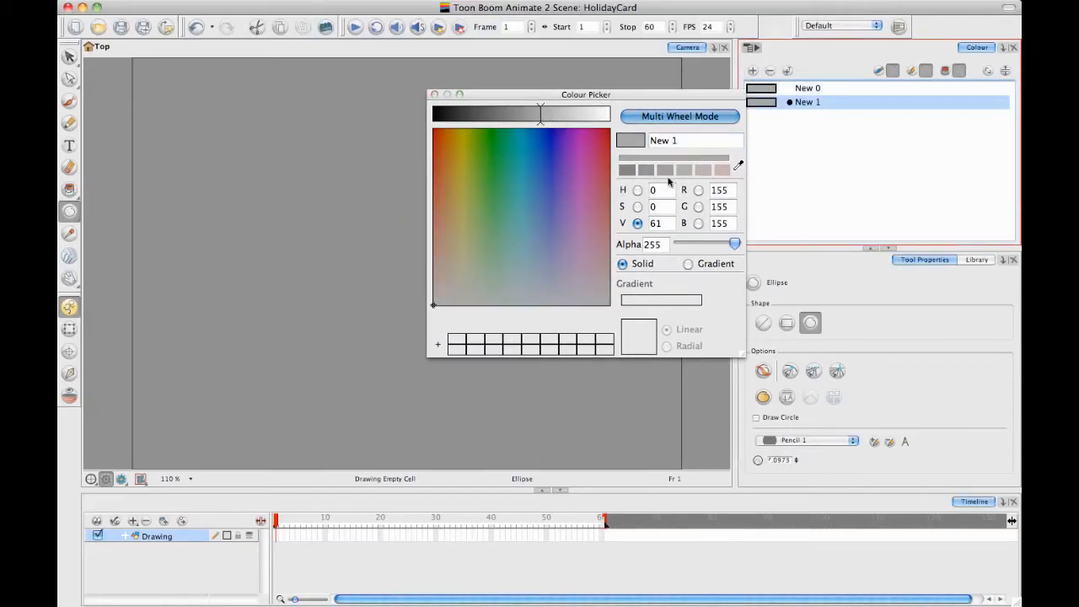
pyautogui.click(687, 264)
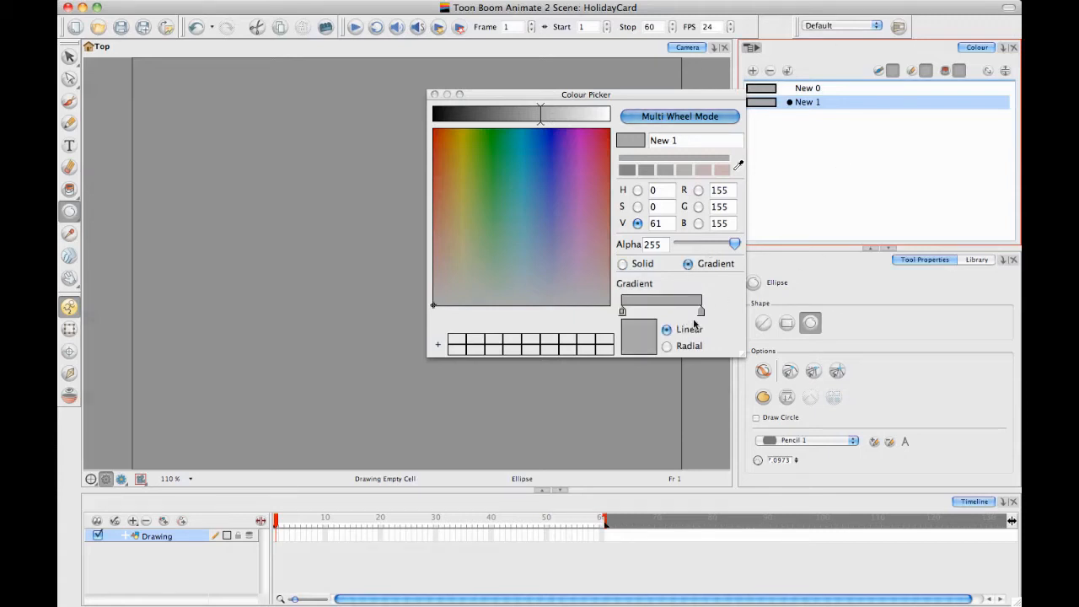
pyautogui.click(668, 347)
pyautogui.moveTo(561, 116); pyautogui.dragTo(605, 113)
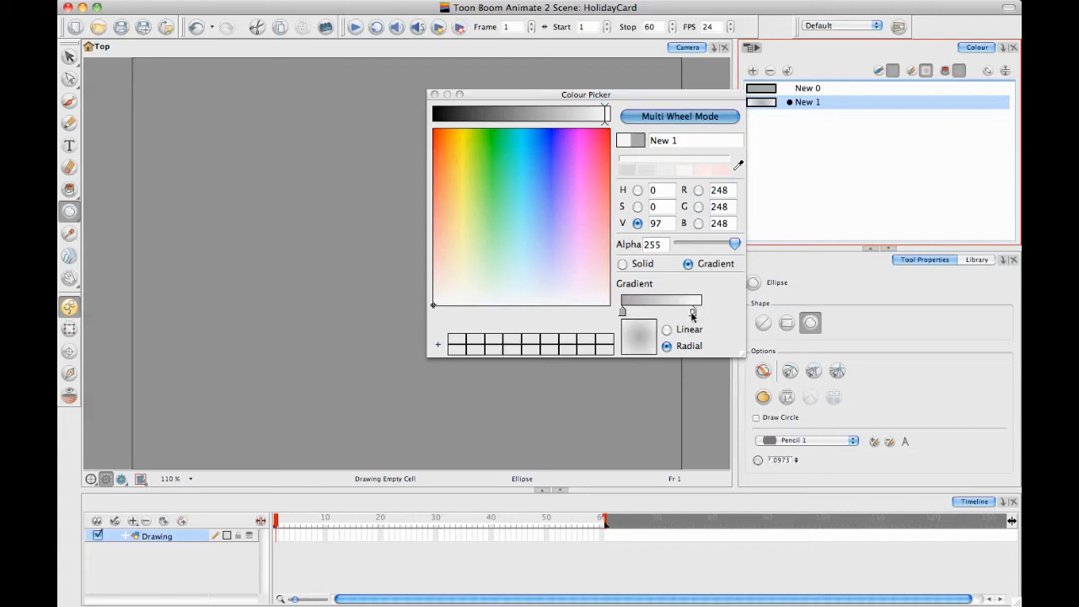
# Swap the gradient stops so the near-white one comes first, set the other stop to RGB 183, 183, 183, and close the colour picker
pyautogui.moveTo(699, 312); pyautogui.dragTo(621, 312)
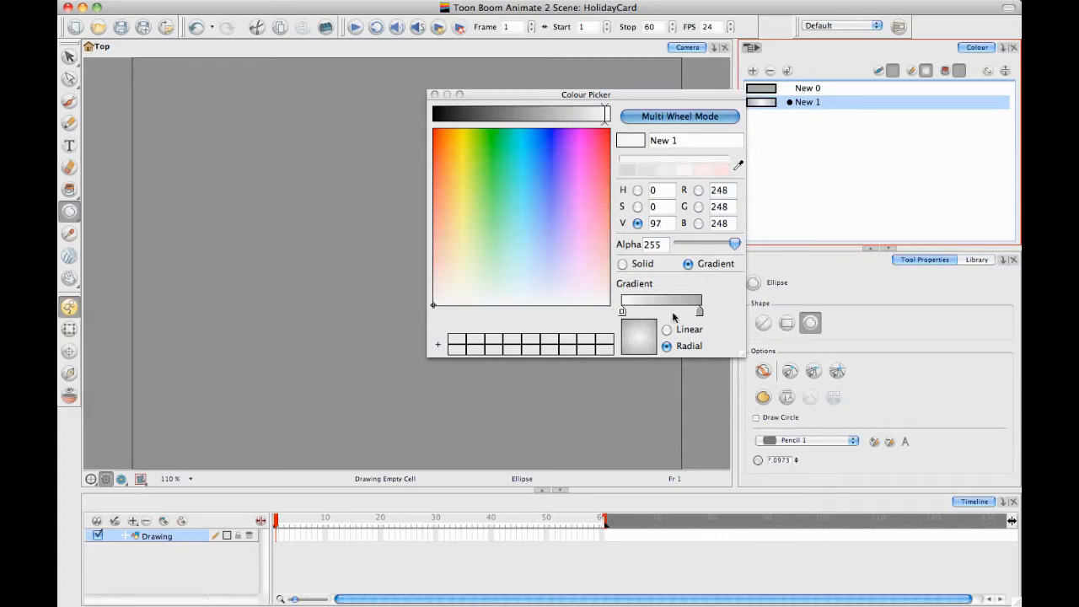
pyautogui.click(699, 312)
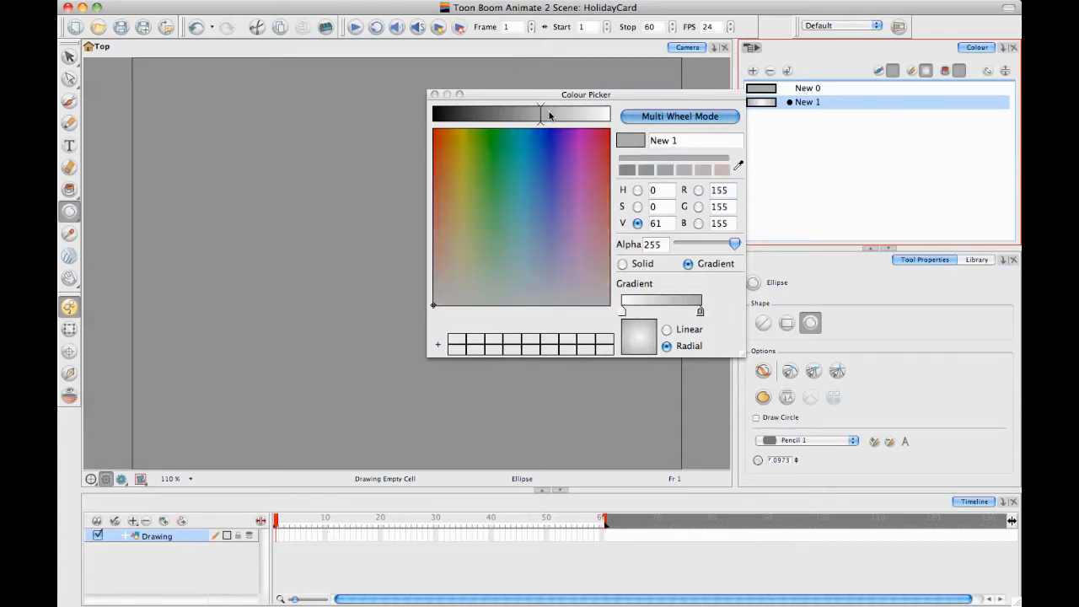
pyautogui.moveTo(549, 113); pyautogui.dragTo(562, 111)
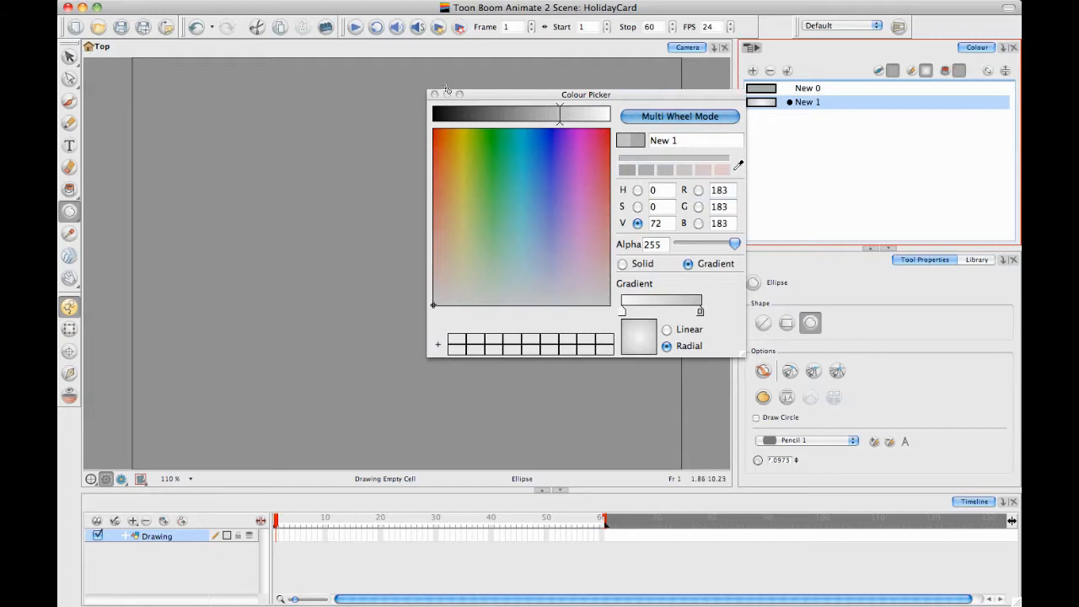
pyautogui.click(434, 95)
# Using the New 0 grey, reduce the pencil line size to about 3.05 and draw a large circle outline as the snowman's base
pyautogui.click(762, 91)
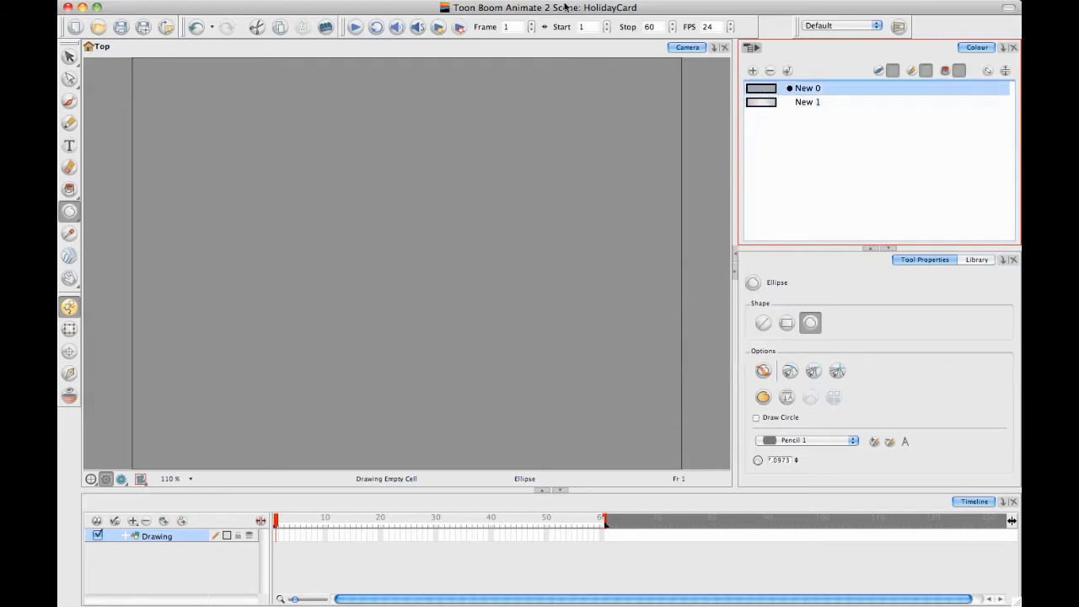
pyautogui.moveTo(355, 229)
pyautogui.mouseDown()
pyautogui.moveTo(500, 397)
pyautogui.moveTo(534, 379)
pyautogui.moveTo(541, 386)
pyautogui.mouseUp()
pyautogui.hotkey('ctrl', 'z')
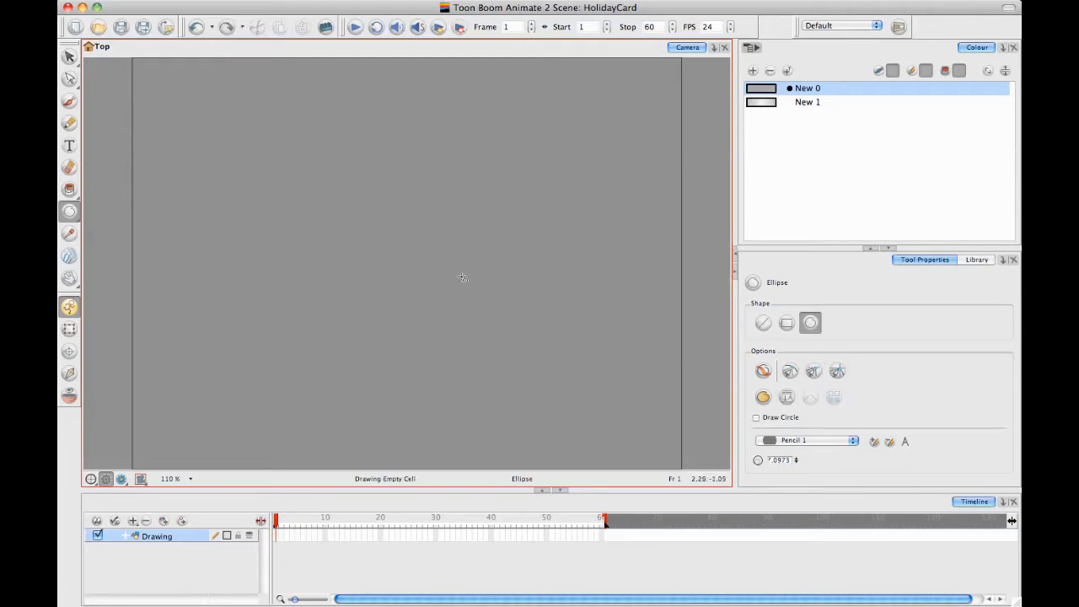
pyautogui.press('o')
pyautogui.moveTo(459, 264); pyautogui.dragTo(472, 255)
pyautogui.moveTo(318, 230); pyautogui.dragTo(492, 373)
pyautogui.moveTo(341, 152); pyautogui.dragTo(463, 249)
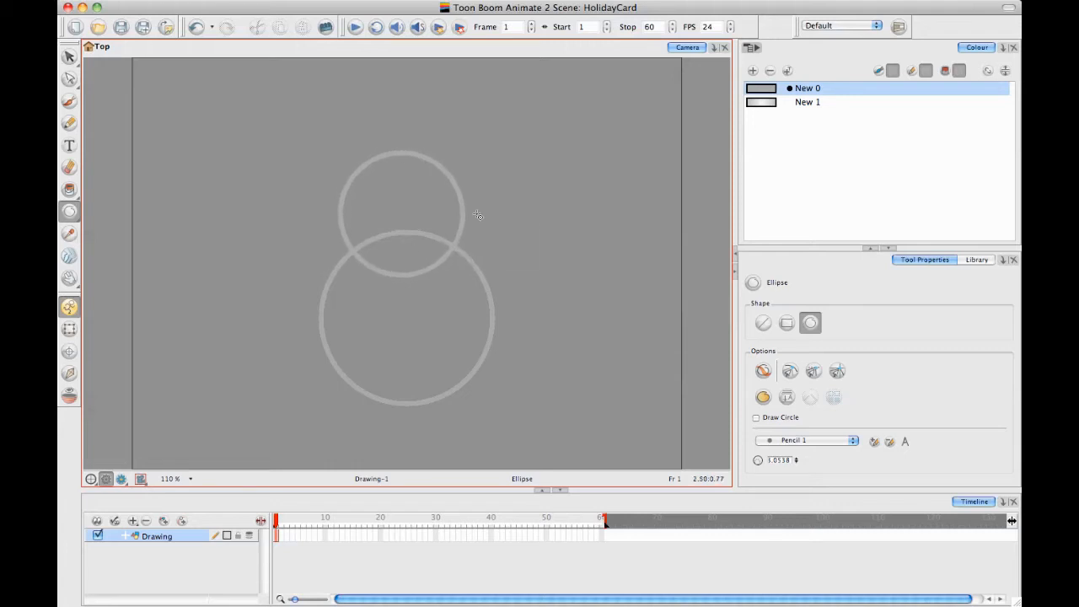
pyautogui.click(71, 57)
pyautogui.click(447, 173)
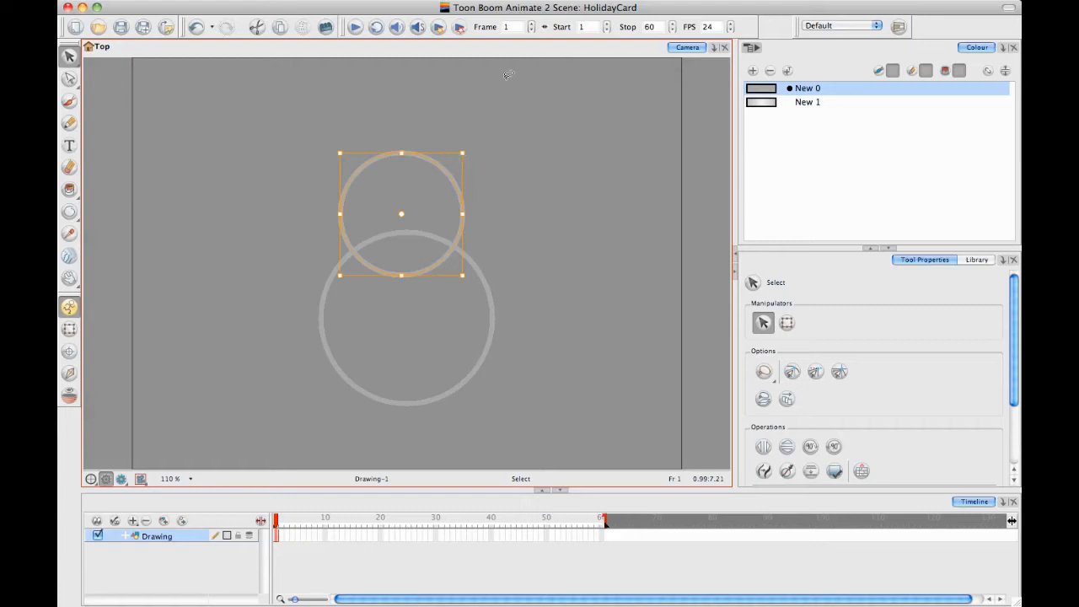
pyautogui.press('Right')
pyautogui.press('Right')
pyautogui.press('Right')
pyautogui.press('Right')
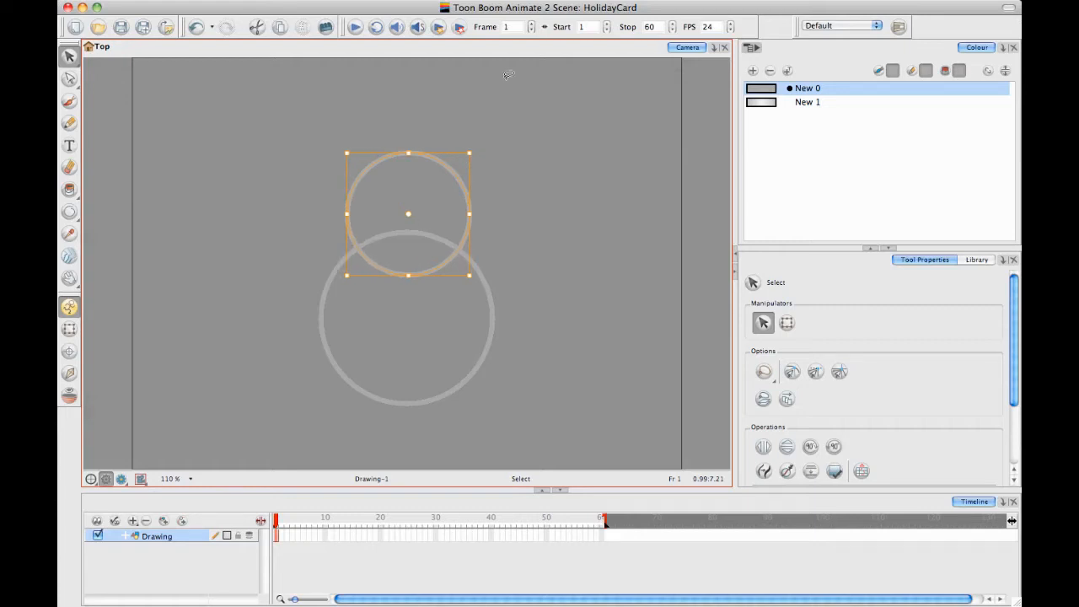
pyautogui.press('super+x')
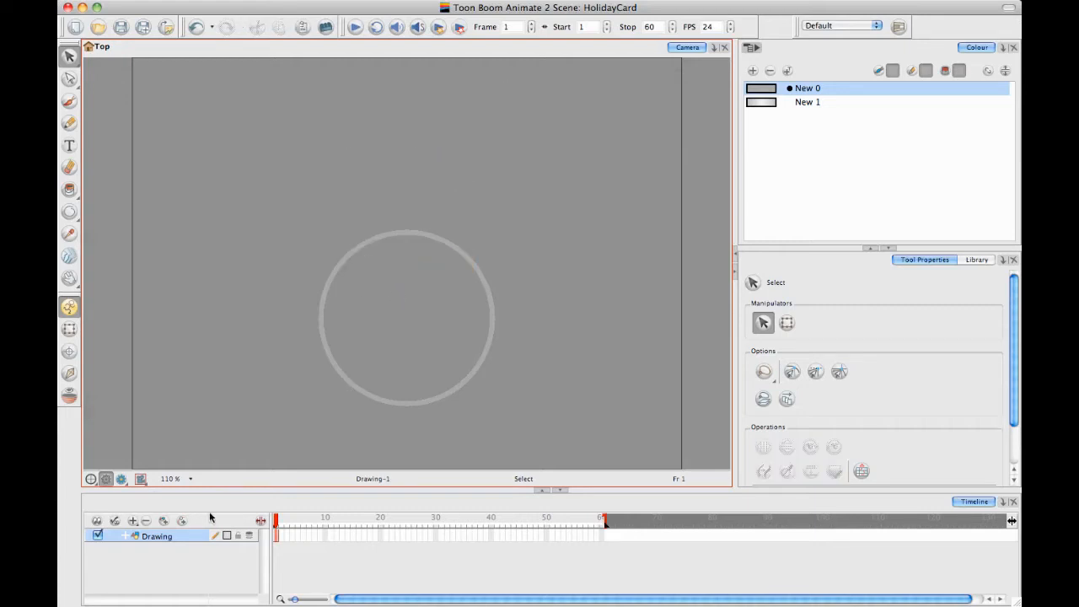
# Rename the Drawing layer holding the large circle as Snowman_Base
pyautogui.doubleClick(165, 540)
pyautogui.write('S')
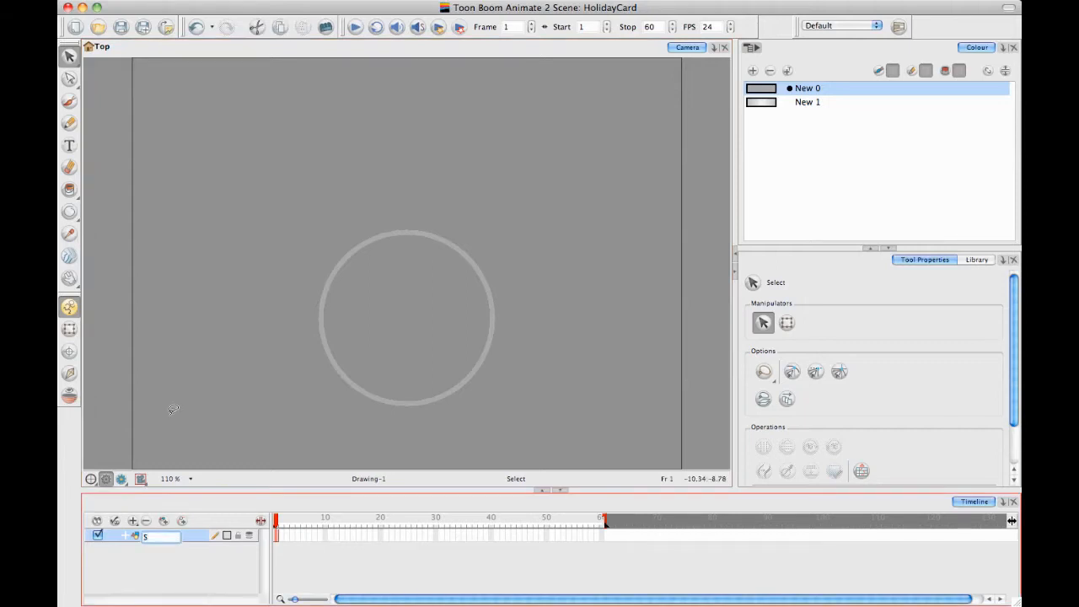
pyautogui.write('nowman_Base')
pyautogui.press('Return')
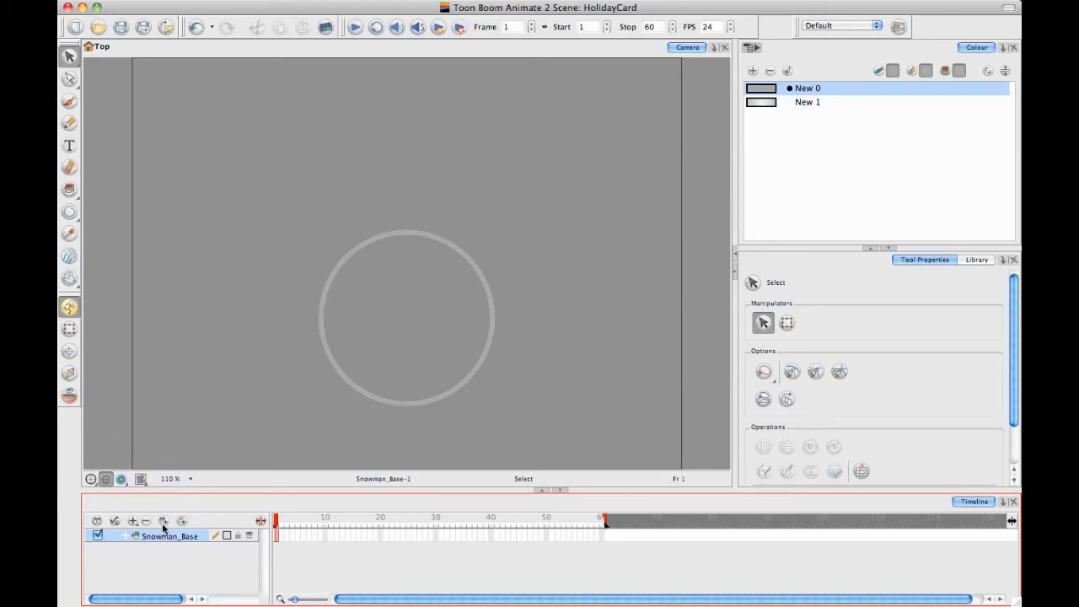
# Add a new drawing layer above the base and name it Snowman_Middle
pyautogui.click(170, 522)
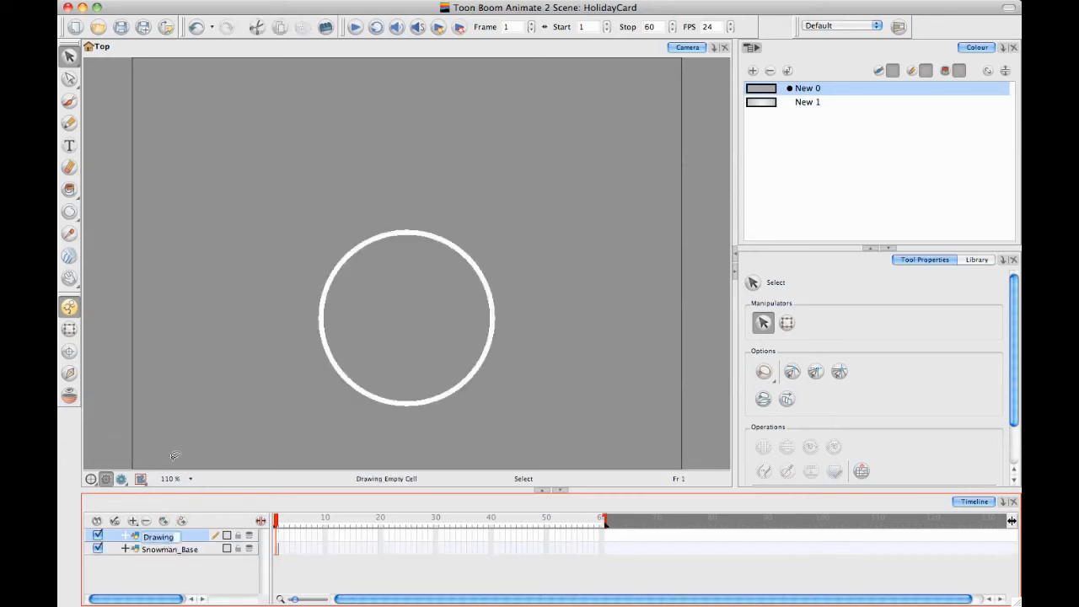
pyautogui.write('Snowman')
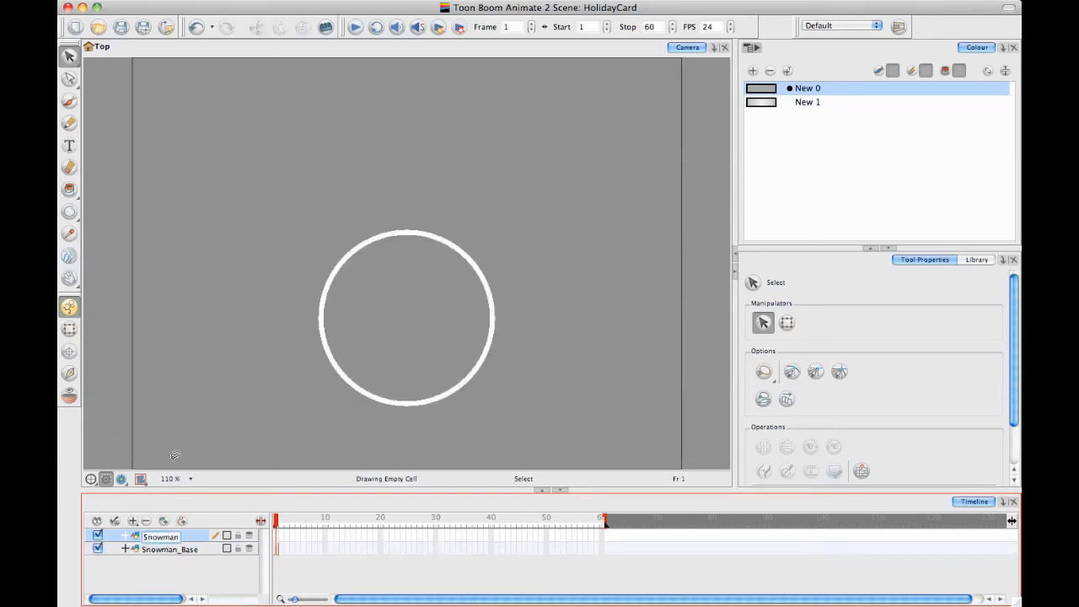
pyautogui.write('_Middle')
pyautogui.press('Return')
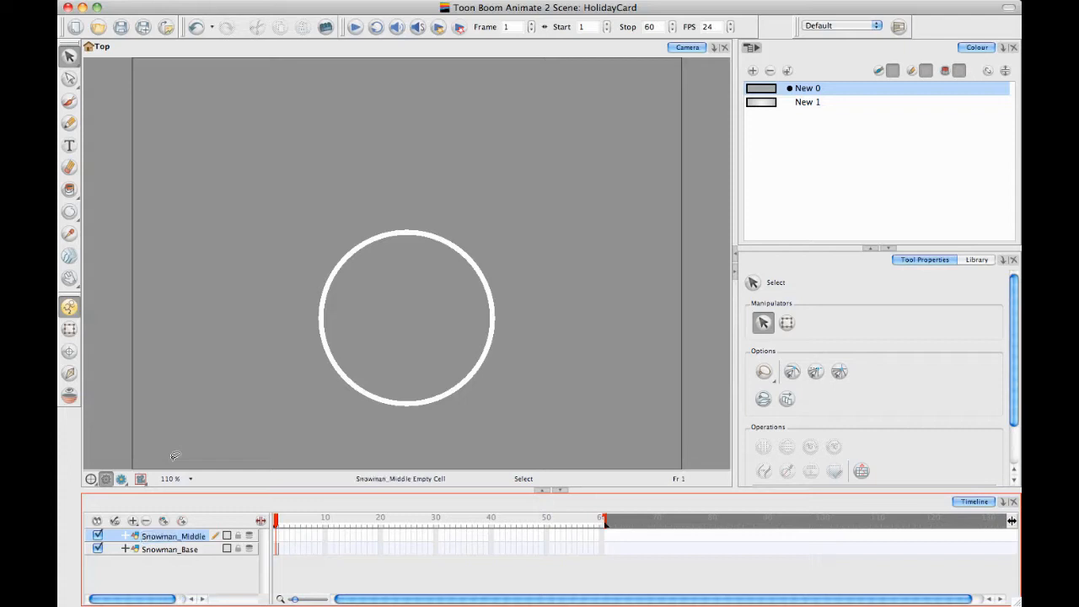
# Add another drawing layer above the middle one and name it Snowman_Top
pyautogui.click(164, 522)
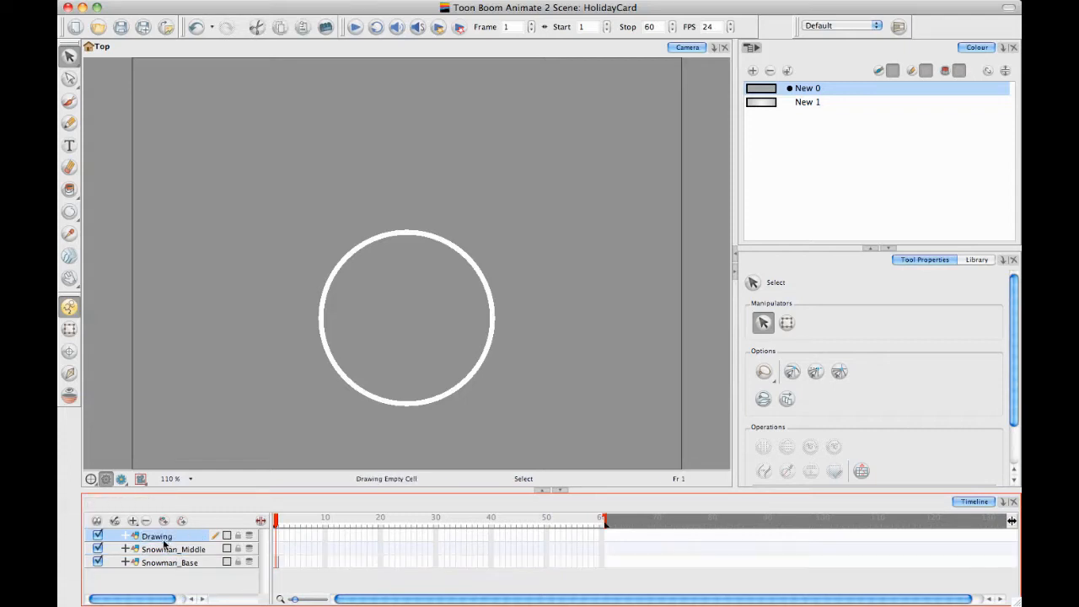
pyautogui.write('Snowma')
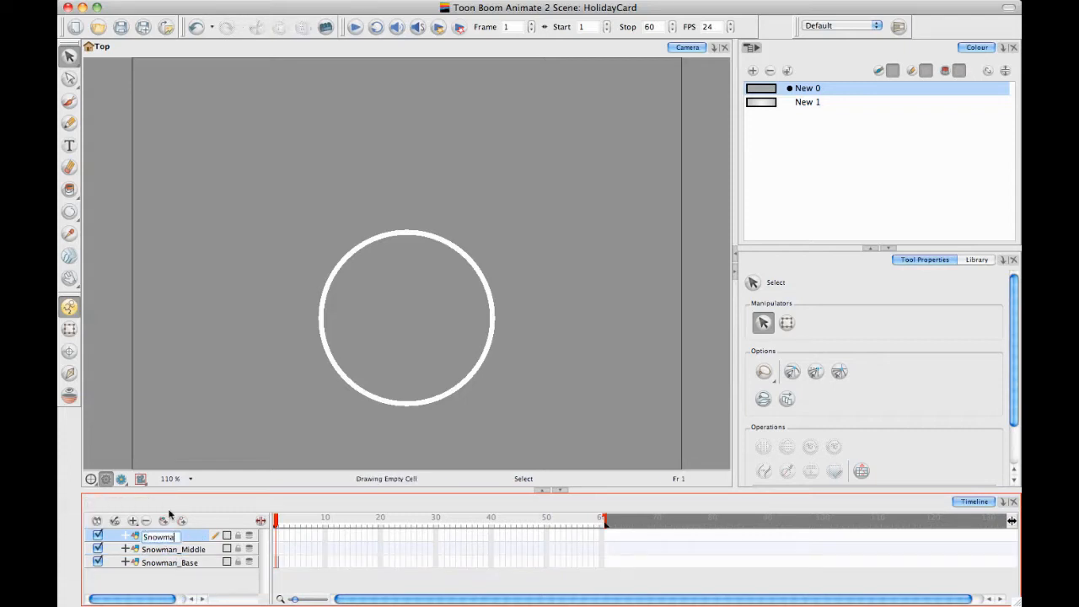
pyautogui.write('n_Top')
pyautogui.press('Return')
# Add a drawing layer for the left arm and name it Snowman_Arm_L
pyautogui.click(166, 522)
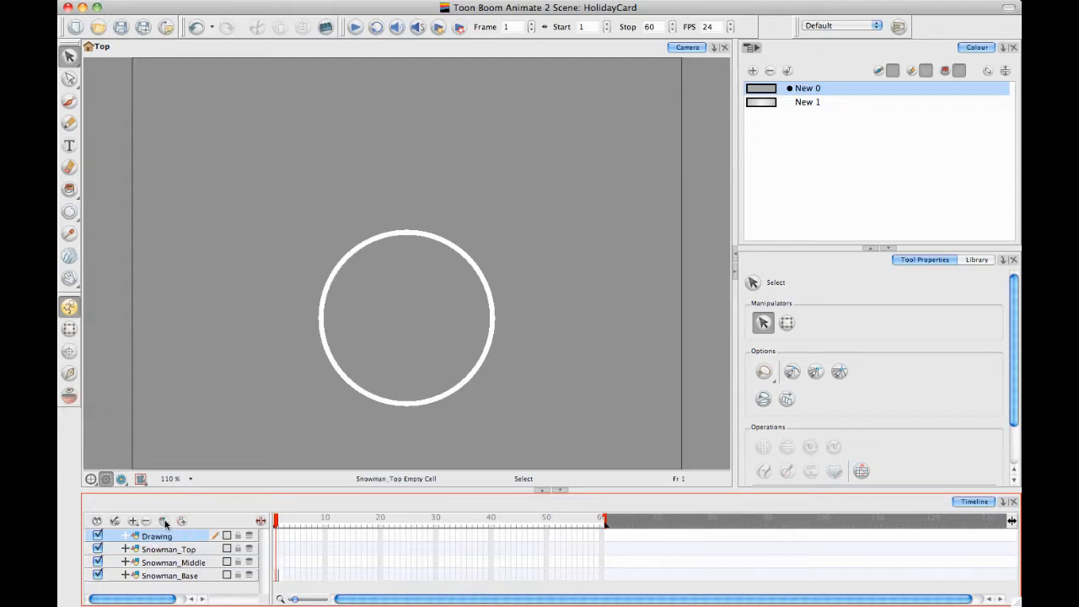
pyautogui.doubleClick(159, 536)
pyautogui.write('S')
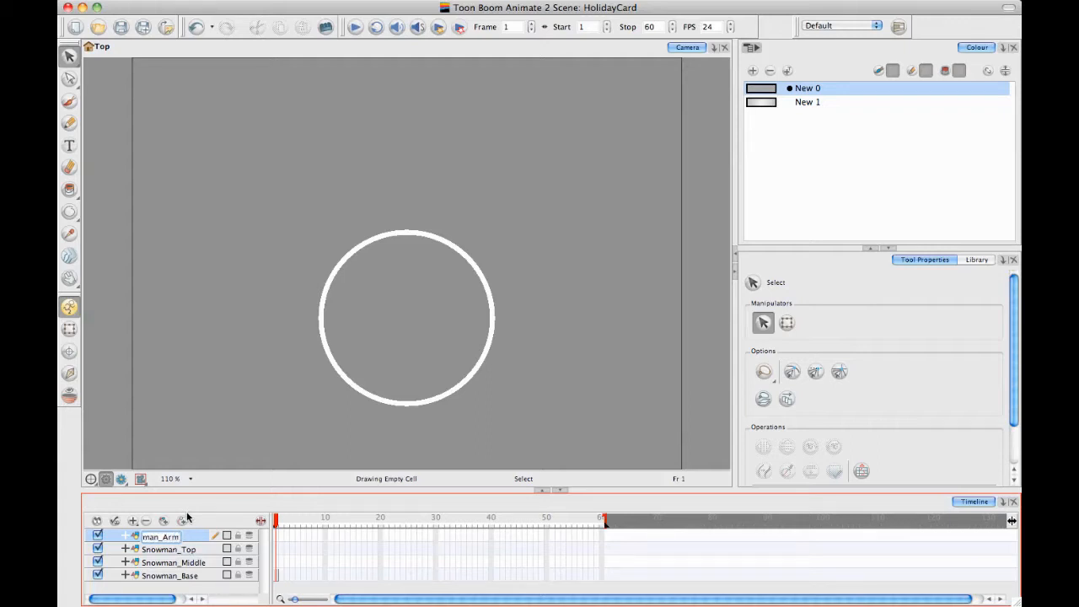
pyautogui.write('nowman_Arm_L')
pyautogui.press('Return')
# Add a drawing layer for the right arm and name it Snowman_Arm_R
pyautogui.click(166, 522)
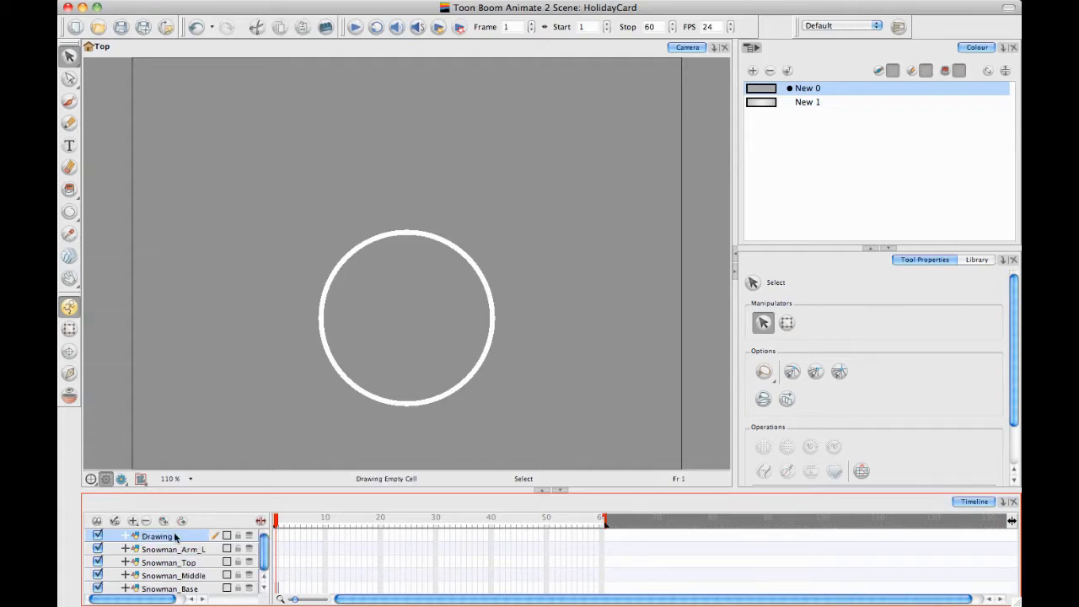
pyautogui.doubleClick(187, 536)
pyautogui.write('Snowma')
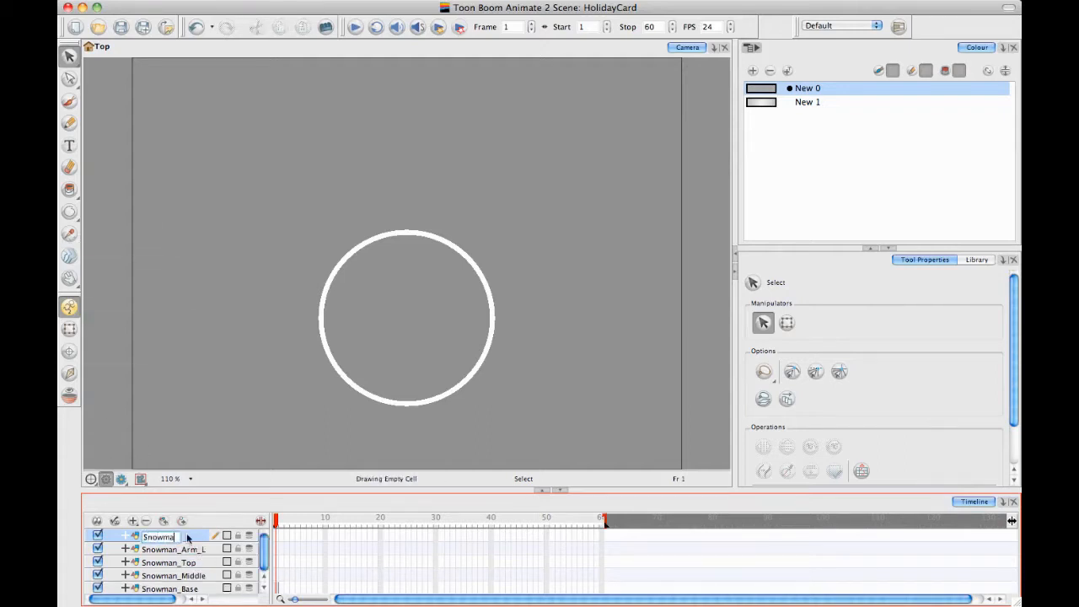
pyautogui.write('n_Arm_R')
pyautogui.press('Return')
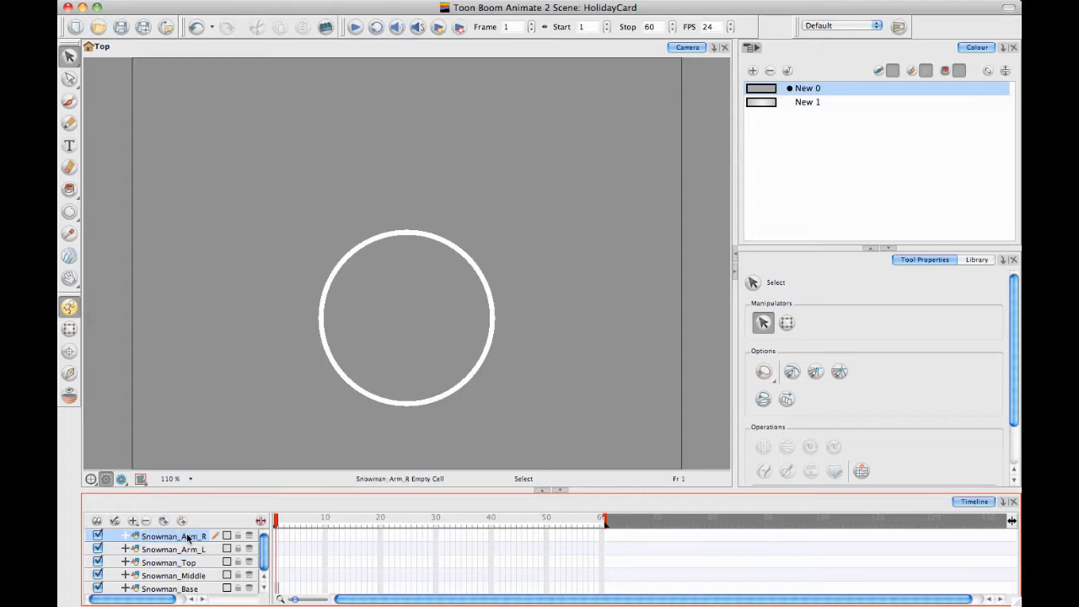
# On frame 1 of Snowman_Middle, draw a medium circle overlapping the upper part of the base circle
pyautogui.click(280, 575)
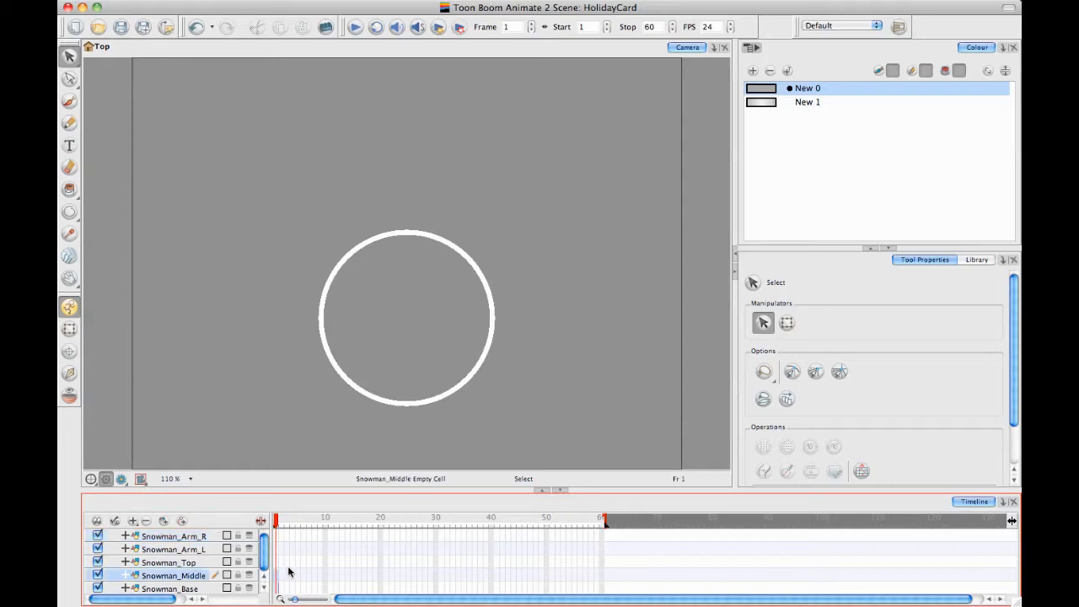
pyautogui.click(69, 211)
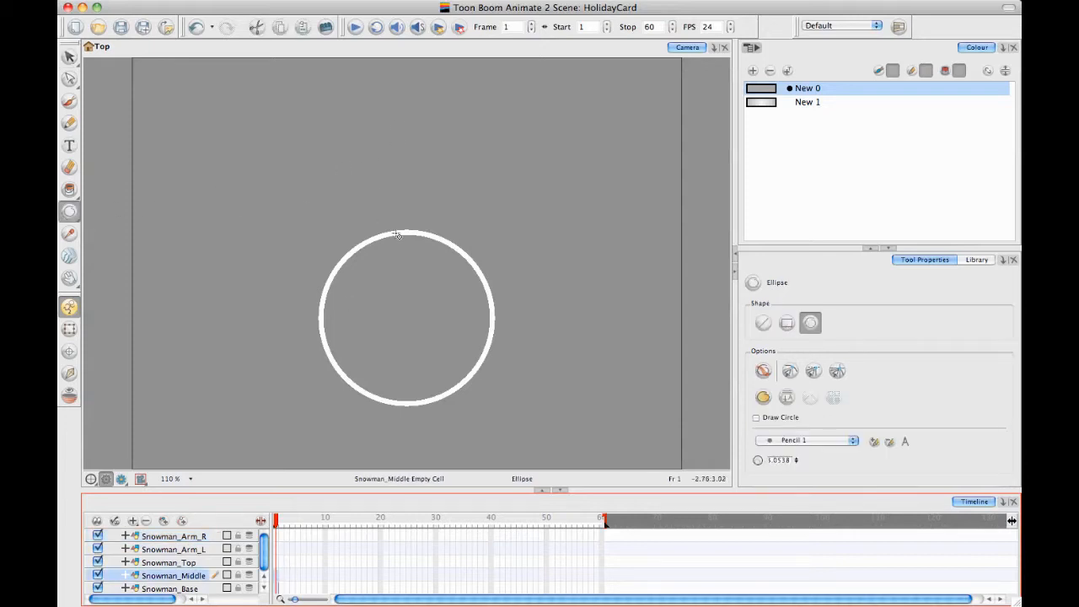
pyautogui.moveTo(349, 158)
pyautogui.mouseDown()
pyautogui.moveTo(458, 283)
pyautogui.moveTo(442, 281)
pyautogui.moveTo(460, 275)
pyautogui.mouseUp()
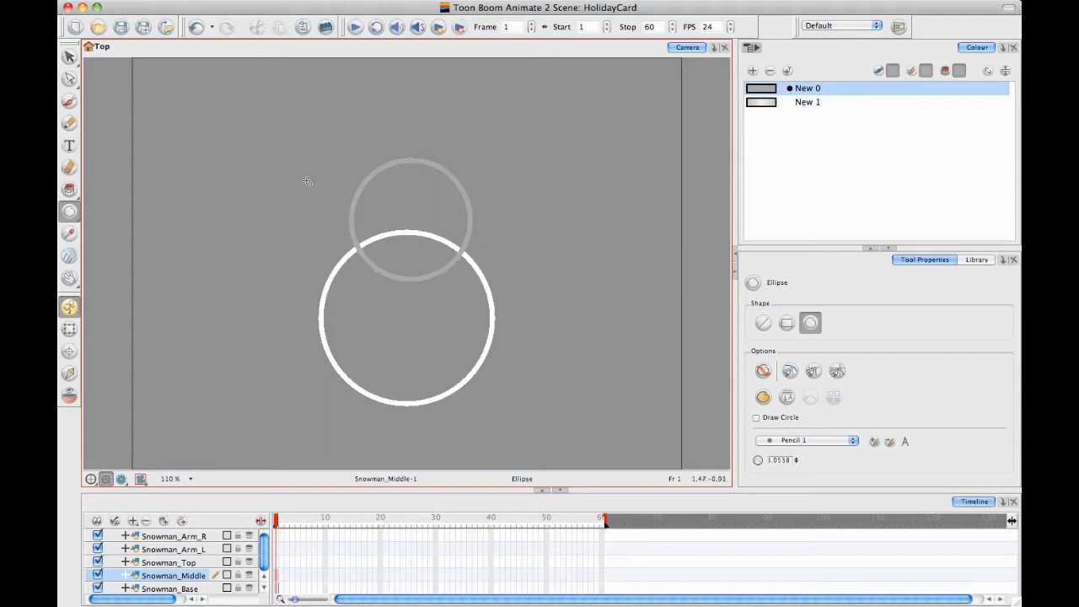
# Nudge the middle circle slightly left and down to line it up over the base circle, and deselect it
pyautogui.click(69, 56)
pyautogui.press('super+a')
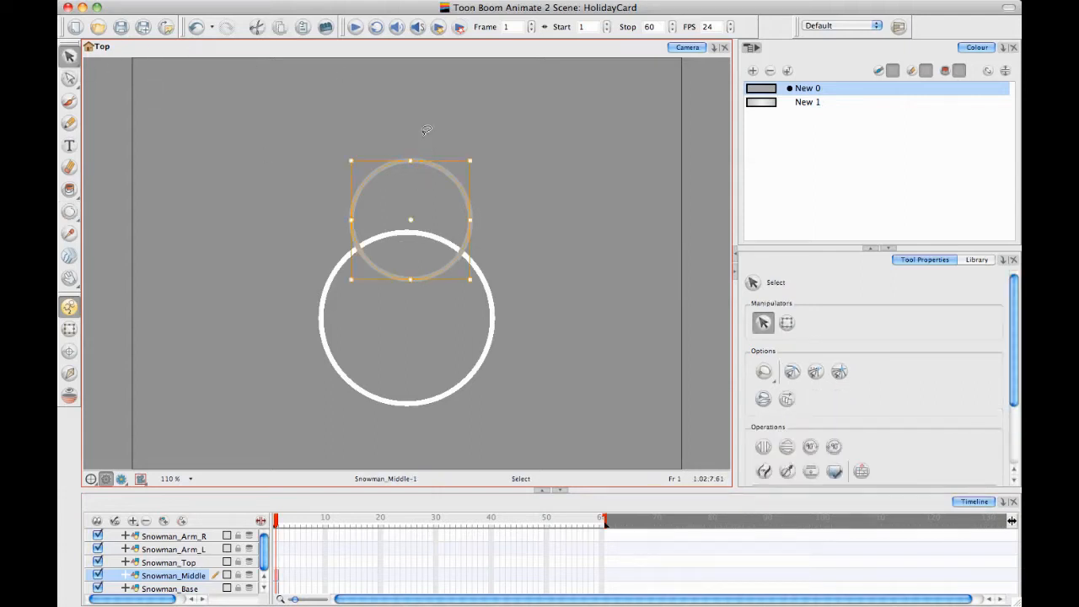
pyautogui.press('Left')
pyautogui.press('Down')
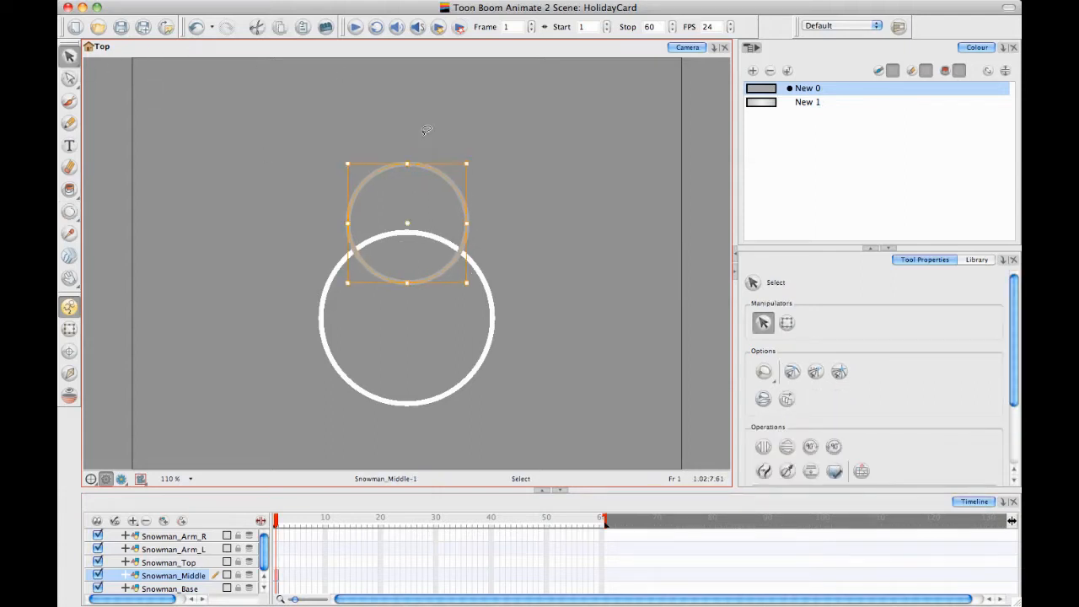
pyautogui.press('Left')
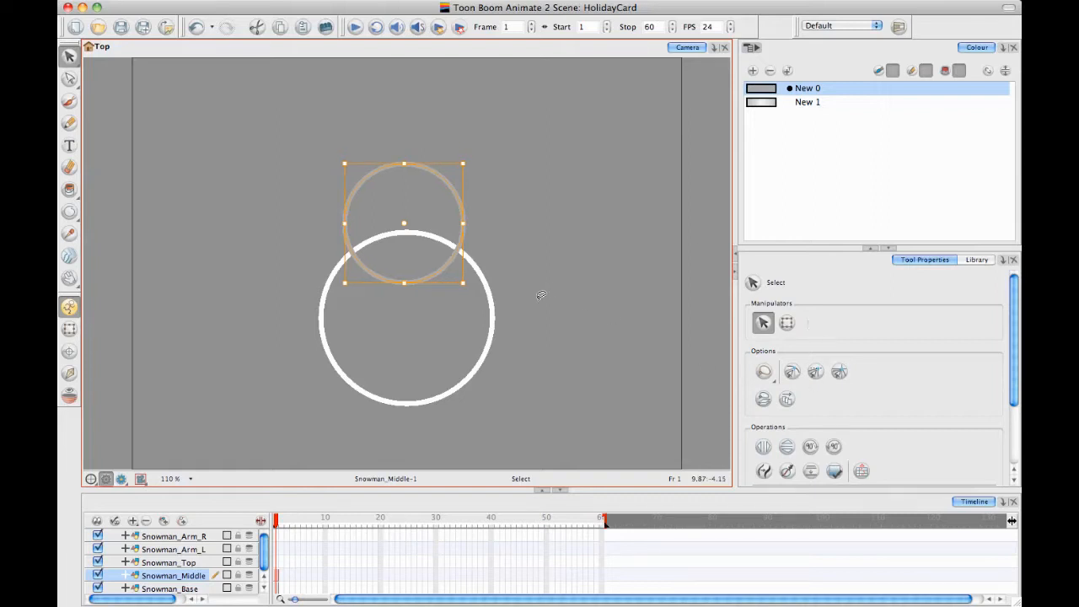
pyautogui.click(500, 338)
# On frame 1 of Snowman_Top, draw a small head circle overlapping the upper edge of the middle circle
pyautogui.click(278, 562)
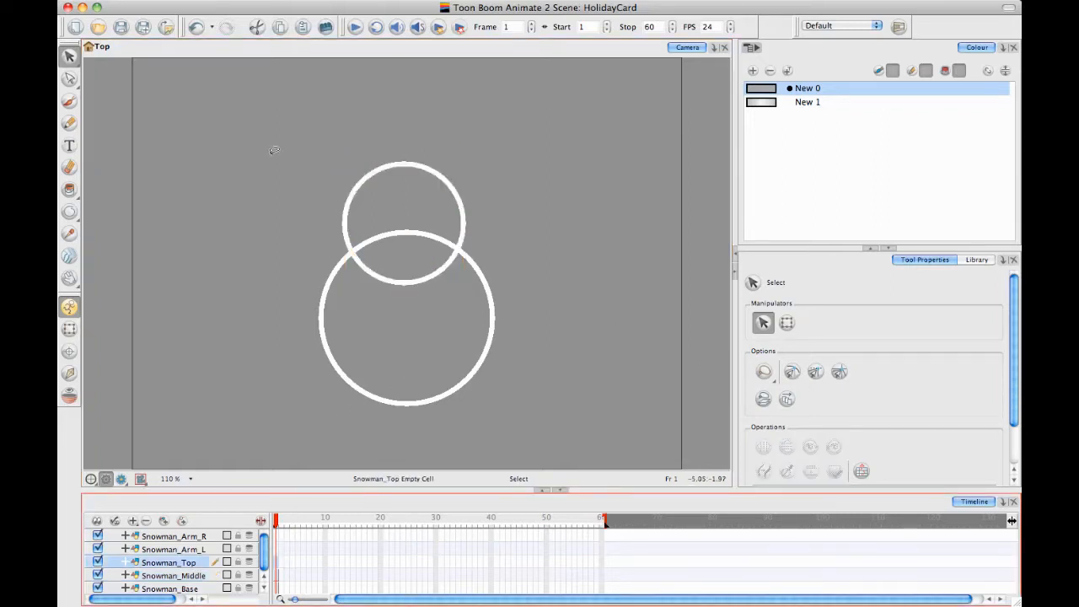
pyautogui.click(69, 211)
pyautogui.moveTo(370, 113); pyautogui.dragTo(445, 184)
pyautogui.click(69, 56)
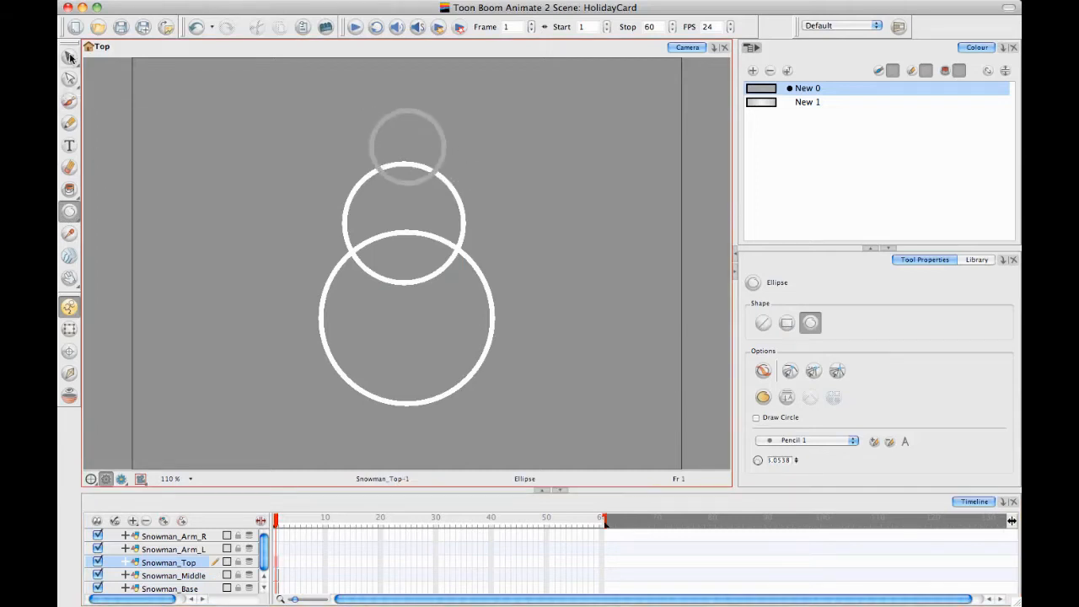
# Nudge the head circle slightly left and up to centre it over the middle circle, and deselect it
pyautogui.click(436, 119)
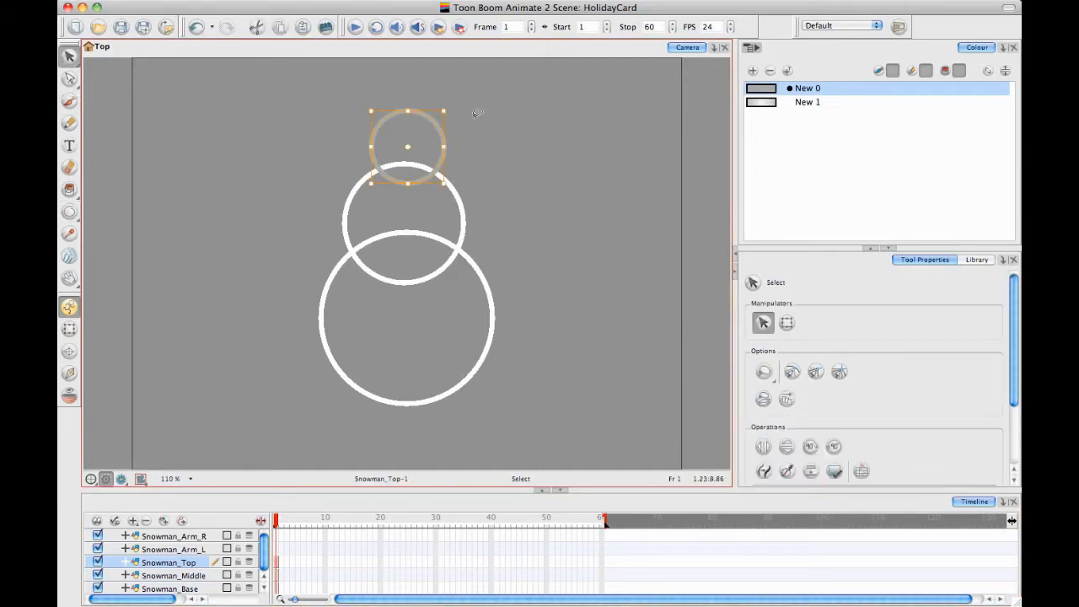
pyautogui.press('Left')
pyautogui.press('Left')
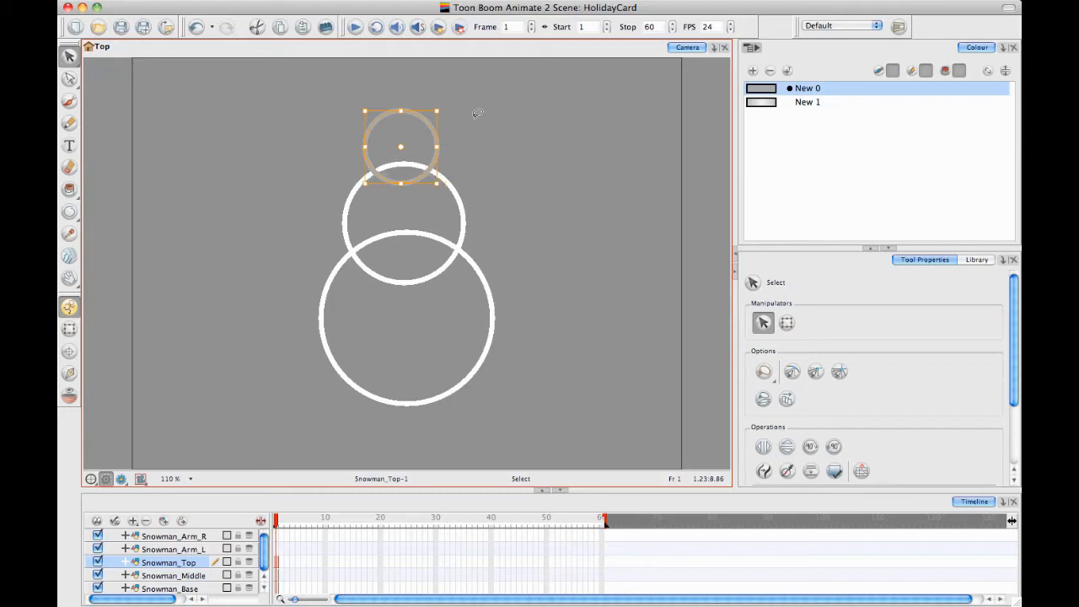
pyautogui.press('Right')
pyautogui.press('Up')
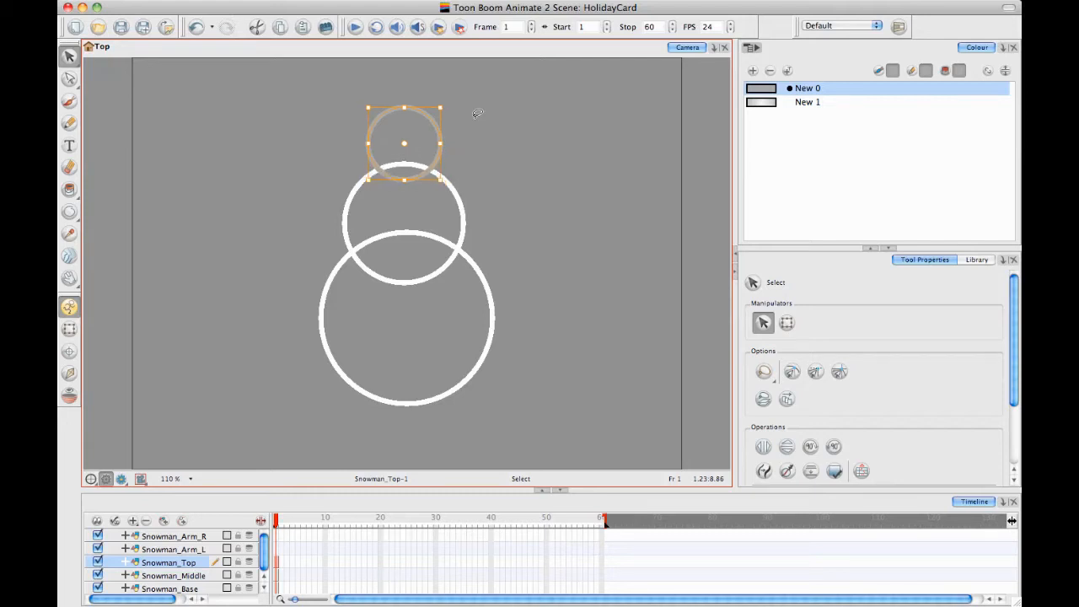
pyautogui.click(568, 357)
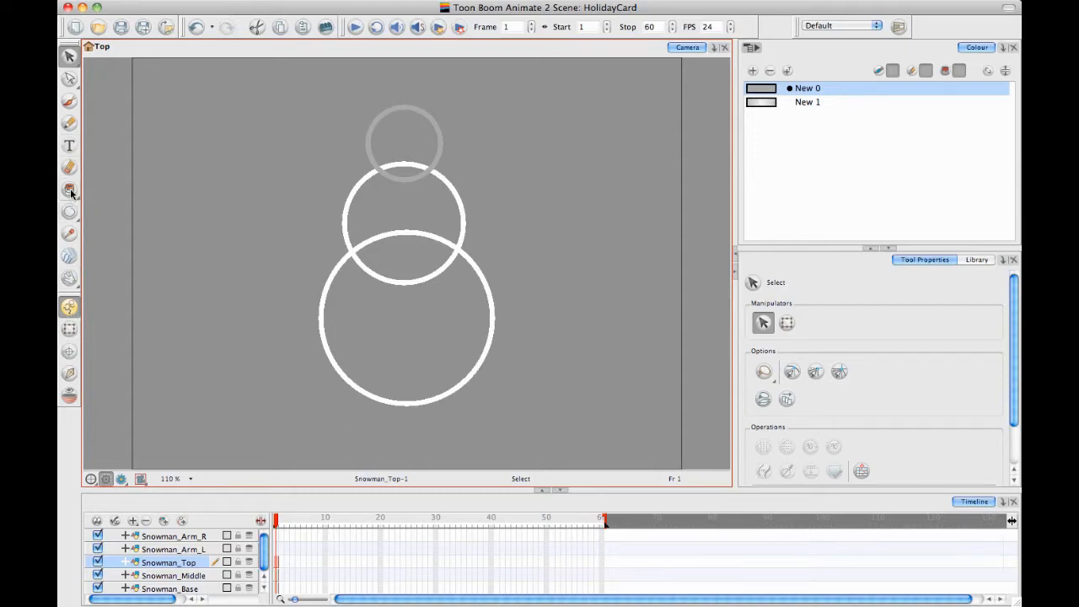
# Fill the head circle with the New 1 gradient swatch using the Paint tool
pyautogui.click(70, 192)
pyautogui.click(776, 102)
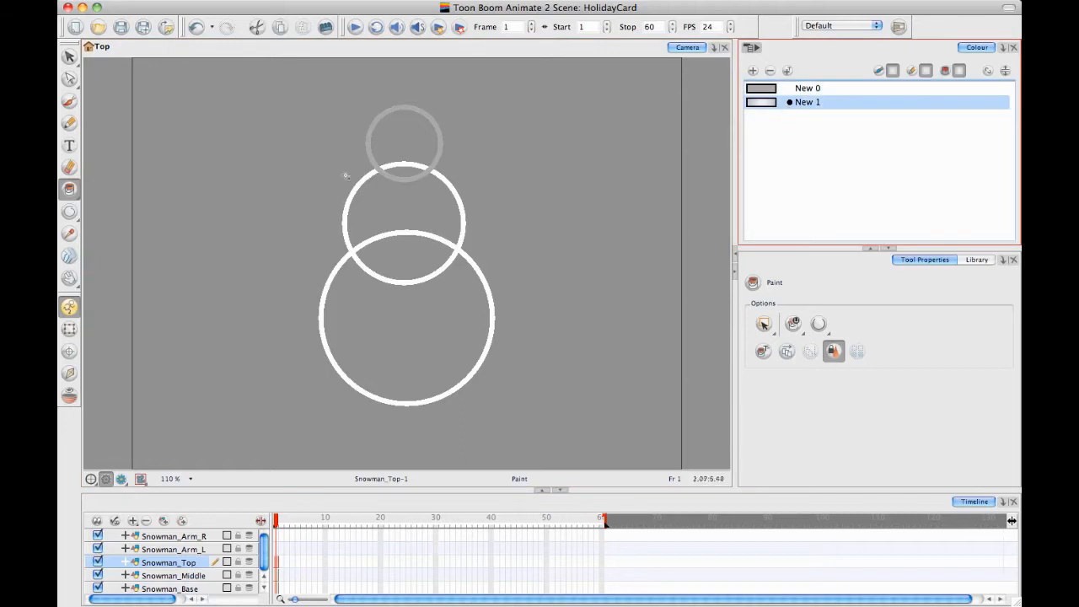
pyautogui.click(404, 140)
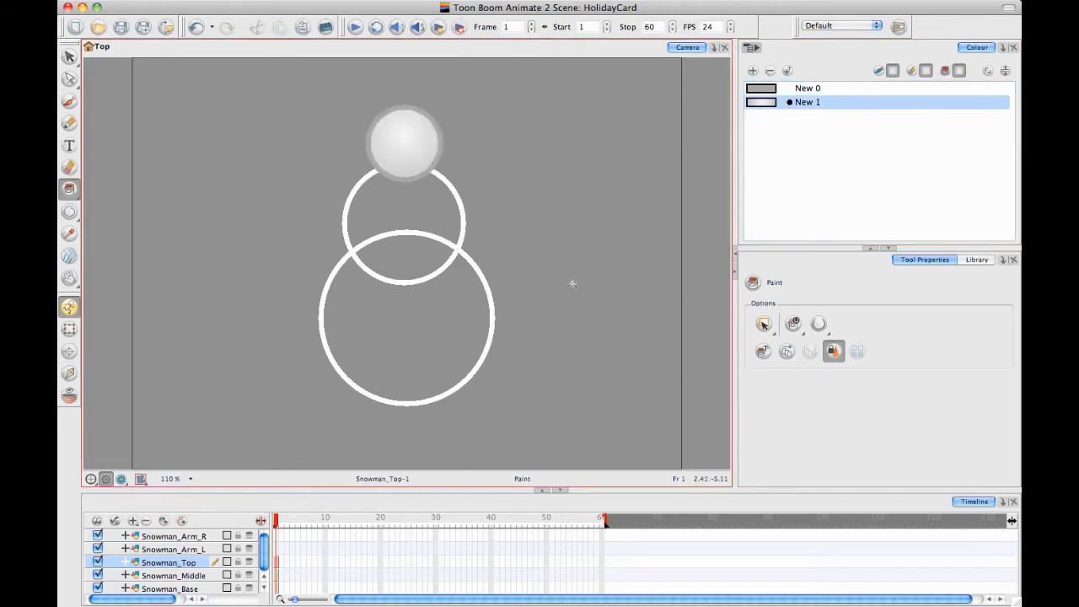
# Edit the New 1 radial gradient to extend its near-white centre outward, removing the extra light stop nearest the grey end
pyautogui.doubleClick(765, 103)
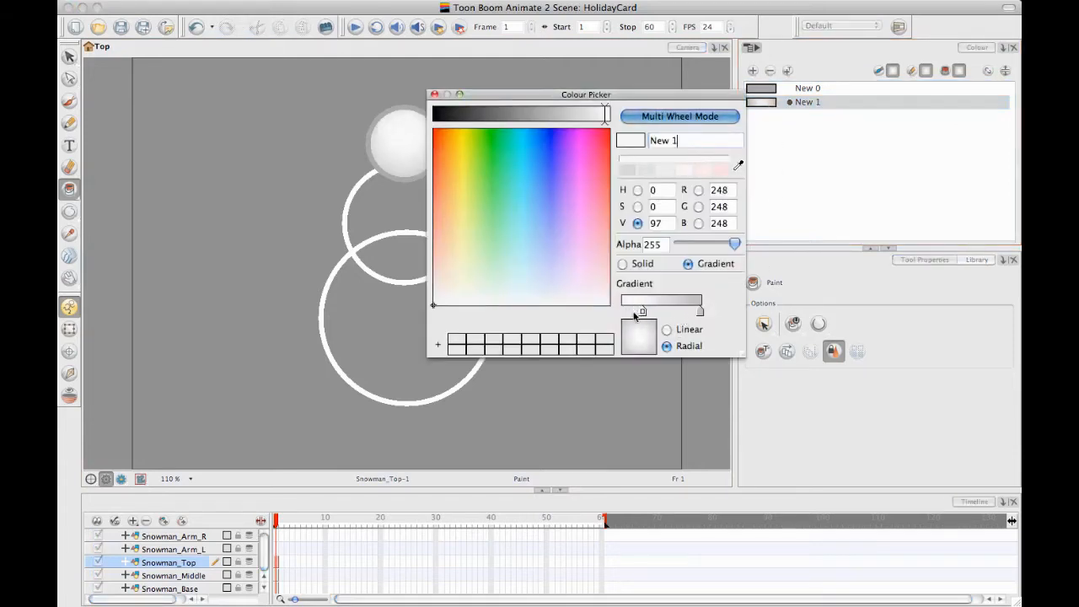
pyautogui.moveTo(670, 312)
pyautogui.mouseDown()
pyautogui.moveTo(649, 312)
pyautogui.moveTo(677, 314)
pyautogui.mouseUp()
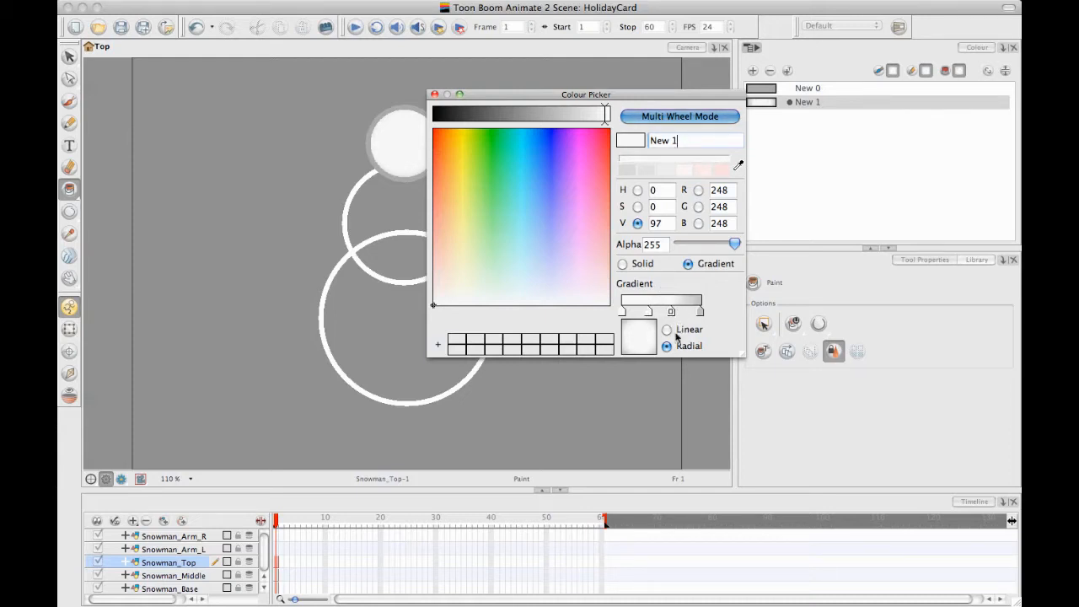
pyautogui.moveTo(672, 323); pyautogui.dragTo(670, 354)
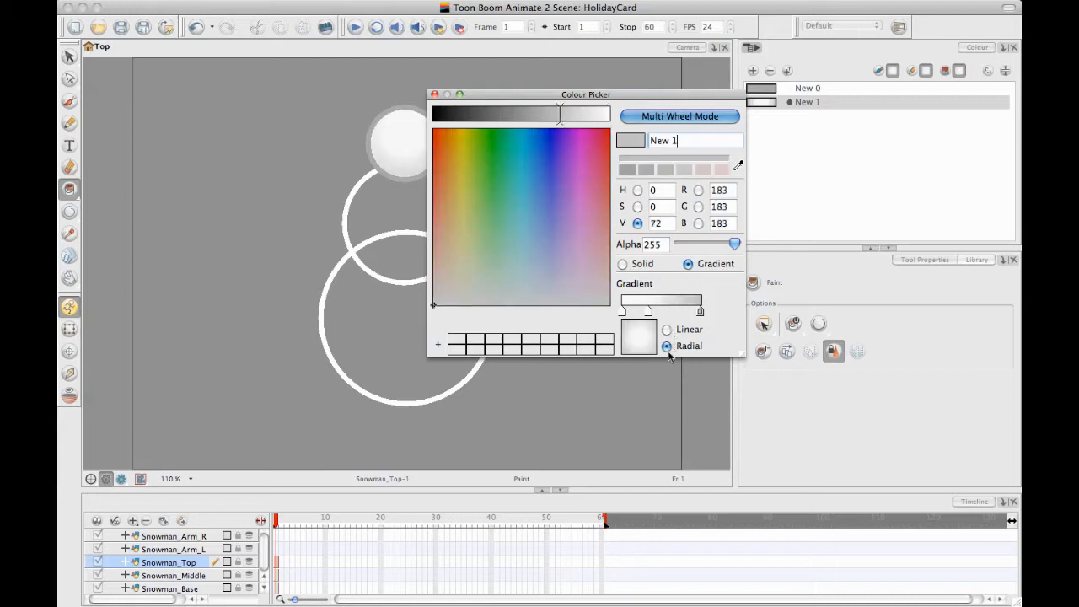
pyautogui.click(434, 94)
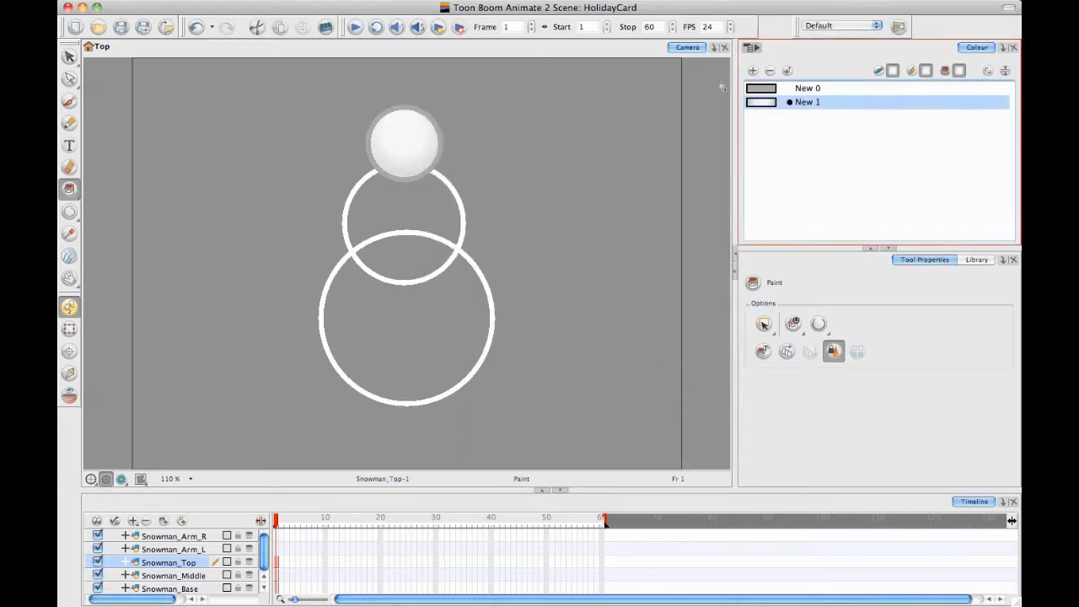
# Fill the middle and base circles on their own layers with New 1, and check the shaded body with nothing selected
pyautogui.click(276, 576)
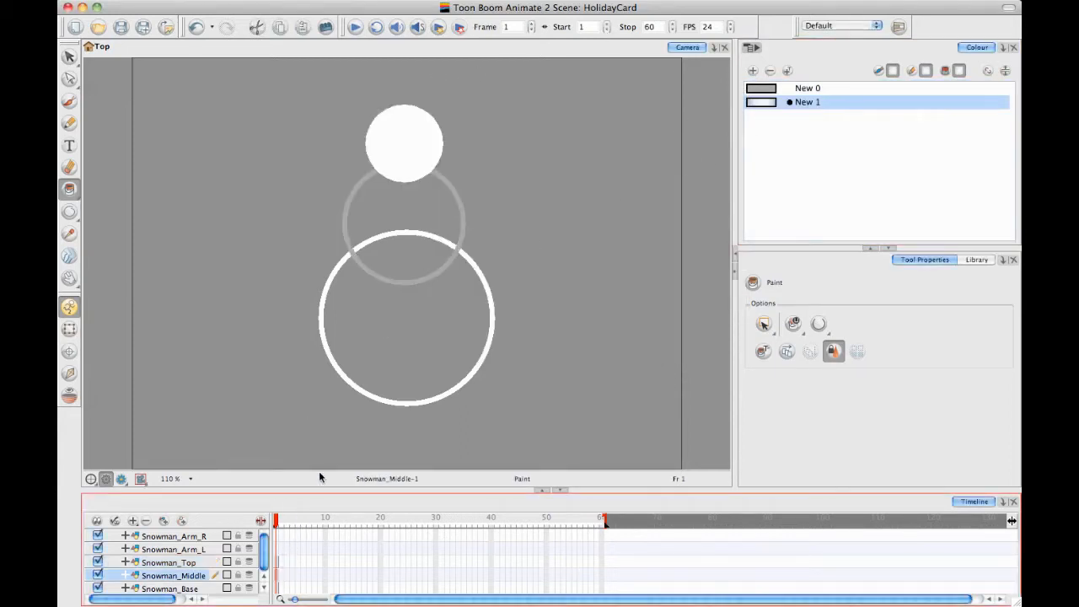
pyautogui.click(400, 200)
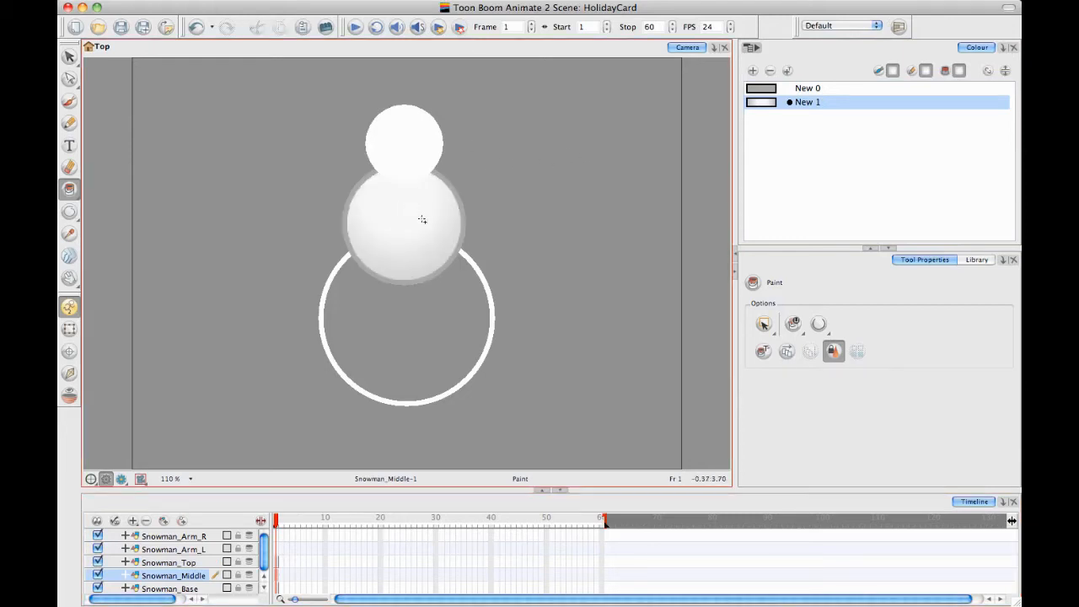
pyautogui.click(276, 587)
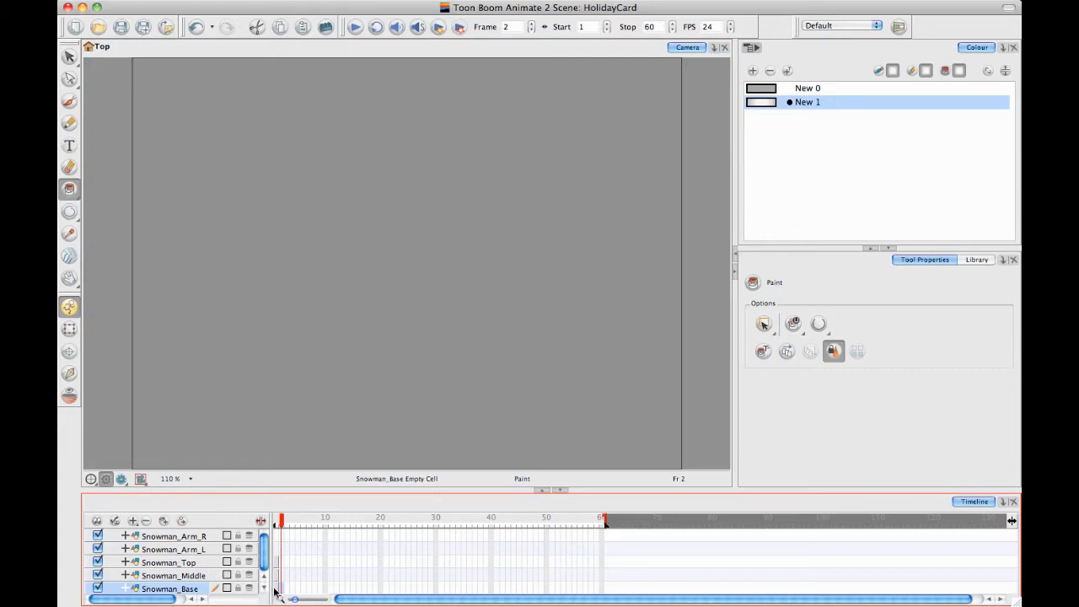
pyautogui.click(386, 291)
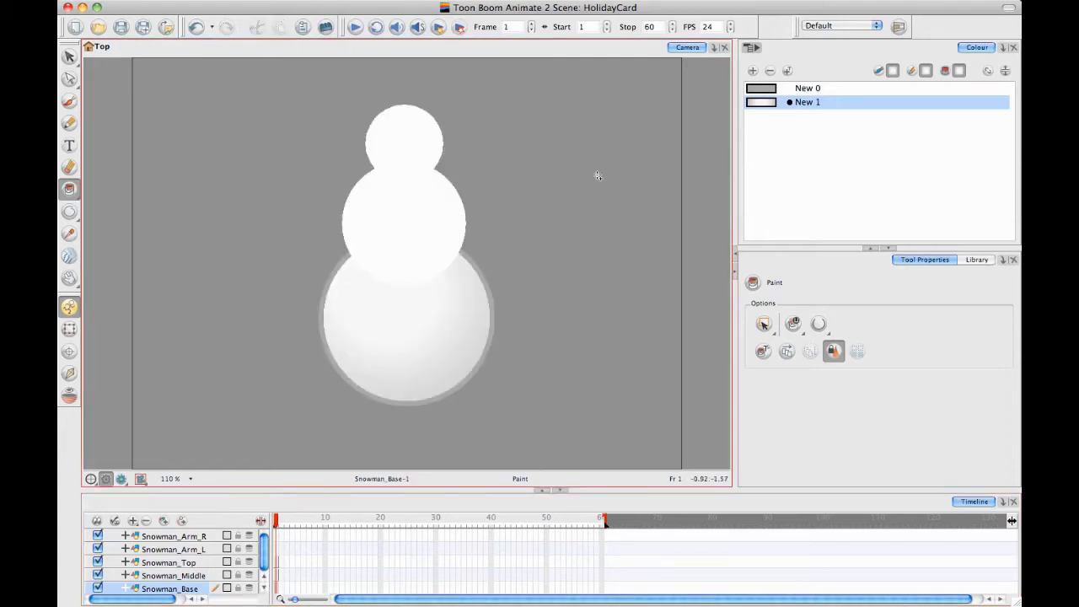
pyautogui.click(69, 329)
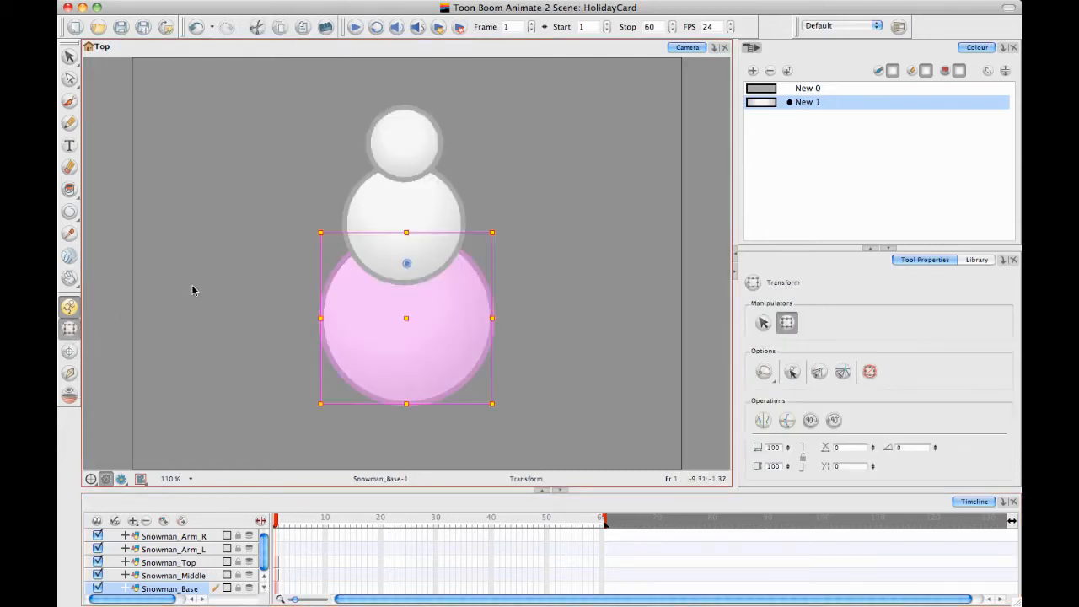
pyautogui.click(187, 297)
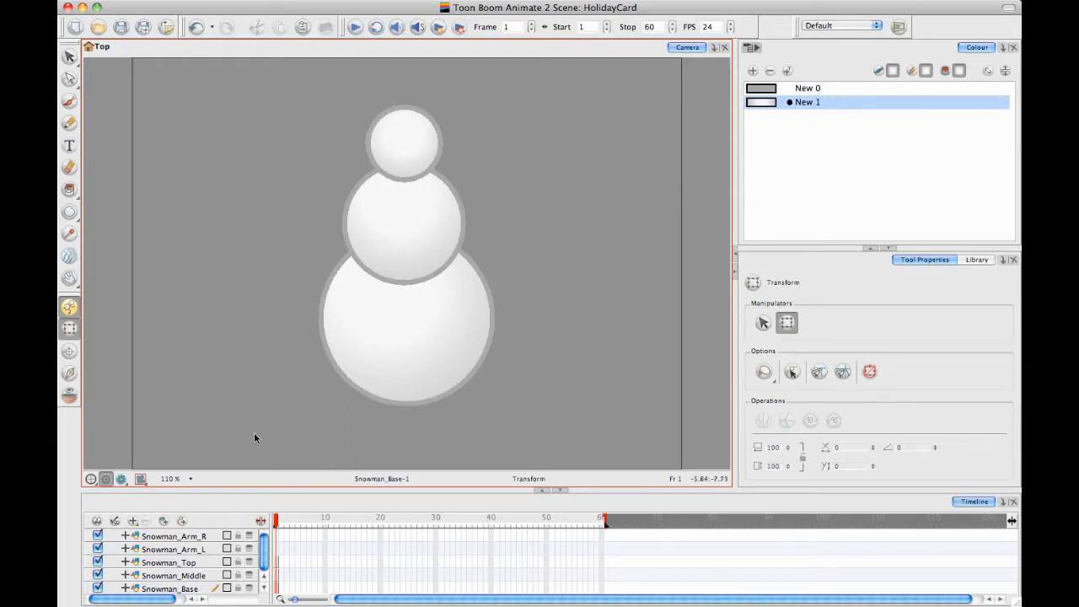
# For frame 1 of Snowman_Arm_R, add swatch New 2 and set its first gradient stop to dark brown, RGB 83, 48, 12
pyautogui.click(277, 537)
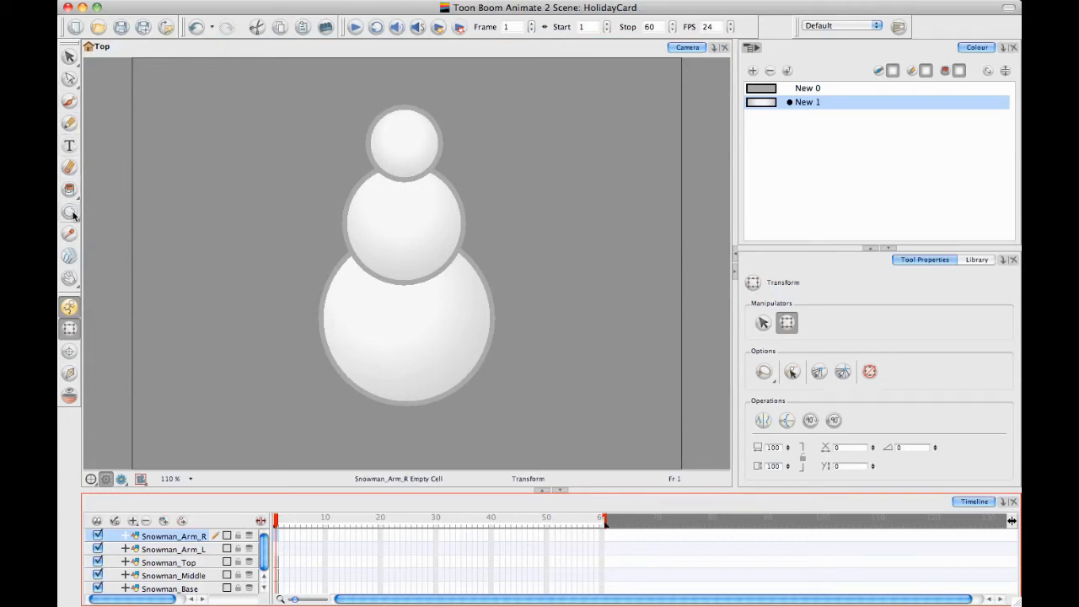
pyautogui.moveTo(69, 211); pyautogui.dragTo(106, 210)
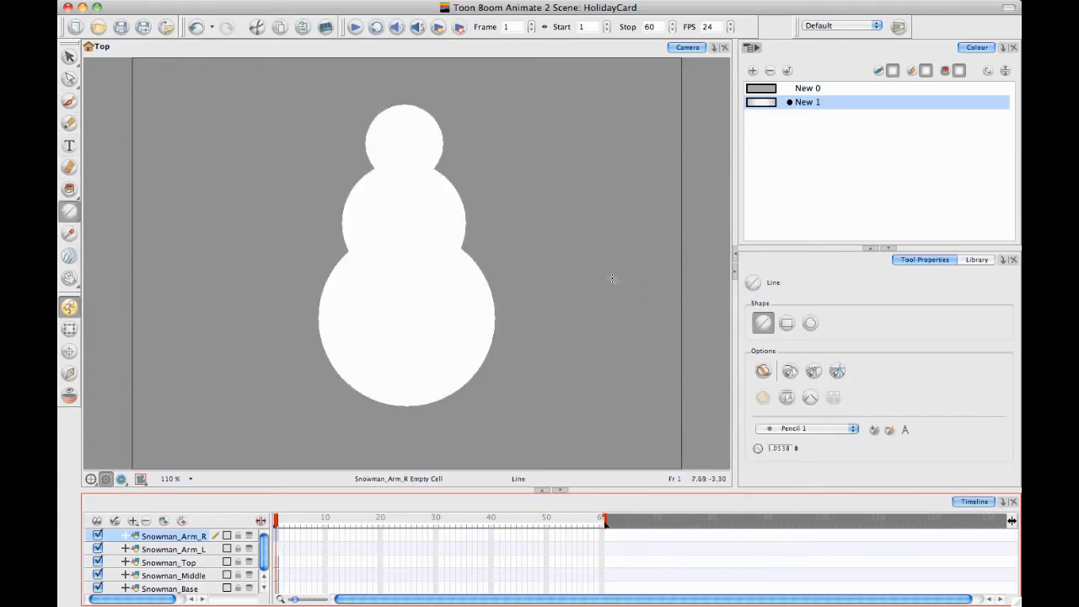
pyautogui.click(753, 71)
pyautogui.click(769, 118)
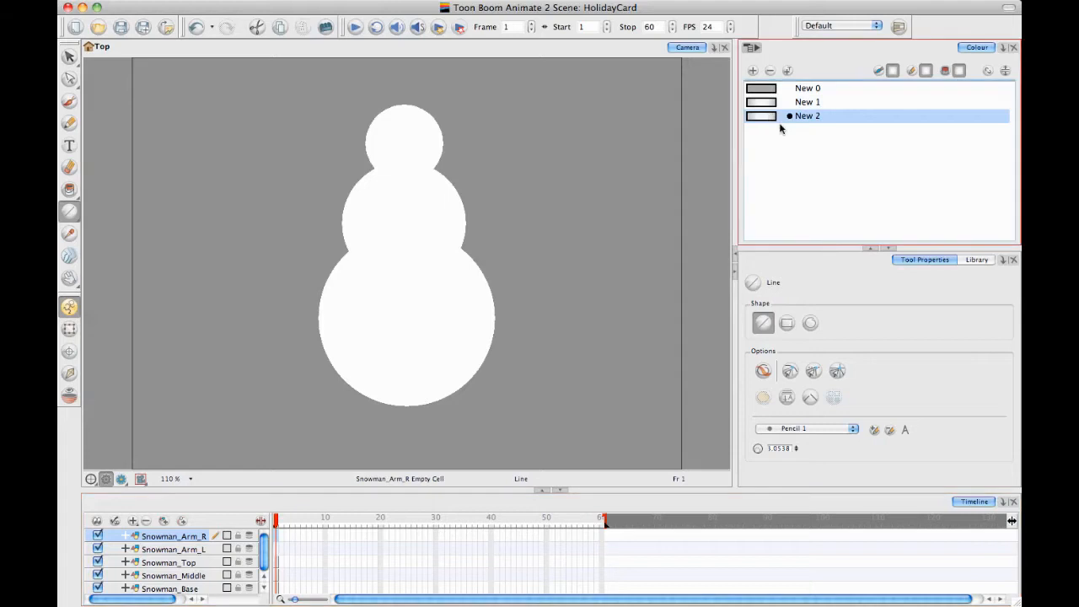
pyautogui.doubleClick(769, 118)
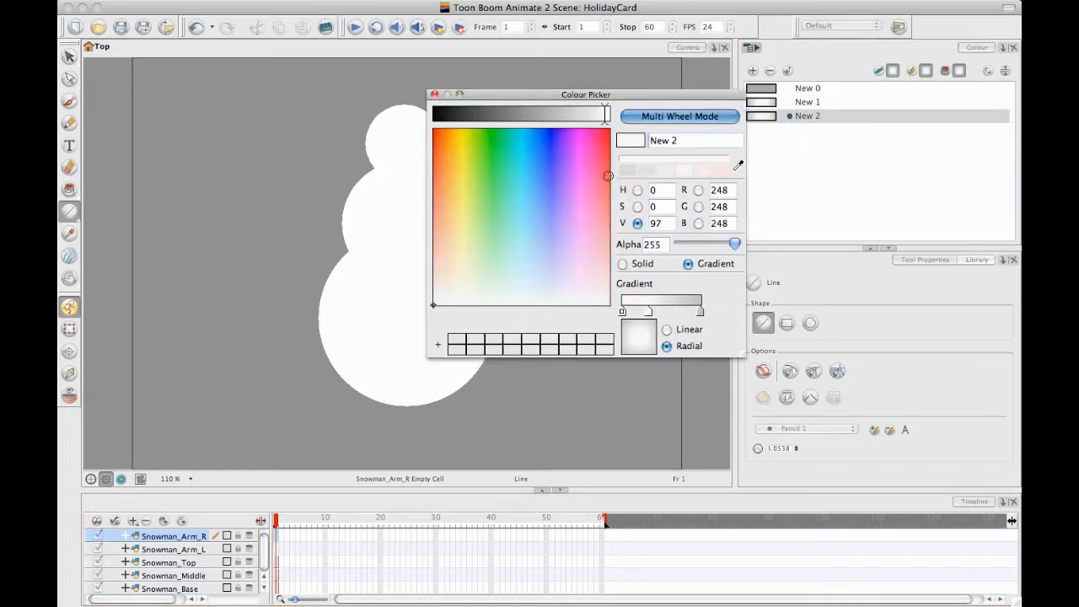
pyautogui.moveTo(457, 115); pyautogui.dragTo(472, 114)
pyautogui.moveTo(455, 177); pyautogui.dragTo(446, 155)
pyautogui.moveTo(474, 115); pyautogui.dragTo(490, 115)
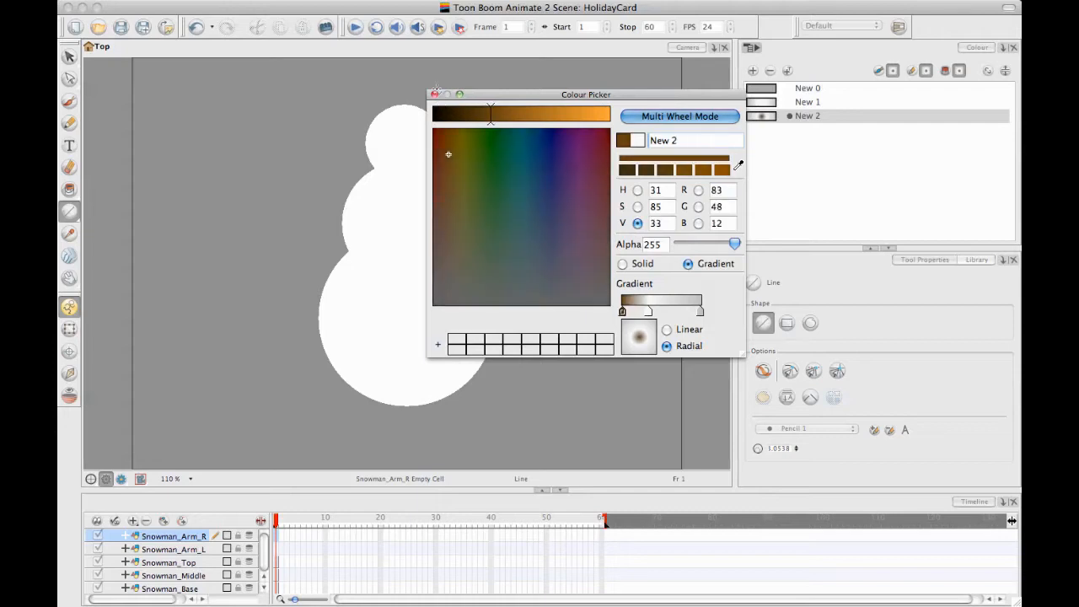
pyautogui.click(433, 95)
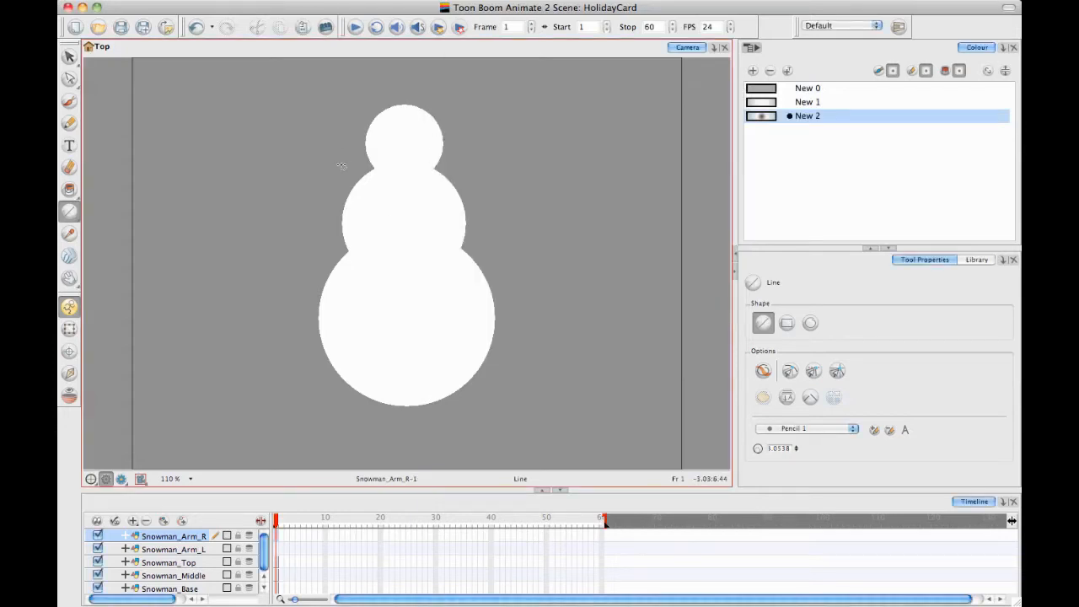
# Draw a brown arm line up and outward from the middle circle's left side, splitting into two branches
pyautogui.moveTo(347, 200); pyautogui.dragTo(305, 153)
pyautogui.scroll(4, 379, 232)
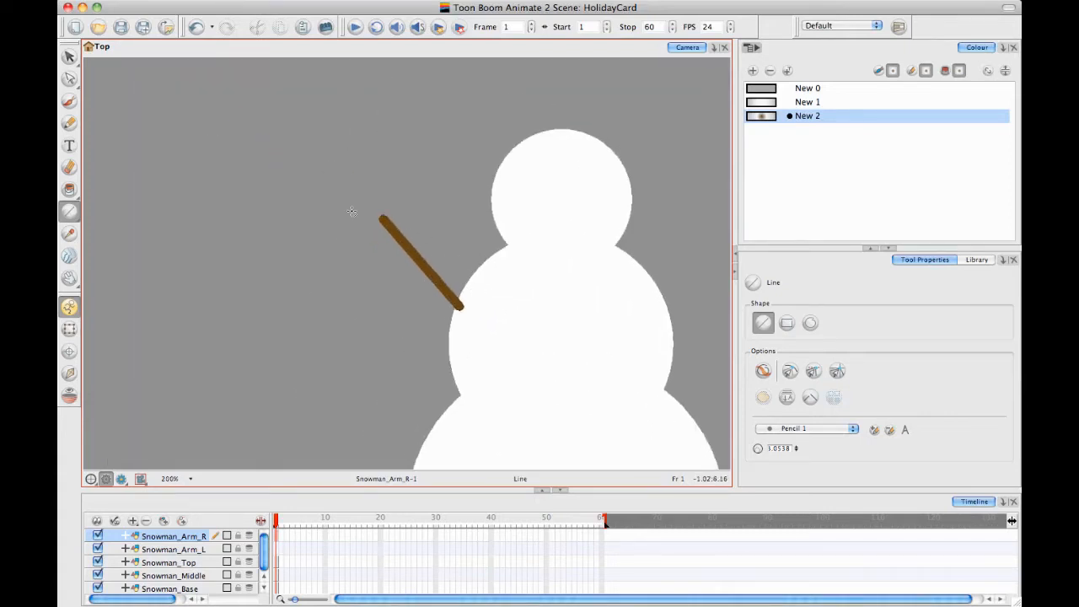
pyautogui.moveTo(396, 233); pyautogui.dragTo(302, 230)
pyautogui.moveTo(385, 222)
pyautogui.mouseDown()
pyautogui.moveTo(328, 133)
pyautogui.moveTo(322, 139)
pyautogui.mouseUp()
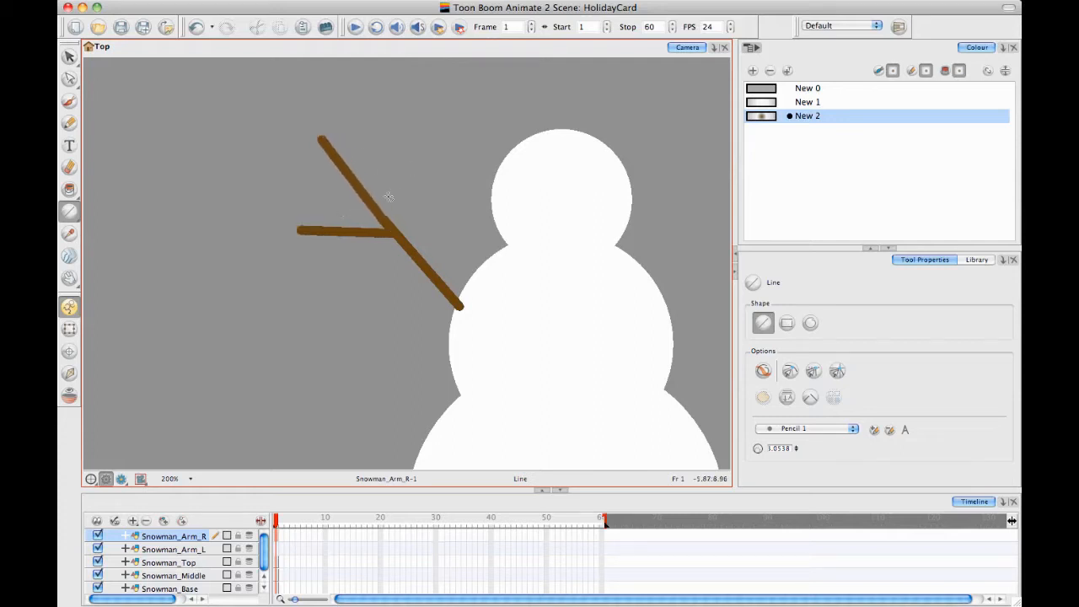
# Draw short brown twigs off the arm's upper and lower branches with the Line tool
pyautogui.moveTo(359, 184); pyautogui.dragTo(360, 147)
pyautogui.moveTo(424, 215); pyautogui.dragTo(393, 187)
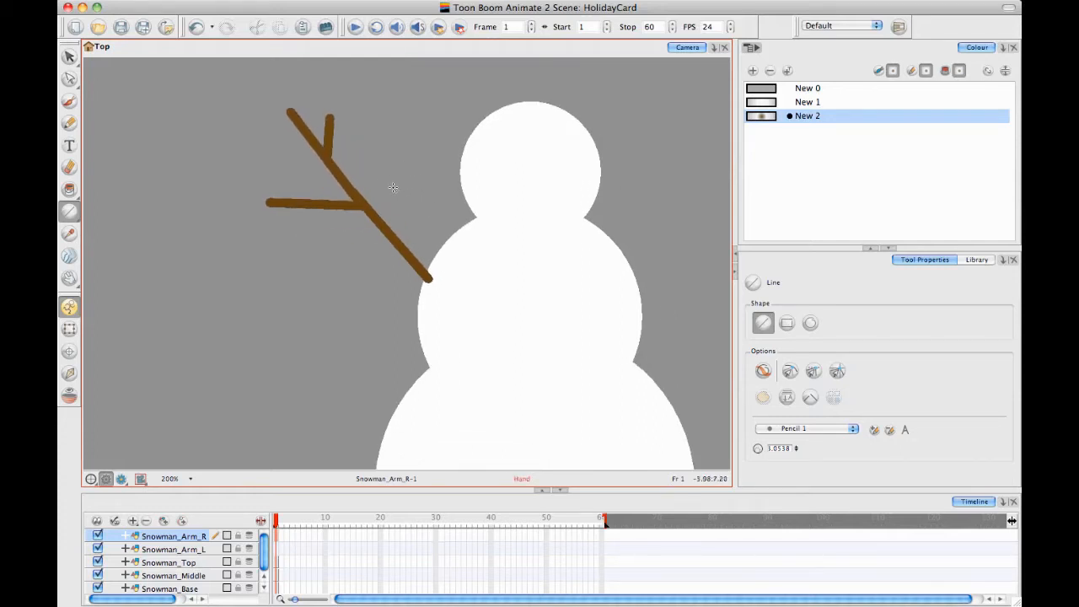
pyautogui.moveTo(289, 115)
pyautogui.mouseDown()
pyautogui.moveTo(241, 113)
pyautogui.moveTo(265, 113)
pyautogui.moveTo(270, 128)
pyautogui.mouseUp()
pyautogui.moveTo(307, 206); pyautogui.dragTo(259, 259)
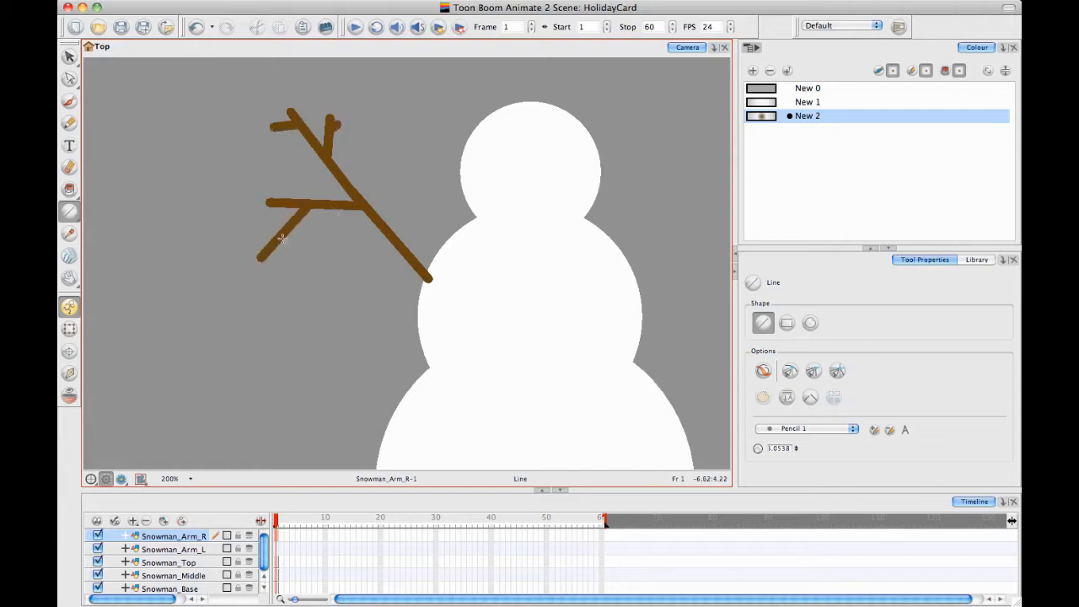
pyautogui.moveTo(406, 206); pyautogui.dragTo(375, 197)
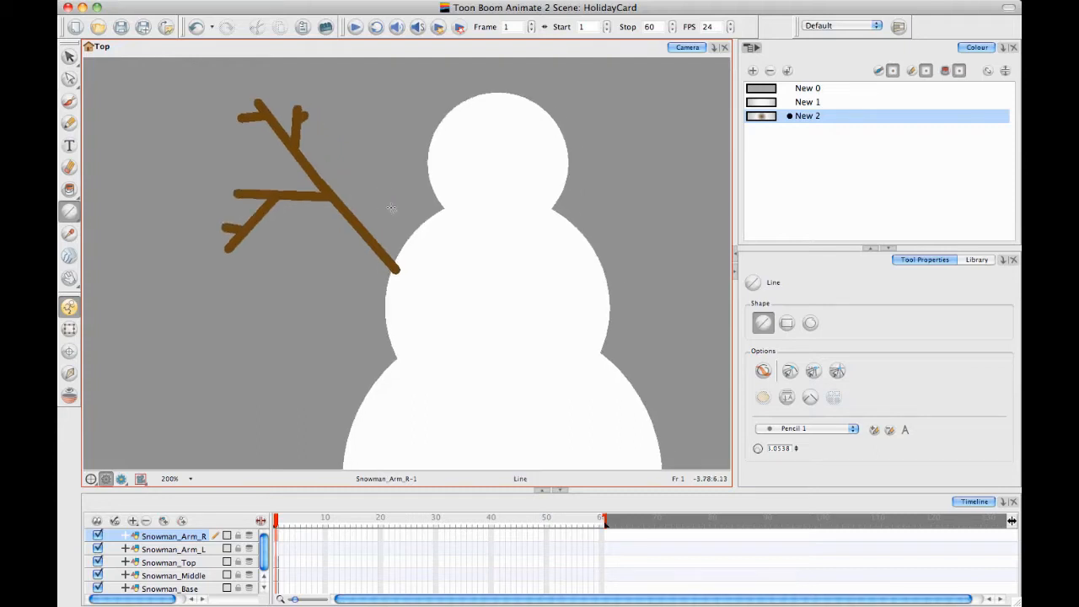
# Select all the arm's pencil lines and convert them to brush strokes, and deselect them
pyautogui.hotkey('alt', 's')
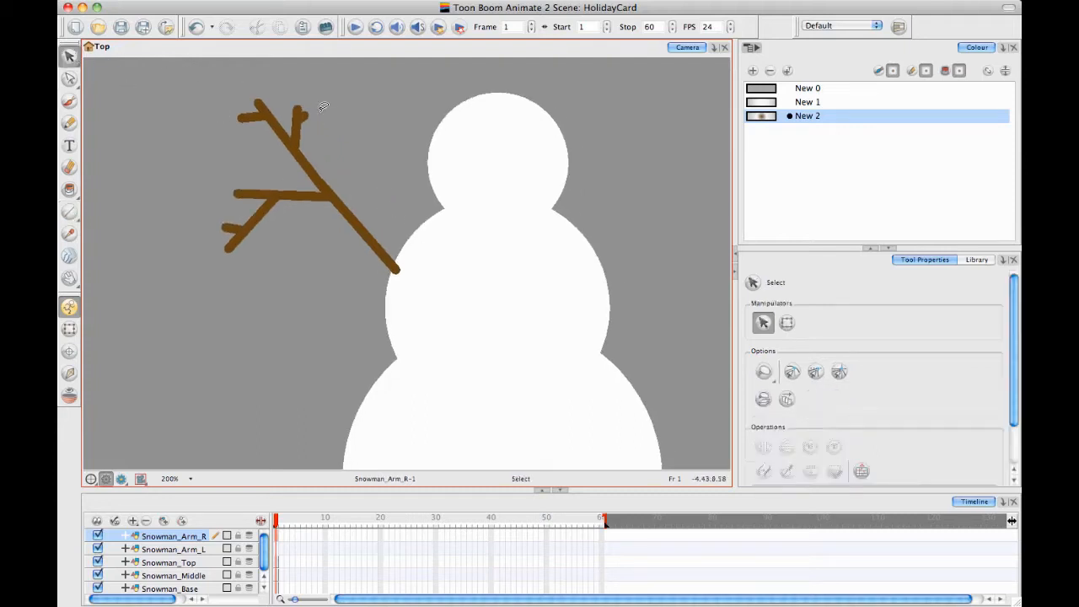
pyautogui.moveTo(343, 48); pyautogui.dragTo(341, 53)
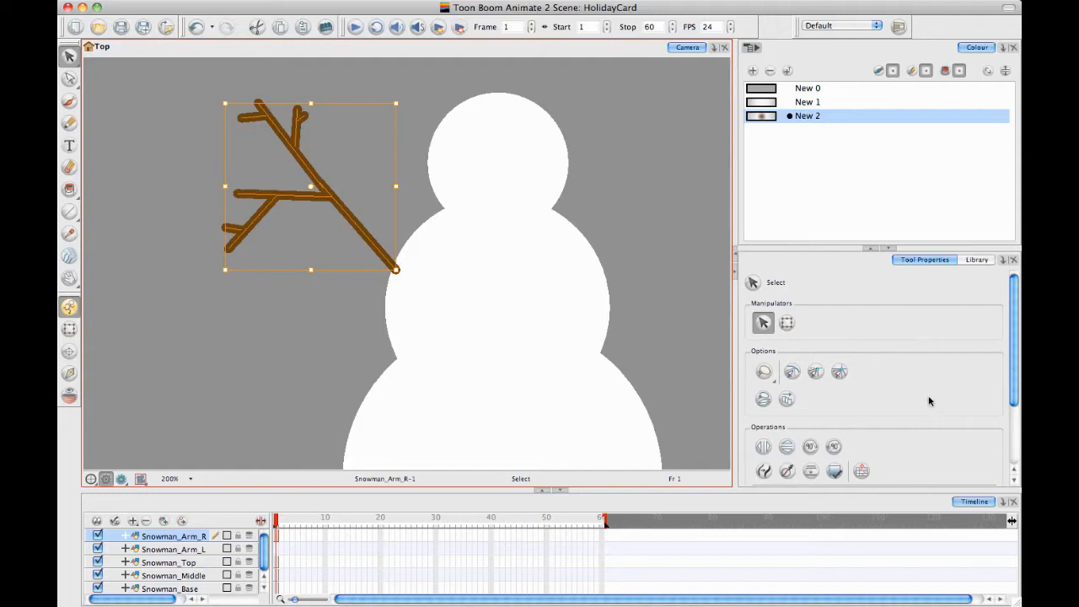
pyautogui.click(774, 472)
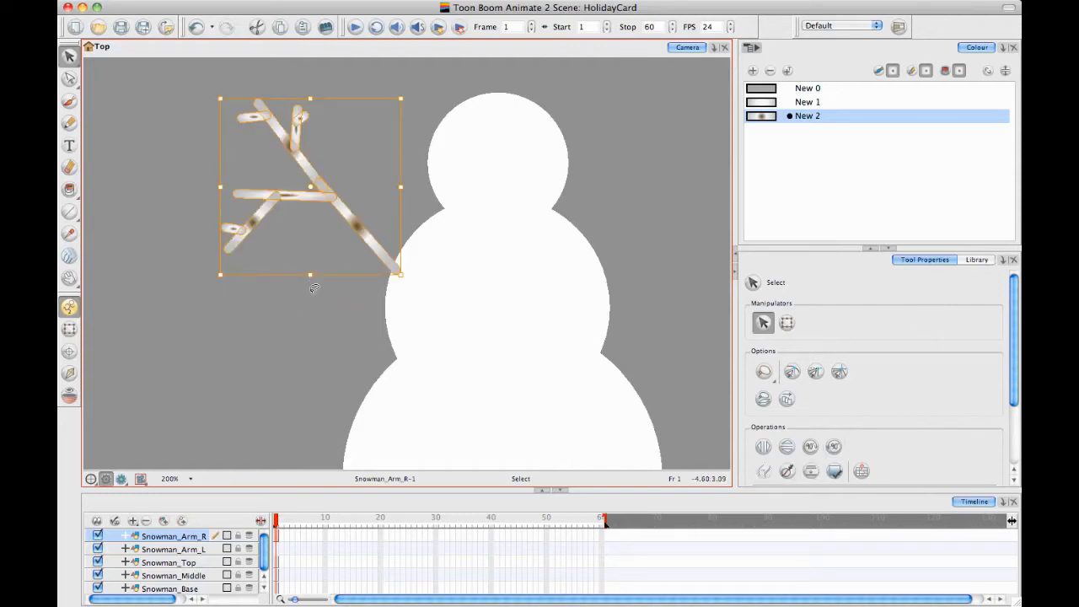
pyautogui.click(314, 288)
# Change the New 2 swatch from a gradient to a solid brown colour
pyautogui.doubleClick(765, 116)
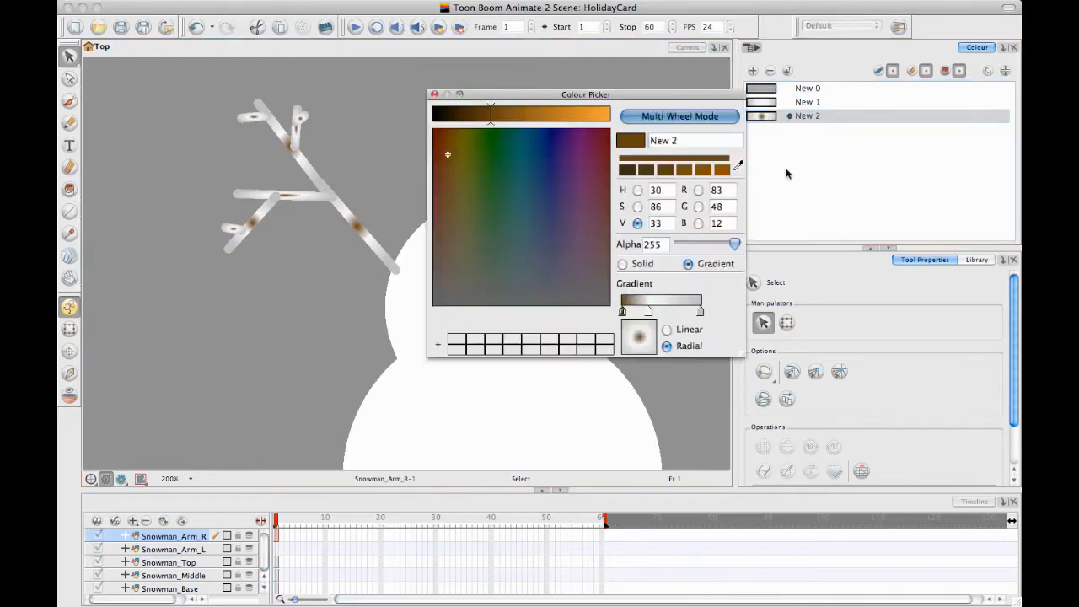
pyautogui.click(622, 264)
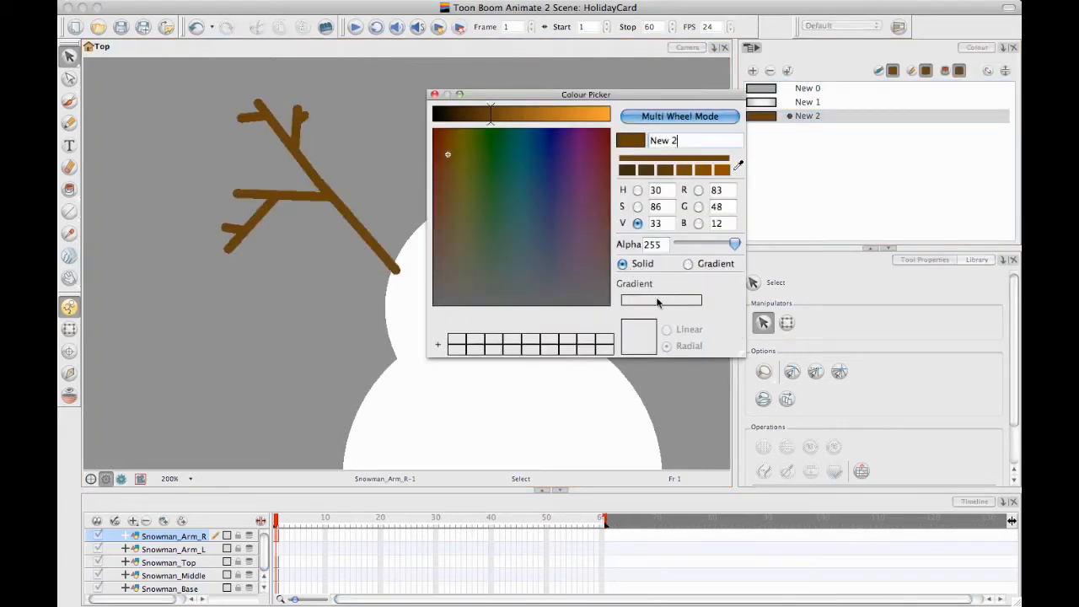
pyautogui.click(435, 94)
# Select all the strokes of the arm and flatten them into a single shape
pyautogui.click(346, 211)
pyautogui.click(253, 122)
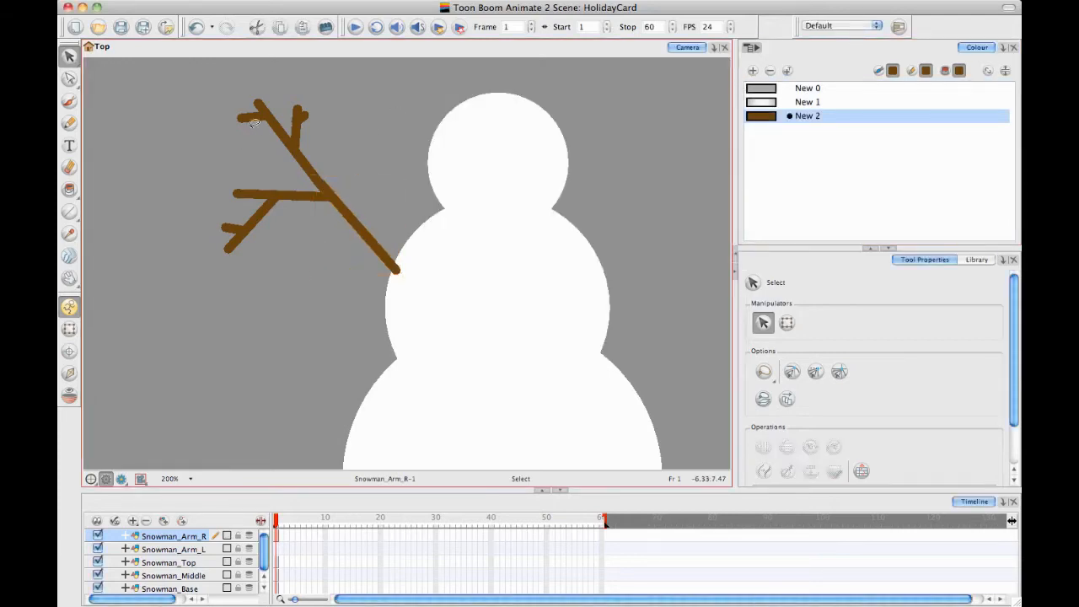
pyautogui.moveTo(151, 247); pyautogui.dragTo(318, 62)
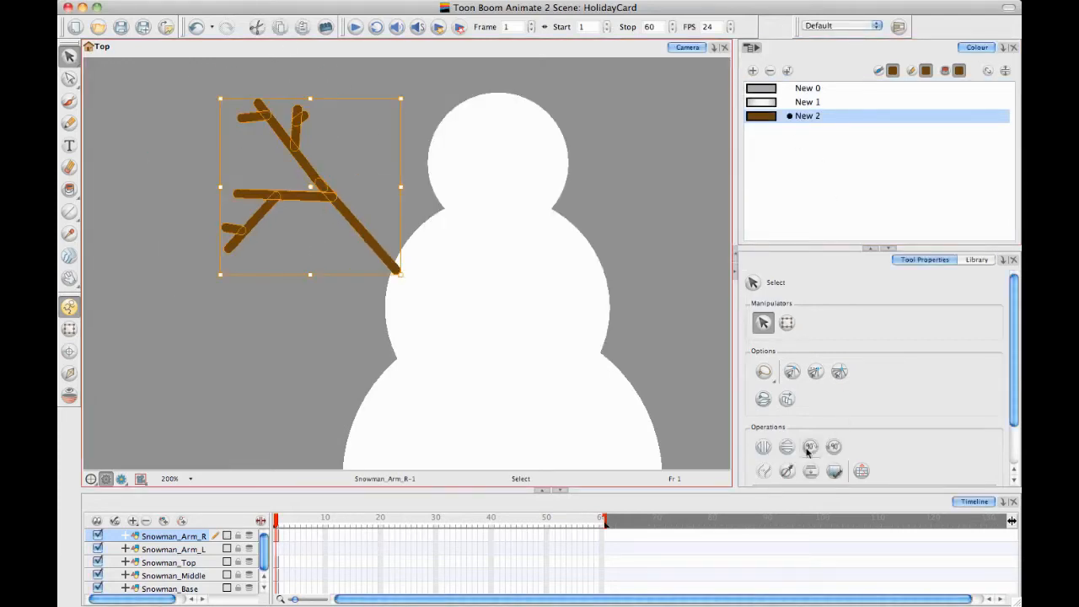
pyautogui.click(811, 473)
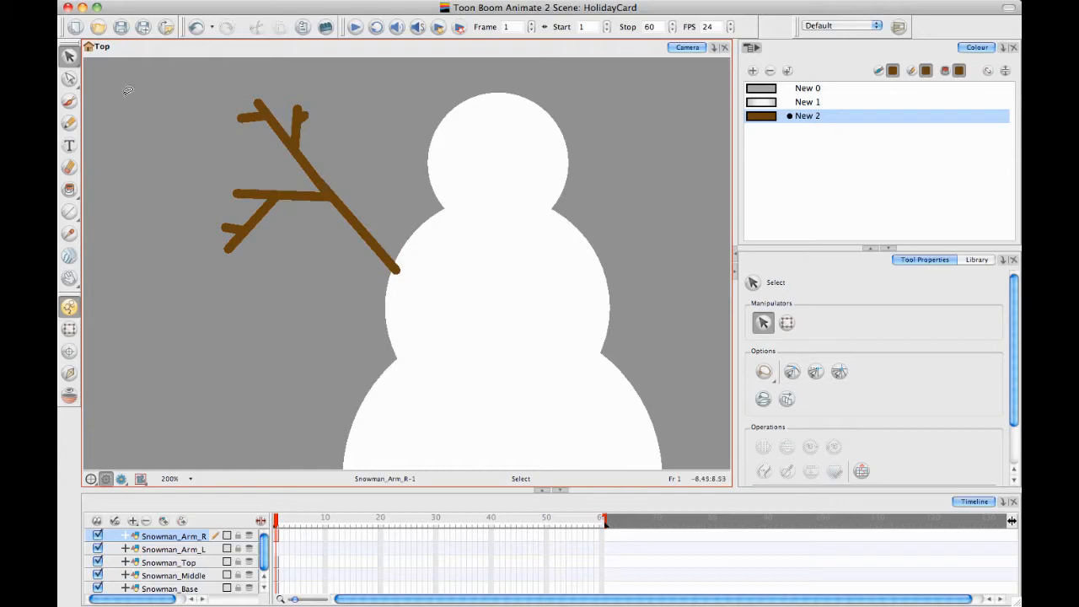
# Flare the base of the arm where it meets the snowman's body by reshaping its contour points with the Contour Editor
pyautogui.click(69, 77)
pyautogui.click(268, 117)
pyautogui.press('space')
pyautogui.moveTo(296, 159); pyautogui.dragTo(327, 192)
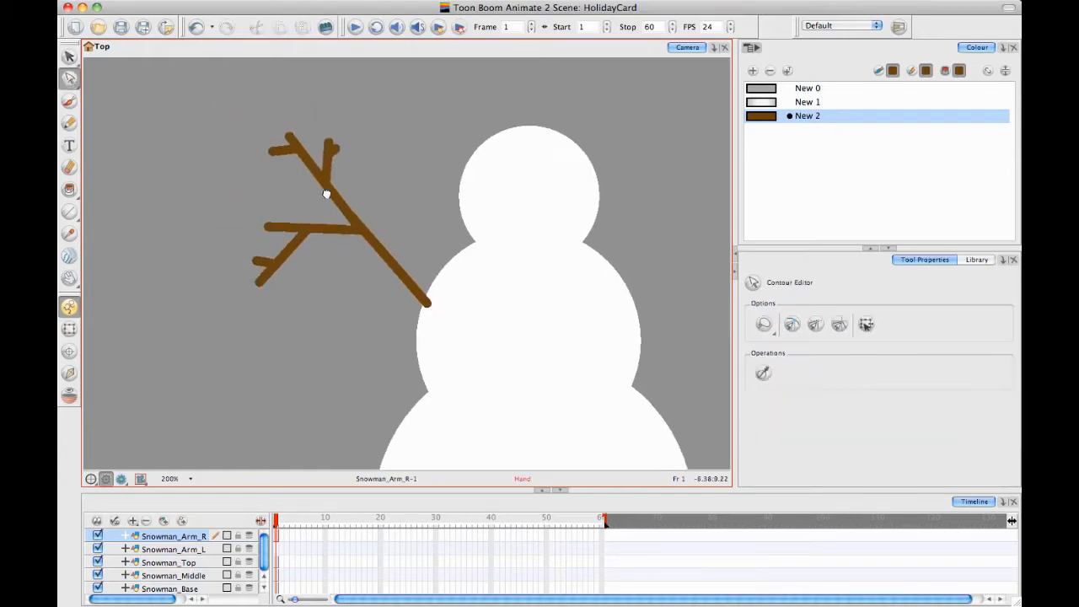
pyautogui.press('space')
pyautogui.moveTo(359, 271); pyautogui.dragTo(344, 233)
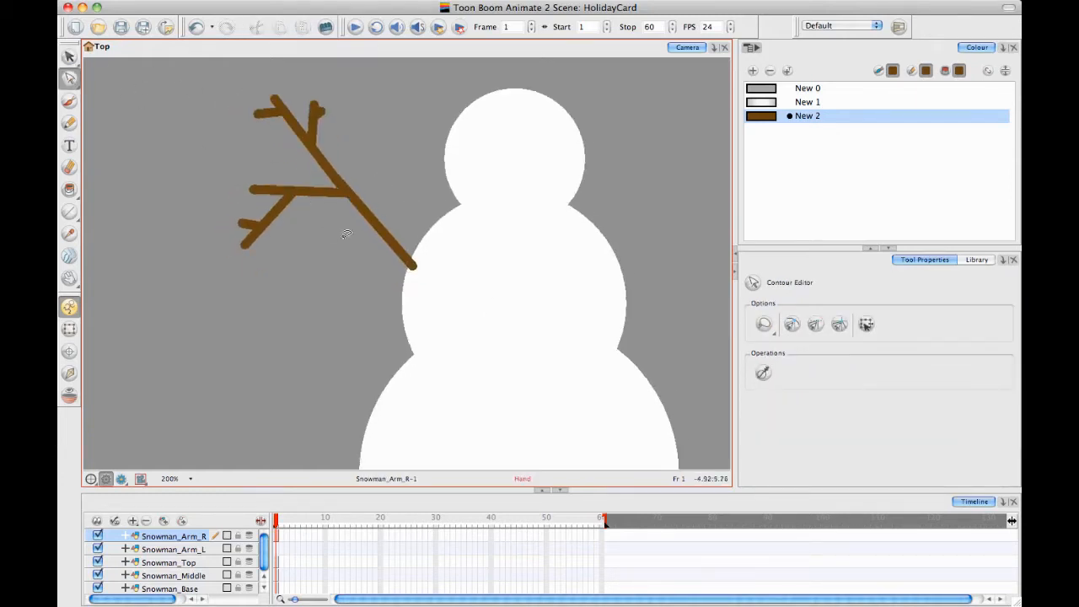
pyautogui.moveTo(409, 265)
pyautogui.mouseDown()
pyautogui.moveTo(413, 291)
pyautogui.moveTo(429, 267)
pyautogui.mouseUp()
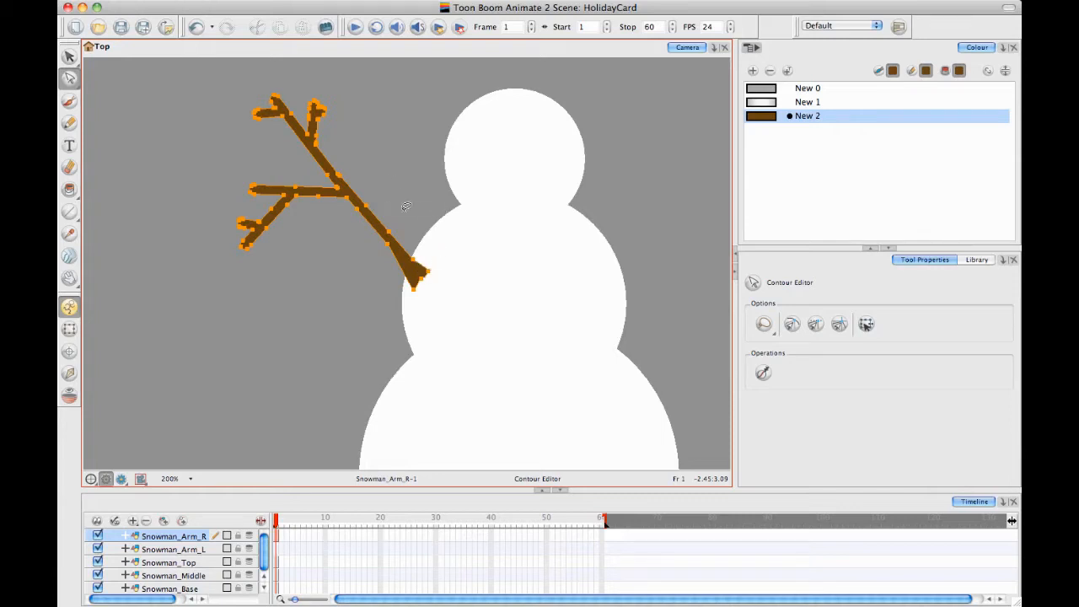
pyautogui.moveTo(406, 216)
pyautogui.mouseDown()
pyautogui.moveTo(385, 264)
pyautogui.moveTo(420, 206)
pyautogui.mouseUp()
pyautogui.press('Delete')
pyautogui.moveTo(395, 172); pyautogui.dragTo(428, 211)
# Try to reshape the tip of the arm's middle branch by pulling its contour outward
pyautogui.press('2')
pyautogui.press('2')
pyautogui.moveTo(346, 159); pyautogui.dragTo(536, 194)
pyautogui.click(336, 212)
pyautogui.moveTo(356, 244); pyautogui.dragTo(362, 228)
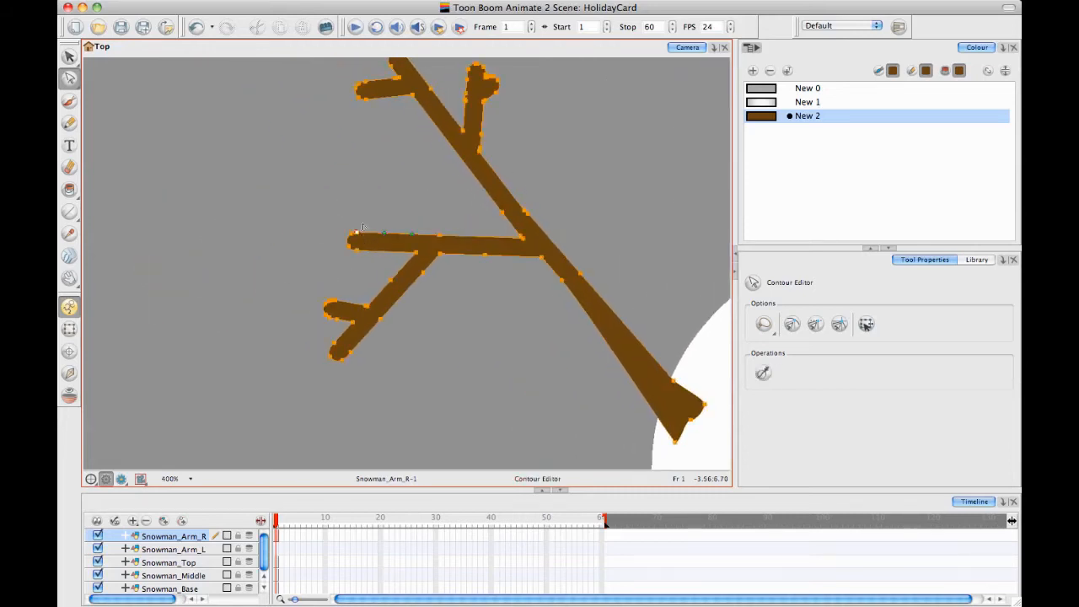
pyautogui.click(366, 273)
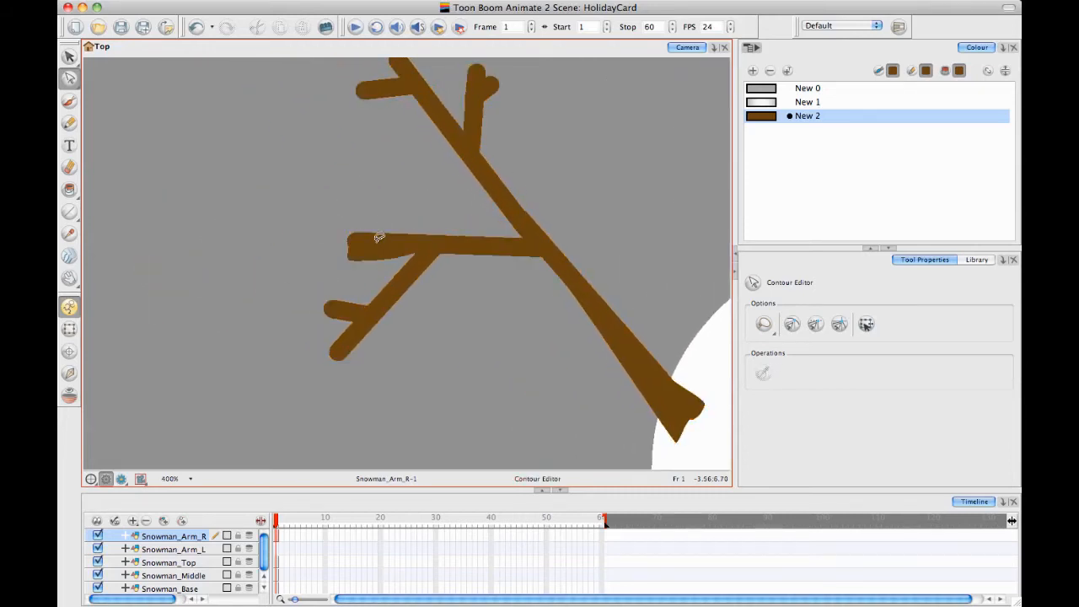
pyautogui.press('super+z')
# Taper the middle branch towards its tip by pulling its lower contour inward
pyautogui.click(369, 254)
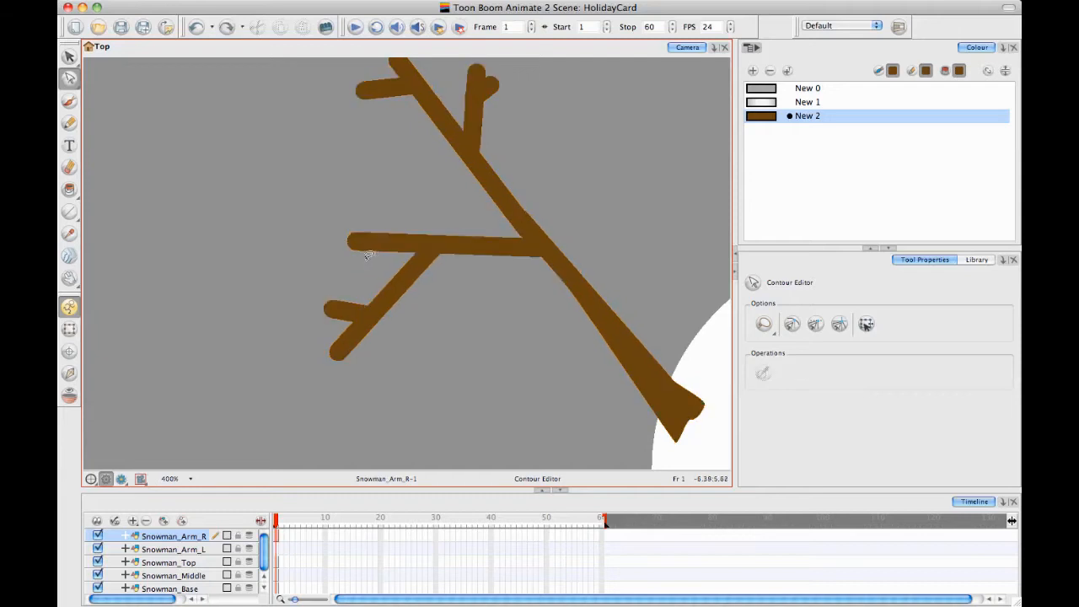
pyautogui.click(364, 256)
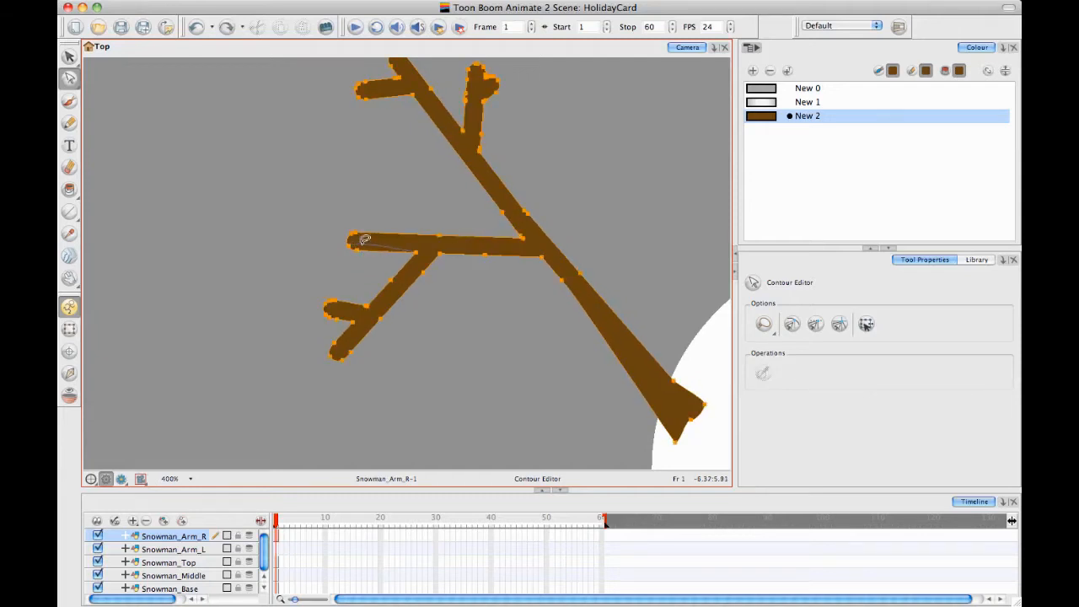
pyautogui.moveTo(364, 255); pyautogui.dragTo(413, 242)
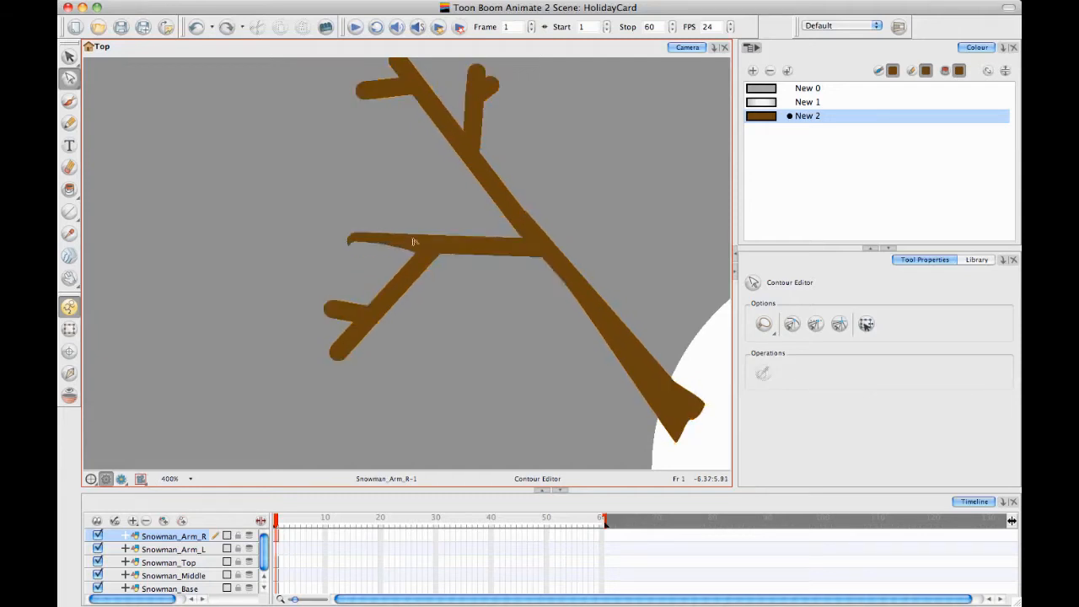
# Thin the arm's lower branch and taper its two twigs to points by reshaping their contours and removing extra points
pyautogui.click(396, 305)
pyautogui.moveTo(393, 293); pyautogui.dragTo(397, 293)
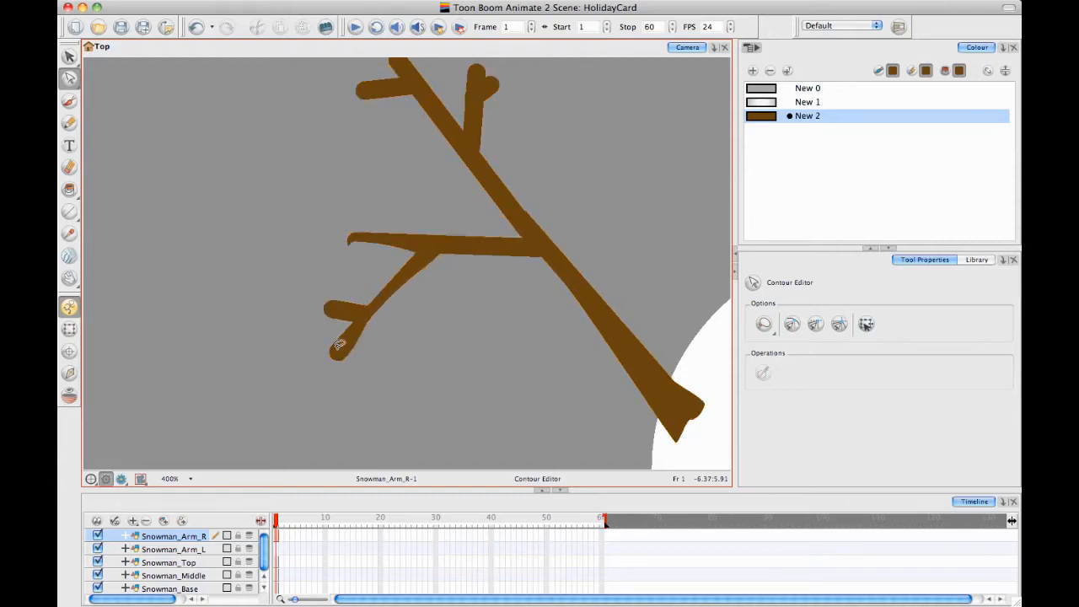
pyautogui.click(342, 359)
pyautogui.moveTo(339, 361)
pyautogui.mouseDown()
pyautogui.moveTo(347, 335)
pyautogui.moveTo(330, 330)
pyautogui.moveTo(346, 328)
pyautogui.mouseUp()
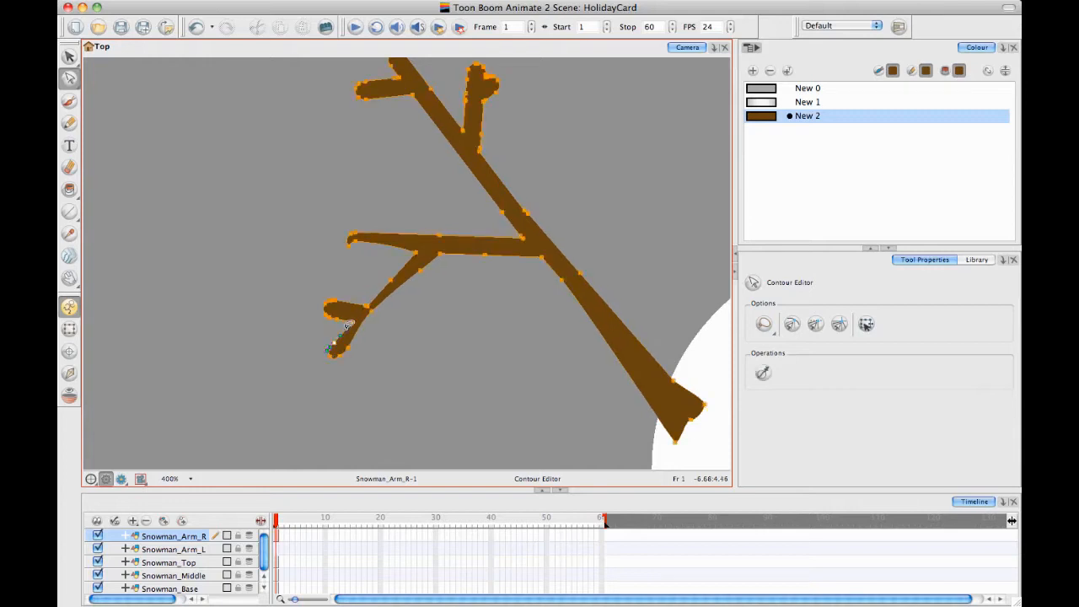
pyautogui.press('Delete')
pyautogui.click(396, 340)
pyautogui.click(344, 313)
pyautogui.moveTo(327, 288); pyautogui.dragTo(347, 271)
# Taper the tips of the arm's upper branch and its twigs by reshaping their contours
pyautogui.click(376, 164)
pyautogui.scroll(5, 397, 210)
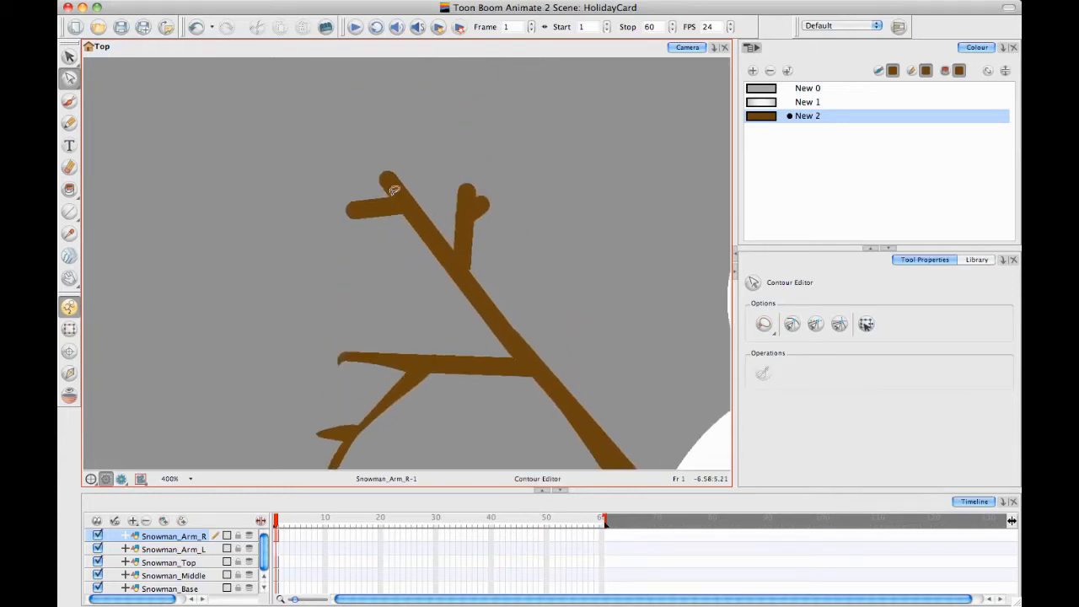
pyautogui.moveTo(353, 177); pyautogui.dragTo(354, 177)
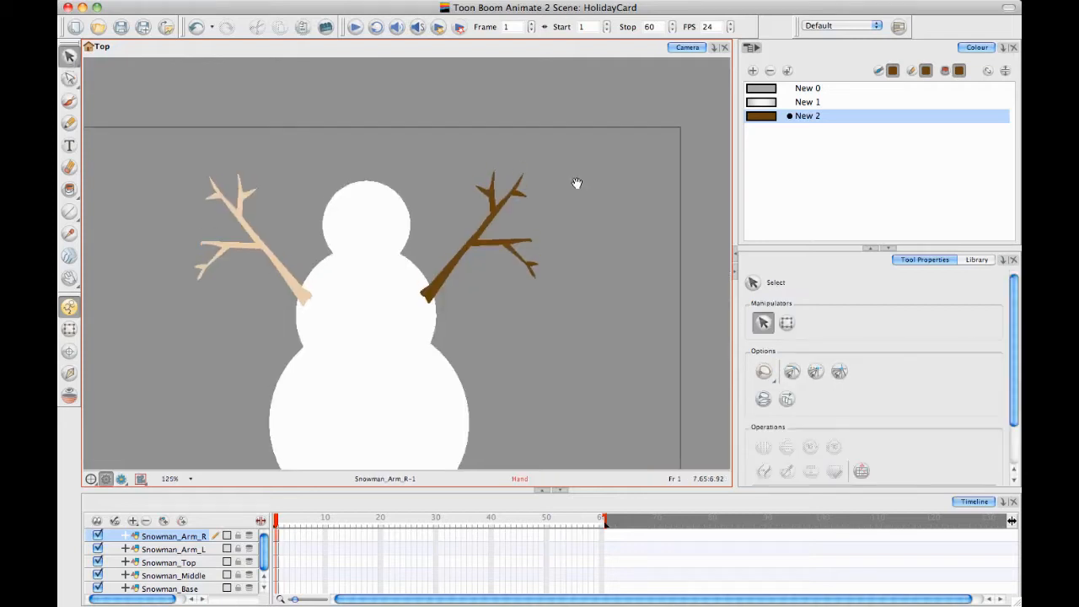
# Lengthen the topmost branch tip of the Snowman_Arm_R drawing with the Contour Editor, undoing the excess adjustment
pyautogui.press('2')
pyautogui.press('2')
pyautogui.press('2')
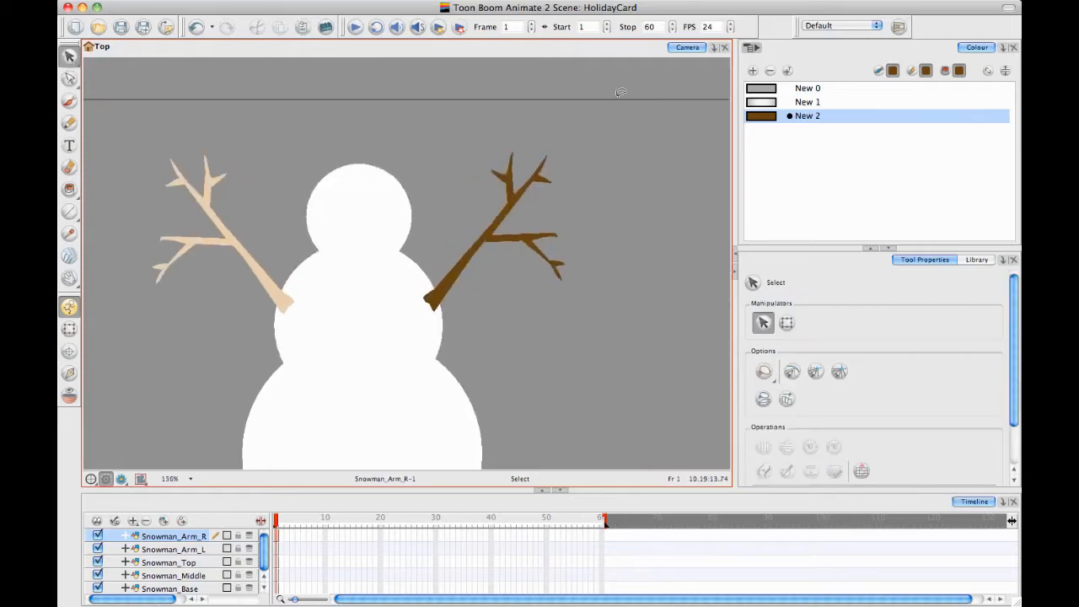
pyautogui.moveTo(530, 232); pyautogui.dragTo(302, 387)
pyautogui.moveTo(433, 184); pyautogui.dragTo(477, 144)
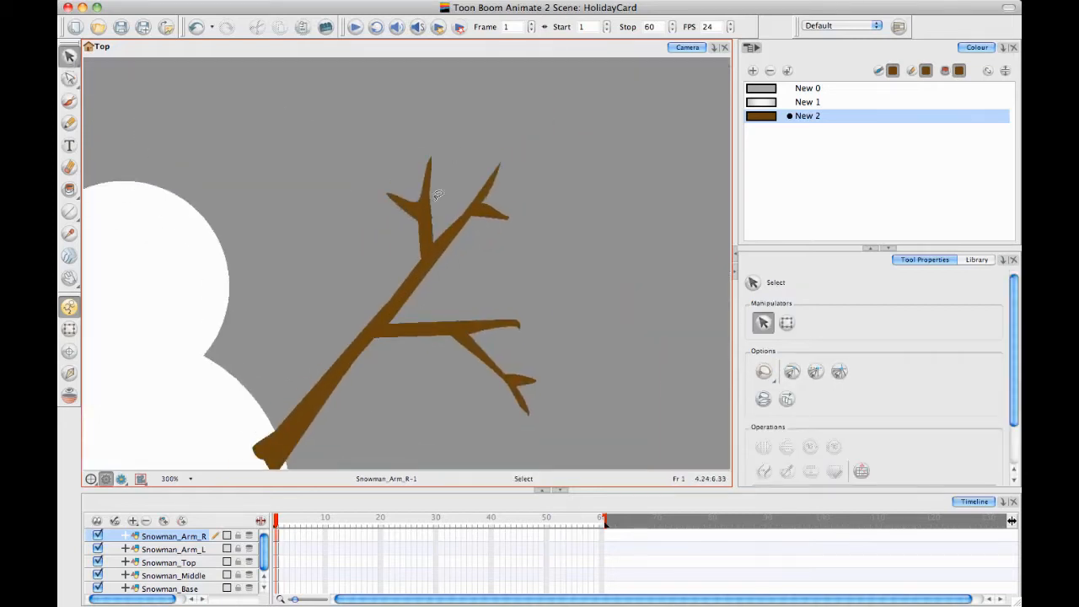
pyautogui.click(70, 78)
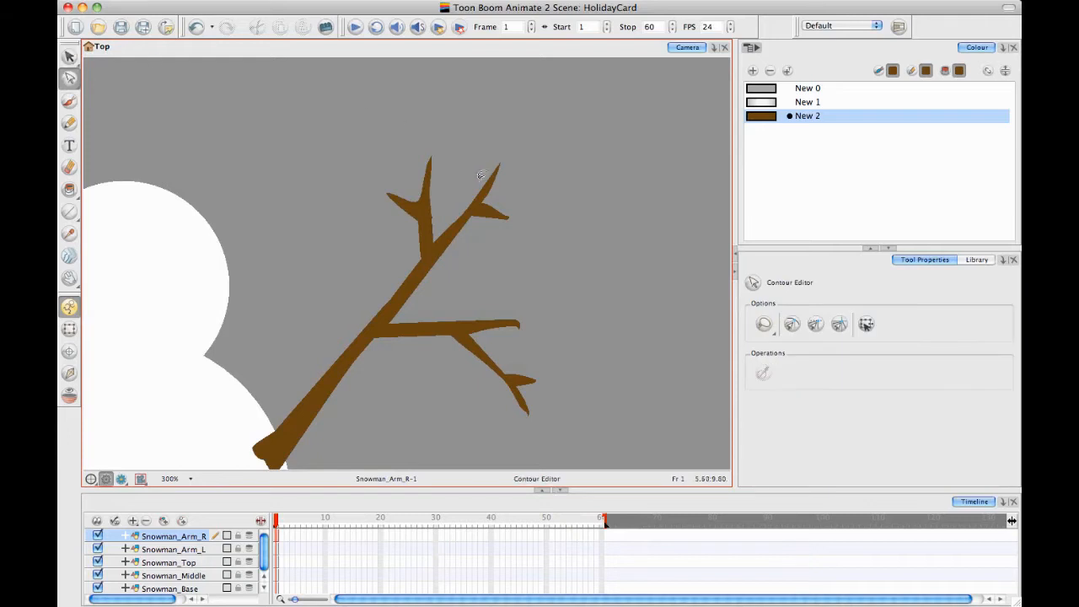
pyautogui.moveTo(498, 167); pyautogui.dragTo(523, 121)
pyautogui.moveTo(503, 164); pyautogui.dragTo(516, 152)
pyautogui.hotkey('ctrl', 'z')
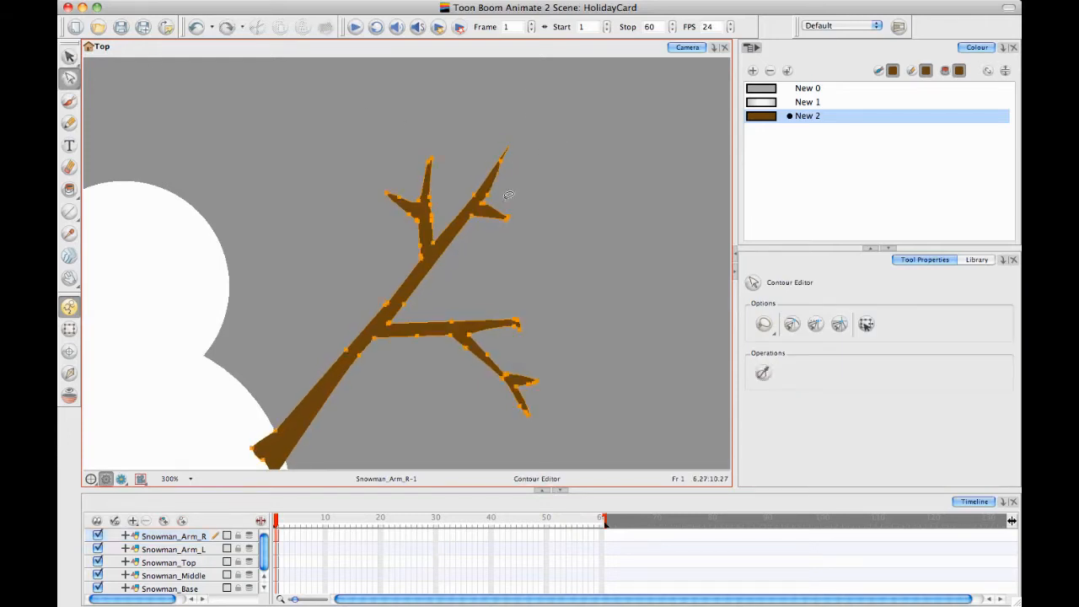
# Extend the side twig below the Snowman_Arm_R drawing's topmost tip into a longer point, undoing the distorted first attempt
pyautogui.moveTo(520, 209); pyautogui.dragTo(598, 209)
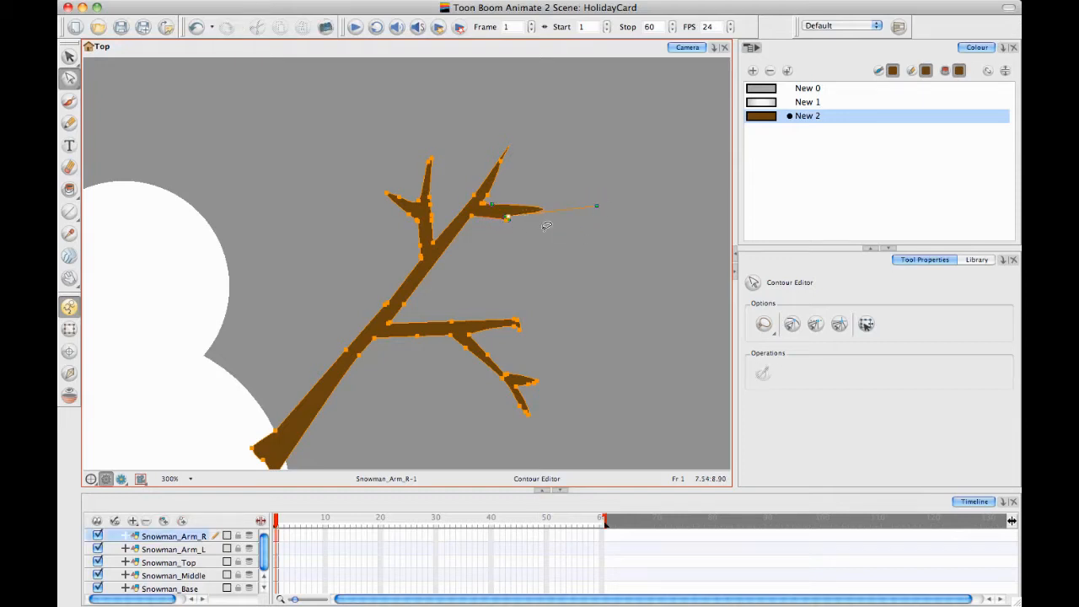
pyautogui.hotkey('ctrl', 'z')
pyautogui.press('2')
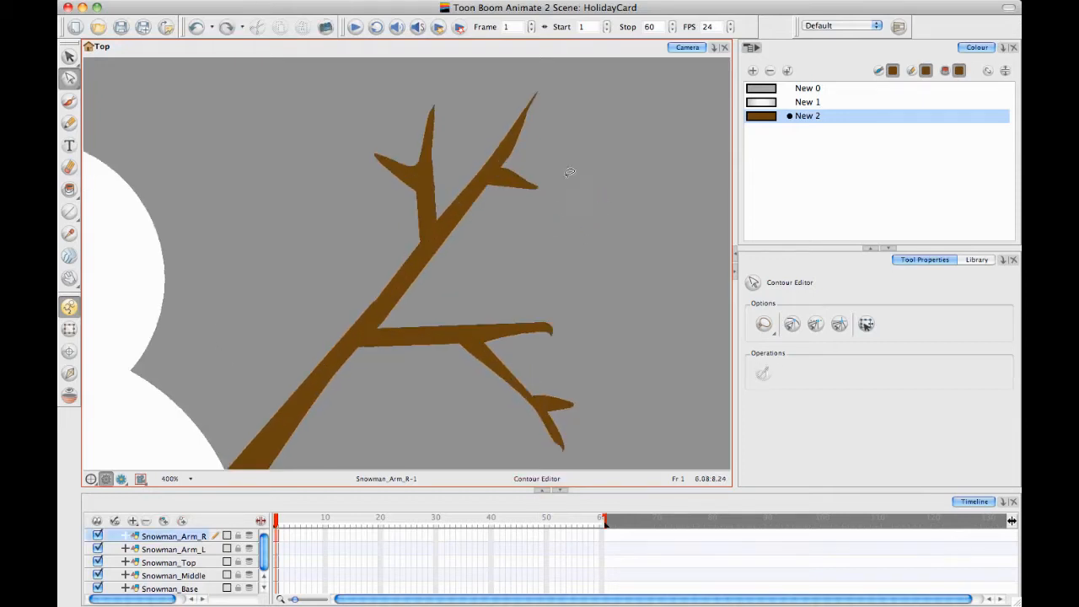
pyautogui.moveTo(535, 186); pyautogui.dragTo(616, 197)
pyautogui.click(598, 124)
# Adjust the contour points and curve at the arm's topmost tip to smooth its longer point
pyautogui.moveTo(581, 91); pyautogui.dragTo(535, 193)
pyautogui.moveTo(474, 172); pyautogui.dragTo(506, 163)
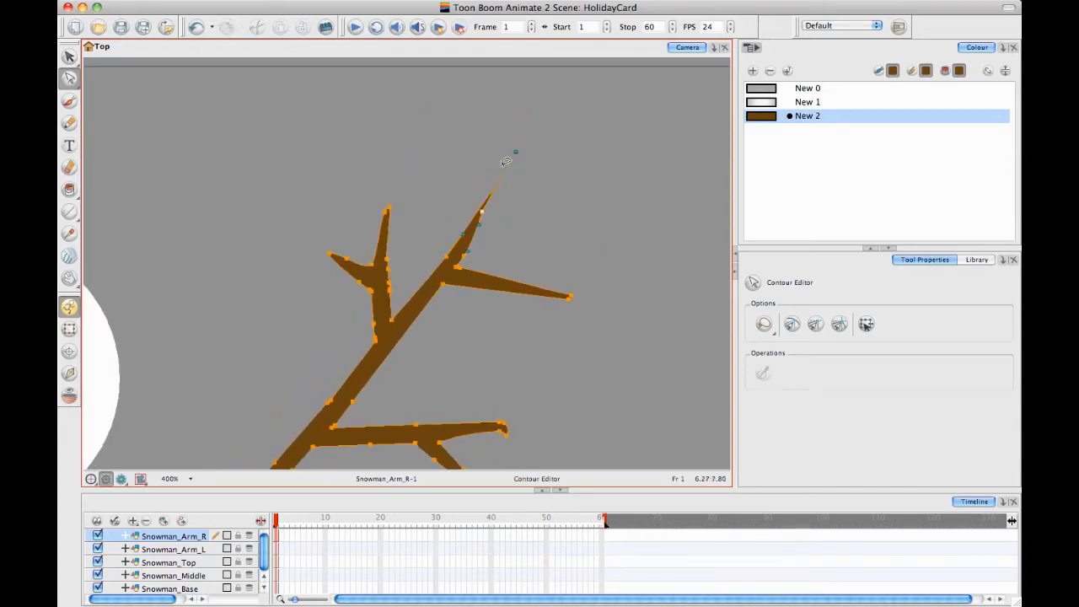
pyautogui.moveTo(485, 210); pyautogui.dragTo(489, 201)
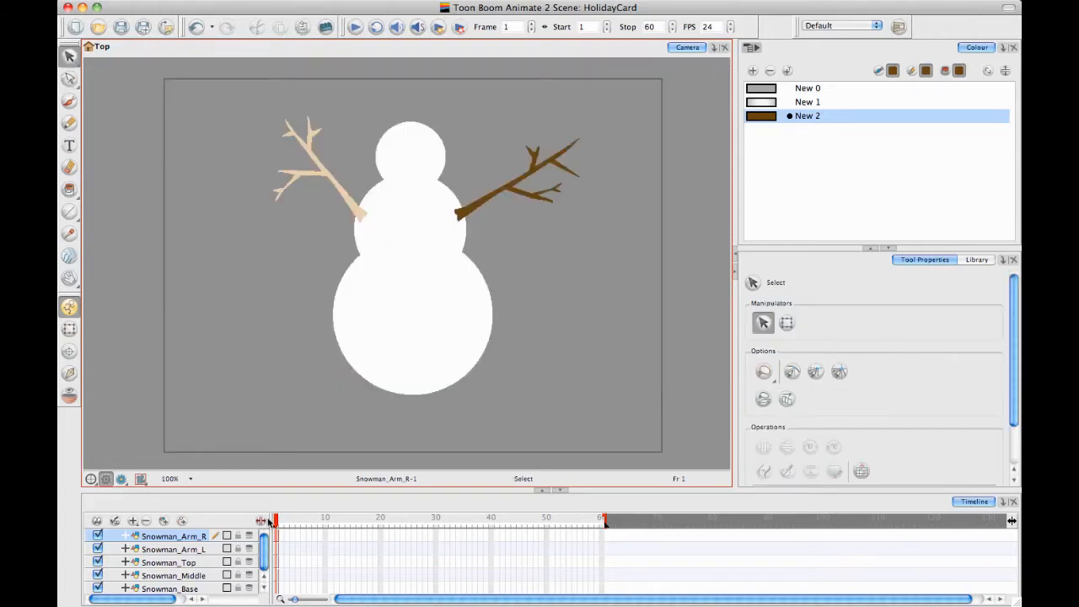
# Add a new drawing layer above Snowman_Arm_R and activate the Ellipse tool
pyautogui.click(165, 520)
pyautogui.moveTo(392, 161); pyautogui.dragTo(392, 245)
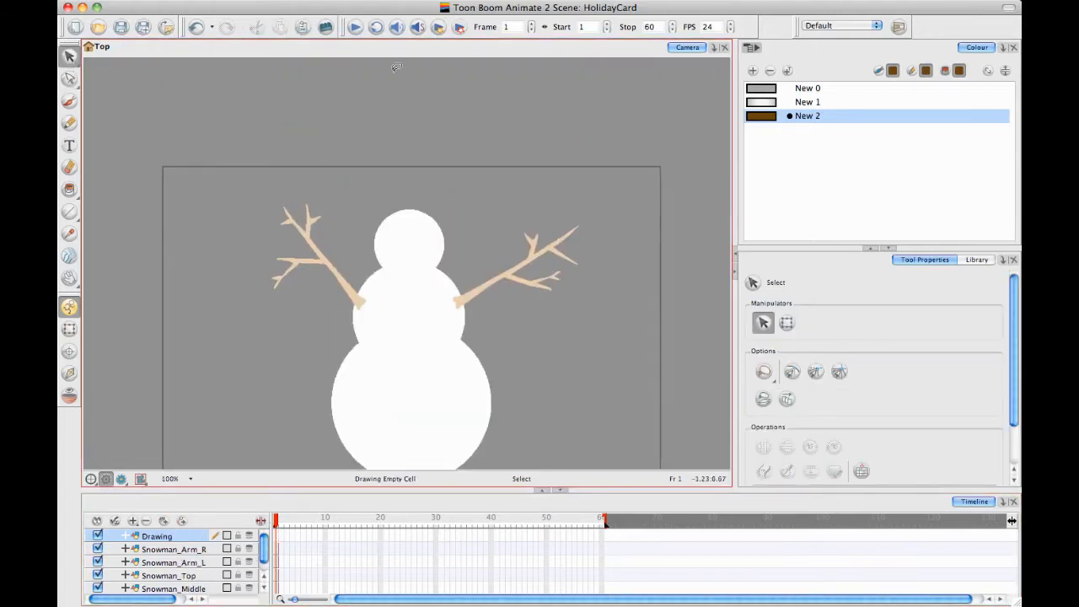
pyautogui.click(75, 210)
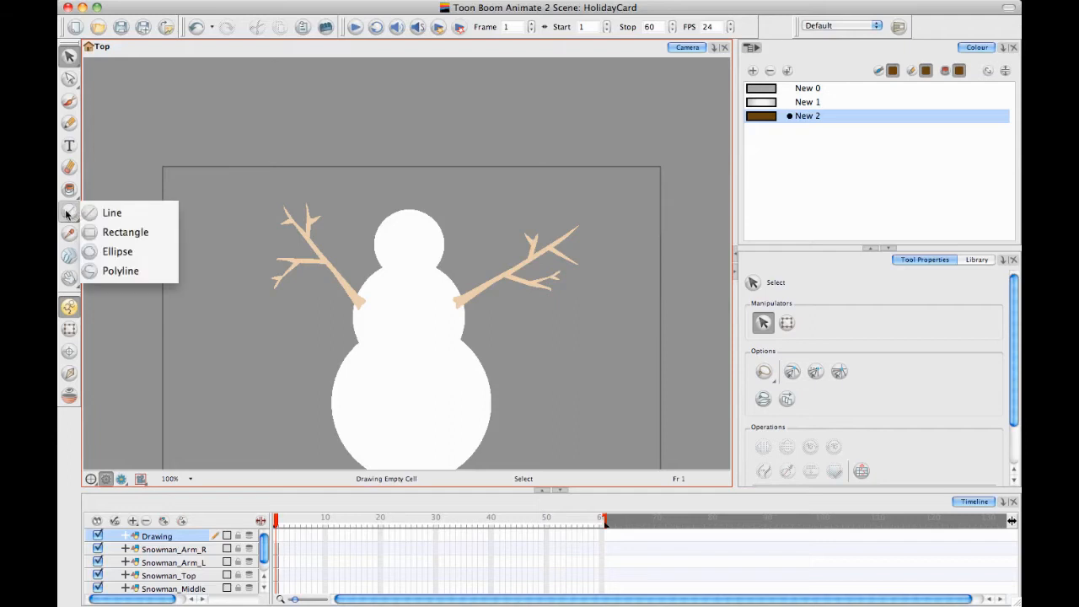
pyautogui.click(117, 251)
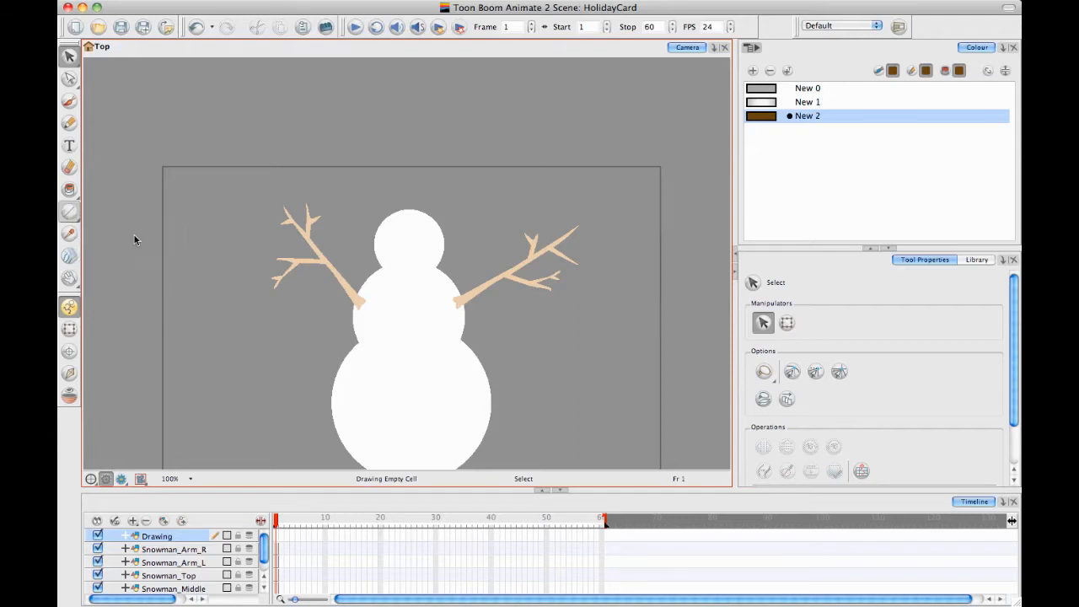
# Add a new colour swatch, New 3, and darken it to near black with a V value of 2
pyautogui.click(752, 70)
pyautogui.doubleClick(761, 130)
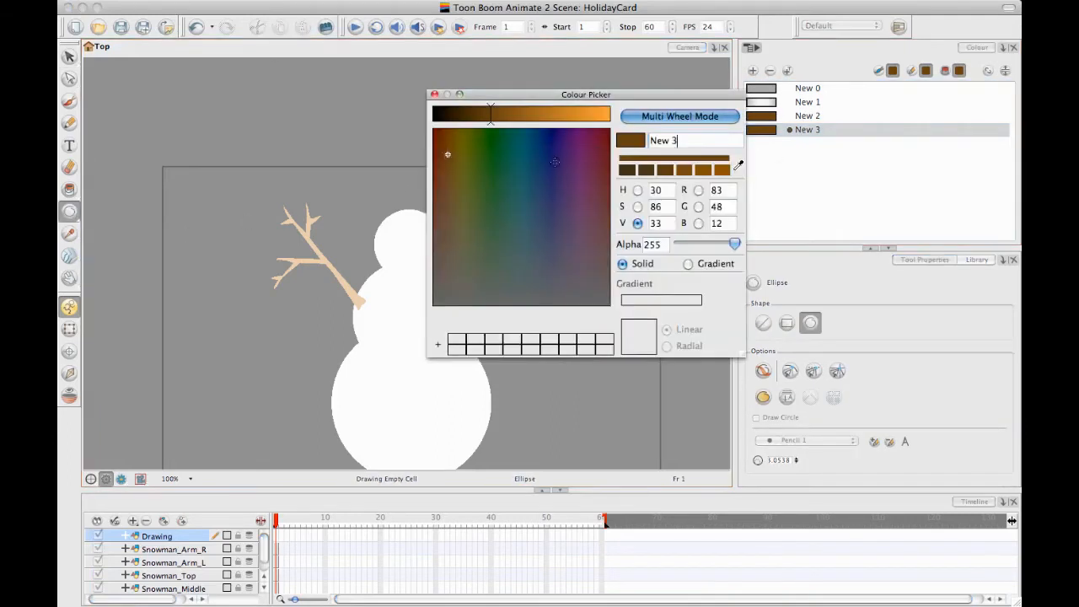
pyautogui.moveTo(453, 119); pyautogui.dragTo(437, 116)
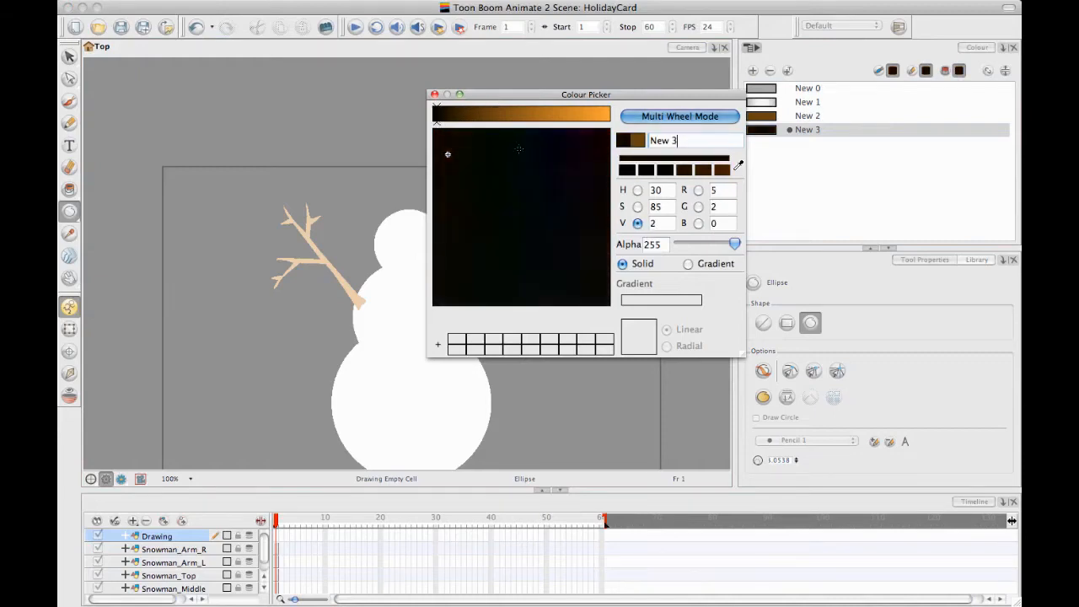
pyautogui.click(434, 95)
# Draw four flat black ellipses stacked above and across the snowman's head as the hat's top, band edges and brim
pyautogui.moveTo(376, 150); pyautogui.dragTo(439, 169)
pyautogui.moveTo(381, 191)
pyautogui.mouseDown()
pyautogui.moveTo(421, 197)
pyautogui.moveTo(433, 215)
pyautogui.mouseUp()
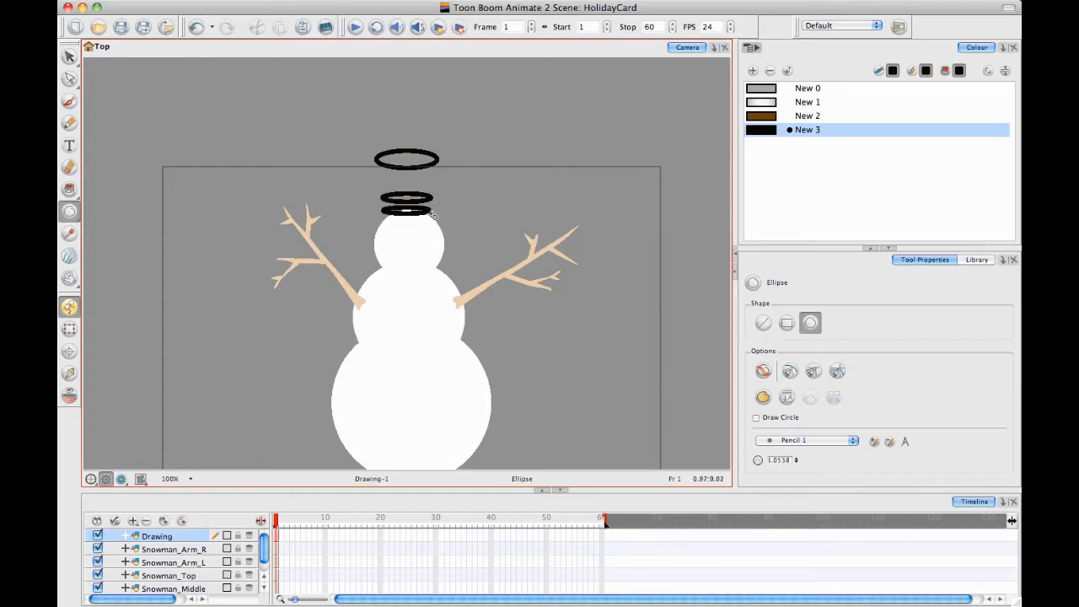
pyautogui.moveTo(366, 218); pyautogui.dragTo(452, 233)
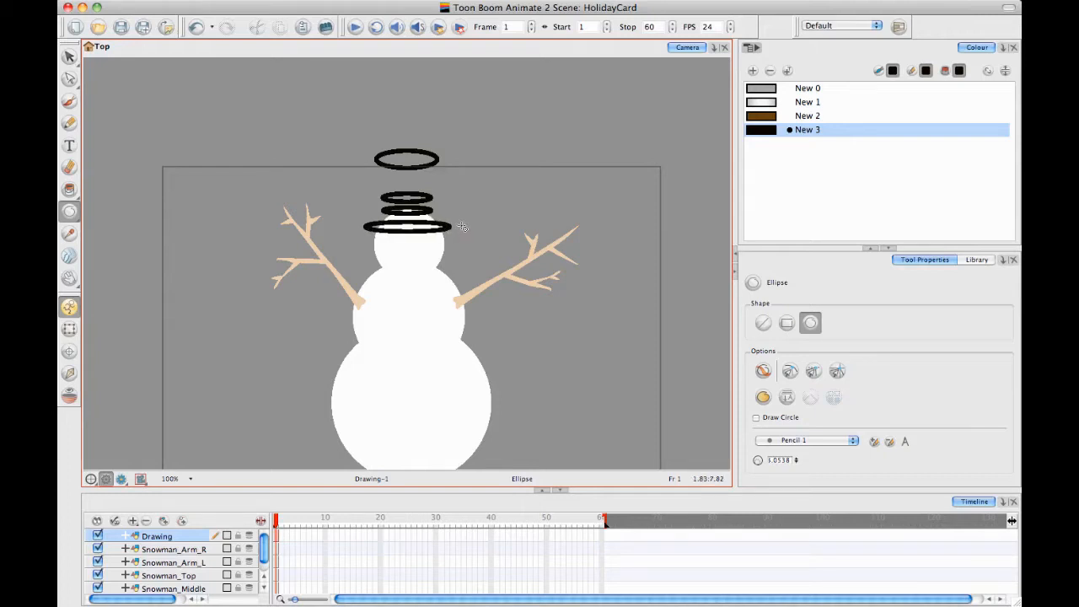
# Draw a slanted line on each side from the top ellipse to the second one, using the Line tool with Snap to Contour
pyautogui.press('2')
pyautogui.press('2')
pyautogui.press('space')
pyautogui.moveTo(380, 222); pyautogui.dragTo(373, 405)
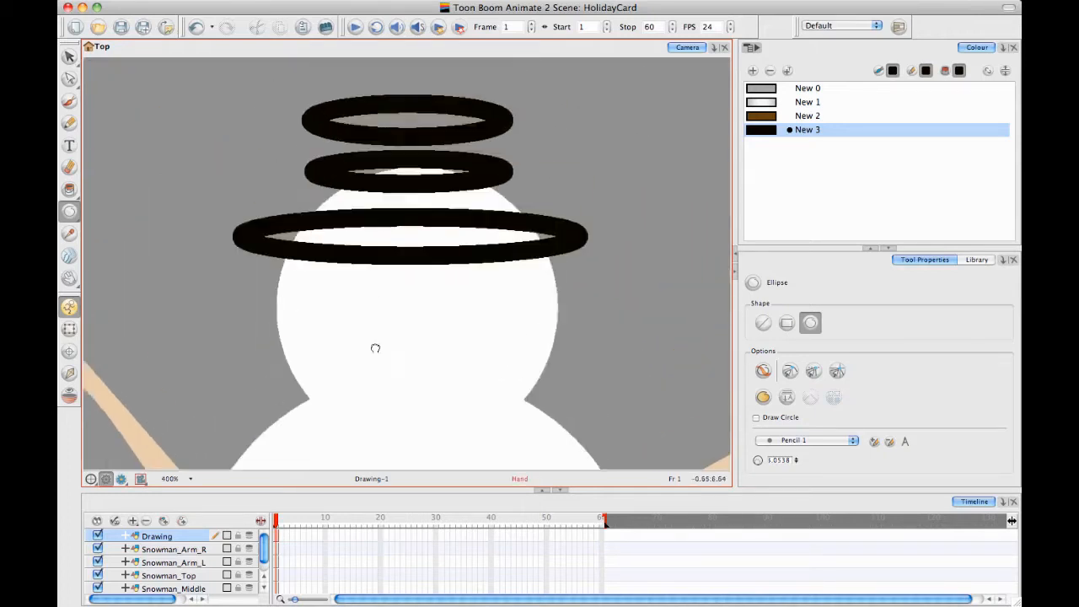
pyautogui.moveTo(353, 244); pyautogui.dragTo(363, 278)
pyautogui.moveTo(335, 183); pyautogui.dragTo(339, 238)
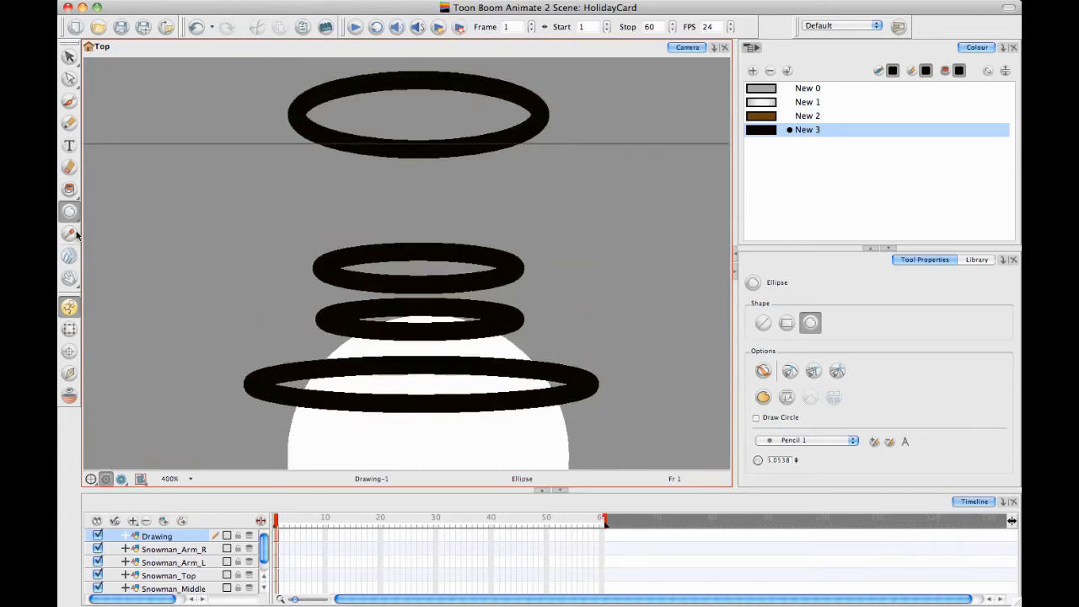
pyautogui.click(69, 212)
pyautogui.click(112, 212)
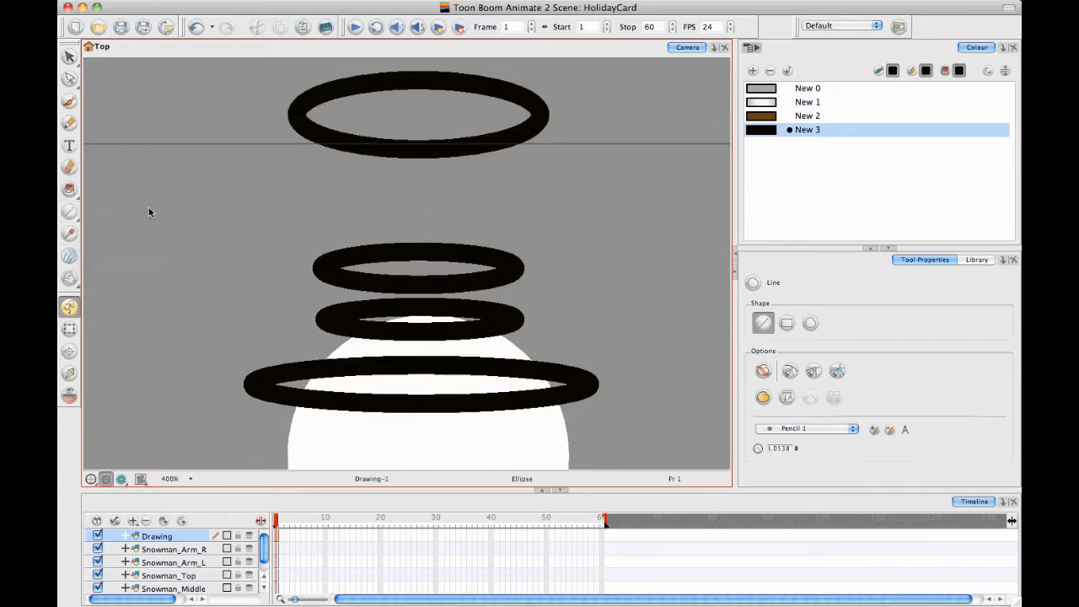
pyautogui.click(789, 371)
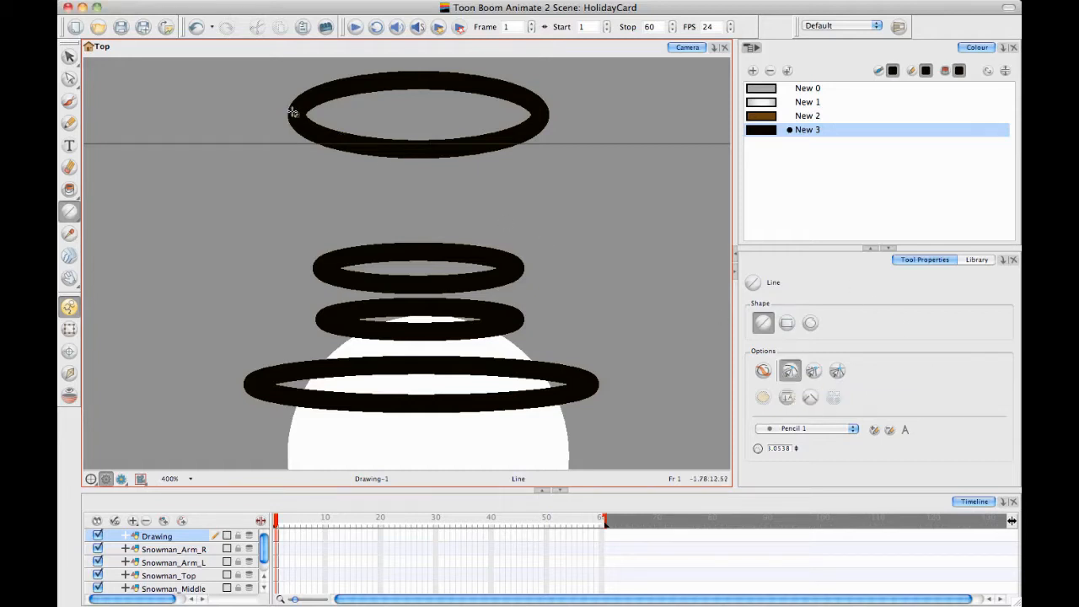
pyautogui.moveTo(293, 112); pyautogui.dragTo(322, 267)
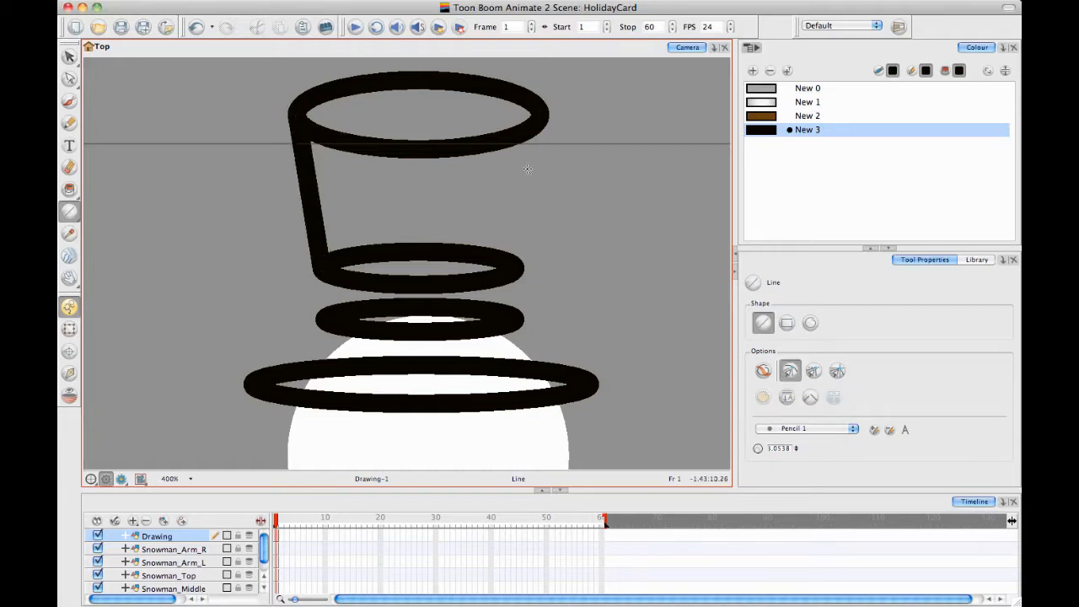
pyautogui.moveTo(539, 116); pyautogui.dragTo(514, 265)
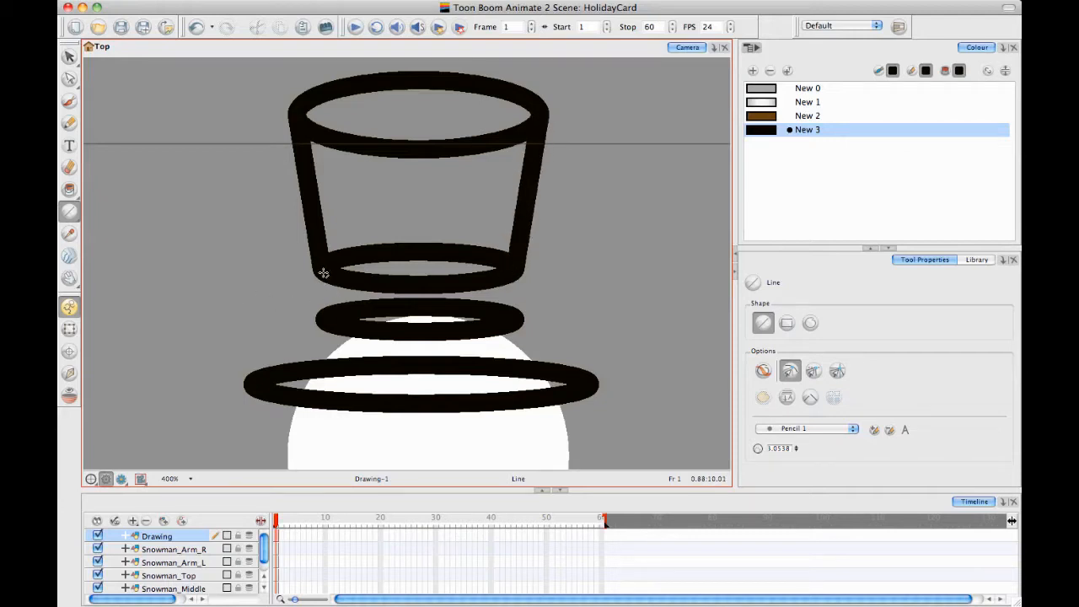
# Join the second and third ellipses with a short line on each side to form the hat band, undoing the extra line
pyautogui.moveTo(323, 274); pyautogui.dragTo(323, 309)
pyautogui.moveTo(515, 274); pyautogui.dragTo(511, 320)
pyautogui.moveTo(318, 320)
pyautogui.mouseDown()
pyautogui.moveTo(324, 372)
pyautogui.moveTo(253, 379)
pyautogui.moveTo(330, 336)
pyautogui.moveTo(293, 311)
pyautogui.mouseUp()
pyautogui.hotkey('ctrl', 'z')
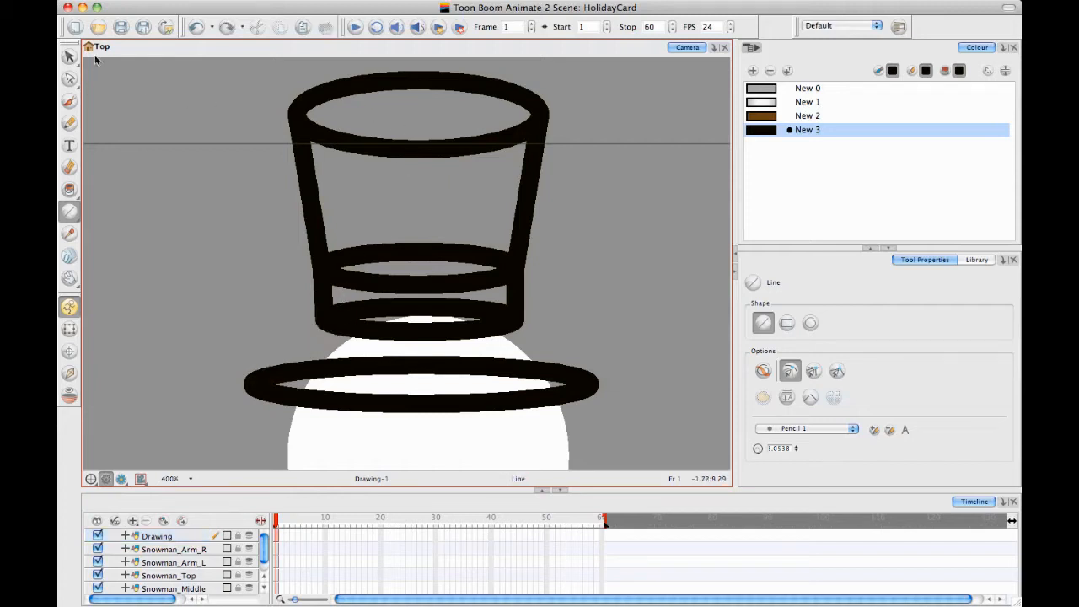
# Select the brim ellipse and nudge it up three steps closer to the hat band
pyautogui.click(69, 56)
pyautogui.click(271, 384)
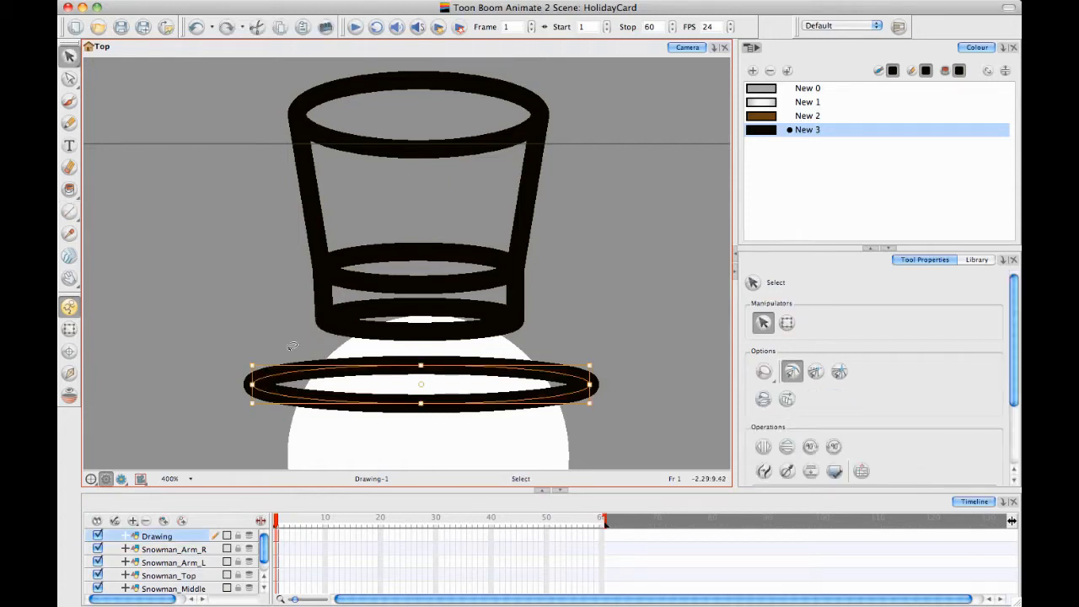
pyautogui.press('Up')
pyautogui.press('Up')
pyautogui.press('Up')
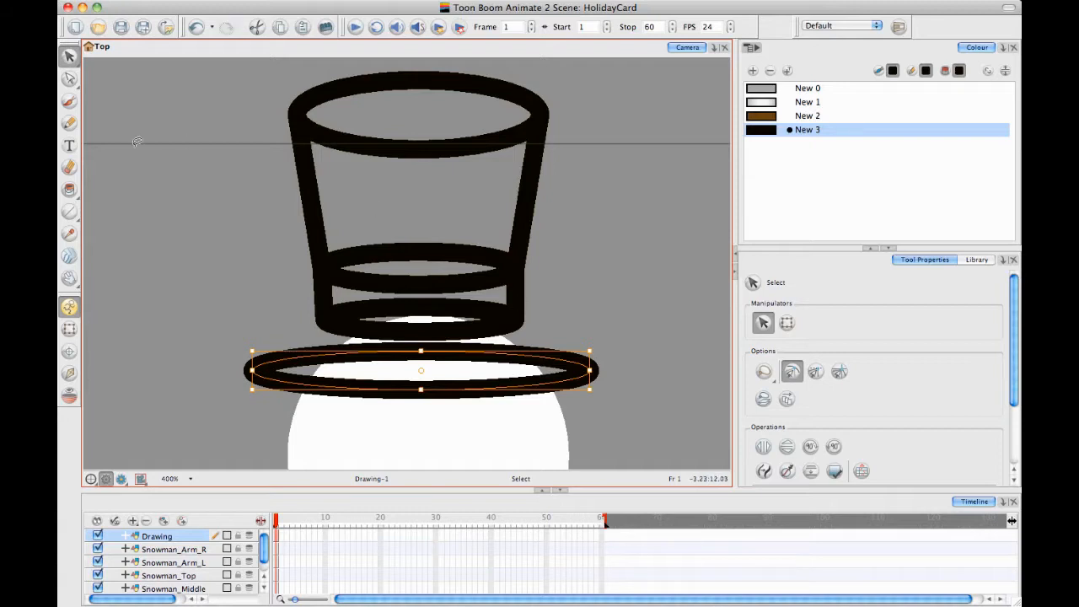
# Draw a slanted line on each side from the hat band's lower ellipse out to the ends of the brim ellipse
pyautogui.click(69, 210)
pyautogui.moveTo(321, 323); pyautogui.dragTo(248, 367)
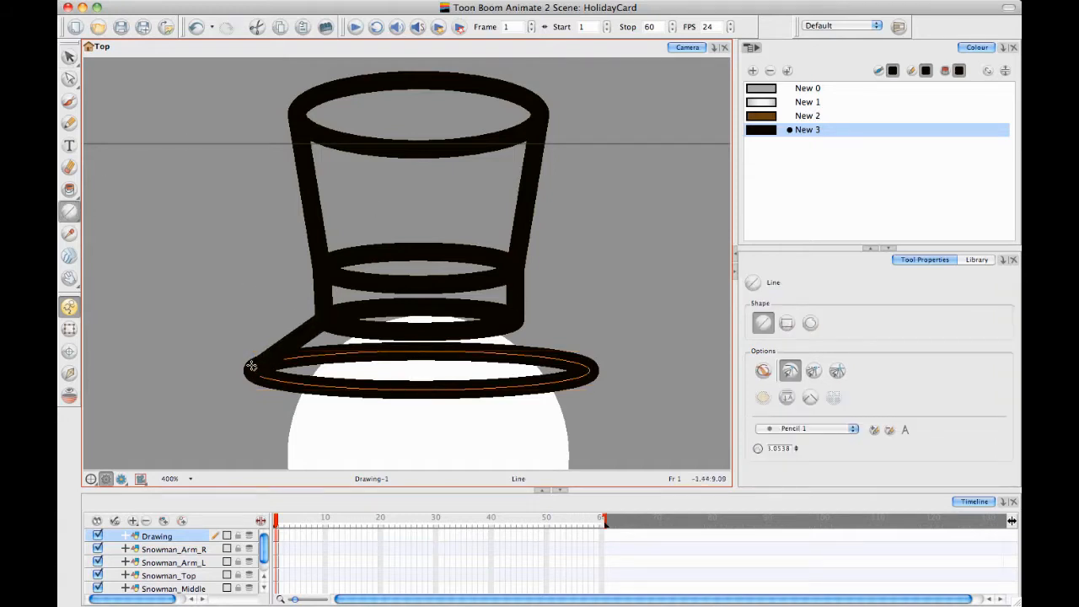
pyautogui.moveTo(515, 318); pyautogui.dragTo(586, 364)
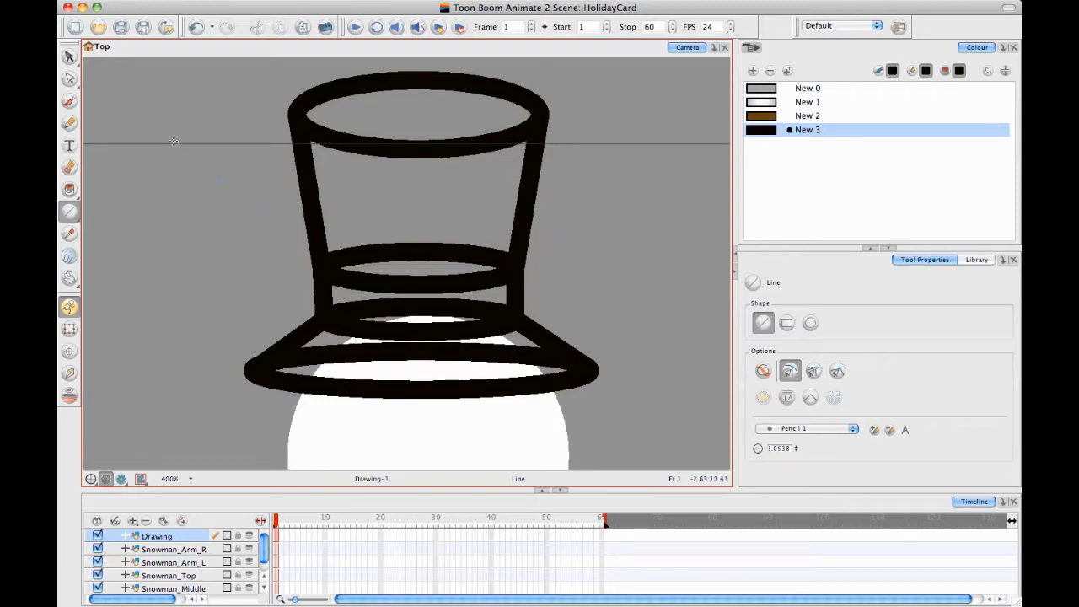
# Undo the two slanted brim lines and nudge the brim ellipse up until it overlaps the hat band's lower ellipse
pyautogui.press('super+z')
pyautogui.press('super+z')
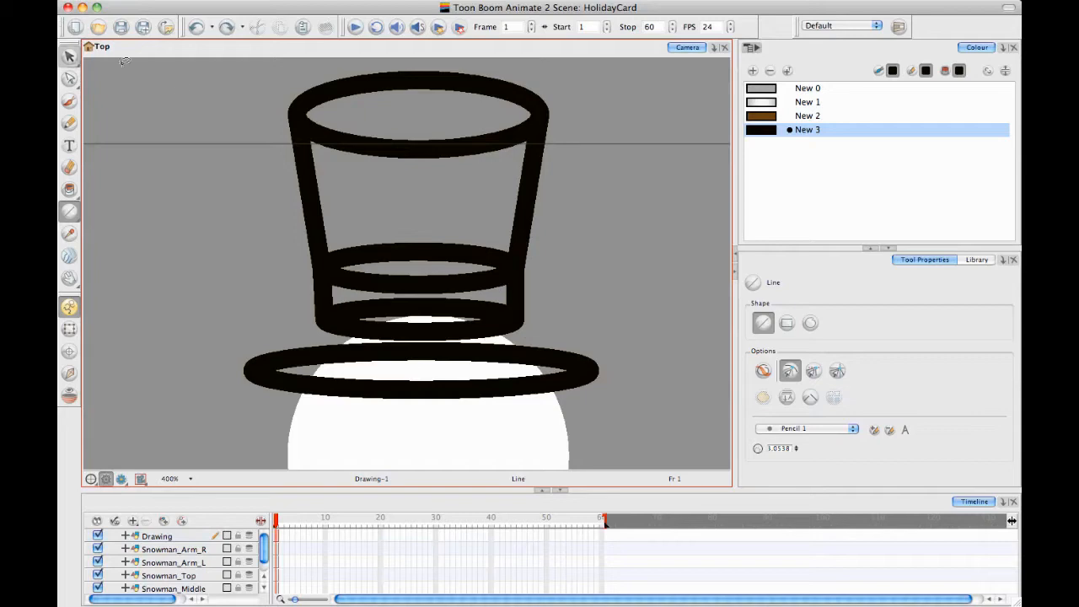
pyautogui.click(69, 55)
pyautogui.click(266, 317)
pyautogui.press('Up')
pyautogui.press('Up')
pyautogui.press('Up')
pyautogui.press('Up')
pyautogui.press('Up')
pyautogui.press('Up')
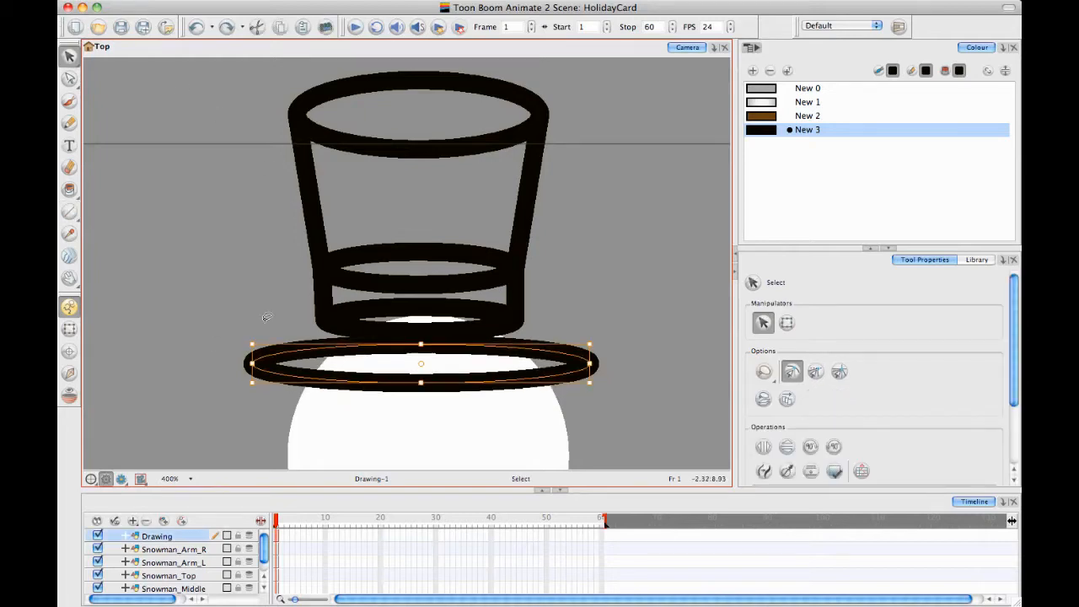
pyautogui.press('Up')
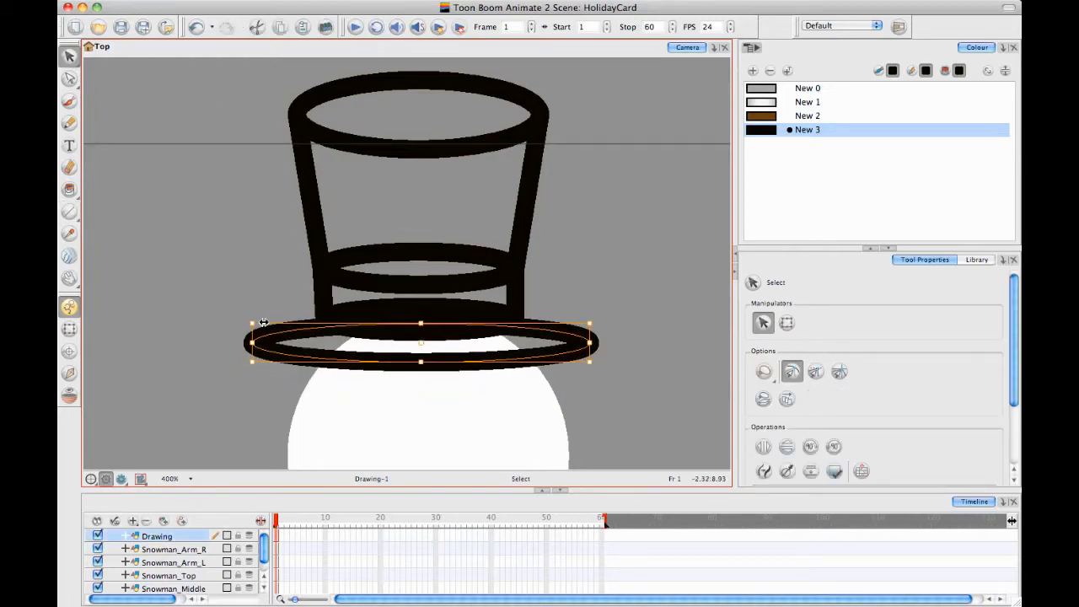
pyautogui.click(422, 200)
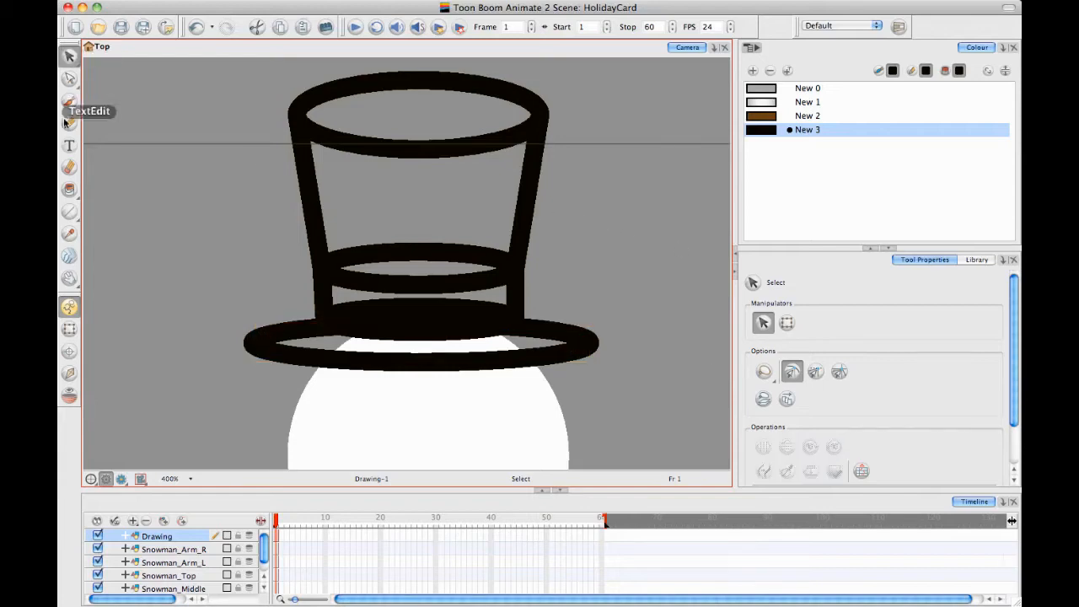
# Draw a slanted line on each side from the base of the hat band out to the ends of the raised brim ellipse
pyautogui.click(69, 212)
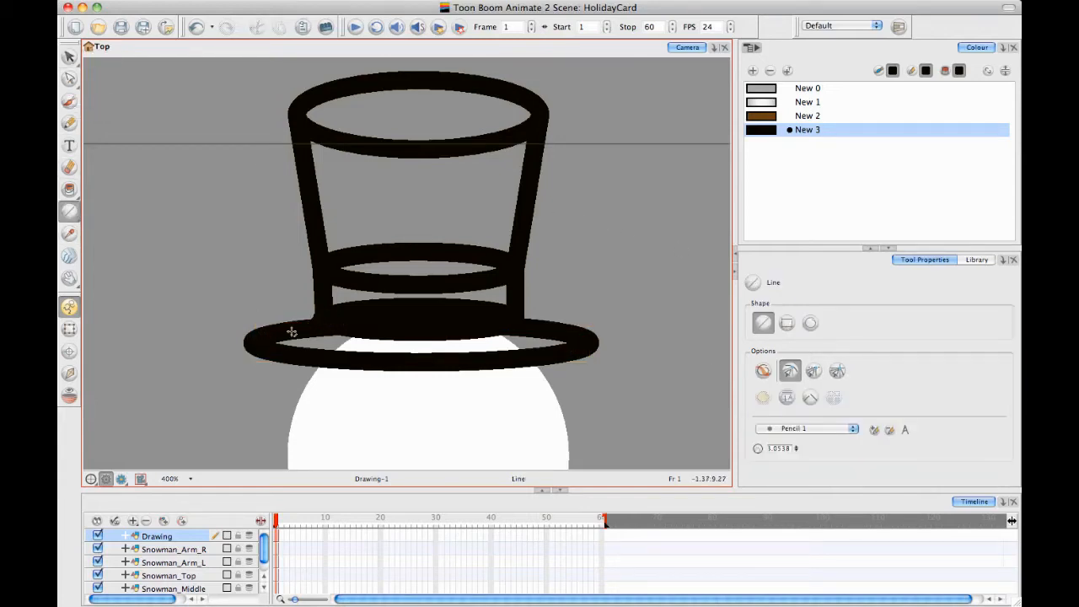
pyautogui.moveTo(314, 306); pyautogui.dragTo(257, 343)
pyautogui.moveTo(514, 308); pyautogui.dragTo(592, 341)
# Delete the front half of the ellipse at the top of the hat band with the Contour Editor, keeping its back arc
pyautogui.hotkey('alt', 'q')
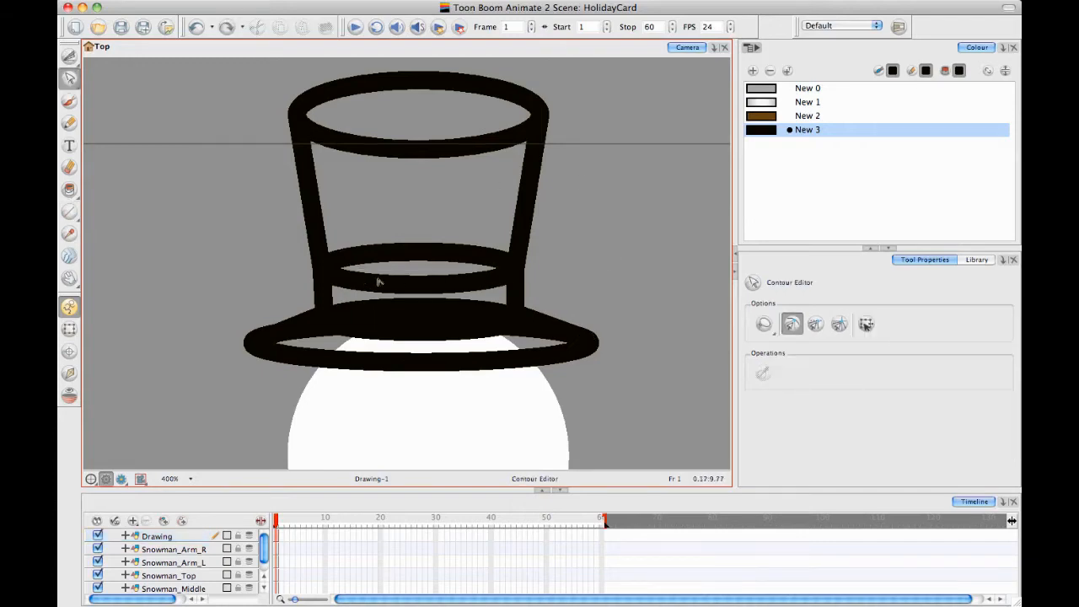
pyautogui.click(69, 78)
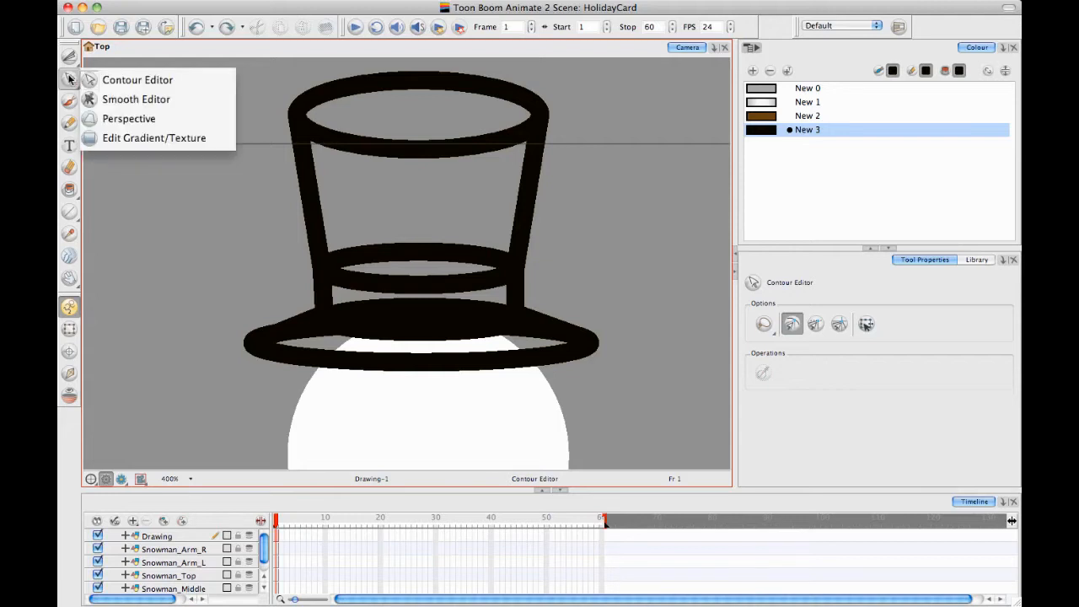
pyautogui.click(418, 317)
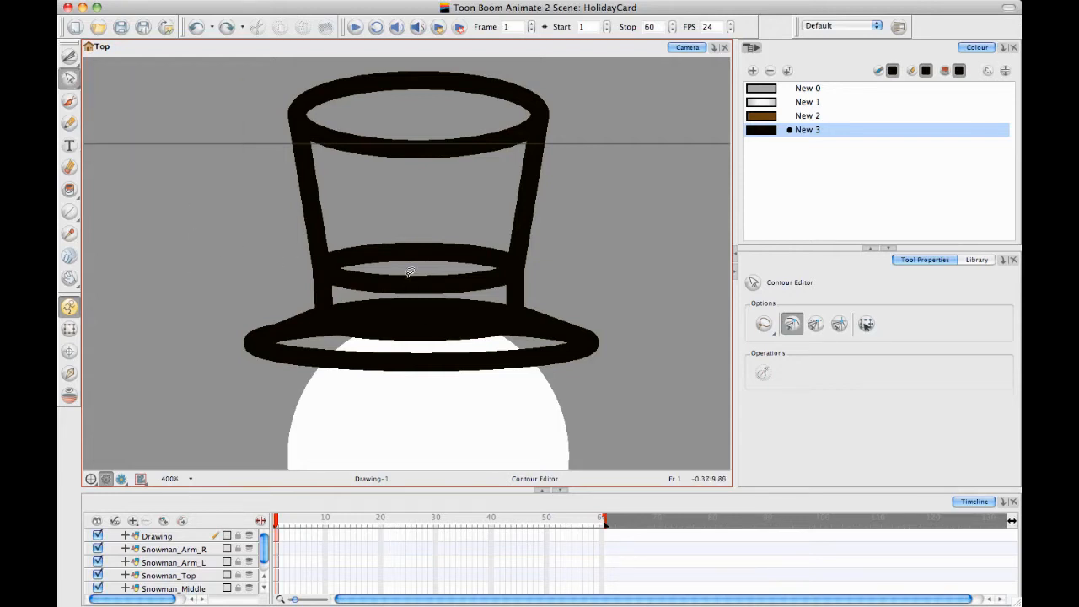
pyautogui.click(435, 280)
pyautogui.click(428, 283)
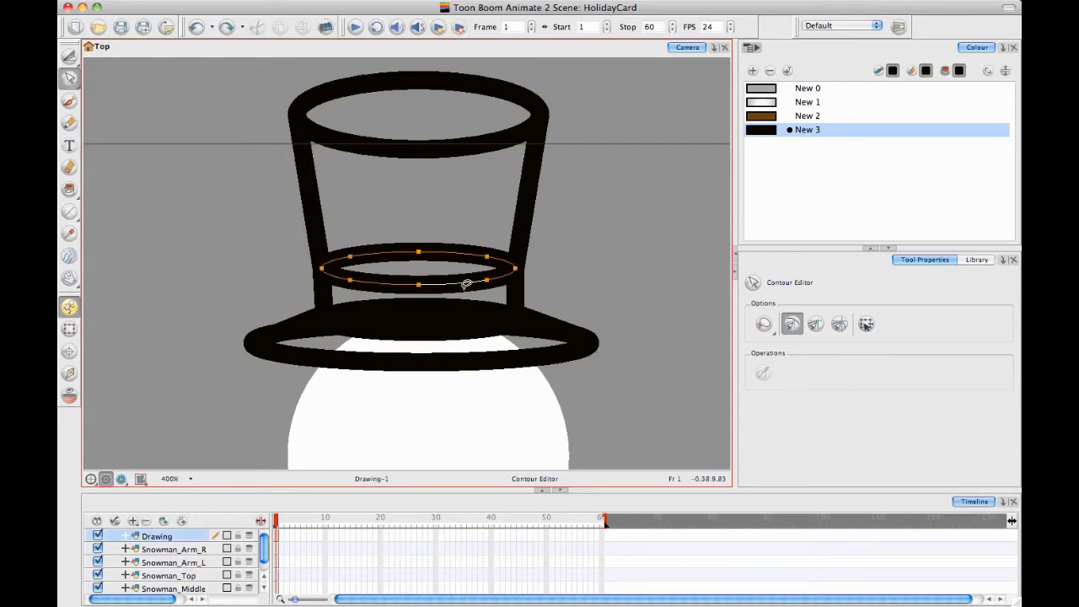
pyautogui.press('Delete')
pyautogui.click(497, 282)
pyautogui.press('Delete')
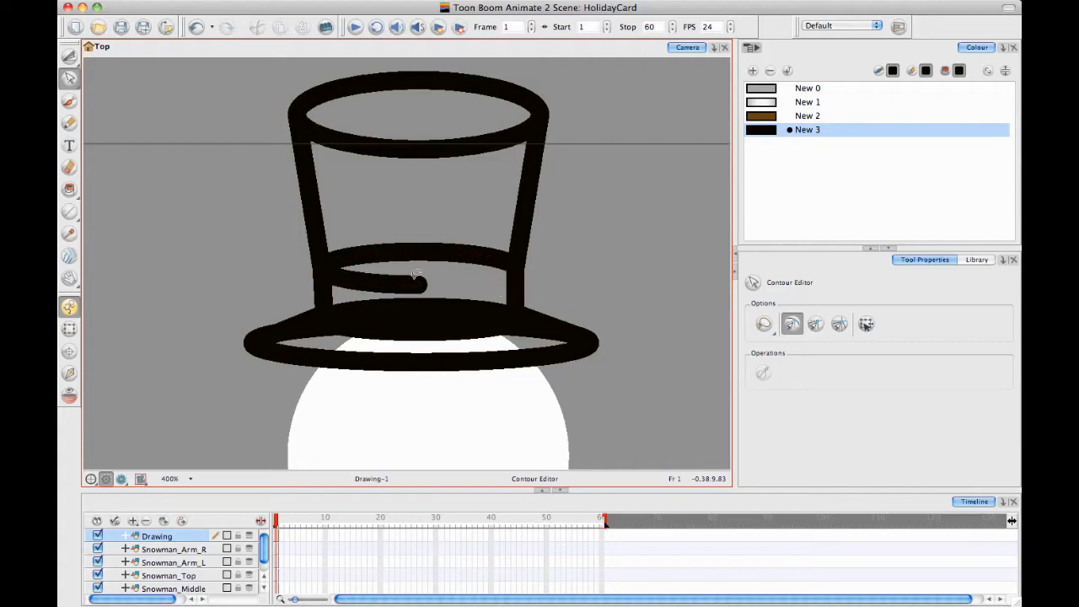
pyautogui.click(405, 289)
pyautogui.press('Delete')
pyautogui.click(338, 279)
pyautogui.press('Delete')
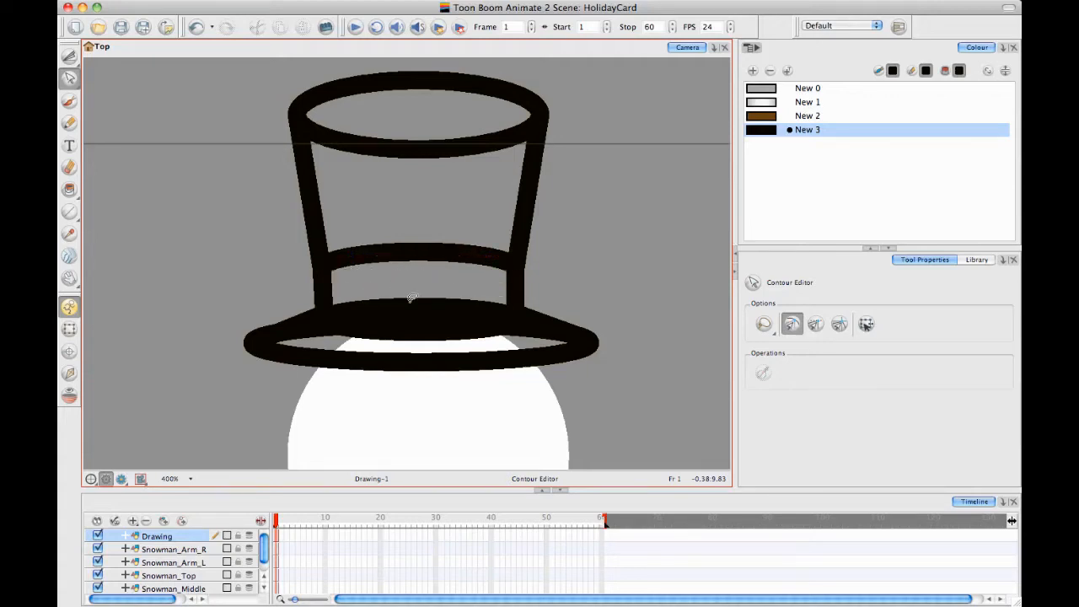
# Delete the front half of the hat band's lower ellipse segment by segment, with the stroke centre lines shown
pyautogui.click(418, 331)
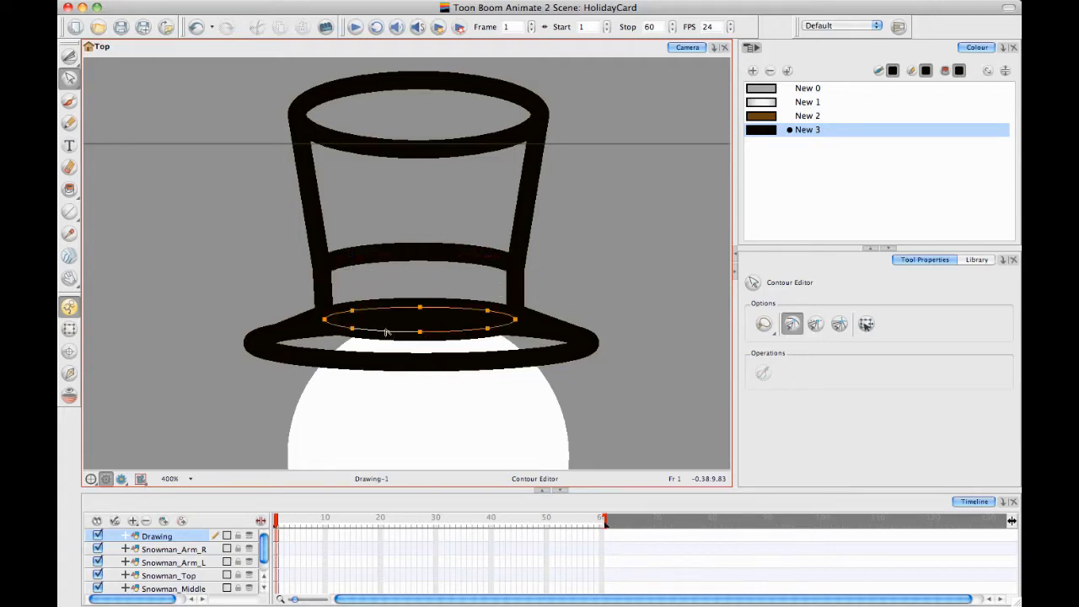
pyautogui.press('Delete')
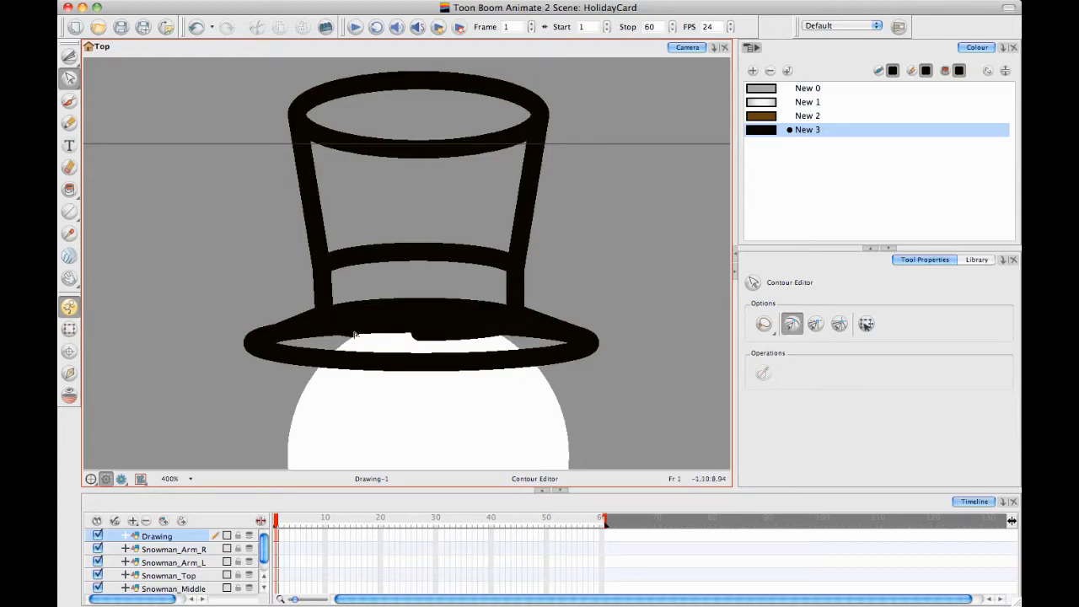
pyautogui.click(377, 310)
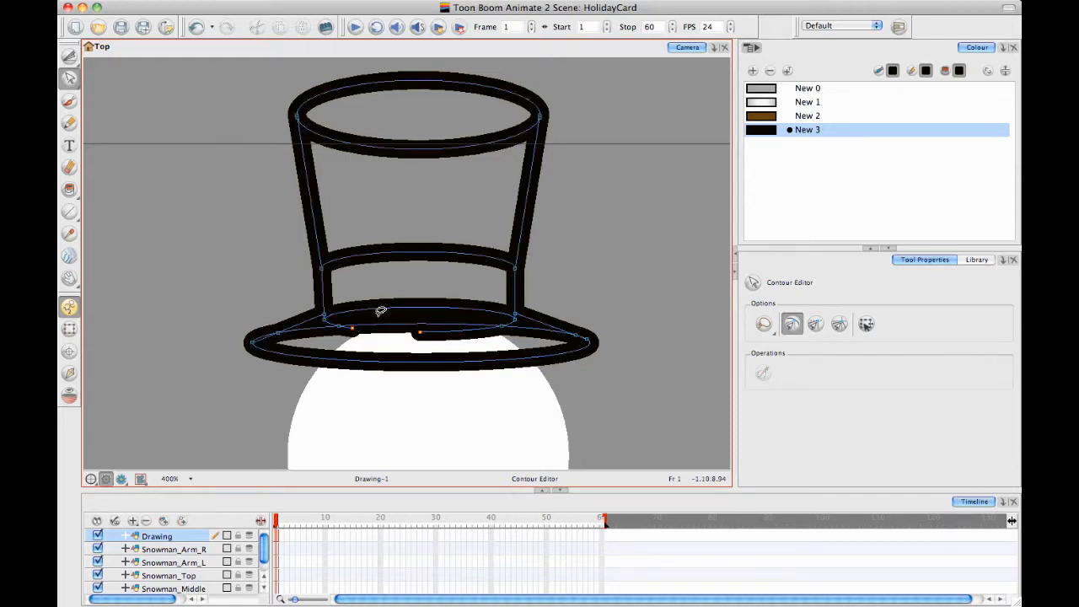
pyautogui.click(439, 333)
pyautogui.press('Delete')
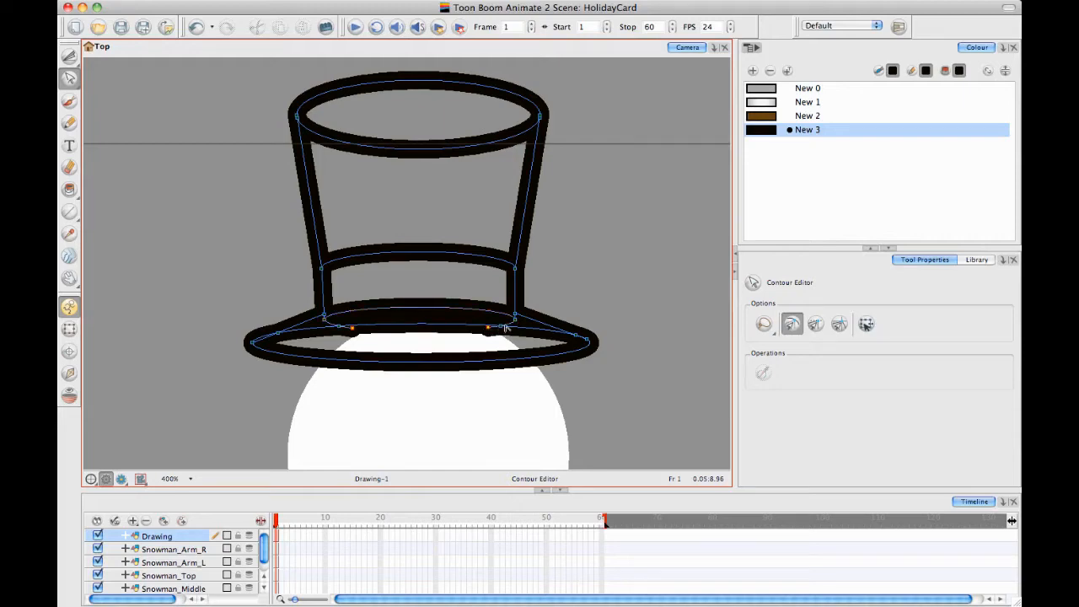
pyautogui.click(510, 324)
pyautogui.press('Delete')
pyautogui.click(332, 326)
pyautogui.press('Delete')
# Delete the front half of the hat's top ellipse so only the upper arc closes the crown
pyautogui.click(468, 146)
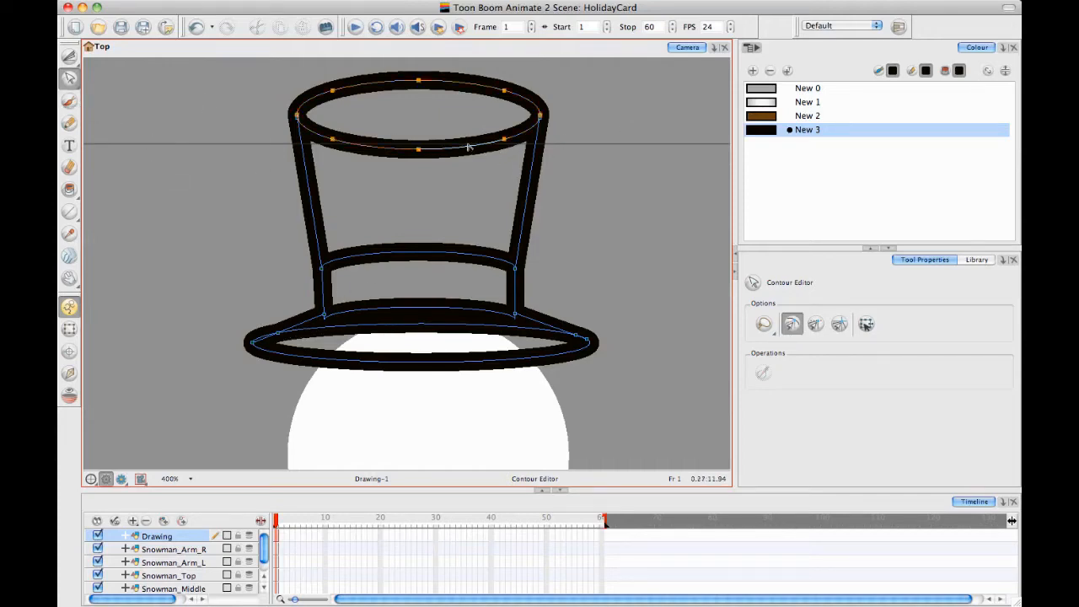
pyautogui.click(513, 136)
pyautogui.press('Delete')
pyautogui.click(369, 149)
pyautogui.press('Delete')
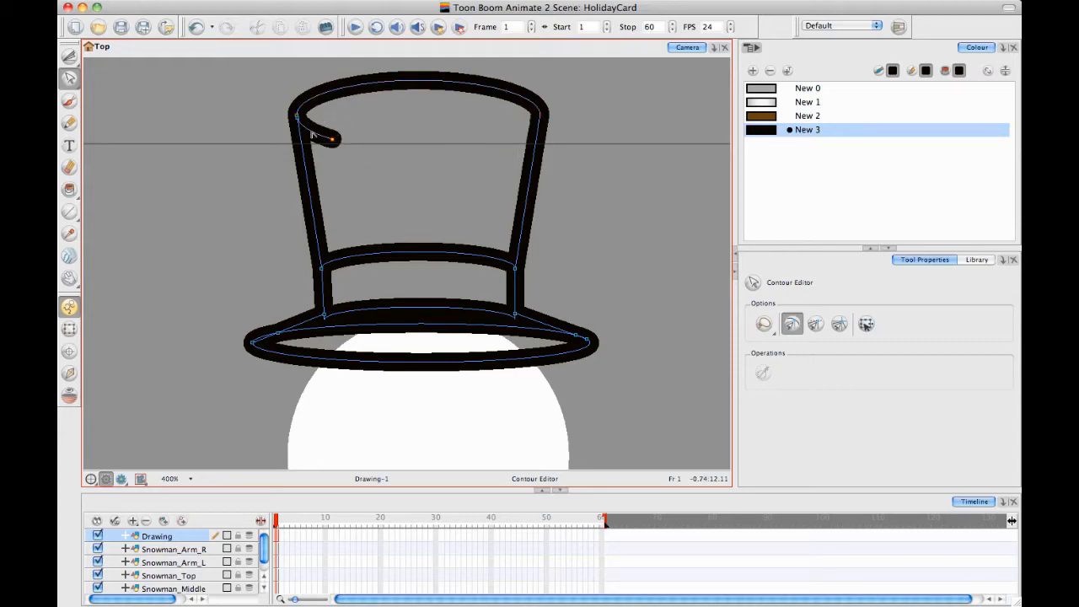
pyautogui.press('Delete')
# Add a linear black gradient swatch with a grey middle stop (RGB 75, 75, 75) and paint the hat's crown and brim opening with it
pyautogui.click(69, 189)
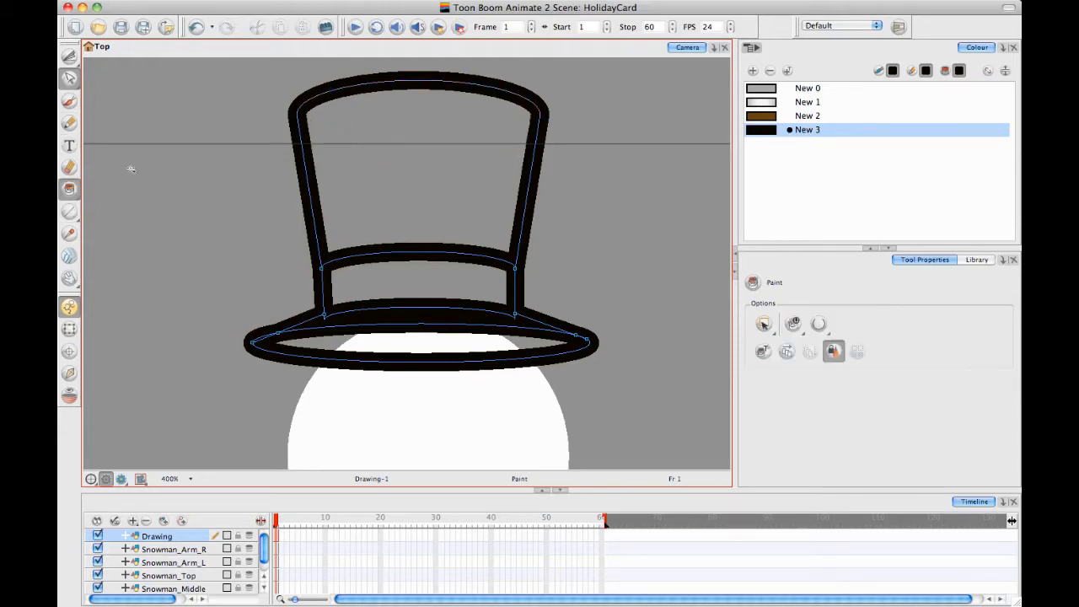
pyautogui.click(753, 70)
pyautogui.doubleClick(770, 145)
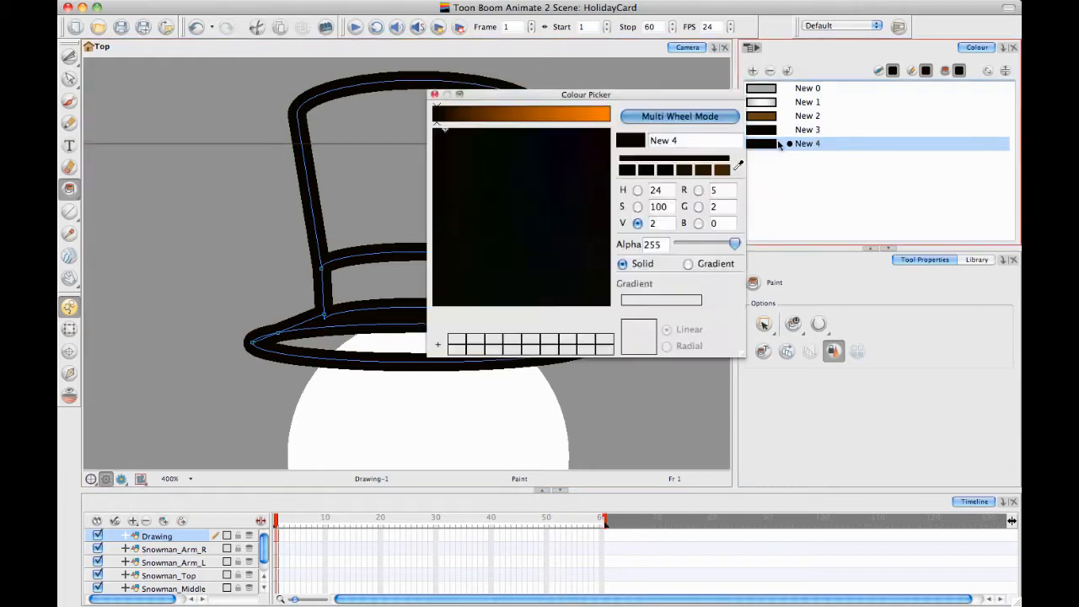
pyautogui.click(698, 267)
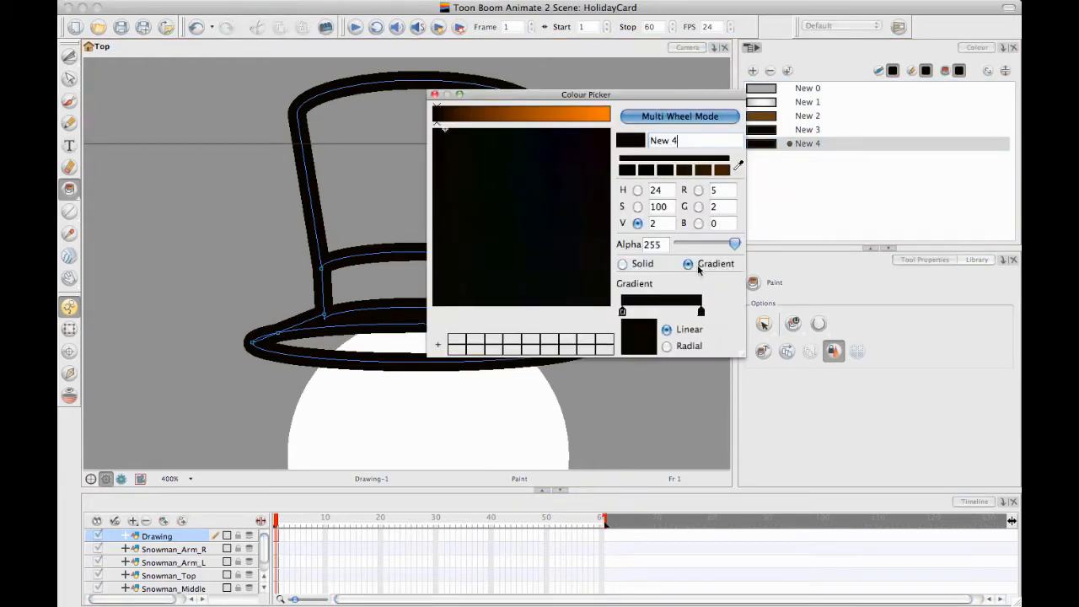
pyautogui.click(662, 312)
pyautogui.moveTo(440, 112); pyautogui.dragTo(485, 113)
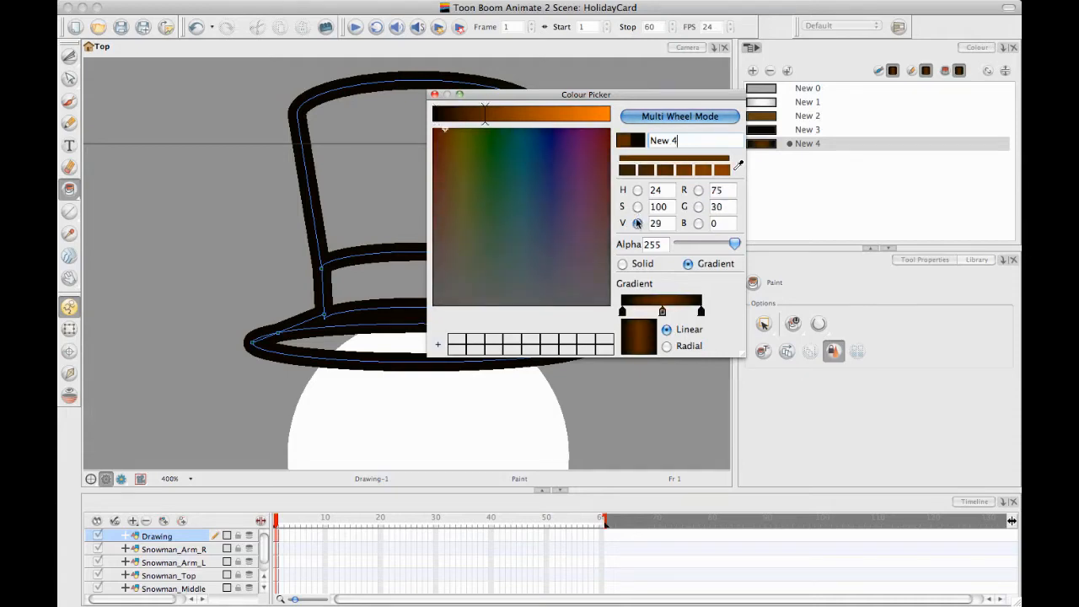
pyautogui.moveTo(462, 154); pyautogui.dragTo(456, 306)
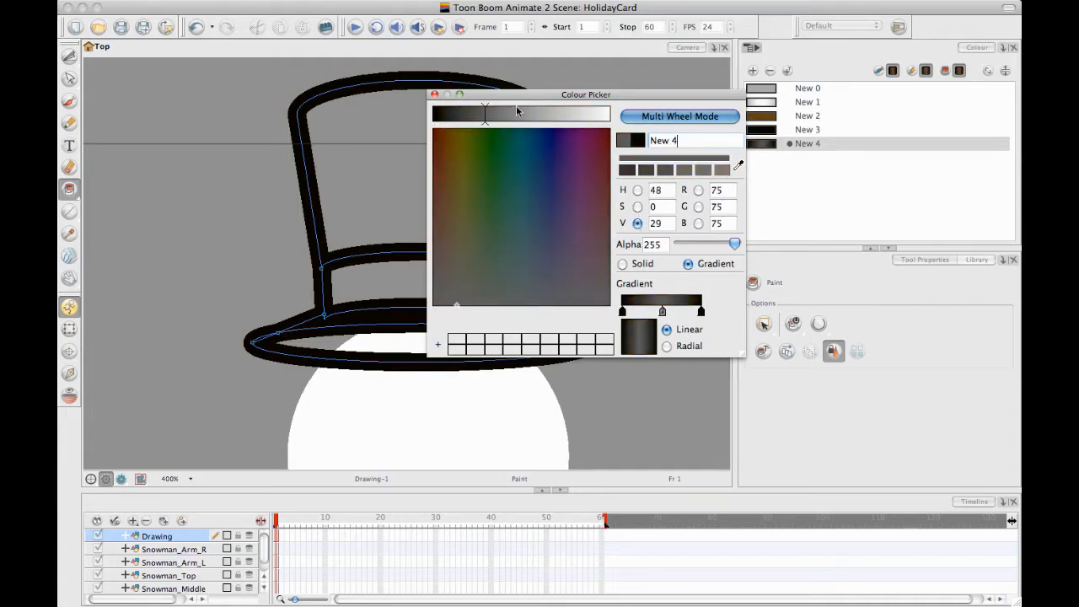
pyautogui.click(435, 93)
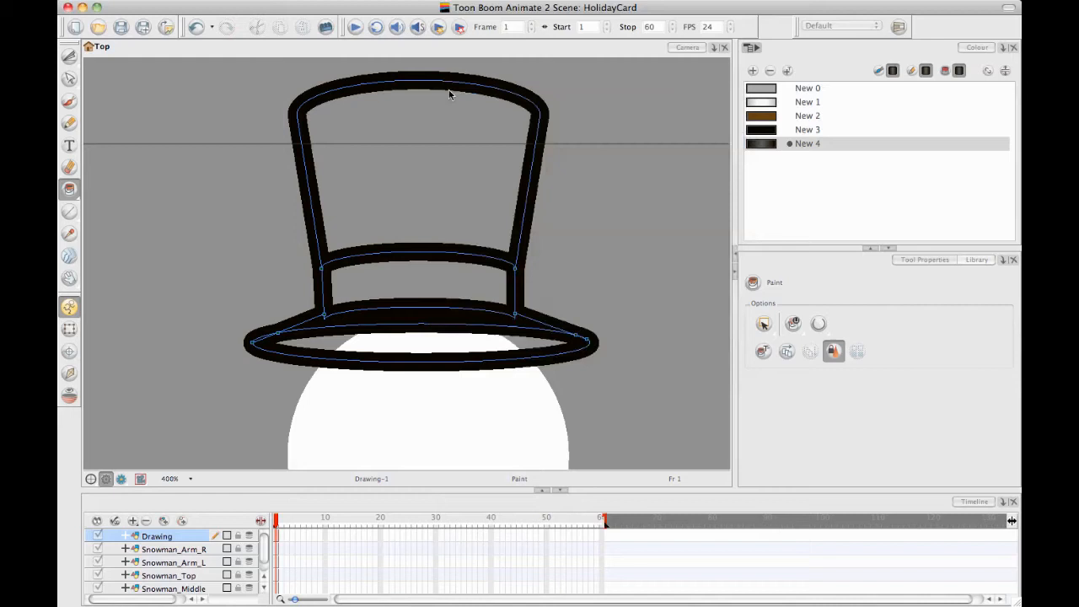
pyautogui.click(417, 149)
pyautogui.click(420, 341)
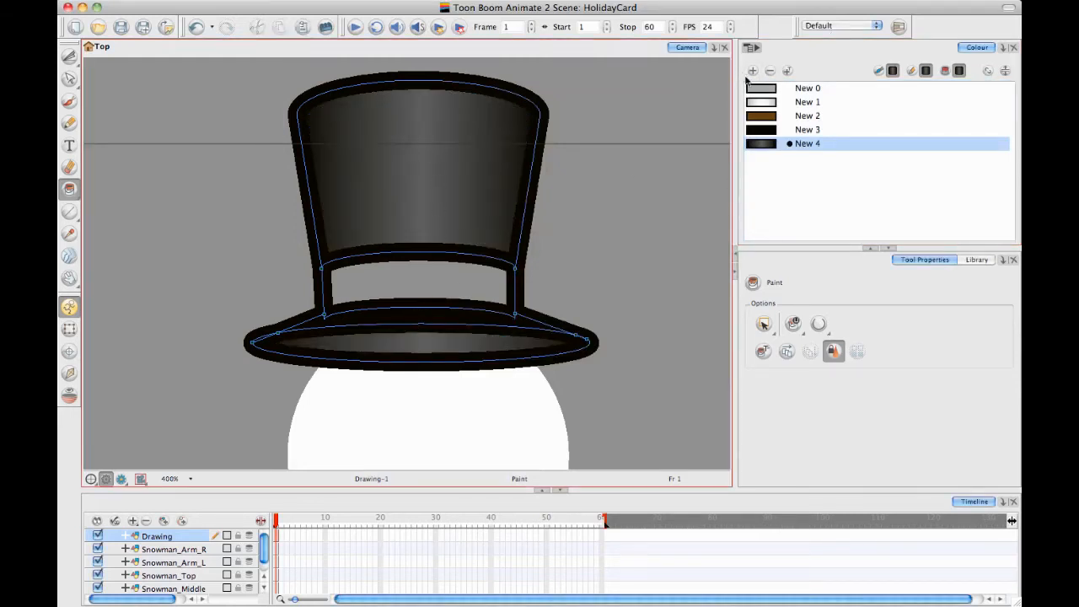
# Add another swatch based on the hat gradient and set its first stop to dark blue (RGB 20, 28, 49)
pyautogui.click(753, 71)
pyautogui.doubleClick(768, 161)
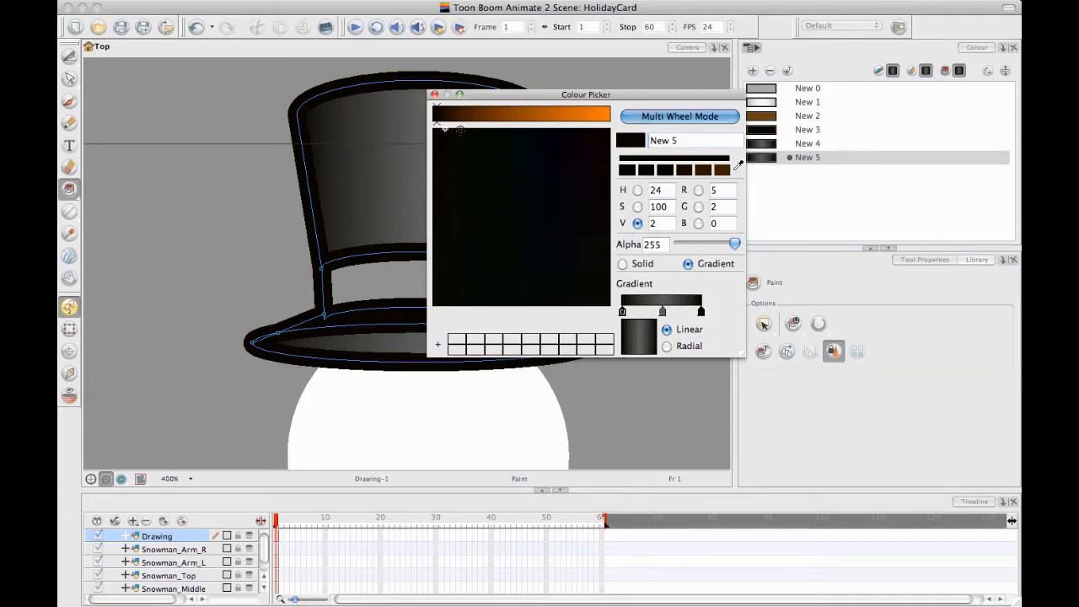
pyautogui.moveTo(447, 114)
pyautogui.mouseDown()
pyautogui.moveTo(534, 115)
pyautogui.moveTo(555, 129)
pyautogui.moveTo(527, 118)
pyautogui.mouseUp()
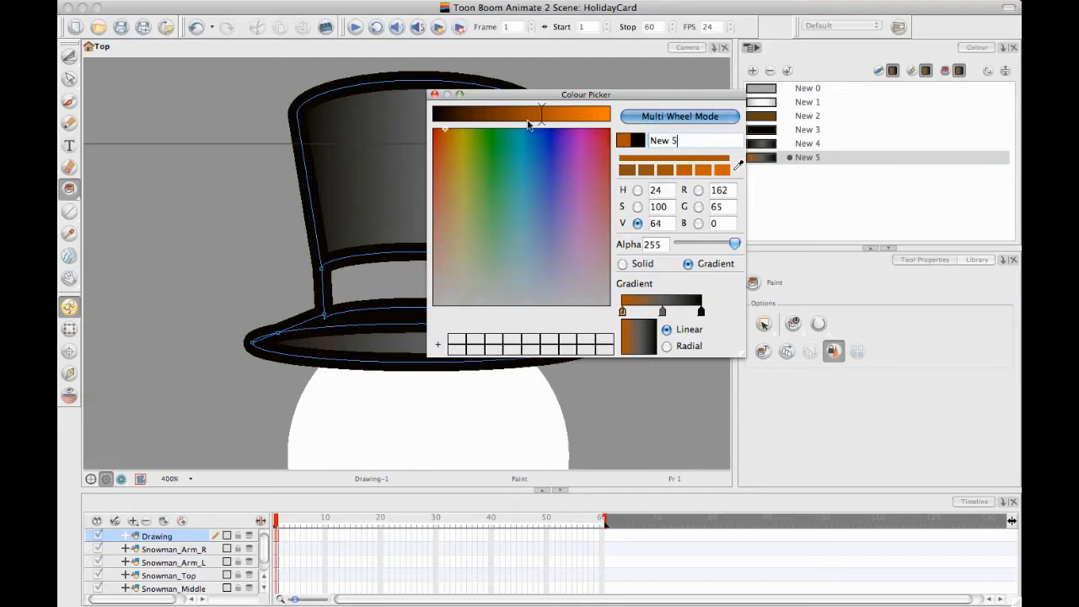
pyautogui.moveTo(534, 175)
pyautogui.mouseDown()
pyautogui.moveTo(548, 222)
pyautogui.moveTo(542, 200)
pyautogui.mouseUp()
pyautogui.moveTo(500, 113); pyautogui.dragTo(467, 117)
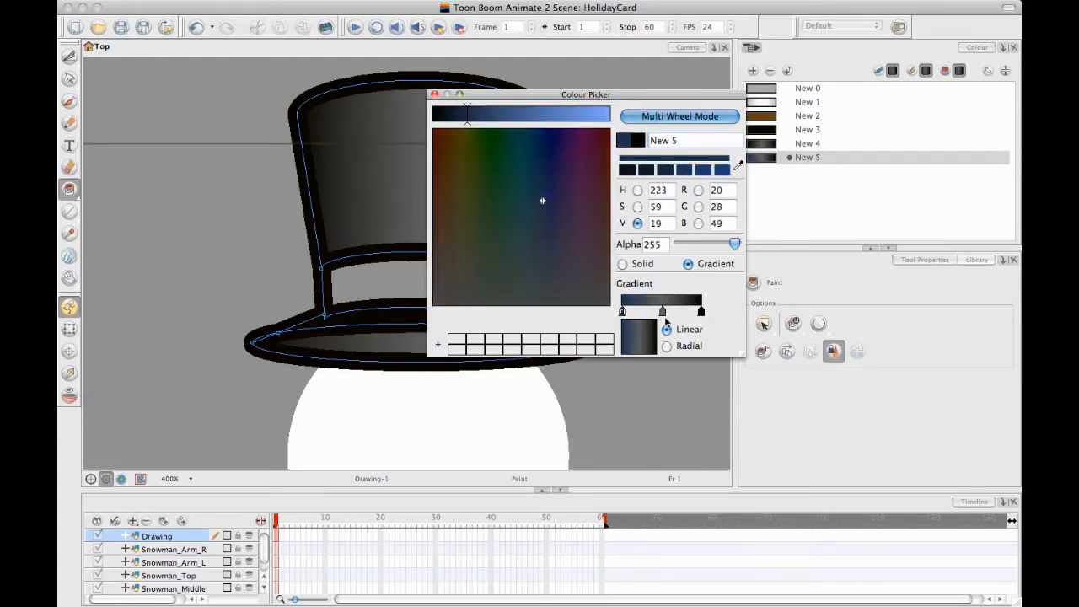
# Change the new gradient's middle stop to a brighter blue
pyautogui.click(662, 311)
pyautogui.click(541, 214)
pyautogui.moveTo(541, 214); pyautogui.dragTo(544, 206)
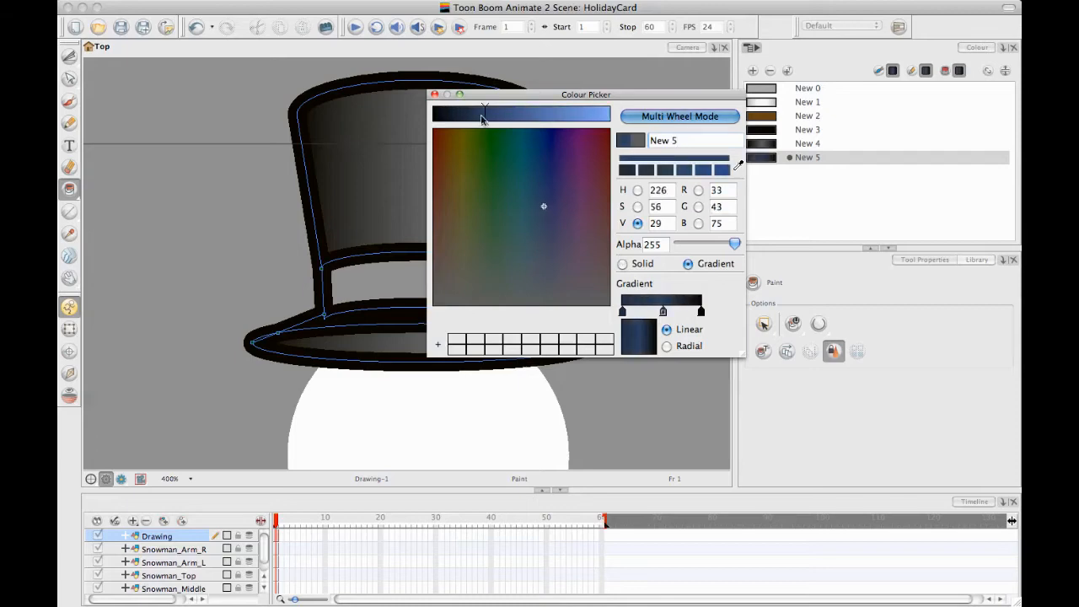
pyautogui.moveTo(506, 118); pyautogui.dragTo(534, 117)
# Set the new gradient's last stop to dark blue and paint the hat band with the finished blue gradient
pyautogui.click(701, 311)
pyautogui.moveTo(539, 213)
pyautogui.mouseDown()
pyautogui.moveTo(533, 205)
pyautogui.moveTo(546, 226)
pyautogui.mouseUp()
pyautogui.moveTo(447, 116); pyautogui.dragTo(467, 115)
pyautogui.click(434, 93)
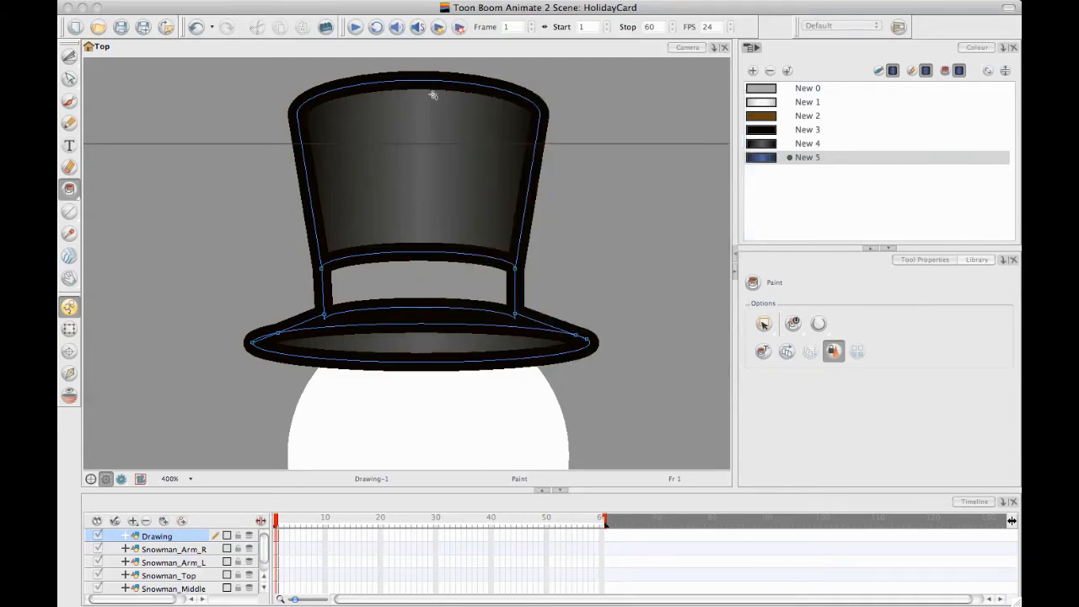
pyautogui.click(417, 280)
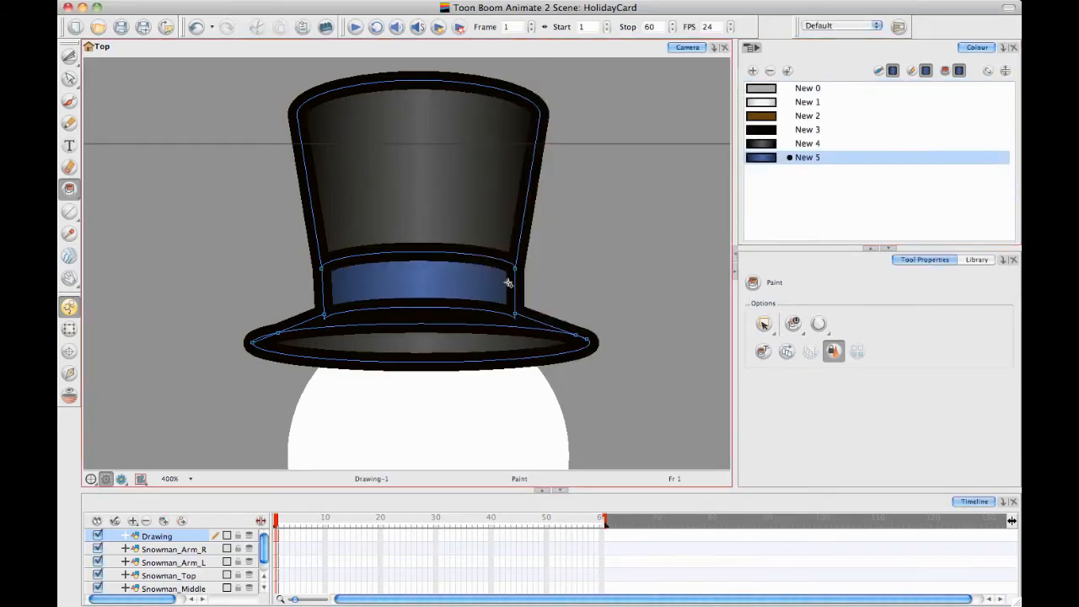
# Examine the painted hat in proportion to the whole snowman, and inspect its band and brim up close
pyautogui.scroll(-4, 508, 283)
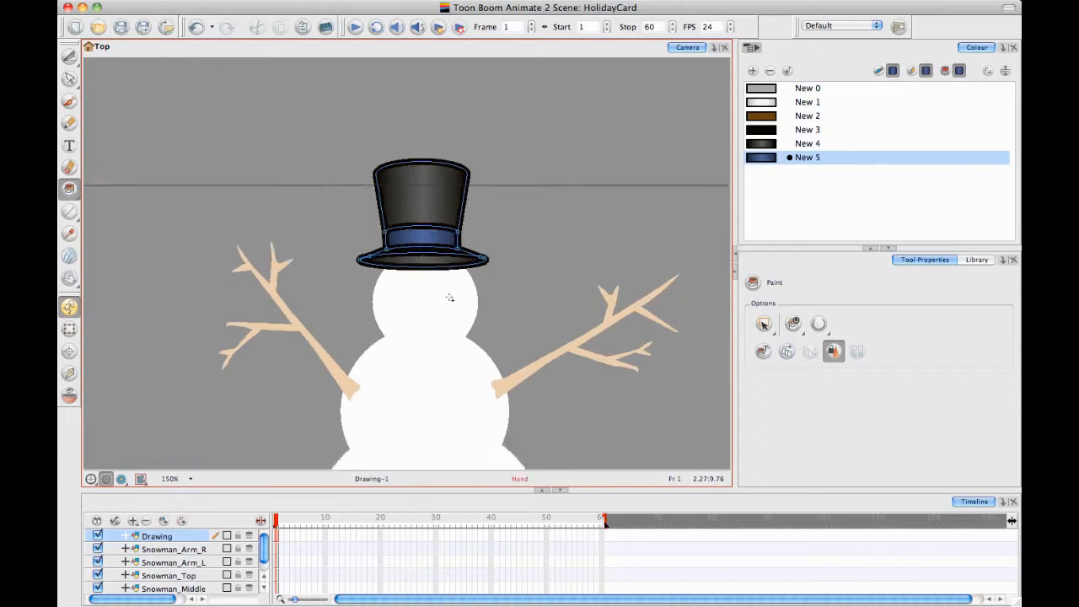
pyautogui.scroll(-1, 449, 298)
pyautogui.moveTo(373, 373); pyautogui.dragTo(347, 362)
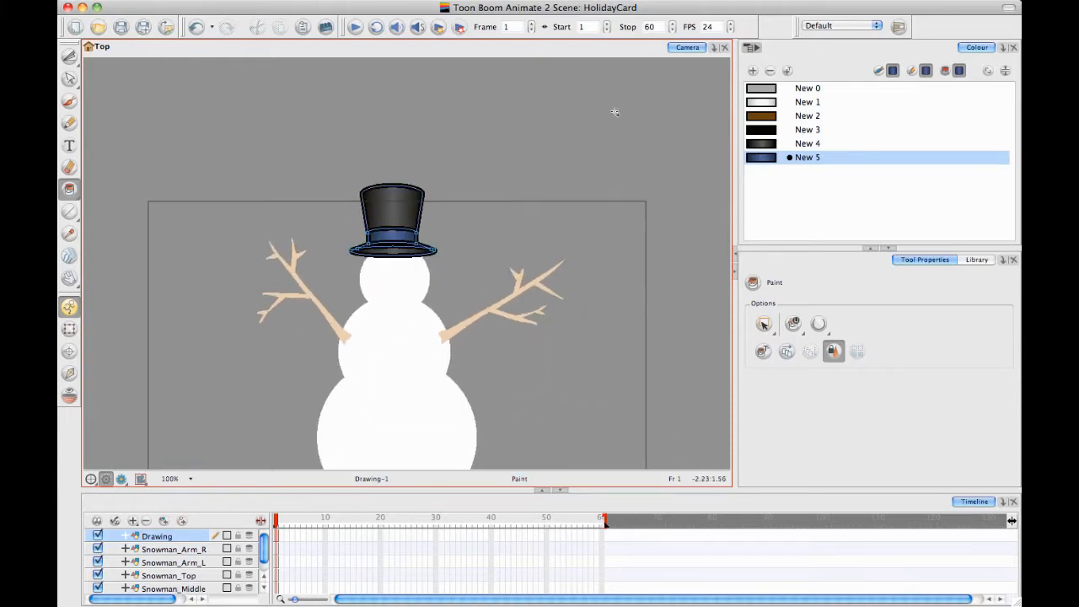
pyautogui.moveTo(381, 298); pyautogui.dragTo(388, 344)
pyautogui.scroll(4, 407, 326)
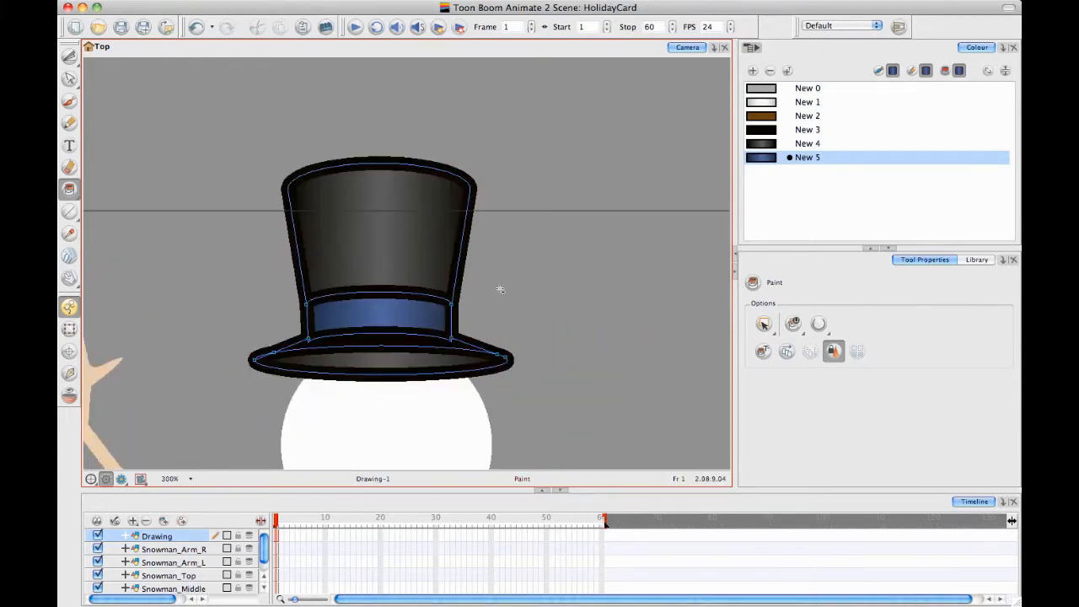
pyautogui.moveTo(457, 298); pyautogui.dragTo(486, 232)
pyautogui.scroll(1, 466, 259)
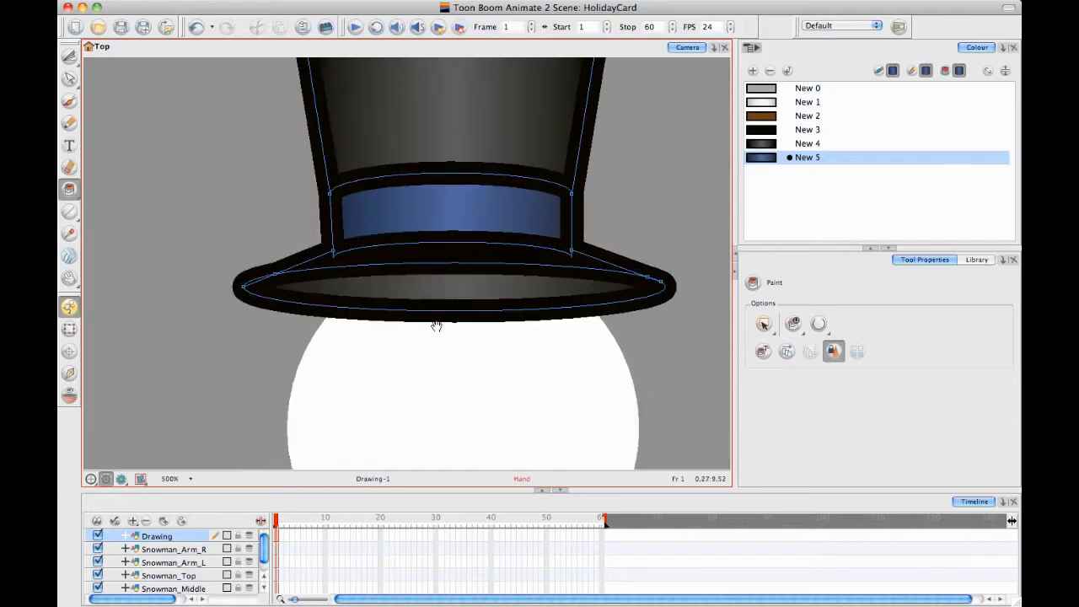
pyautogui.moveTo(385, 329); pyautogui.dragTo(373, 373)
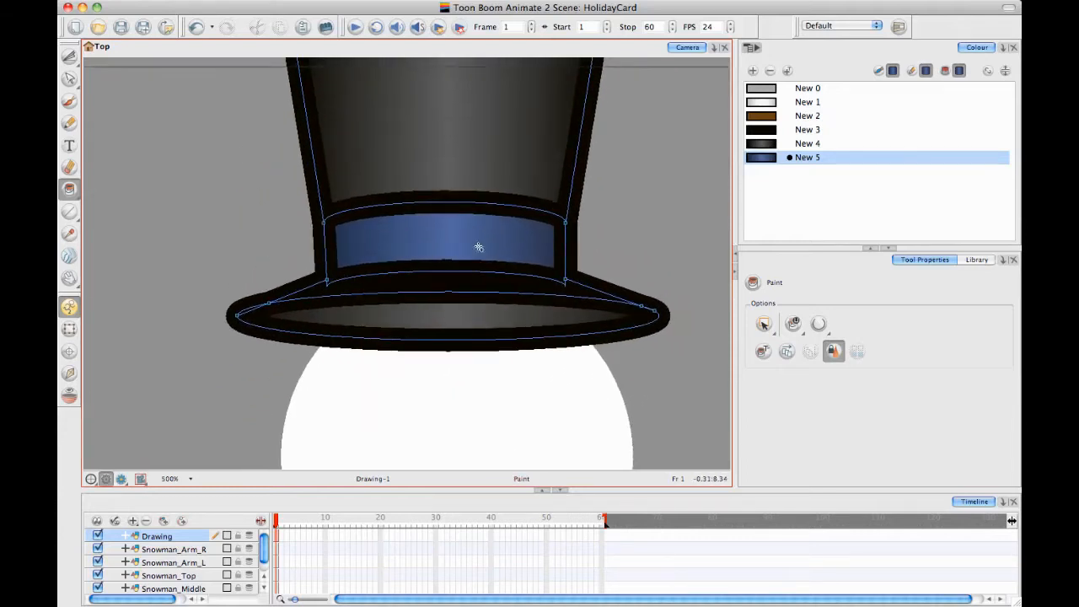
# Bend the lower edge of the hat brim upward with the Contour Editor so the brim becomes a thin downward-curving arc
pyautogui.click(69, 77)
pyautogui.click(358, 341)
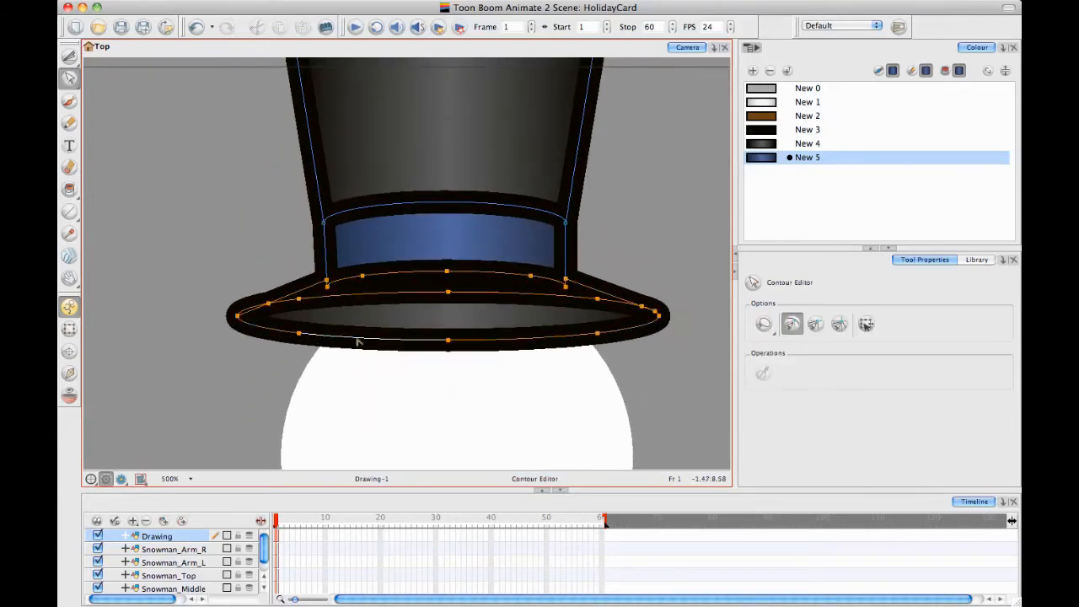
pyautogui.moveTo(383, 342); pyautogui.dragTo(393, 312)
pyautogui.moveTo(295, 325); pyautogui.dragTo(301, 314)
pyautogui.moveTo(581, 331); pyautogui.dragTo(633, 317)
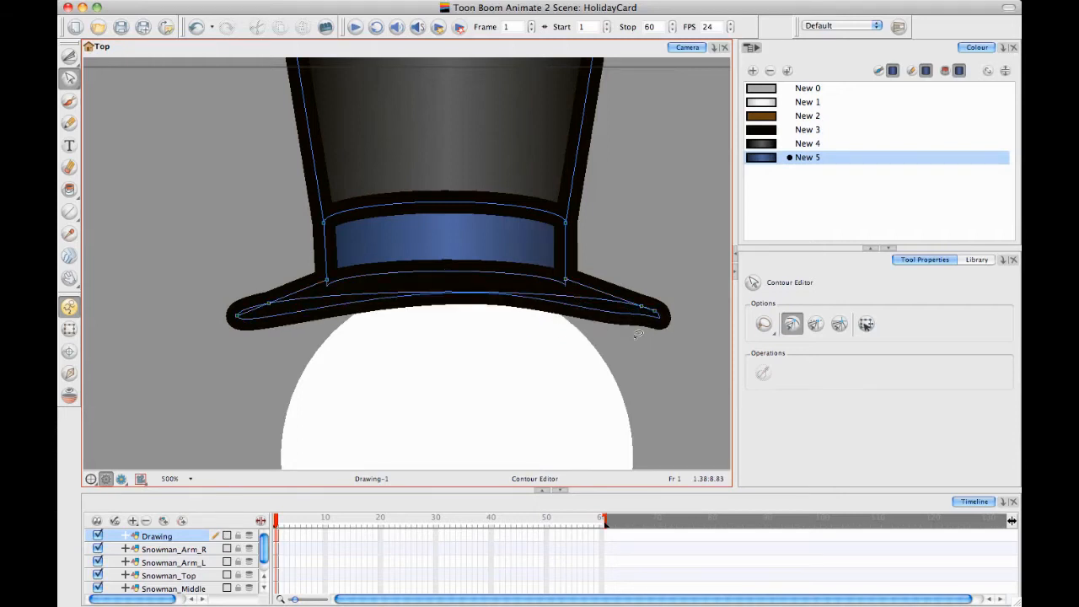
pyautogui.click(641, 307)
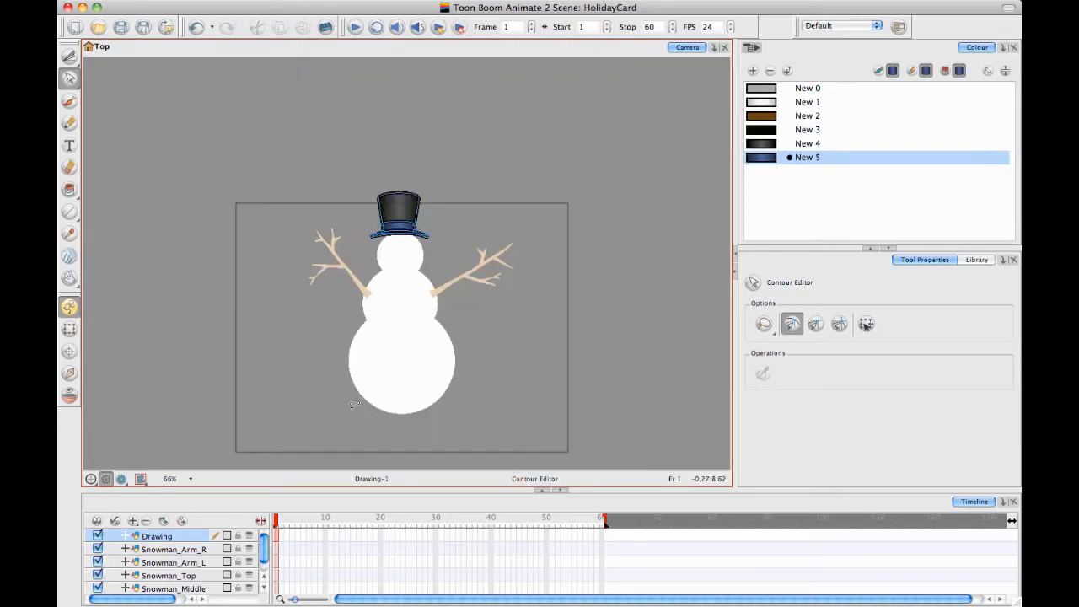
# Rename the hat's drawing layer as Hat
pyautogui.doubleClick(173, 535)
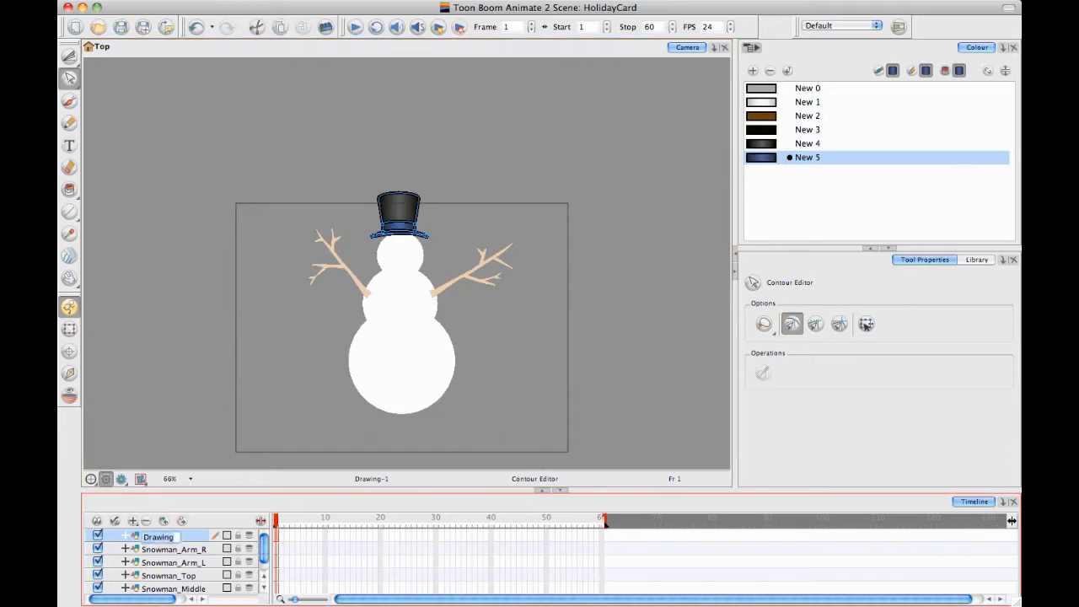
pyautogui.write('Hat')
pyautogui.press('Return')
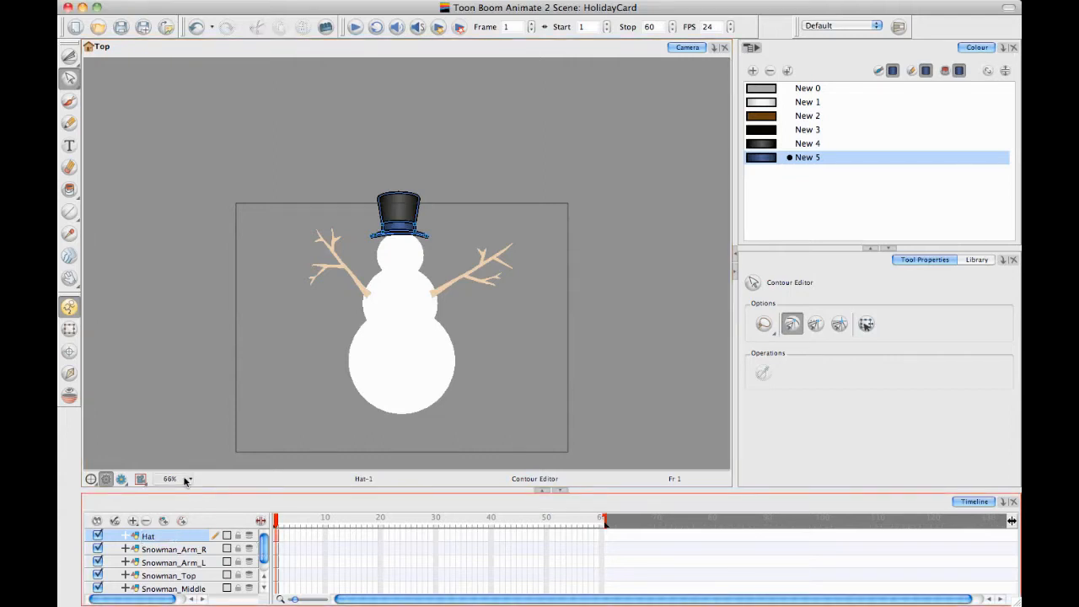
# Draw two irregular, coal-like eye outlines on the head in the Snowman_Top layer, using the Pencil and the black New 3 swatch
pyautogui.click(168, 576)
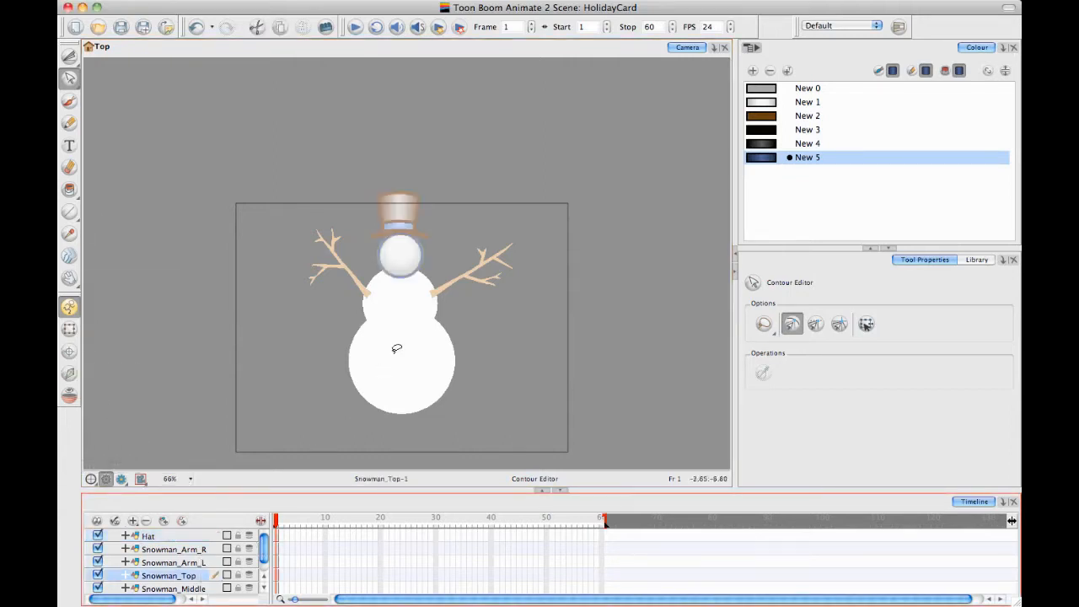
pyautogui.scroll(5, 393, 349)
pyautogui.moveTo(358, 238); pyautogui.dragTo(416, 297)
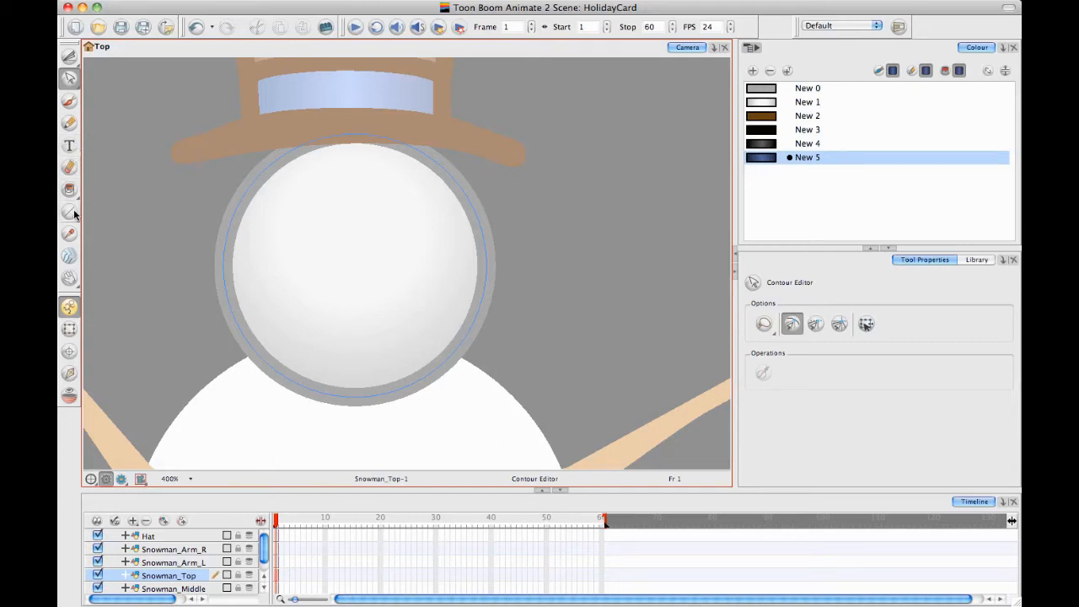
pyautogui.click(69, 123)
pyautogui.click(782, 130)
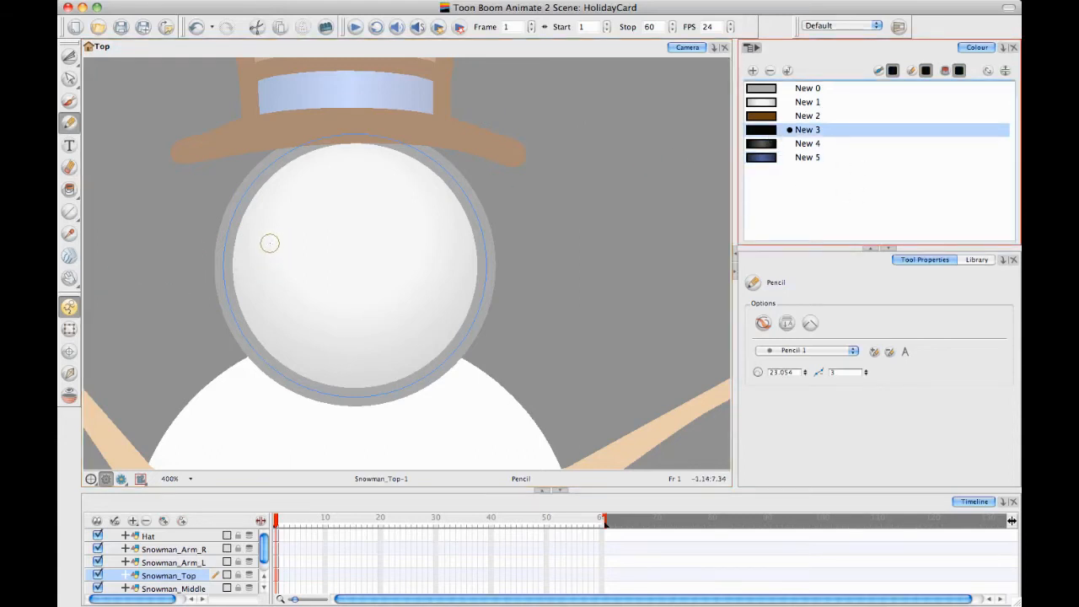
pyautogui.moveTo(300, 227)
pyautogui.mouseDown()
pyautogui.moveTo(280, 274)
pyautogui.moveTo(330, 253)
pyautogui.moveTo(305, 217)
pyautogui.moveTo(299, 226)
pyautogui.mouseUp()
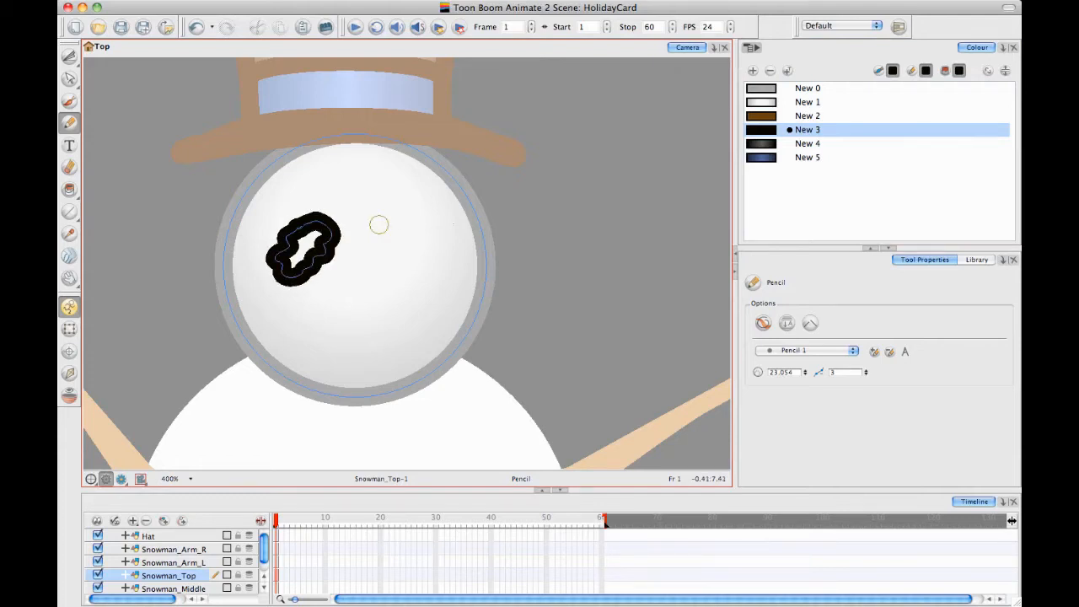
pyautogui.moveTo(392, 216)
pyautogui.mouseDown()
pyautogui.moveTo(389, 257)
pyautogui.moveTo(429, 267)
pyautogui.moveTo(433, 246)
pyautogui.moveTo(409, 214)
pyautogui.mouseUp()
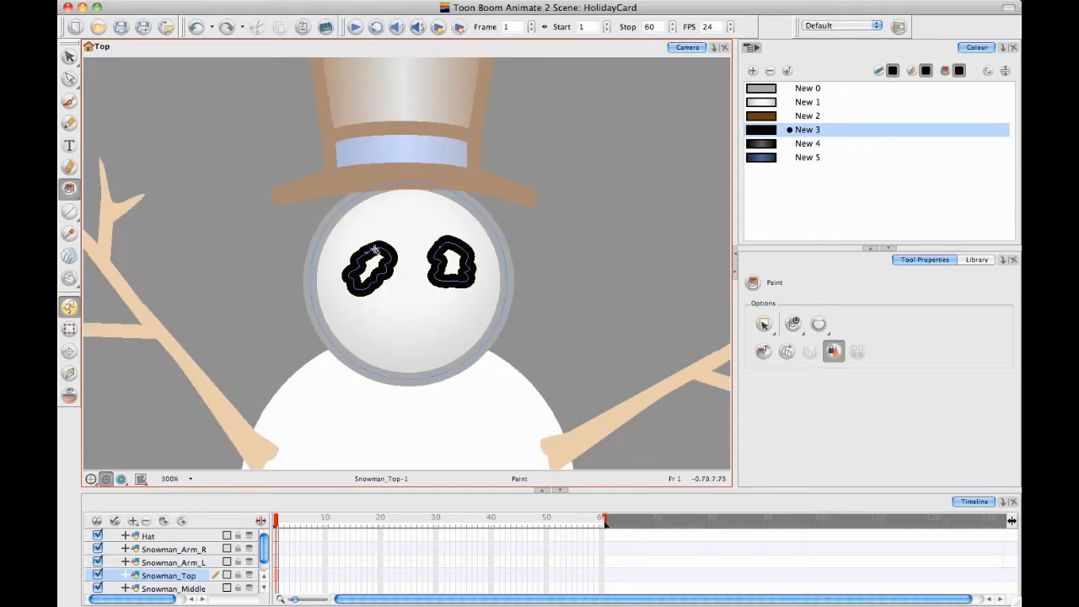
# Set the Paint tool to its regular Paint mode and fill both eyes with the dark grey New 4 gradient
pyautogui.click(794, 326)
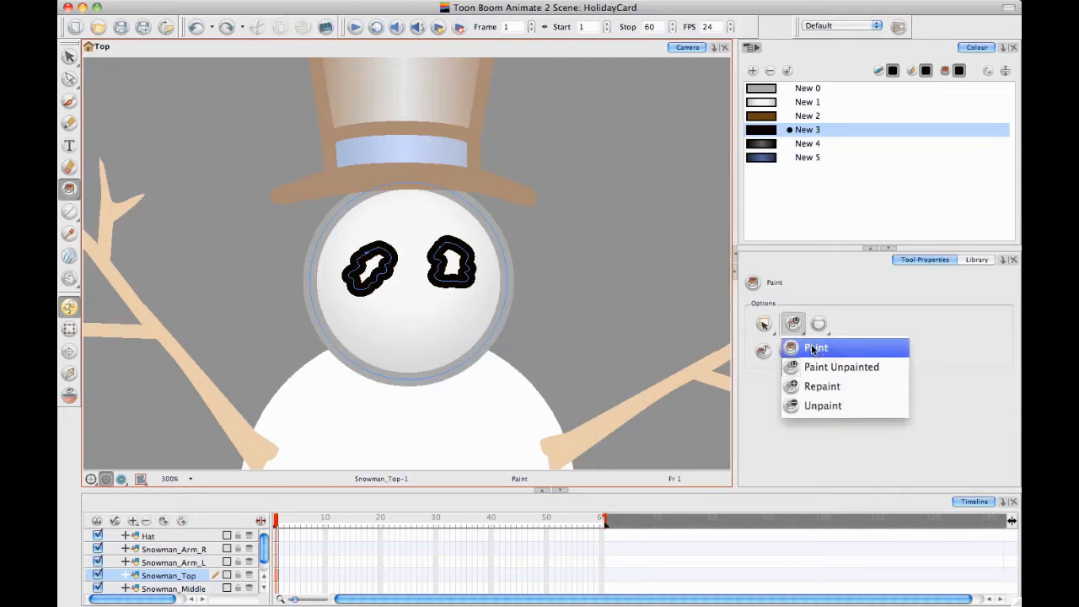
pyautogui.click(814, 349)
pyautogui.click(762, 144)
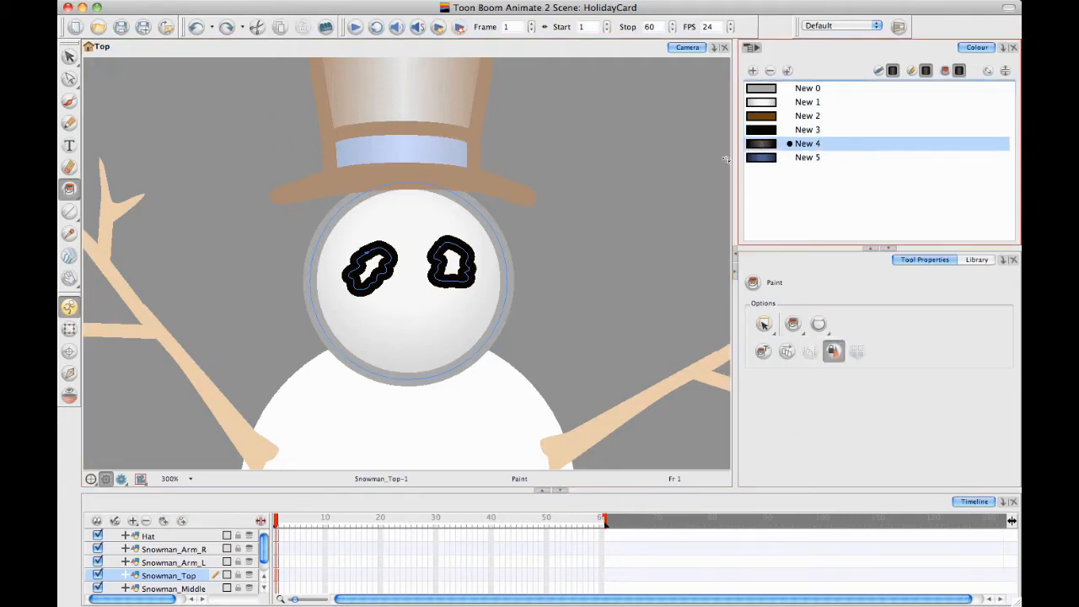
pyautogui.click(374, 265)
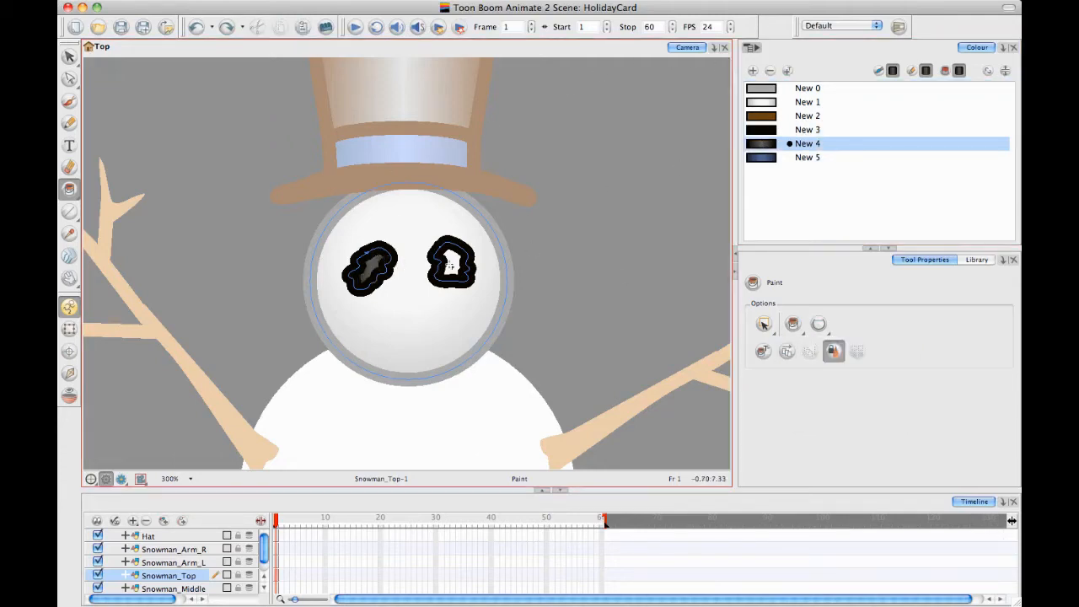
pyautogui.click(453, 263)
pyautogui.press('2')
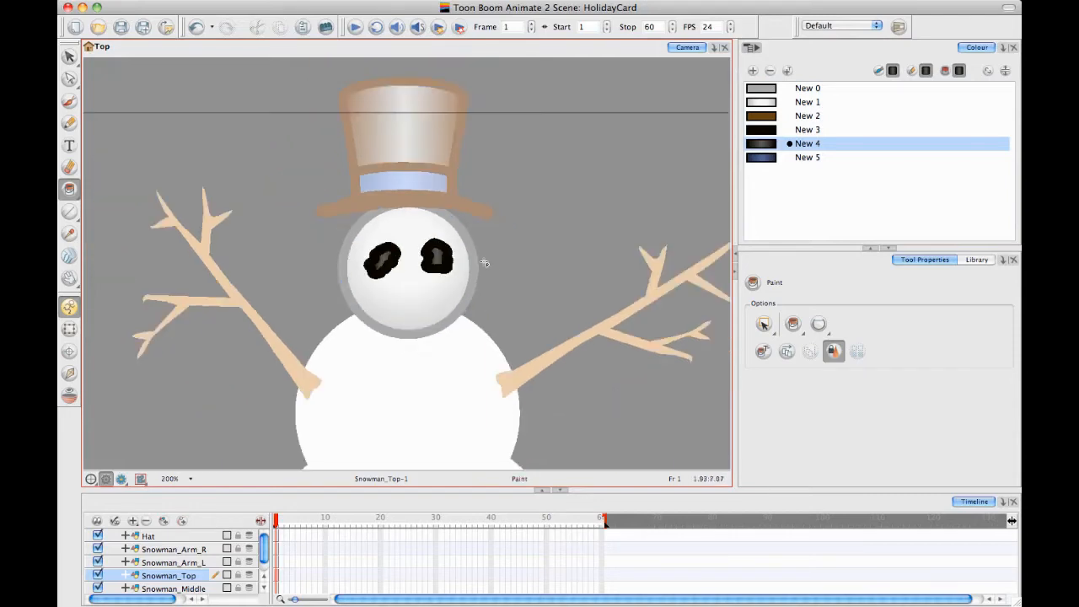
pyautogui.moveTo(370, 174); pyautogui.dragTo(374, 165)
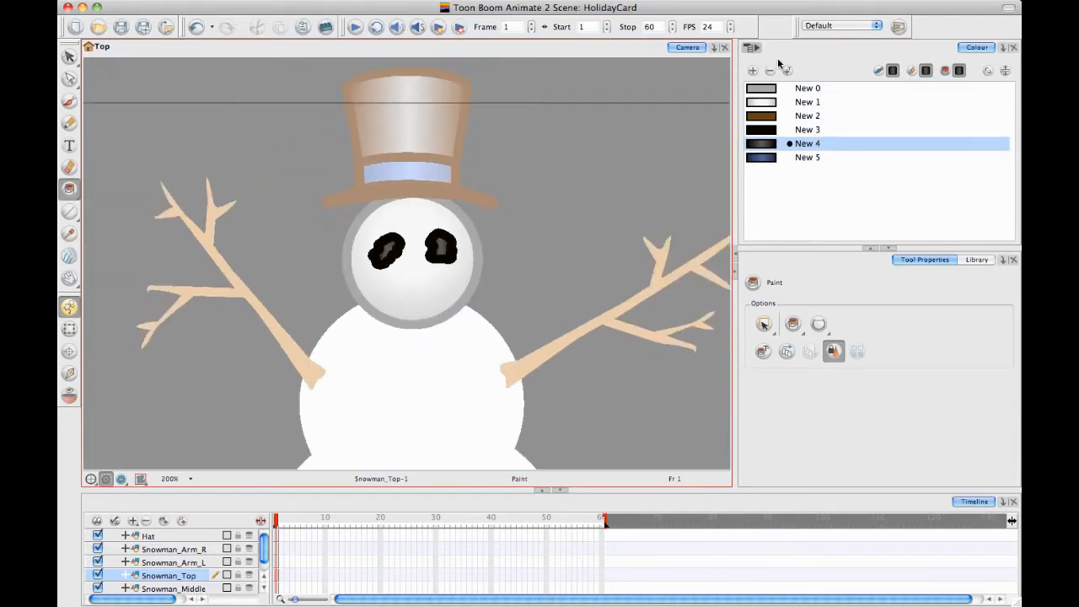
# Add a new colour swatch and make it a solid orange (RGB 225, 90, 0)
pyautogui.click(755, 74)
pyautogui.doubleClick(761, 172)
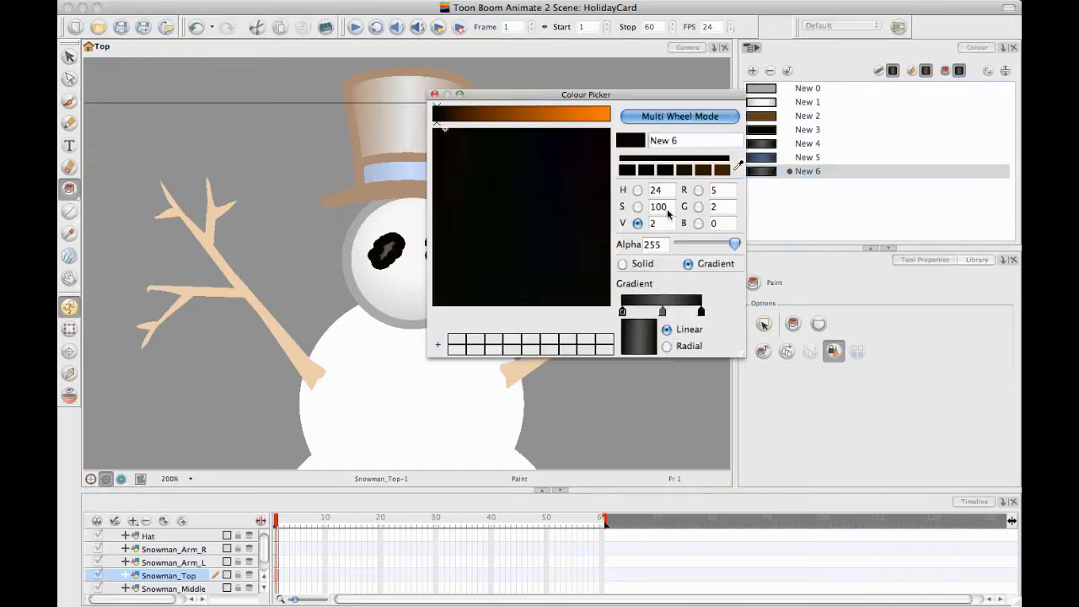
pyautogui.moveTo(569, 114); pyautogui.dragTo(588, 114)
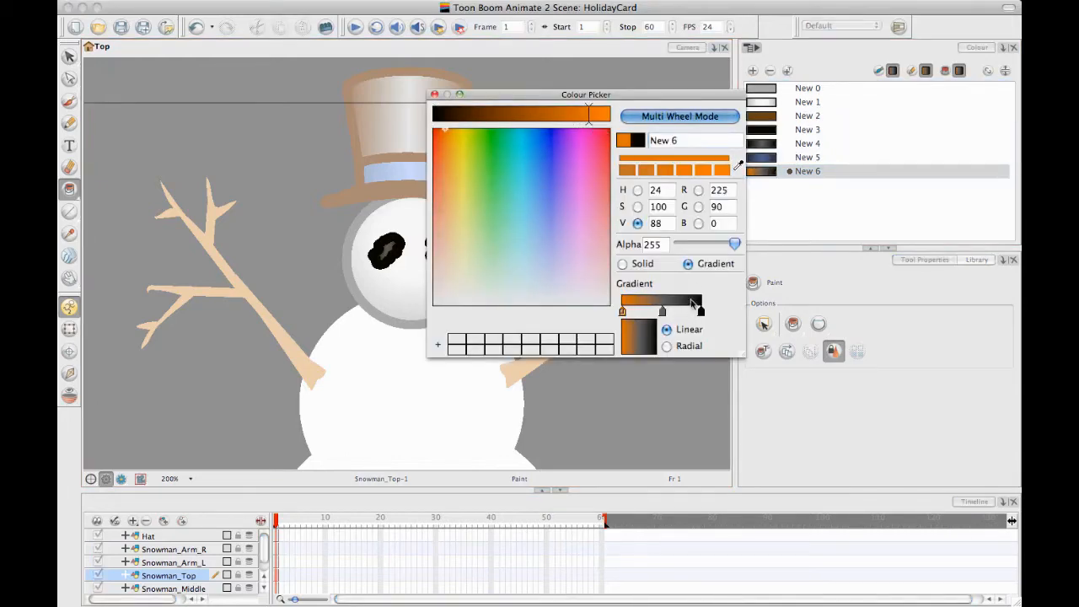
pyautogui.click(622, 264)
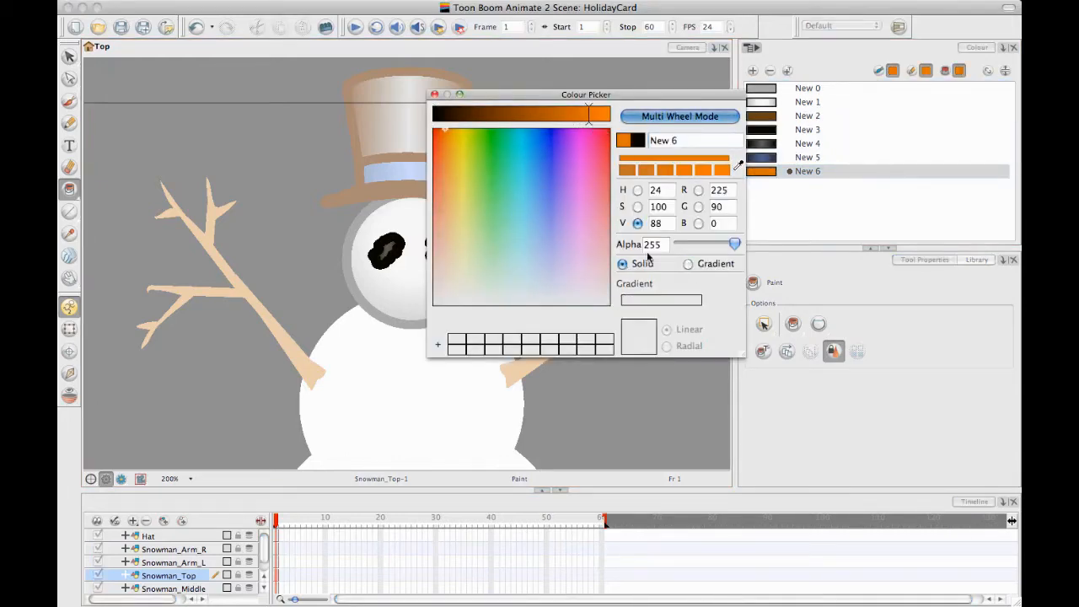
# Add a second orange swatch as a linear gradient with a pale yellow middle stop (RGB 225, 222, 142)
pyautogui.click(753, 71)
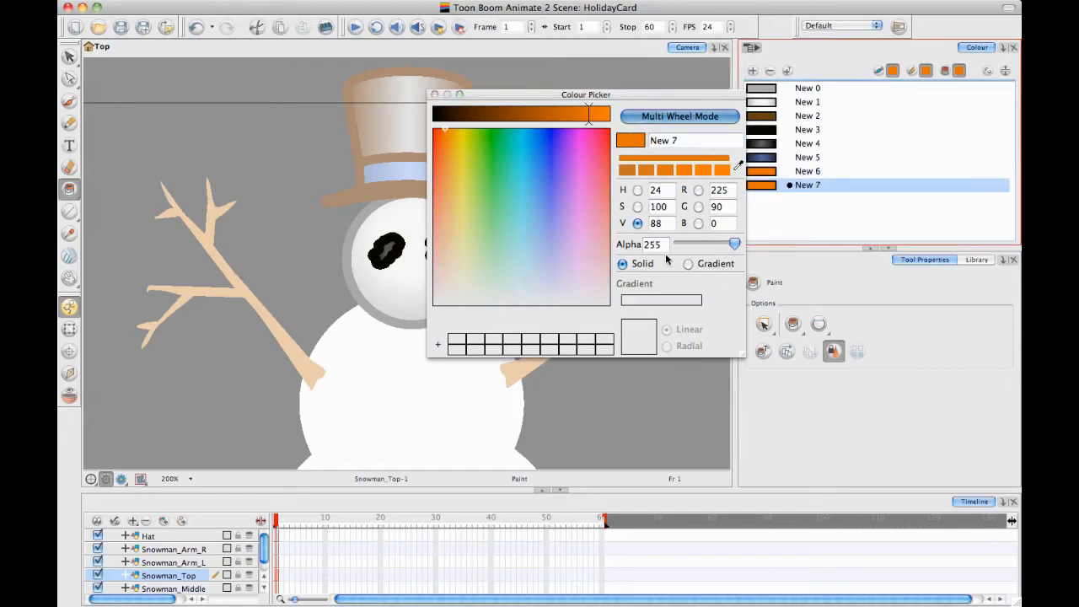
pyautogui.click(689, 263)
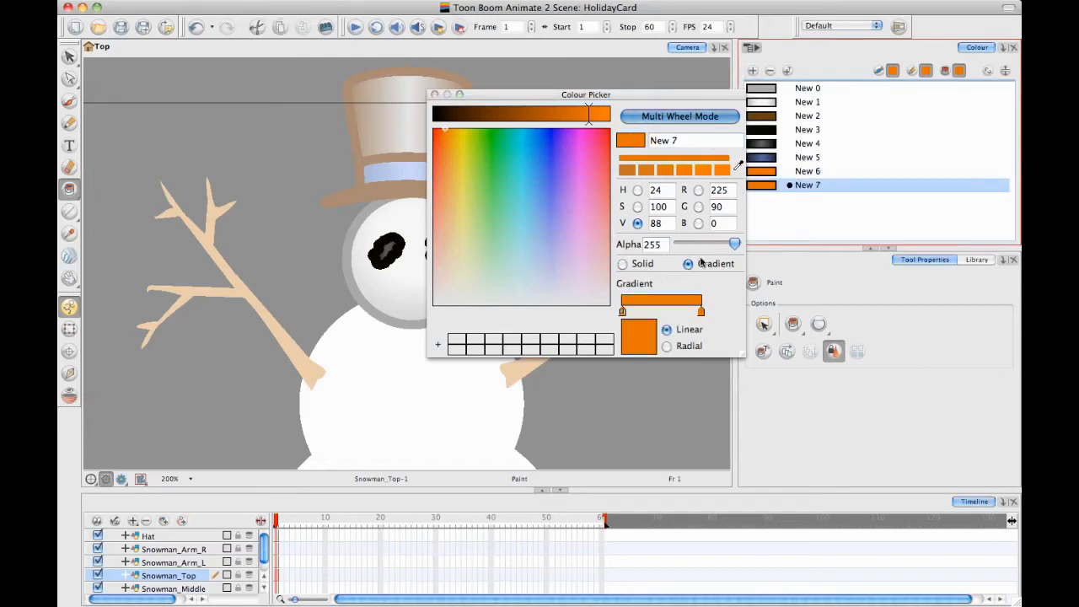
pyautogui.click(660, 304)
pyautogui.moveTo(473, 156); pyautogui.dragTo(461, 181)
pyautogui.click(460, 239)
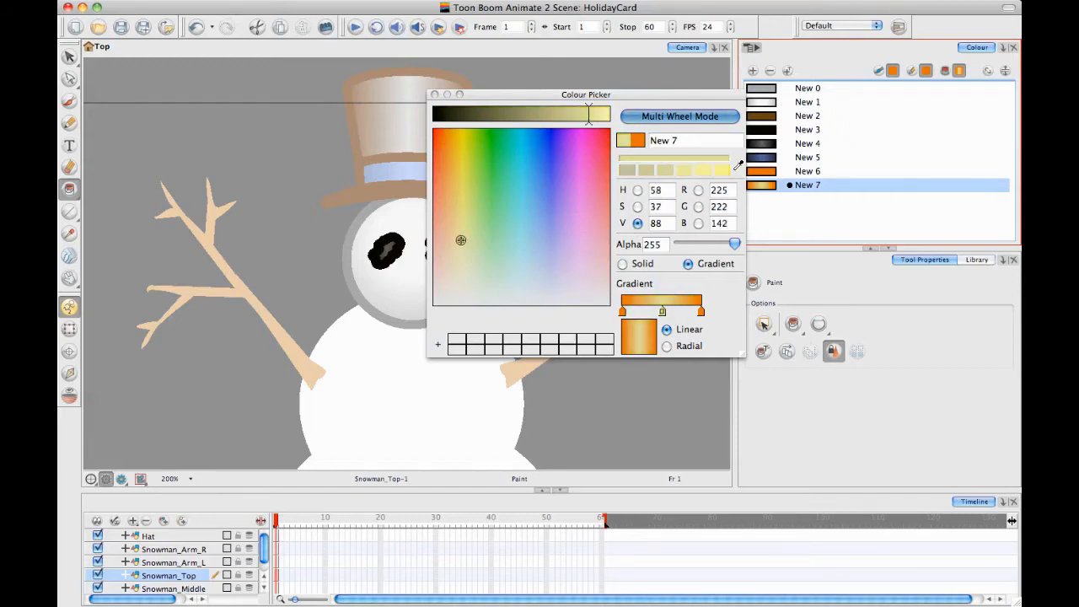
pyautogui.click(434, 94)
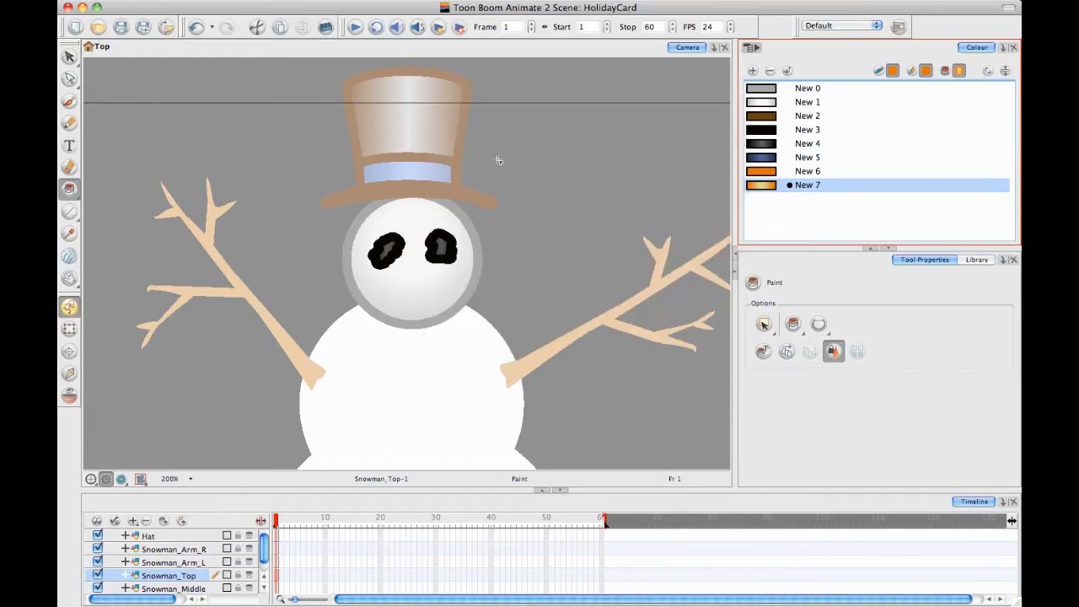
# Draw a triangular carrot-nose outline on the face with three straight lines in solid orange New 6, its tip extending past the head
pyautogui.press('2')
pyautogui.press('2')
pyautogui.press('2')
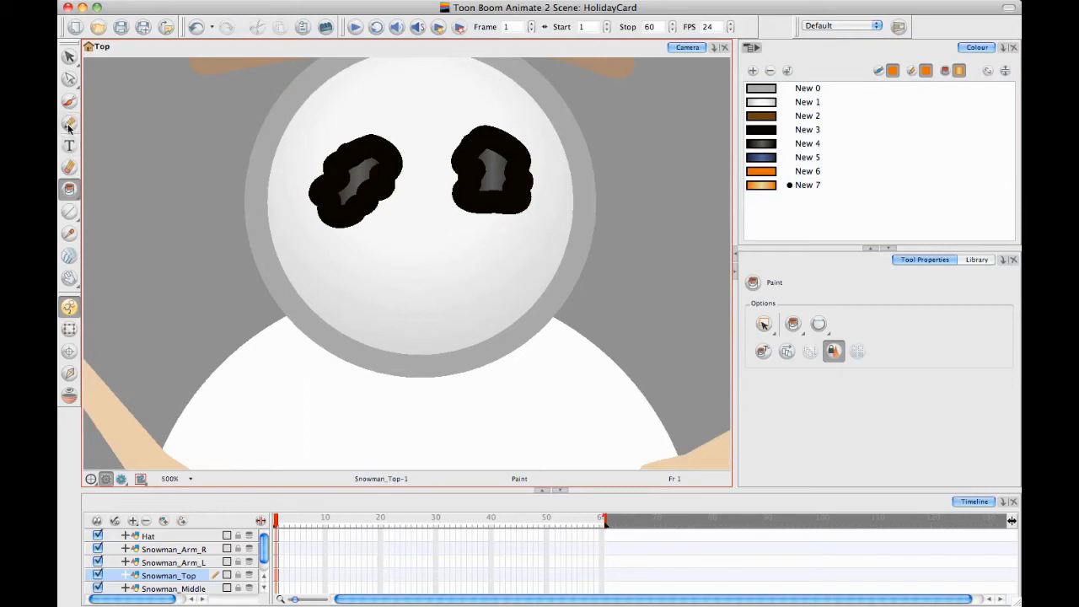
pyautogui.click(69, 124)
pyautogui.click(807, 171)
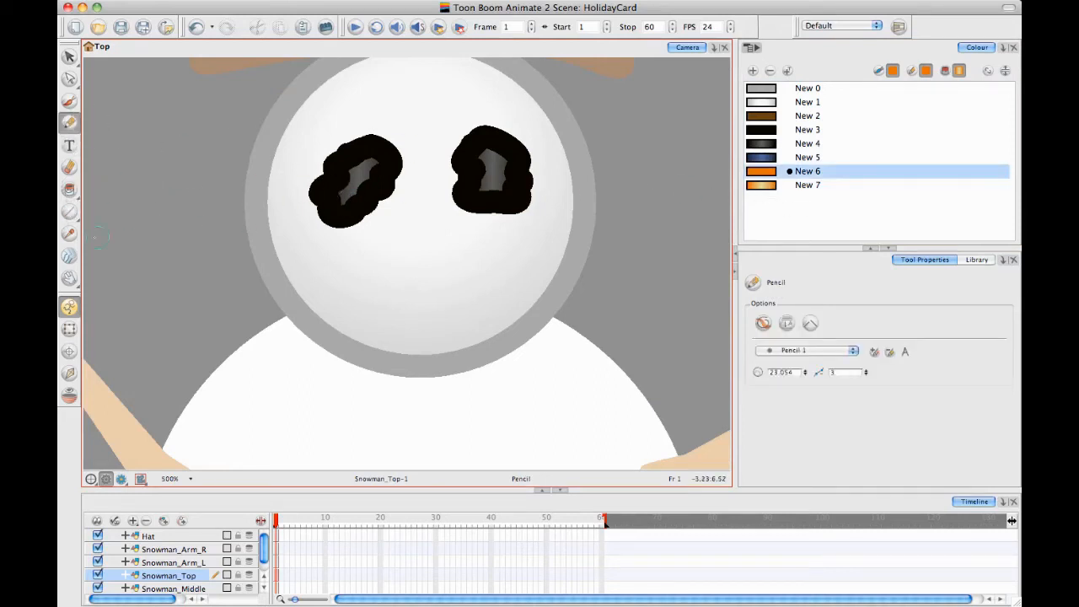
pyautogui.click(69, 211)
pyautogui.moveTo(418, 234)
pyautogui.mouseDown()
pyautogui.moveTo(638, 253)
pyautogui.moveTo(624, 247)
pyautogui.moveTo(638, 239)
pyautogui.mouseUp()
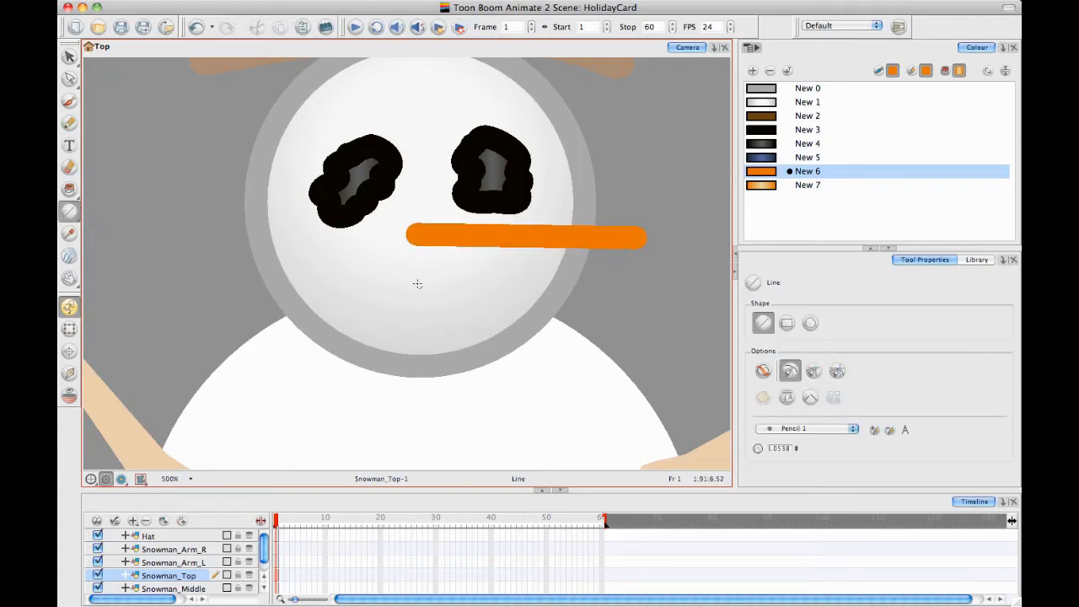
pyautogui.moveTo(417, 284)
pyautogui.mouseDown()
pyautogui.moveTo(679, 285)
pyautogui.moveTo(635, 243)
pyautogui.mouseUp()
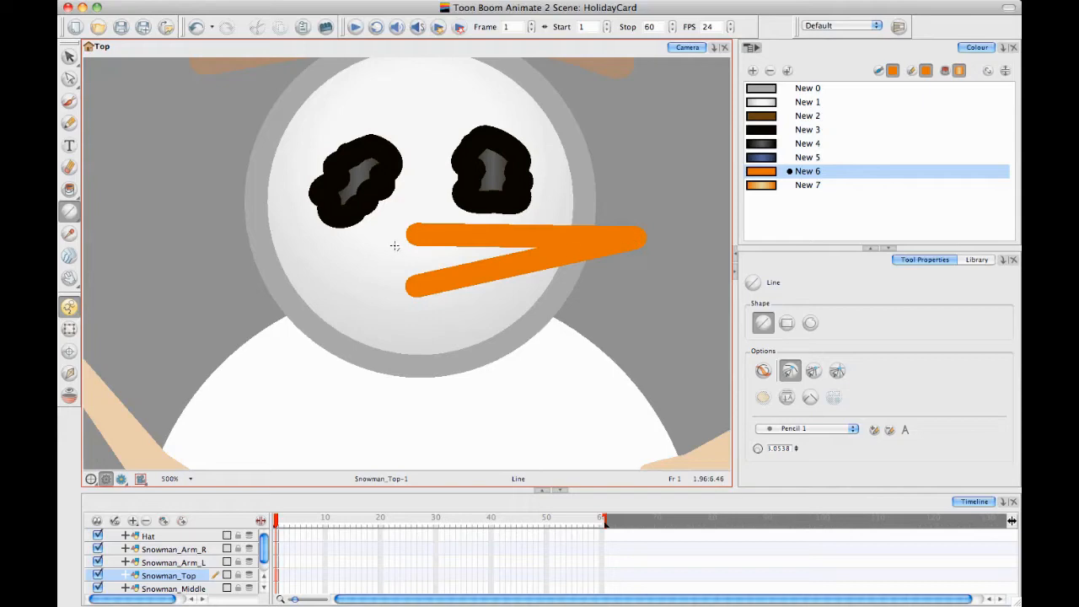
pyautogui.moveTo(407, 230); pyautogui.dragTo(407, 282)
pyautogui.press('super+z')
pyautogui.moveTo(413, 233); pyautogui.dragTo(413, 284)
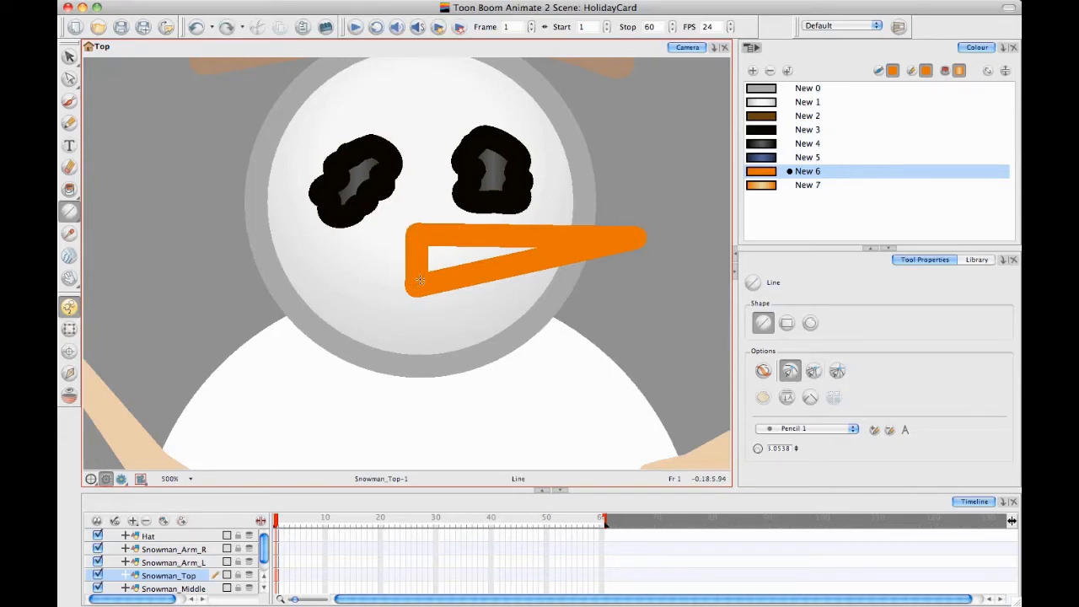
# Curve the wide end of the carrot nose outward and draw two short curved orange ridges inside it with the Pencil
pyautogui.click(69, 77)
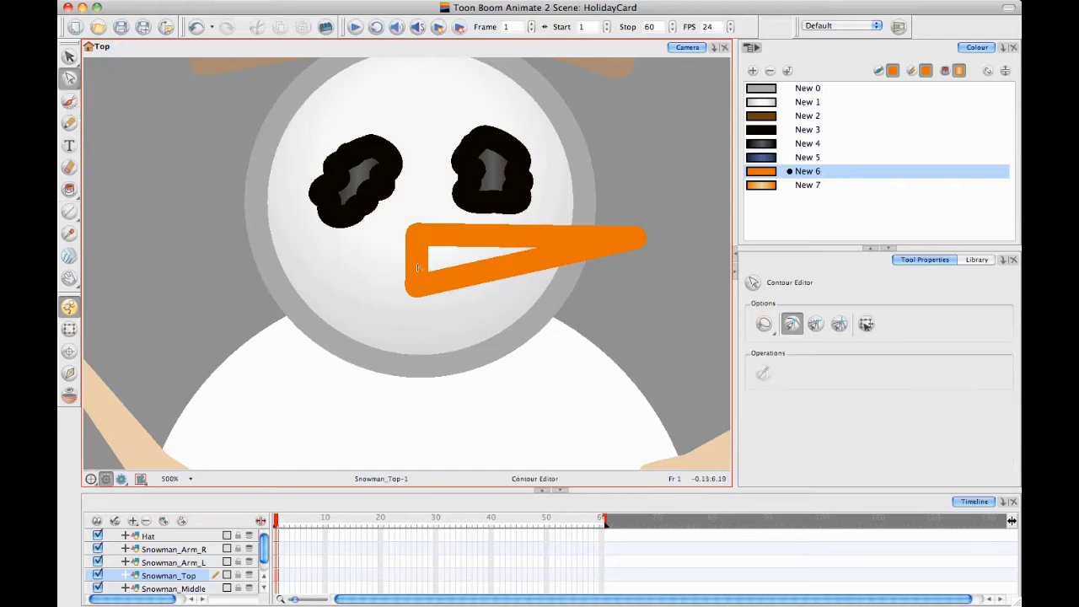
pyautogui.moveTo(416, 259); pyautogui.dragTo(409, 259)
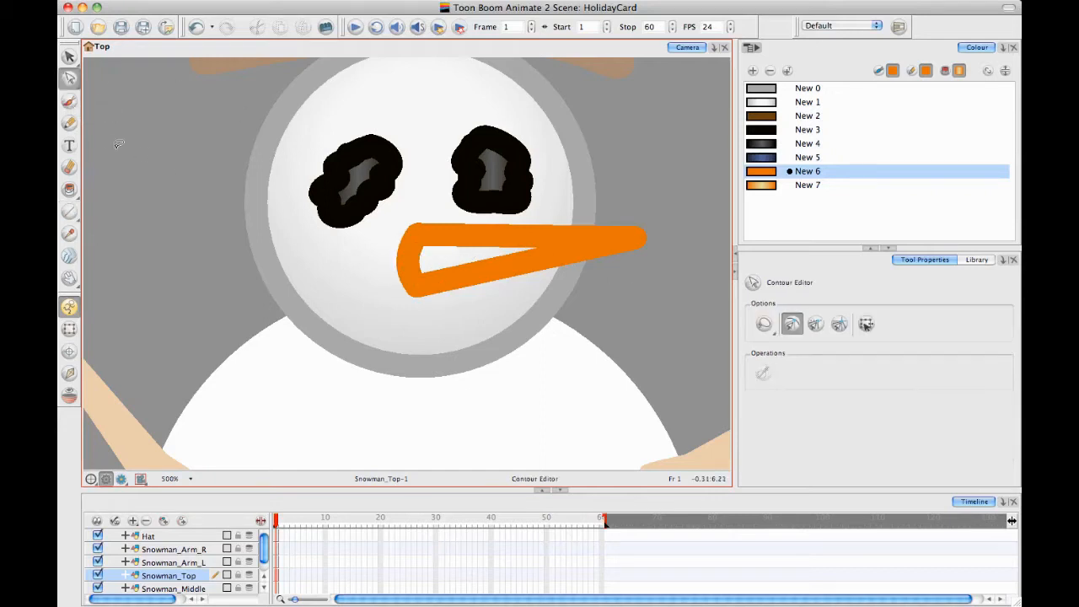
pyautogui.click(69, 212)
pyautogui.click(69, 123)
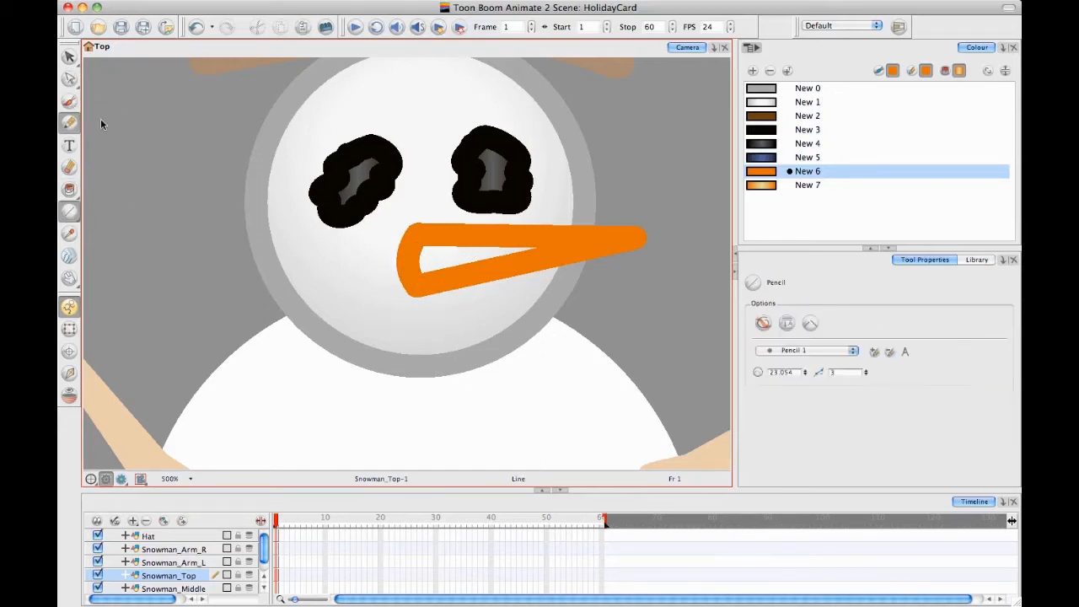
pyautogui.moveTo(437, 242)
pyautogui.mouseDown()
pyautogui.moveTo(439, 264)
pyautogui.moveTo(470, 258)
pyautogui.mouseUp()
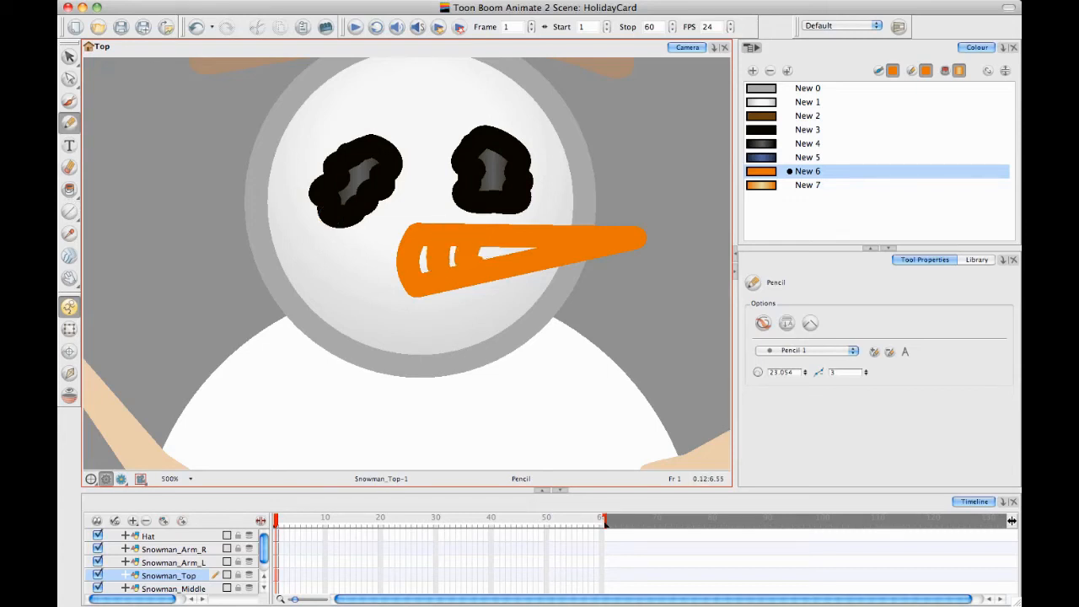
# Select all the artwork on the head drawing and set its pencil line thickness to 10
pyautogui.scroll(-2, 592, 250)
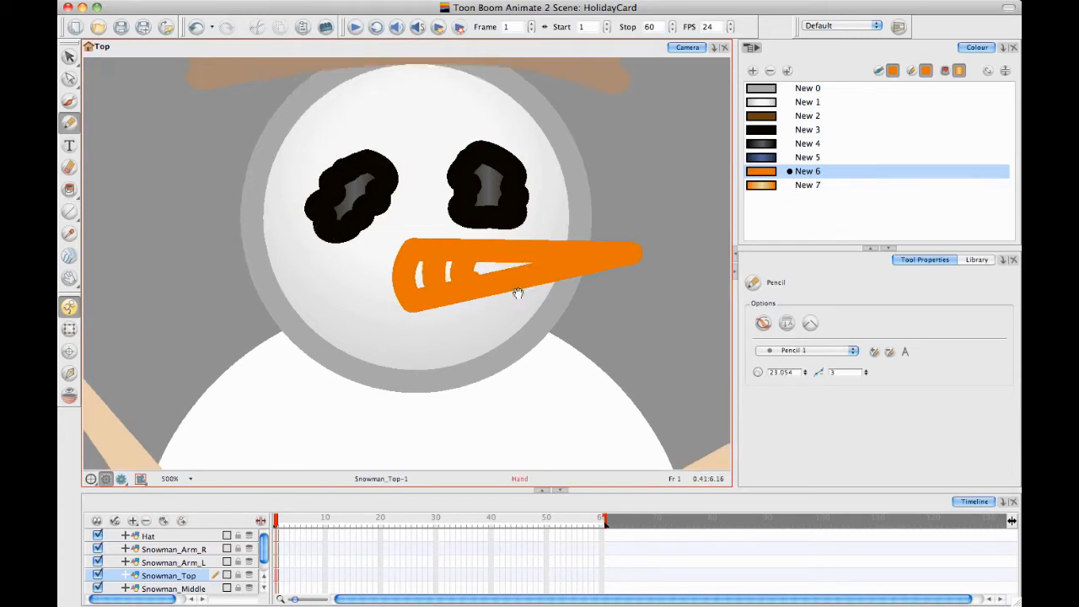
pyautogui.click(70, 59)
pyautogui.press('super+a')
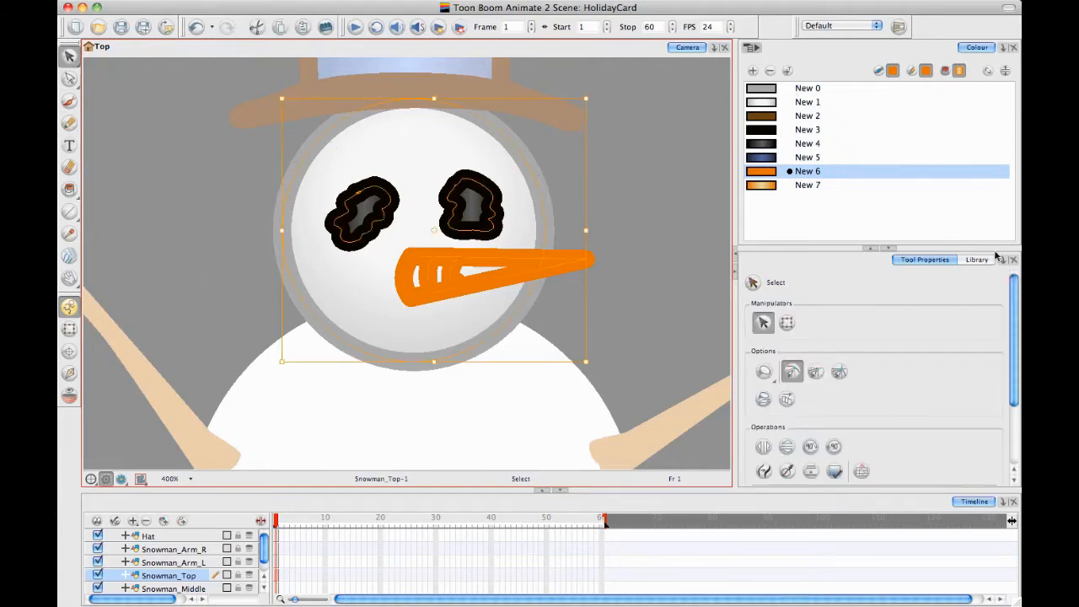
pyautogui.press('2')
pyautogui.press('2')
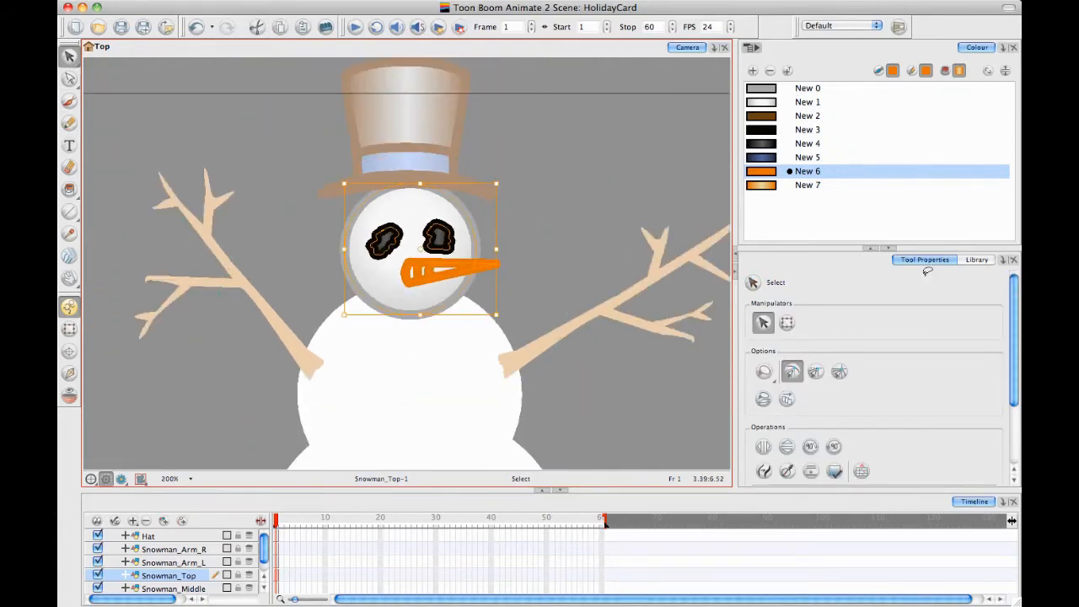
pyautogui.scroll(-4, 988, 342)
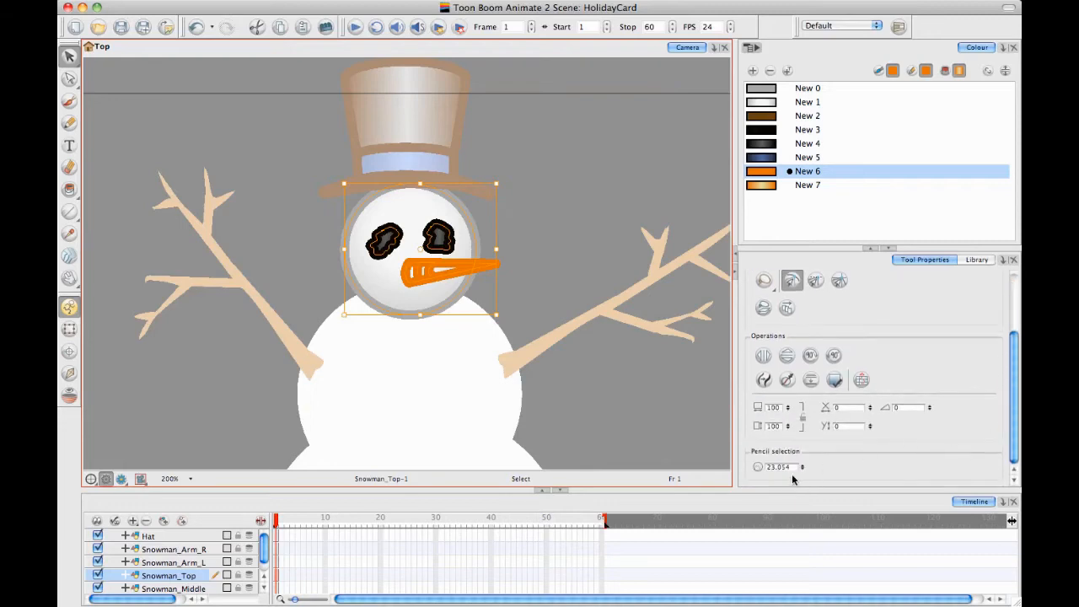
pyautogui.doubleClick(779, 467)
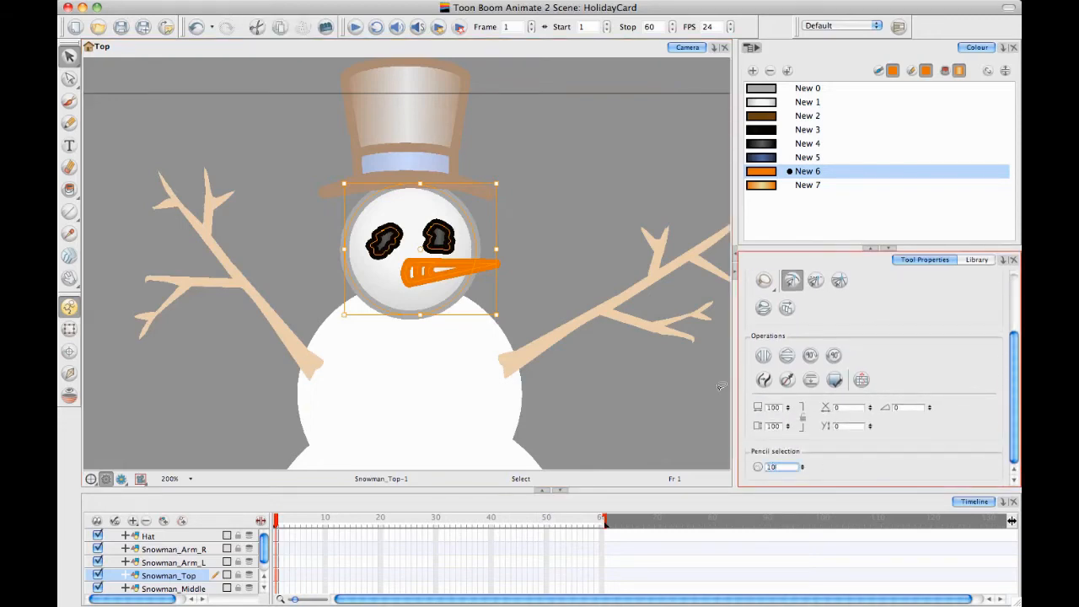
pyautogui.write('10')
pyautogui.press('Return')
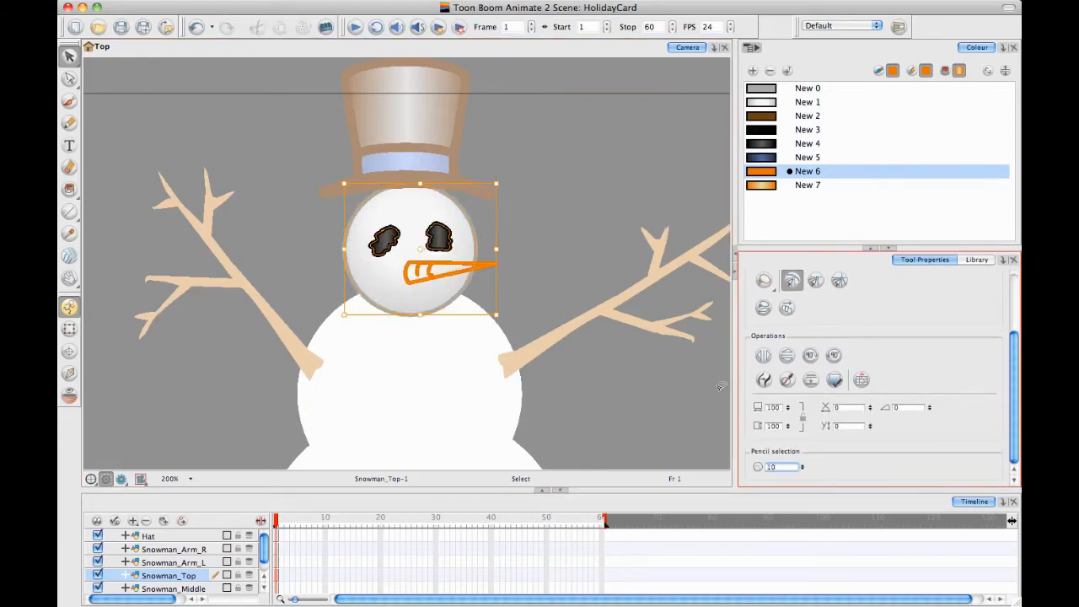
# Delete the second curved ridge inside the carrot nose
pyautogui.click(614, 179)
pyautogui.press('2')
pyautogui.press('2')
pyautogui.press('2')
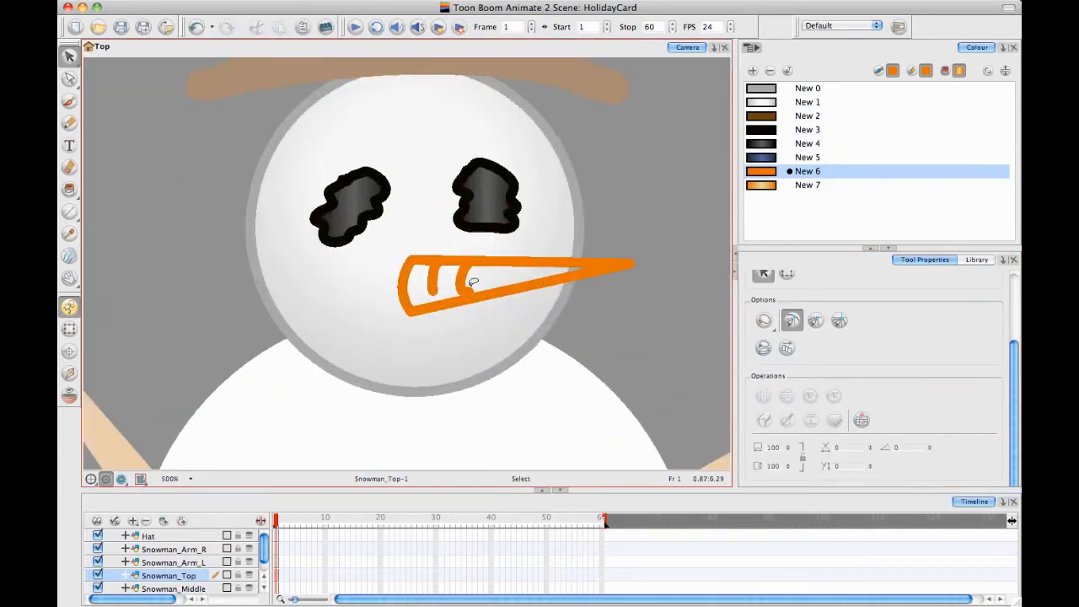
pyautogui.click(461, 283)
pyautogui.press('Delete')
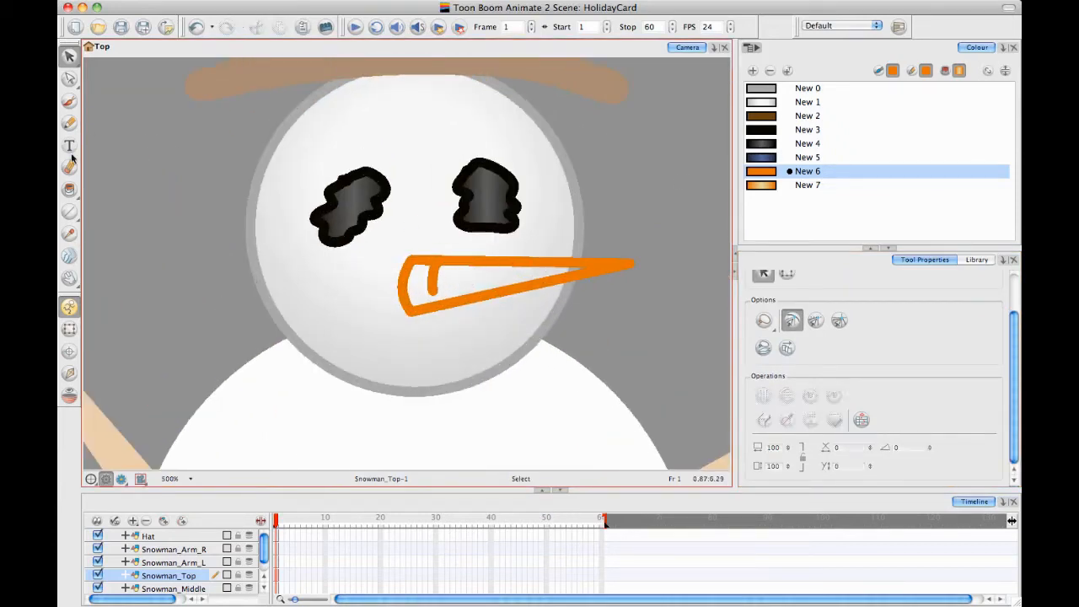
# Draw four more short curved ridges along the carrot's upper edge with the Pencil at size 10
pyautogui.click(69, 123)
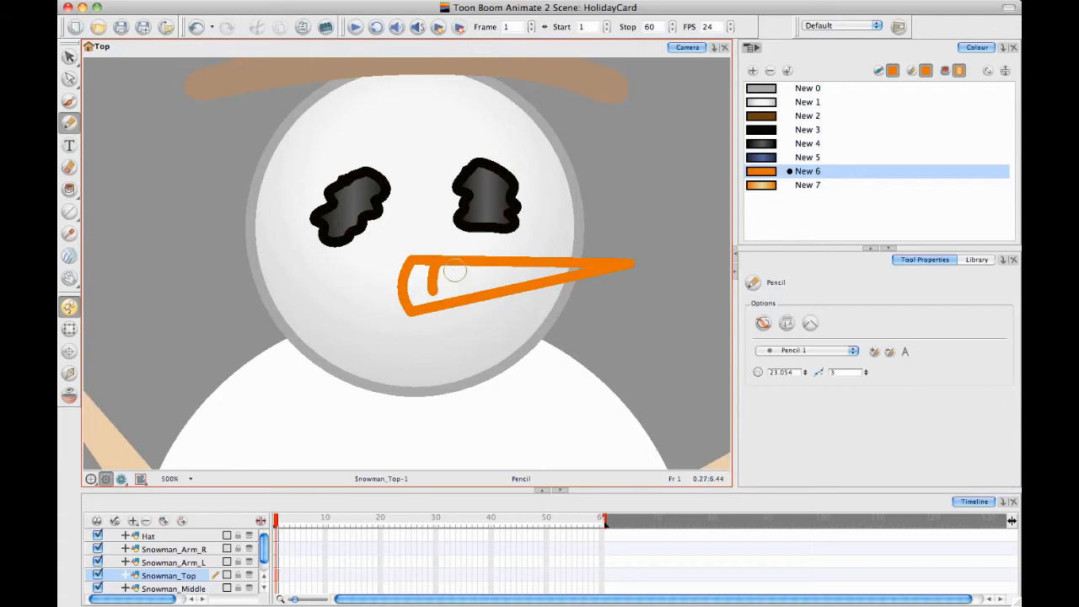
pyautogui.click(780, 371)
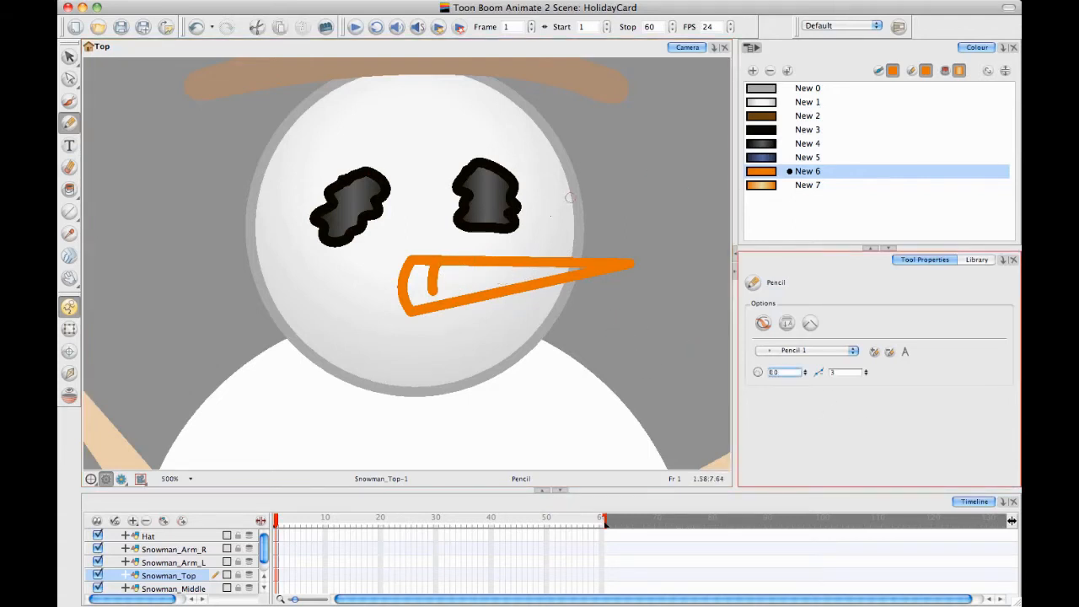
pyautogui.moveTo(444, 271); pyautogui.dragTo(444, 292)
pyautogui.moveTo(455, 269); pyautogui.dragTo(455, 288)
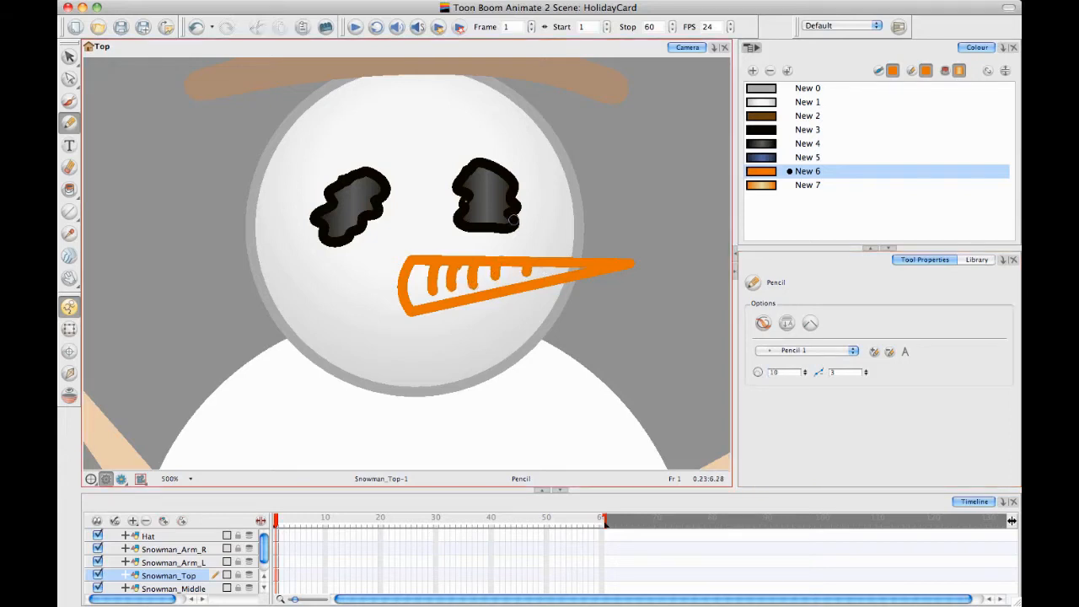
# Fill the whole carrot nose with the New 7 orange gradient, undoing the partial fill and adjusting the Paint tool's gap closing option
pyautogui.click(70, 190)
pyautogui.click(834, 186)
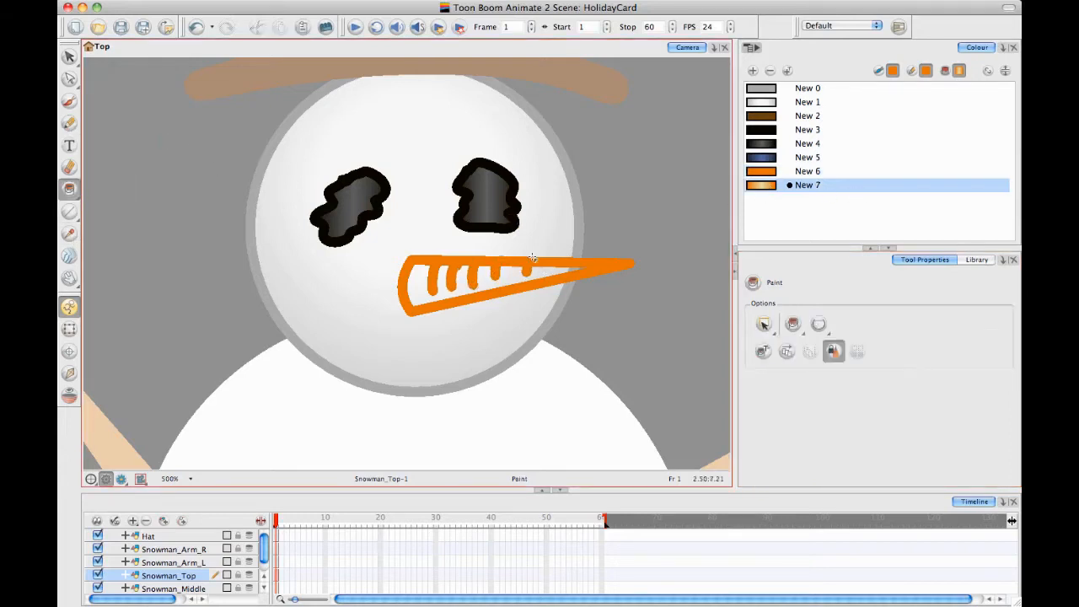
pyautogui.click(416, 280)
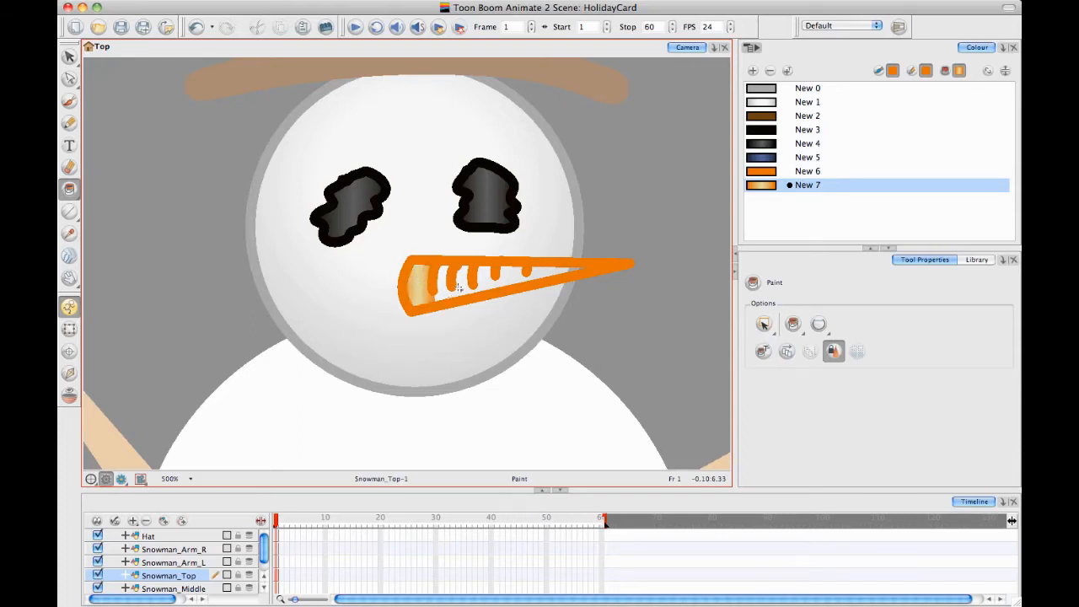
pyautogui.press('super+z')
pyautogui.click(818, 326)
pyautogui.click(830, 350)
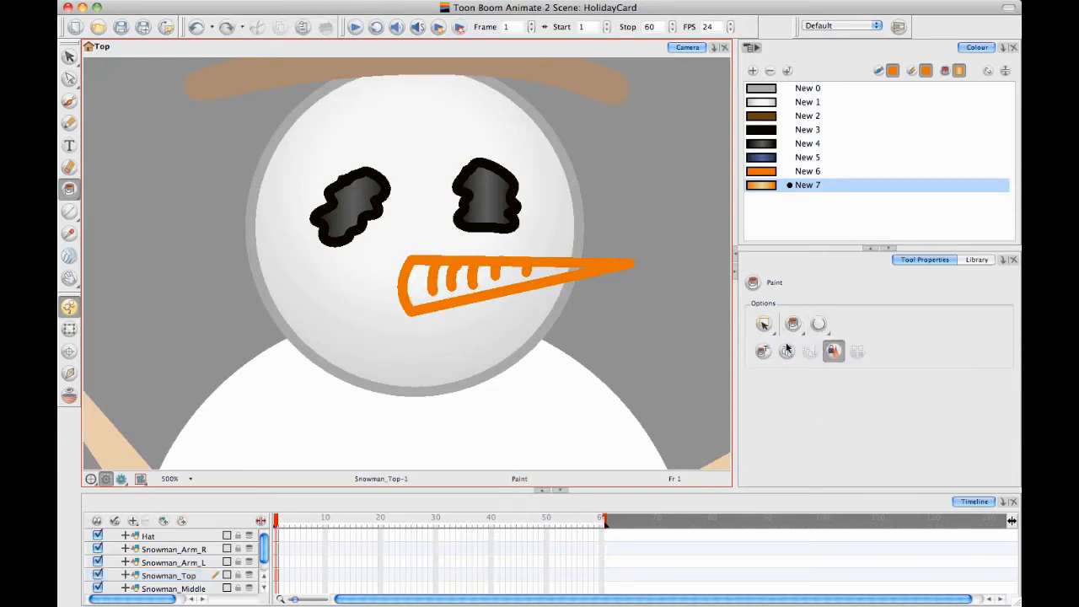
pyautogui.click(418, 284)
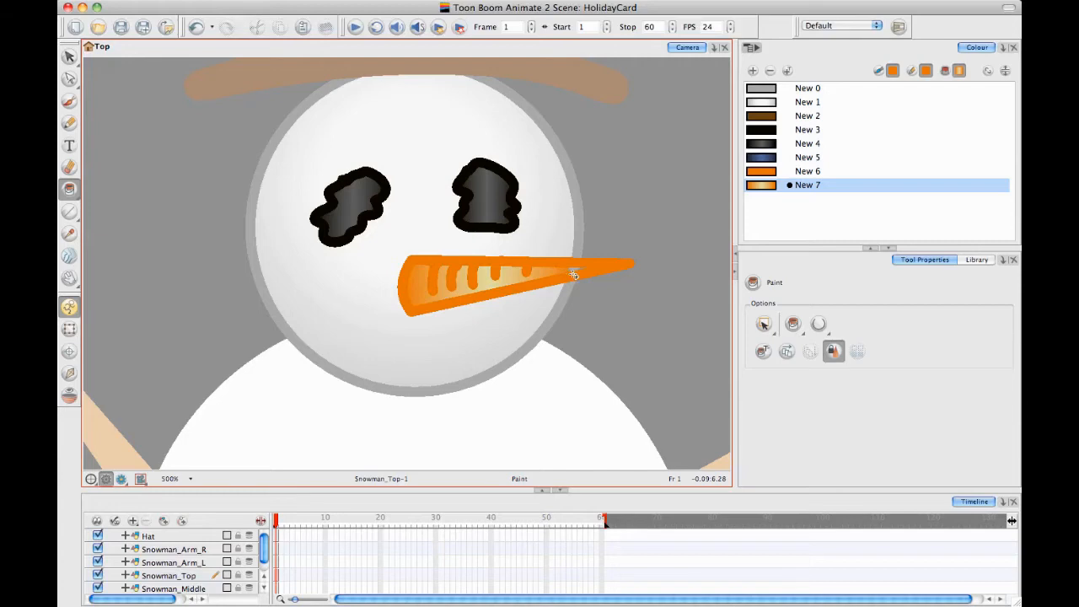
# Rotate the carrot's gradient to run vertically, shrink it and move it so the pale middle lies near the nose's upper edge
pyautogui.moveTo(565, 303); pyautogui.dragTo(547, 306)
pyautogui.press('2')
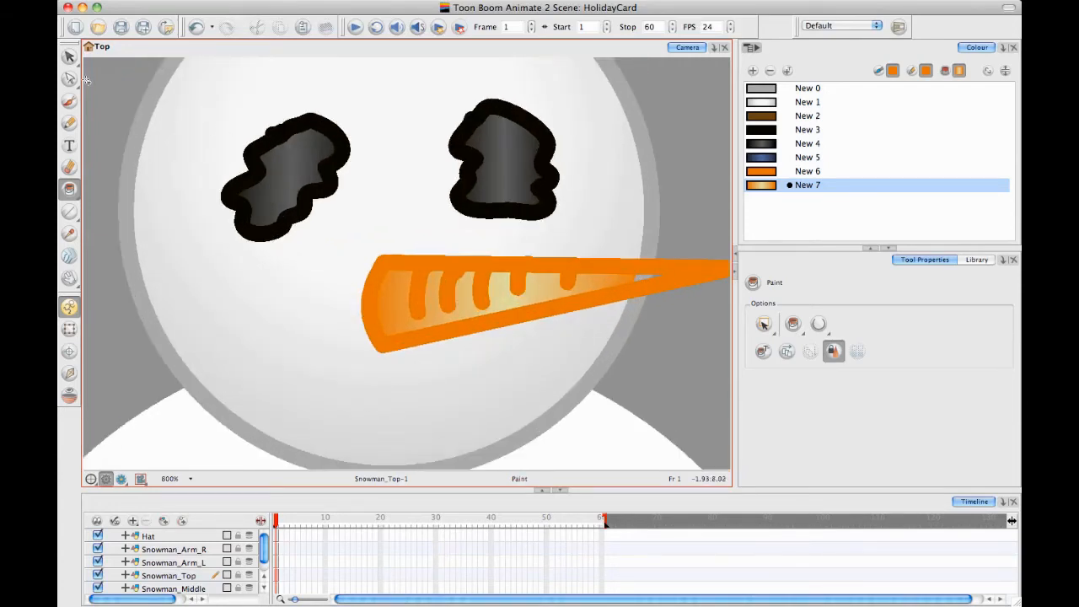
pyautogui.click(70, 57)
pyautogui.click(74, 69)
pyautogui.click(70, 80)
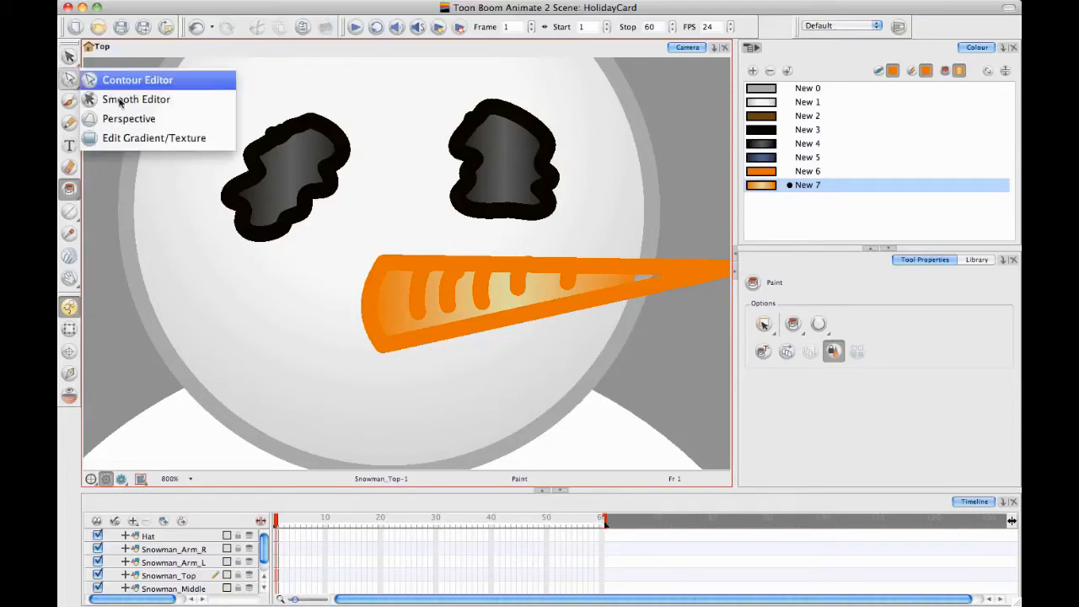
pyautogui.click(462, 287)
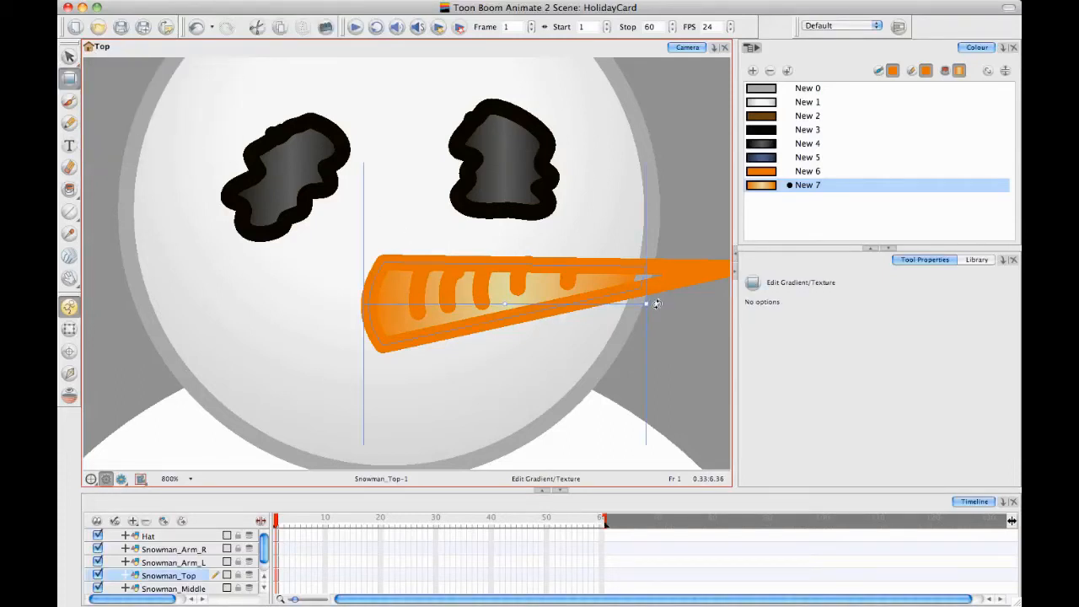
pyautogui.moveTo(657, 302)
pyautogui.mouseDown()
pyautogui.moveTo(559, 176)
pyautogui.moveTo(506, 161)
pyautogui.moveTo(502, 274)
pyautogui.moveTo(515, 277)
pyautogui.mouseUp()
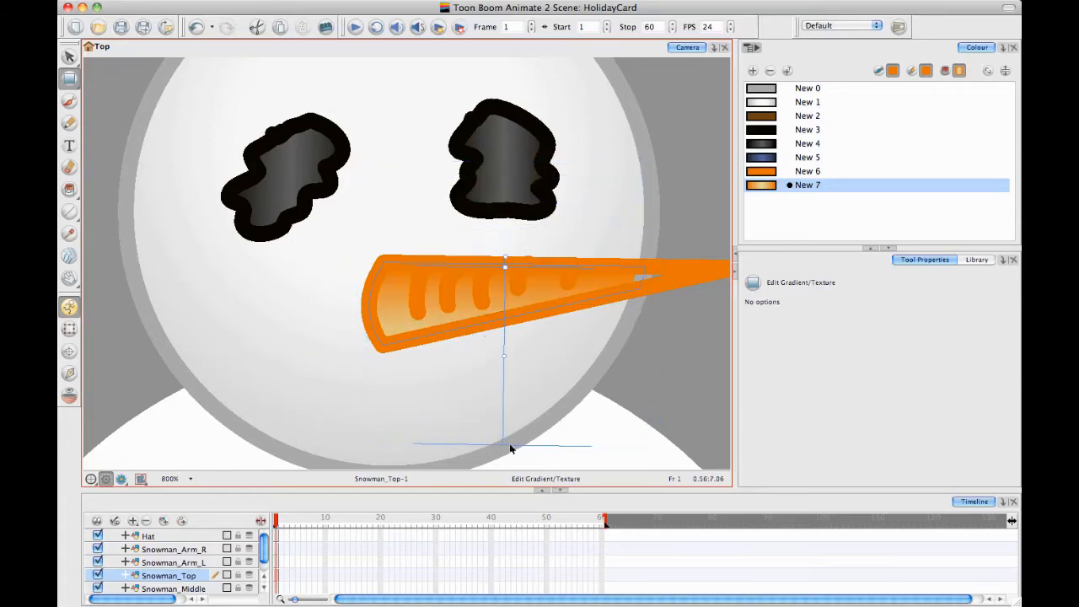
pyautogui.moveTo(502, 360)
pyautogui.mouseDown()
pyautogui.moveTo(508, 275)
pyautogui.moveTo(484, 238)
pyautogui.mouseUp()
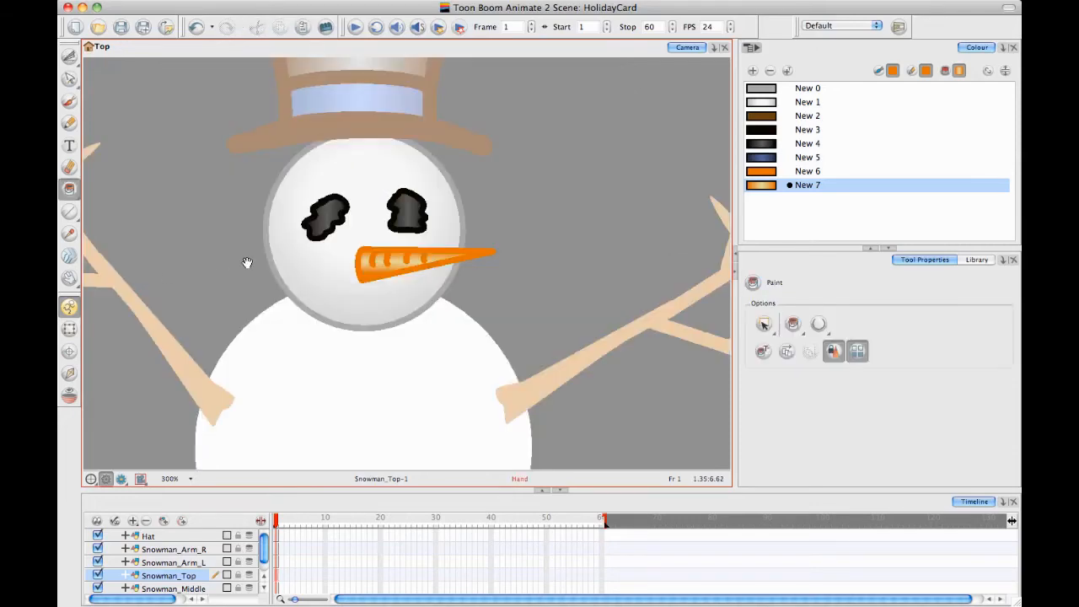
# Examine the complete snowman in full colour within the camera frame
pyautogui.scroll(-3, 253, 257)
pyautogui.press('1')
pyautogui.press('1')
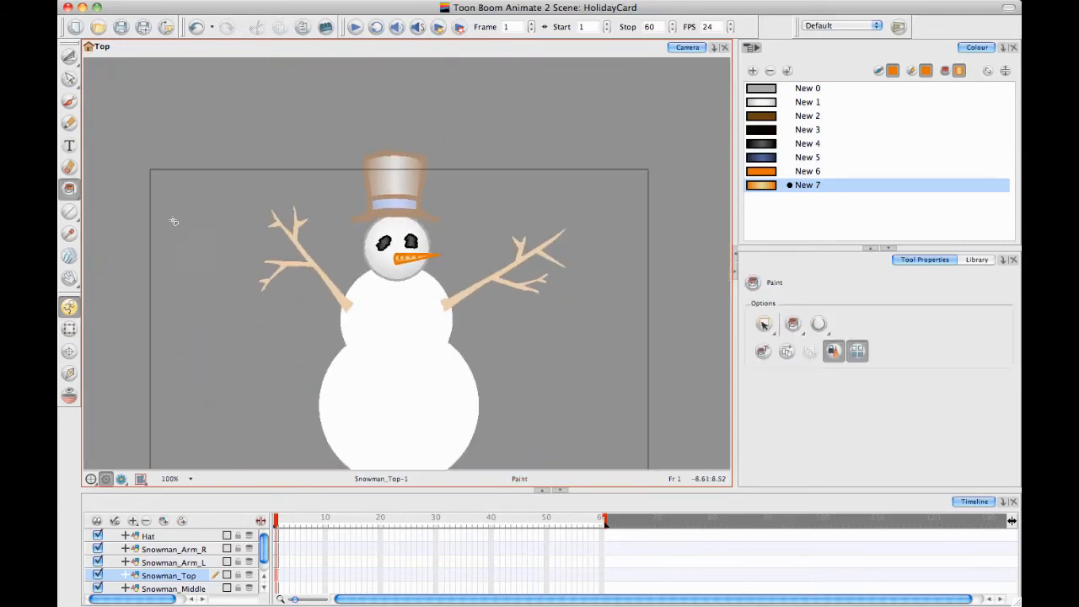
pyautogui.moveTo(341, 277); pyautogui.dragTo(324, 252)
pyautogui.click(69, 332)
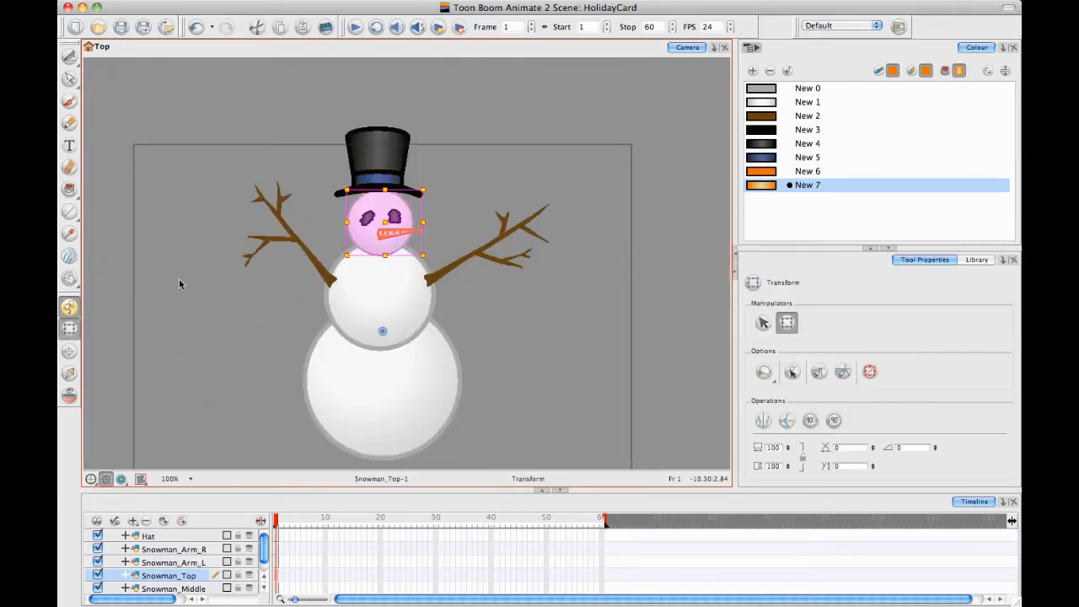
pyautogui.click(192, 331)
pyautogui.scroll(-1, 389, 186)
pyautogui.click(409, 270)
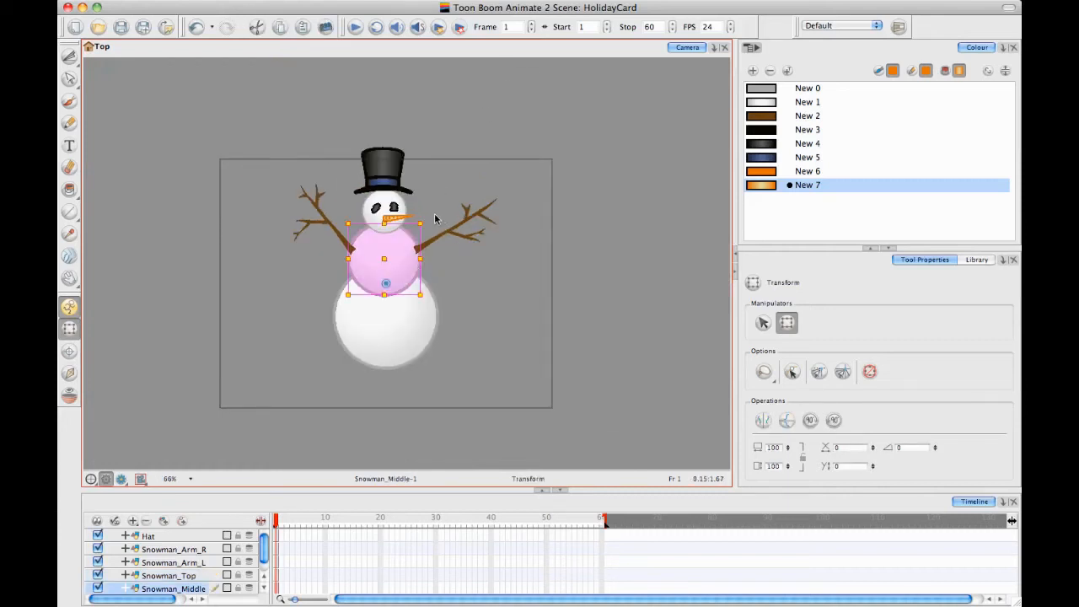
pyautogui.moveTo(430, 220); pyautogui.dragTo(422, 221)
pyautogui.press('super+z')
pyautogui.click(523, 273)
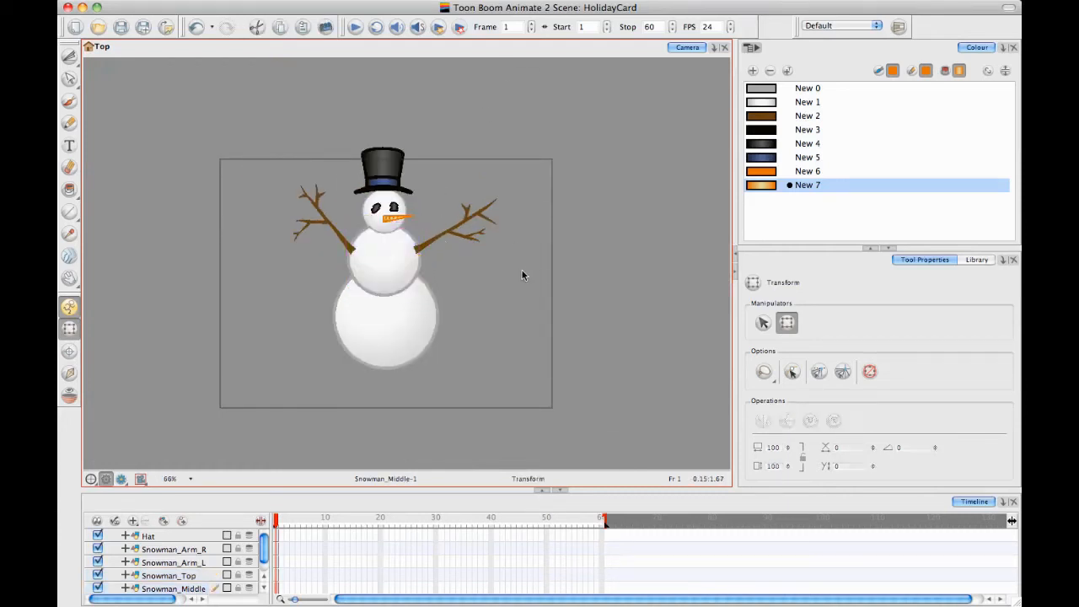
pyautogui.moveTo(508, 202); pyautogui.dragTo(476, 193)
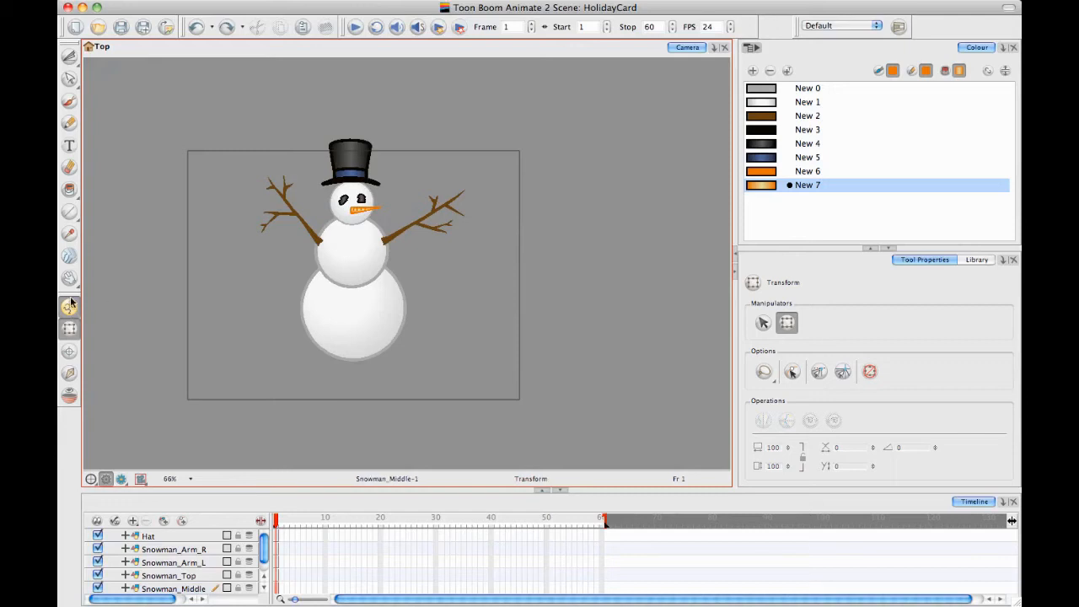
# Place the Hat layer's pivot at the centre of the hat's brim
pyautogui.click(209, 539)
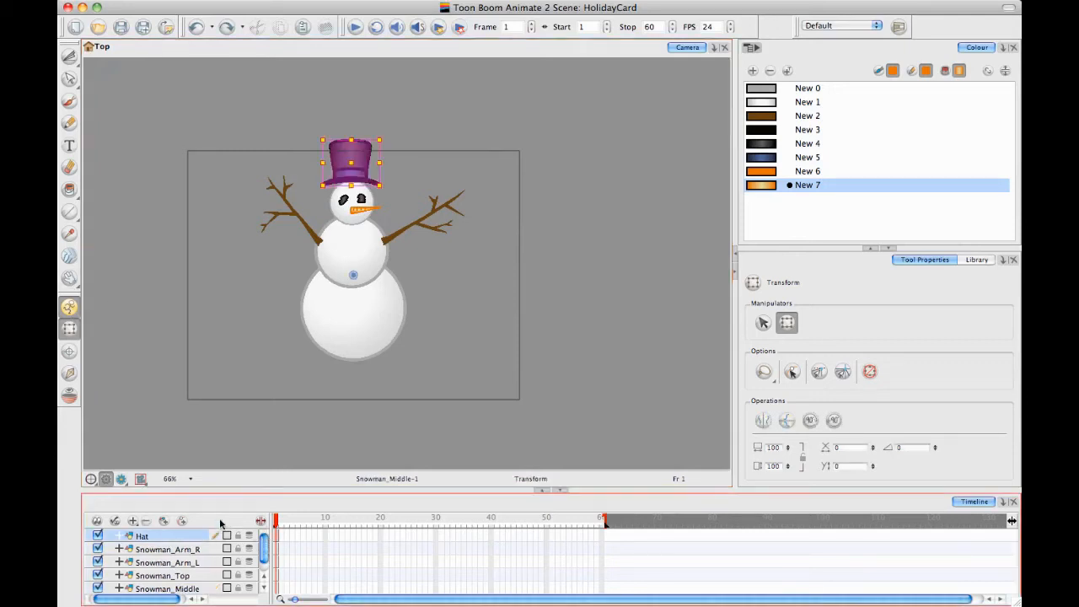
pyautogui.click(69, 350)
pyautogui.click(351, 179)
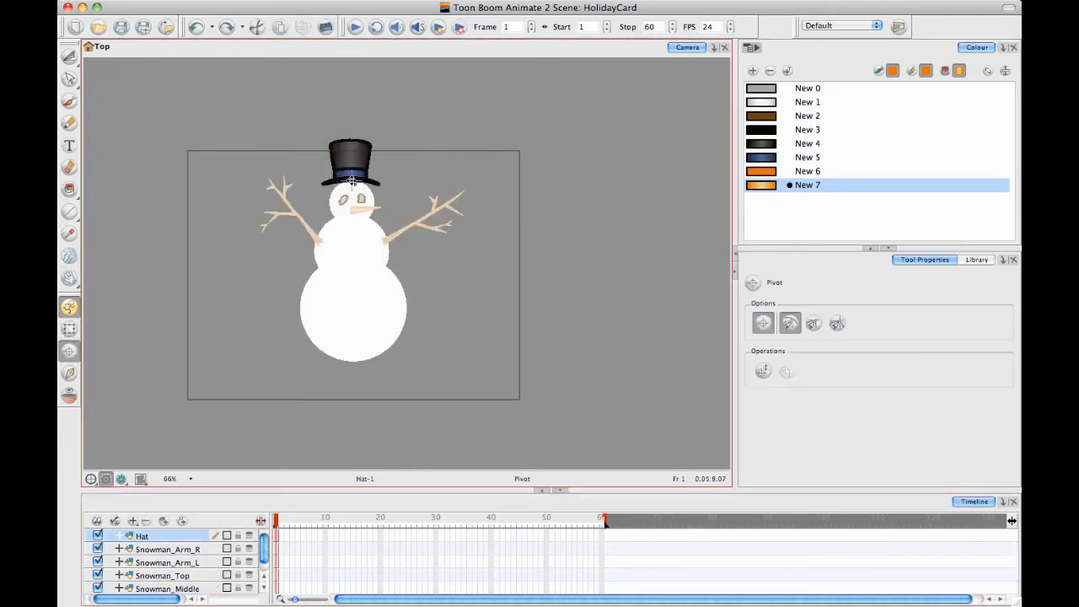
# Place the pivots of Snowman_Arm_R and Snowman_Arm_L where each arm joins the body
pyautogui.click(277, 549)
pyautogui.click(384, 242)
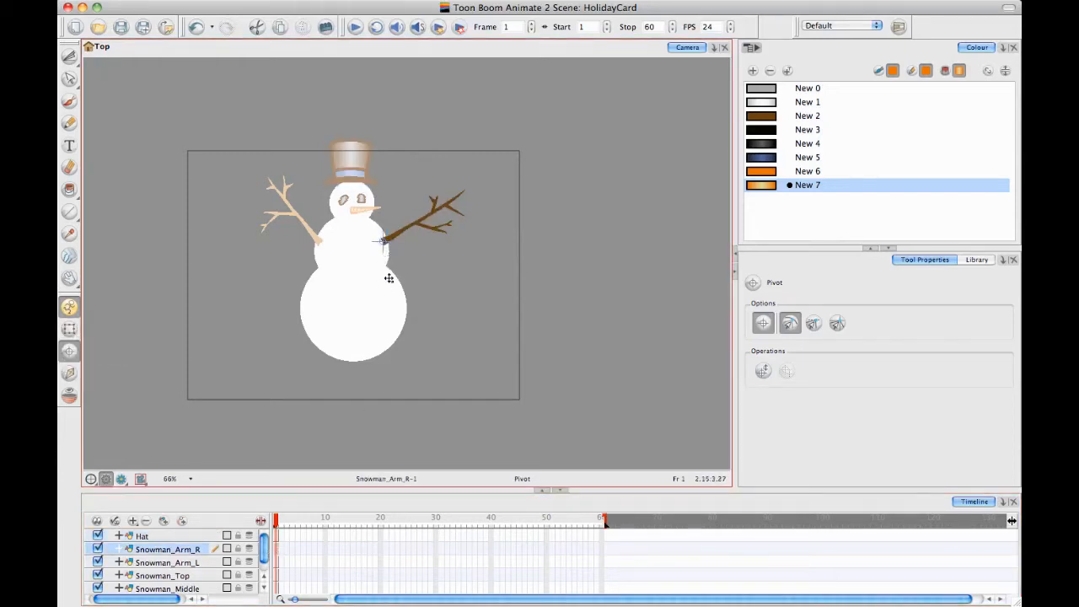
pyautogui.click(277, 562)
pyautogui.click(318, 242)
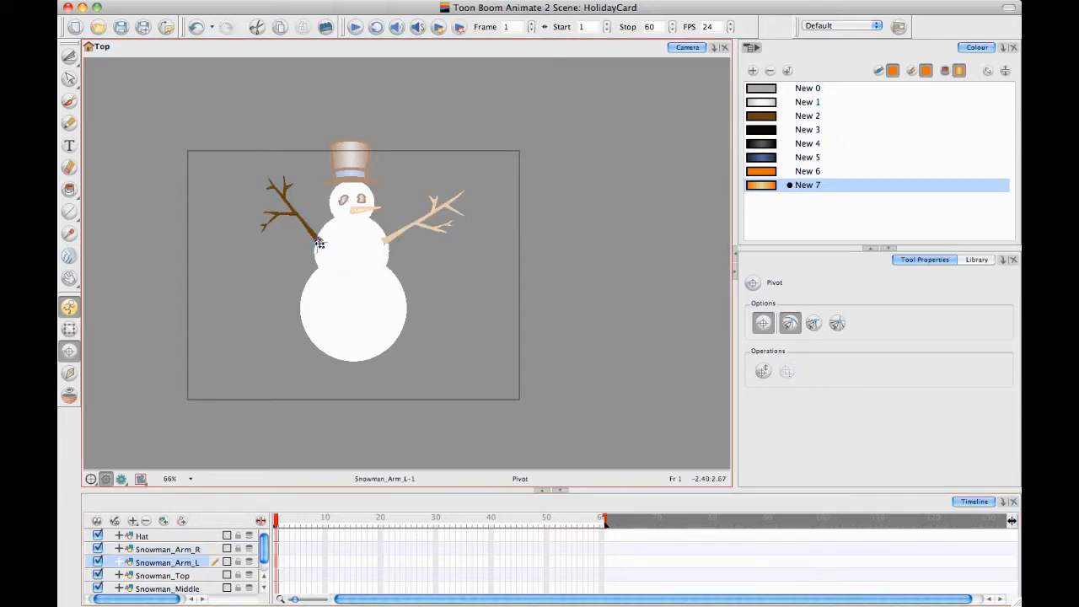
# Place the Snowman_Top pivot at the bottom of the head and the Snowman_Base pivot near the bottom of the base circle
pyautogui.click(278, 575)
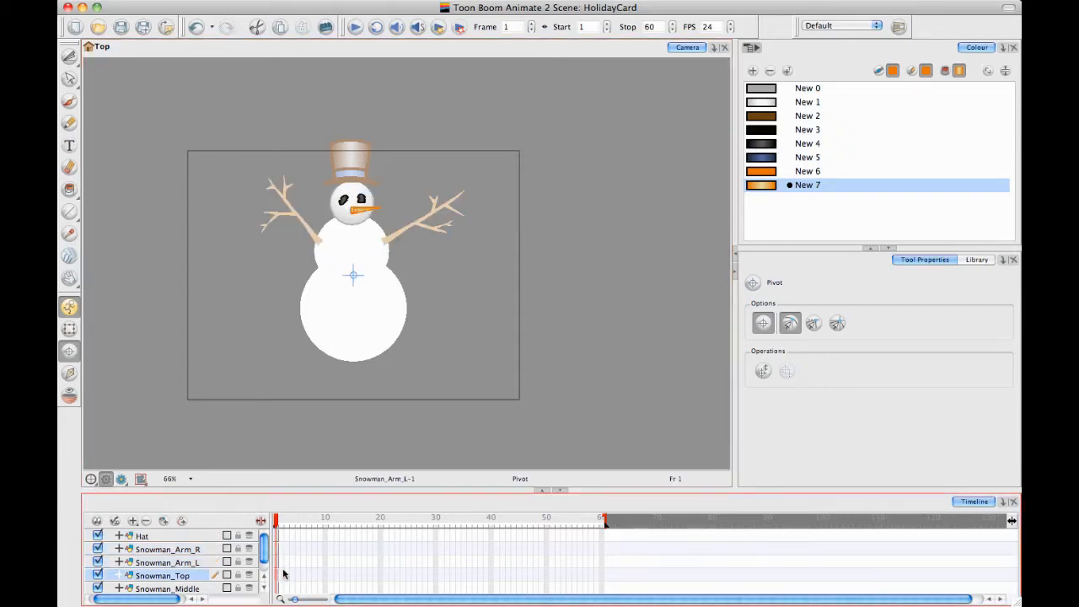
pyautogui.click(352, 223)
pyautogui.scroll(-1, 268, 556)
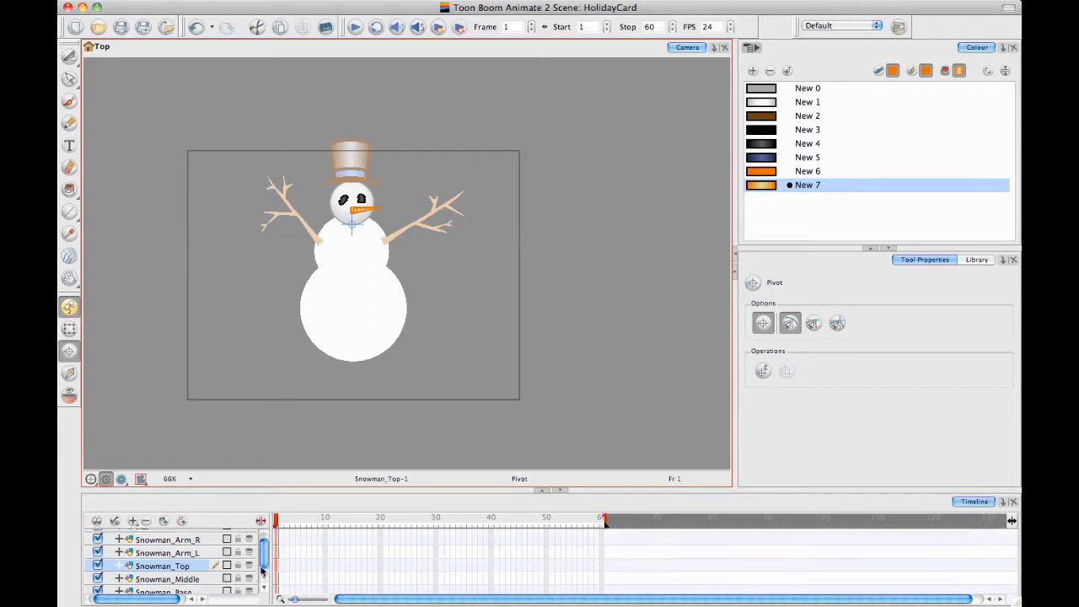
pyautogui.click(281, 570)
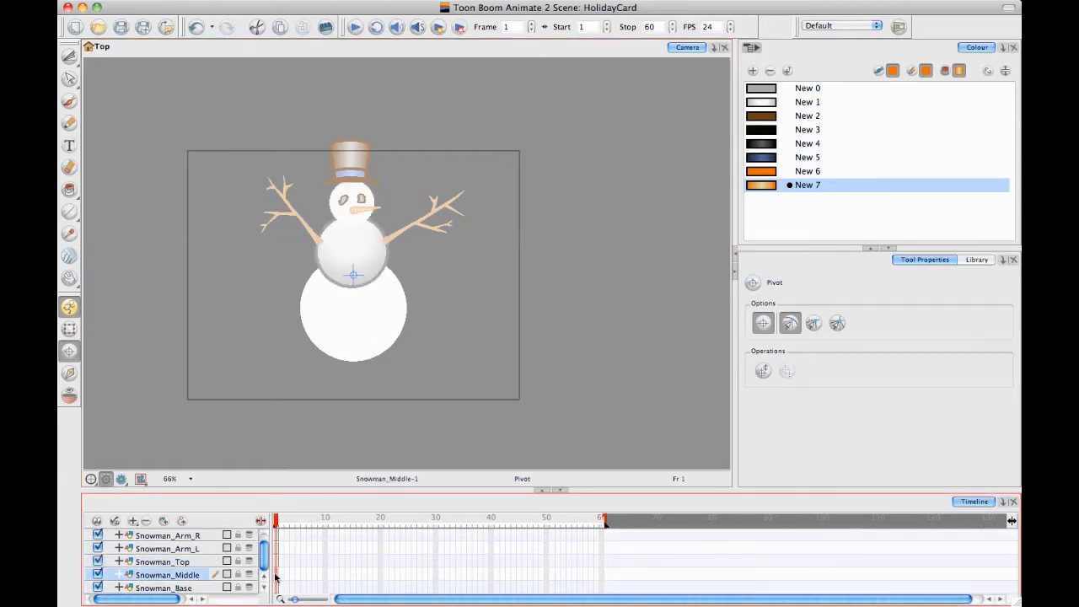
pyautogui.click(278, 588)
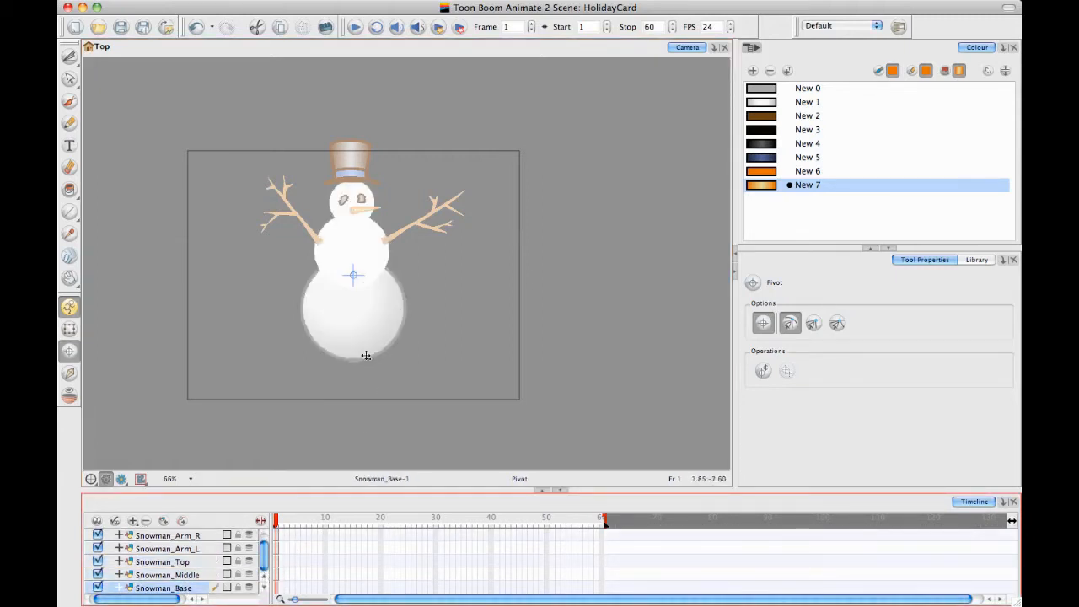
pyautogui.click(352, 351)
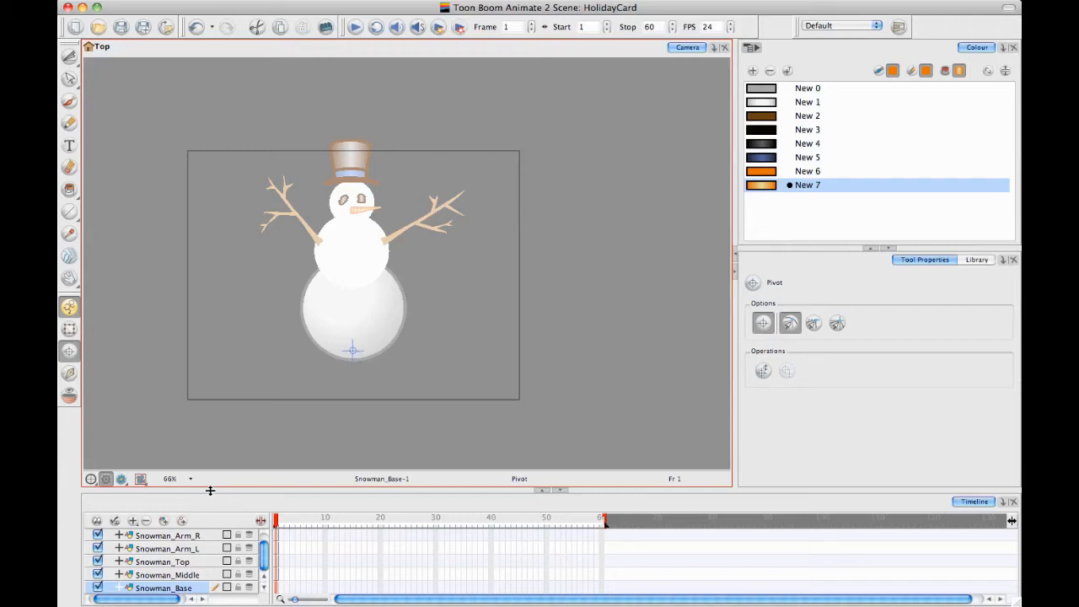
# Enlarge the Timeline view so all the snowman layers fit in its list
pyautogui.moveTo(207, 489); pyautogui.dragTo(226, 389)
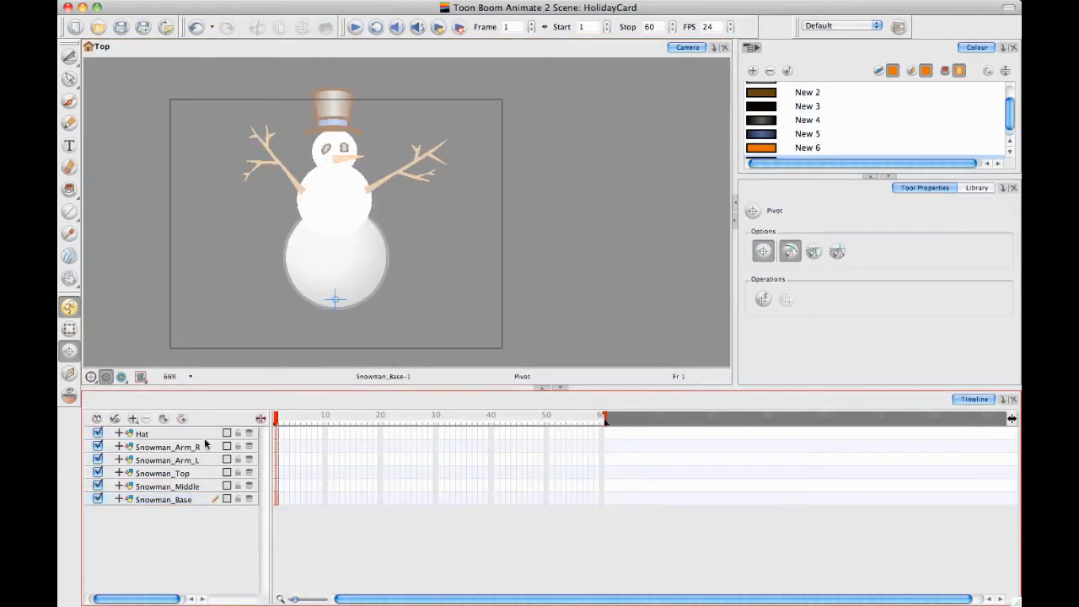
# Parent the Snowman_Middle layer to Snowman_Base and the Snowman_Top layer to Snowman_Middle
pyautogui.click(194, 489)
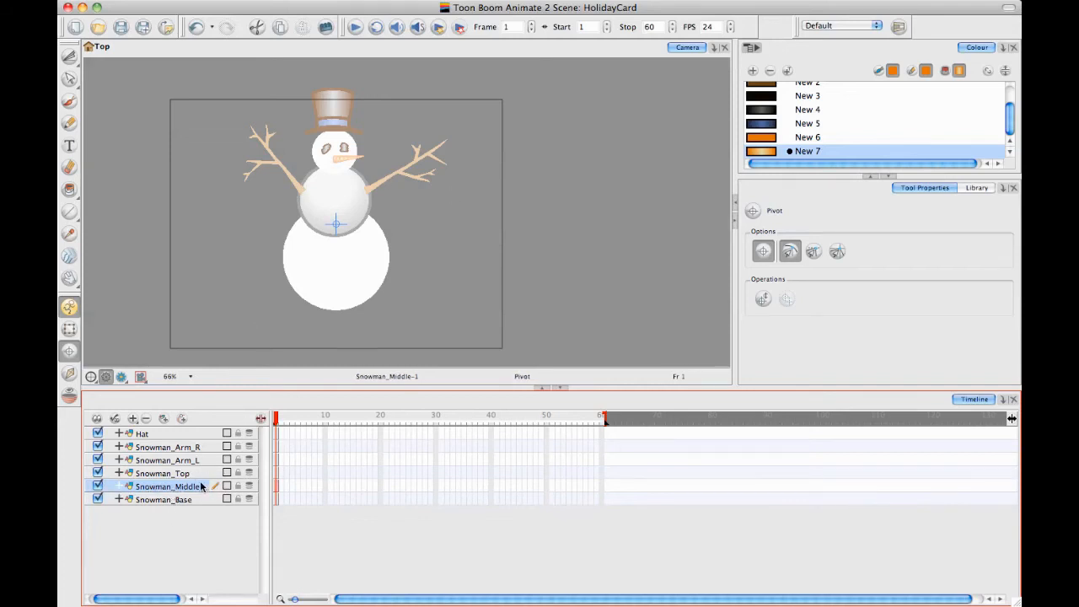
pyautogui.moveTo(200, 486); pyautogui.dragTo(192, 499)
pyautogui.click(201, 473)
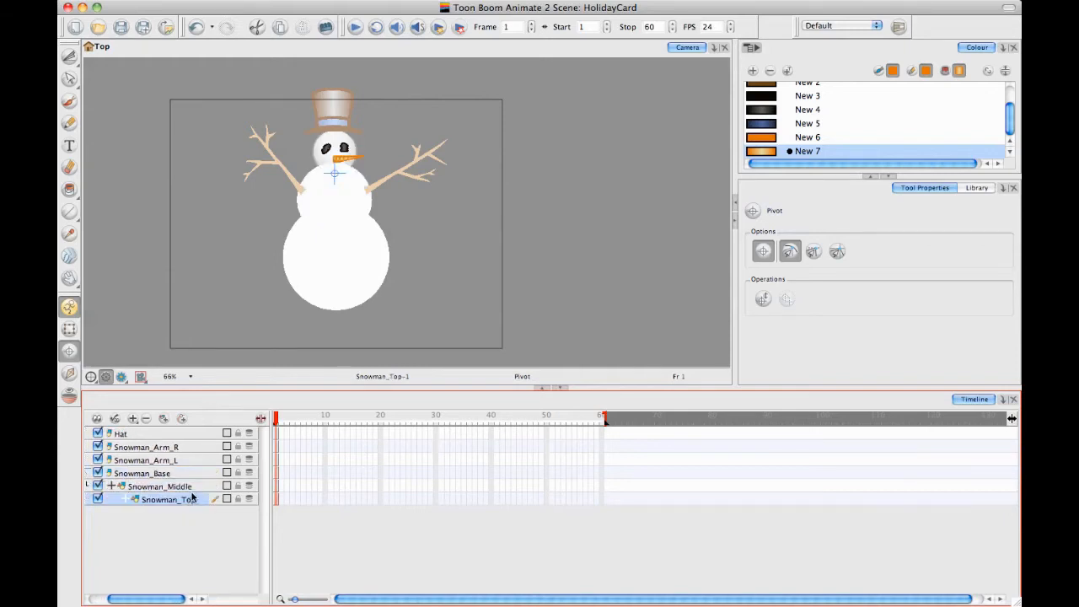
pyautogui.click(183, 475)
pyautogui.click(186, 488)
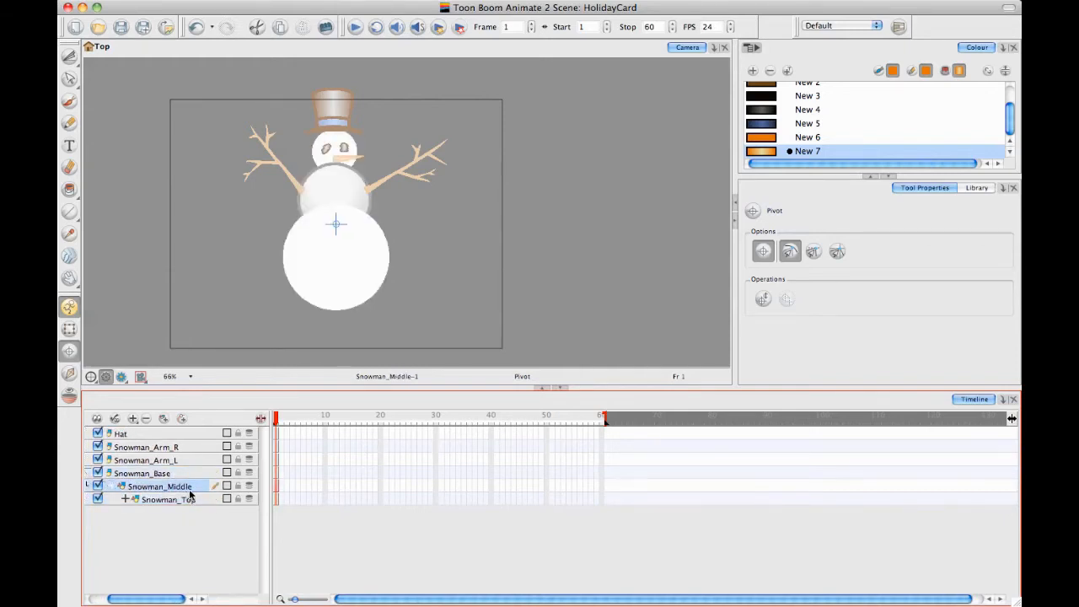
pyautogui.click(184, 502)
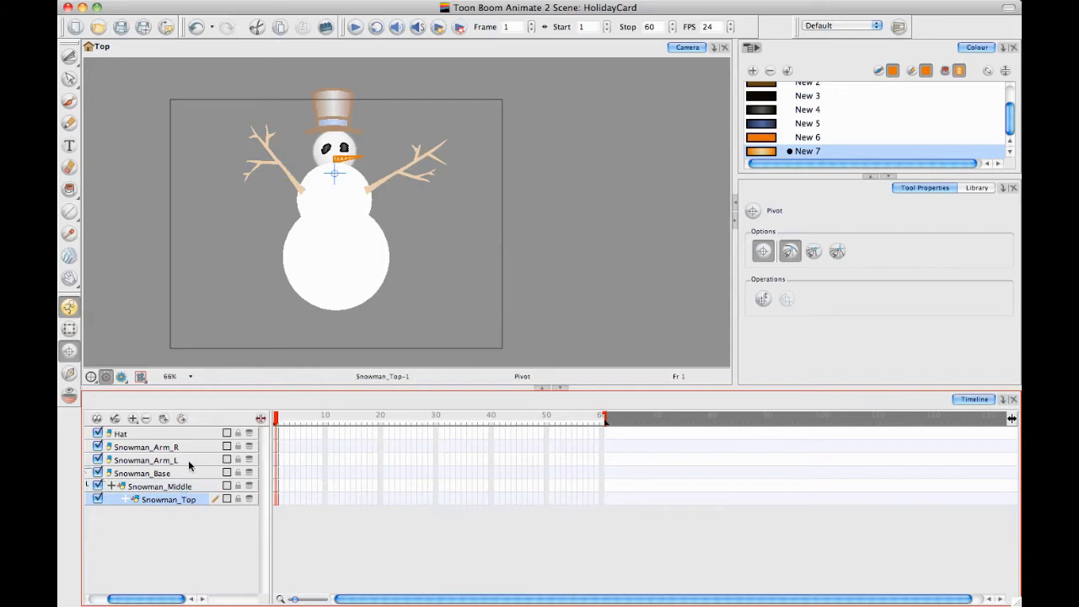
# Parent the Snowman_Arm_L and Snowman_Arm_R layers to Snowman_Middle, and the Hat layer to Snowman_Top
pyautogui.click(181, 460)
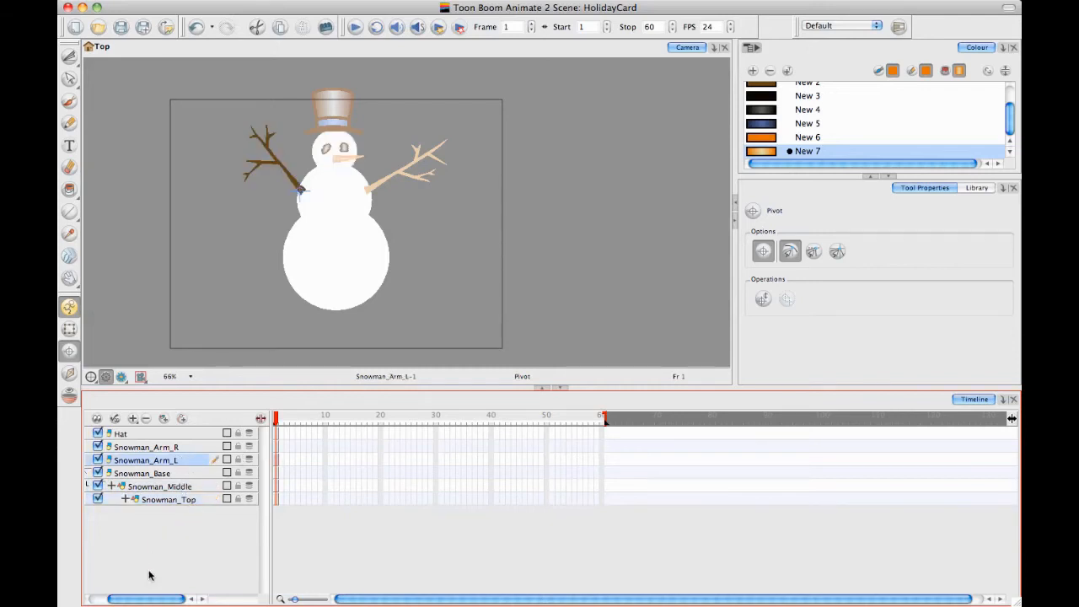
pyautogui.moveTo(187, 462); pyautogui.dragTo(189, 487)
pyautogui.click(197, 450)
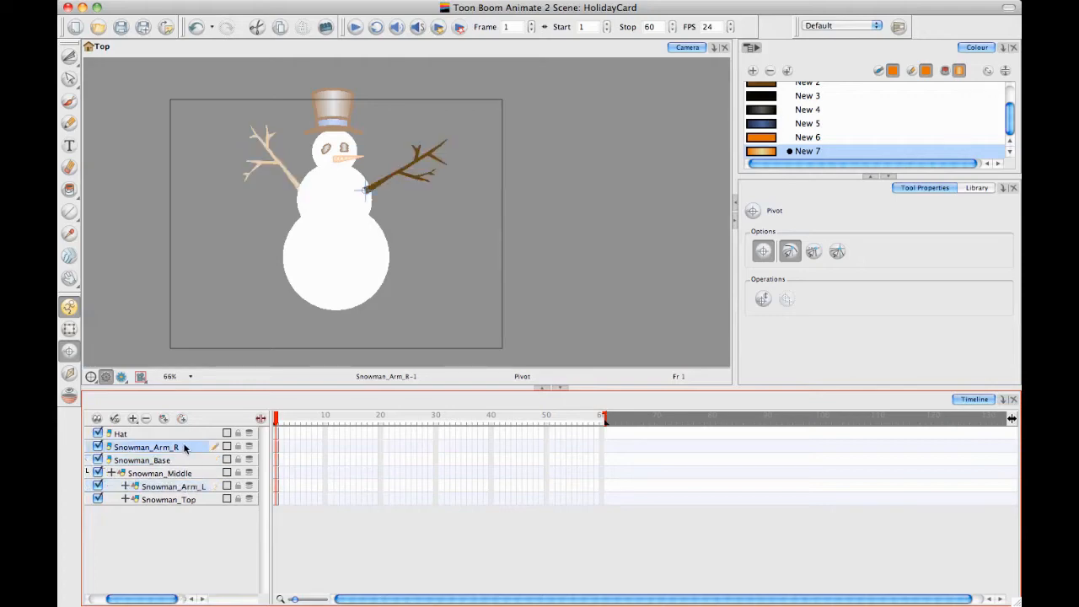
pyautogui.moveTo(185, 448); pyautogui.dragTo(193, 487)
# Switch to the Transform tool and widen the Timeline's layer list so the whole nested snowman hierarchy fits
pyautogui.click(67, 327)
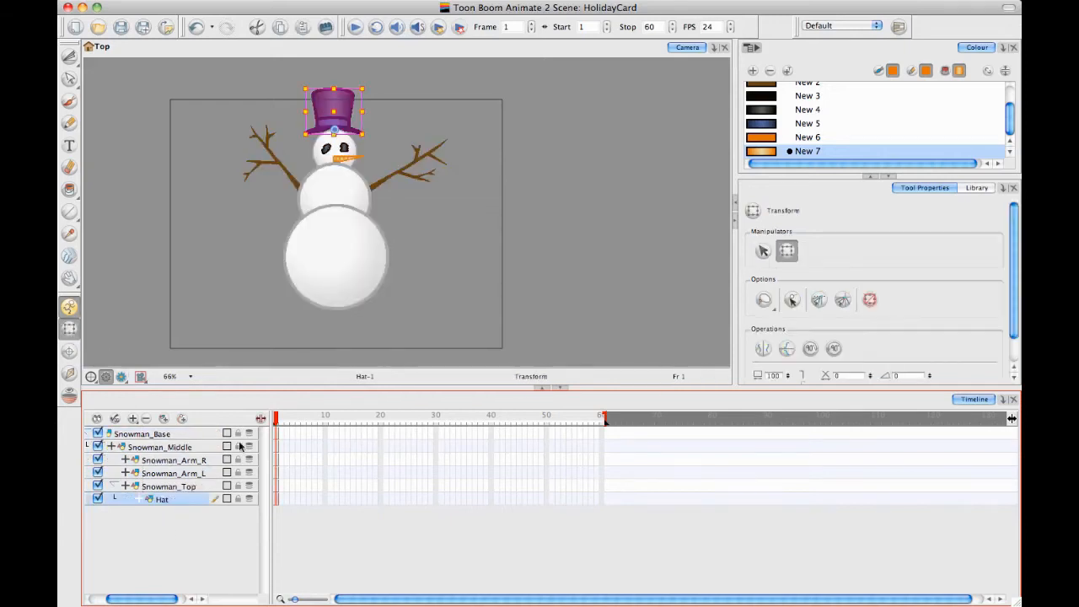
pyautogui.click(205, 541)
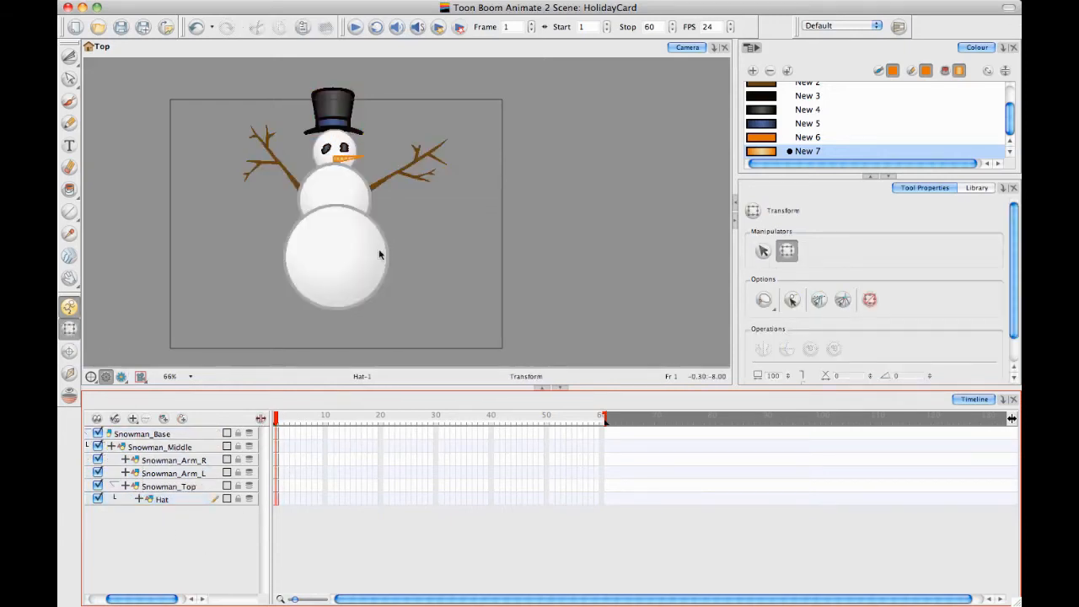
pyautogui.press('space')
pyautogui.moveTo(442, 210); pyautogui.dragTo(529, 226)
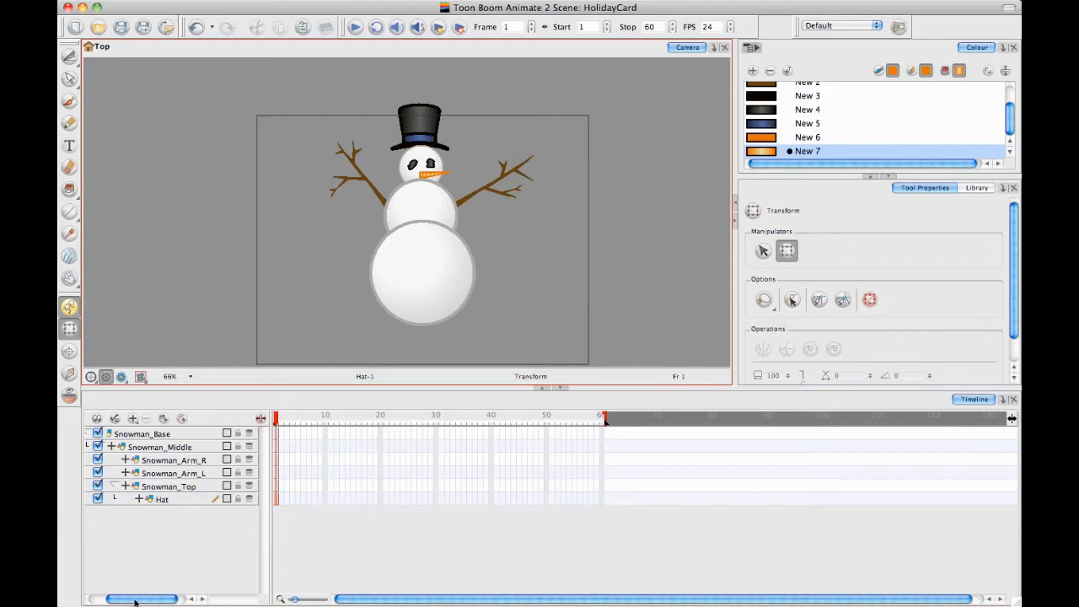
pyautogui.moveTo(135, 601); pyautogui.dragTo(118, 601)
pyautogui.moveTo(270, 429); pyautogui.dragTo(319, 429)
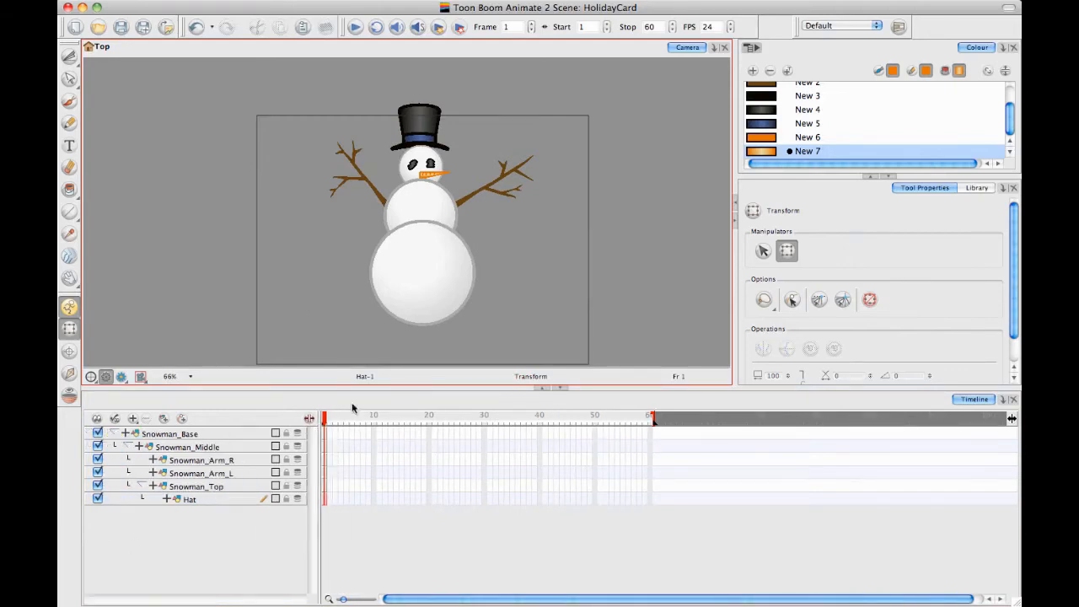
# Turn off Animate mode and nudge Snowman_Middle forward so it sits in front of Snowman_Base
pyautogui.click(375, 196)
pyautogui.press('2')
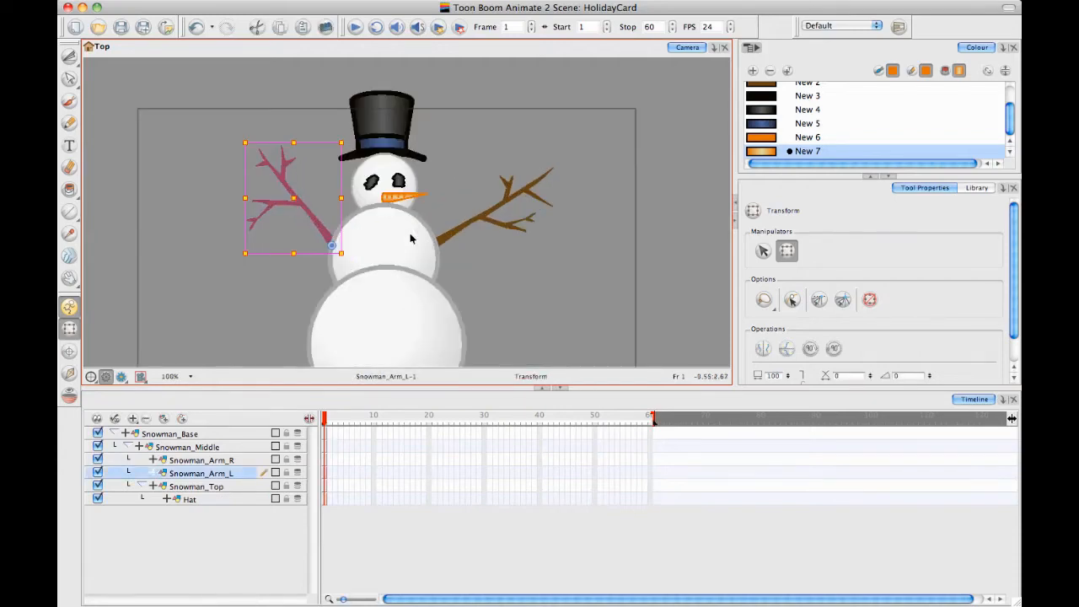
pyautogui.click(430, 249)
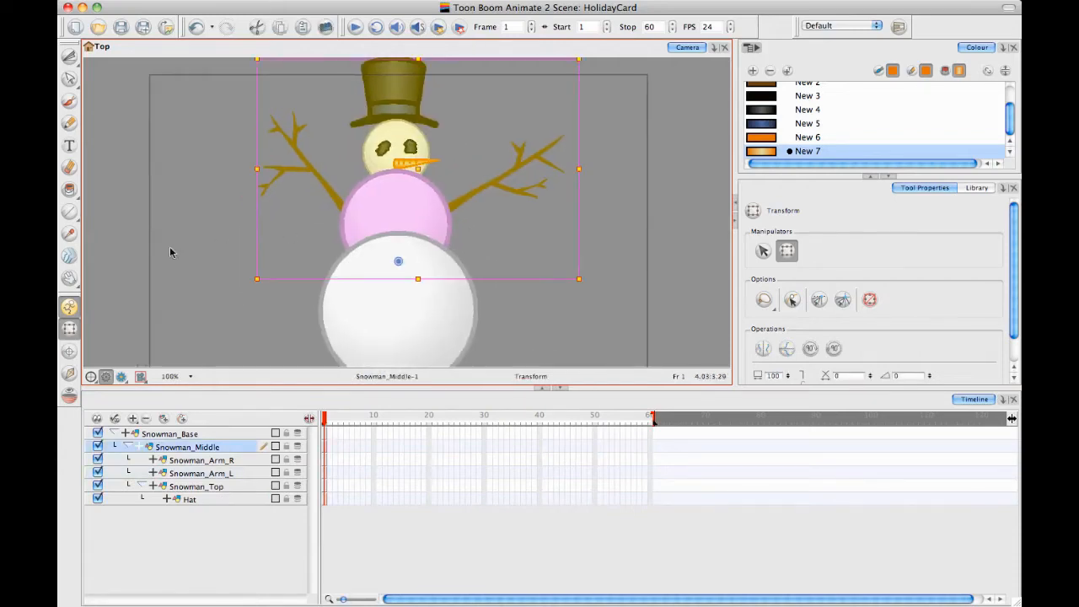
pyautogui.click(72, 307)
pyautogui.press('space')
pyautogui.moveTo(256, 246); pyautogui.dragTo(251, 241)
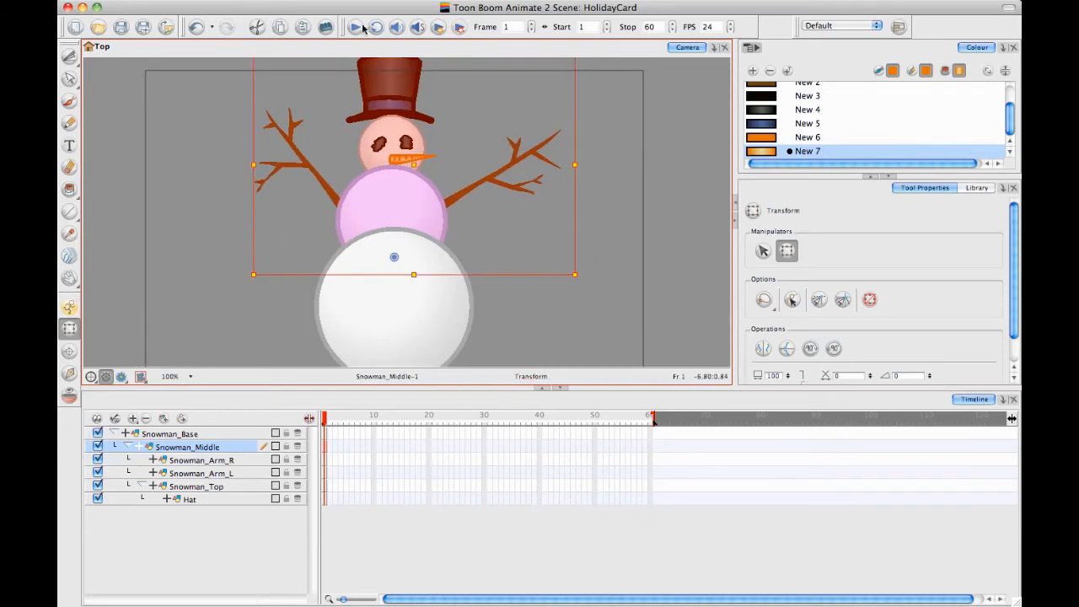
pyautogui.press('space')
pyautogui.moveTo(436, 173); pyautogui.dragTo(435, 177)
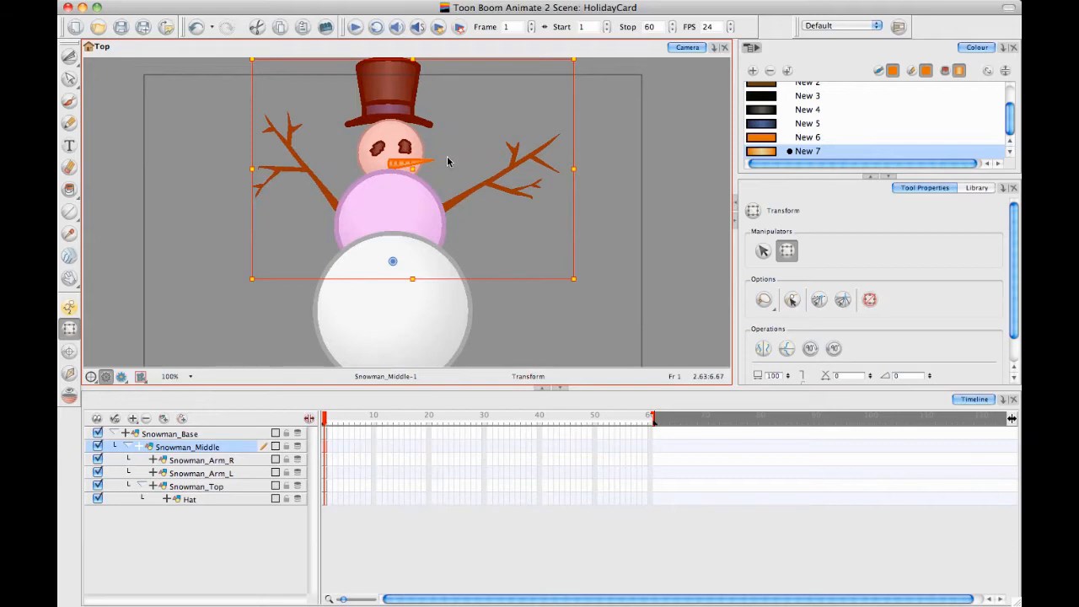
pyautogui.hotkey('alt', 'Down')
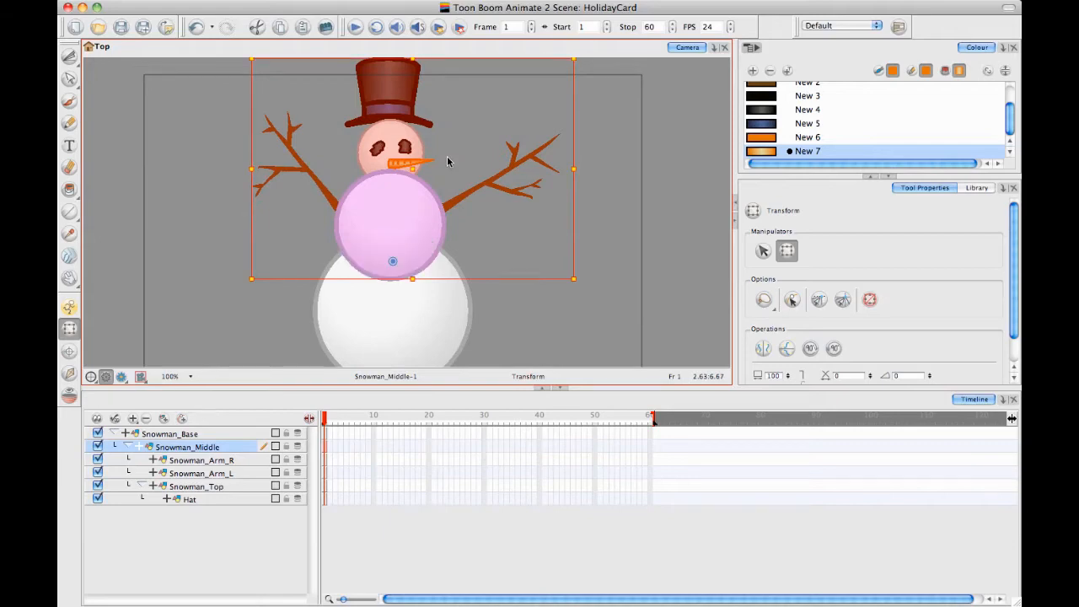
# Nudge Snowman_Top forward so the head sits in front of Snowman_Middle
pyautogui.click(510, 249)
pyautogui.click(389, 142)
pyautogui.press('space')
pyautogui.moveTo(542, 191); pyautogui.dragTo(539, 189)
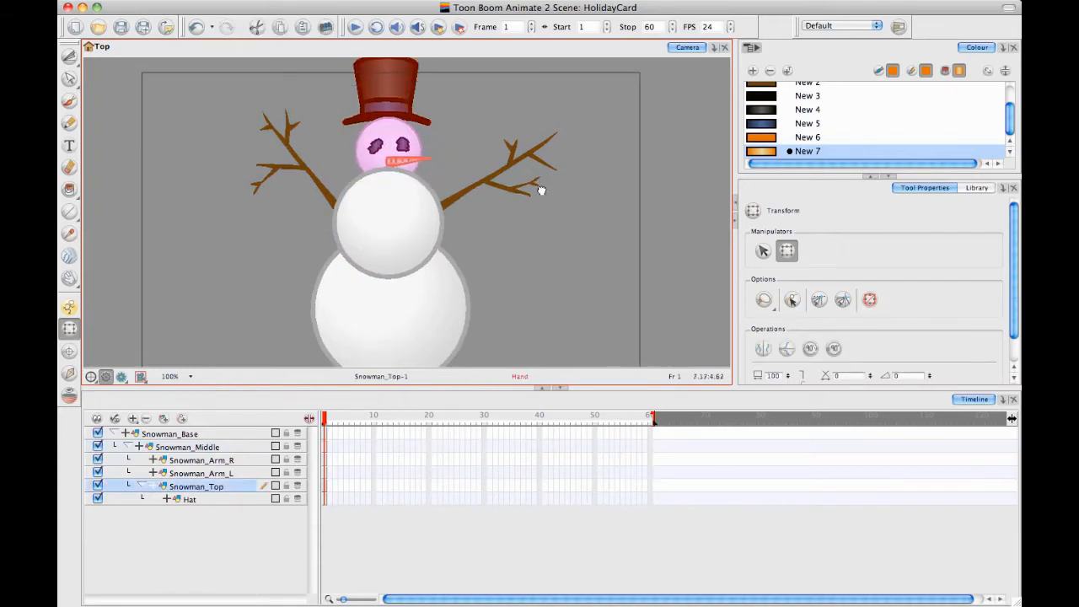
pyautogui.hotkey('alt', 'Down')
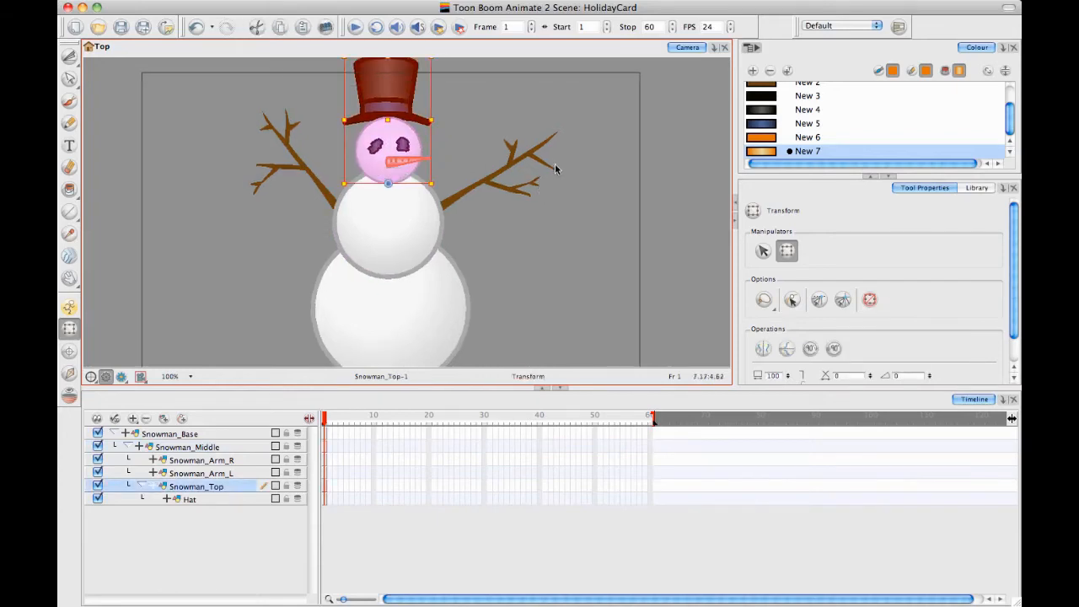
pyautogui.click(643, 309)
pyautogui.click(381, 66)
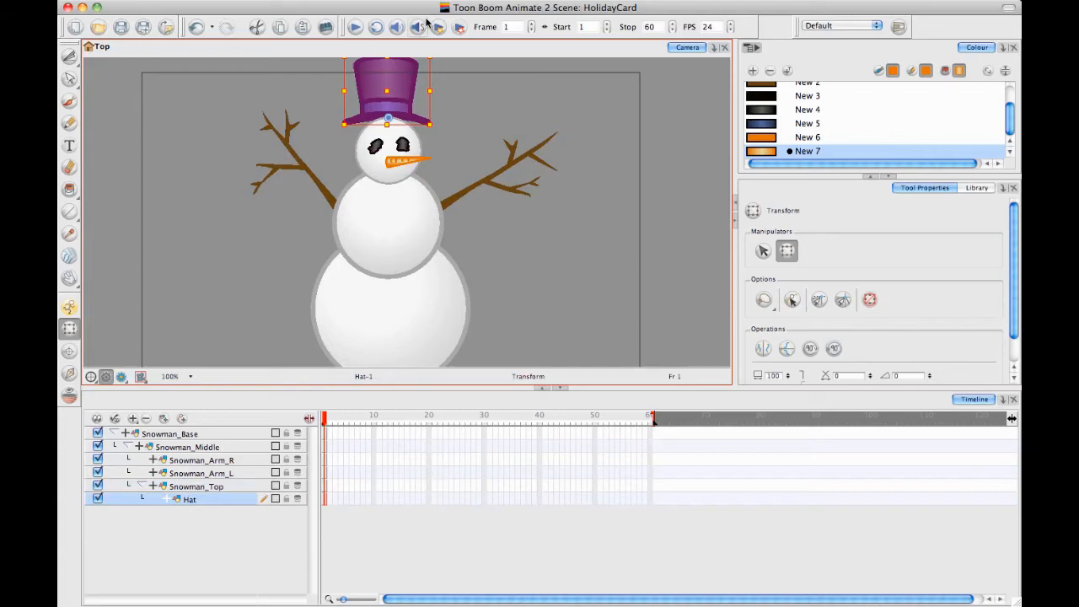
pyautogui.click(485, 59)
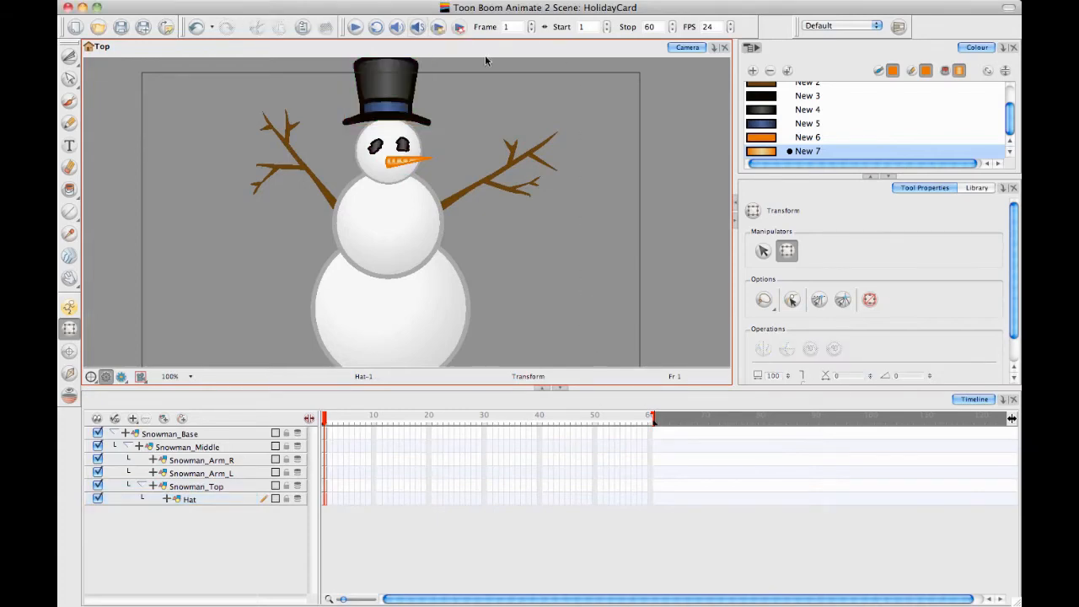
# Bring Snowman_Arm_L and Snowman_Arm_R forward so both arms sit in front of the middle snowball
pyautogui.click(310, 175)
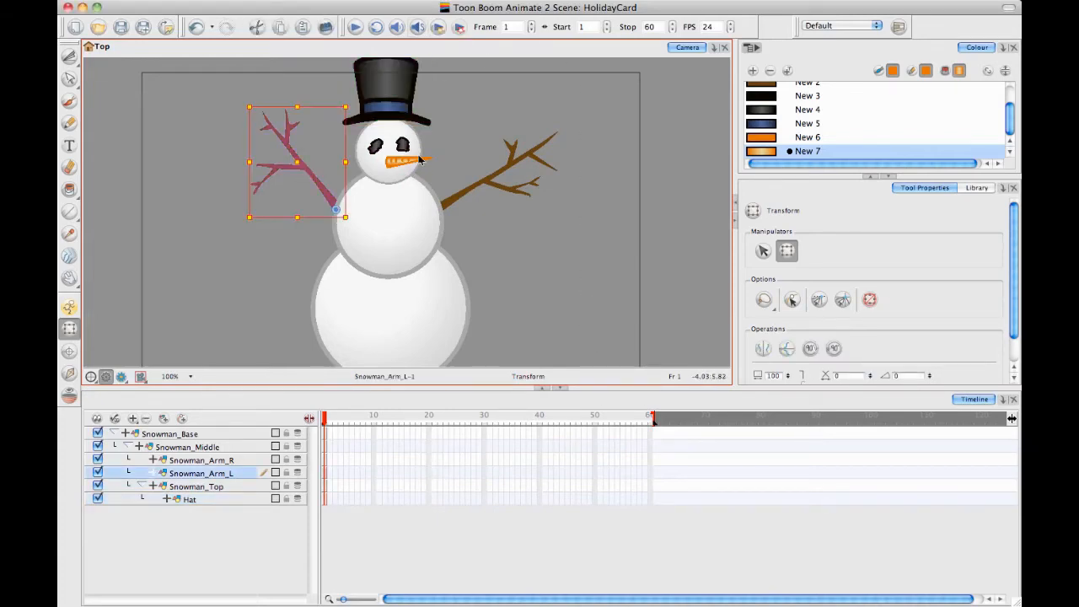
pyautogui.click(485, 211)
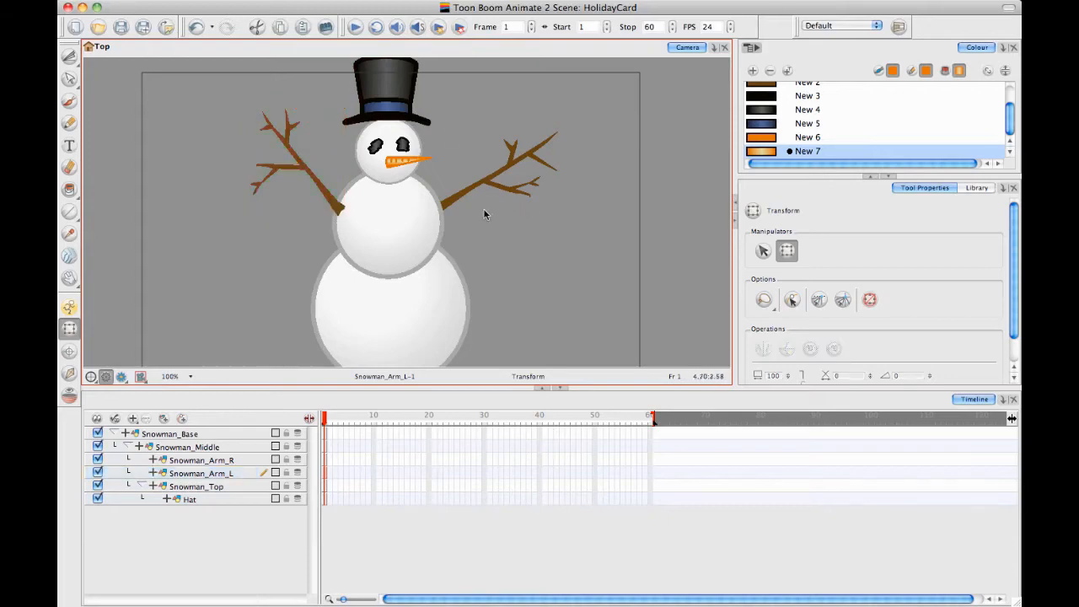
pyautogui.click(493, 183)
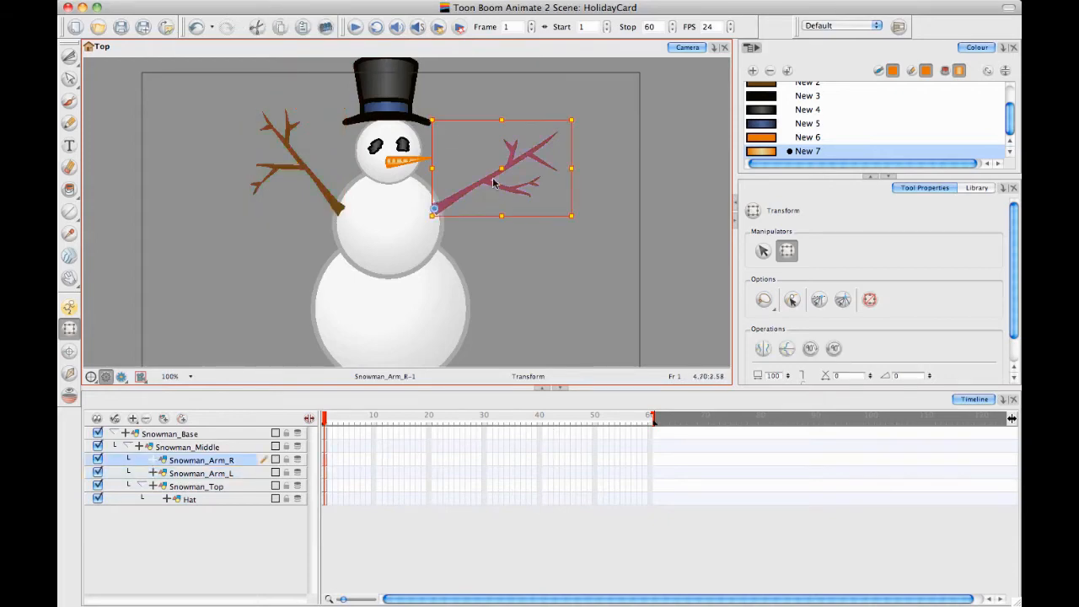
pyautogui.click(548, 266)
pyautogui.moveTo(542, 231); pyautogui.dragTo(550, 243)
pyautogui.press('2')
pyautogui.press('2')
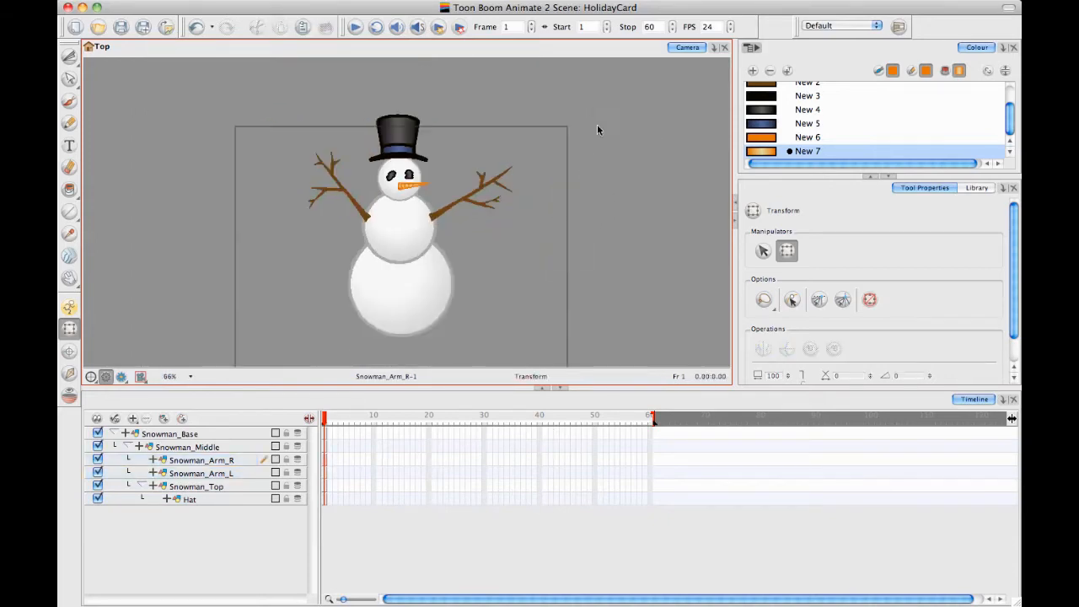
# Collapse the Snowman_Base hierarchy, extend its exposure to frame 60 and return to frame 1
pyautogui.moveTo(323, 420); pyautogui.dragTo(304, 425)
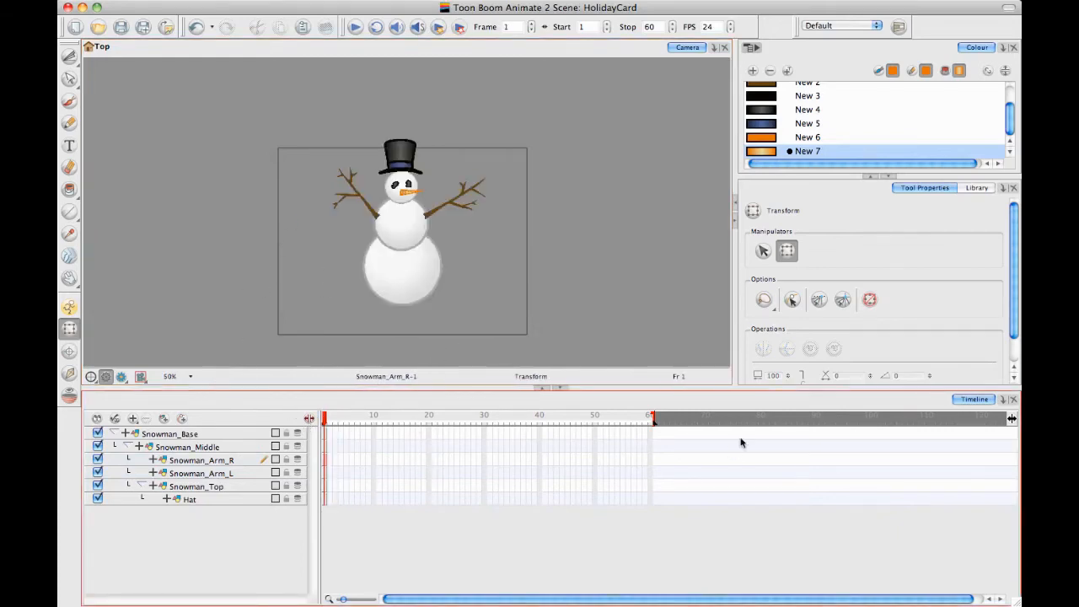
pyautogui.click(110, 431)
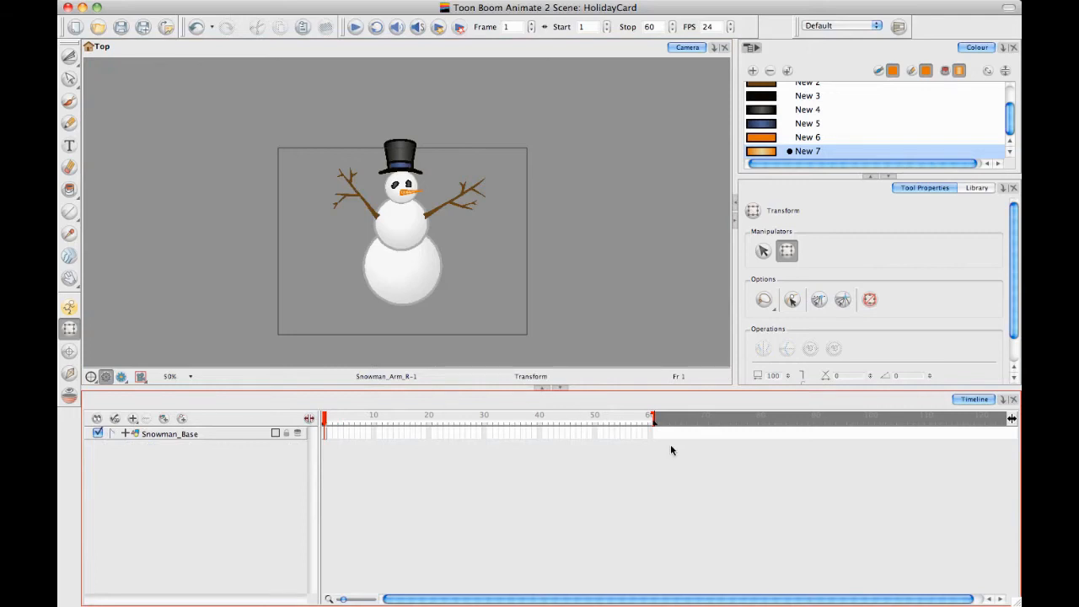
pyautogui.click(651, 432)
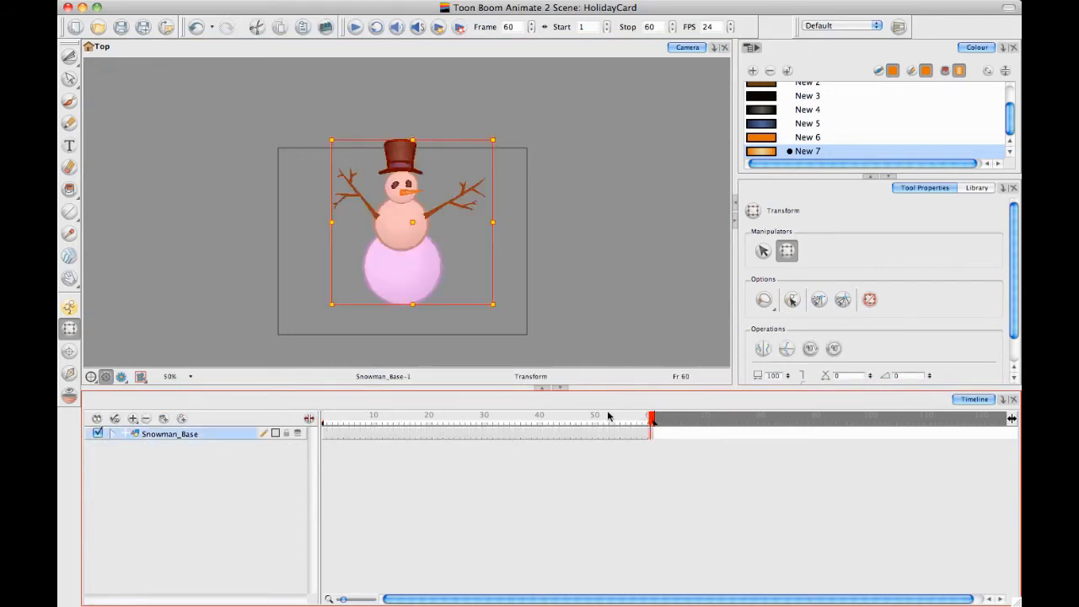
pyautogui.moveTo(651, 419); pyautogui.dragTo(323, 419)
pyautogui.click(548, 265)
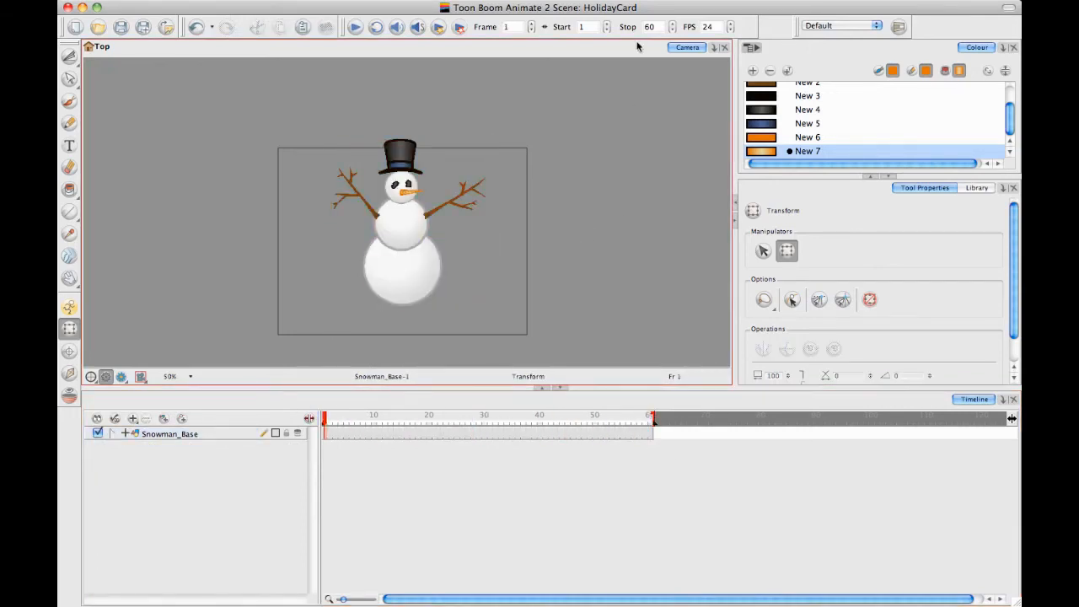
# Select the collapsed Snowman_Base layer and turn on Animate mode
pyautogui.click(227, 433)
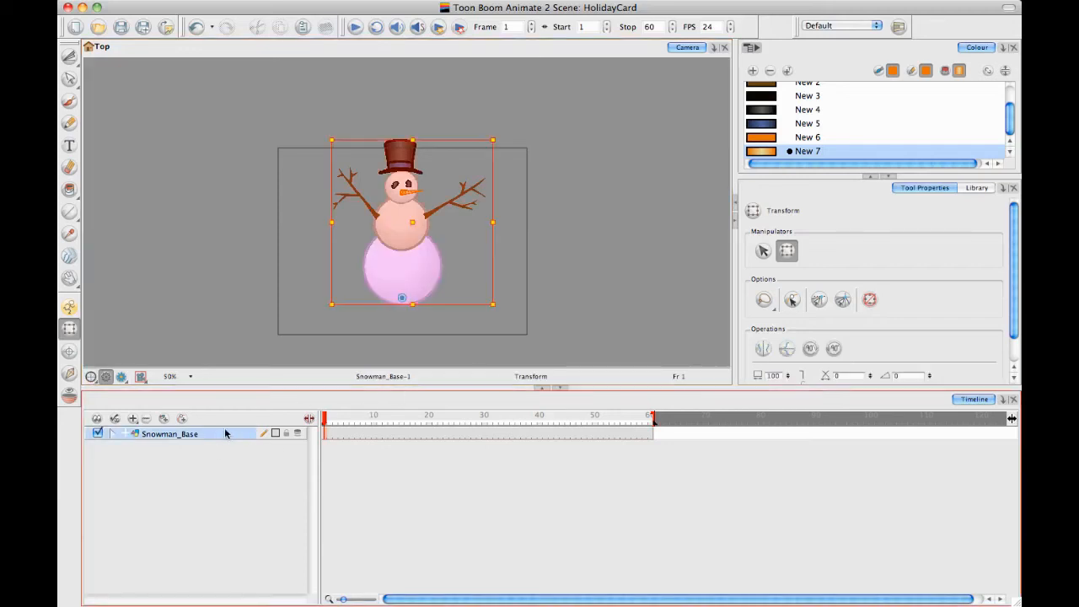
pyautogui.click(69, 307)
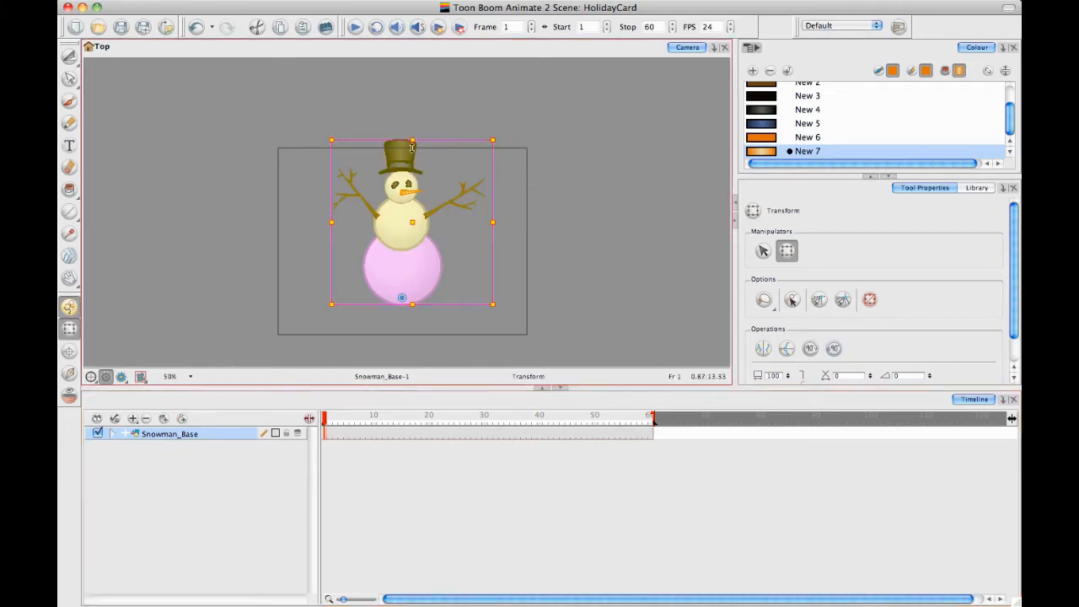
# Try squashing the whole snowman vertically from the top of its bounding box
pyautogui.moveTo(412, 146)
pyautogui.mouseDown()
pyautogui.moveTo(413, 182)
pyautogui.moveTo(415, 160)
pyautogui.mouseUp()
pyautogui.press('super+z')
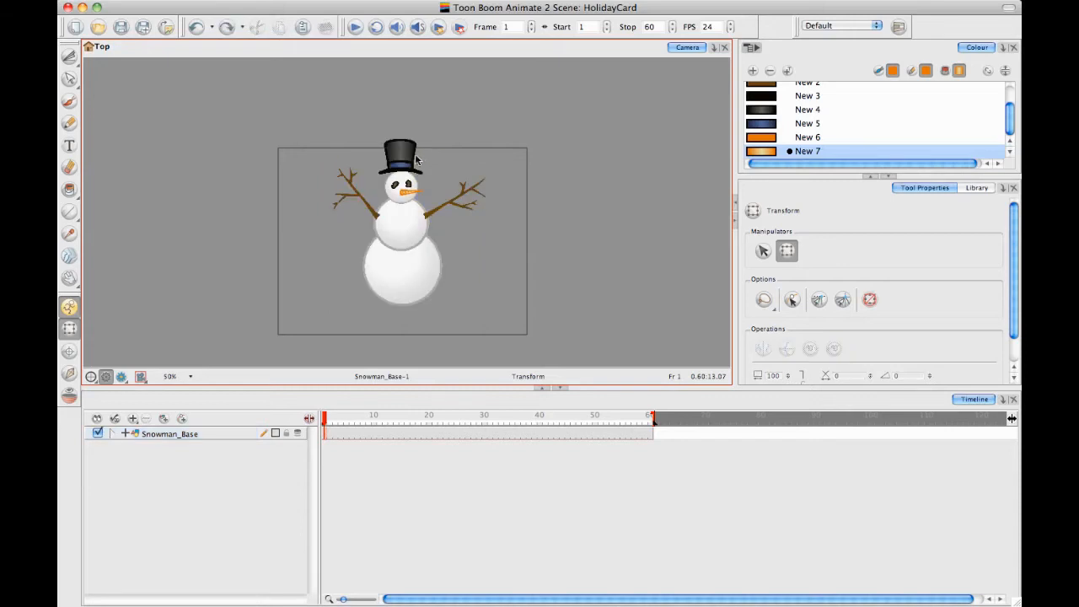
pyautogui.click(251, 434)
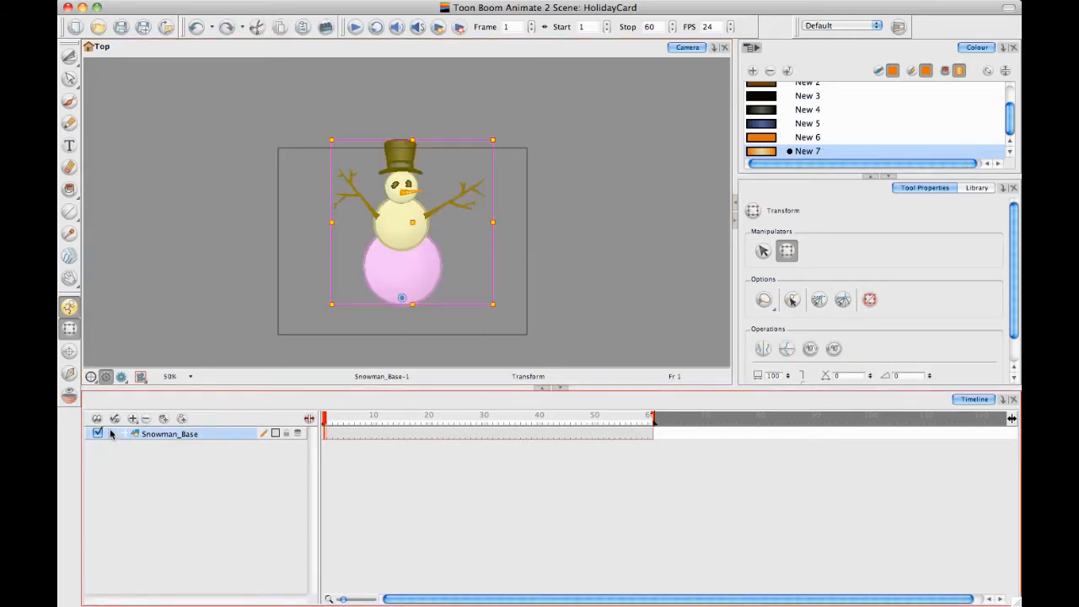
pyautogui.click(113, 433)
pyautogui.click(112, 433)
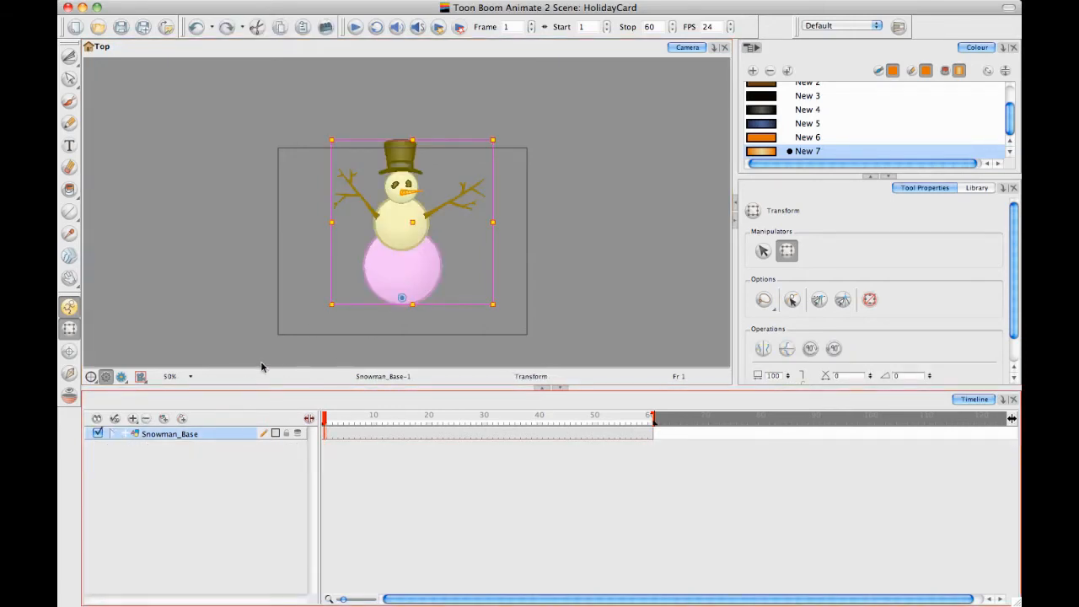
pyautogui.click(378, 290)
pyautogui.click(422, 261)
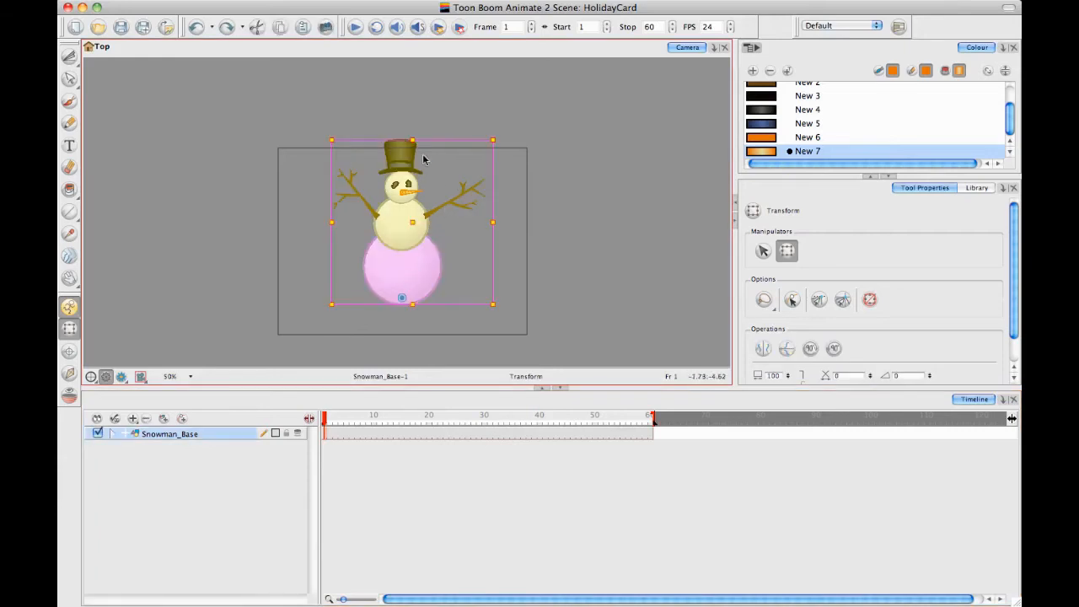
pyautogui.moveTo(413, 138); pyautogui.dragTo(413, 160)
pyautogui.press('super+z')
# Scale the whole snowman down proportionally to about two thirds of its size on frame 1
pyautogui.moveTo(330, 138); pyautogui.dragTo(368, 189)
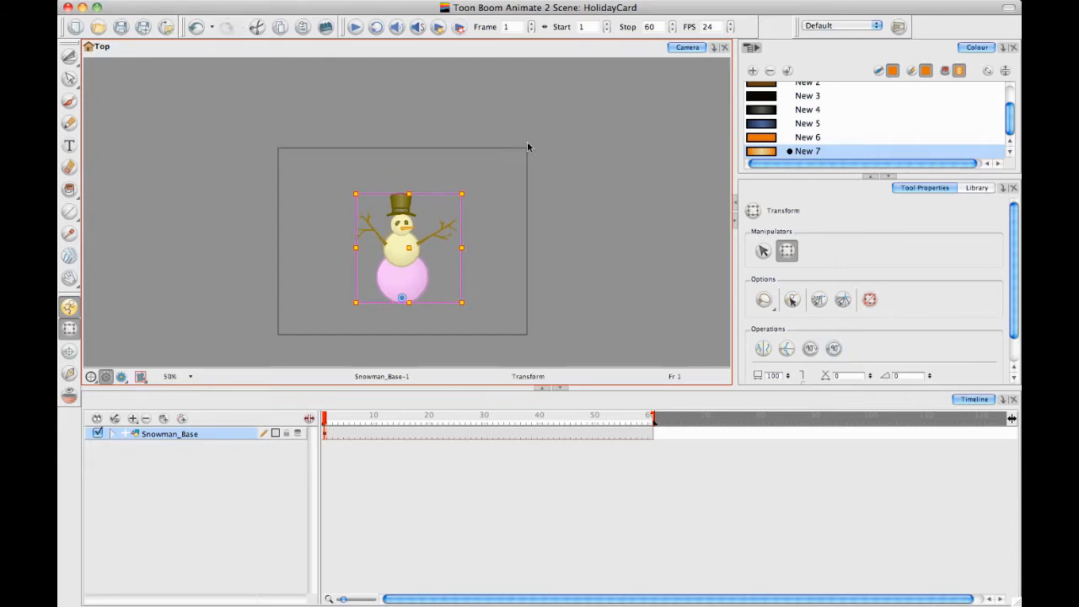
pyautogui.click(338, 445)
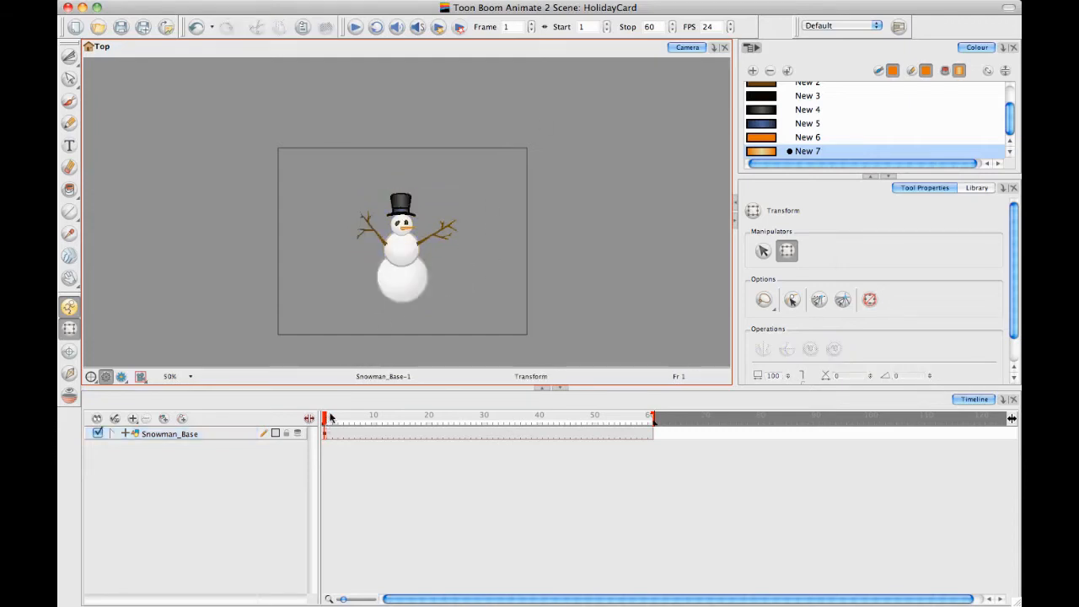
# Squash the whole snowman vertically on frame 1, and pose it stretched taller and rotated to lean left on frame 6
pyautogui.click(398, 220)
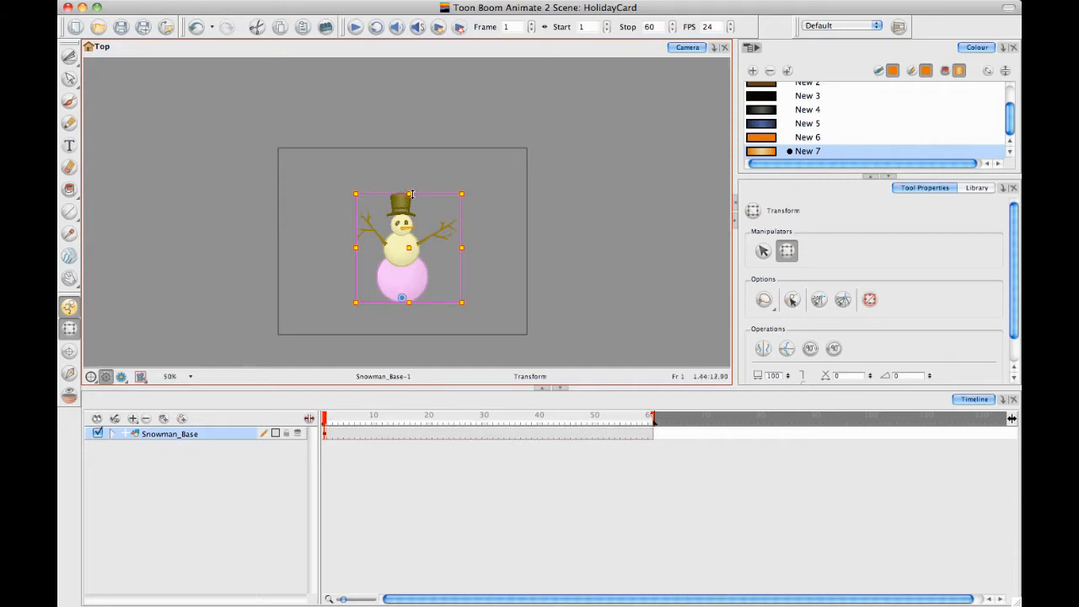
pyautogui.moveTo(408, 197); pyautogui.dragTo(408, 212)
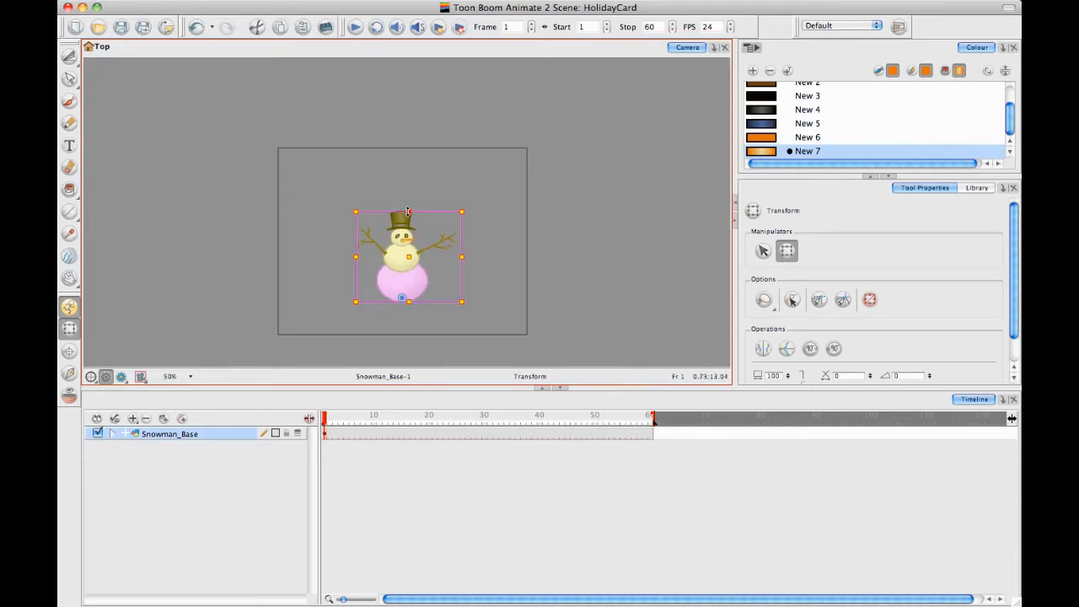
pyautogui.moveTo(324, 418); pyautogui.dragTo(351, 418)
pyautogui.moveTo(408, 212); pyautogui.dragTo(358, 187)
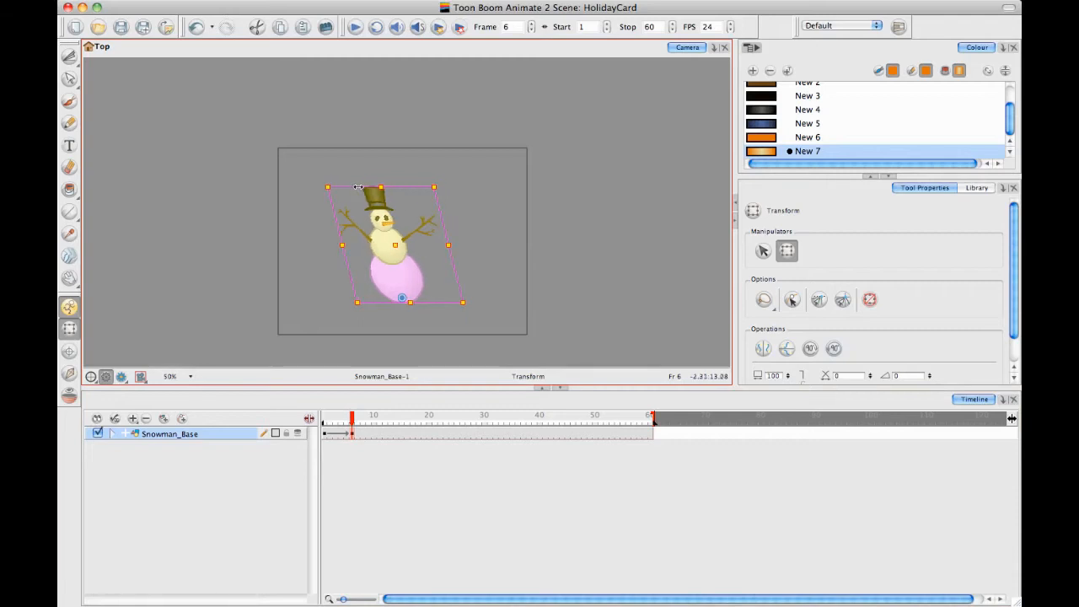
pyautogui.press('super+z')
pyautogui.click(405, 288)
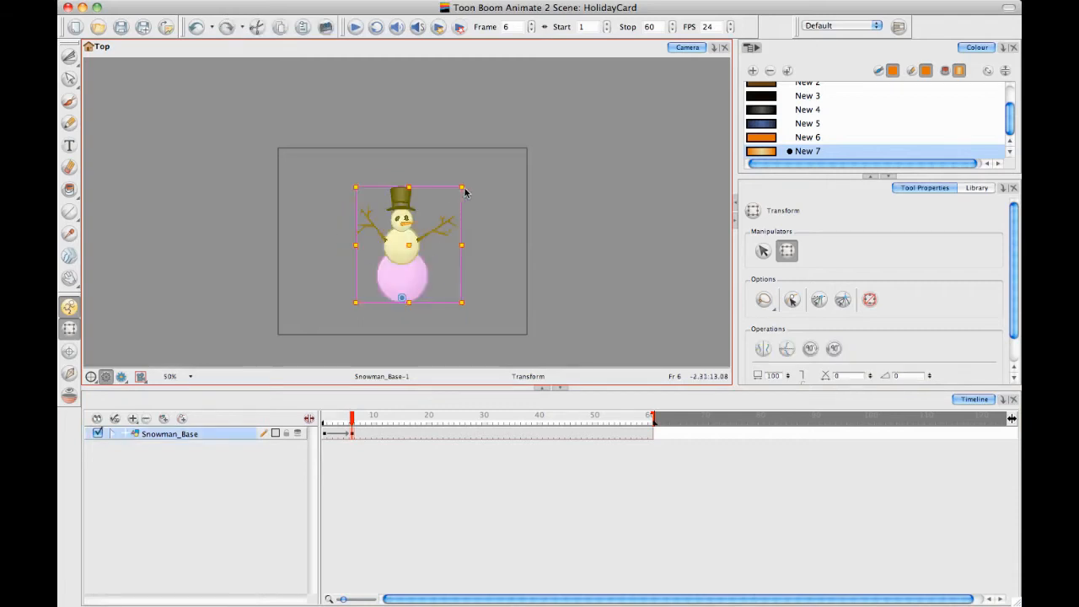
pyautogui.moveTo(469, 183); pyautogui.dragTo(424, 184)
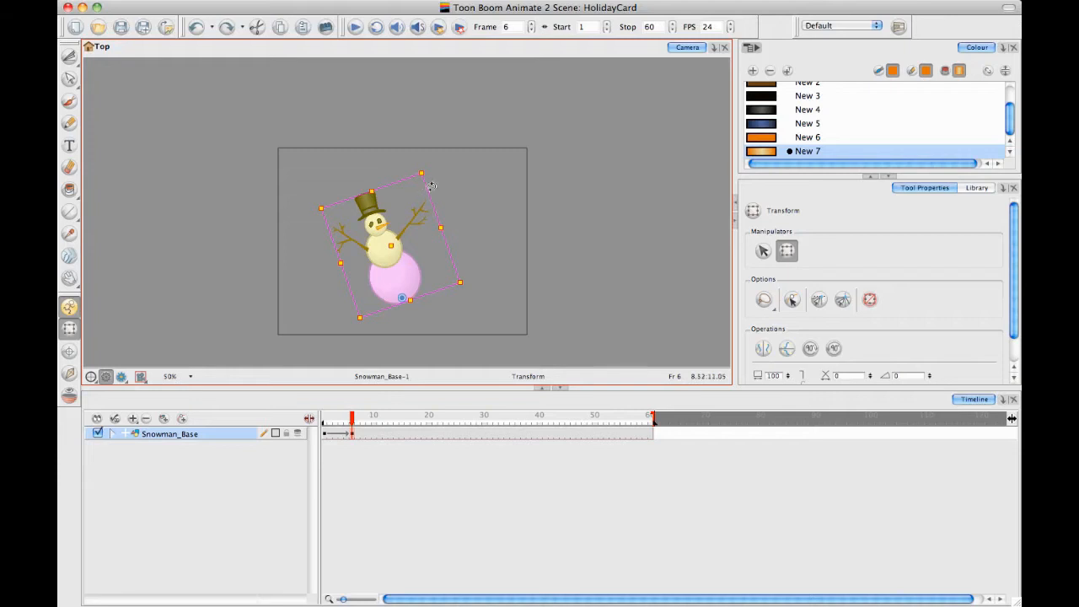
# On frame 10, rotate the snowman back upright and squash it vertically
pyautogui.moveTo(351, 419); pyautogui.dragTo(376, 421)
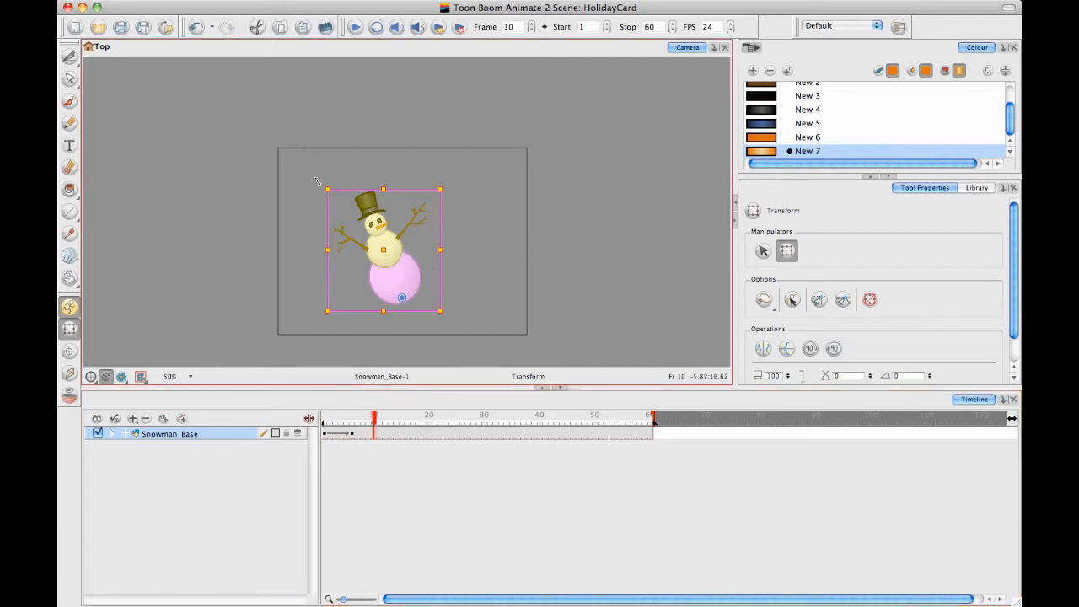
pyautogui.moveTo(313, 183); pyautogui.dragTo(406, 201)
pyautogui.hotkey('ctrl', 'z')
pyautogui.click(400, 200)
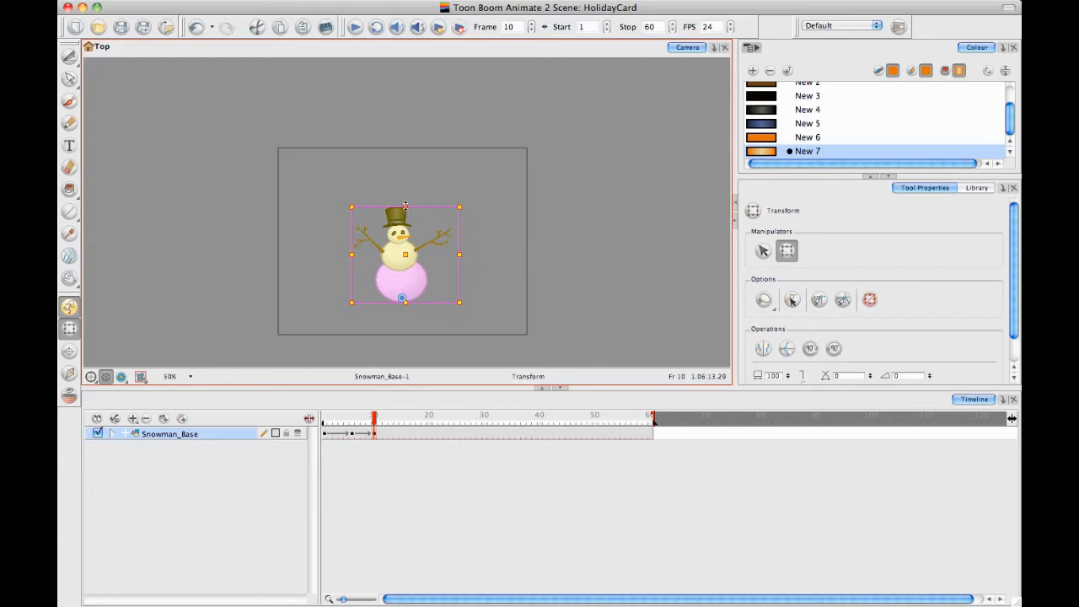
# On frame 14, rotate the snowman to lean right and stretch it taller
pyautogui.click(367, 421)
pyautogui.moveTo(364, 424); pyautogui.dragTo(396, 424)
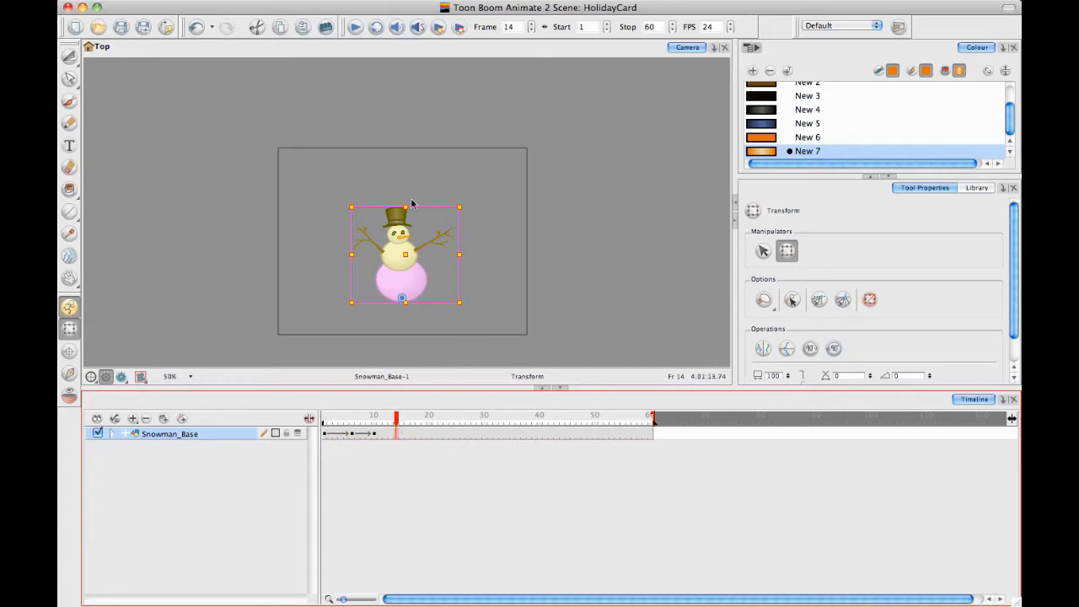
pyautogui.moveTo(344, 203); pyautogui.dragTo(376, 187)
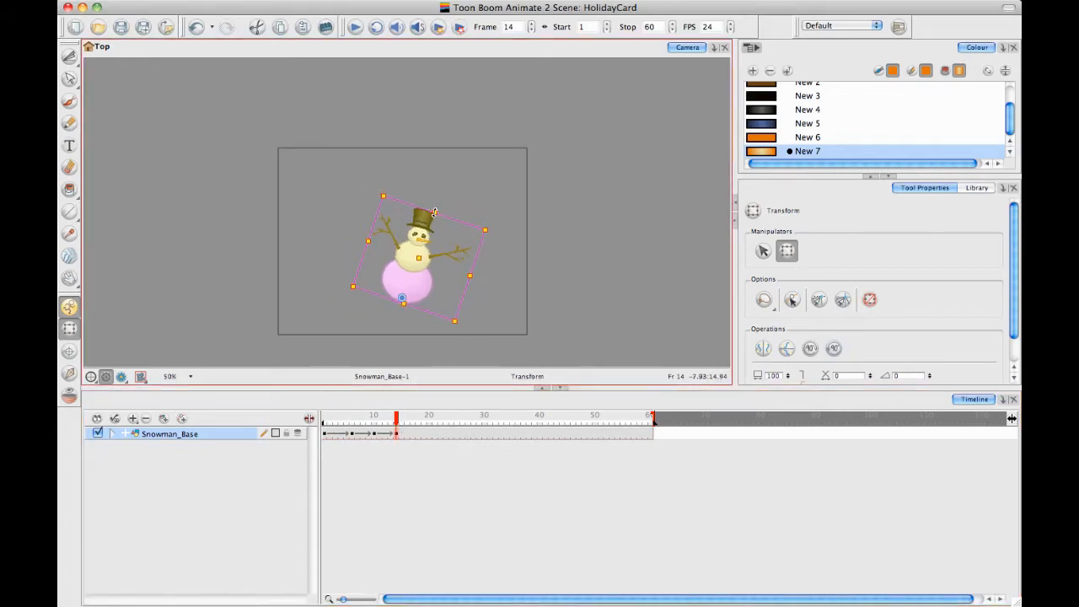
pyautogui.moveTo(438, 207); pyautogui.dragTo(449, 199)
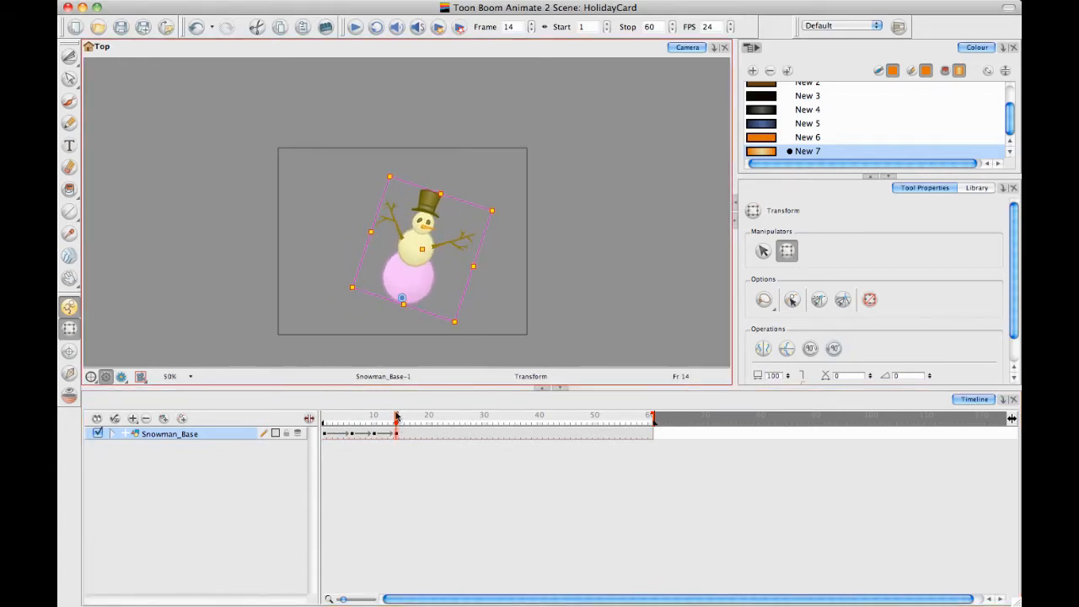
# On frame 17, rotate the snowman back upright and squash it down vertically to match its frame 1 pose
pyautogui.moveTo(396, 416); pyautogui.dragTo(412, 417)
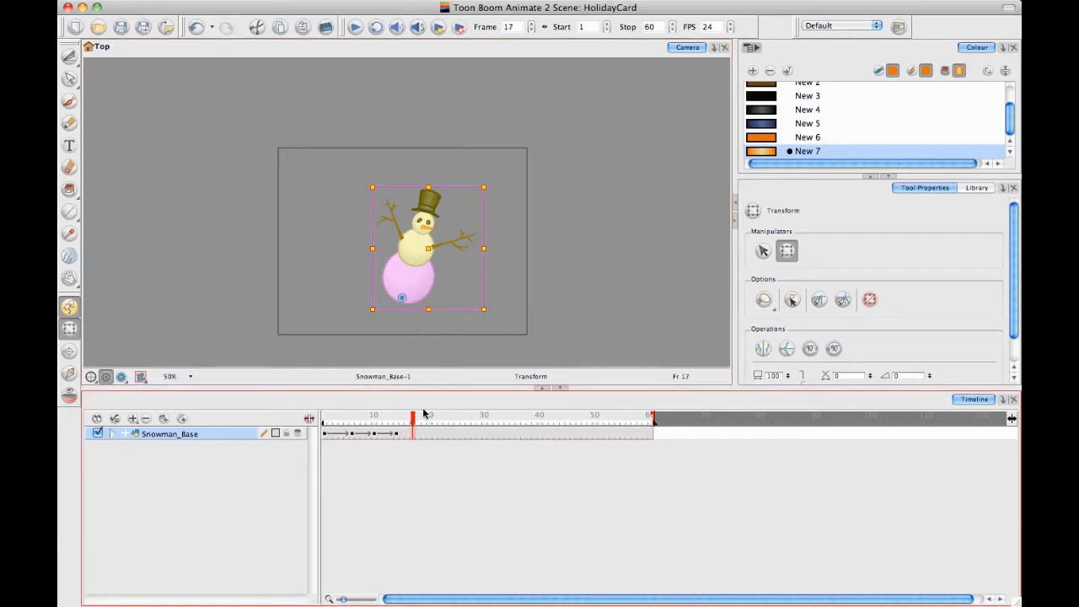
pyautogui.moveTo(497, 181); pyautogui.dragTo(455, 165)
pyautogui.click(448, 259)
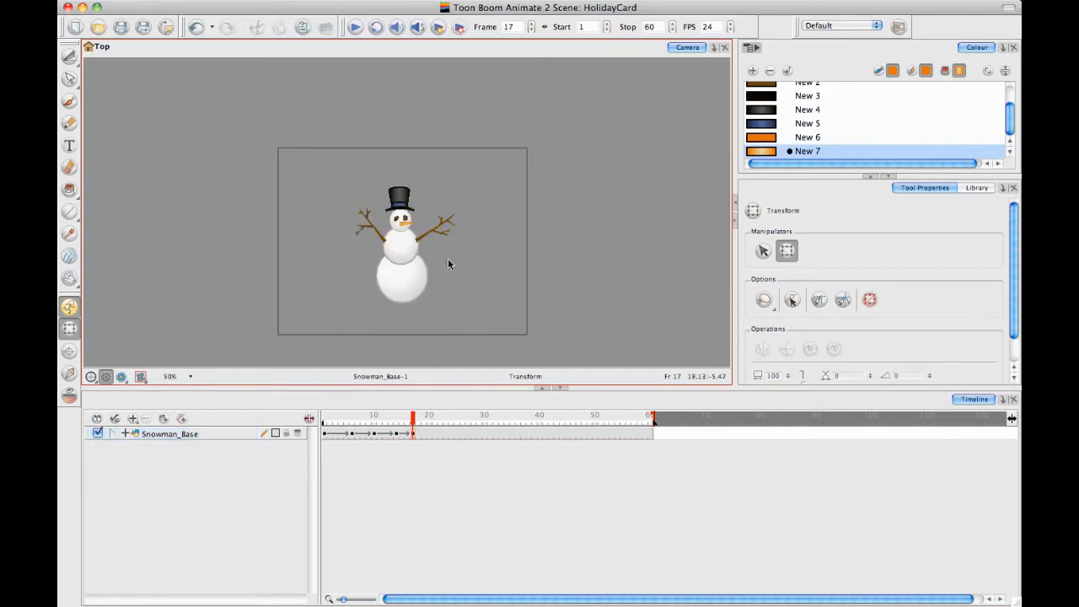
pyautogui.click(416, 251)
pyautogui.moveTo(408, 187); pyautogui.dragTo(408, 202)
# Play back the snowman animation from frame 1 and return to the first frame
pyautogui.moveTo(411, 420); pyautogui.dragTo(267, 417)
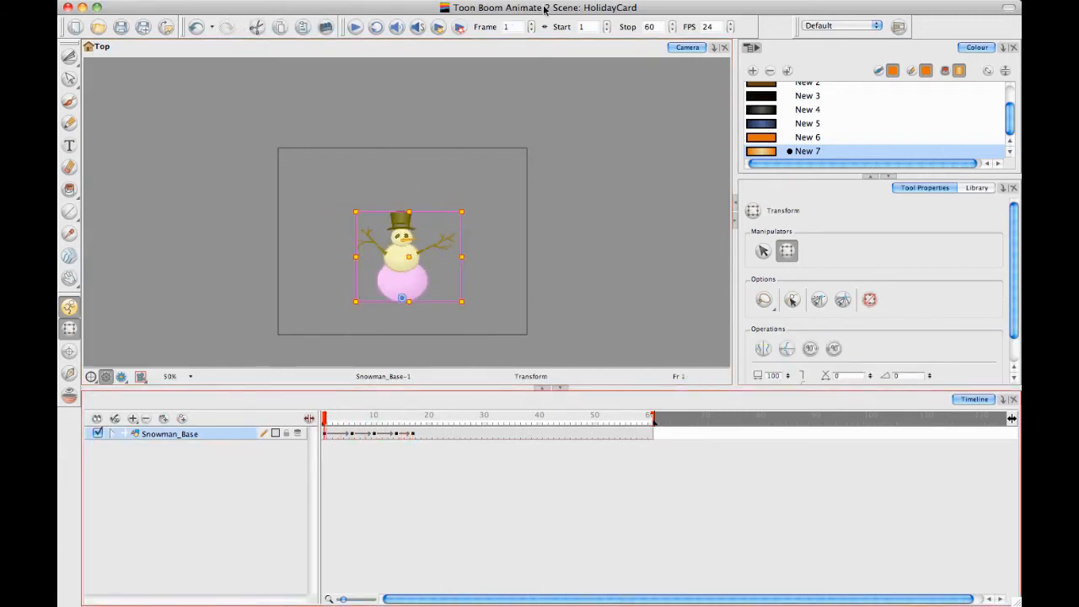
pyautogui.click(356, 27)
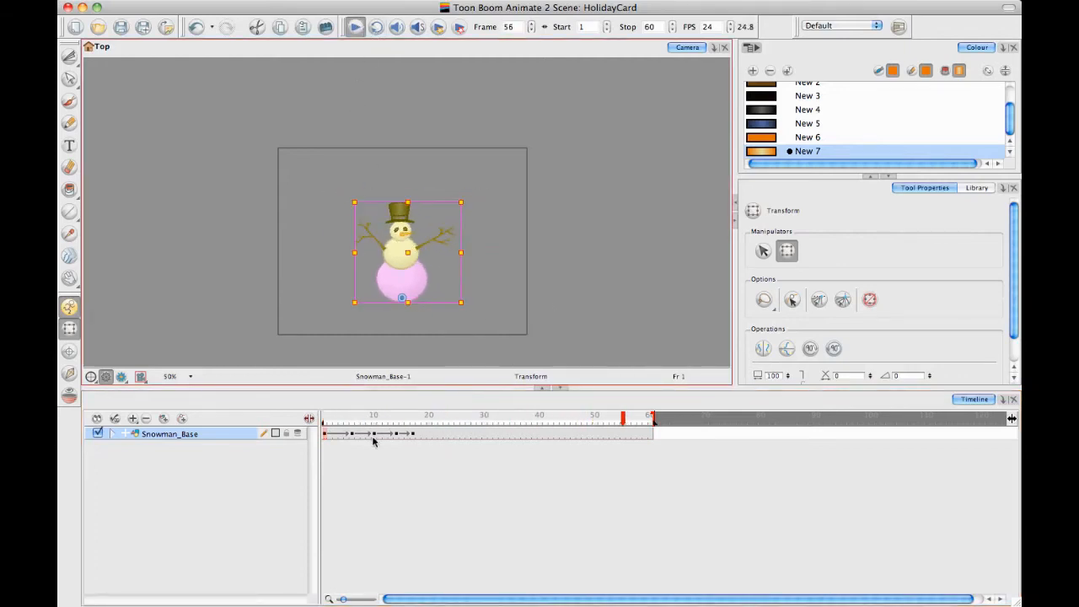
pyautogui.click(322, 439)
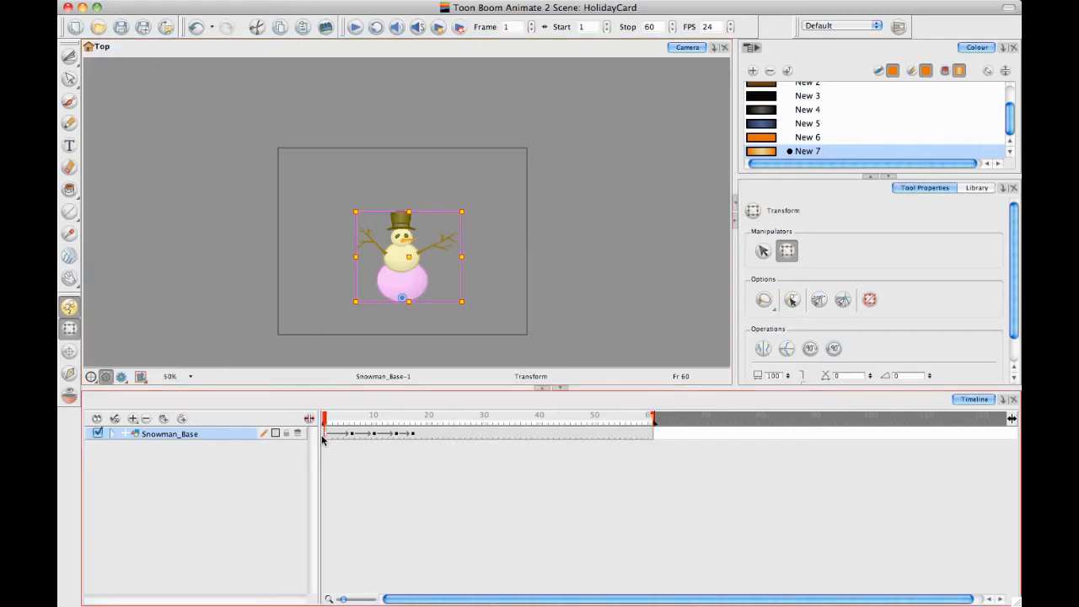
# Retime the Snowman_Base keyframes by moving the one on frame 17 to frame 20 and the one on frame 14 to frame 15
pyautogui.click(412, 435)
pyautogui.moveTo(411, 418); pyautogui.dragTo(391, 419)
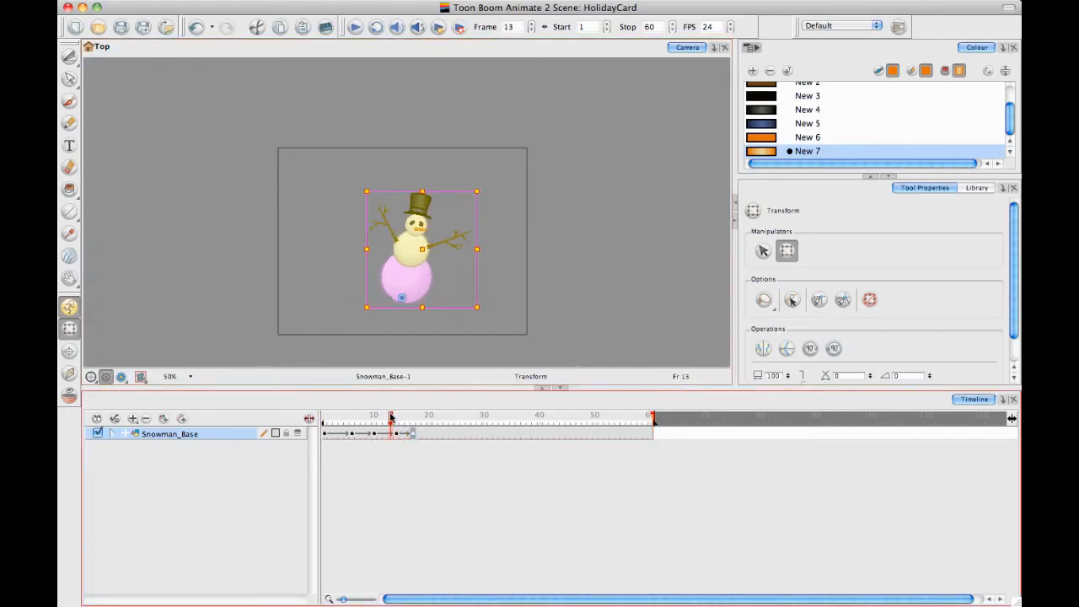
pyautogui.click(429, 433)
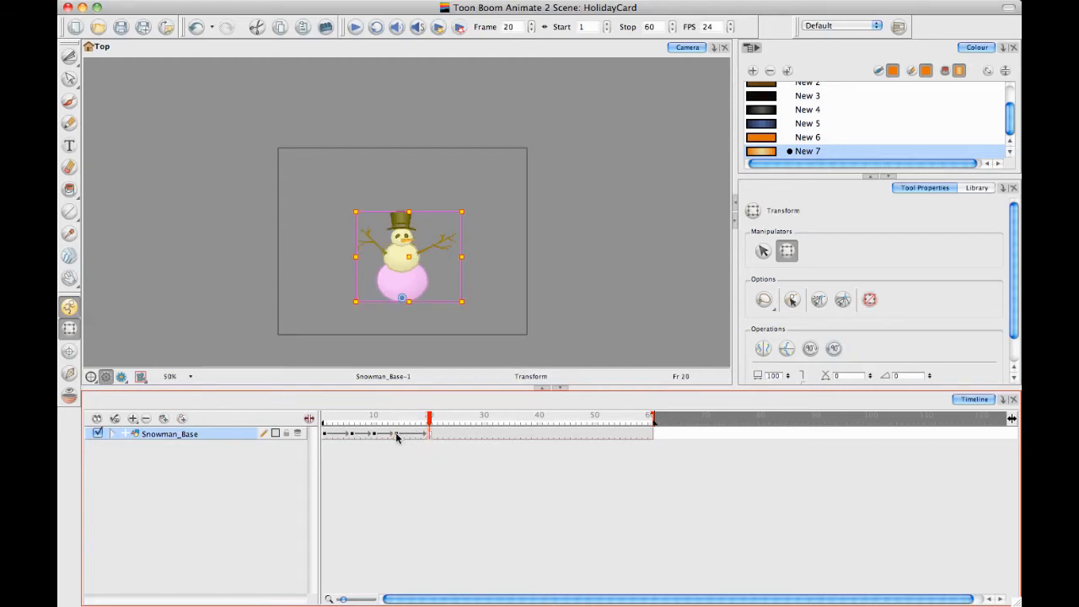
pyautogui.click(401, 435)
pyautogui.click(396, 435)
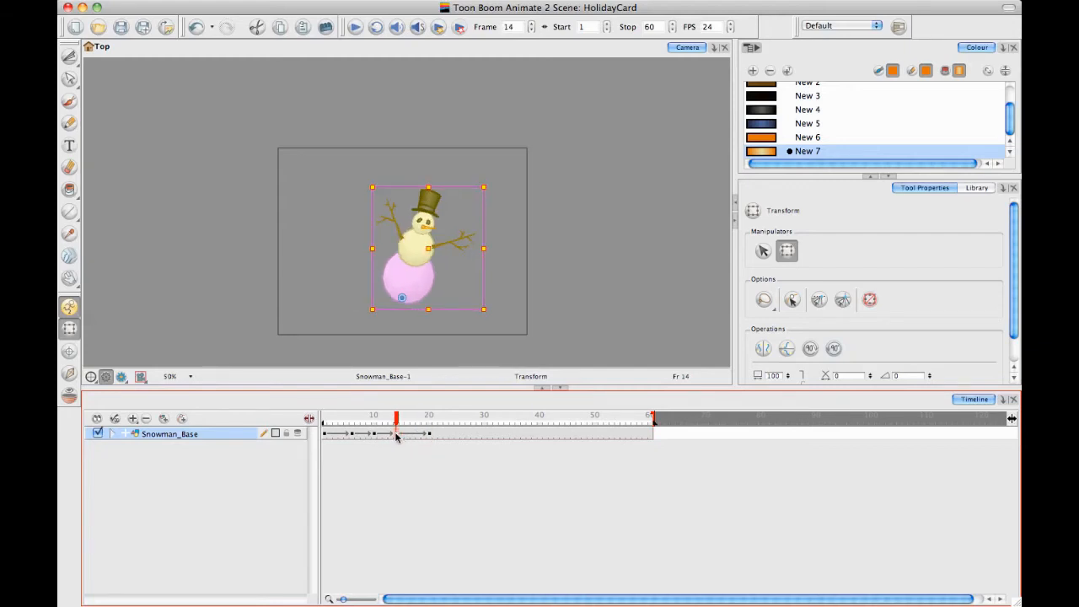
pyautogui.click(379, 465)
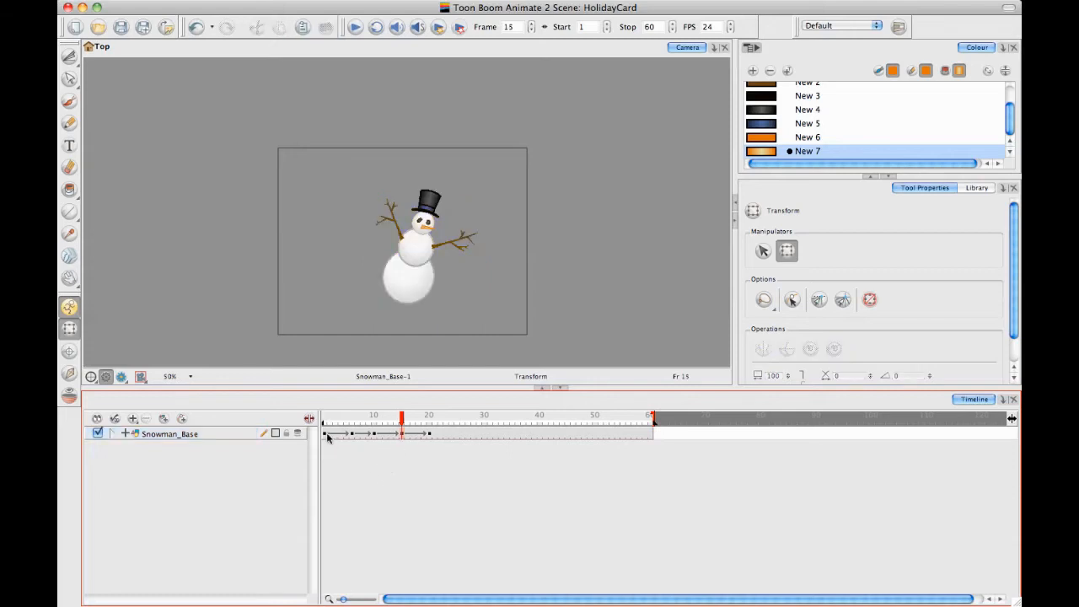
# Select frames 1 to 20 of the Snowman_Base layer in the timeline
pyautogui.moveTo(329, 434); pyautogui.dragTo(380, 458)
pyautogui.click(380, 457)
pyautogui.moveTo(326, 434); pyautogui.dragTo(424, 437)
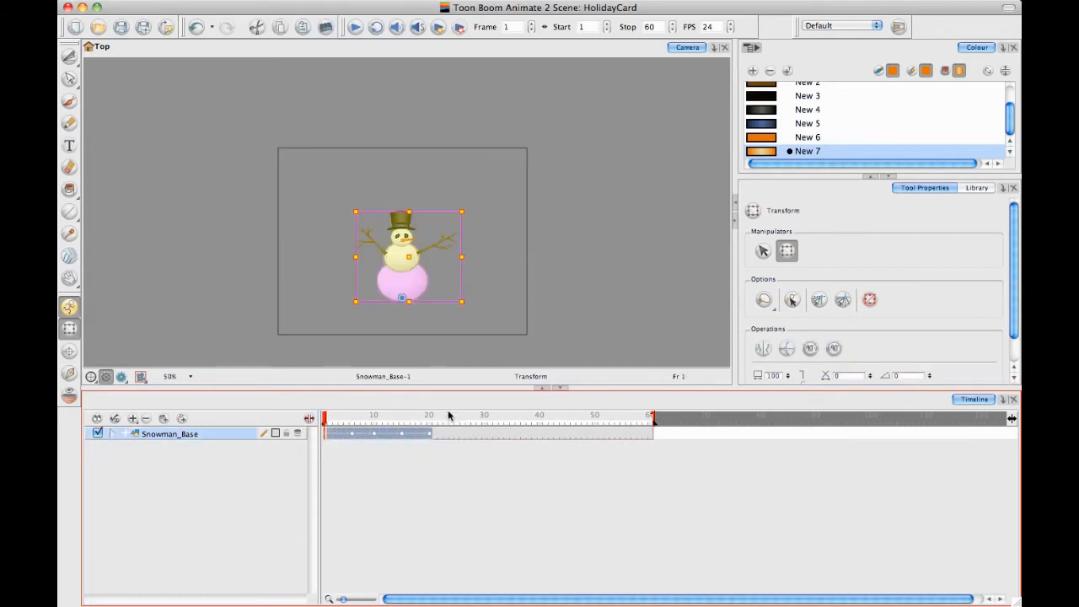
# Try to create a cycle of 4 repetitions from the selected frames
pyautogui.rightClick(414, 441)
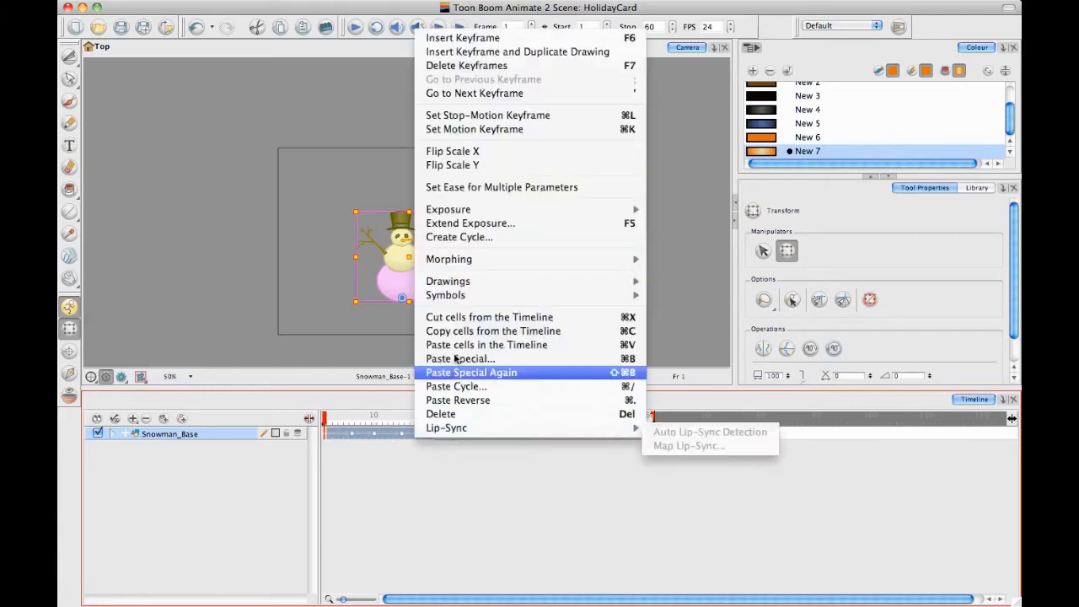
pyautogui.click(497, 238)
pyautogui.write('4')
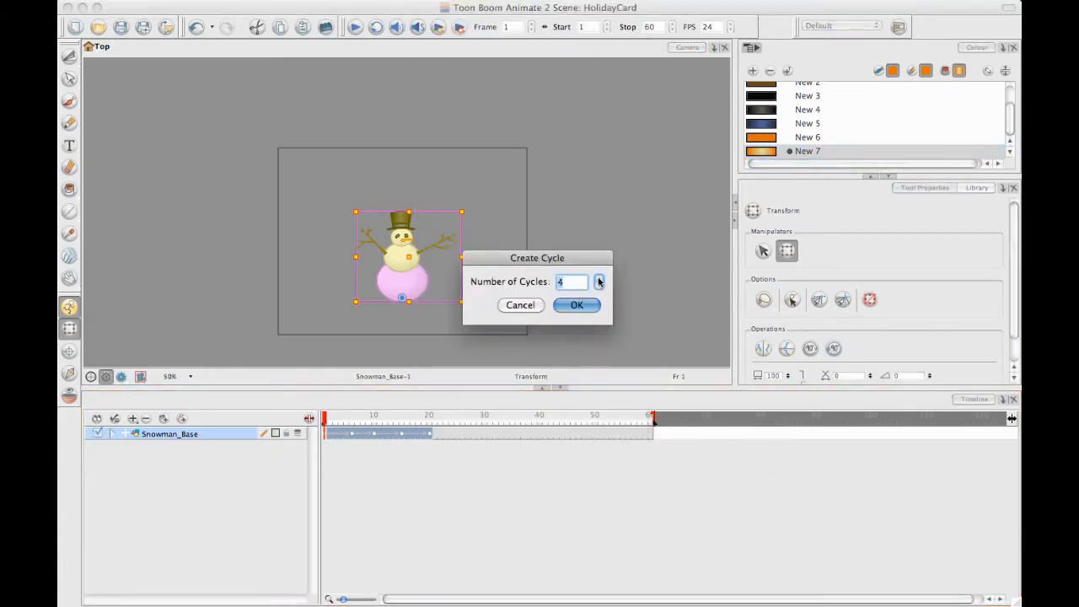
pyautogui.click(576, 305)
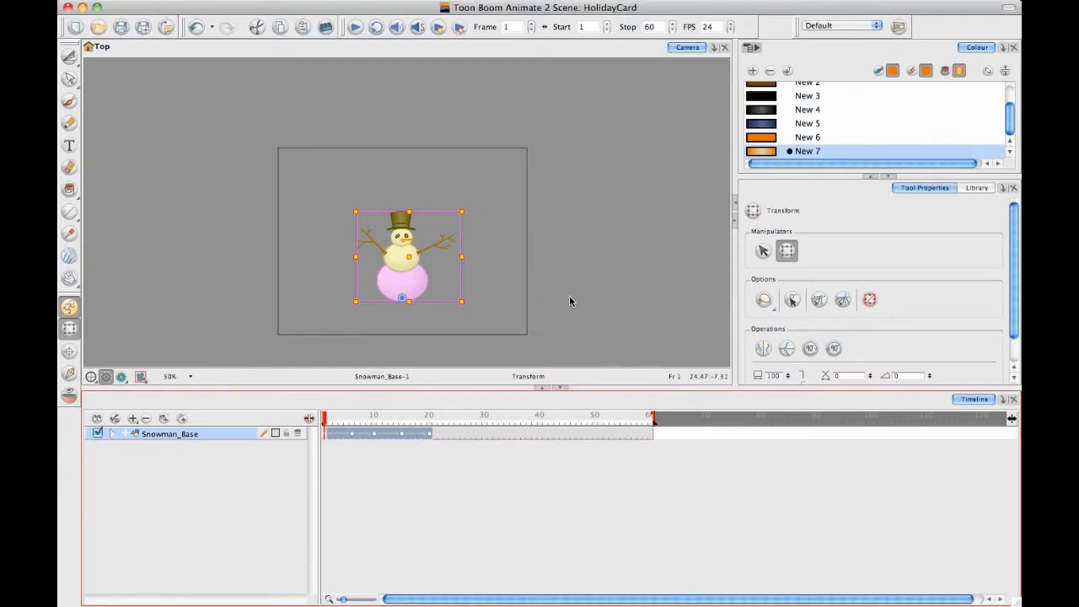
# Use Paste Cycle on the selected frames with 3 cycles of type Normal (forward), and deselect the snowman
pyautogui.rightClick(375, 435)
pyautogui.moveTo(438, 253)
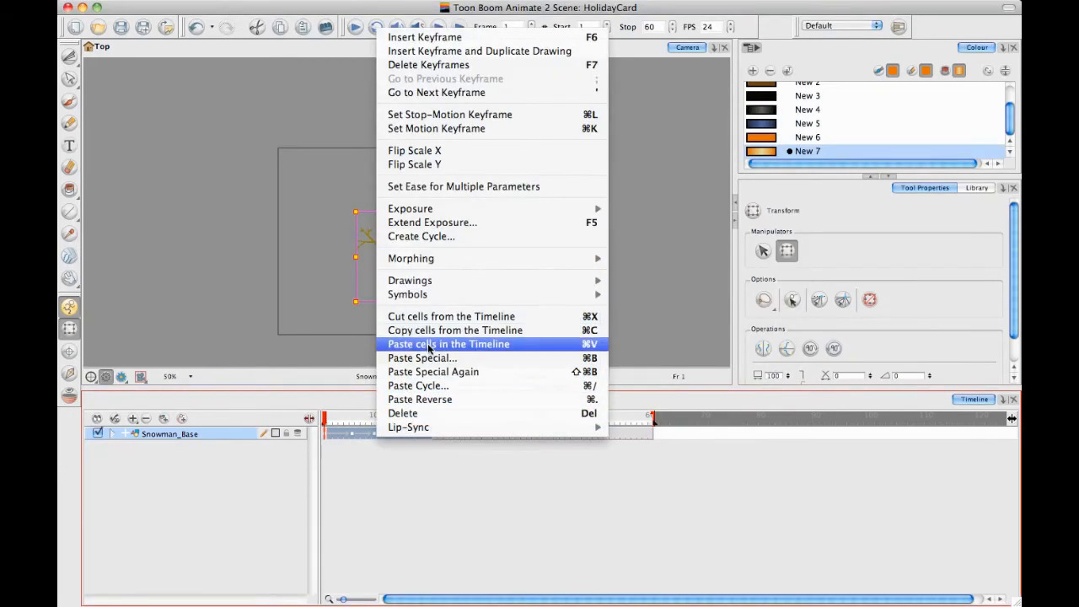
pyautogui.click(418, 385)
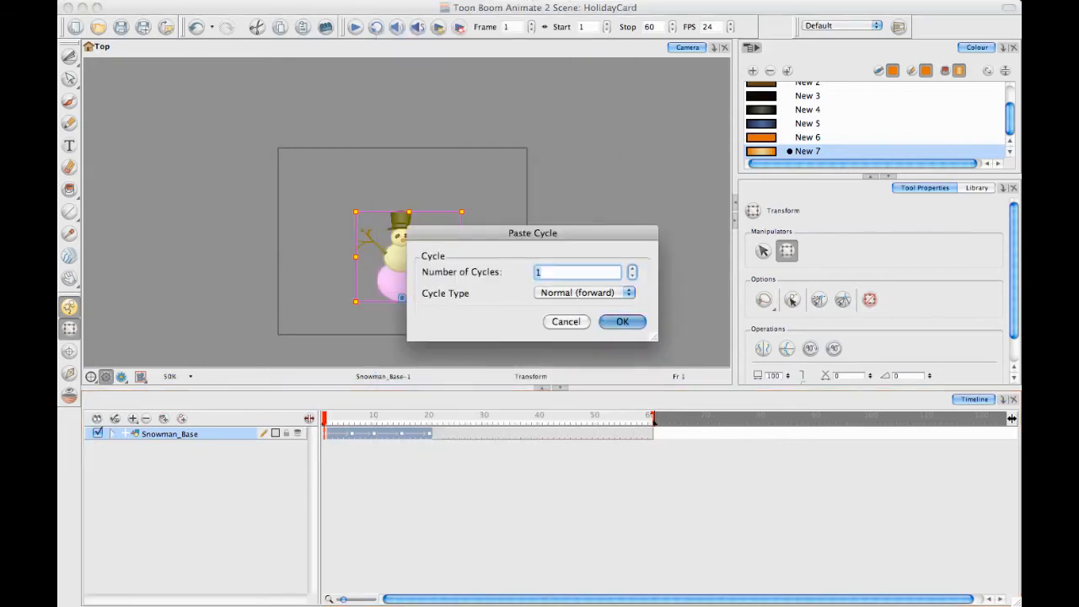
pyautogui.click(632, 269)
pyautogui.click(631, 269)
pyautogui.click(622, 322)
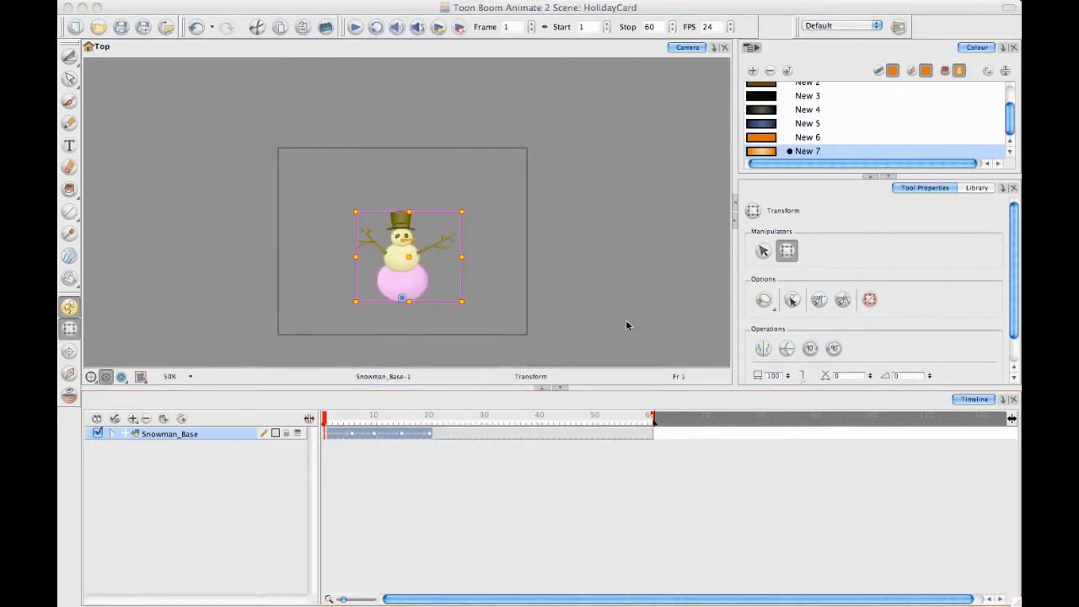
pyautogui.click(604, 272)
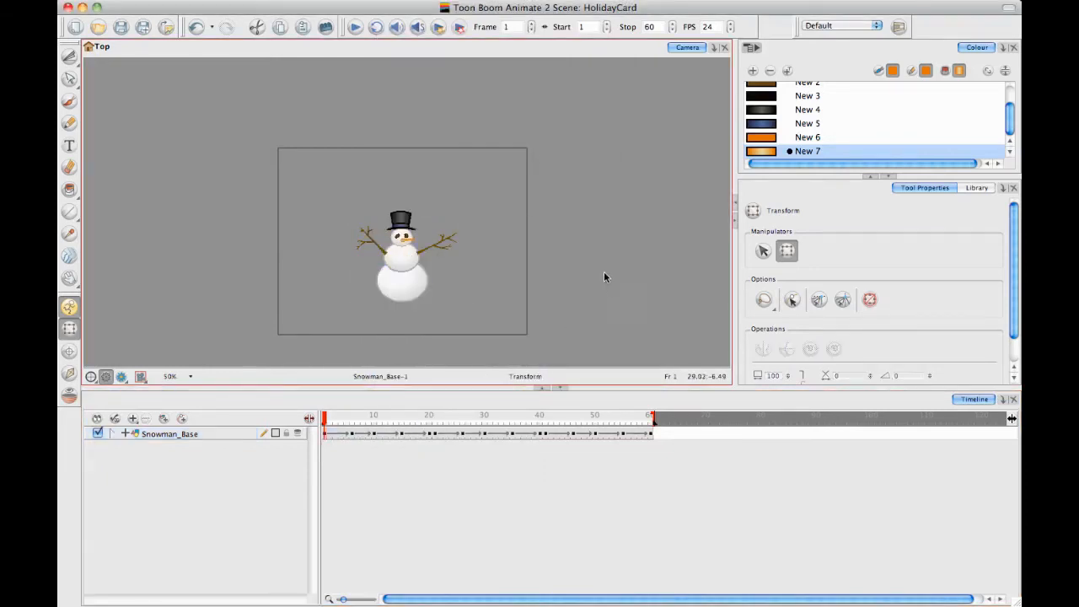
# Play back the full 60-frame cycled animation twice to check the snowman's motion
pyautogui.click(356, 28)
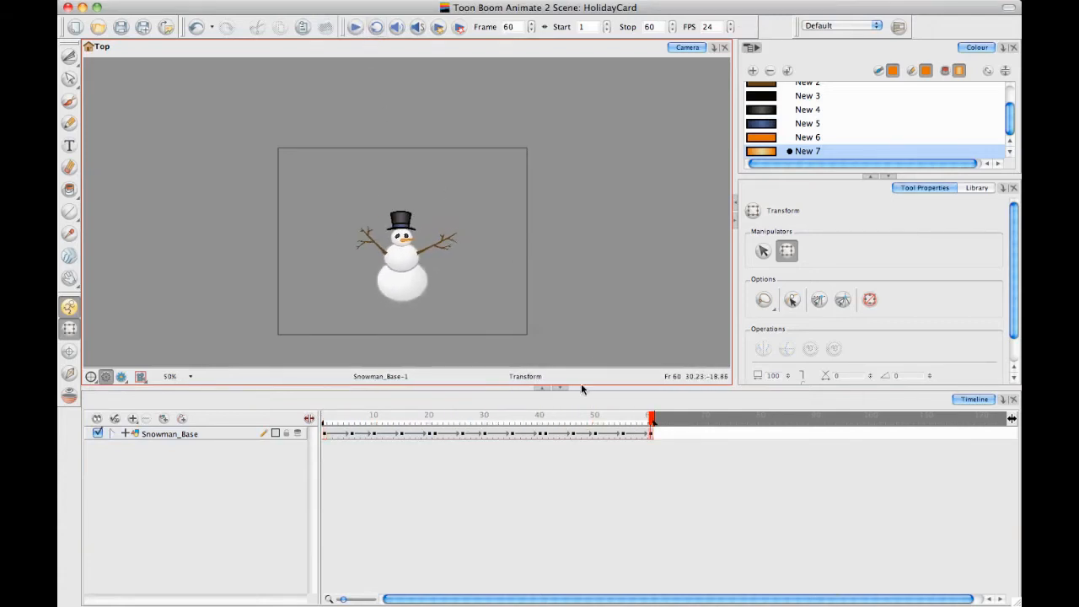
pyautogui.click(481, 486)
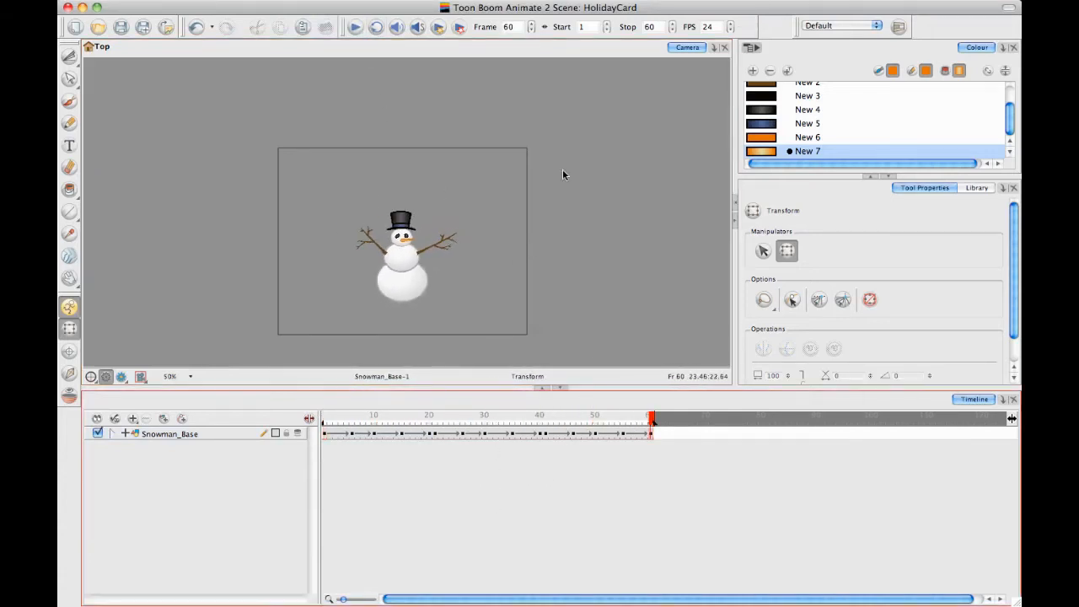
pyautogui.click(355, 28)
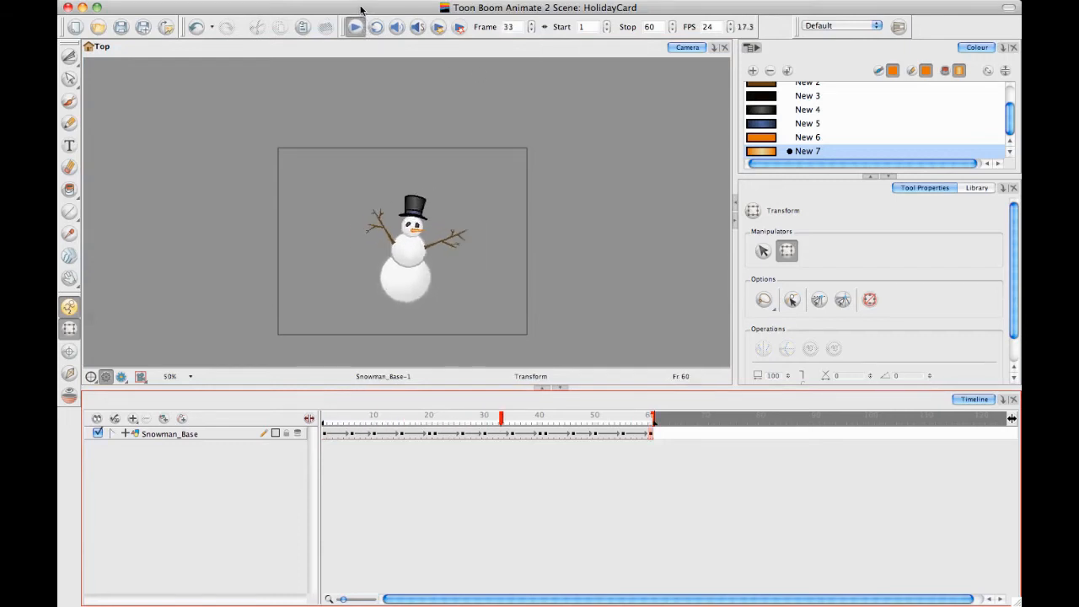
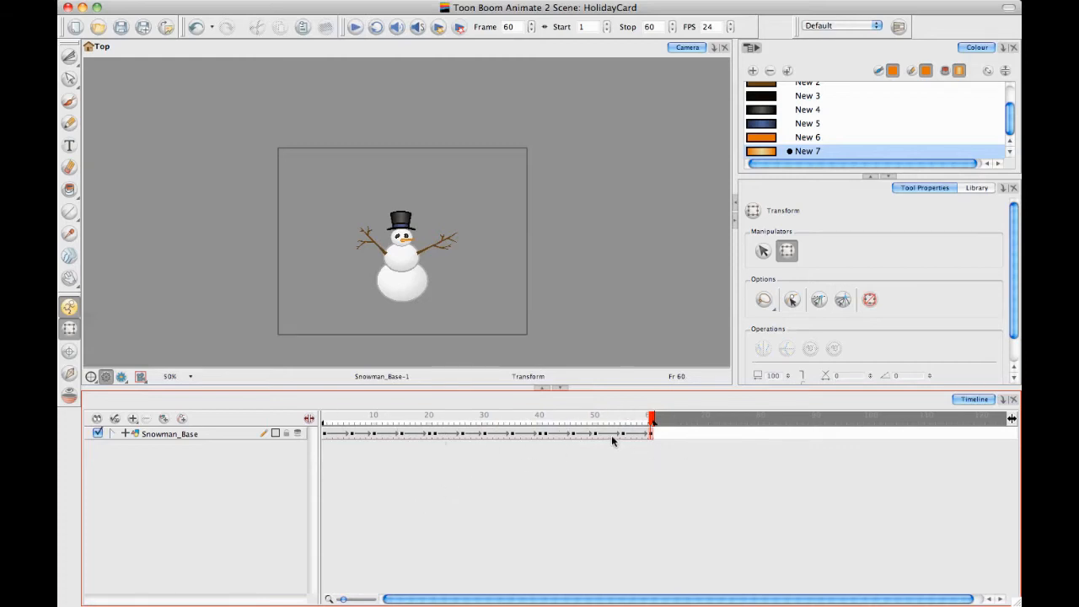
# Delete the last cycle's keyframes on frames 41 to 60 of the Snowman_Base layer
pyautogui.moveTo(547, 434); pyautogui.dragTo(677, 443)
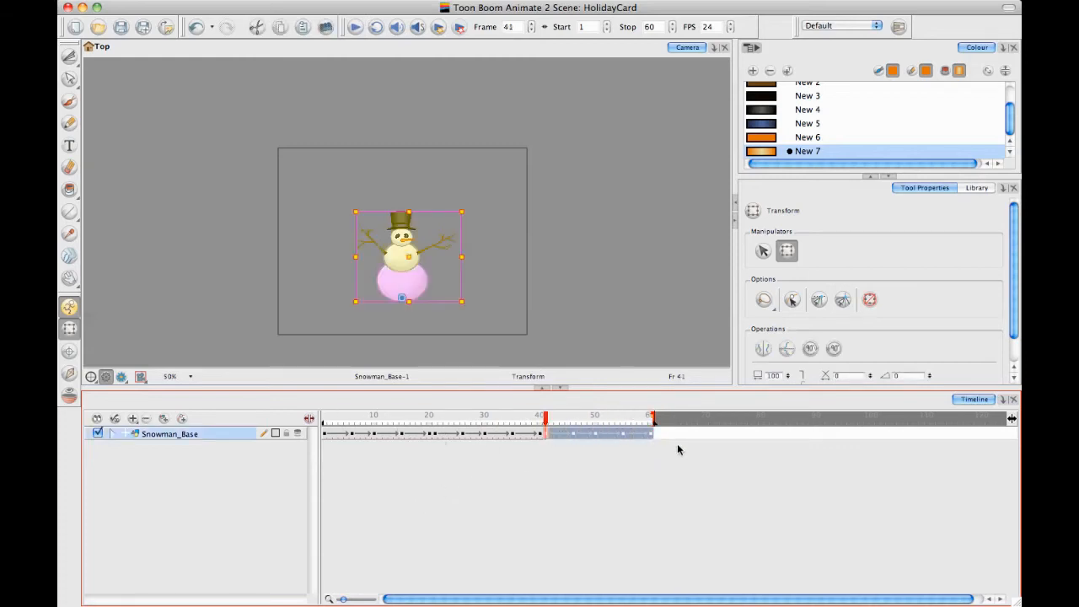
pyautogui.press('Delete')
pyautogui.click(553, 454)
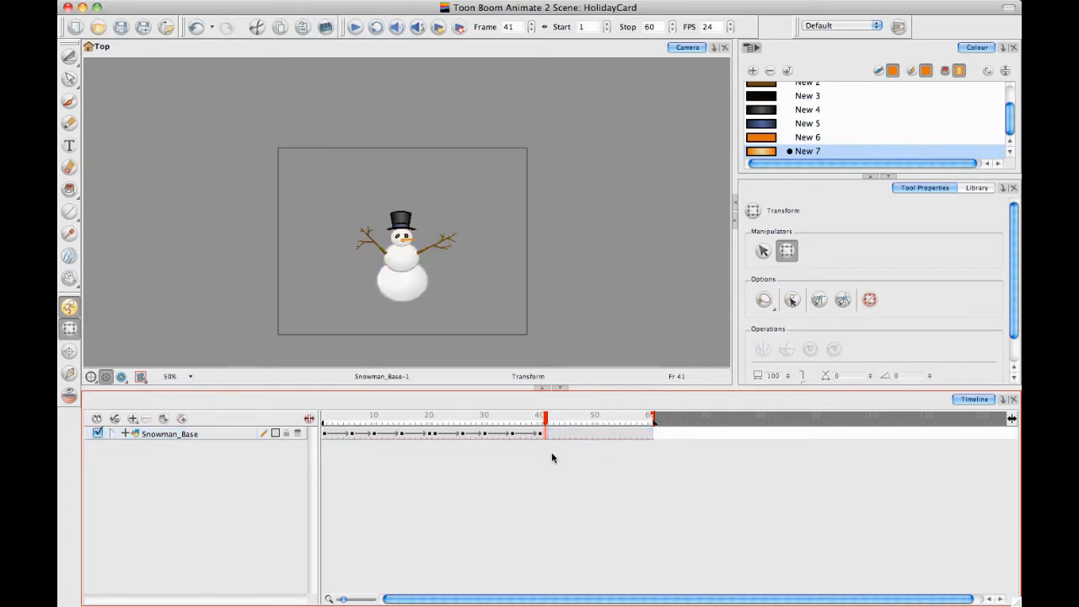
# Move the Snowman_Base keyframes on frames 40, 35, 30 and 26 to frames 60, 52, 43 and 34
pyautogui.click(541, 434)
pyautogui.moveTo(564, 438); pyautogui.dragTo(651, 438)
pyautogui.click(512, 434)
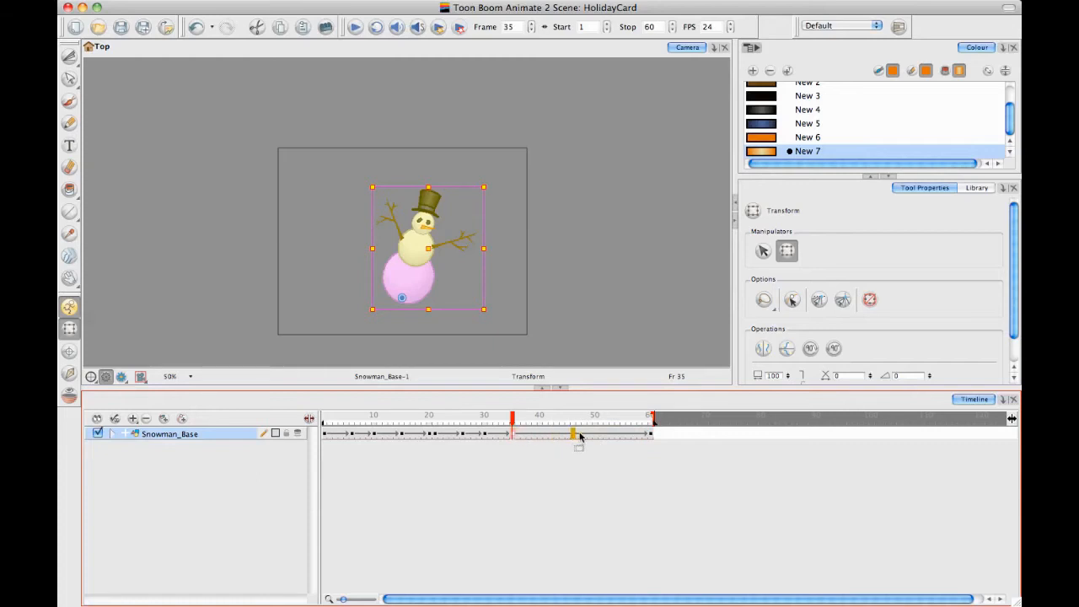
pyautogui.click(606, 433)
pyautogui.click(483, 434)
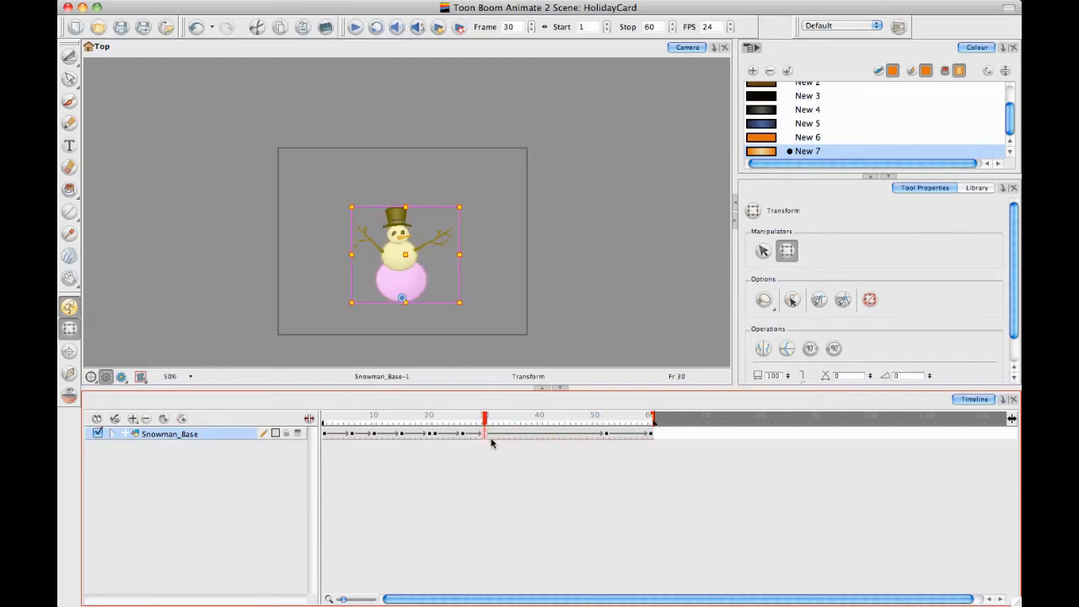
pyautogui.click(556, 433)
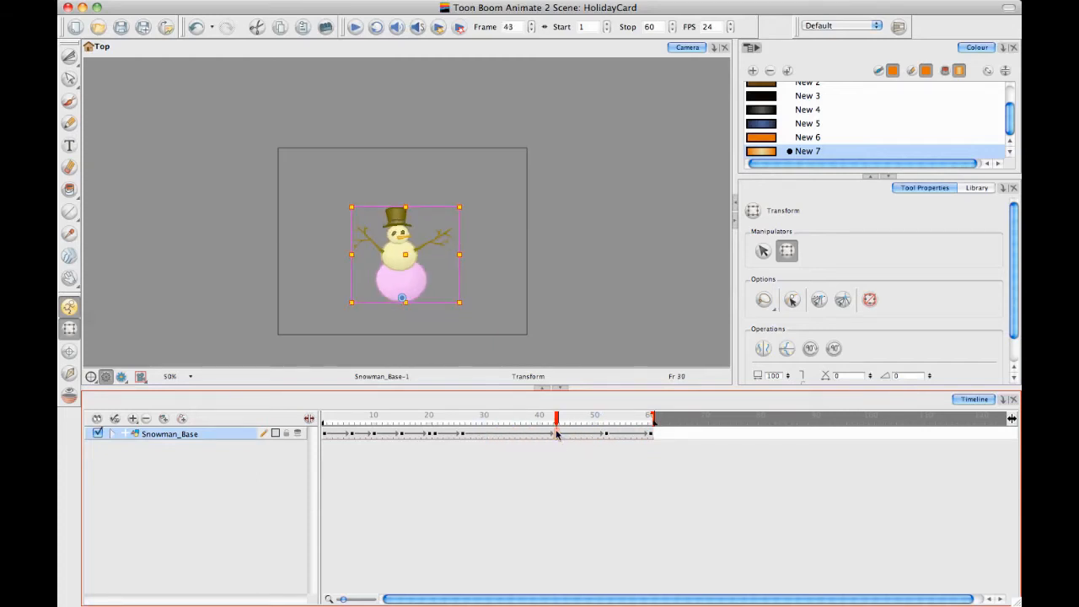
pyautogui.click(462, 434)
pyautogui.click(508, 434)
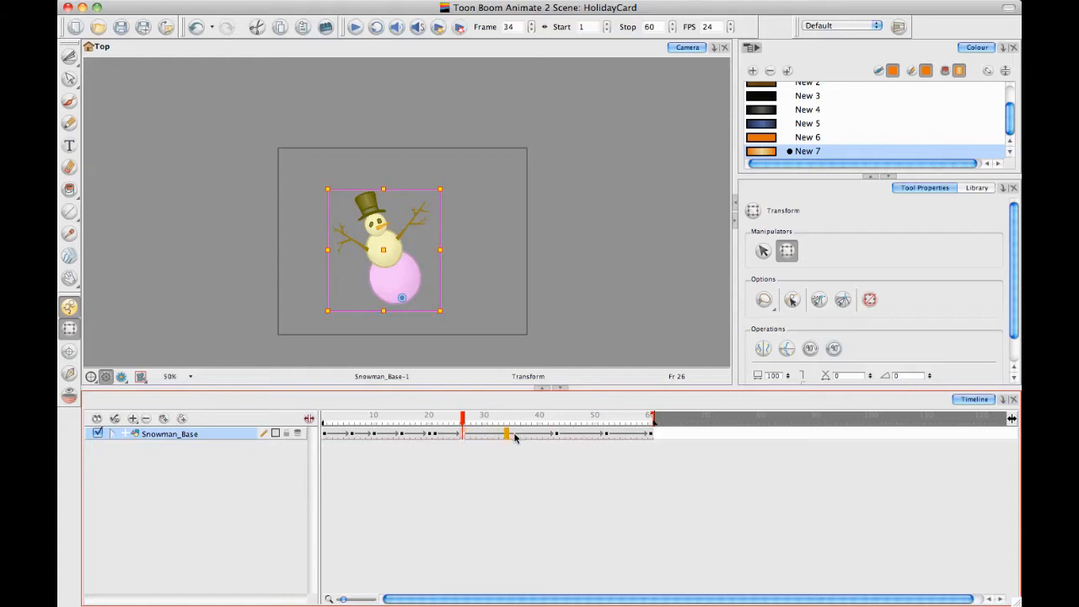
# Reduce the double key on frames 20 and 21 to one at frame 26, and move keyframes 15, 10 and 6 to frames 18, 13 and 9
pyautogui.click(436, 435)
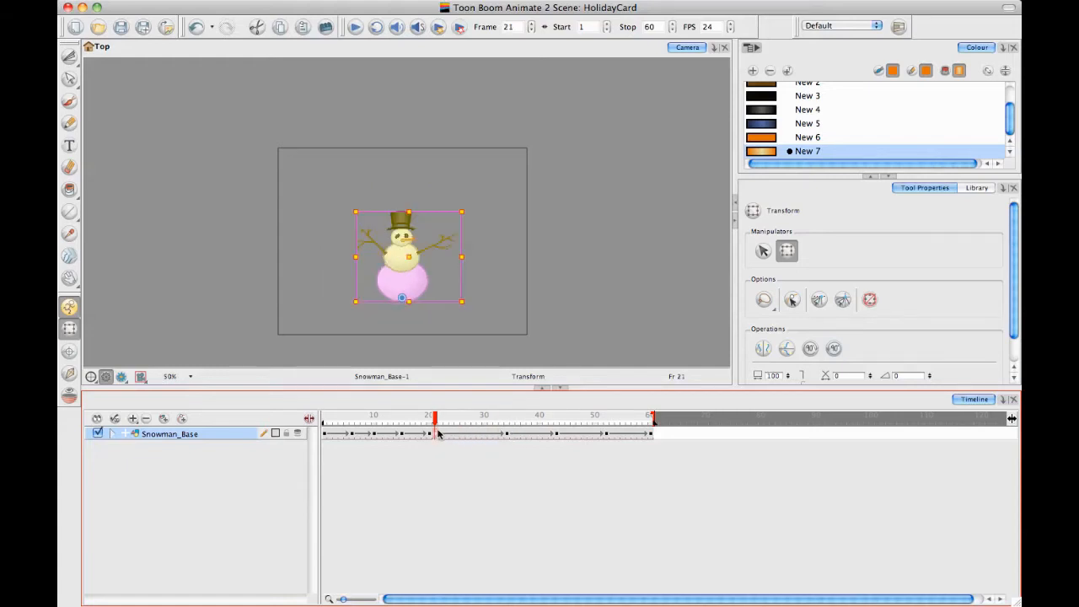
pyautogui.click(430, 435)
pyautogui.moveTo(445, 436); pyautogui.dragTo(462, 436)
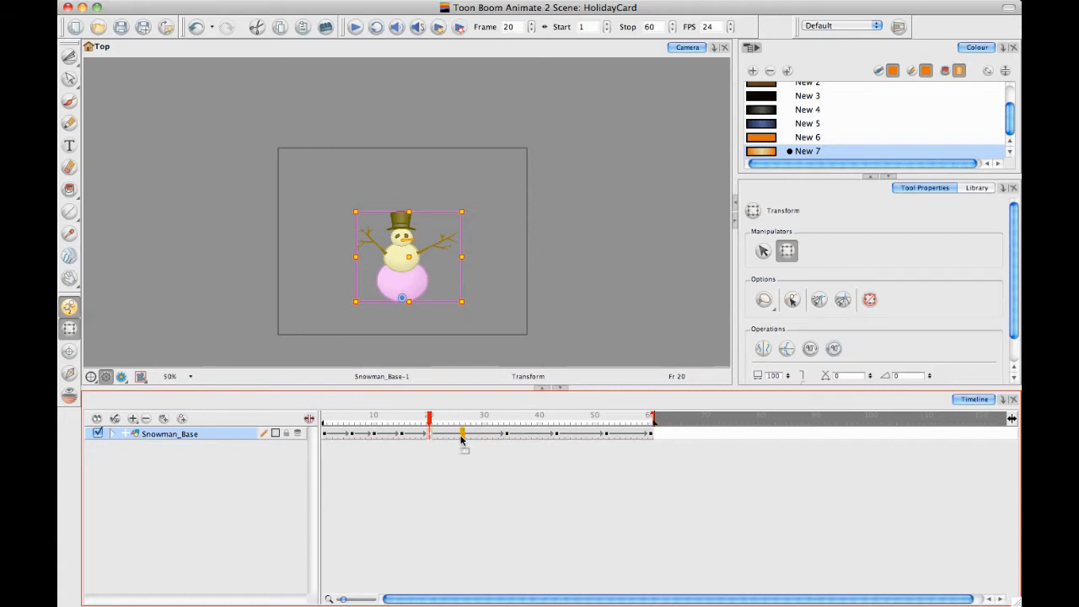
pyautogui.click(403, 434)
pyautogui.click(418, 435)
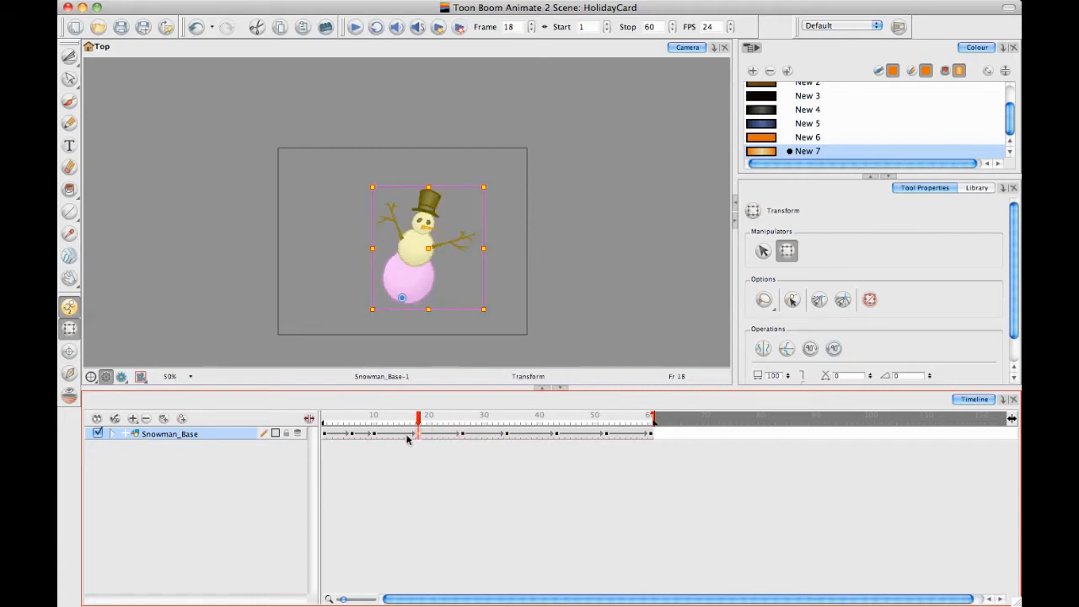
pyautogui.click(375, 435)
pyautogui.click(390, 436)
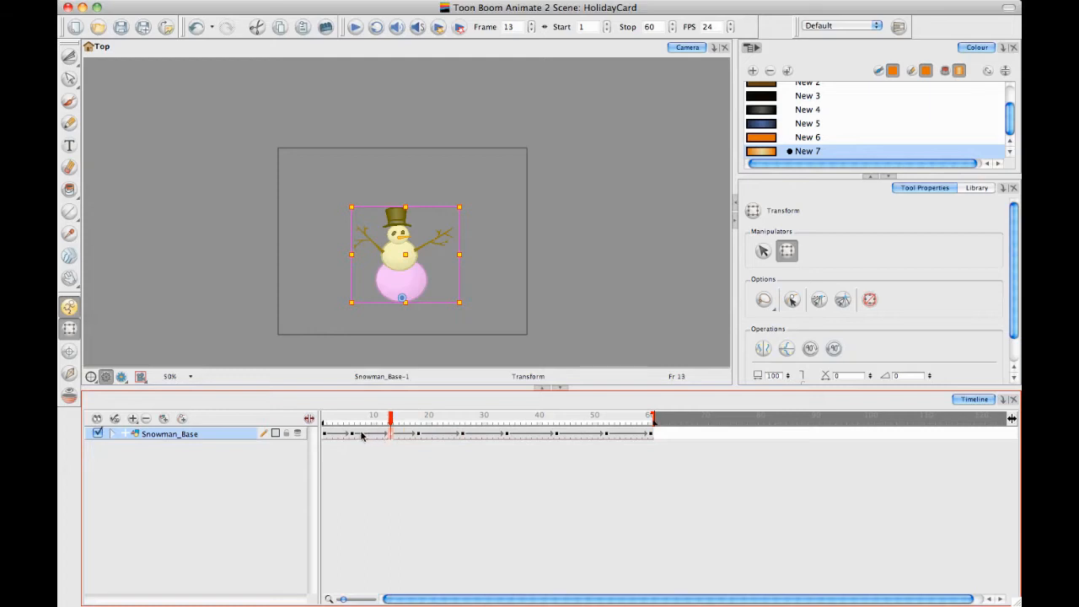
pyautogui.click(358, 436)
pyautogui.click(368, 435)
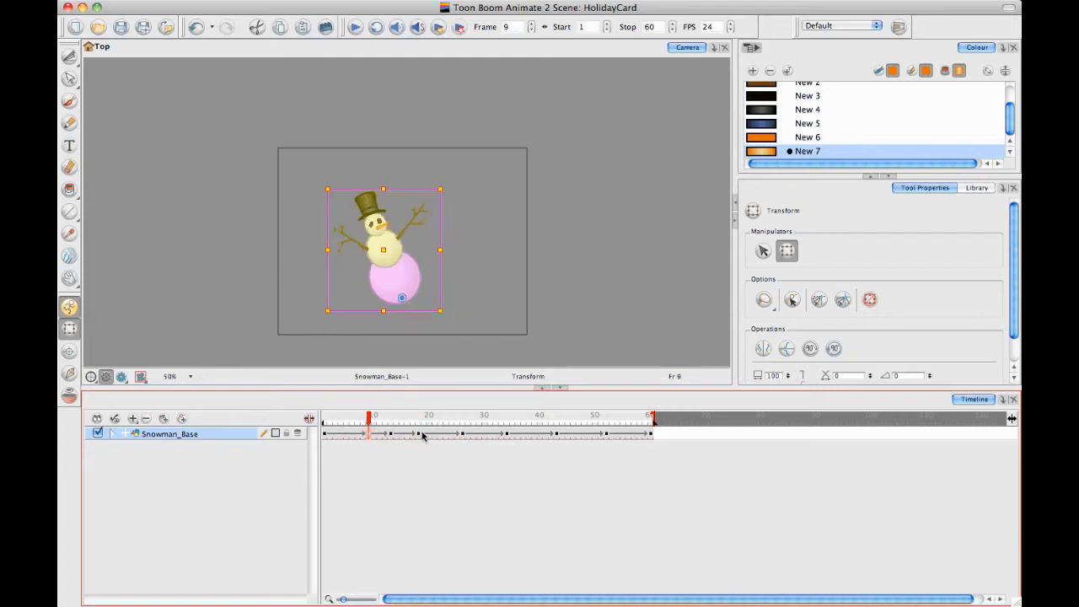
# Even out the spacing by moving keyframes 18, 13, 26, 34, 43 and 52 to frames 21, 16, 29, 37, 46 and 54
pyautogui.click(418, 435)
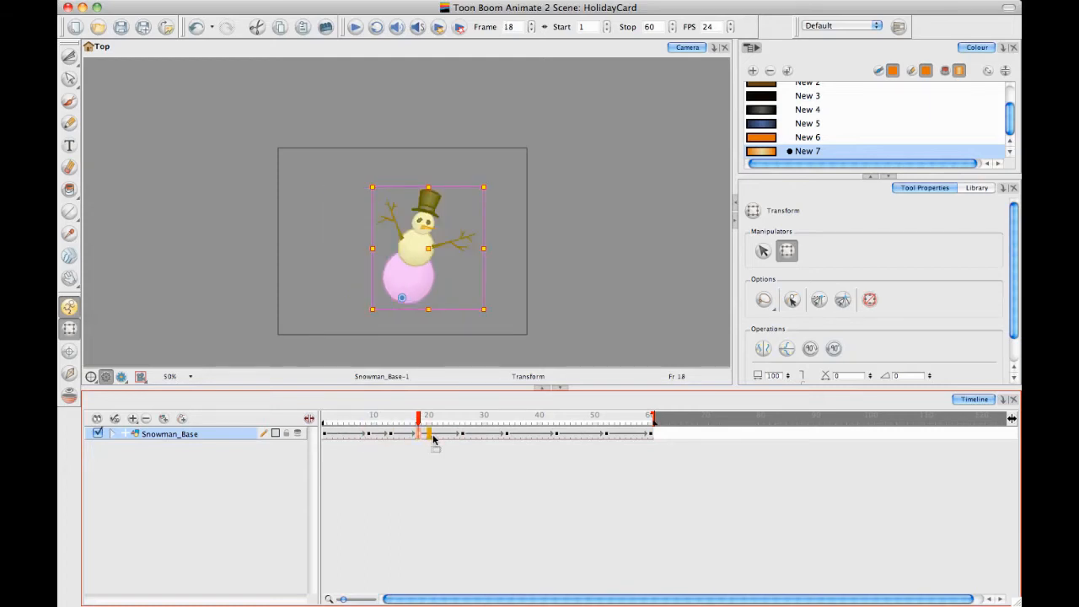
pyautogui.click(435, 436)
pyautogui.click(392, 435)
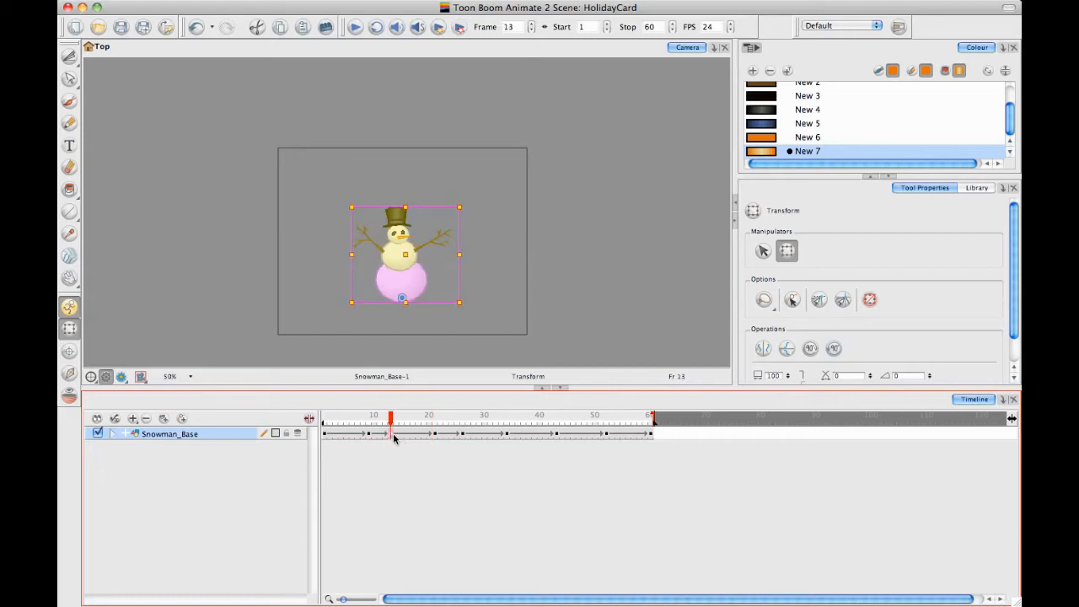
pyautogui.click(408, 435)
pyautogui.click(462, 436)
pyautogui.click(506, 435)
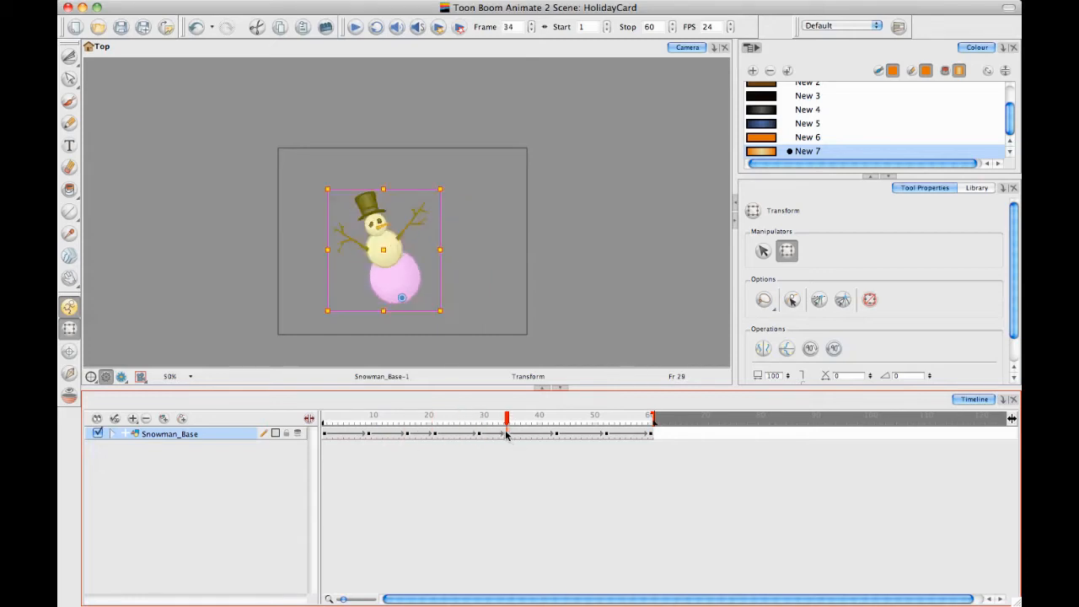
pyautogui.click(524, 435)
pyautogui.click(556, 435)
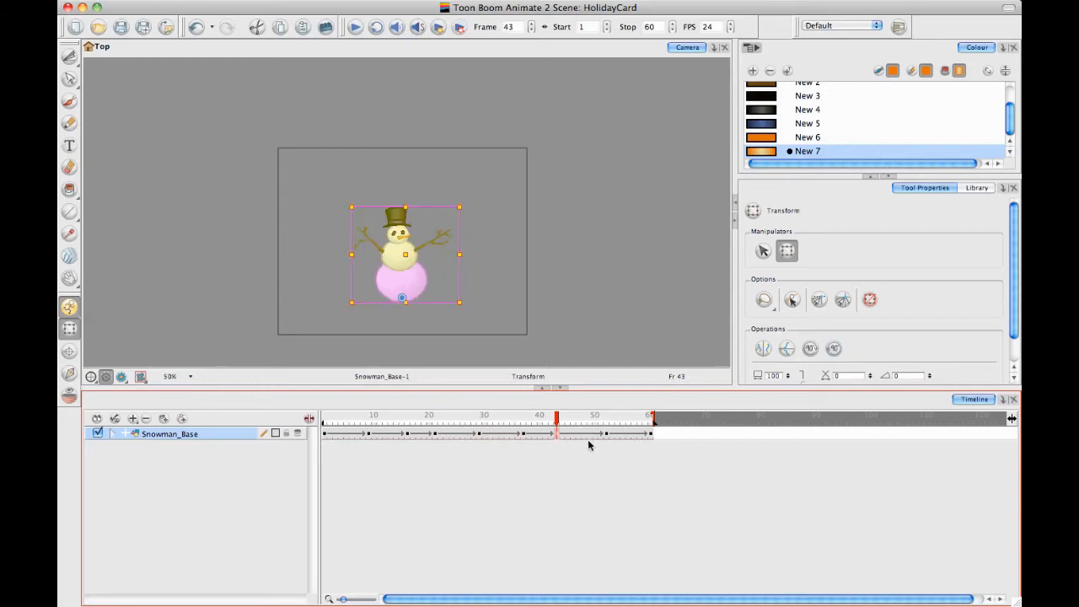
pyautogui.click(605, 435)
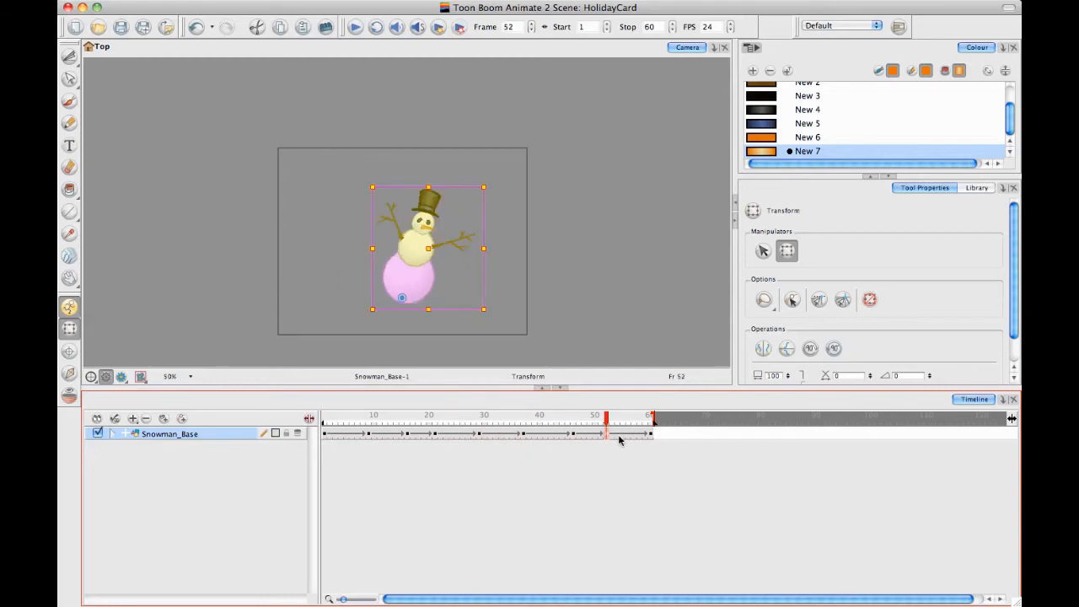
pyautogui.click(618, 434)
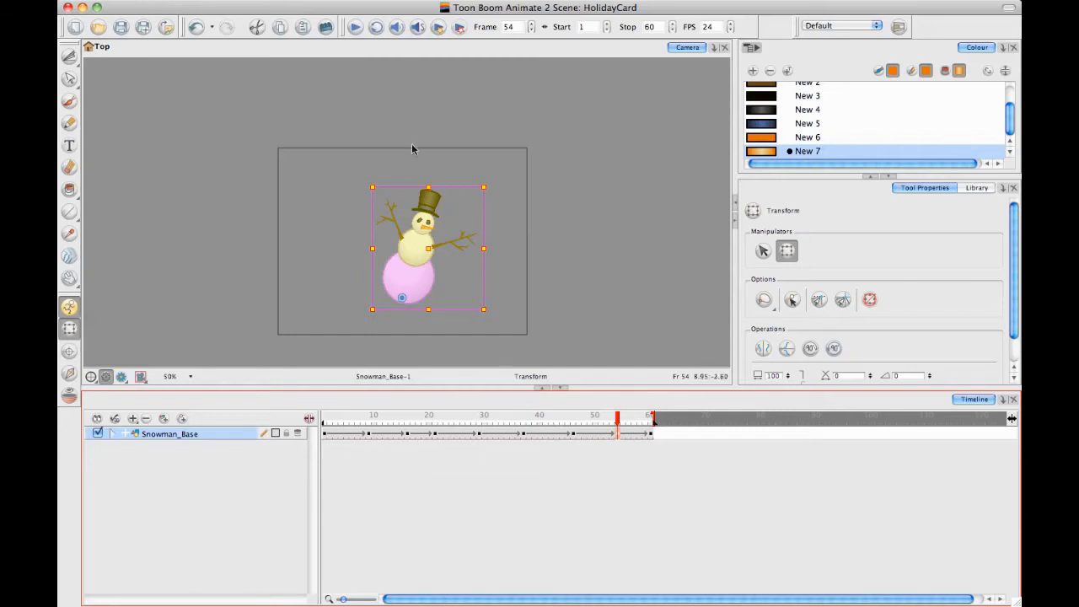
# Play back the retimed snowman animation several times to check its slower sway, with the snowman deselected
pyautogui.click(352, 30)
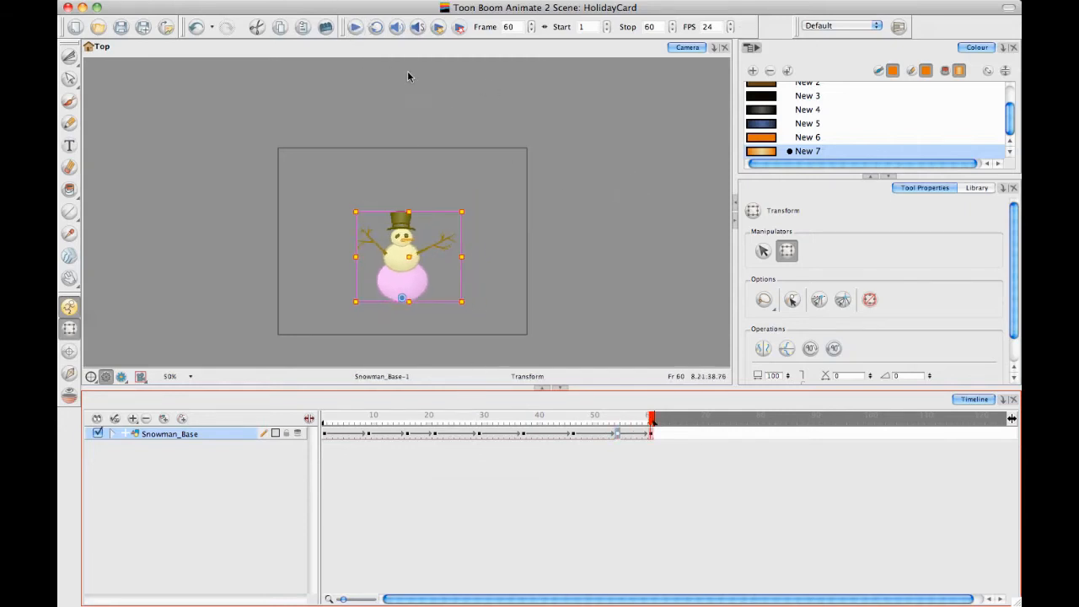
pyautogui.click(354, 28)
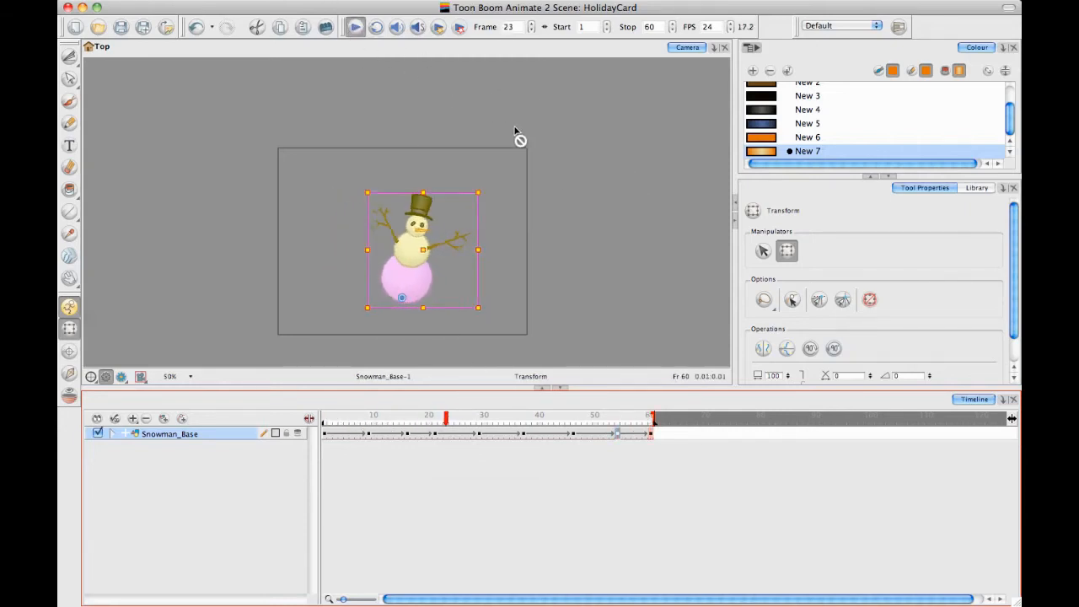
pyautogui.click(374, 66)
pyautogui.click(355, 29)
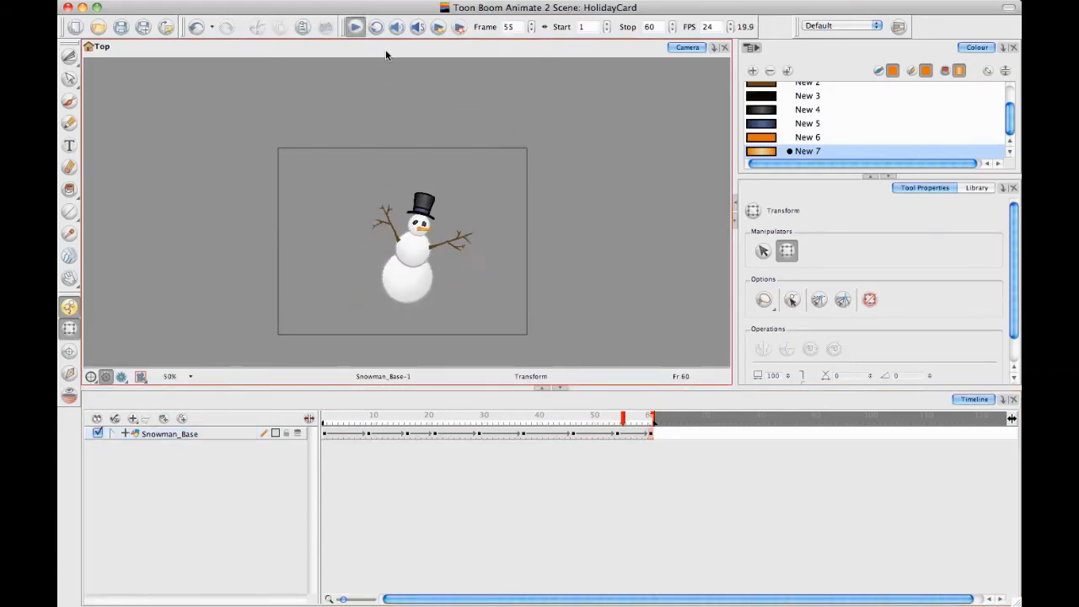
# At frame 4, rotate Snowman_Arm_L up toward the head and Snowman_Arm_R slightly downward
pyautogui.moveTo(326, 418)
pyautogui.mouseDown()
pyautogui.moveTo(586, 413)
pyautogui.moveTo(324, 425)
pyautogui.mouseUp()
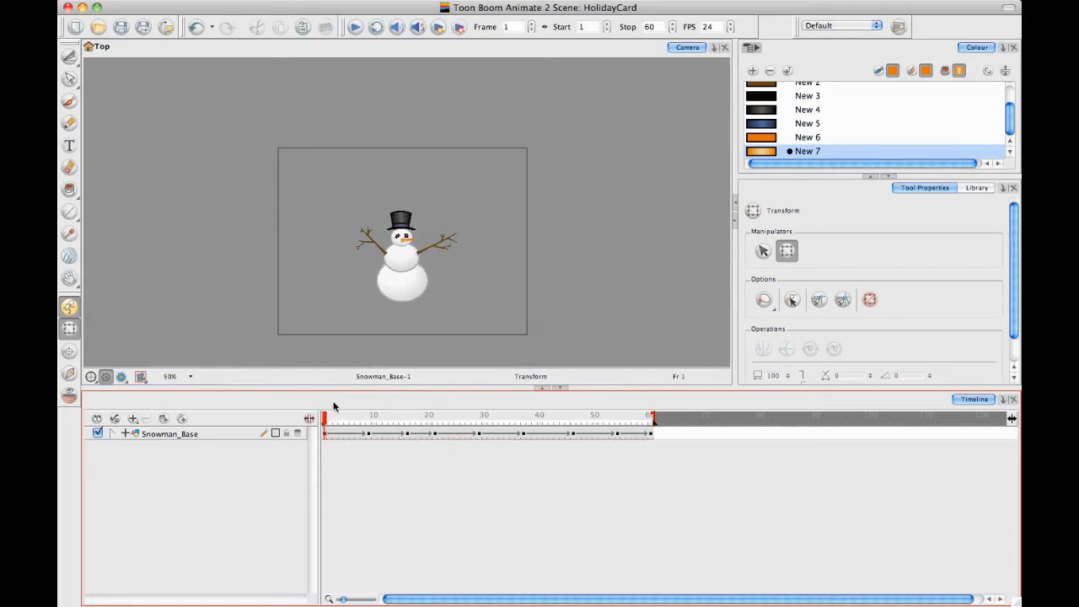
pyautogui.click(326, 434)
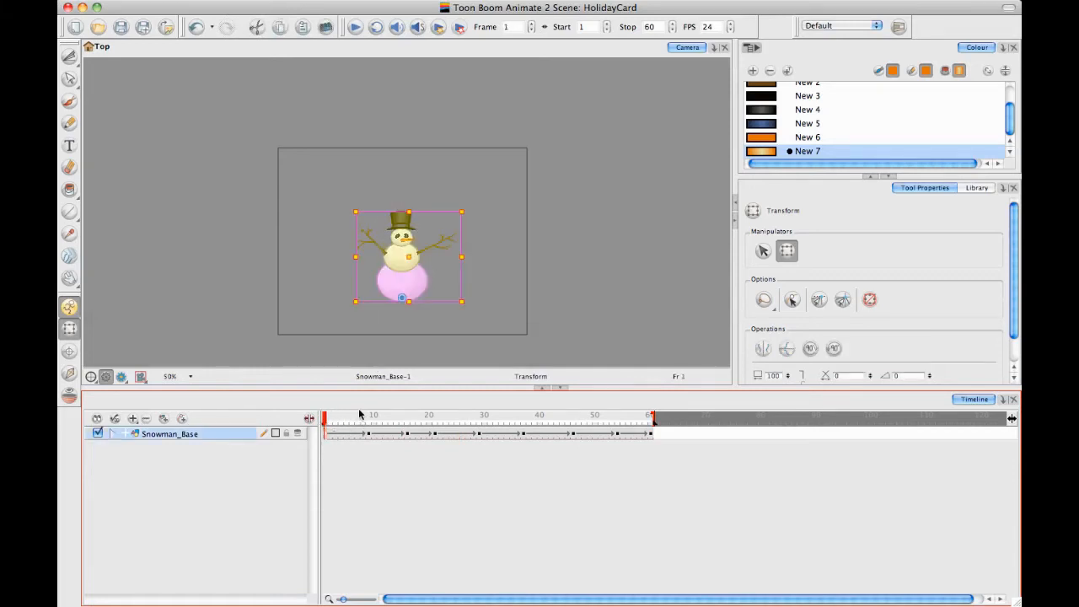
pyautogui.moveTo(323, 421); pyautogui.dragTo(339, 421)
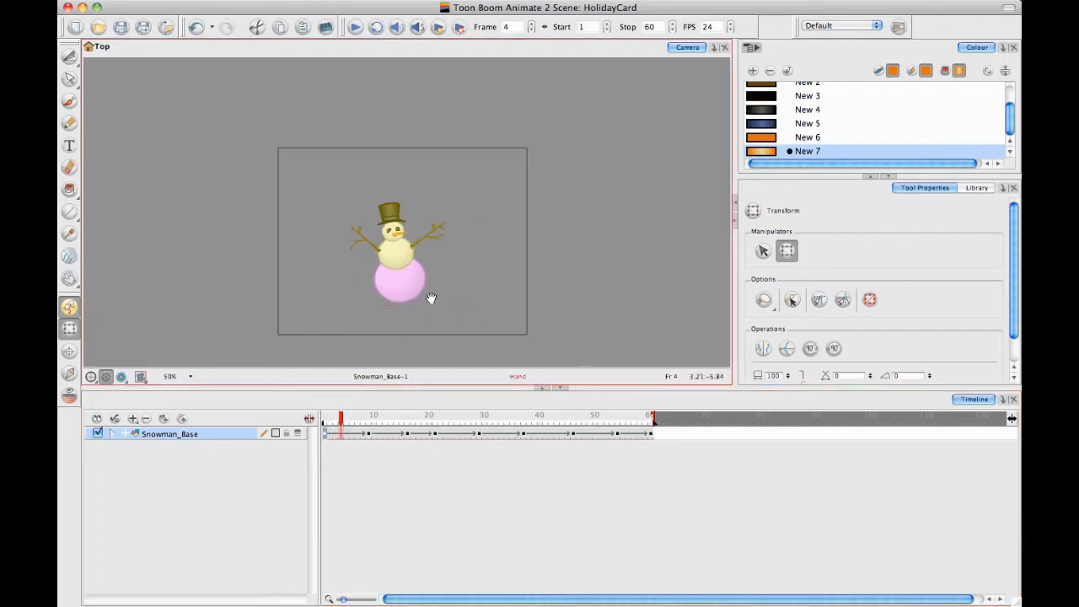
pyautogui.press('2')
pyautogui.press('space')
pyautogui.moveTo(421, 236); pyautogui.dragTo(468, 83)
pyautogui.click(308, 143)
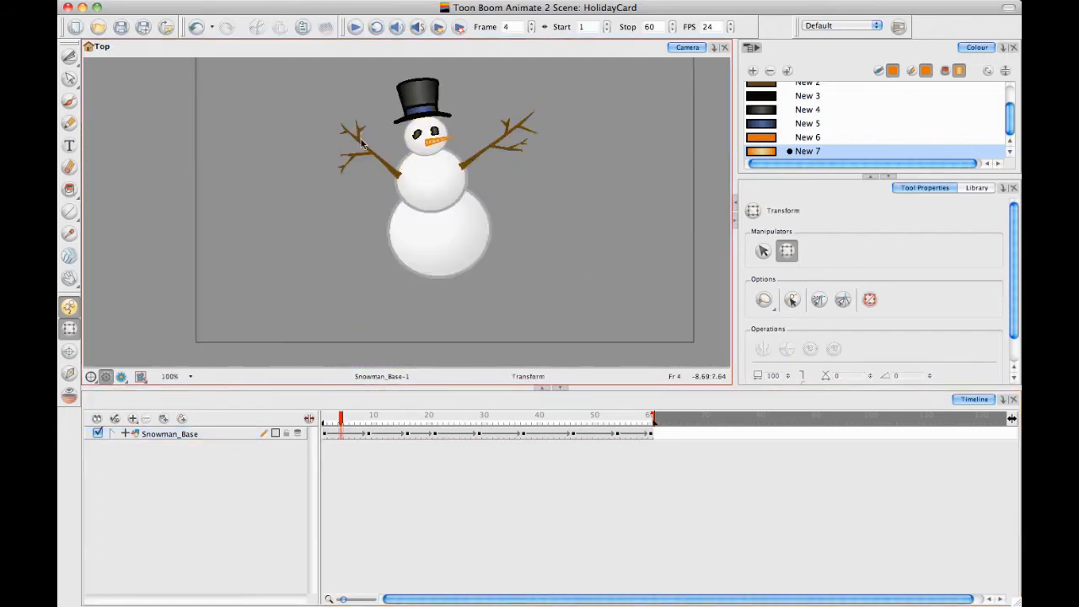
pyautogui.click(364, 150)
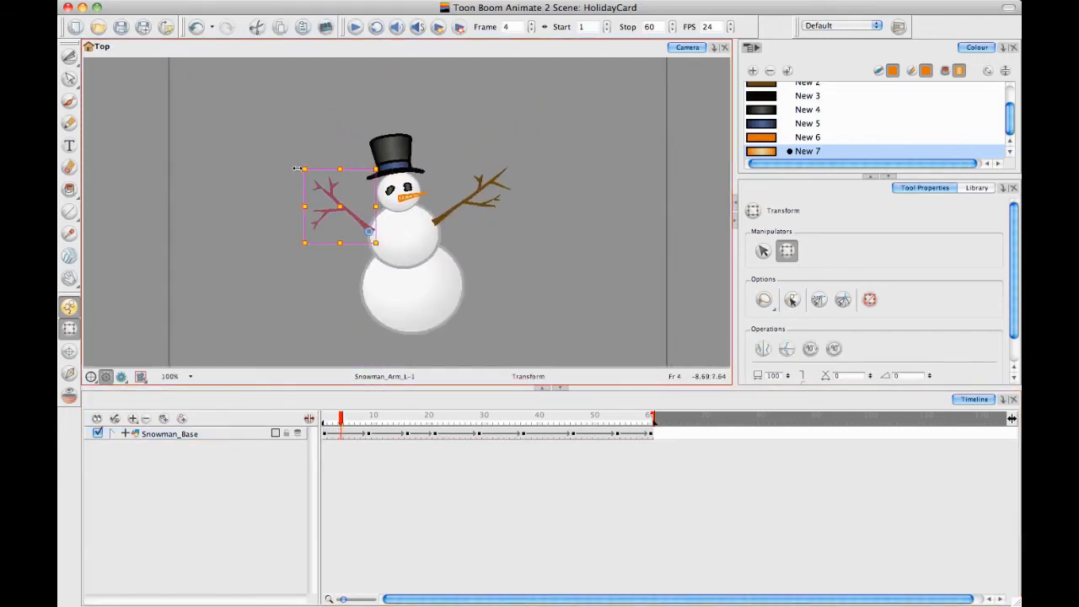
pyautogui.moveTo(298, 163); pyautogui.dragTo(326, 143)
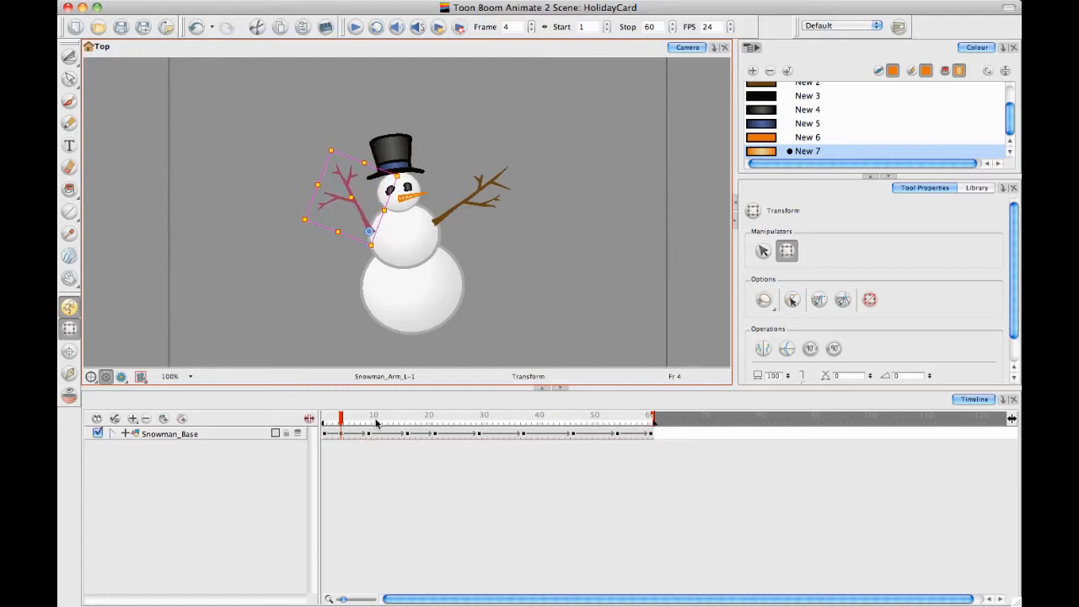
pyautogui.click(469, 205)
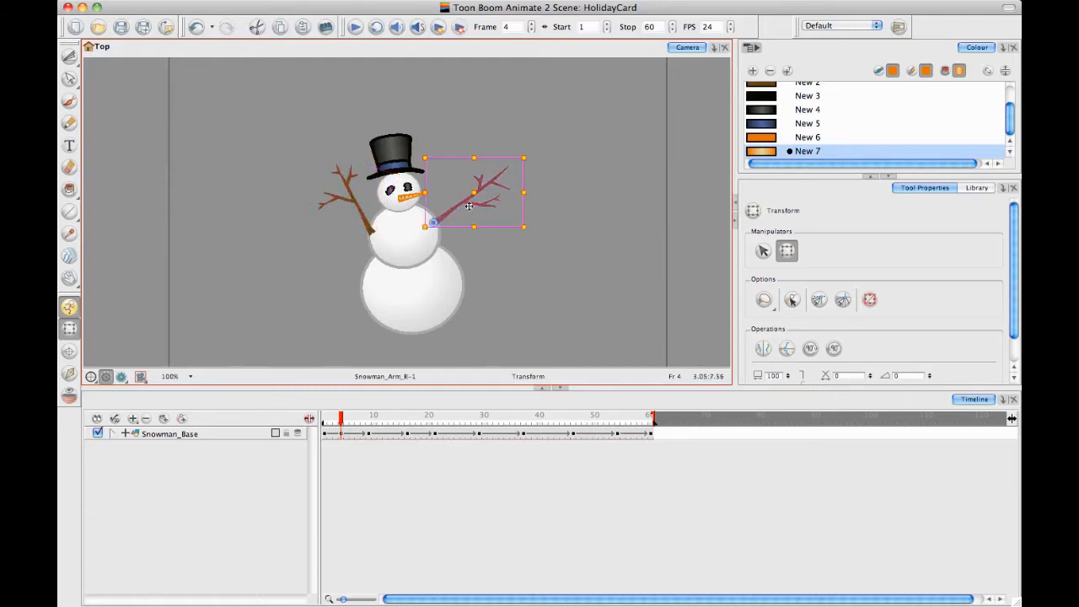
pyautogui.moveTo(534, 155); pyautogui.dragTo(538, 179)
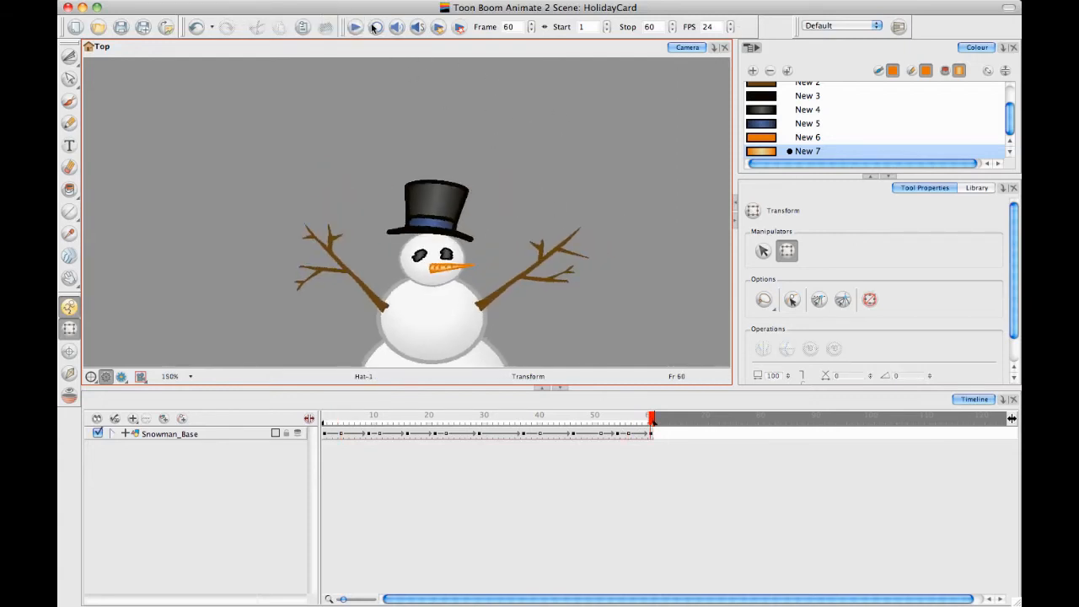
# Play back the animation close up and with the whole snowman in view to check the arm motion
pyautogui.click(357, 27)
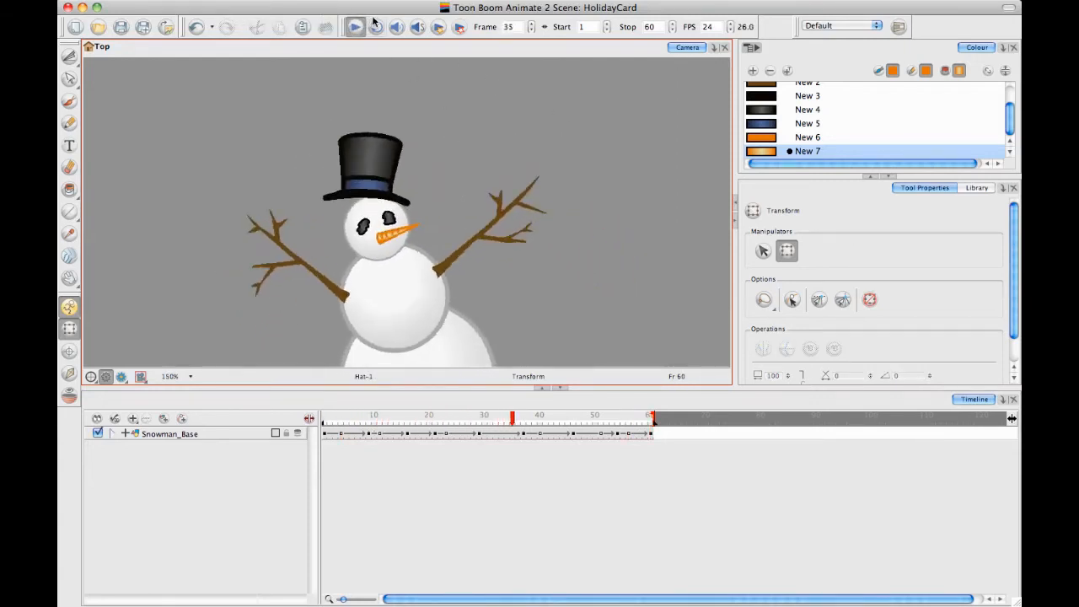
pyautogui.press('space')
pyautogui.moveTo(424, 132); pyautogui.dragTo(431, 126)
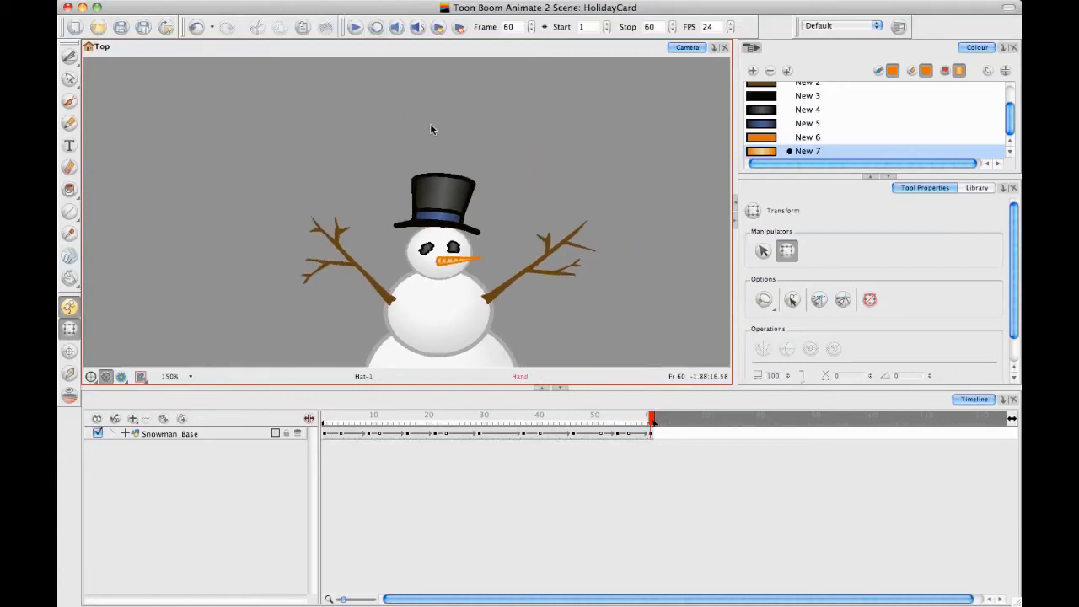
pyautogui.press('2')
pyautogui.press('2')
pyautogui.click(355, 27)
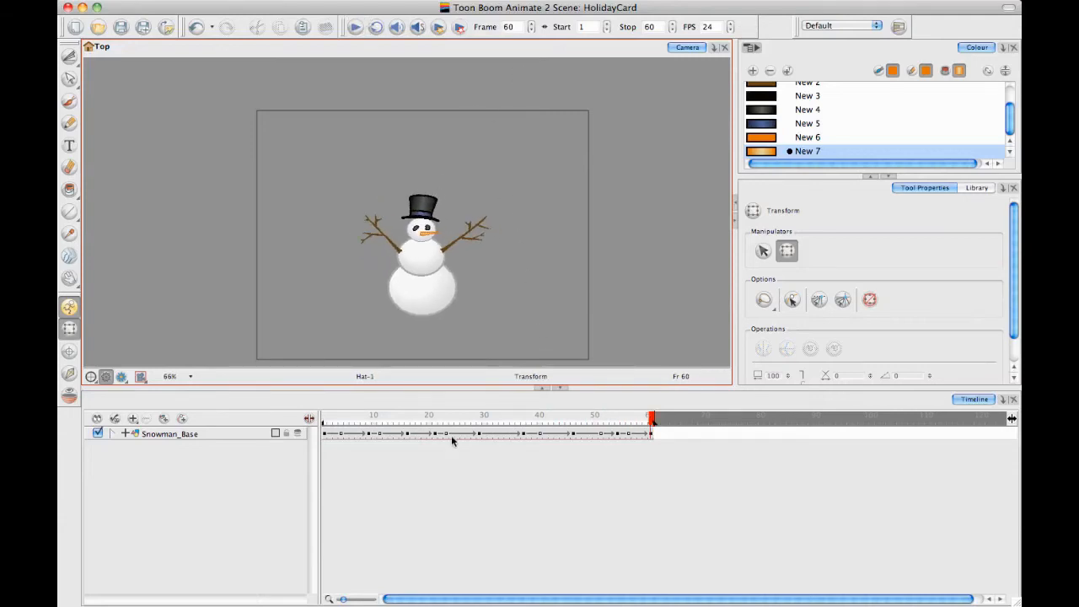
pyautogui.moveTo(366, 421); pyautogui.dragTo(702, 415)
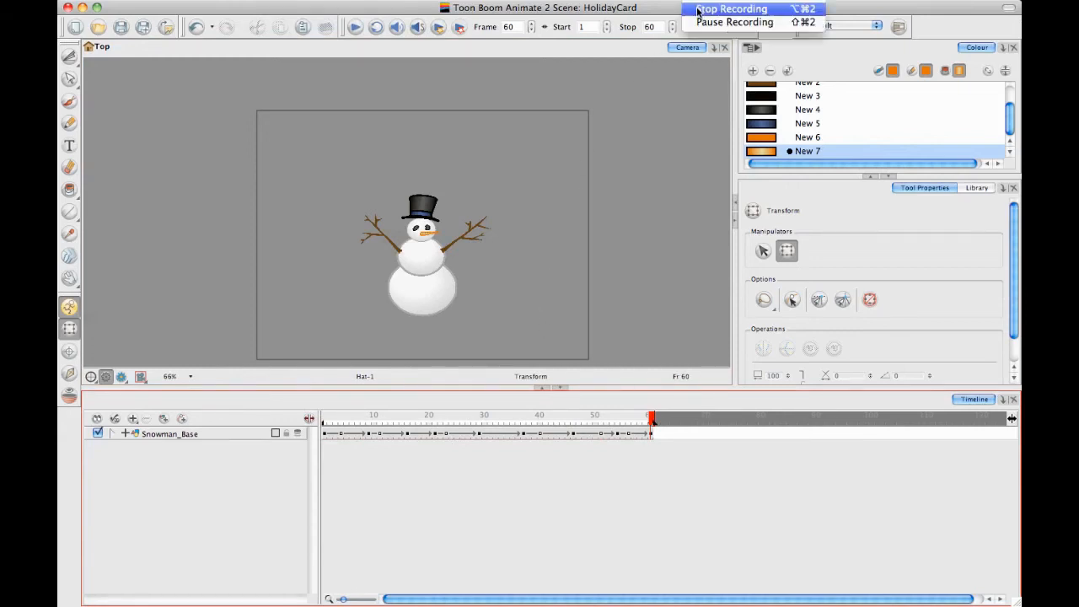
pyautogui.click(708, 8)
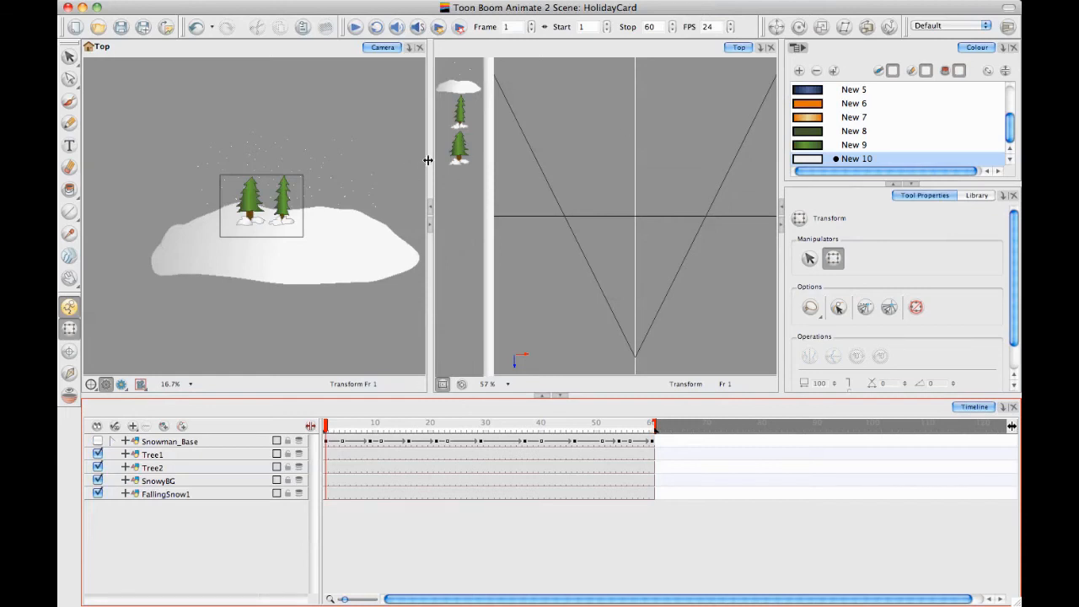
# Widen the Camera view beside the Top view and enlarge the scene to 66% around the two trees
pyautogui.moveTo(429, 161); pyautogui.dragTo(575, 165)
pyautogui.press('space')
pyautogui.moveTo(415, 186); pyautogui.dragTo(421, 178)
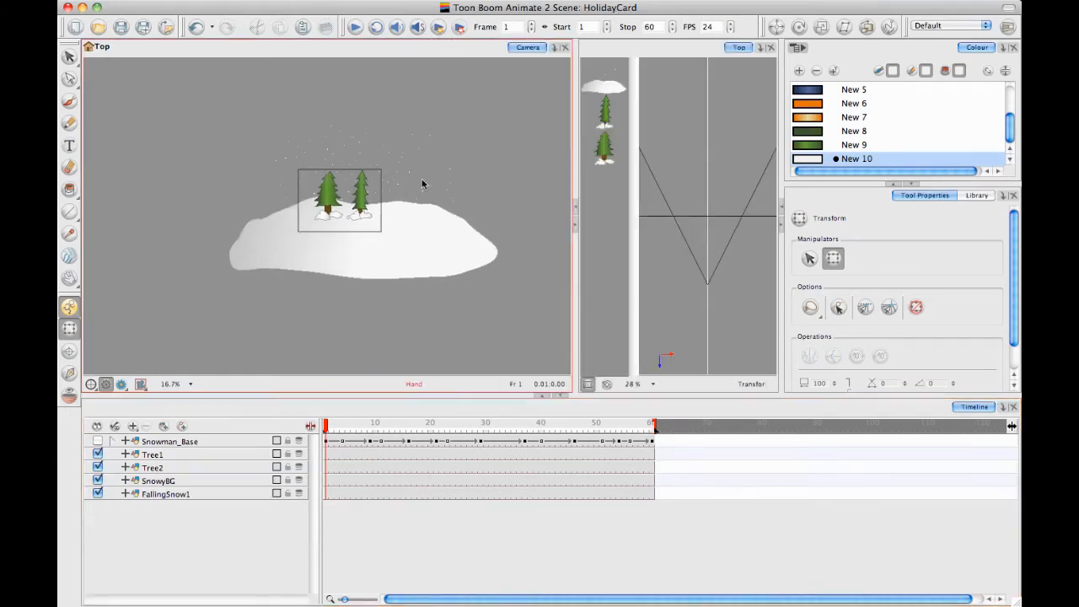
pyautogui.press('2')
pyautogui.press('2')
pyautogui.press('2')
pyautogui.press('2')
pyautogui.press('space')
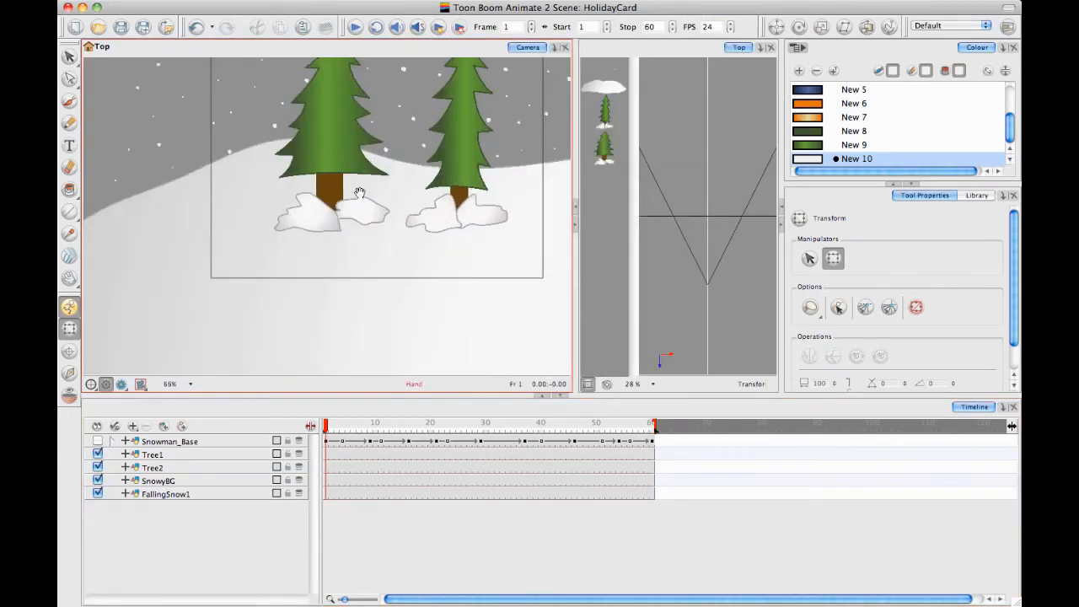
# Try shifting the Tree1 layer slightly sideways over the snowy background, and undo the move
pyautogui.click(206, 455)
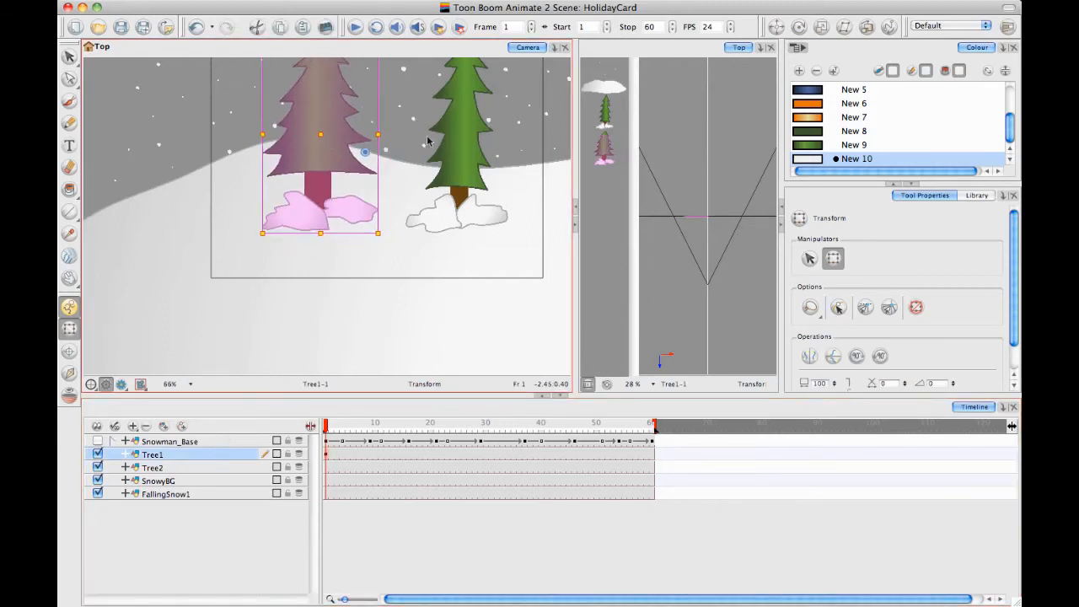
pyautogui.click(434, 322)
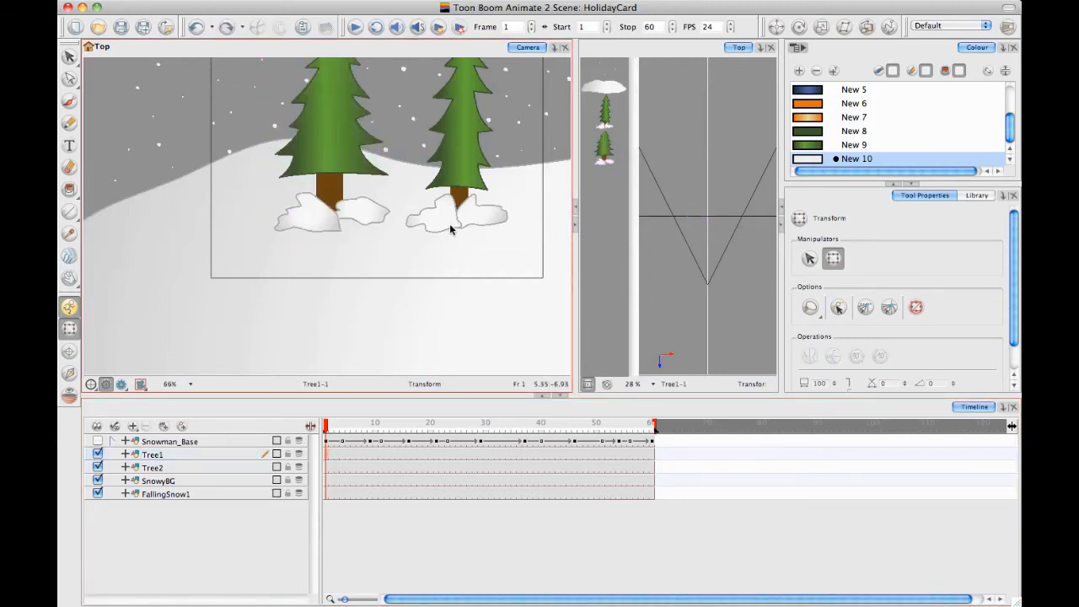
# Select the Tree2, SnowyBG and FallingSnow1 layers one by one and examine the artwork each contributes to the scene
pyautogui.click(207, 466)
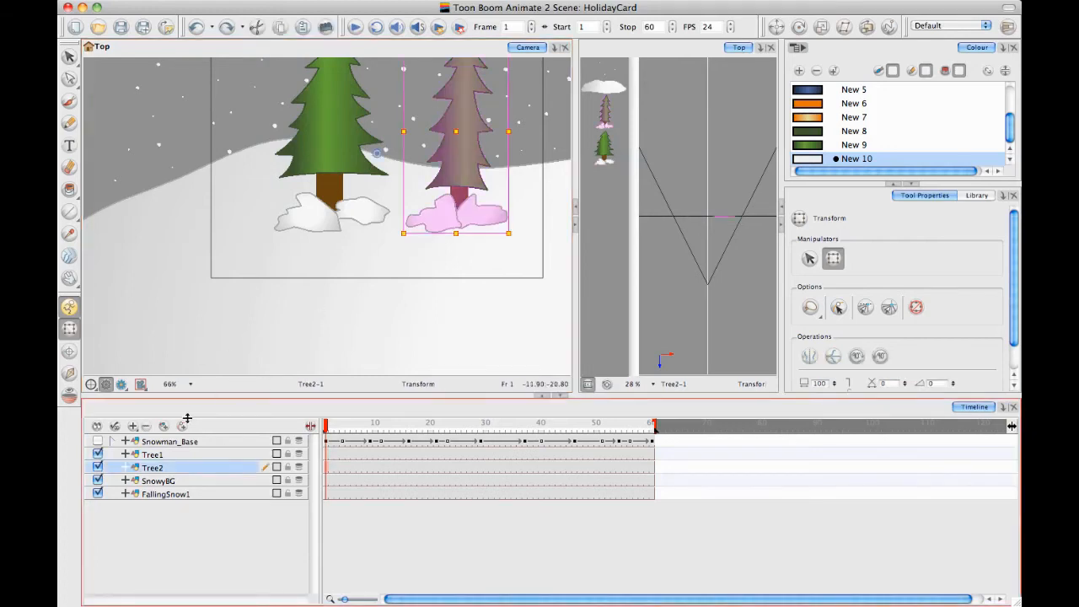
pyautogui.click(185, 483)
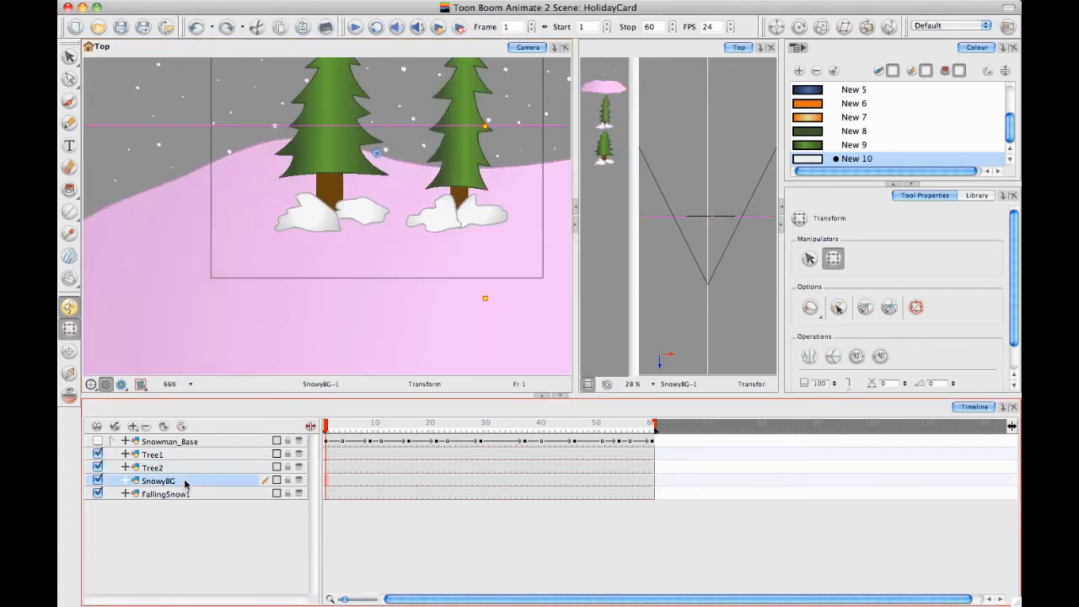
pyautogui.moveTo(390, 225); pyautogui.dragTo(378, 102)
pyautogui.press('1')
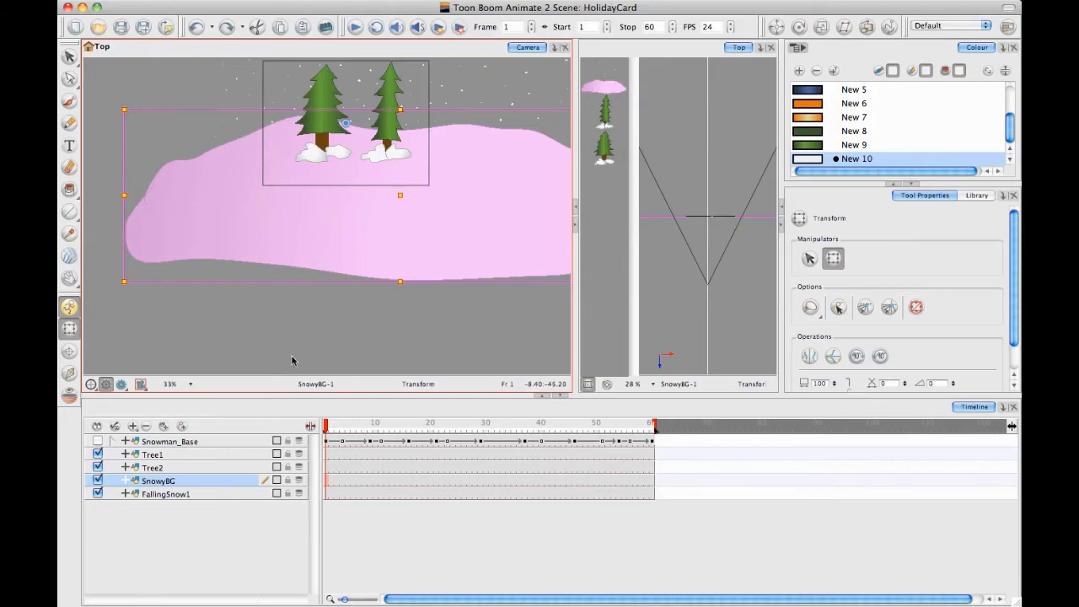
pyautogui.click(293, 359)
pyautogui.moveTo(328, 253); pyautogui.dragTo(300, 266)
pyautogui.click(192, 494)
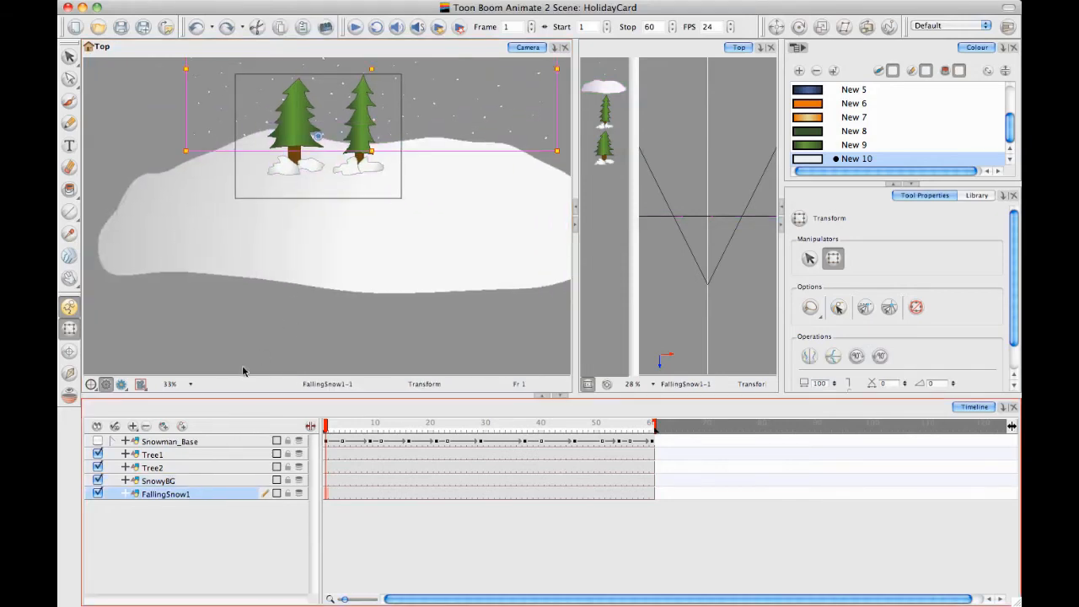
# Examine the FallingSnow1 snowflakes close up at 125%, around the trees and above the camera frame
pyautogui.press('2')
pyautogui.press('2')
pyautogui.press('2')
pyautogui.press('2')
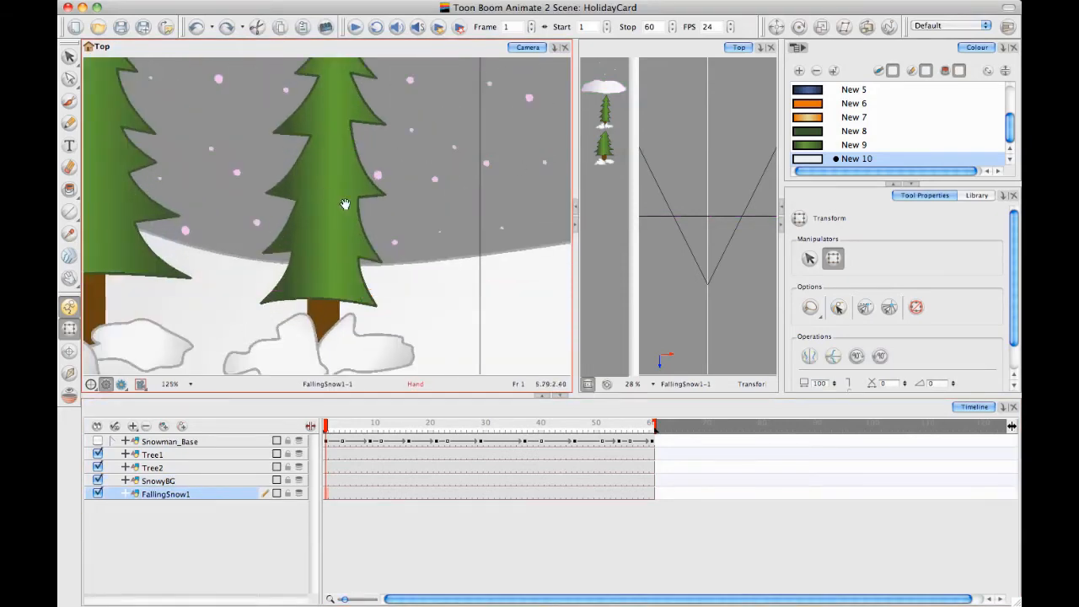
pyautogui.moveTo(345, 205); pyautogui.dragTo(506, 269)
pyautogui.click(388, 214)
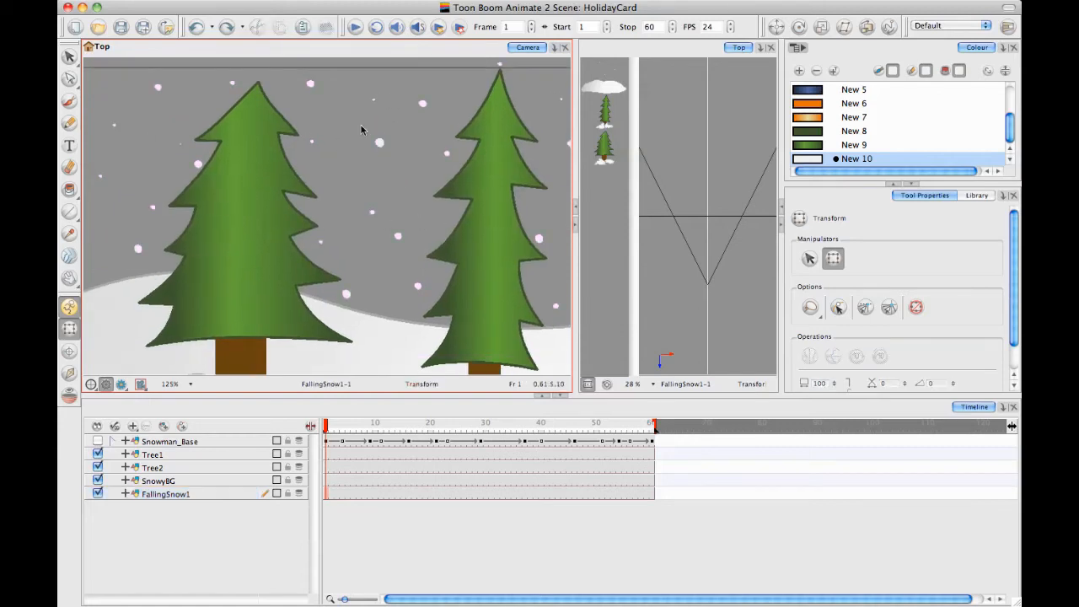
pyautogui.moveTo(345, 117); pyautogui.dragTo(546, 148)
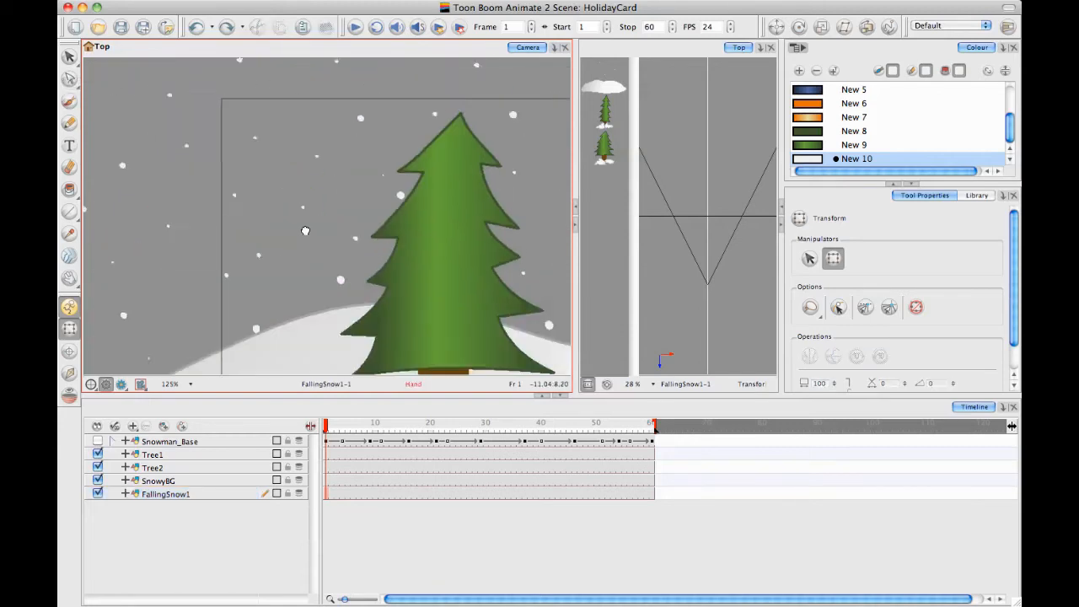
pyautogui.moveTo(242, 167); pyautogui.dragTo(308, 234)
pyautogui.moveTo(297, 128); pyautogui.dragTo(301, 199)
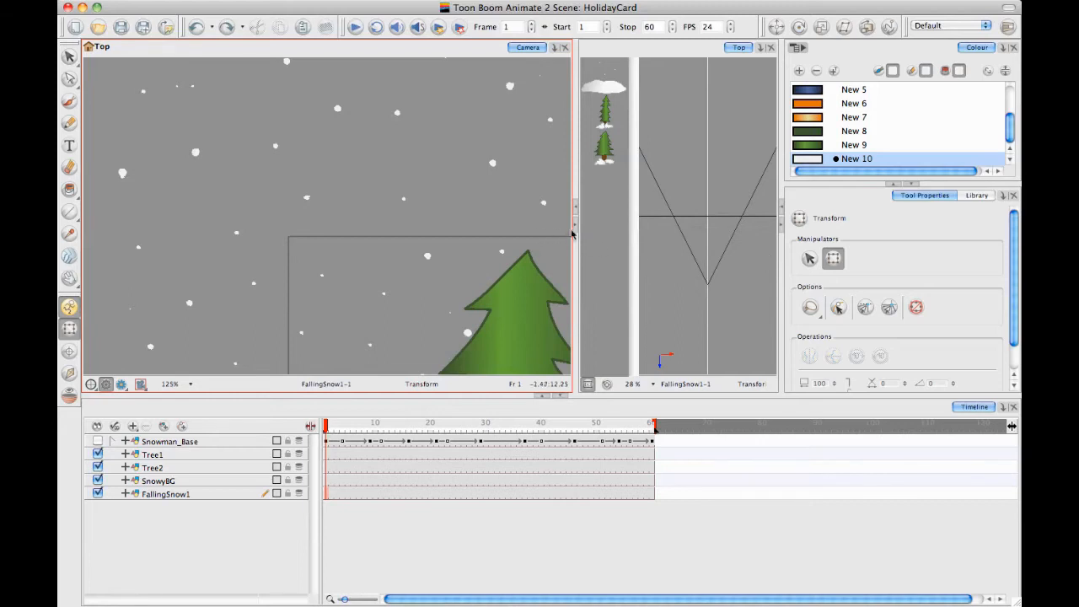
# Widen the Camera view beside the Top view, bring the Brush tool over the snowflakes, and return to the Transform tool
pyautogui.moveTo(575, 240); pyautogui.dragTo(633, 241)
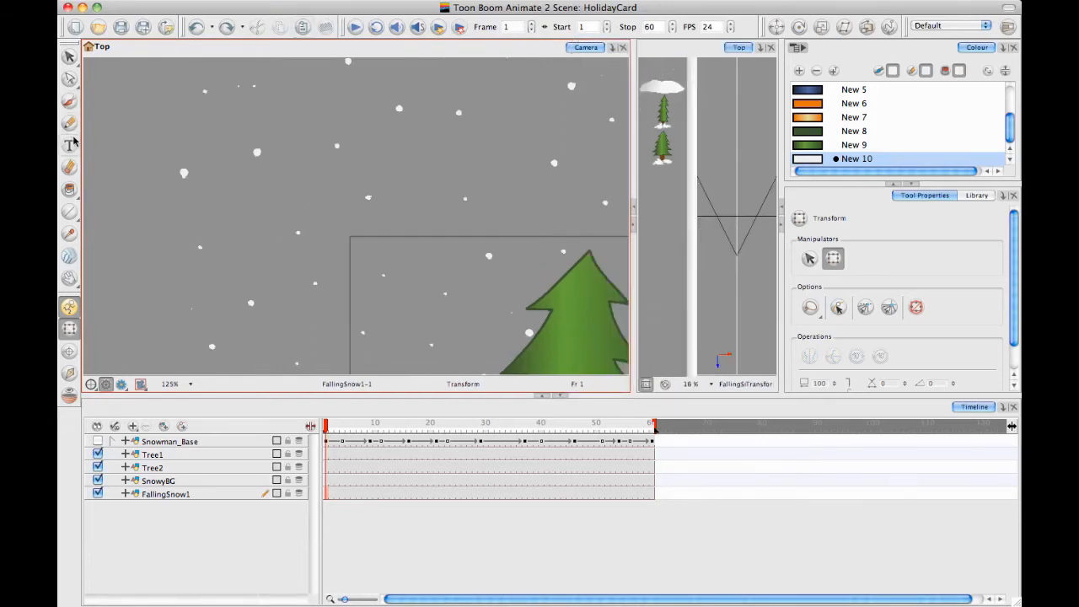
pyautogui.click(69, 102)
pyautogui.moveTo(438, 109); pyautogui.dragTo(377, 164)
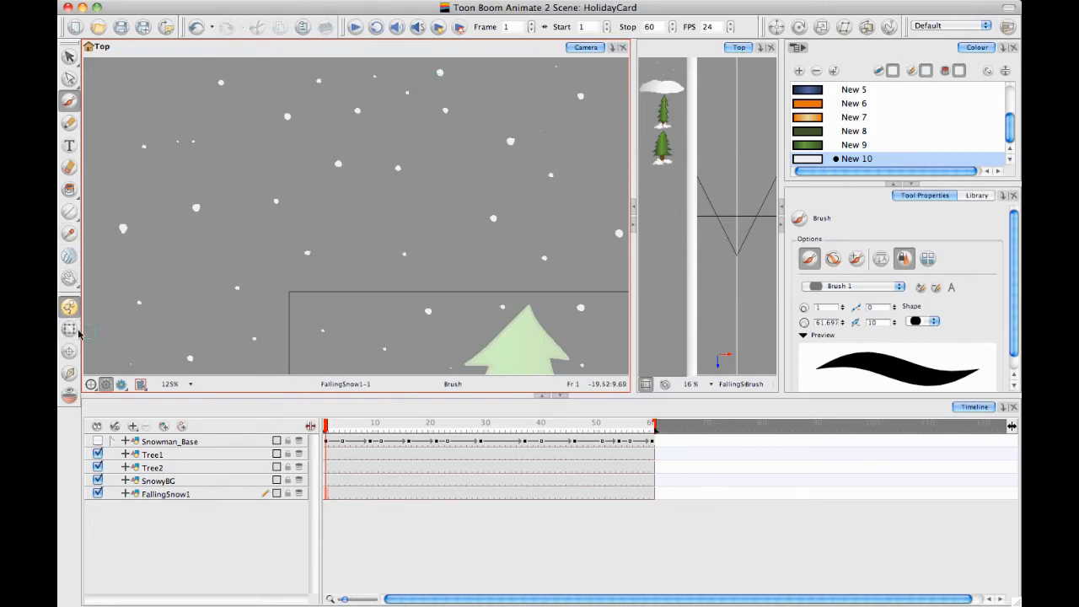
pyautogui.click(69, 328)
pyautogui.scroll(-2, 337, 228)
pyautogui.scroll(-3, 337, 228)
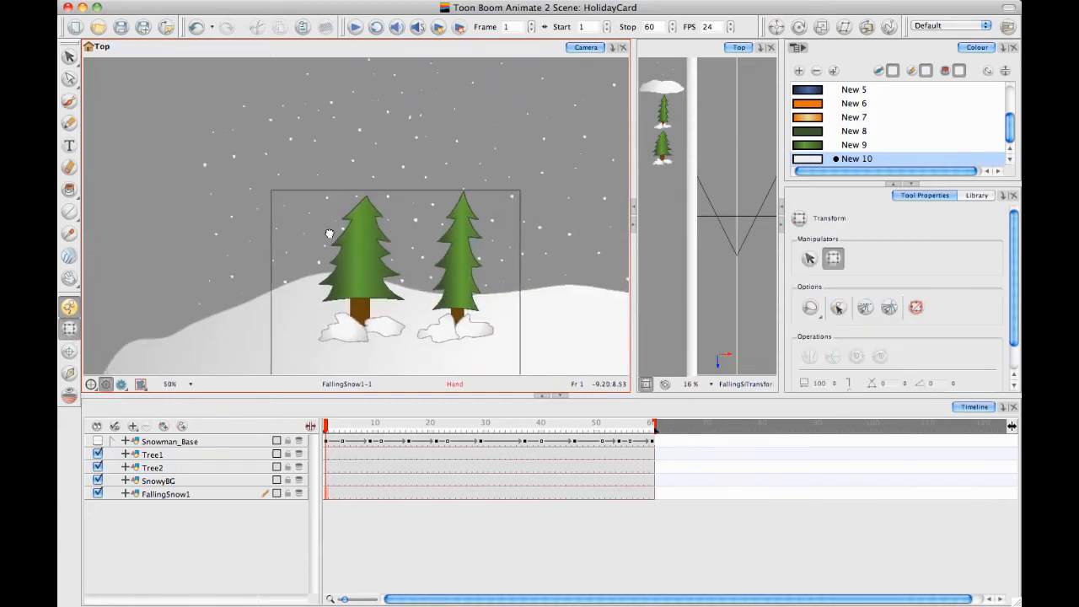
# Duplicate the FallingSnow1 layer
pyautogui.click(188, 497)
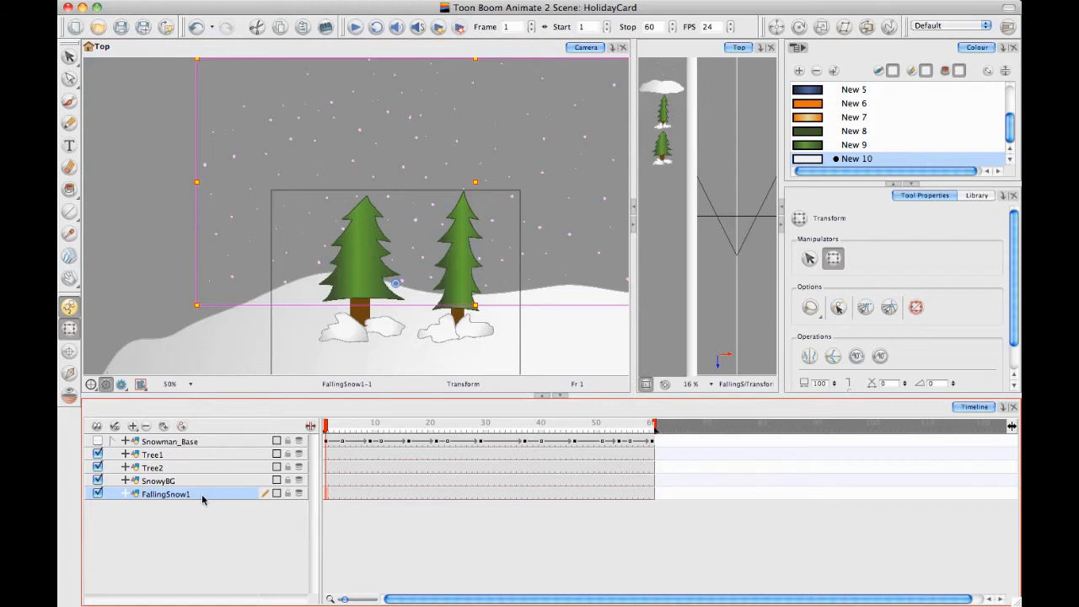
pyautogui.rightClick(201, 493)
pyautogui.click(296, 337)
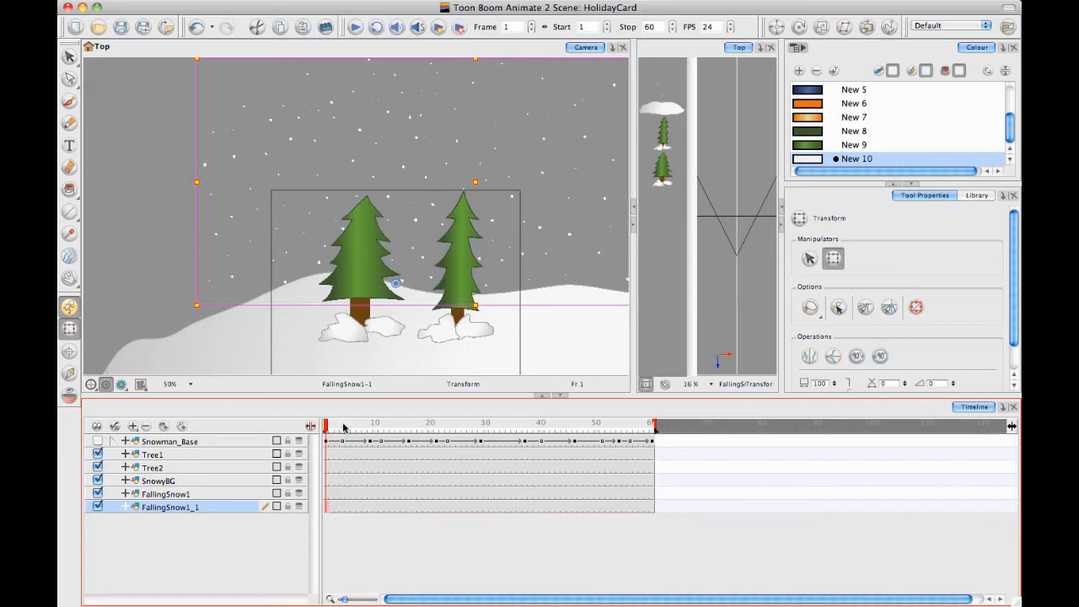
# Translate FallingSnow1_1 farther back from the camera in the Top view, and scrub the timeline to check the scene
pyautogui.moveTo(591, 166); pyautogui.dragTo(515, 152)
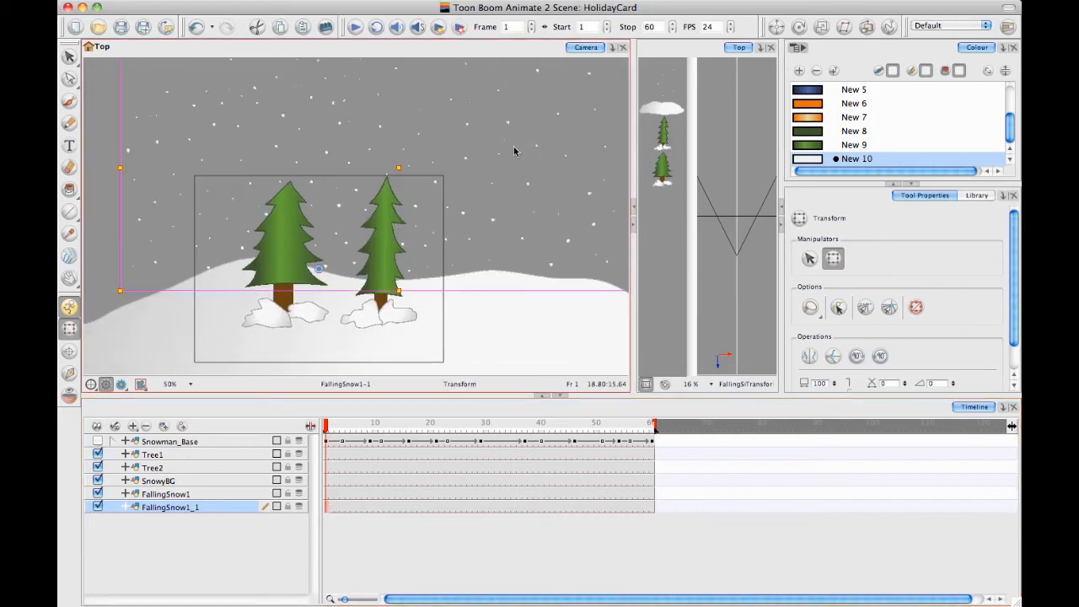
pyautogui.click(775, 26)
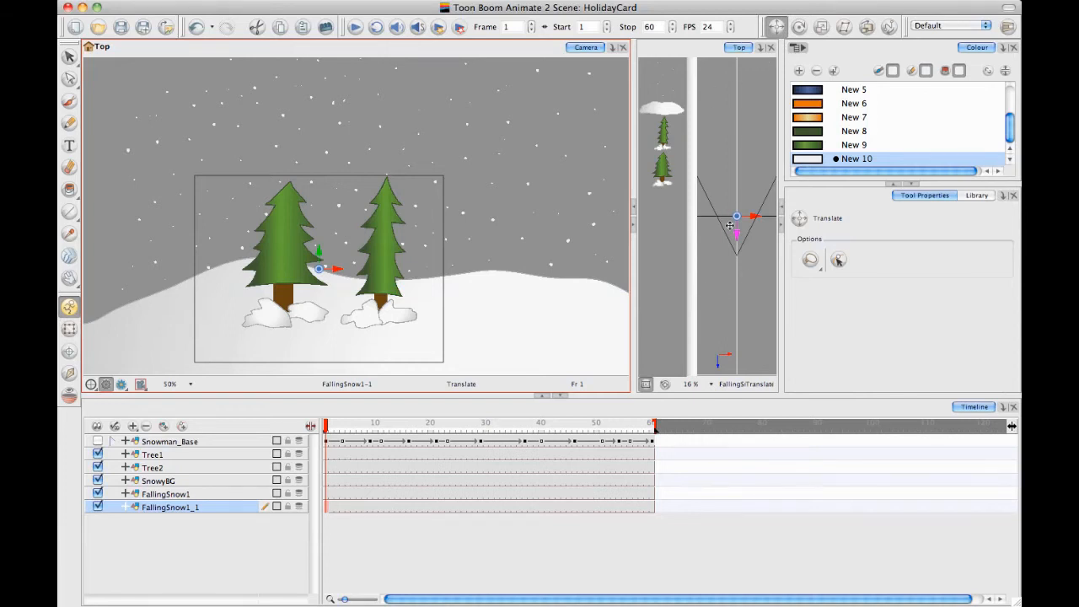
pyautogui.moveTo(736, 242); pyautogui.dragTo(743, 211)
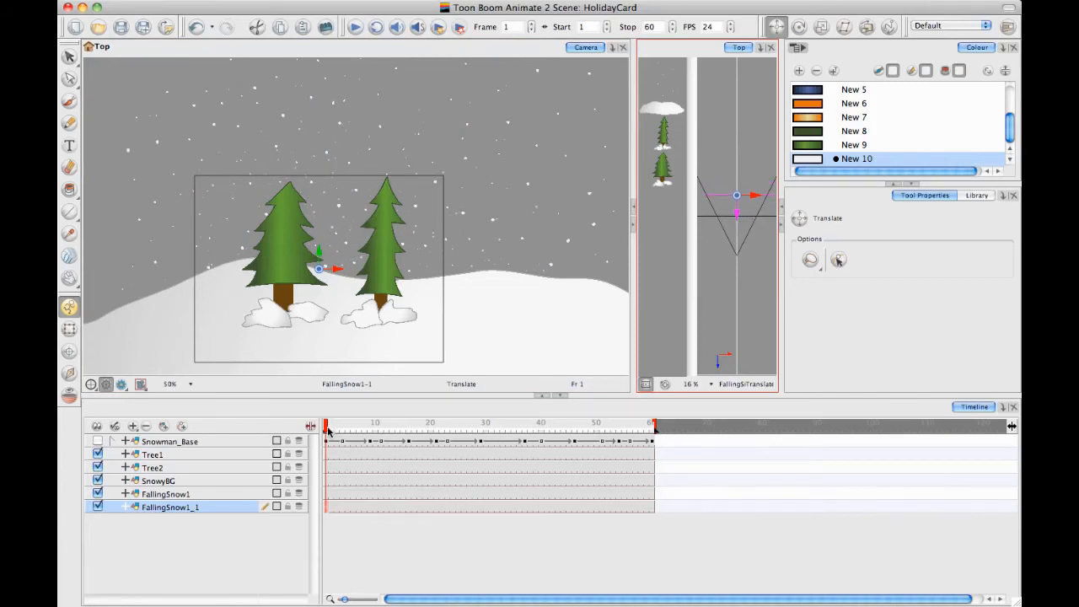
pyautogui.moveTo(331, 430); pyautogui.dragTo(580, 427)
pyautogui.moveTo(507, 427); pyautogui.dragTo(264, 413)
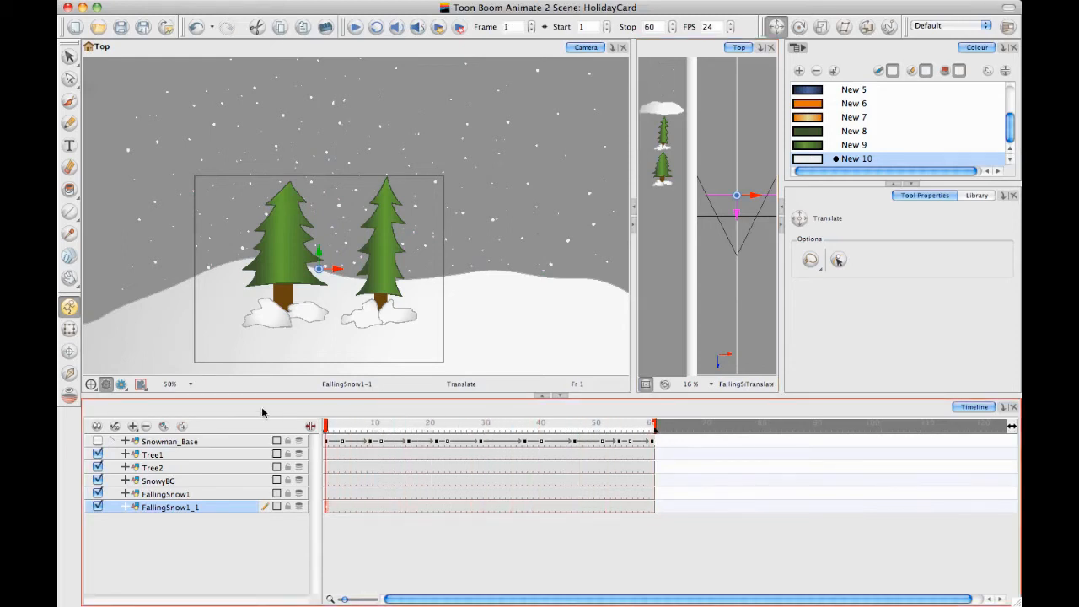
# Add a parent peg to FallingSnow1 and attach FallingSnow1_1 to that same peg
pyautogui.click(209, 496)
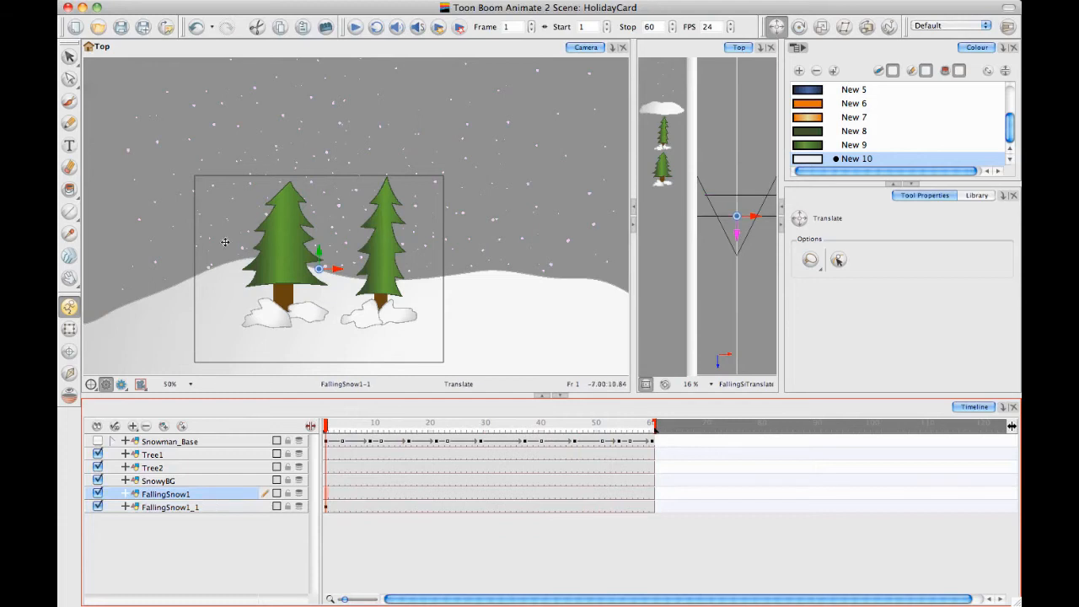
pyautogui.click(181, 427)
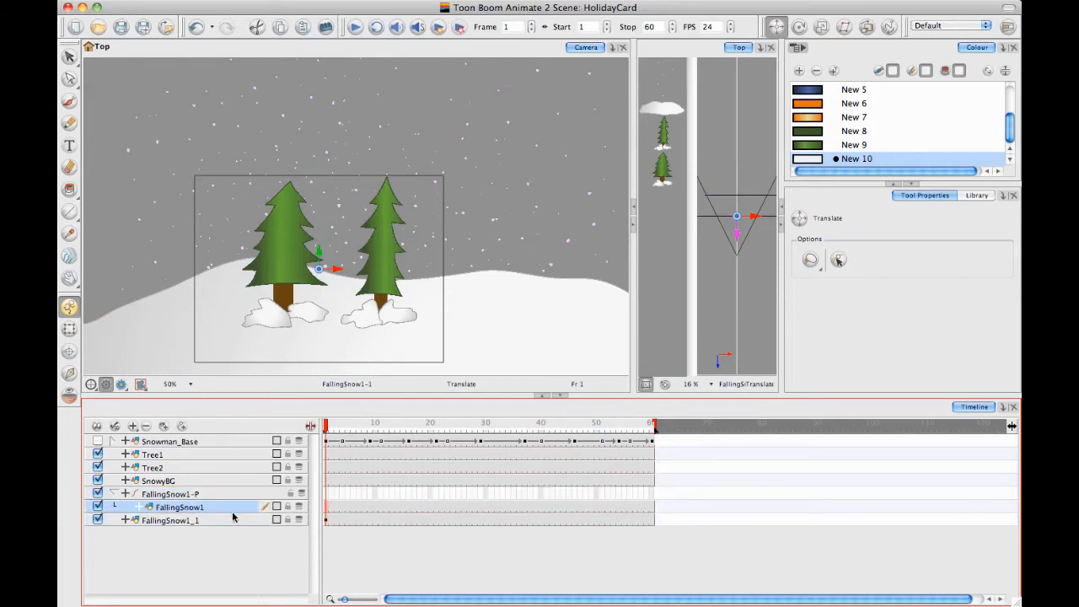
pyautogui.click(202, 522)
pyautogui.click(189, 505)
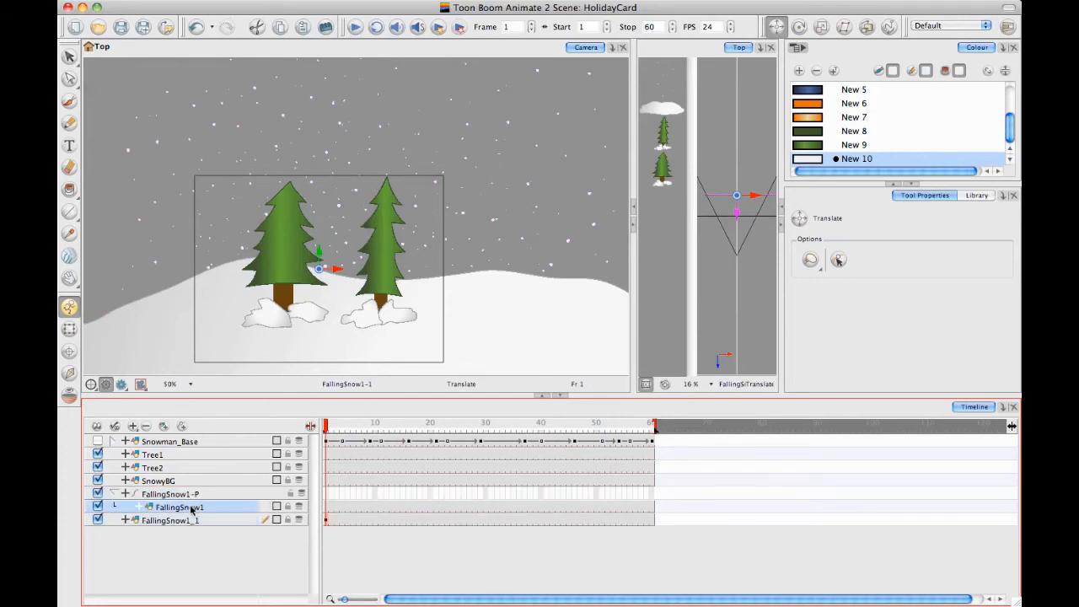
pyautogui.click(203, 522)
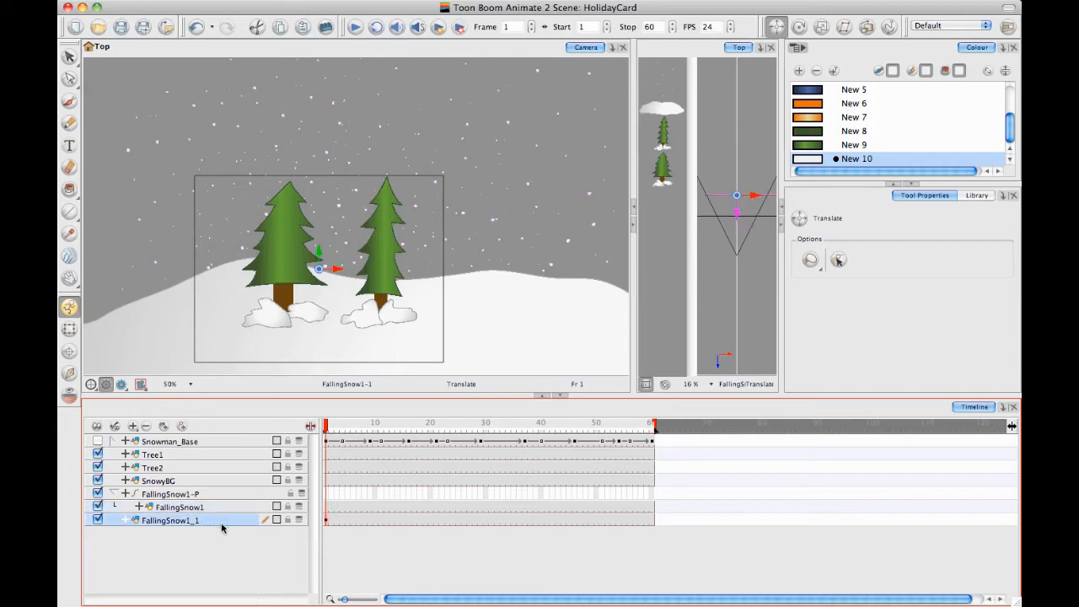
pyautogui.moveTo(200, 524); pyautogui.dragTo(210, 499)
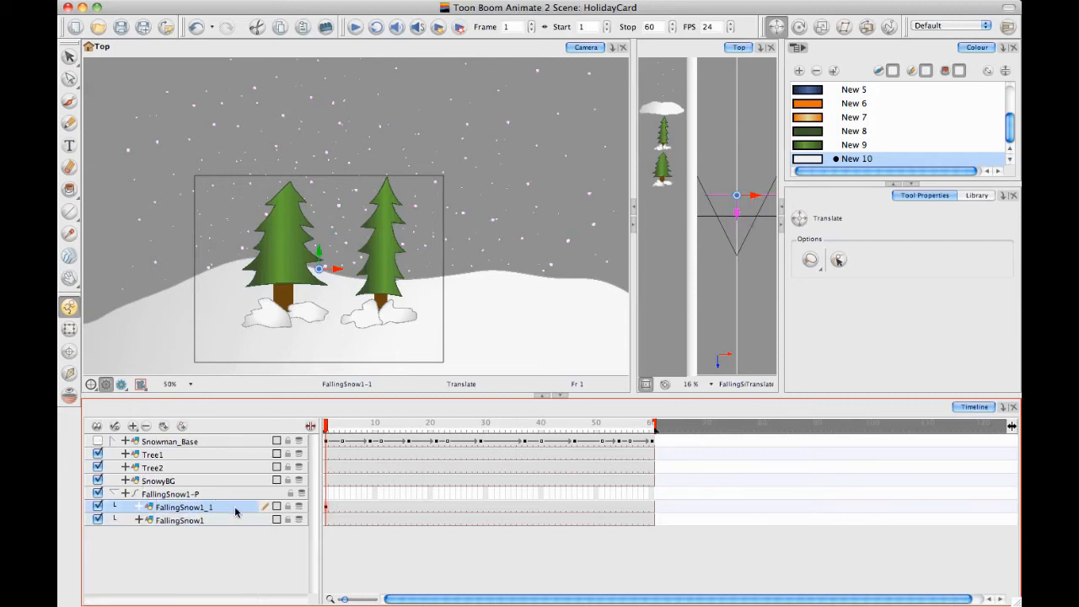
# With Transform, offset the FallingSnow1-P peg slightly up and left at frame 1, and move it down and left at frame 17
pyautogui.click(233, 494)
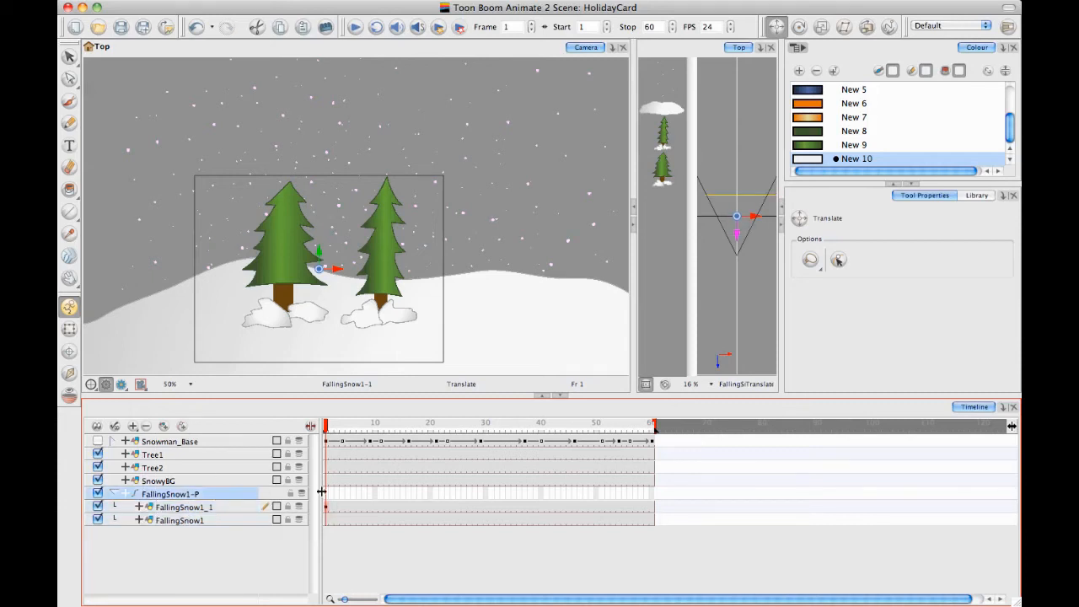
pyautogui.click(69, 329)
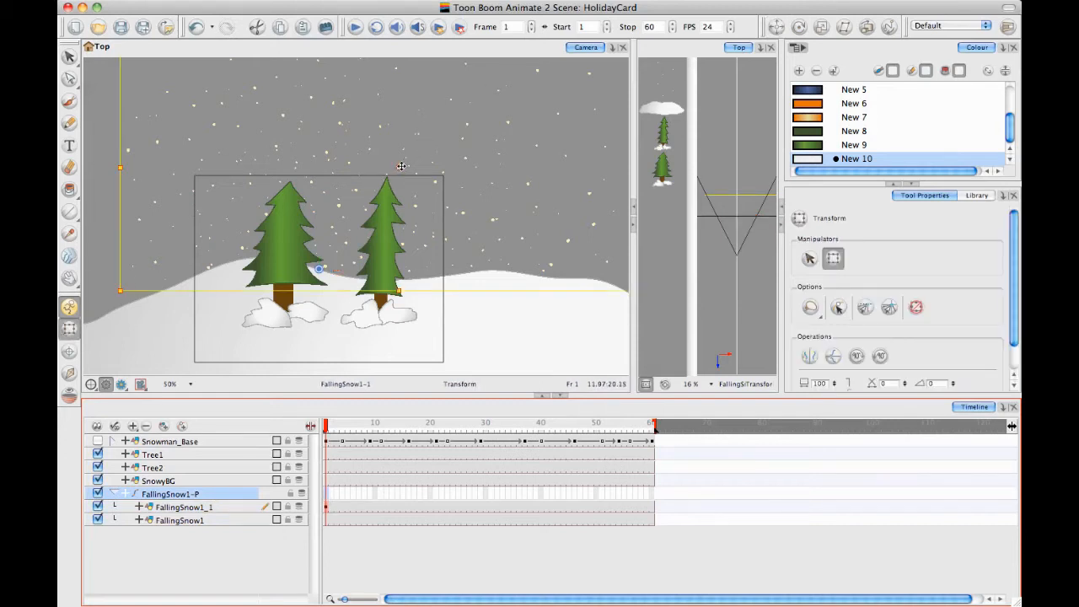
pyautogui.moveTo(401, 166); pyautogui.dragTo(395, 161)
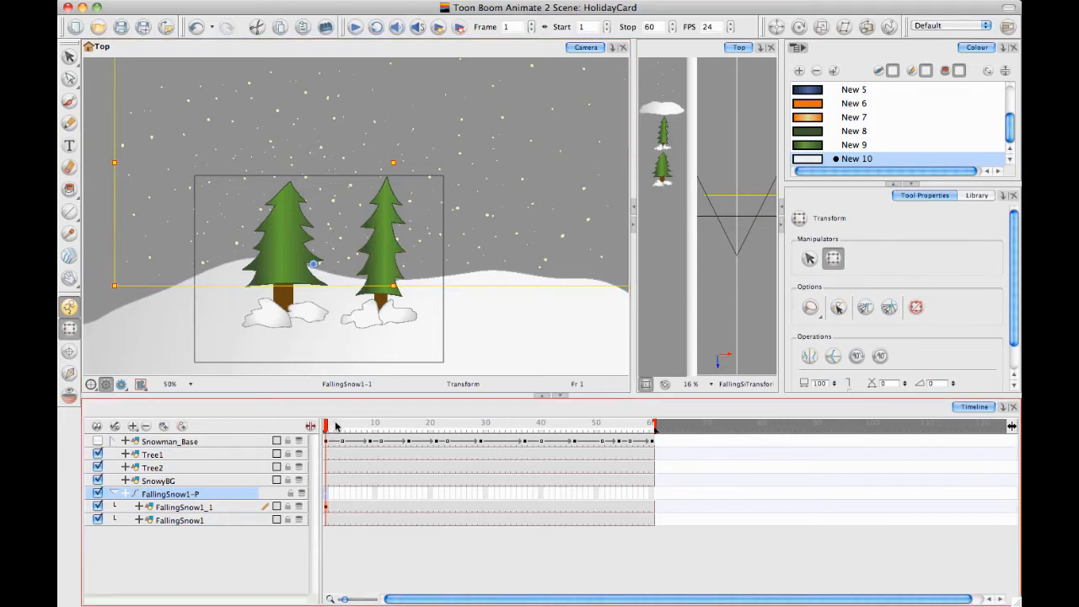
pyautogui.moveTo(336, 426); pyautogui.dragTo(414, 427)
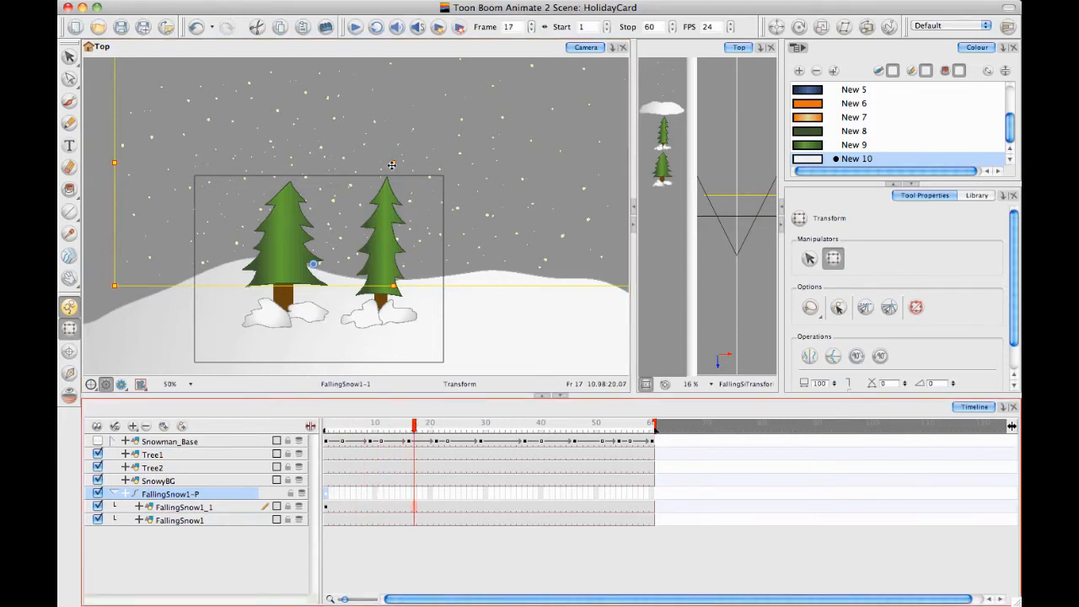
pyautogui.moveTo(389, 165); pyautogui.dragTo(354, 193)
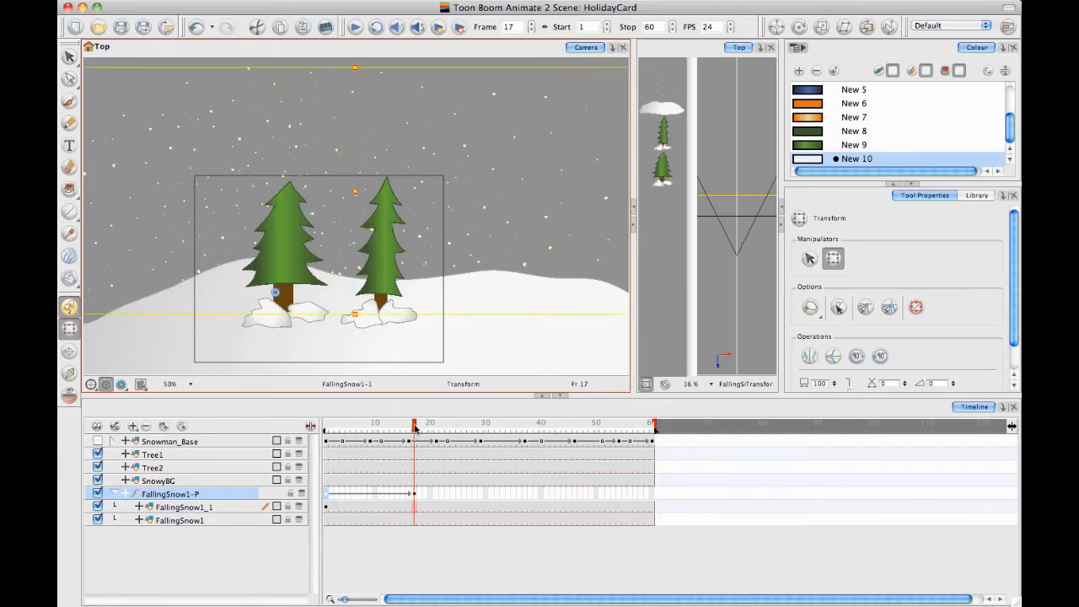
# Continue the zigzag snowfall on FallingSnow1-P, moving it down-right at frame 35, down-left at frame 43 and down-right at frame 60
pyautogui.moveTo(415, 428); pyautogui.dragTo(513, 428)
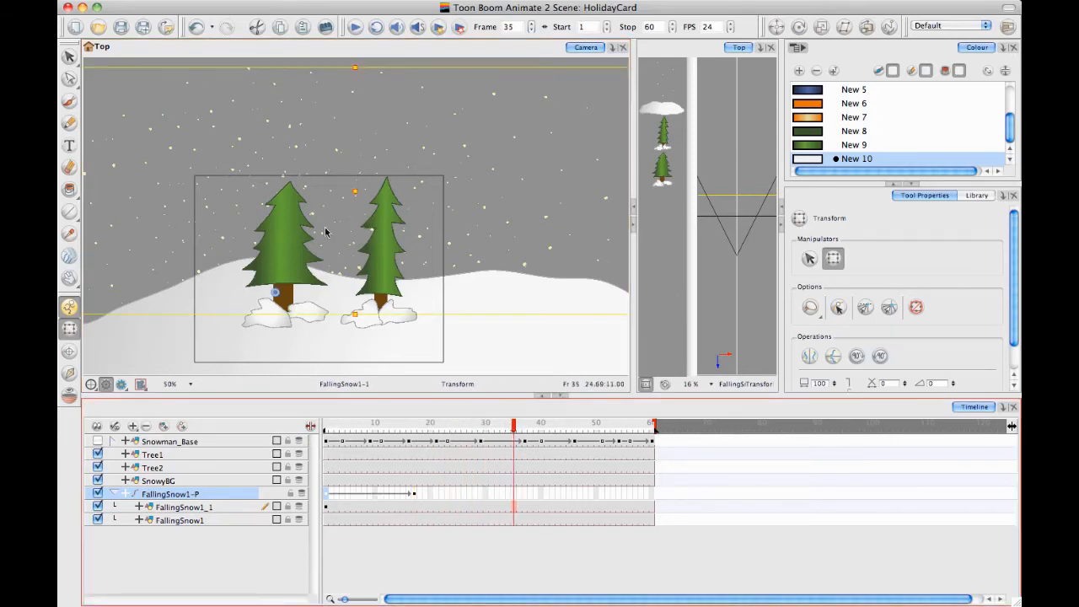
pyautogui.click(358, 192)
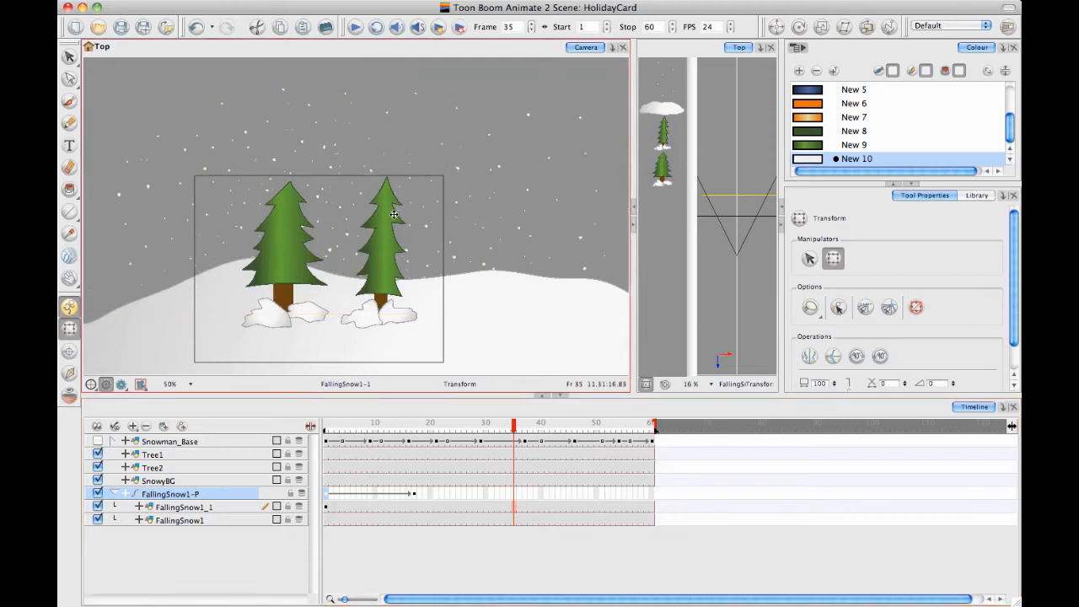
pyautogui.click(448, 226)
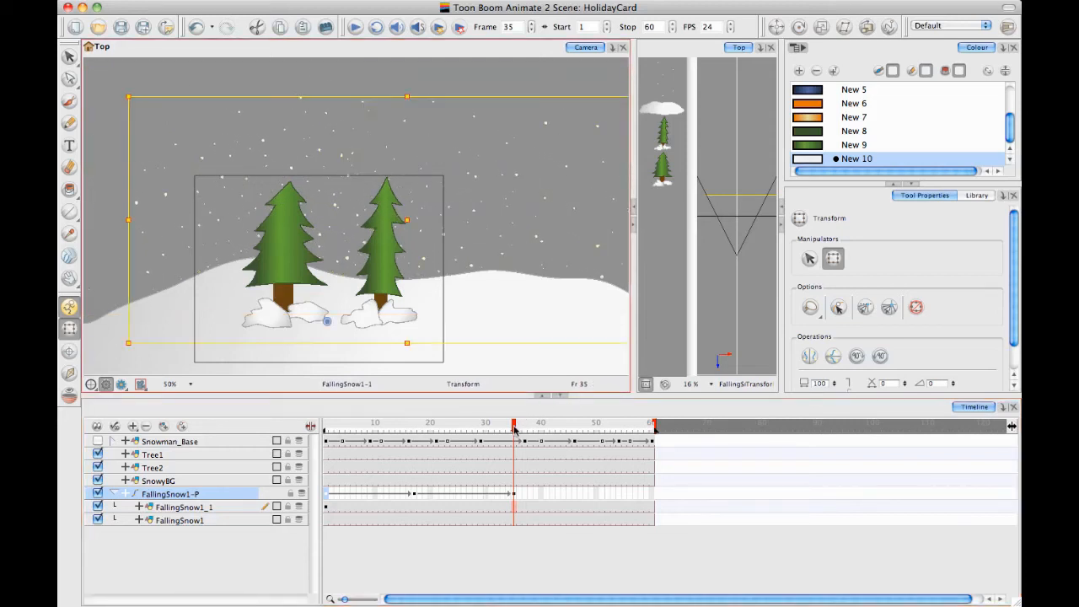
pyautogui.moveTo(514, 430); pyautogui.dragTo(557, 427)
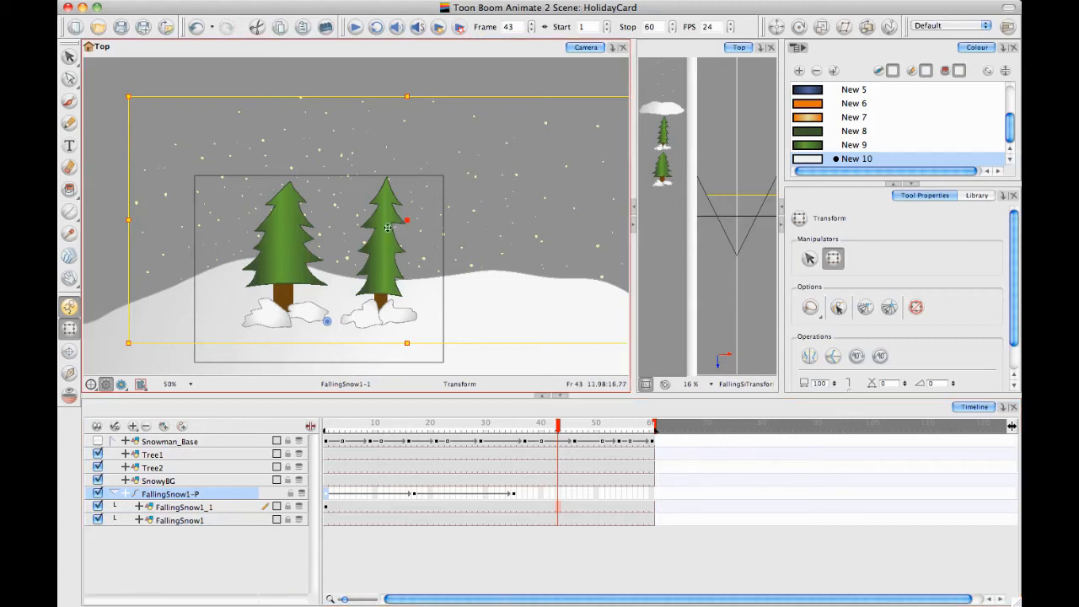
pyautogui.moveTo(387, 227); pyautogui.dragTo(359, 239)
pyautogui.moveTo(557, 427); pyautogui.dragTo(654, 427)
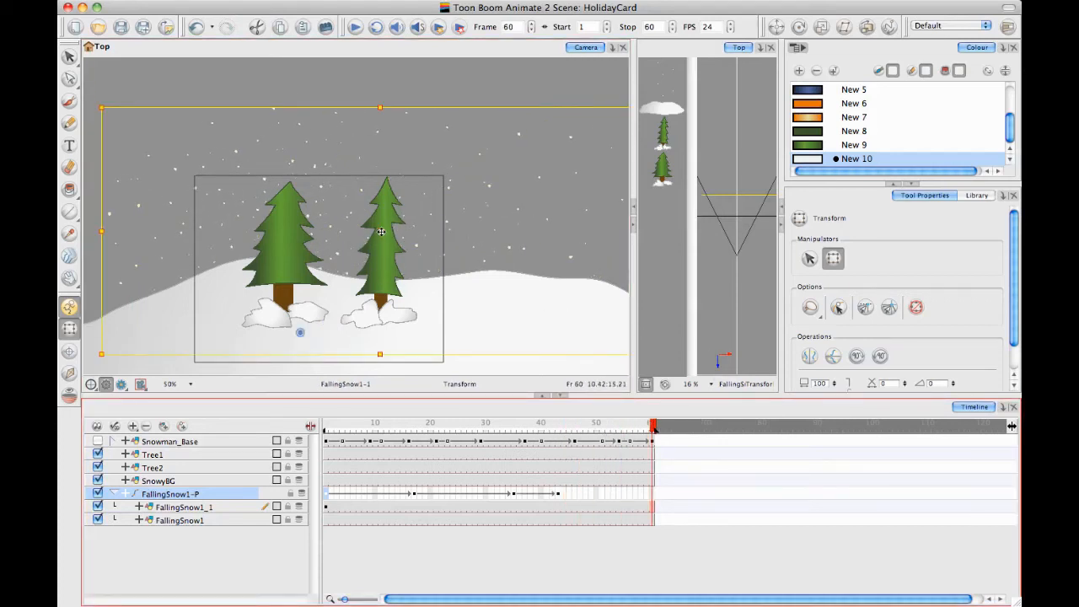
pyautogui.moveTo(381, 231); pyautogui.dragTo(397, 261)
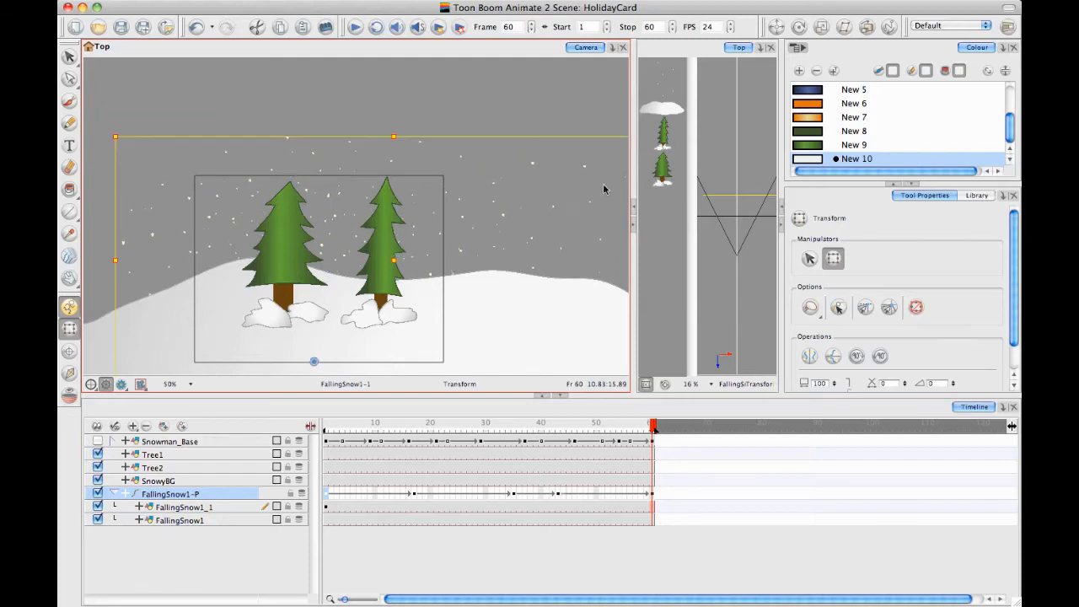
# Deselect the snow peg and play back the falling-snow animation
pyautogui.click(539, 90)
pyautogui.click(355, 28)
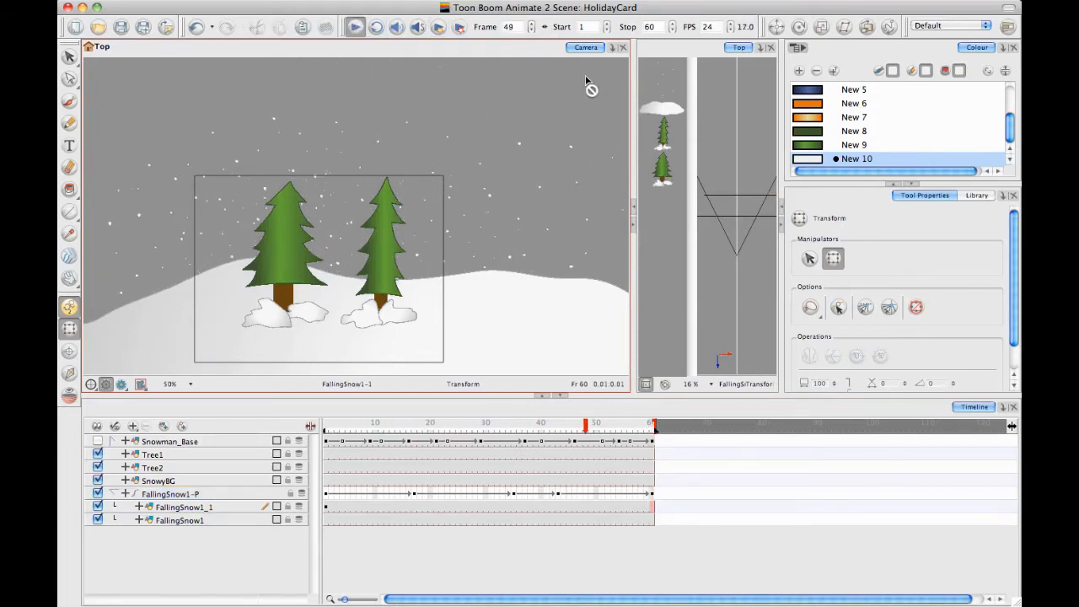
pyautogui.click(356, 28)
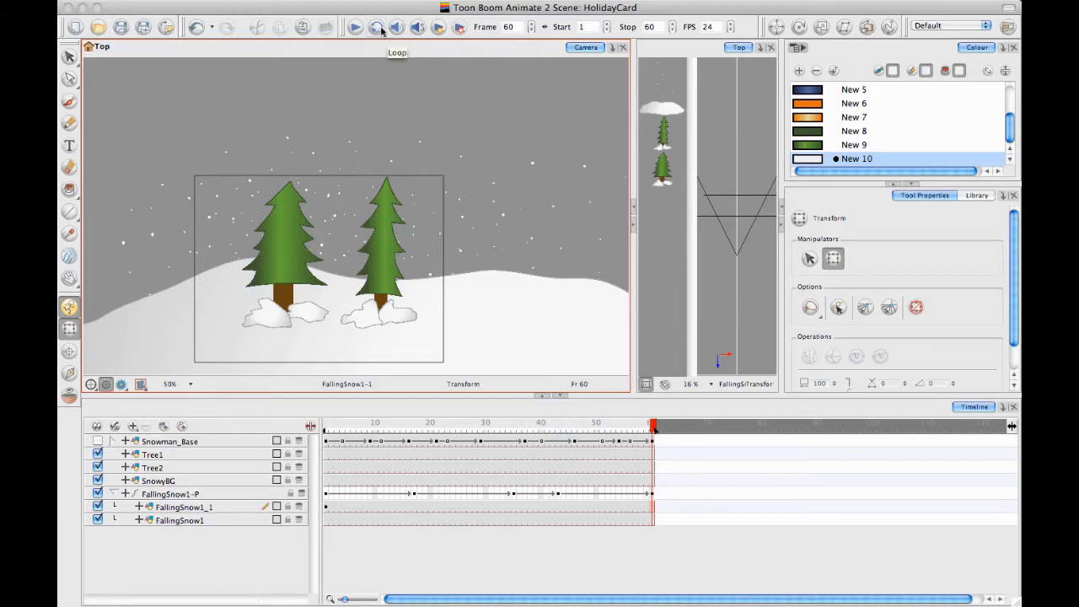
# Move the FallingSnow1-P peg keyframe at frame 43 to frame 40 and play back the snowfall
pyautogui.click(356, 29)
pyautogui.click(558, 494)
pyautogui.moveTo(558, 494); pyautogui.dragTo(542, 495)
pyautogui.click(295, 68)
pyautogui.click(355, 27)
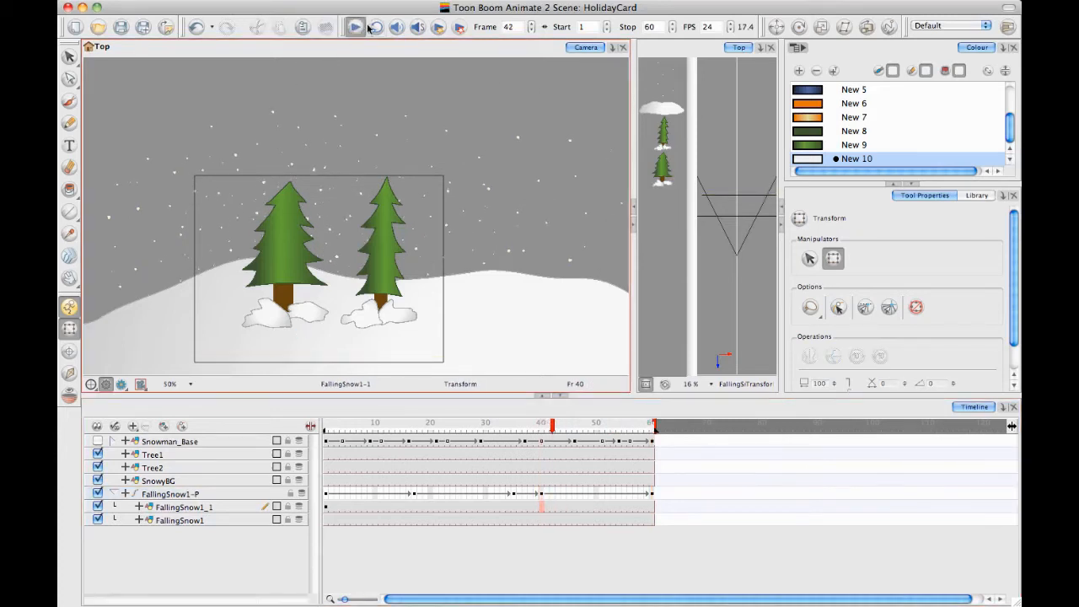
pyautogui.click(349, 32)
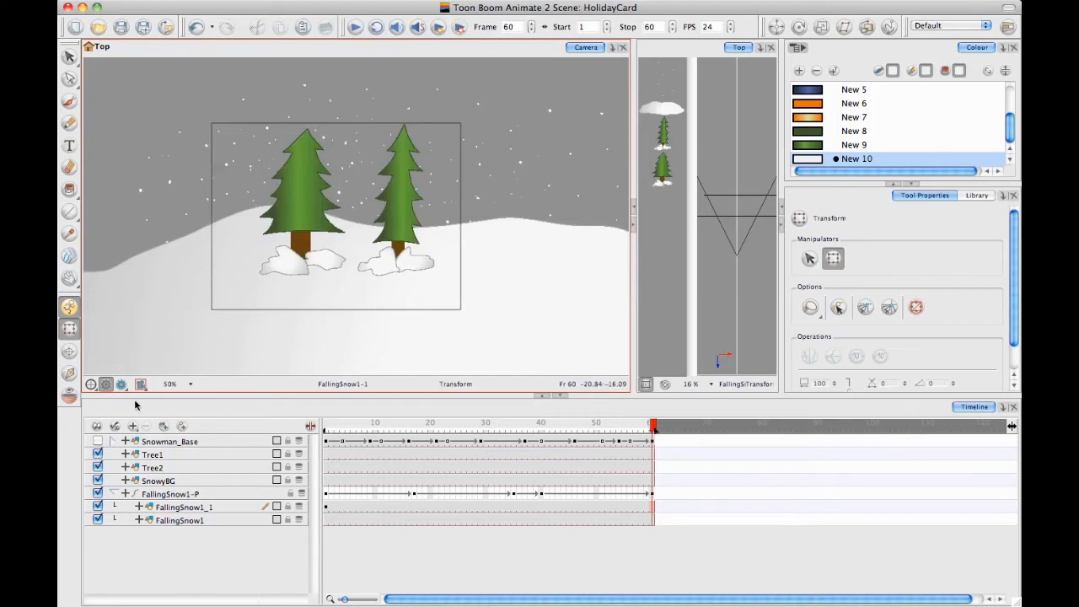
# Show the Snowman_Base layer and scale Tree2 down at frame 60 so it sits on the hill beside the snowman
pyautogui.click(97, 441)
pyautogui.moveTo(377, 300); pyautogui.dragTo(385, 257)
pyautogui.press('1')
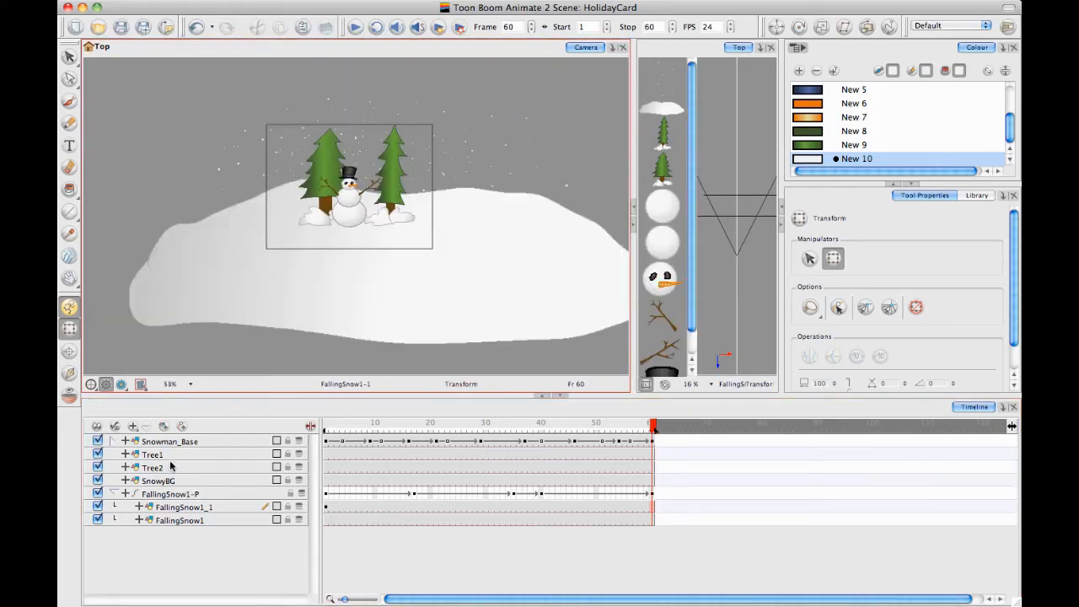
pyautogui.click(171, 466)
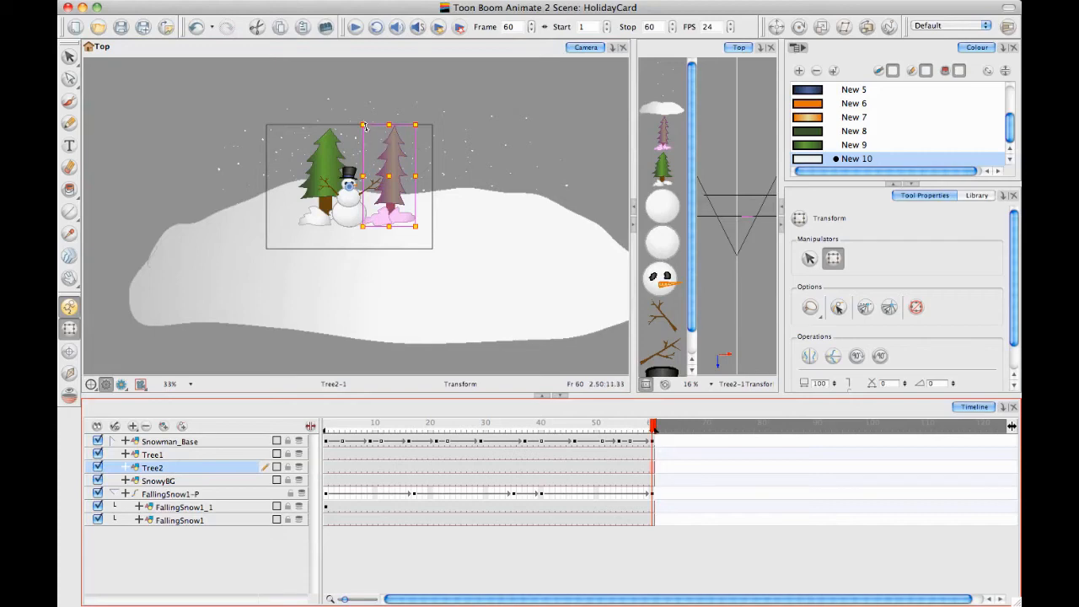
pyautogui.moveTo(362, 124); pyautogui.dragTo(408, 167)
# Move Tree1 away from the snowman and scale it down at frame 60 to match Tree2's size
pyautogui.click(194, 455)
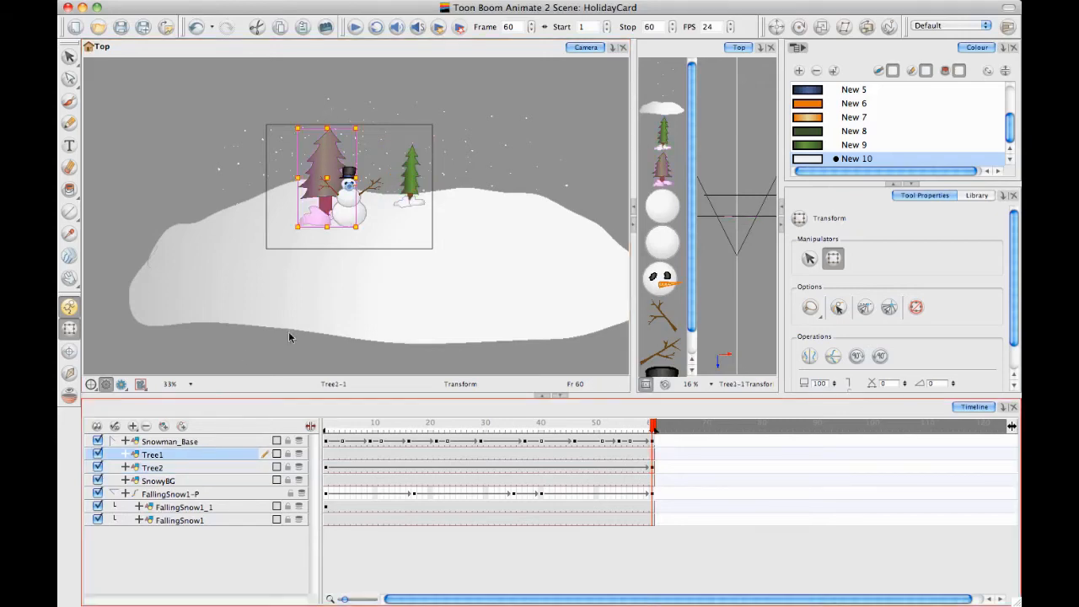
pyautogui.moveTo(316, 165); pyautogui.dragTo(291, 165)
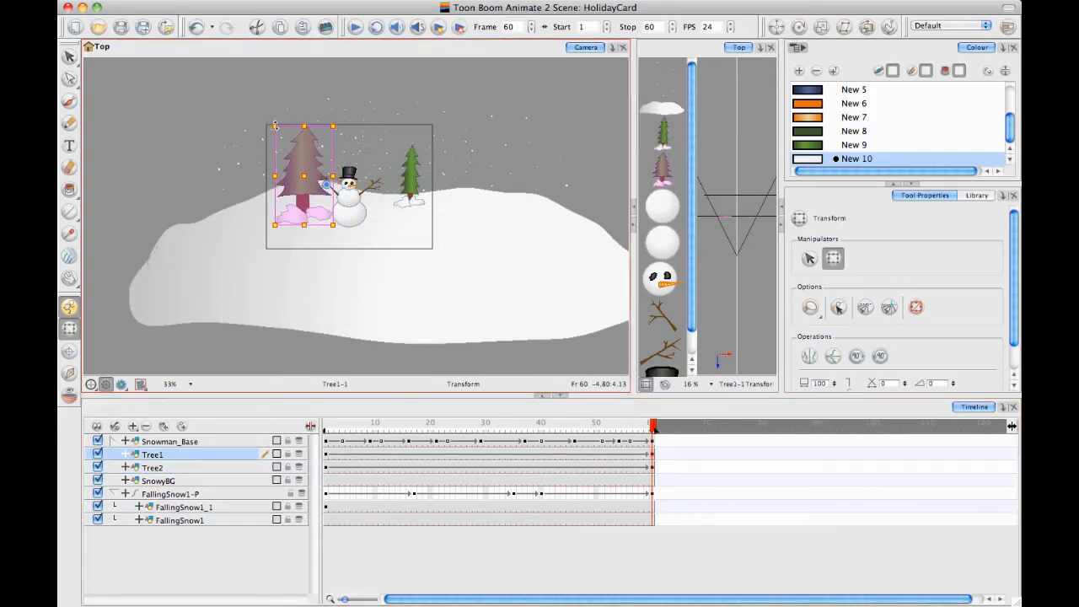
pyautogui.moveTo(275, 126); pyautogui.dragTo(297, 164)
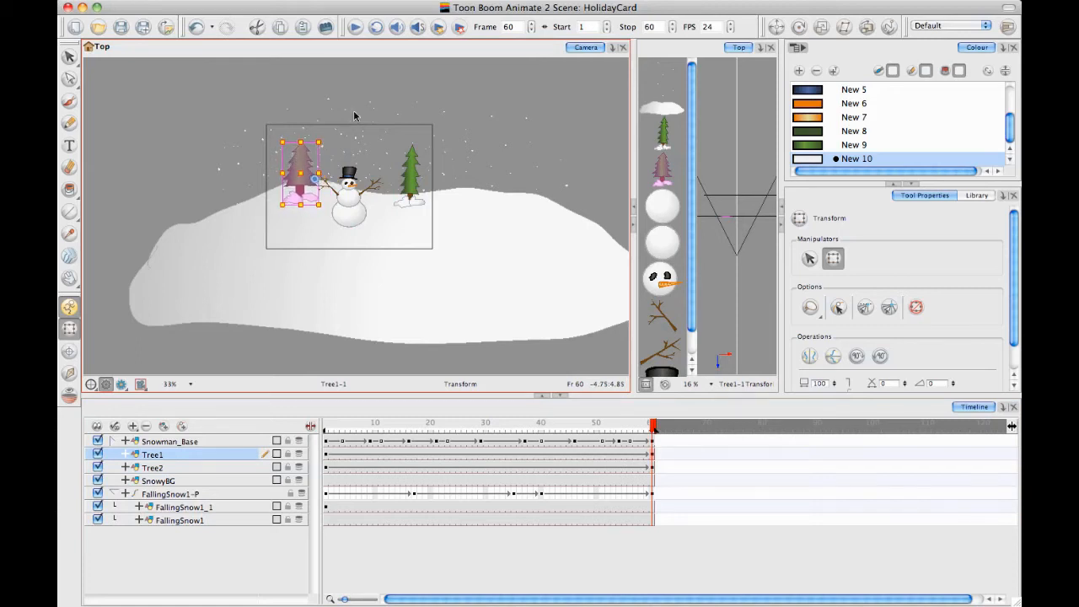
pyautogui.click(163, 105)
# Remove the frame 1 keyframes from Tree1 and Tree2 and scrub to frame 60 to check the trees
pyautogui.click(329, 426)
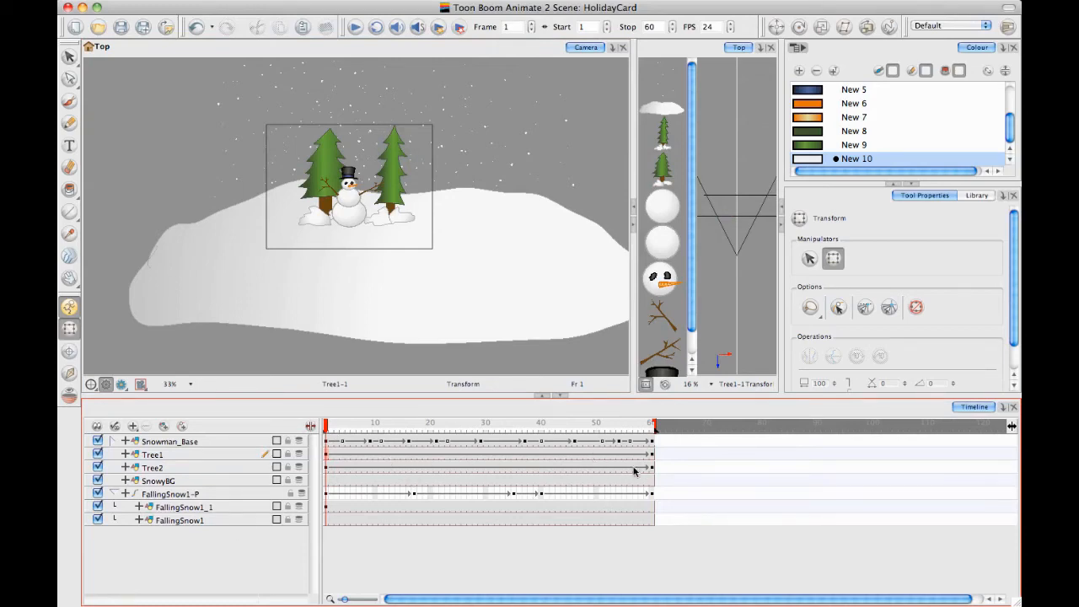
pyautogui.click(327, 454)
pyautogui.click(328, 467)
pyautogui.click(331, 428)
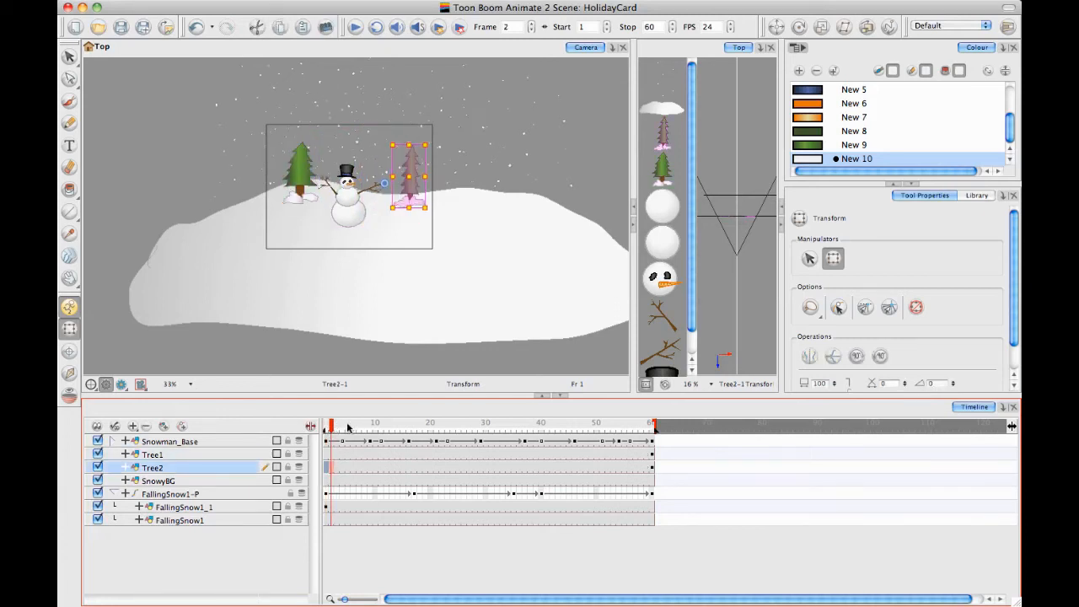
pyautogui.moveTo(347, 427); pyautogui.dragTo(693, 403)
# Deselect the tree and play back the whole scene with the snowman, the trees and the snow
pyautogui.click(202, 565)
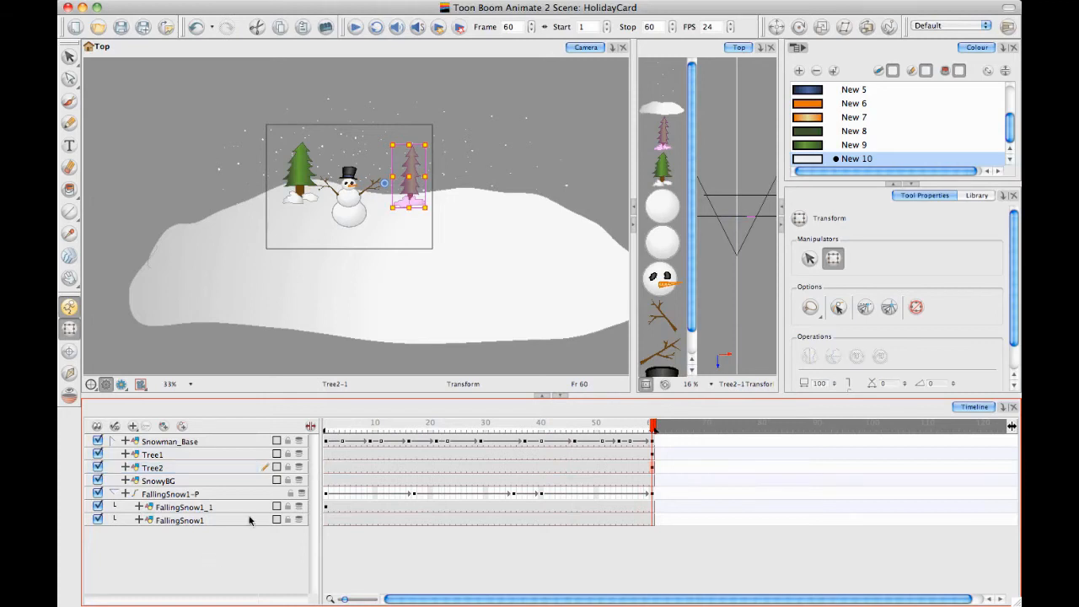
pyautogui.click(356, 27)
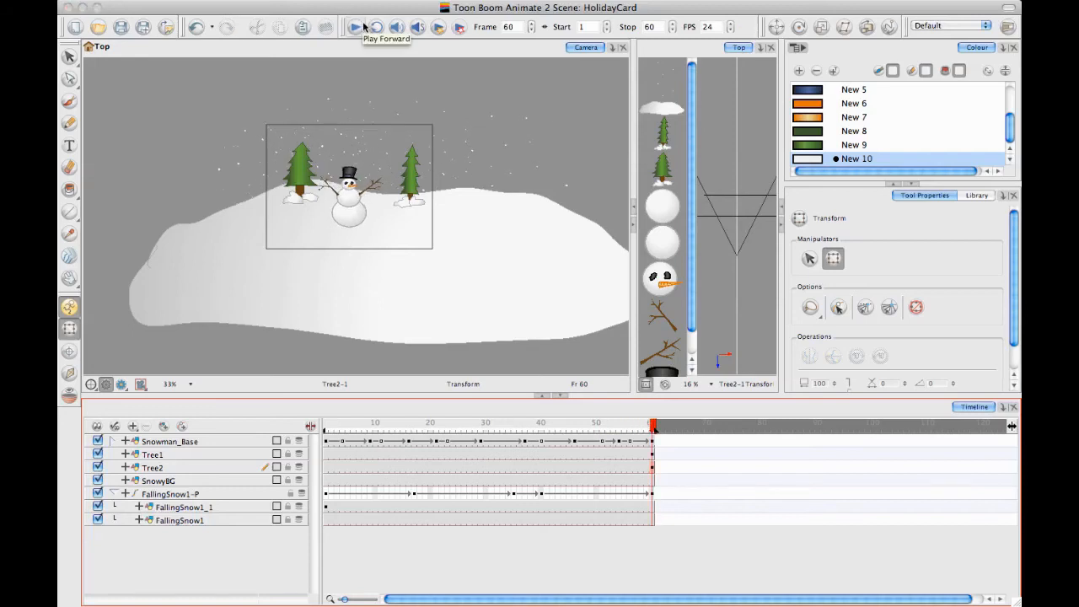
pyautogui.click(357, 28)
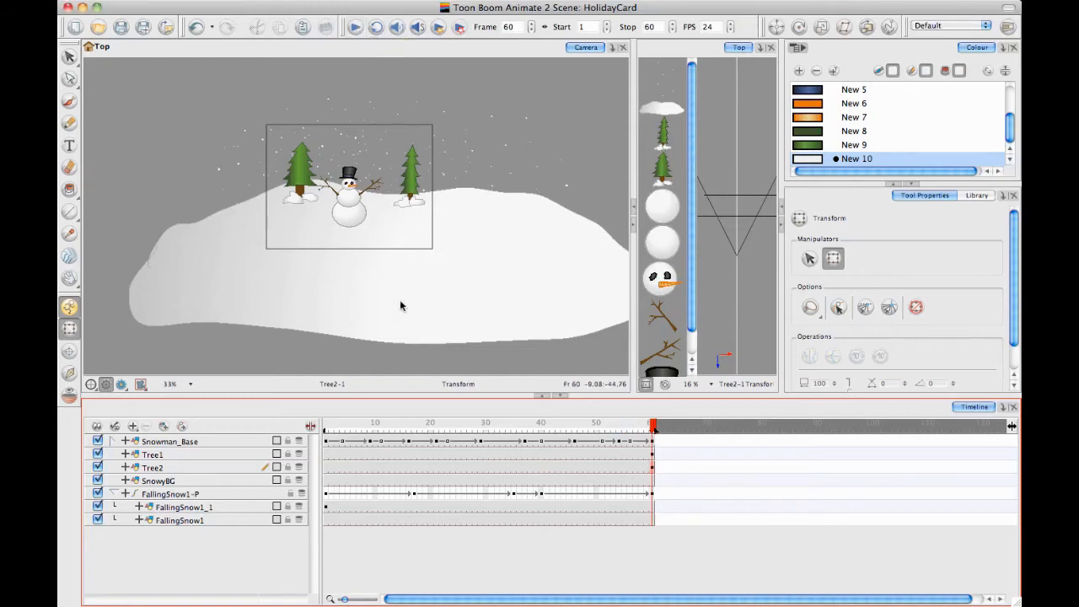
pyautogui.click(358, 29)
pyautogui.click(330, 0)
pyautogui.click(341, 2)
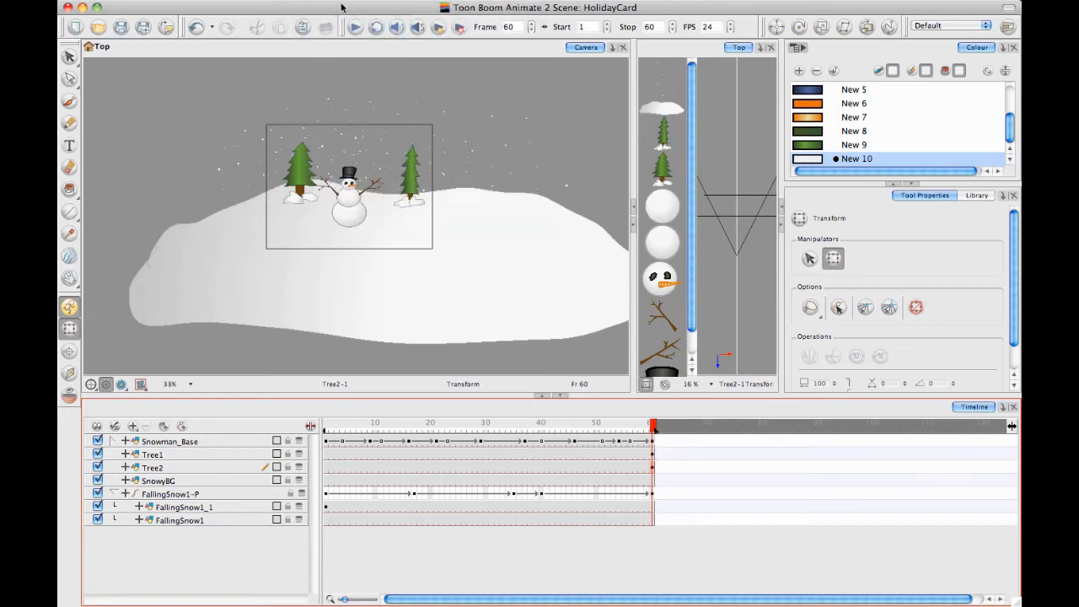
pyautogui.click(292, 0)
pyautogui.click(309, 66)
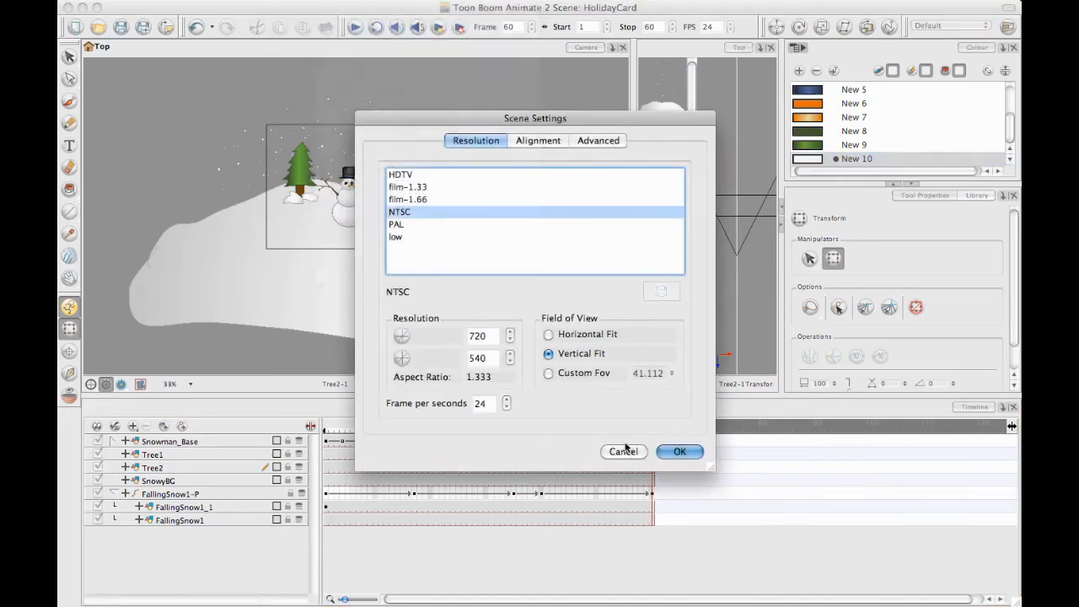
pyautogui.click(620, 450)
# Set the scene length to 180 frames
pyautogui.click(292, 0)
pyautogui.click(303, 9)
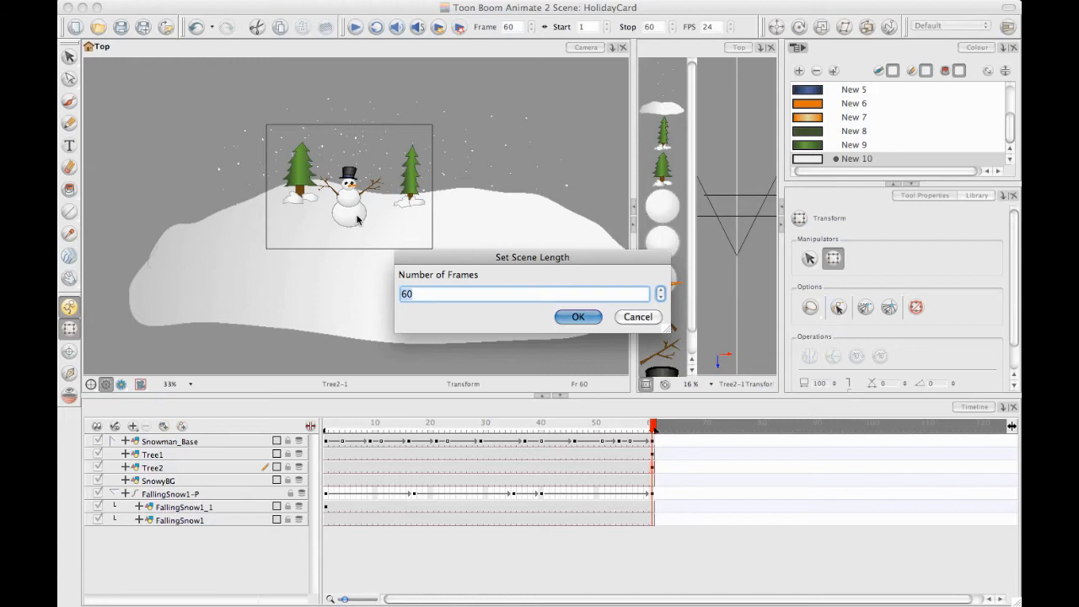
pyautogui.write('180')
pyautogui.press('Return')
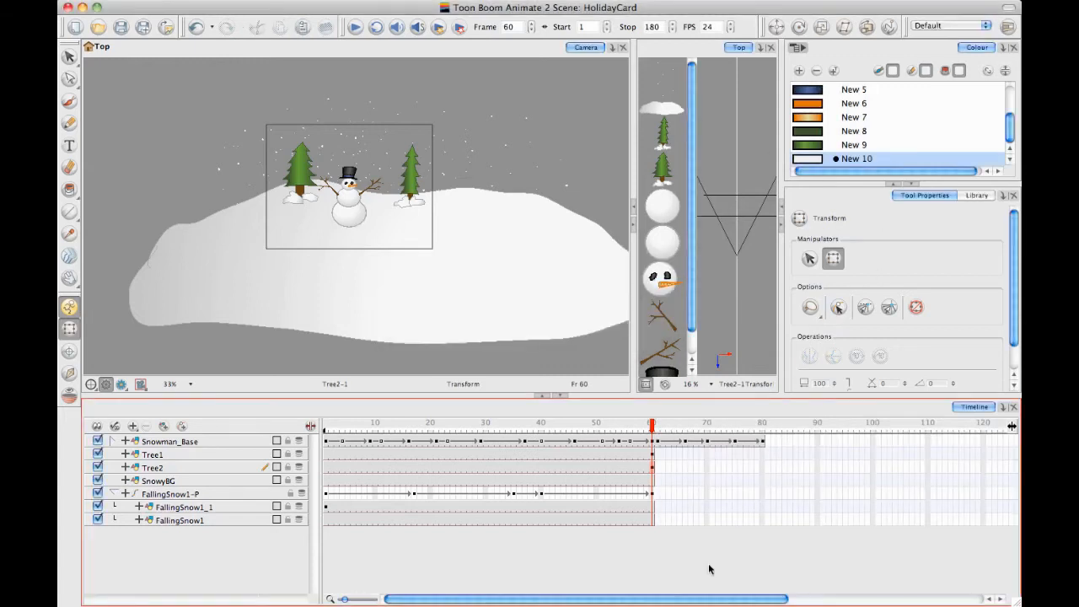
# Delete the leftover Snowman_Base cells from frame 61 to frame 80
pyautogui.moveTo(698, 601); pyautogui.dragTo(708, 600)
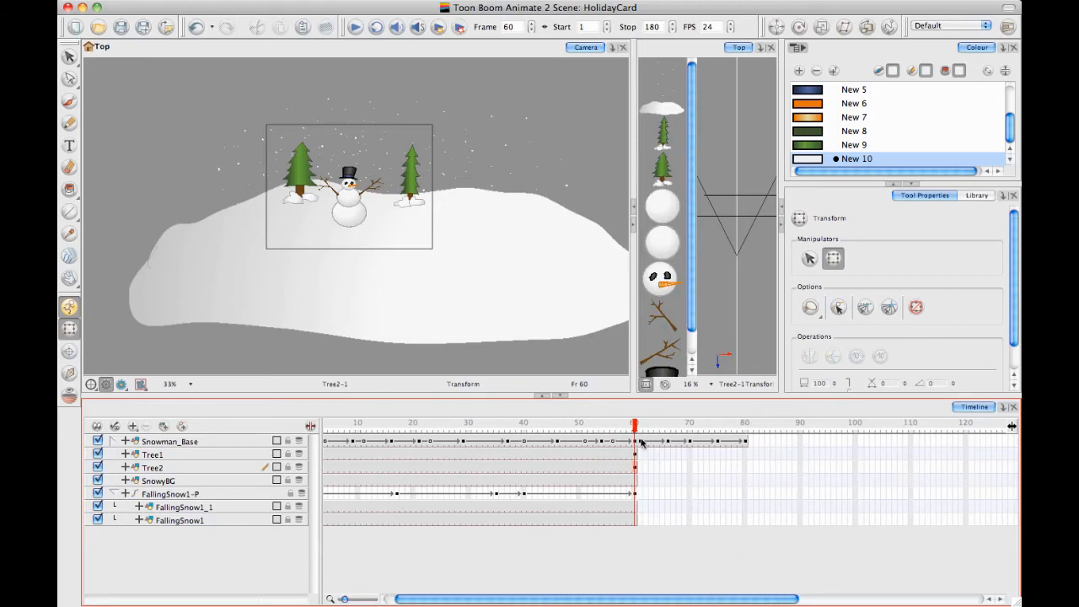
pyautogui.moveTo(640, 442); pyautogui.dragTo(743, 441)
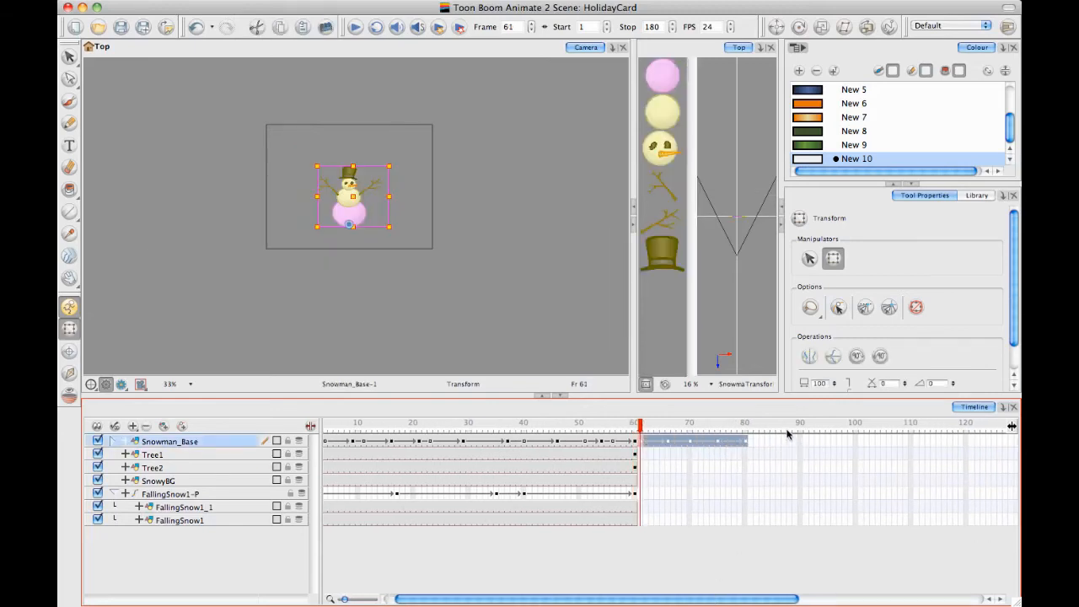
pyautogui.press('Delete')
# Extend the exposure of every layer to frame 180, from Snowman_Base down to FallingSnow1, and deselect the layers
pyautogui.moveTo(762, 596); pyautogui.dragTo(946, 597)
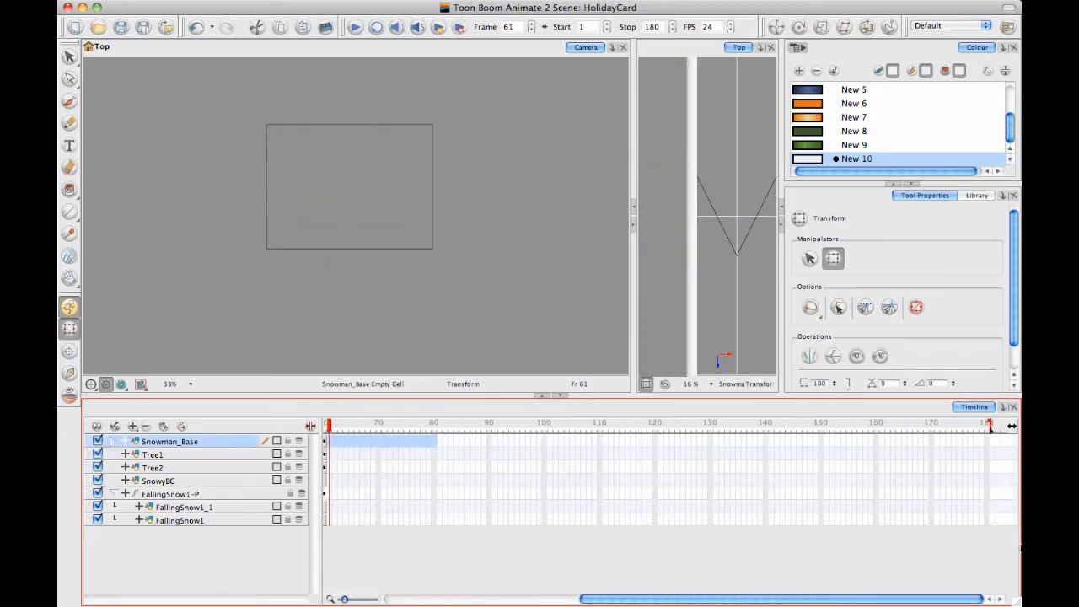
pyautogui.moveTo(984, 447); pyautogui.dragTo(987, 524)
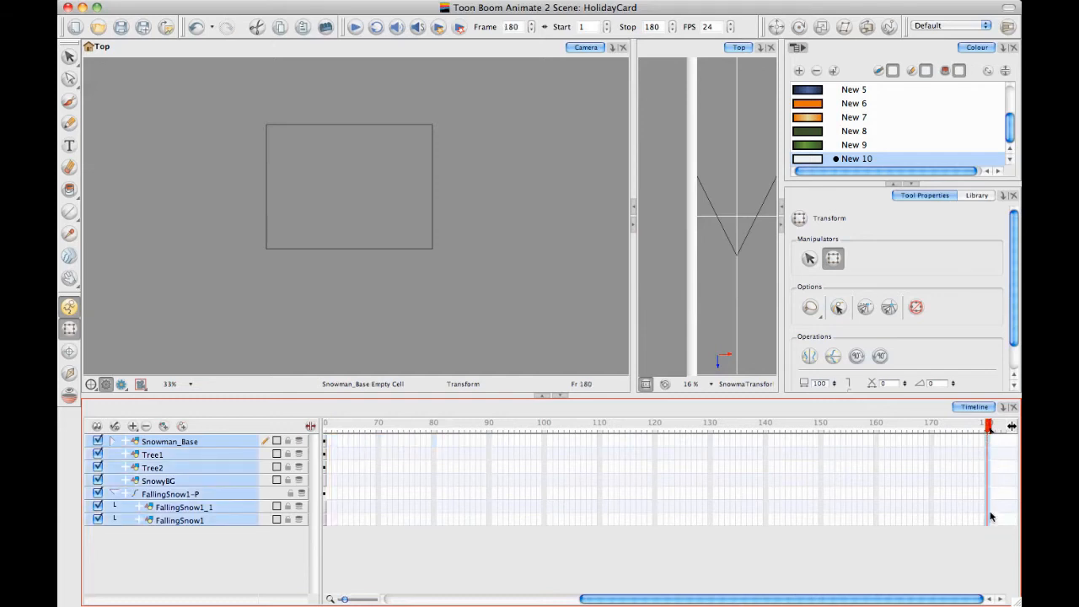
pyautogui.press('F5')
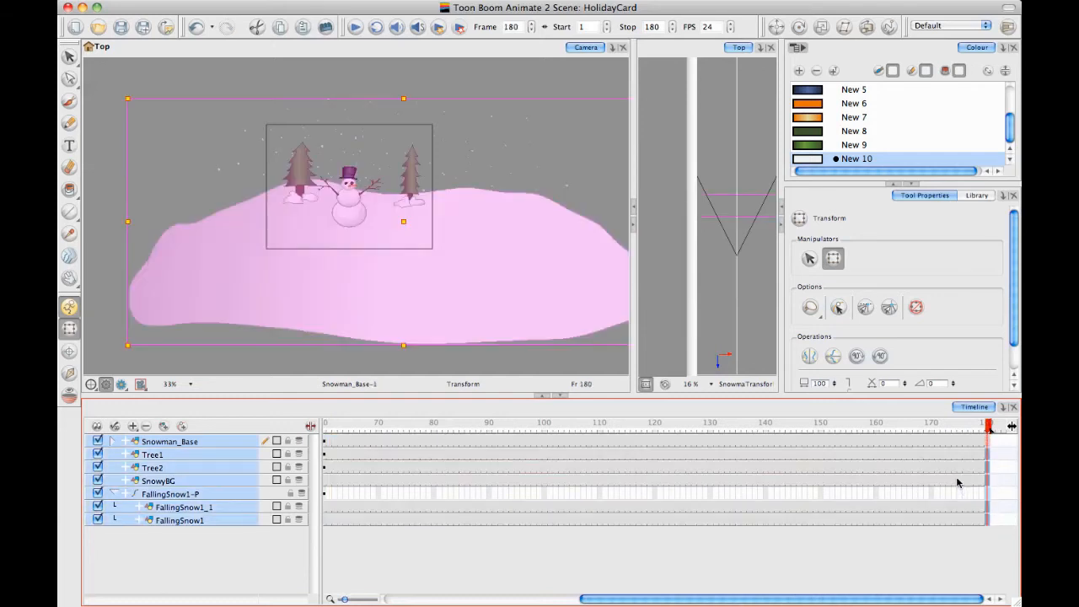
pyautogui.moveTo(601, 601); pyautogui.dragTo(364, 576)
pyautogui.click(364, 576)
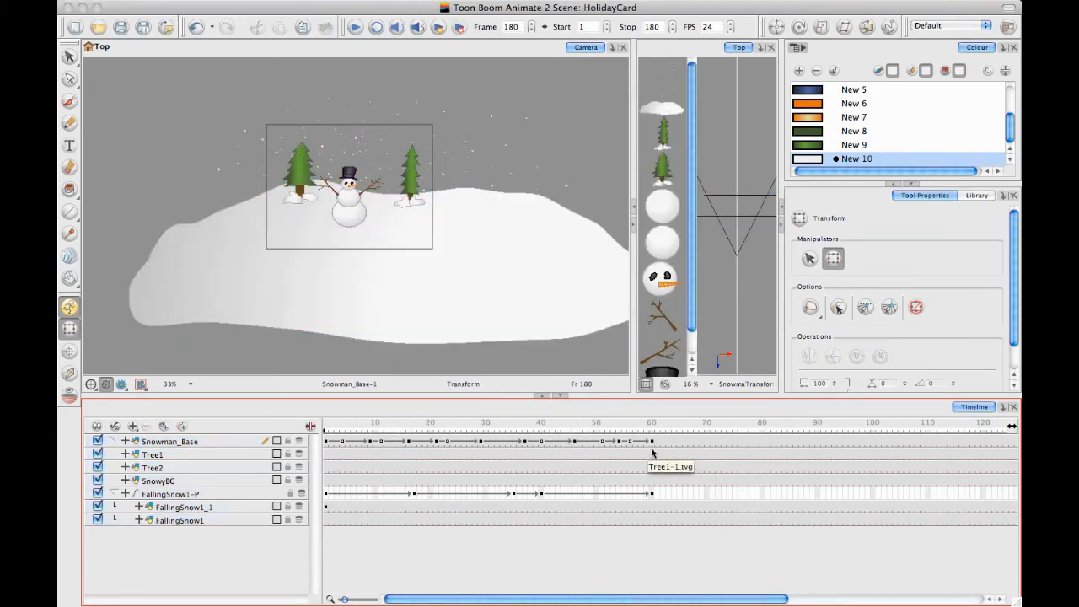
# Copy the Snowman_Base animation from frames 1 to 60 and paste it at frame 60 as 4 Normal (forward) cycles
pyautogui.moveTo(646, 443); pyautogui.dragTo(325, 444)
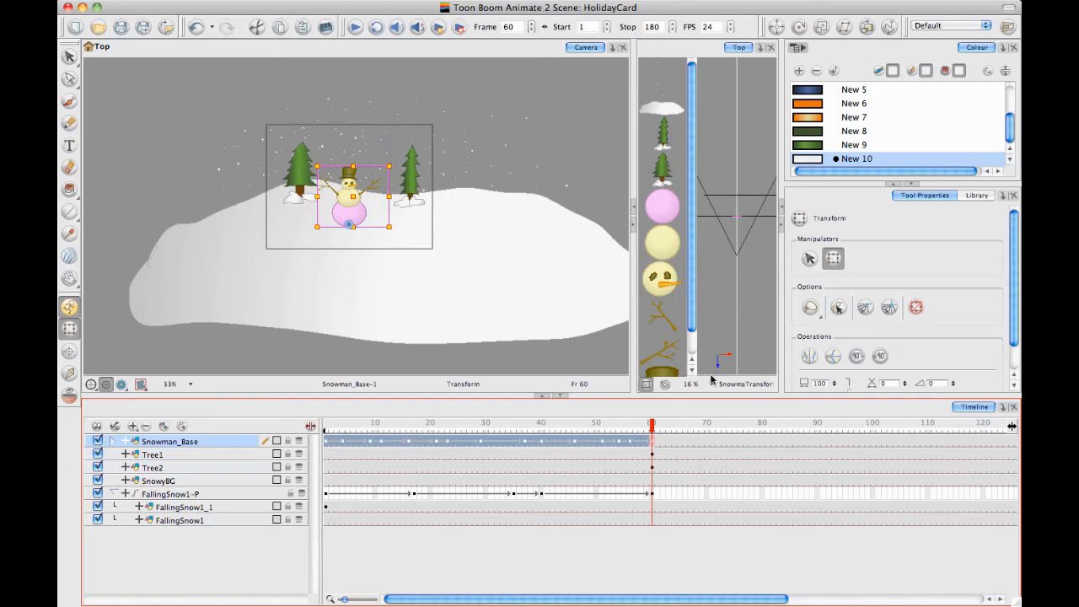
pyautogui.click(652, 443)
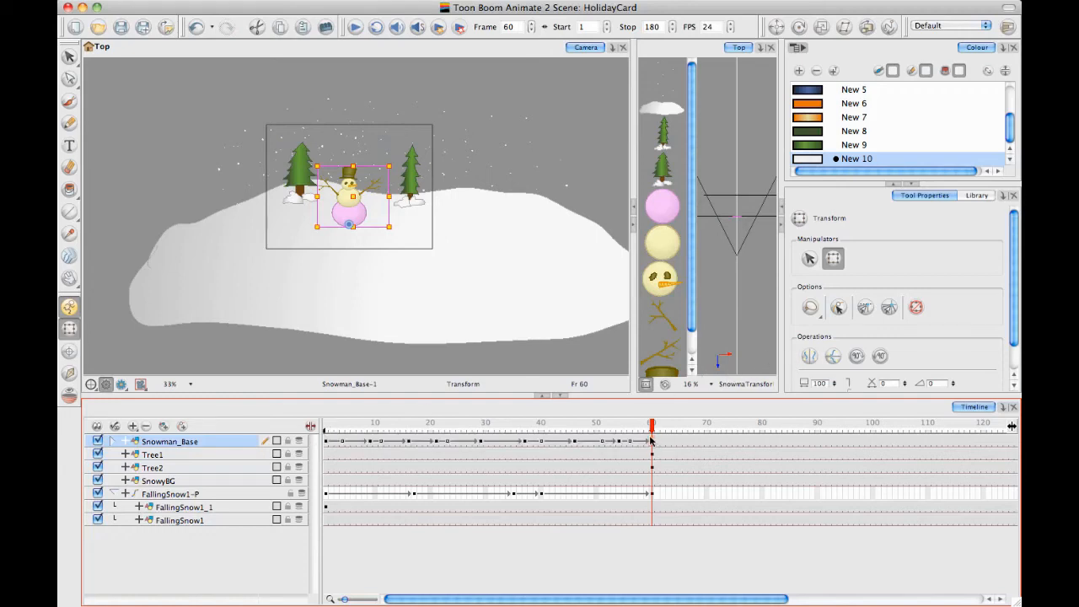
pyautogui.rightClick(650, 440)
pyautogui.click(682, 379)
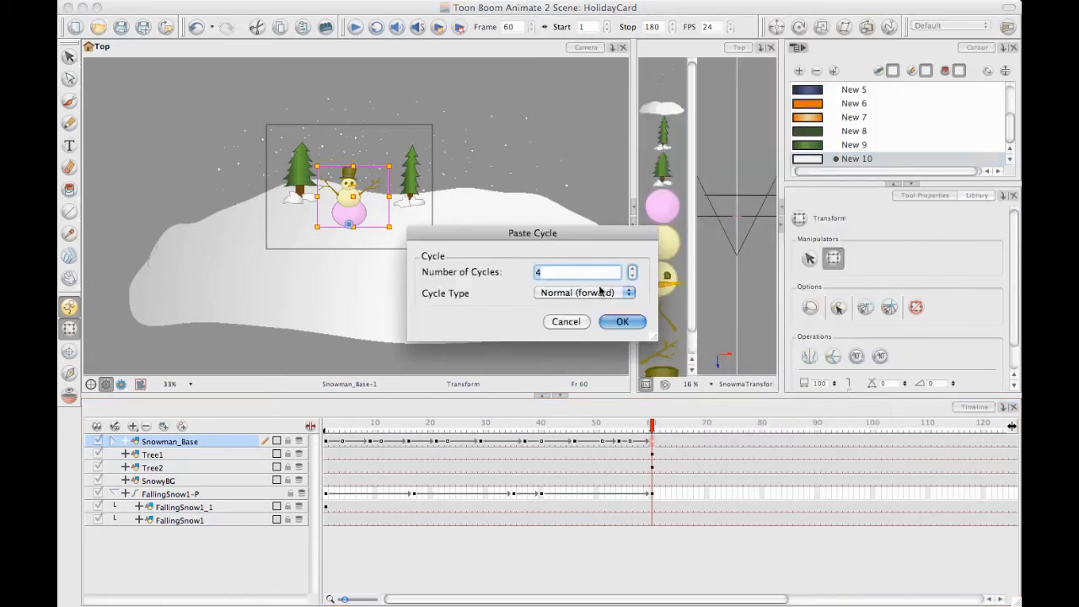
pyautogui.click(622, 321)
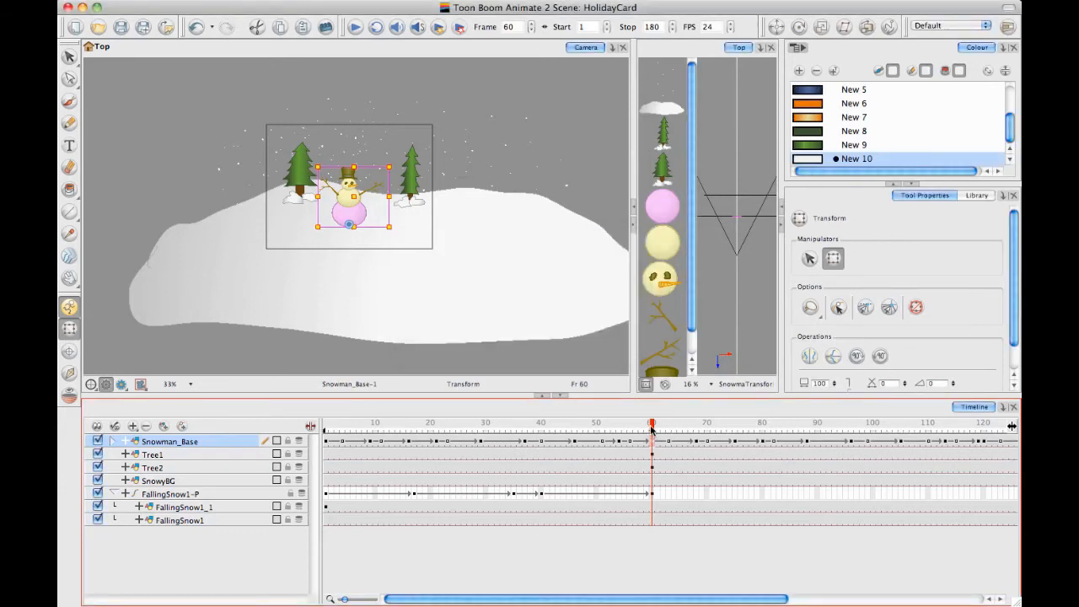
# Return to frame 1, deselect the snowman and play back the 180-frame animation
pyautogui.moveTo(651, 430); pyautogui.dragTo(325, 427)
pyautogui.click(335, 99)
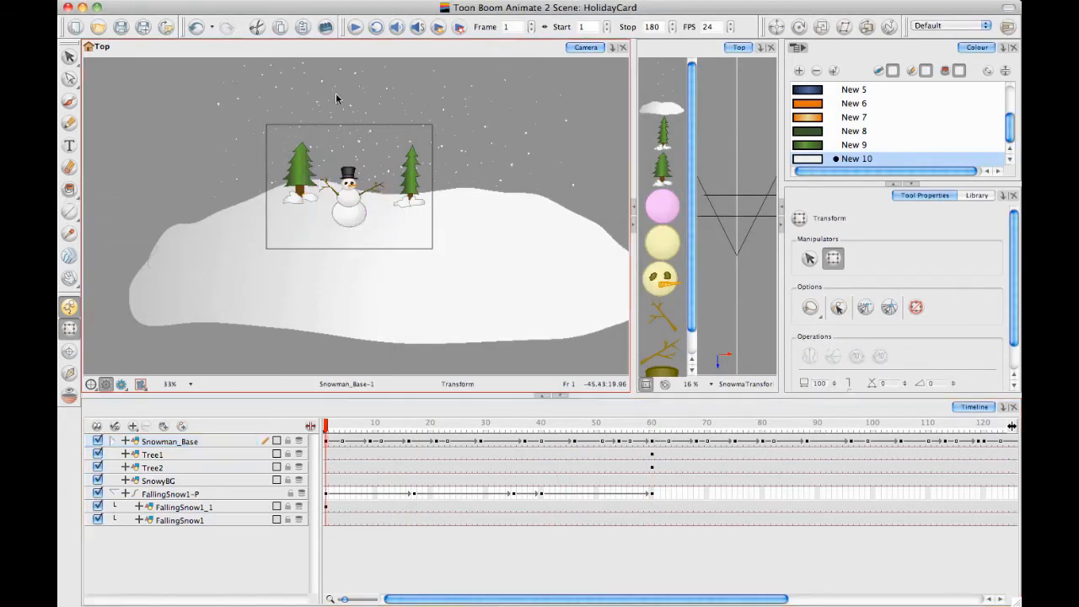
pyautogui.click(355, 27)
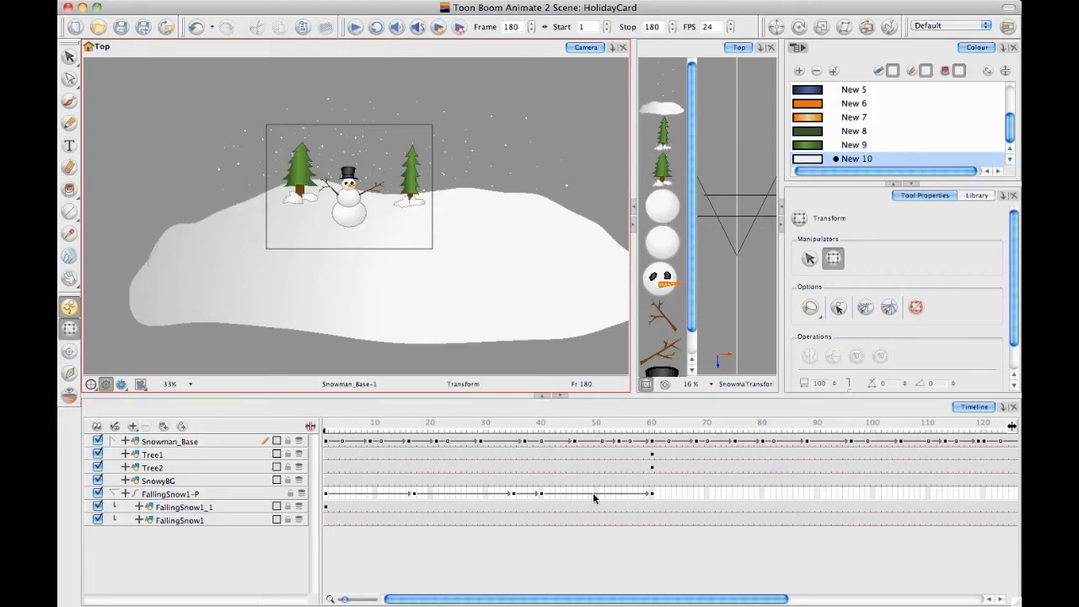
pyautogui.moveTo(653, 496); pyautogui.dragTo(312, 506)
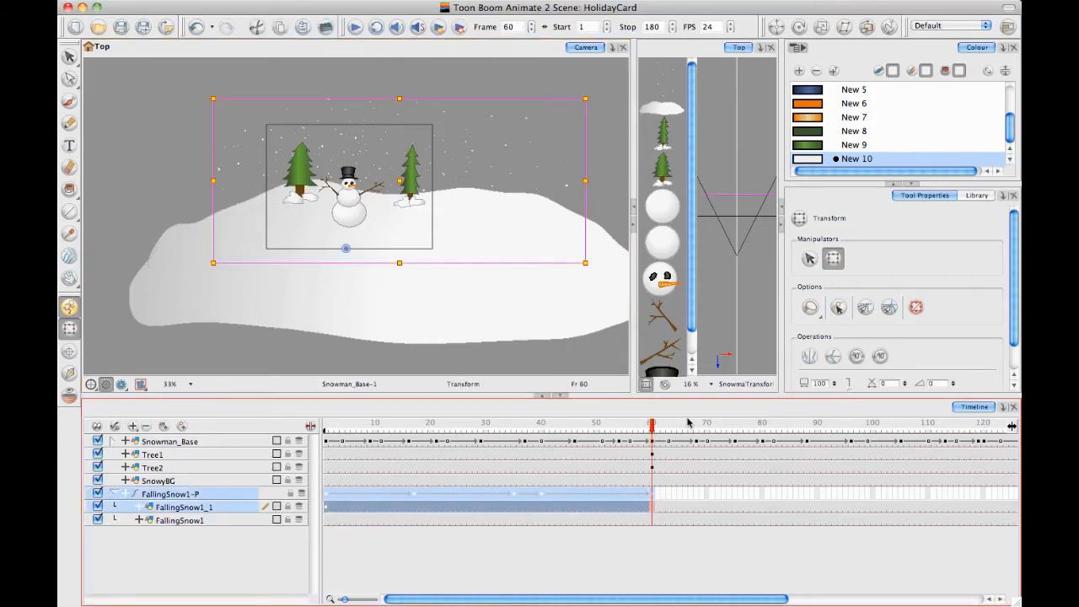
pyautogui.click(588, 564)
pyautogui.moveTo(651, 424); pyautogui.dragTo(325, 424)
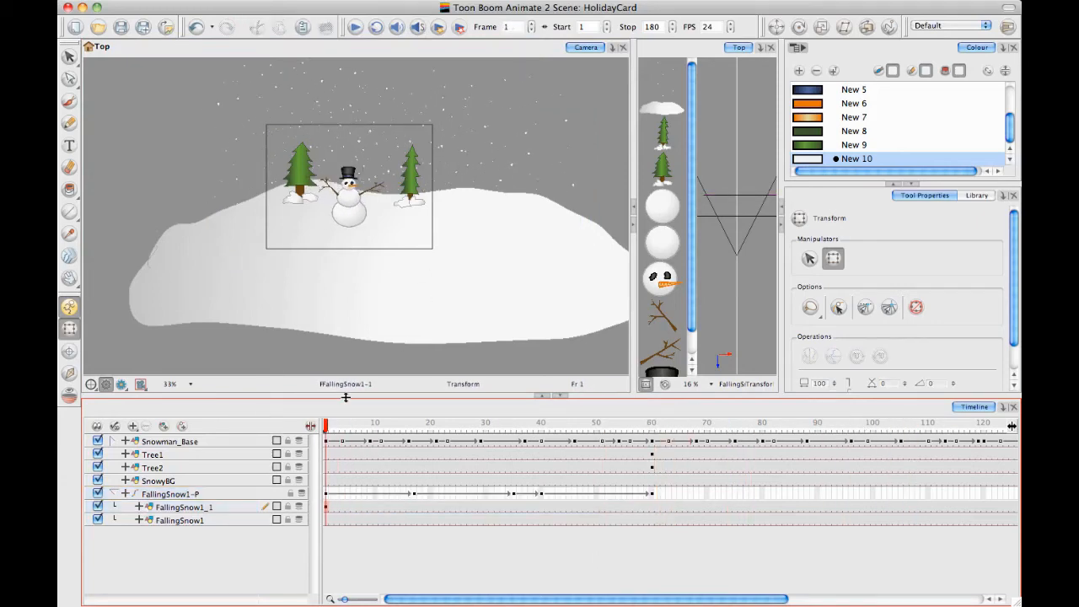
# Select all the snowflakes in the FallingSnow1 drawing at frame 1 with the Select tool and duplicate them
pyautogui.click(327, 520)
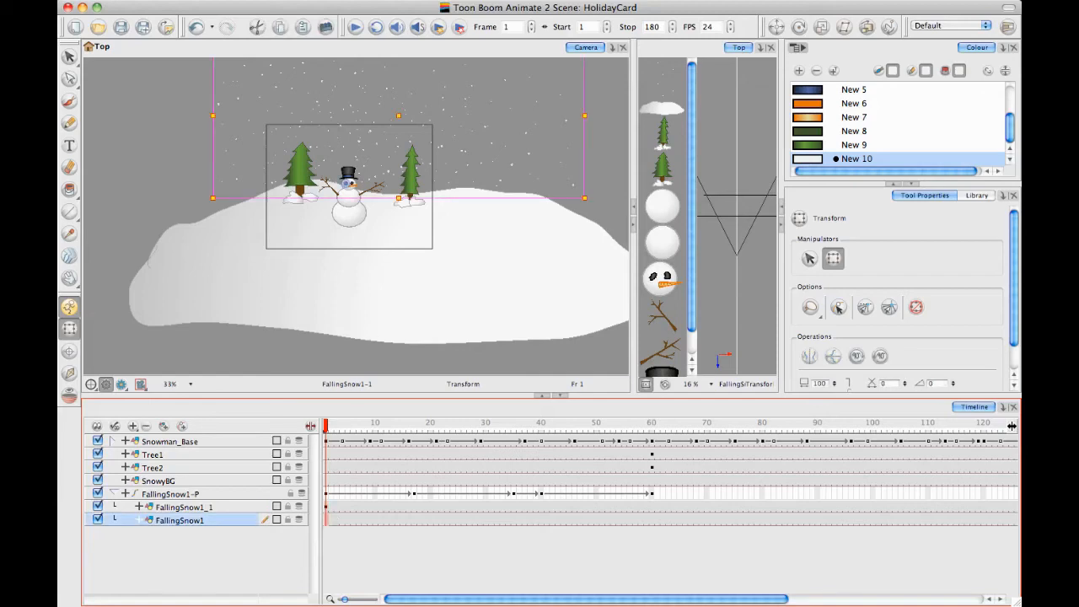
pyautogui.click(614, 48)
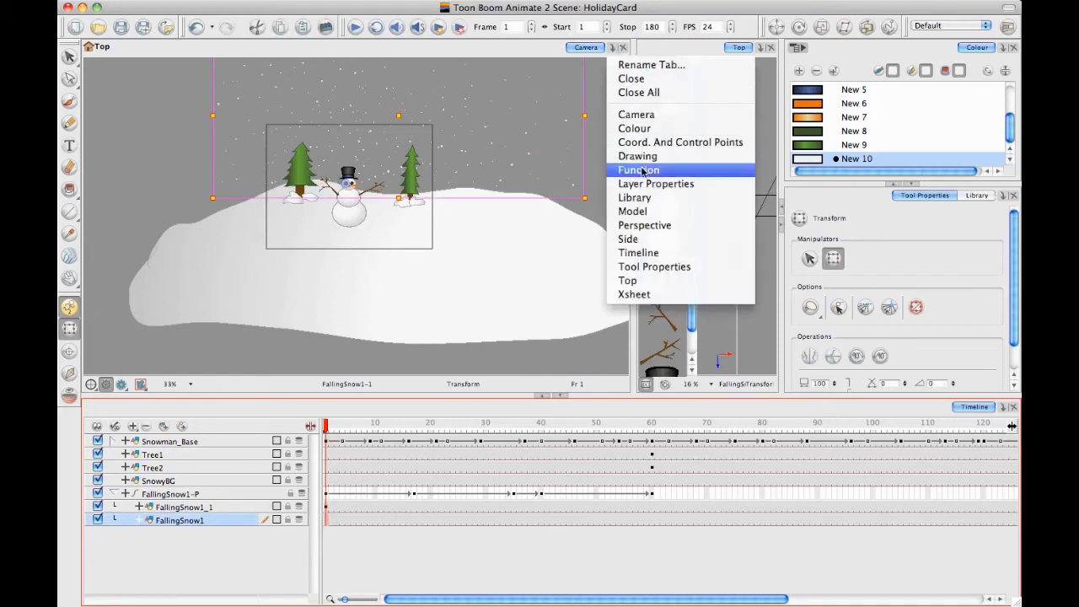
pyautogui.click(588, 123)
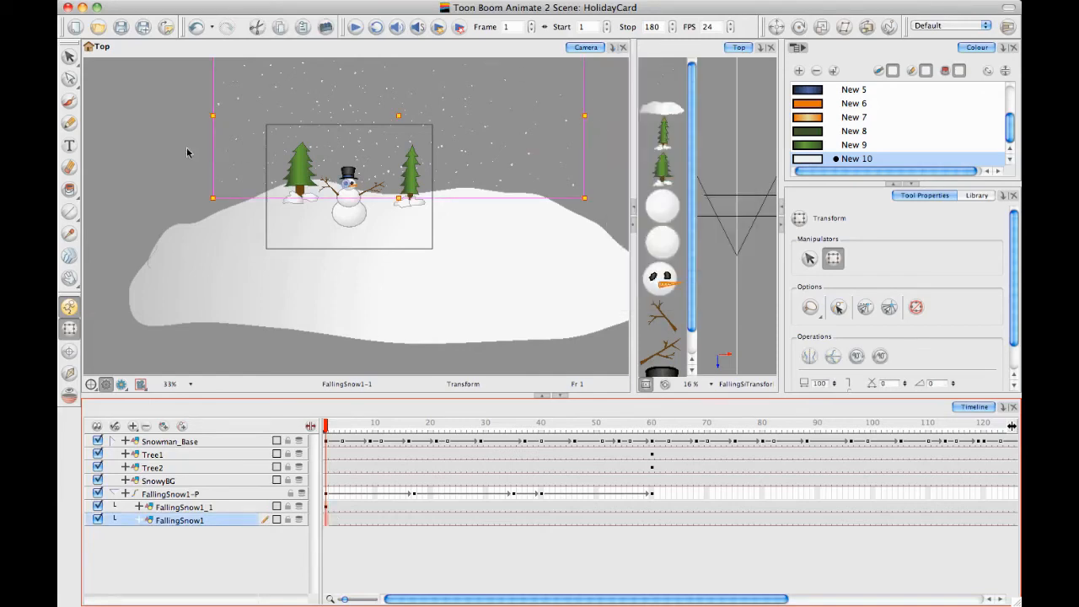
pyautogui.moveTo(134, 158); pyautogui.dragTo(138, 193)
pyautogui.click(70, 57)
pyautogui.moveTo(211, 78)
pyautogui.mouseDown()
pyautogui.moveTo(320, 369)
pyautogui.moveTo(418, 125)
pyautogui.moveTo(400, 164)
pyautogui.mouseUp()
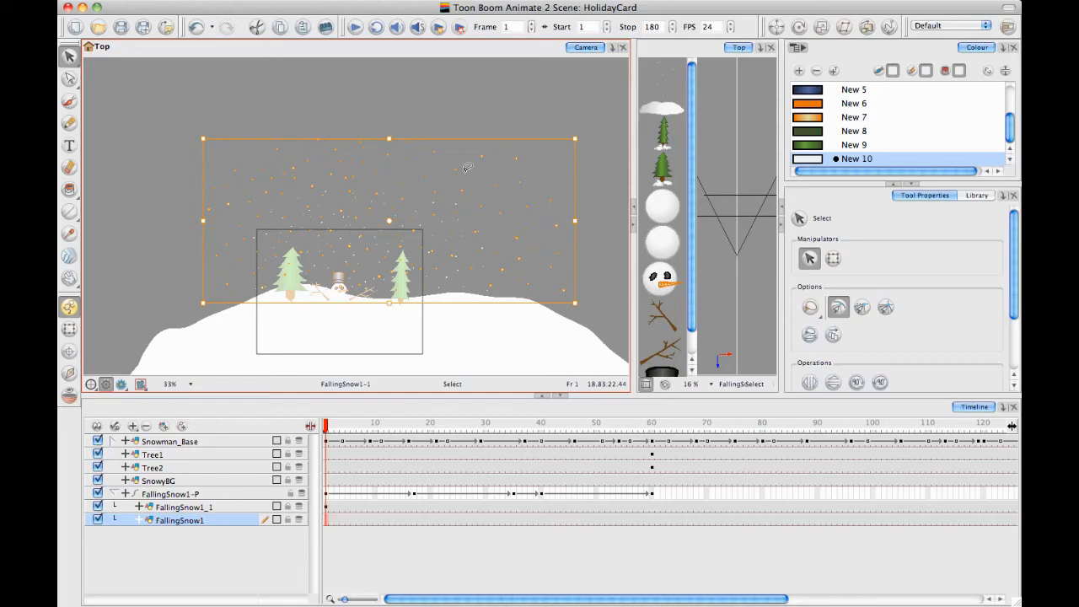
pyautogui.press('super+d')
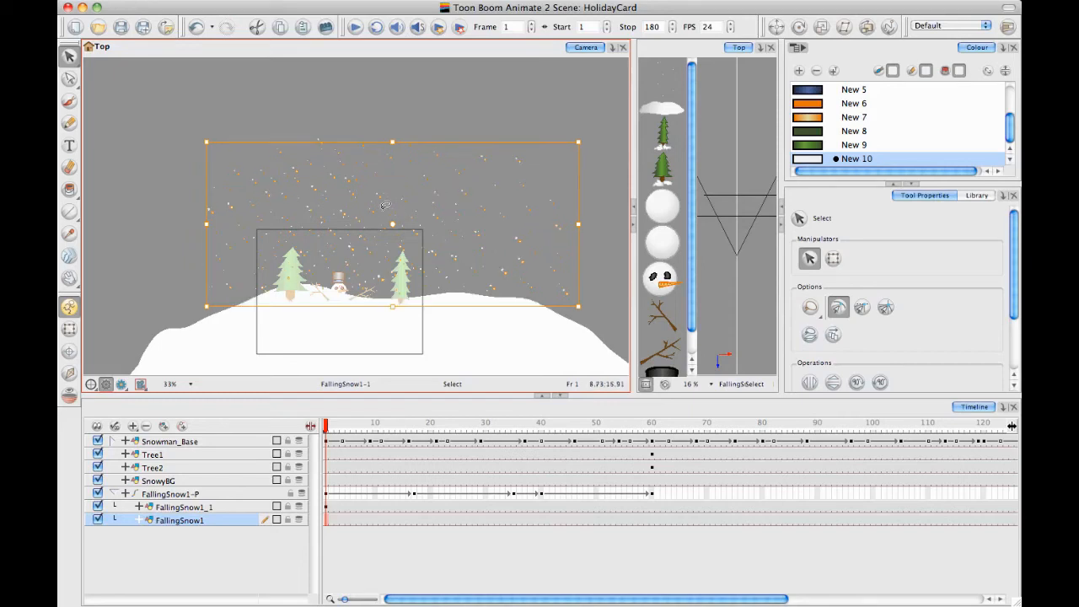
# Nudge the duplicated snowflakes slightly upward and inspect their offset from the originals
pyautogui.press('Up')
pyautogui.press('Up')
pyautogui.press('Up')
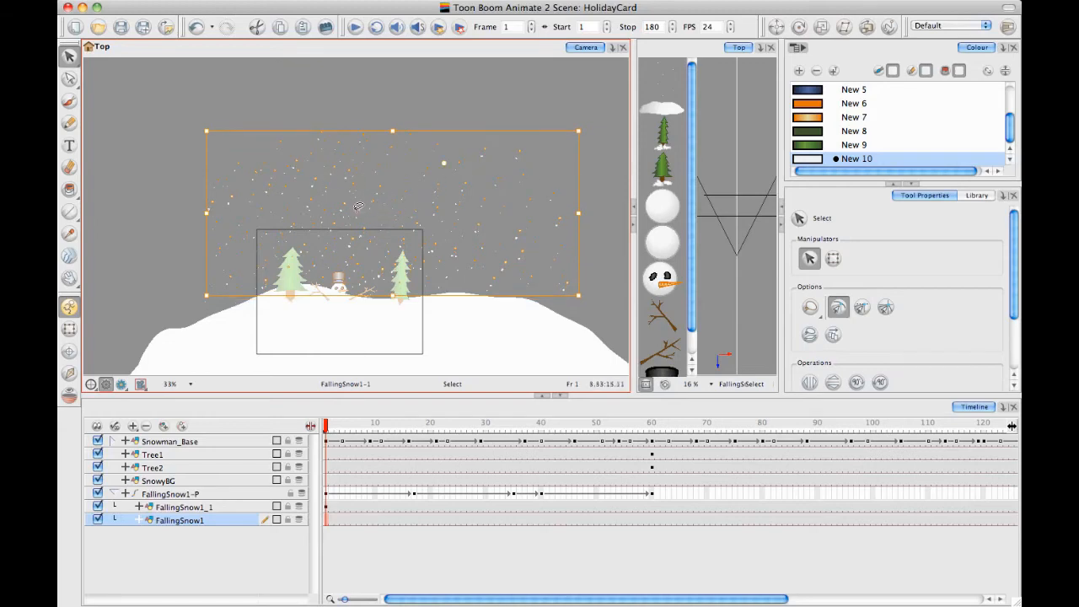
pyautogui.click(359, 179)
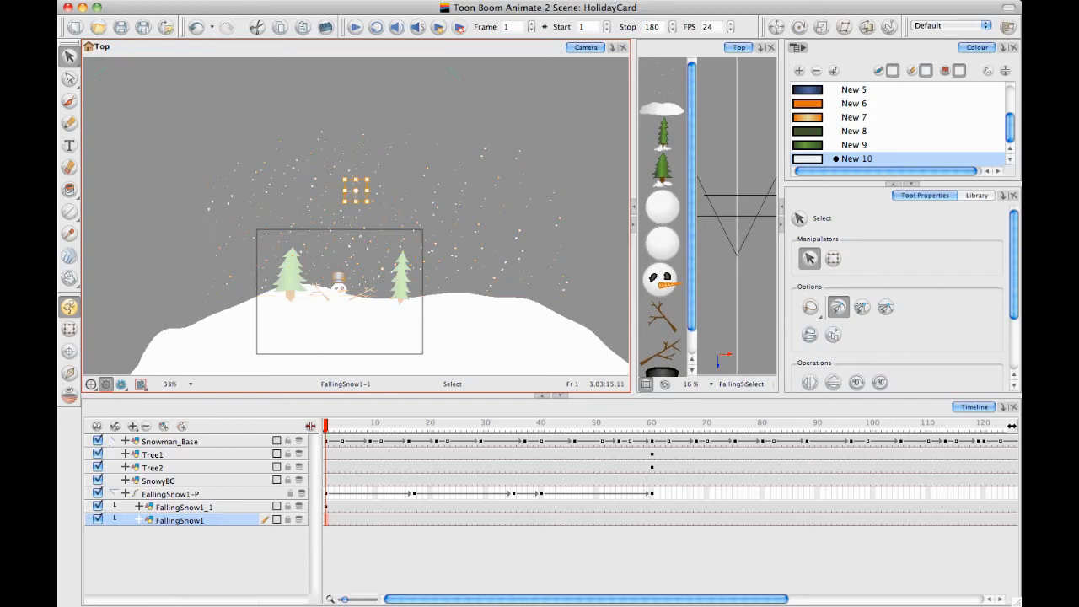
pyautogui.click(359, 181)
pyautogui.moveTo(374, 187); pyautogui.dragTo(388, 179)
pyautogui.press('2')
pyautogui.press('2')
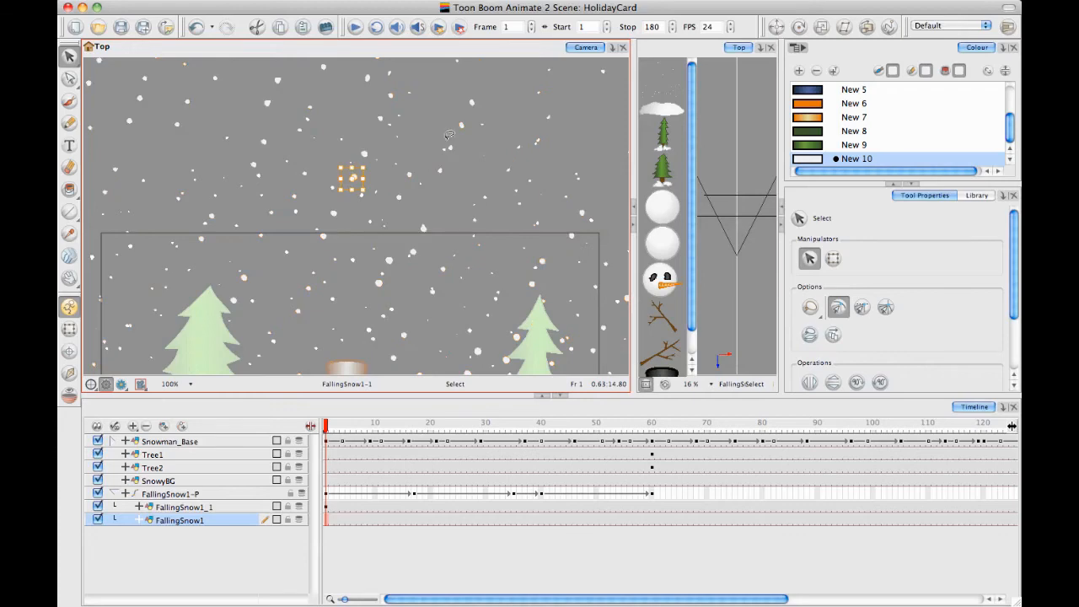
pyautogui.press('1')
pyautogui.press('1')
pyautogui.press('1')
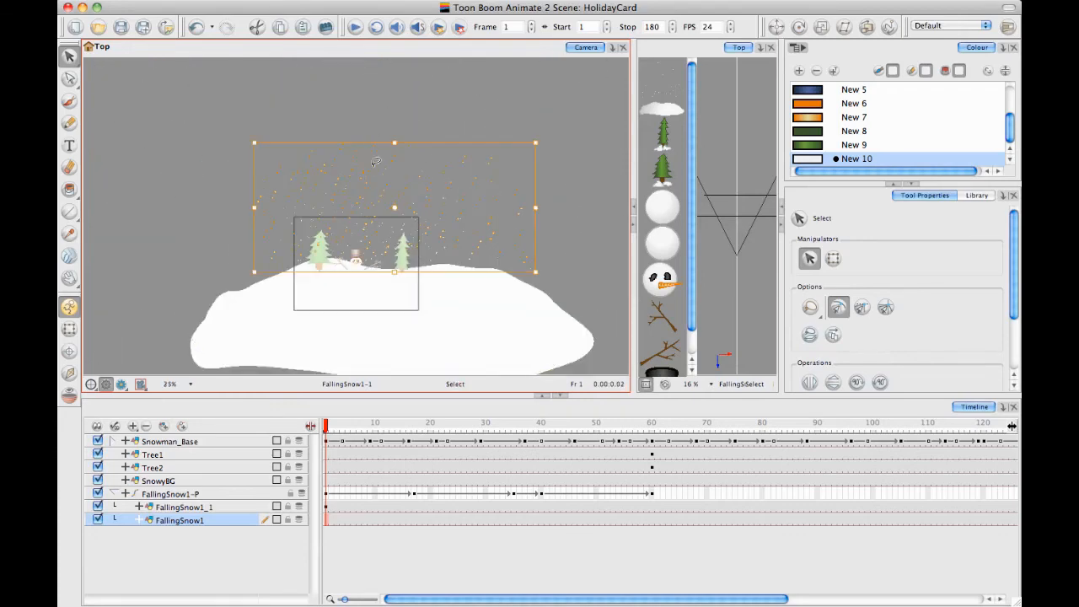
# Try to thicken the FallingSnow1 snow with offset copies of the snowflakes moved above the camera frame
pyautogui.moveTo(382, 152); pyautogui.dragTo(368, 141)
pyautogui.press('2')
pyautogui.press('2')
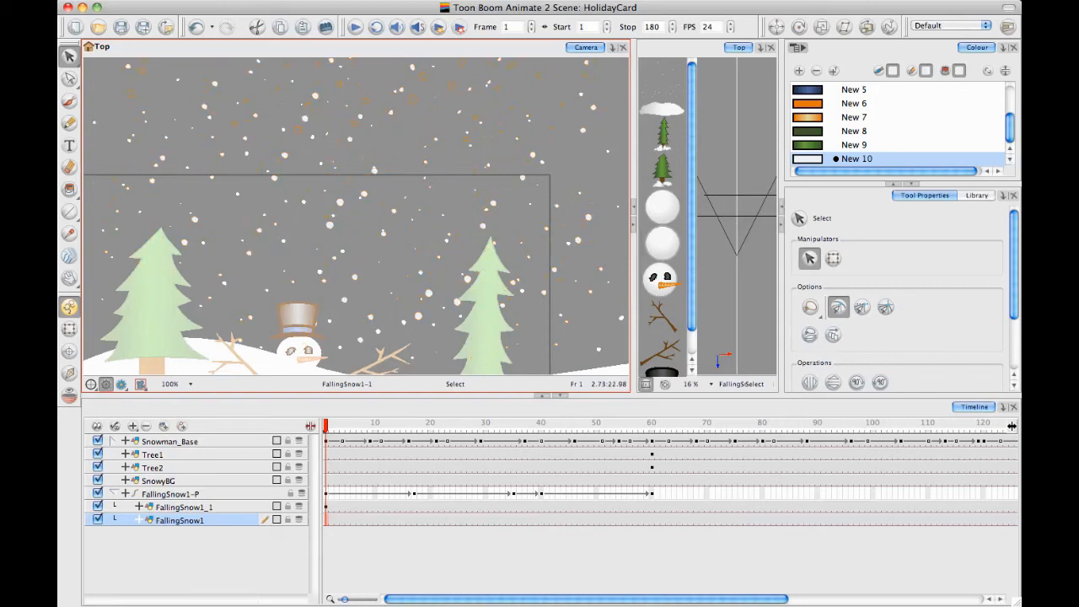
pyautogui.moveTo(366, 139); pyautogui.dragTo(385, 191)
pyautogui.press('1')
pyautogui.press('1')
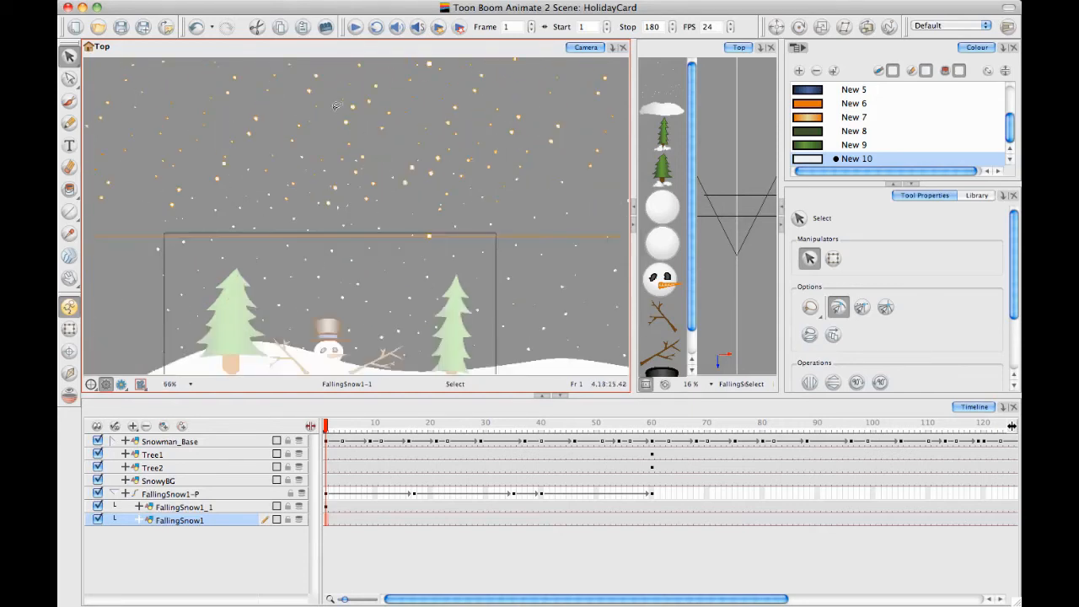
pyautogui.moveTo(319, 183); pyautogui.dragTo(328, 248)
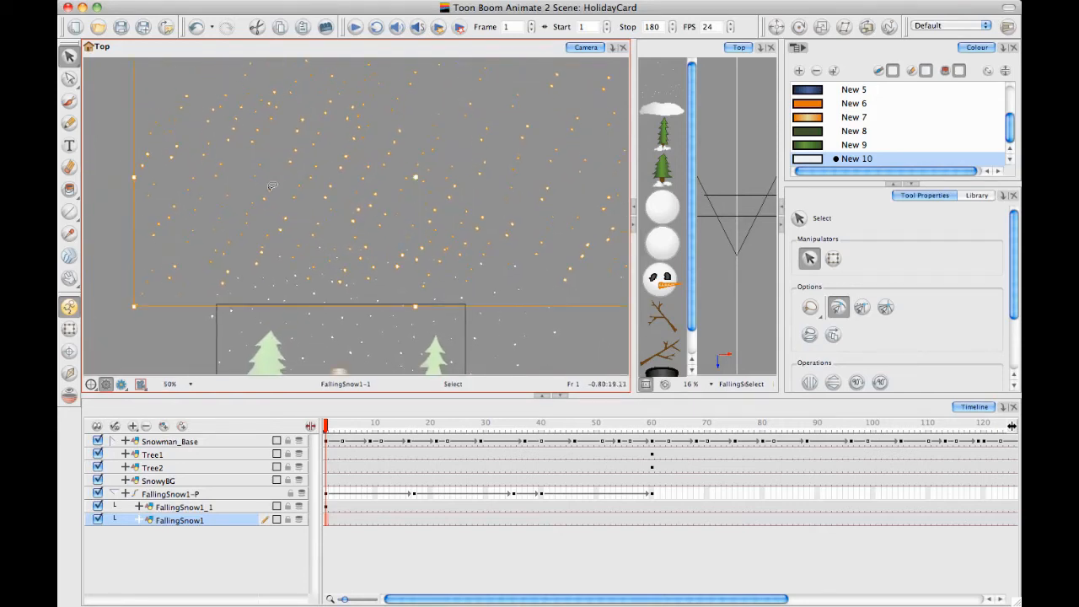
pyautogui.moveTo(265, 200); pyautogui.dragTo(307, 139)
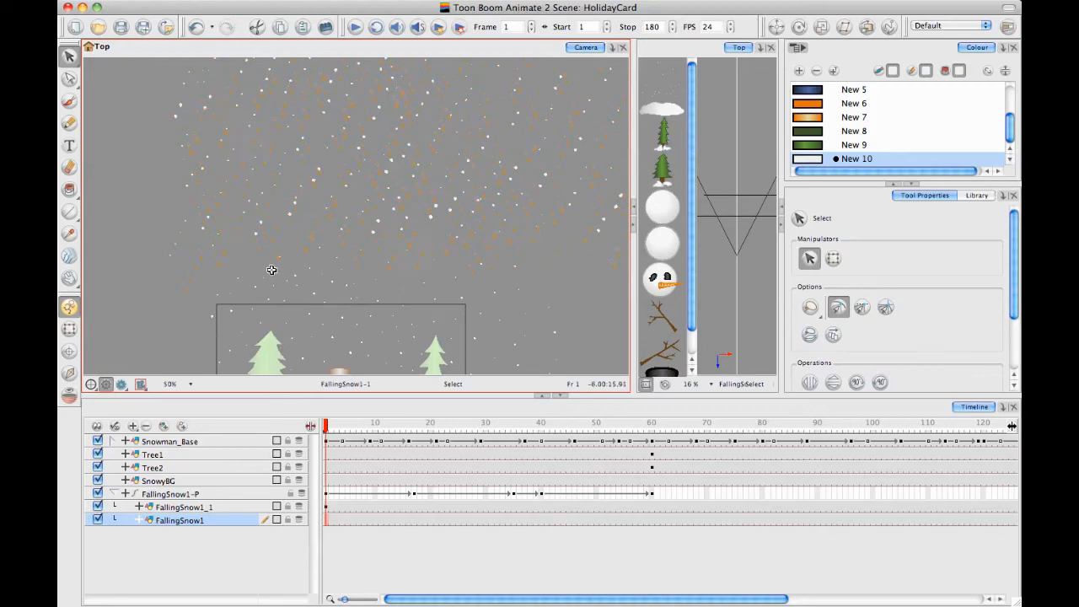
pyautogui.click(325, 238)
pyautogui.click(161, 251)
pyautogui.moveTo(282, 223); pyautogui.dragTo(257, 246)
pyautogui.press('1')
pyautogui.press('1')
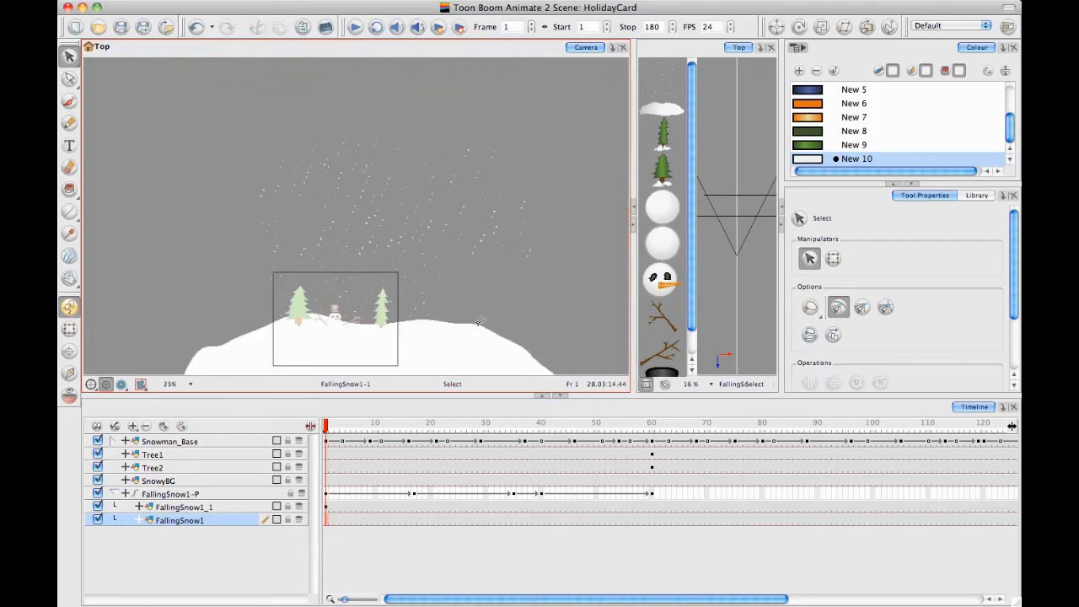
# Undo the snowflake copies and moves, leaving only the original snowflakes in FallingSnow1
pyautogui.click(541, 284)
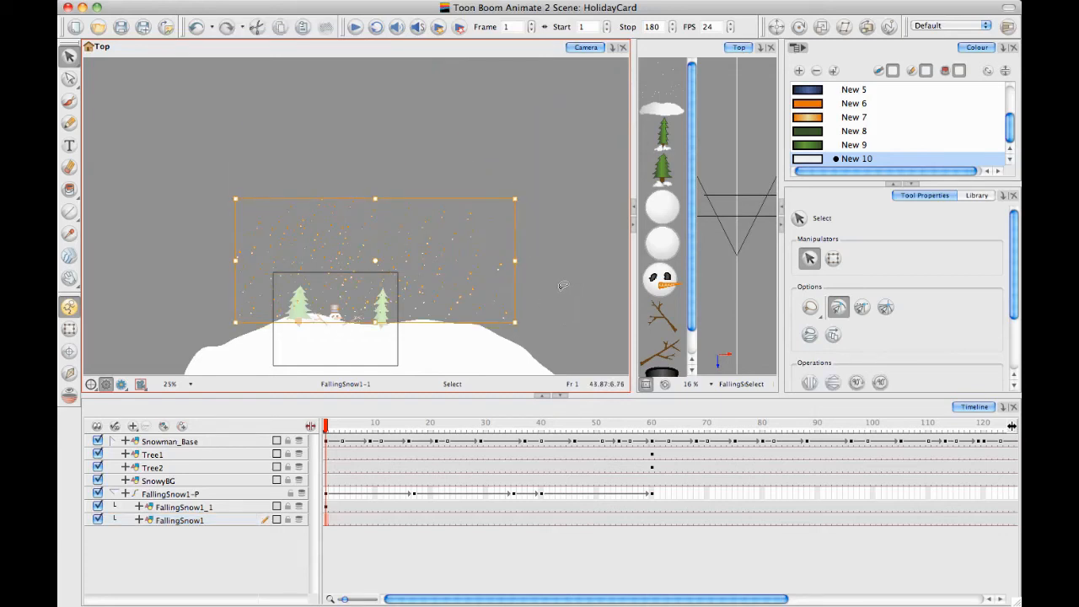
pyautogui.click(561, 287)
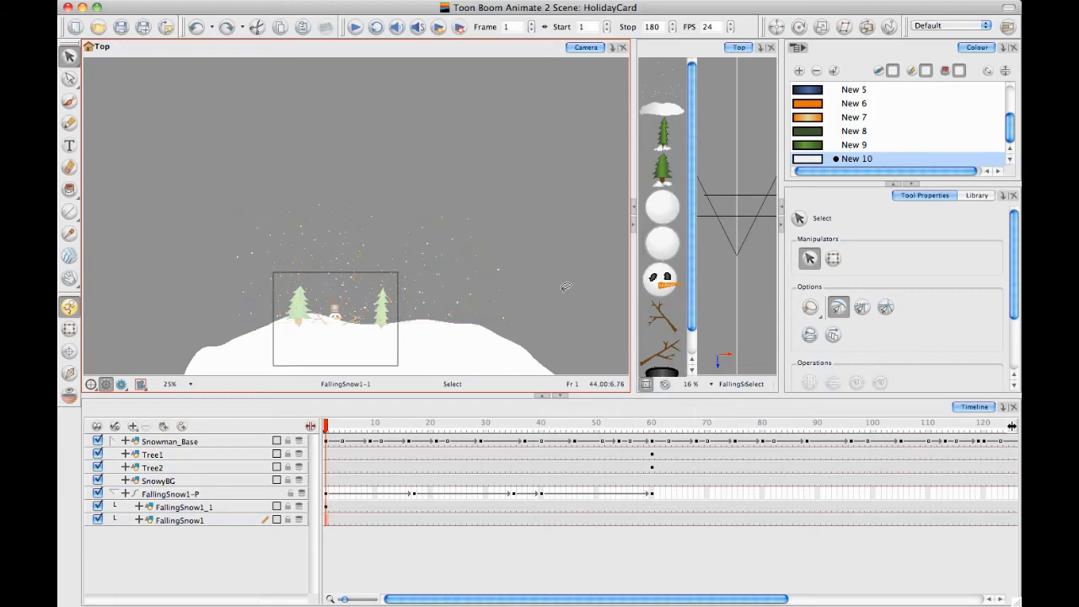
pyautogui.press('super+z')
pyautogui.press('super+z')
pyautogui.press('super+shift+z')
pyautogui.press('super+shift+z')
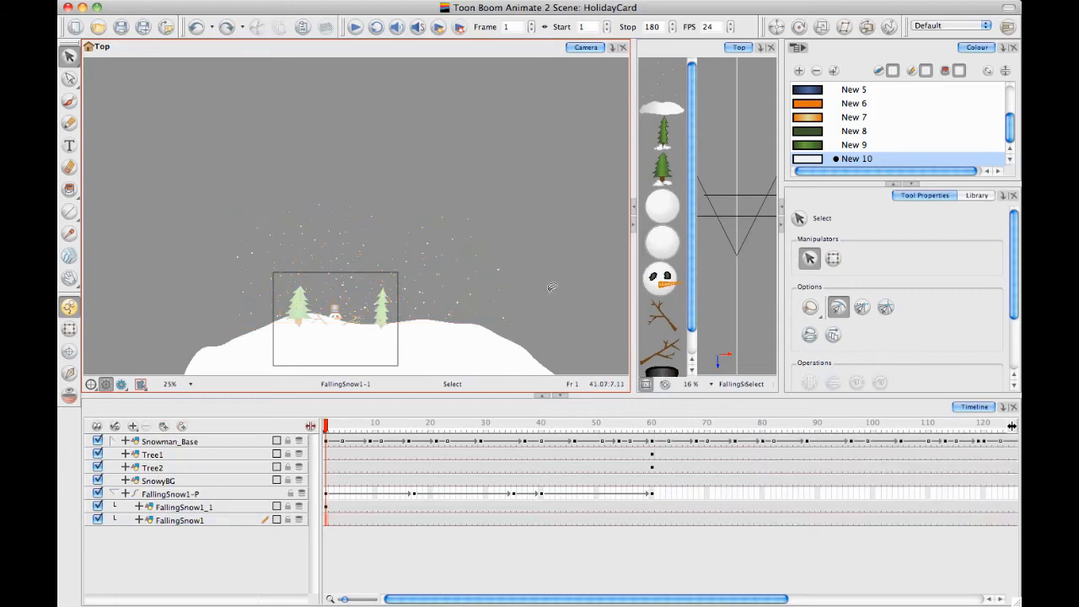
# Duplicate all the original snowflakes in FallingSnow1 and move the copy directly above the originals, outside the camera frame
pyautogui.moveTo(320, 521); pyautogui.dragTo(318, 521)
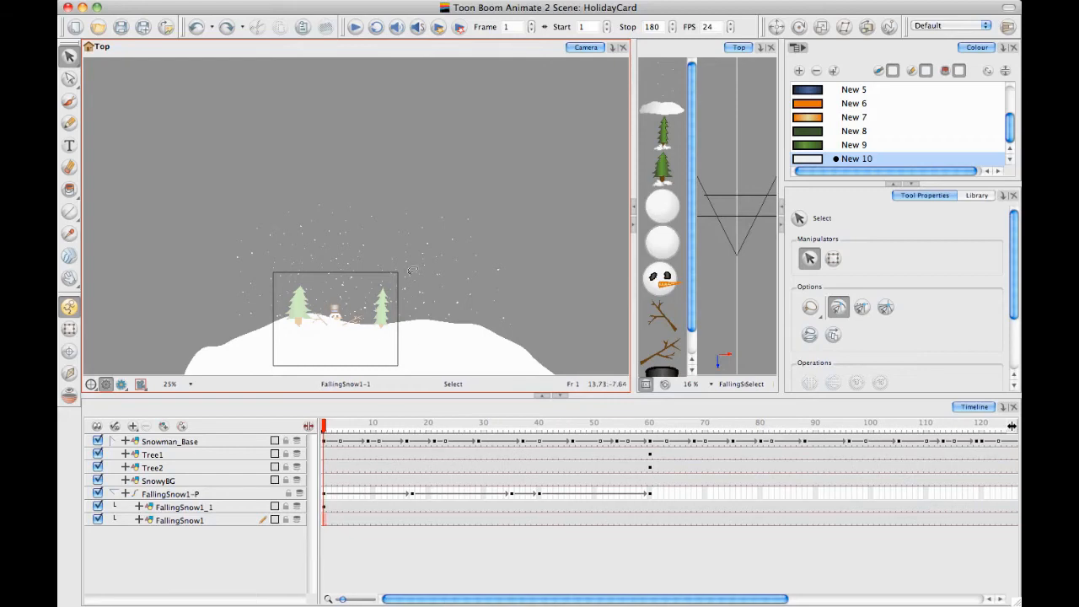
pyautogui.moveTo(633, 156); pyautogui.dragTo(264, 113)
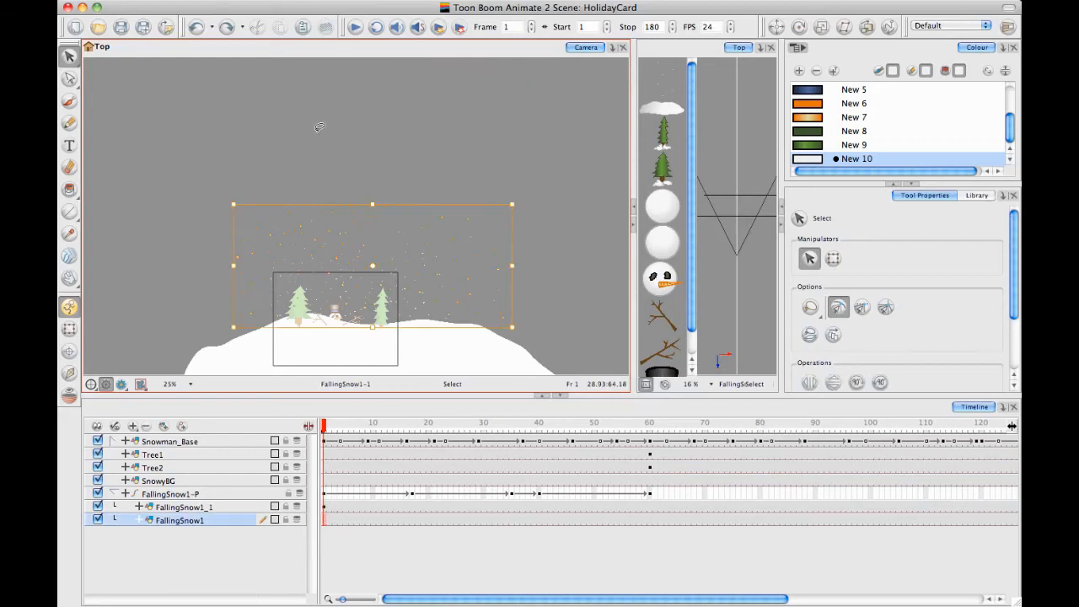
pyautogui.moveTo(318, 145); pyautogui.dragTo(304, 94)
pyautogui.press('2')
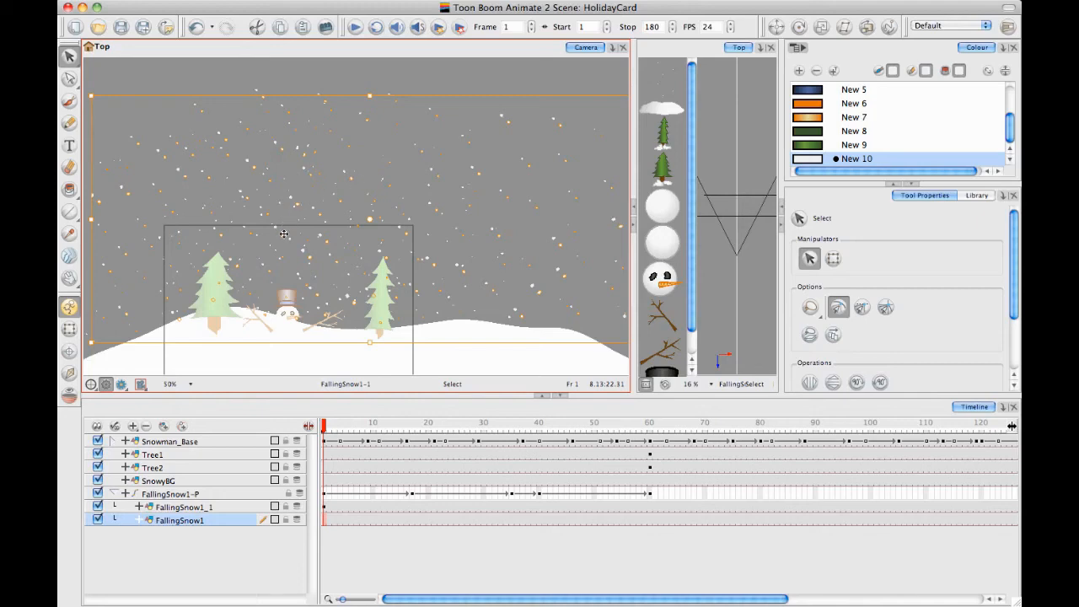
pyautogui.moveTo(284, 234); pyautogui.dragTo(290, 81)
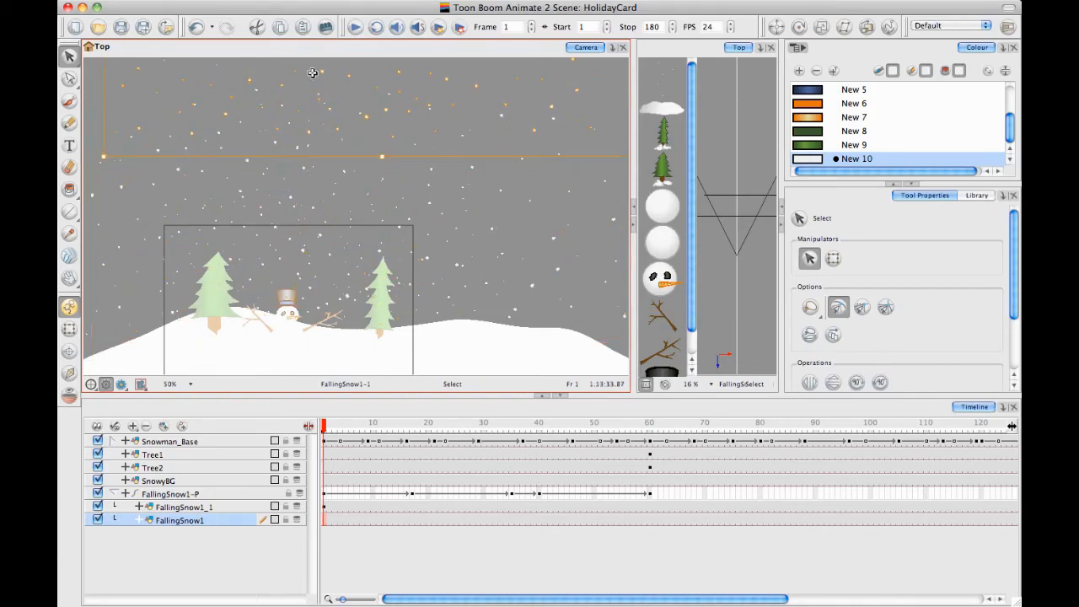
pyautogui.moveTo(281, 166); pyautogui.dragTo(309, 202)
pyautogui.press('1')
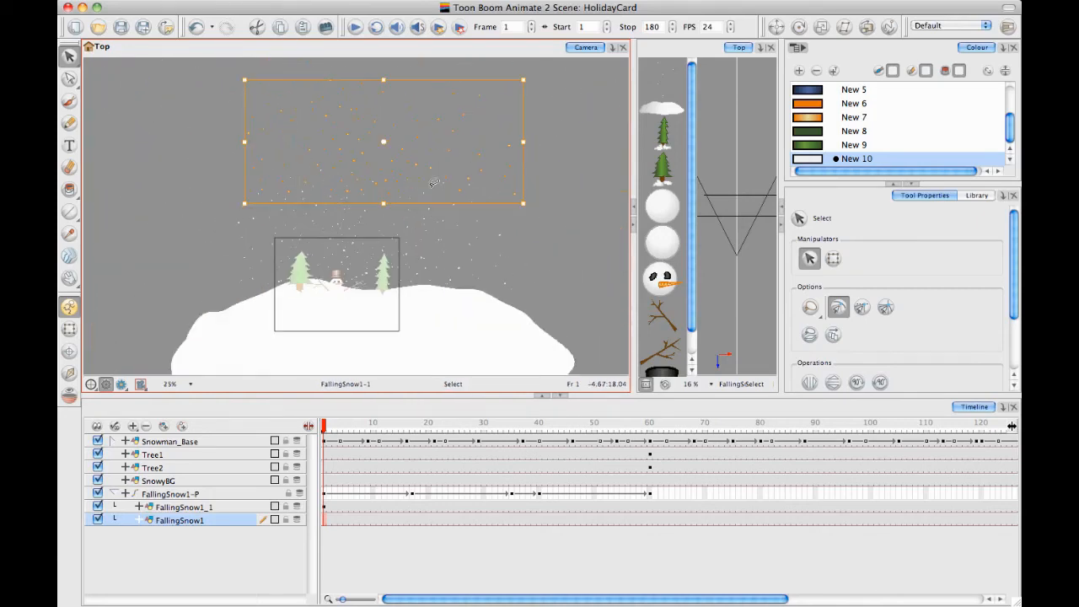
# Try to make the snow denser by placing a slightly offset copy of both snowflake blocks over them
pyautogui.click(363, 160)
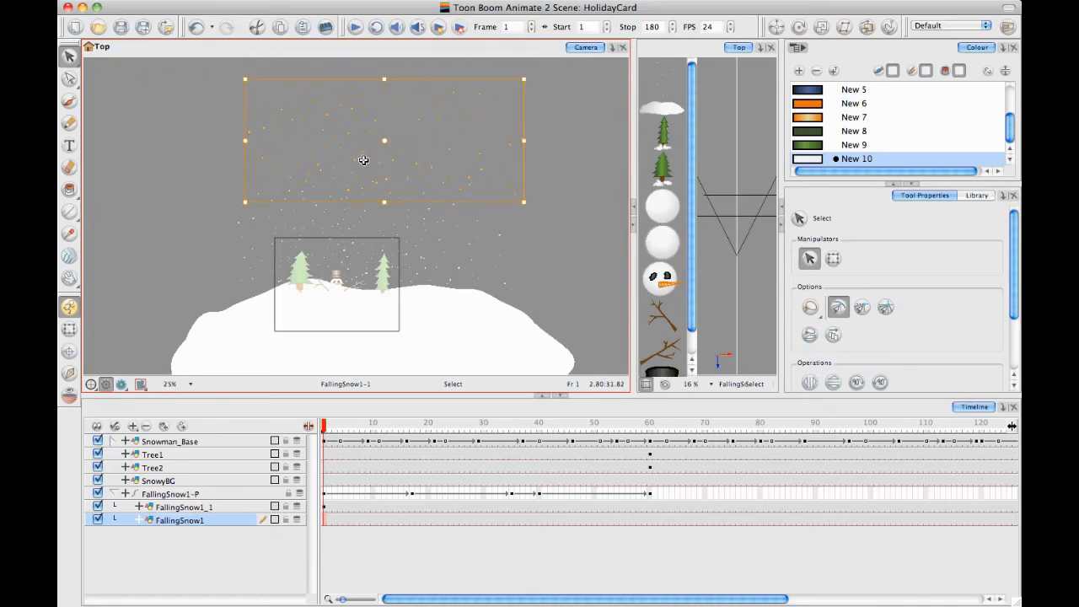
pyautogui.press('1')
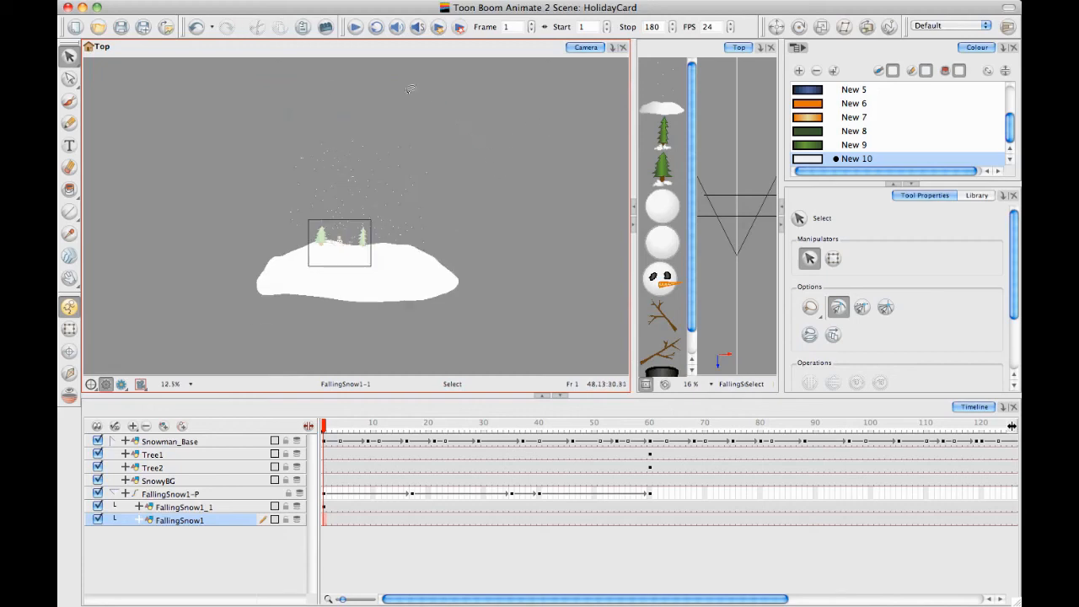
pyautogui.moveTo(386, 188); pyautogui.dragTo(389, 191)
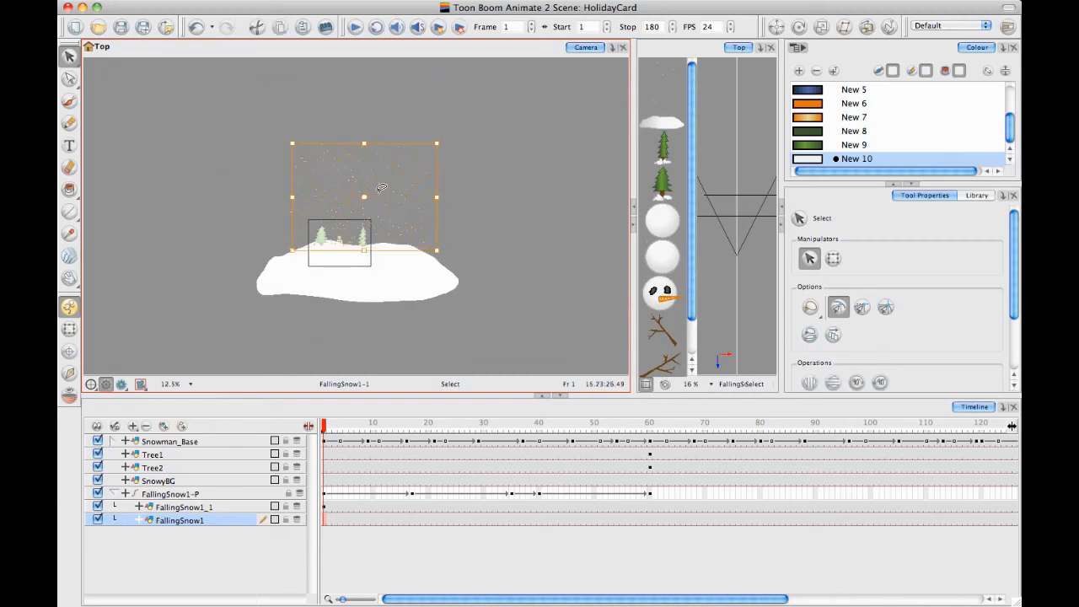
pyautogui.click(389, 166)
pyautogui.click(458, 161)
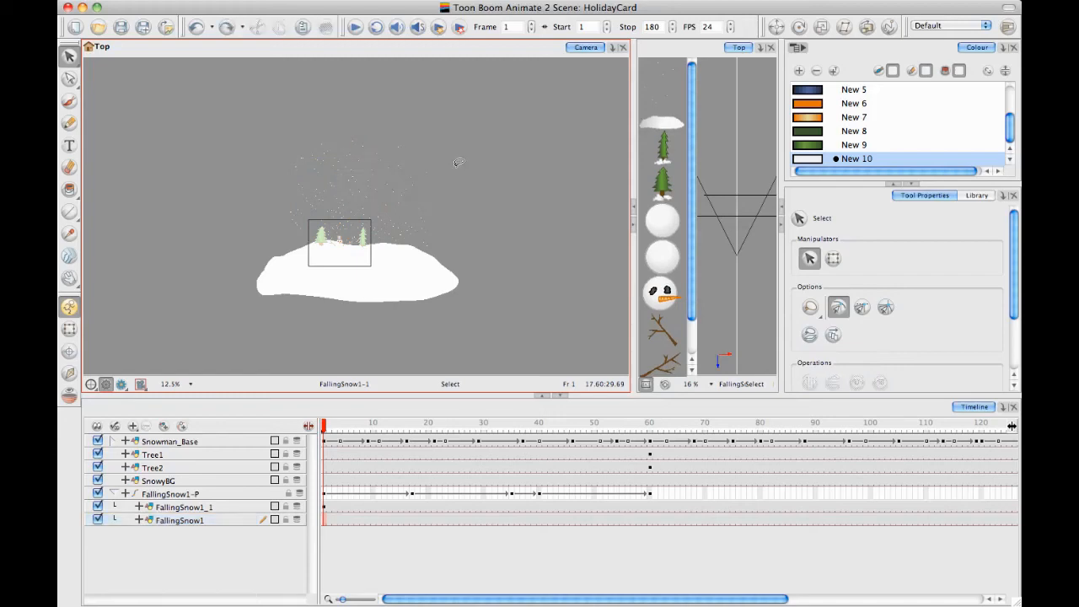
pyautogui.moveTo(314, 95)
pyautogui.mouseDown()
pyautogui.moveTo(497, 210)
pyautogui.moveTo(429, 73)
pyautogui.moveTo(252, 106)
pyautogui.moveTo(498, 260)
pyautogui.moveTo(345, 77)
pyautogui.mouseUp()
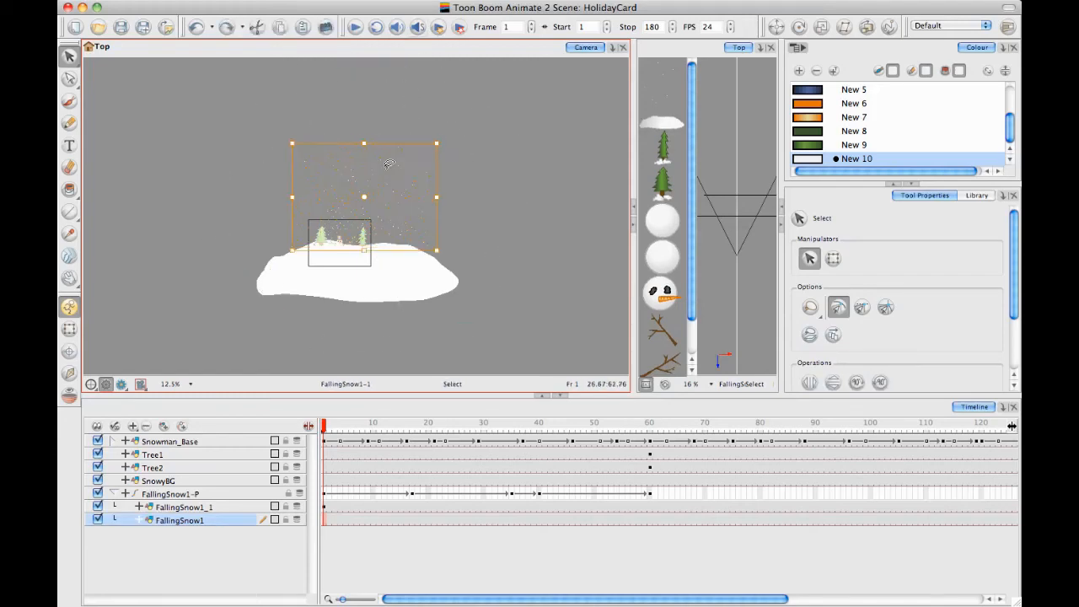
pyautogui.press('space')
pyautogui.moveTo(360, 196); pyautogui.dragTo(366, 177)
pyautogui.press('2')
pyautogui.press('2')
pyautogui.press('2')
pyautogui.moveTo(302, 169); pyautogui.dragTo(332, 241)
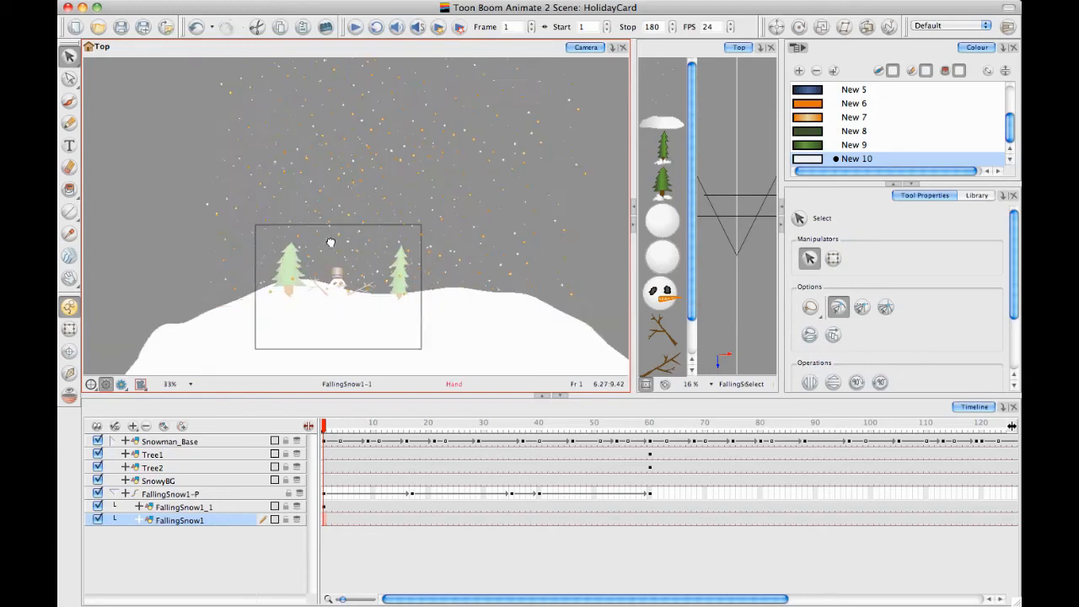
pyautogui.click(235, 236)
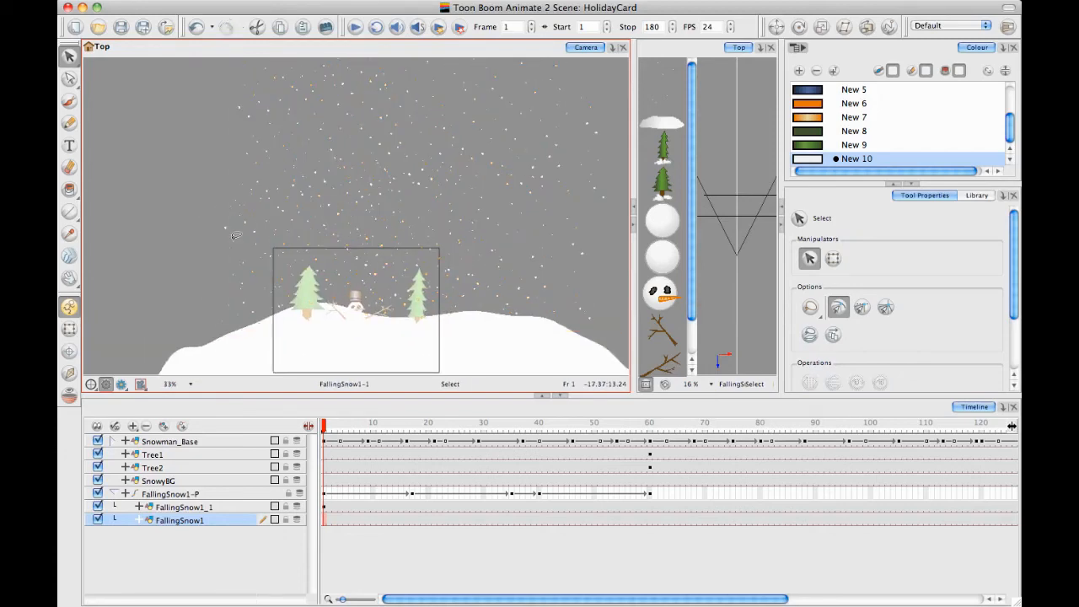
# Undo the overlapping snowflake copy, check the extent of all the snowflakes and deselect them
pyautogui.press('super+z')
pyautogui.press('1')
pyautogui.press('1')
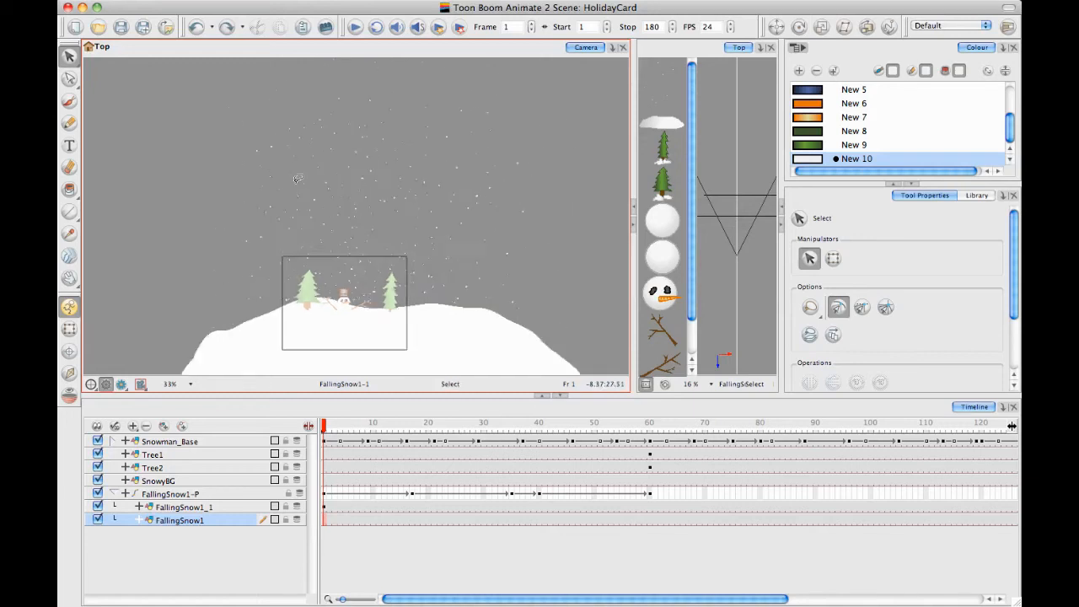
pyautogui.moveTo(223, 122)
pyautogui.mouseDown()
pyautogui.moveTo(165, 210)
pyautogui.moveTo(319, 120)
pyautogui.mouseUp()
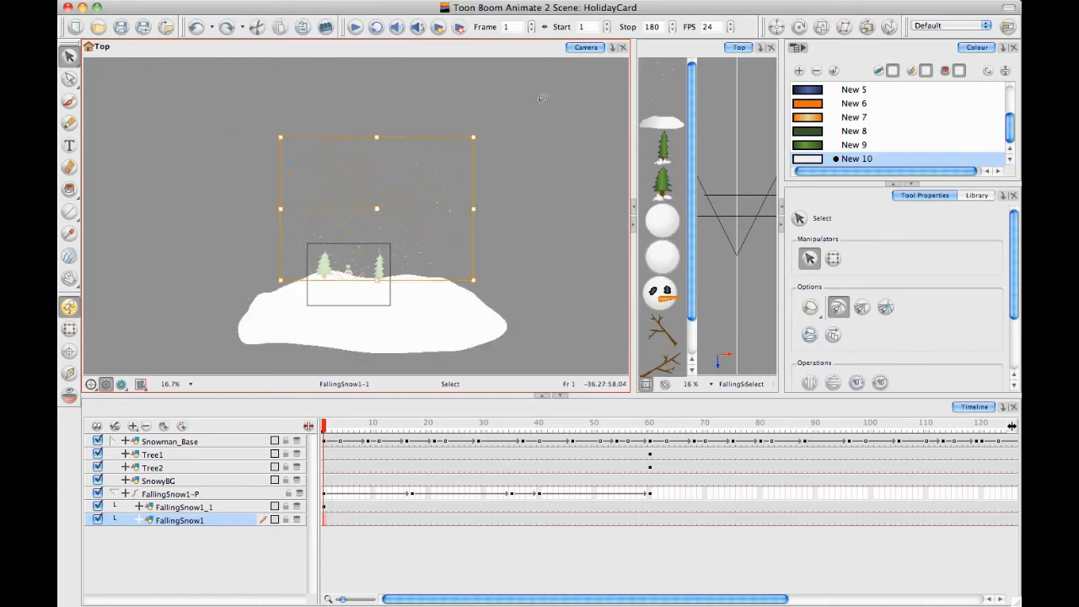
pyautogui.click(499, 87)
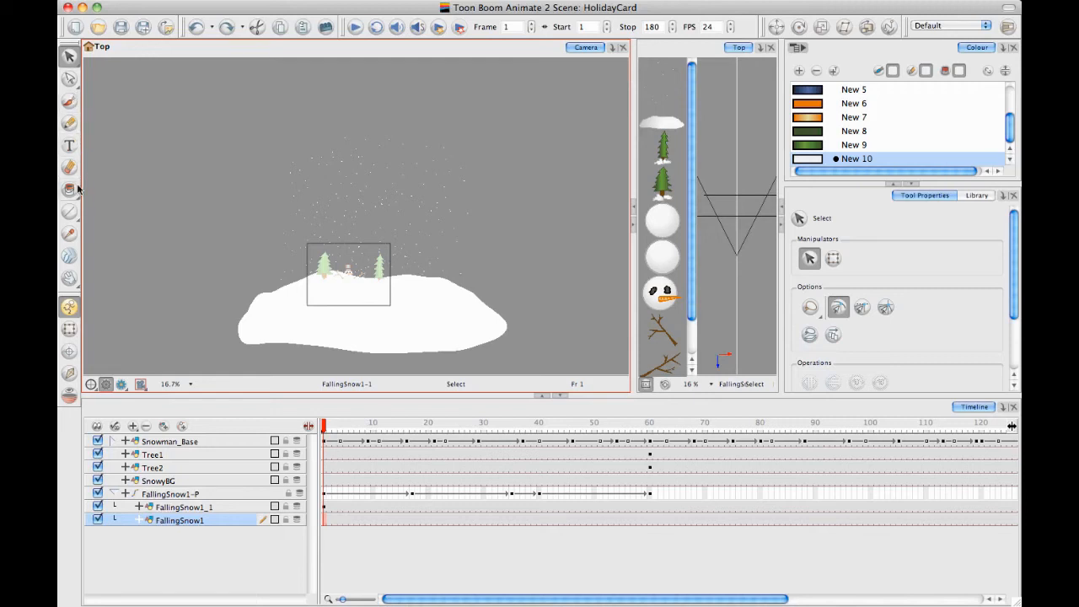
# Add a new colour swatch to the palette and set it to a bright magenta-pink, RGB 234, 33, 241
pyautogui.click(70, 121)
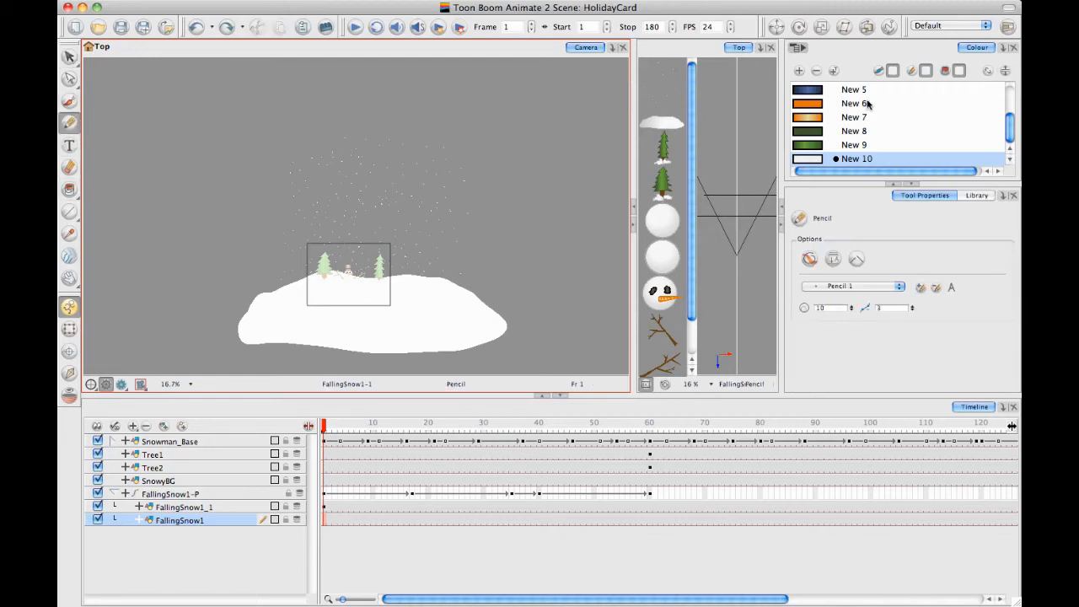
pyautogui.click(799, 70)
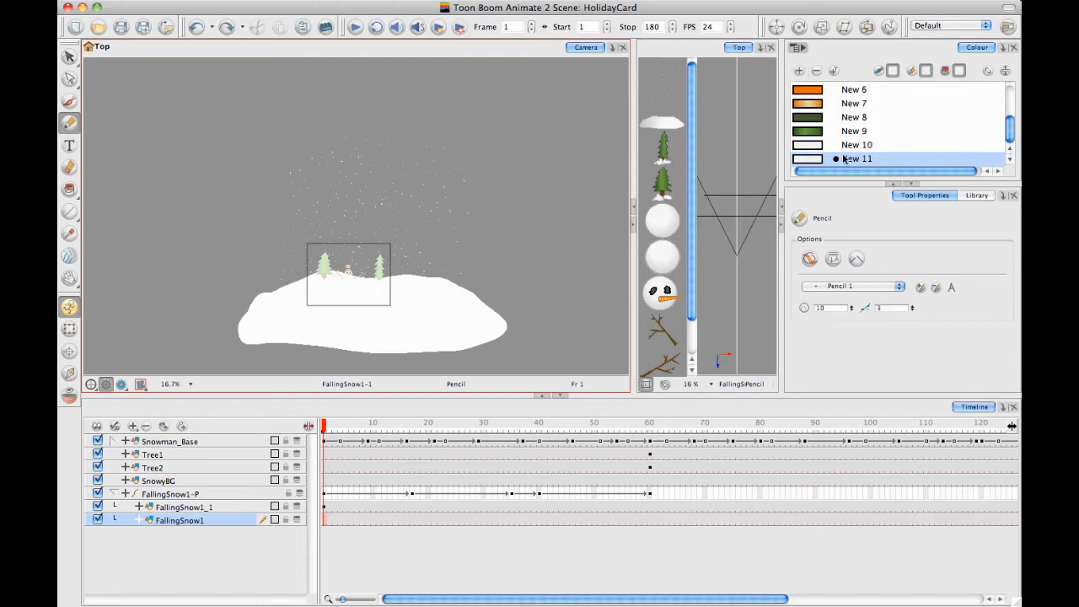
pyautogui.click(815, 160)
pyautogui.doubleClick(814, 160)
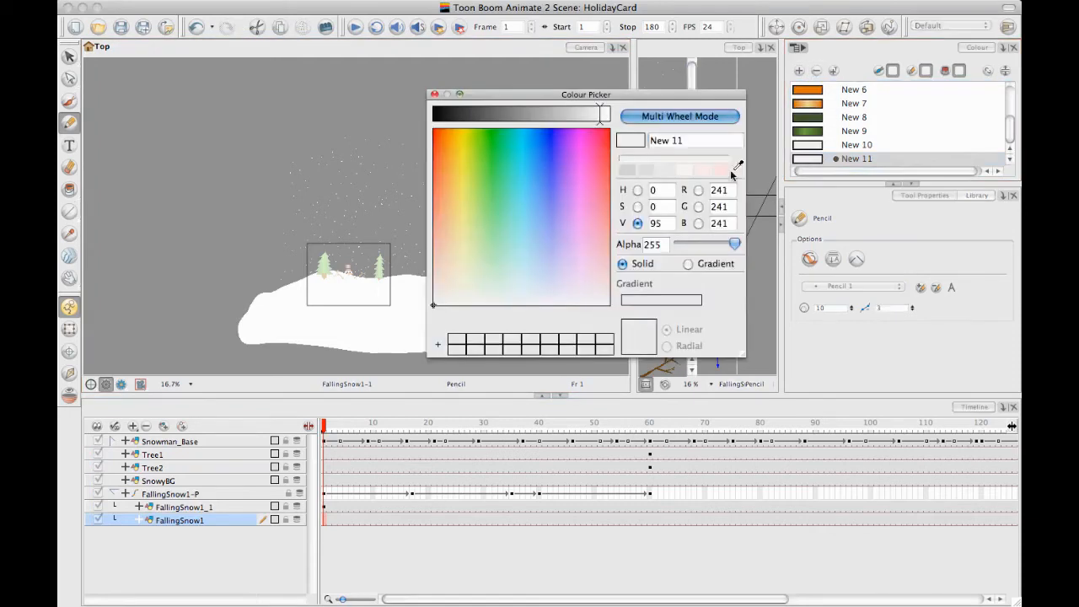
pyautogui.click(493, 140)
pyautogui.click(574, 154)
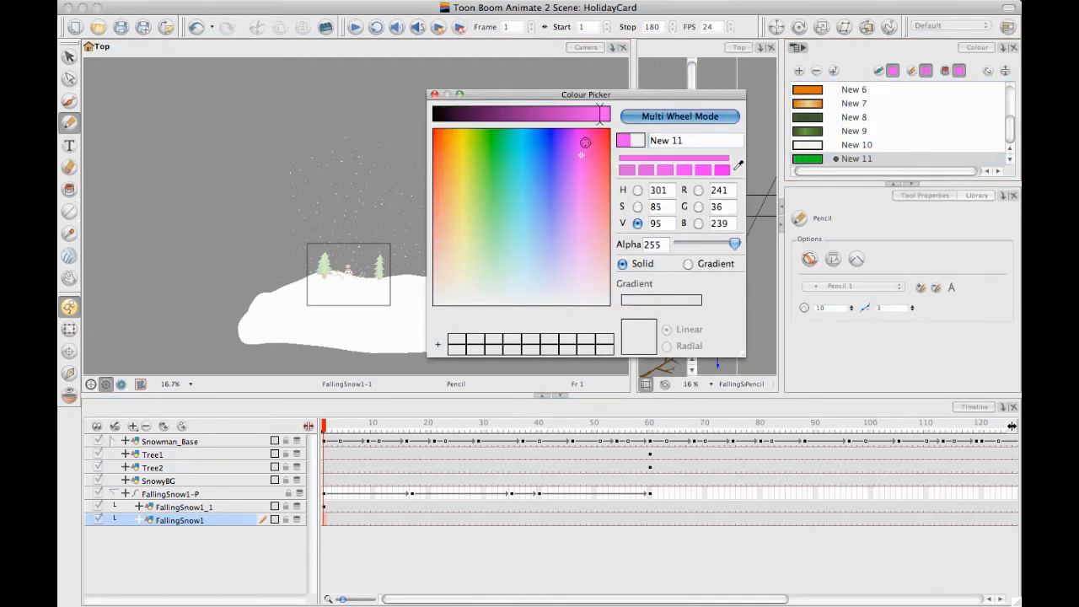
pyautogui.click(586, 143)
pyautogui.click(434, 94)
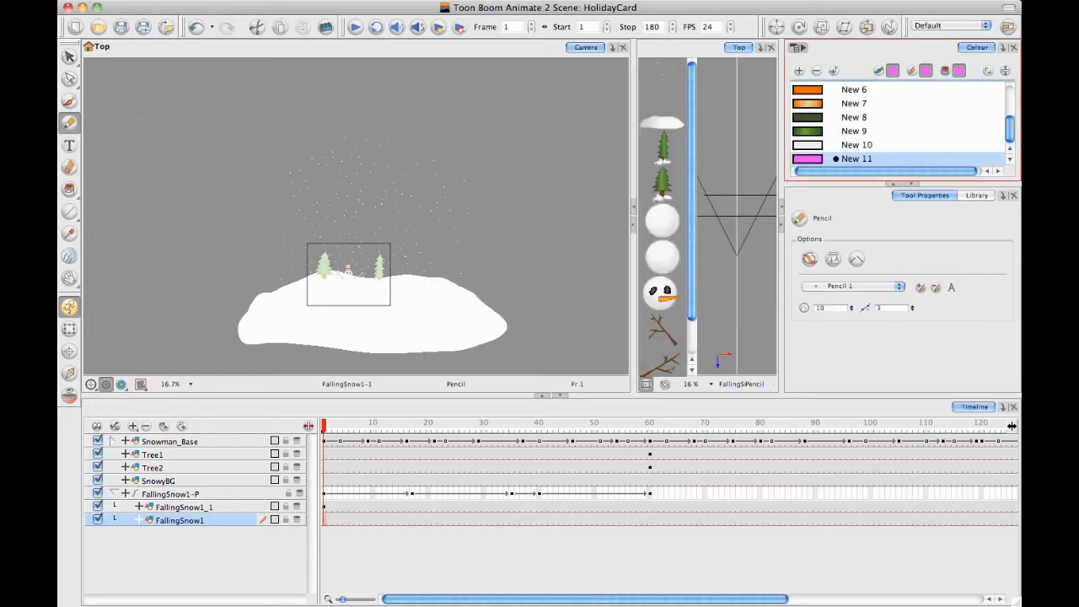
# Draw a large closed Brush outline around the snowflakes on FallingSnow1 and fill it with the new pink using Paint
pyautogui.click(69, 101)
pyautogui.moveTo(295, 107)
pyautogui.mouseDown()
pyautogui.moveTo(169, 337)
pyautogui.moveTo(556, 63)
pyautogui.mouseUp()
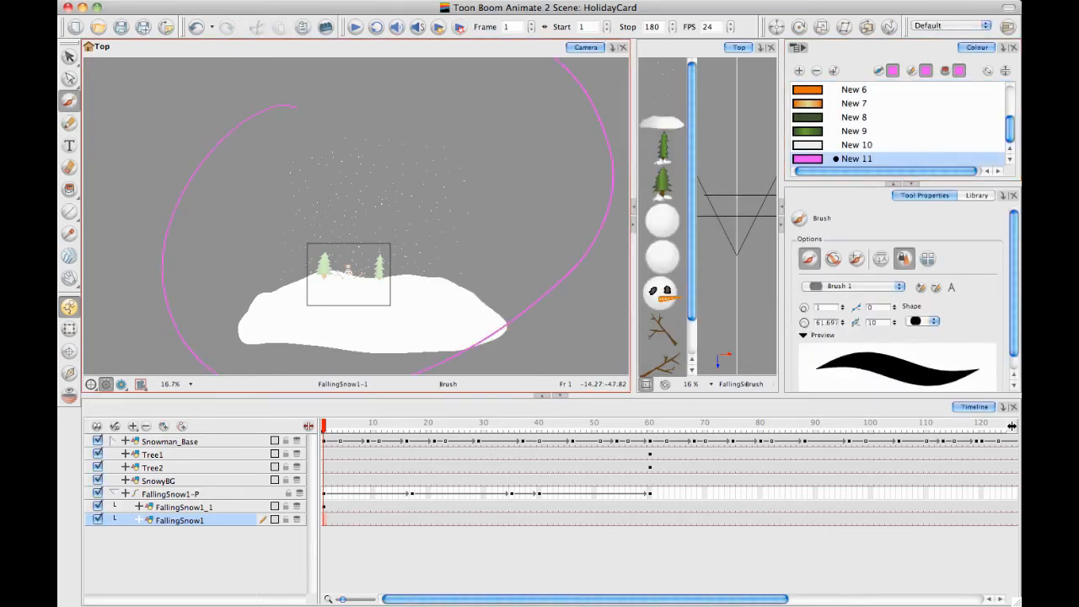
pyautogui.moveTo(291, 122); pyautogui.dragTo(234, 104)
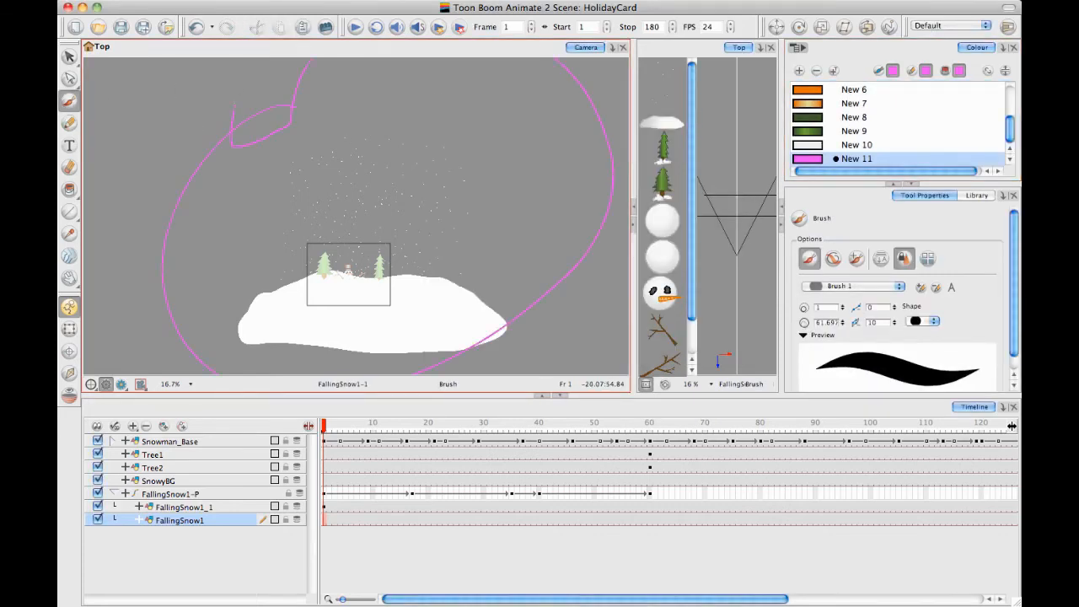
pyautogui.click(71, 188)
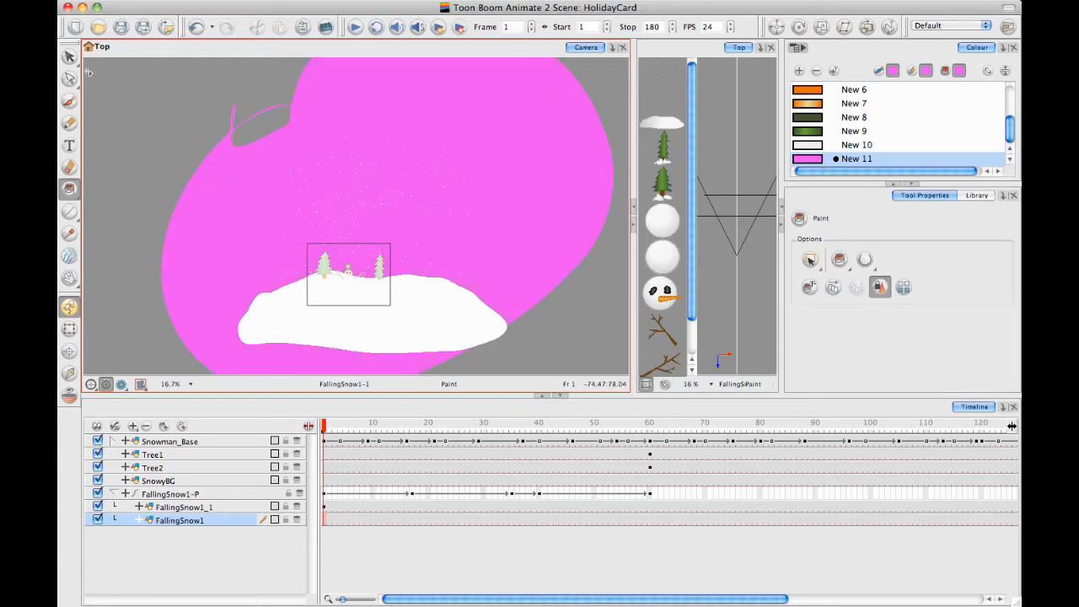
# Set the pink swatch's alpha to 12
pyautogui.doubleClick(816, 160)
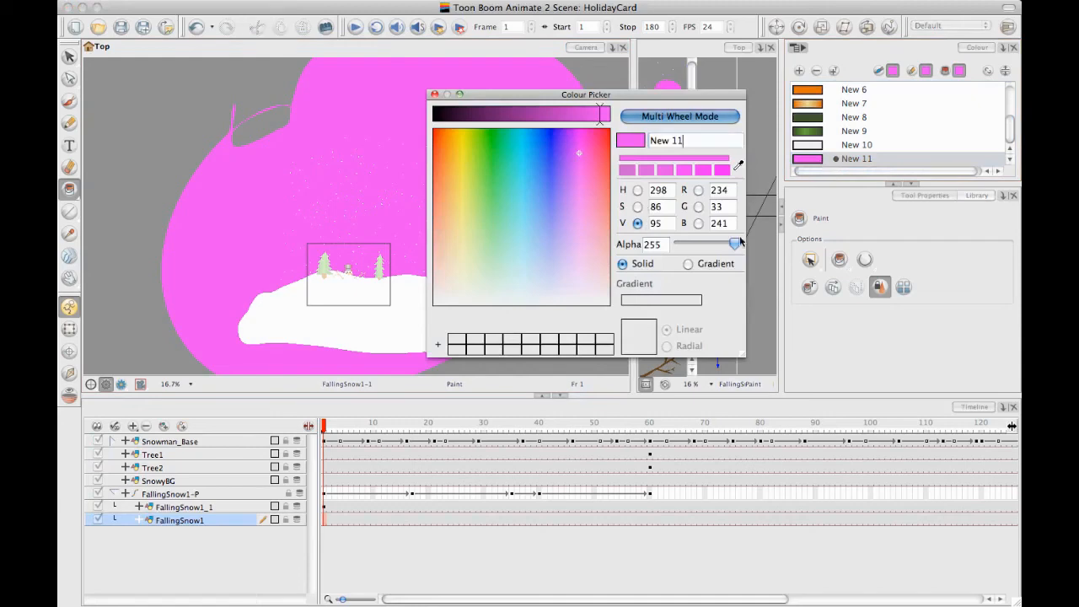
pyautogui.moveTo(730, 242); pyautogui.dragTo(673, 246)
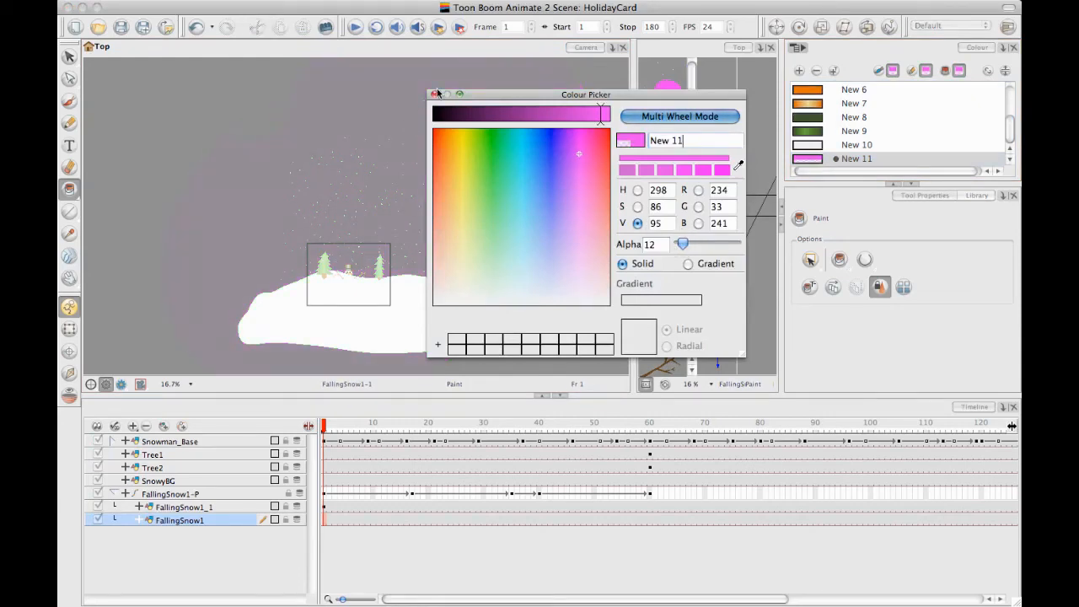
pyautogui.click(435, 94)
pyautogui.moveTo(258, 127); pyautogui.dragTo(303, 89)
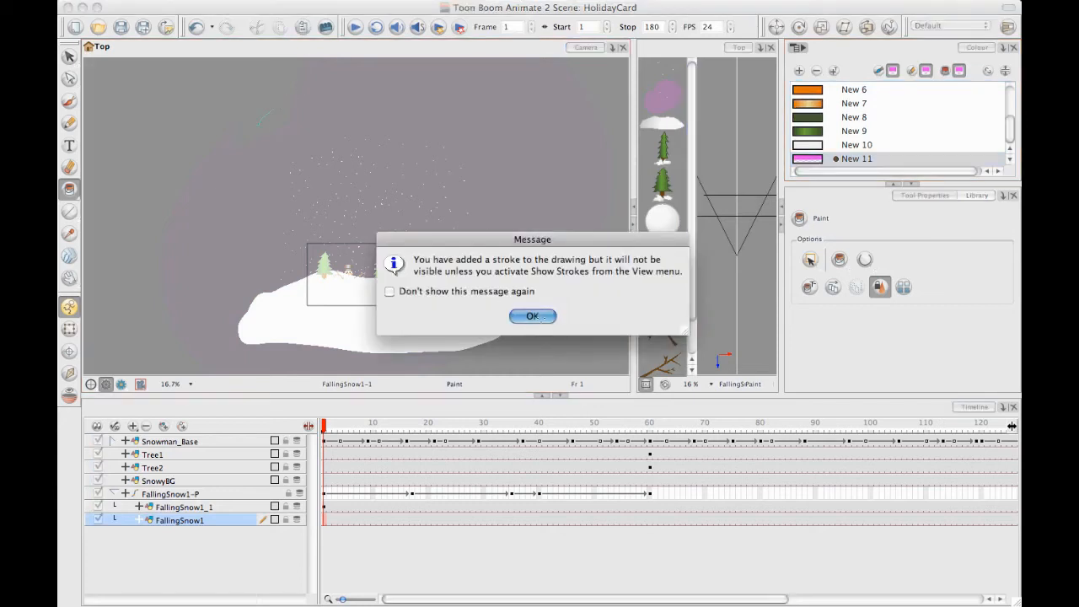
pyautogui.click(532, 315)
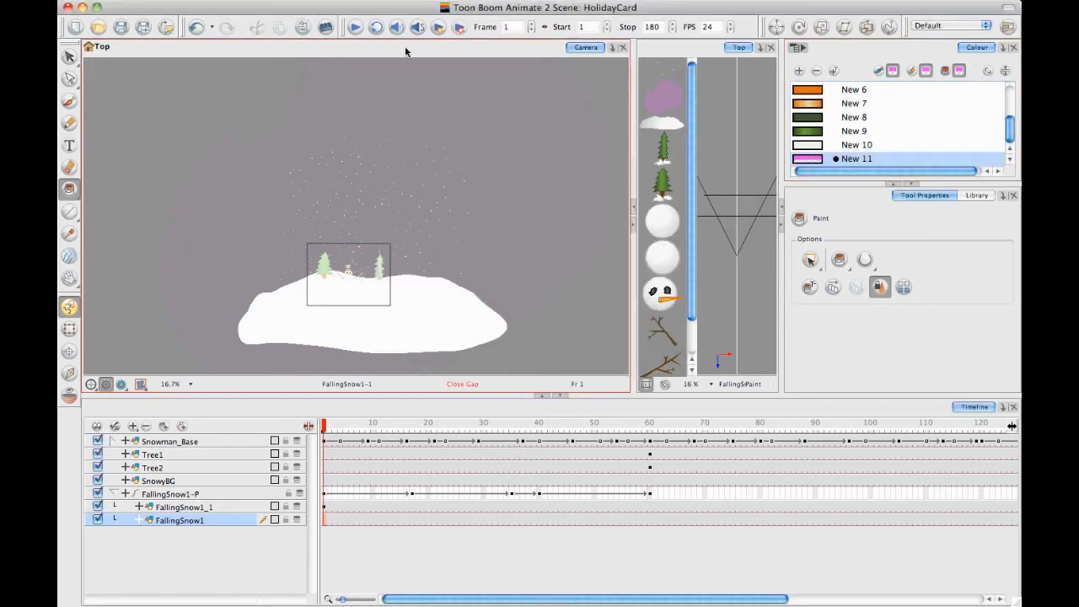
# Duplicate the snowflakes and their pink outline on FallingSnow1, placing the copy slightly higher so that the two overlap
pyautogui.click(69, 56)
pyautogui.moveTo(213, 114); pyautogui.dragTo(226, 107)
pyautogui.press('1')
pyautogui.press('1')
pyautogui.press('1')
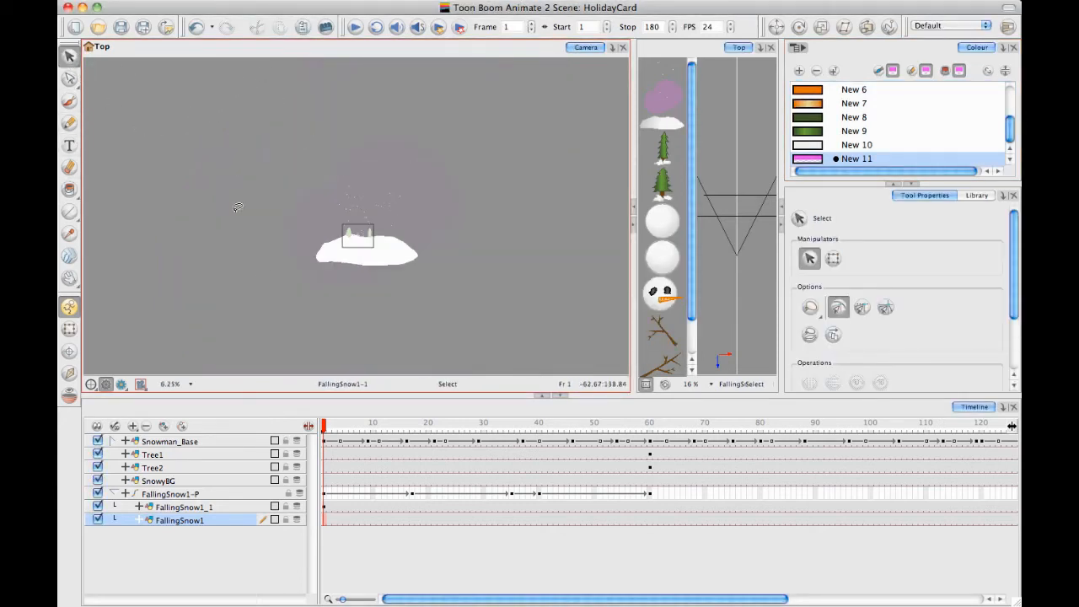
pyautogui.click(339, 153)
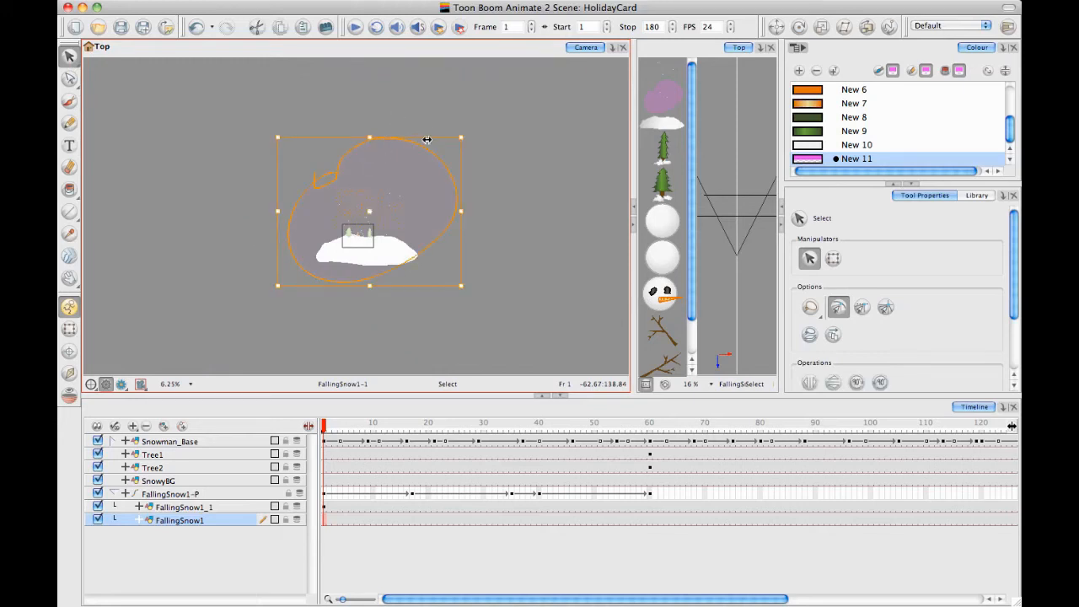
pyautogui.moveTo(420, 205)
pyautogui.mouseDown()
pyautogui.moveTo(419, 145)
pyautogui.moveTo(405, 139)
pyautogui.moveTo(410, 163)
pyautogui.moveTo(451, 178)
pyautogui.moveTo(418, 280)
pyautogui.mouseUp()
pyautogui.press('2')
pyautogui.press('2')
pyautogui.press('1')
pyautogui.click(144, 345)
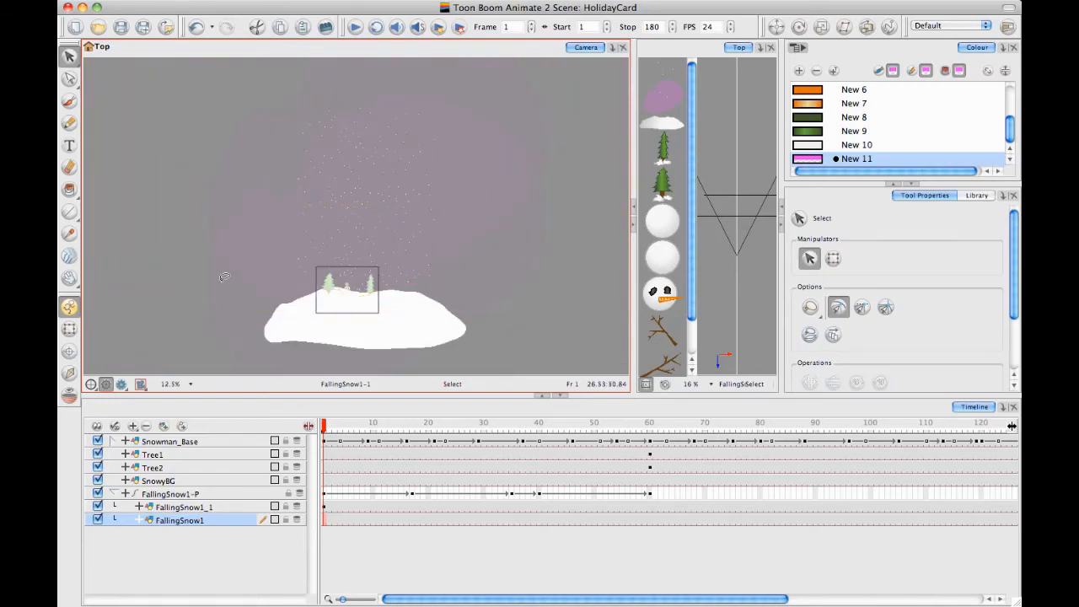
pyautogui.moveTo(333, 192); pyautogui.dragTo(334, 176)
# Make the pink fill behind the snowflakes fully transparent by setting its swatch's alpha to 0
pyautogui.doubleClick(835, 163)
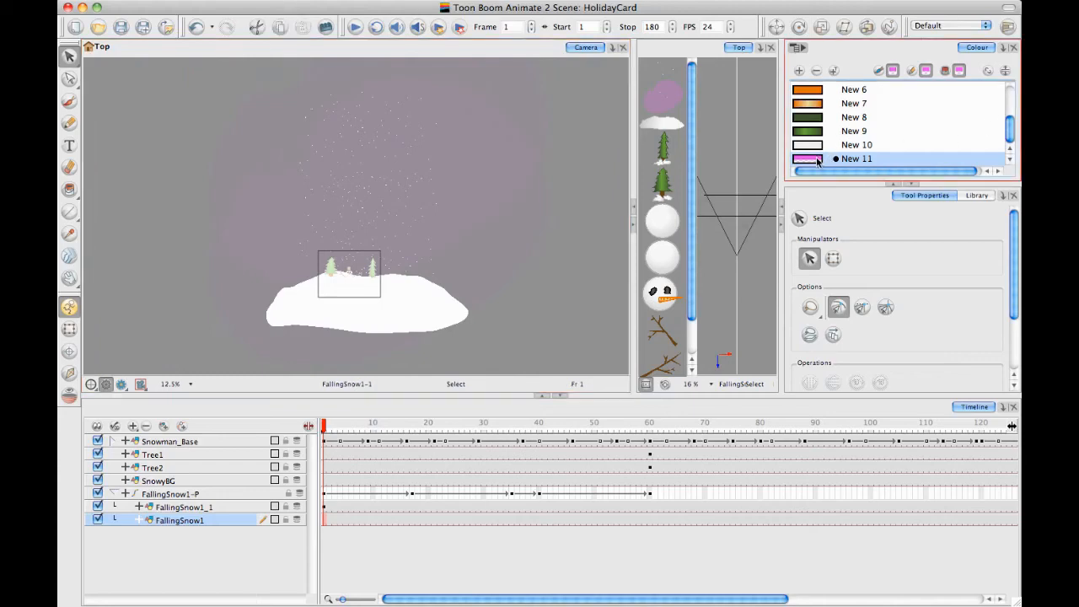
pyautogui.moveTo(686, 243); pyautogui.dragTo(613, 221)
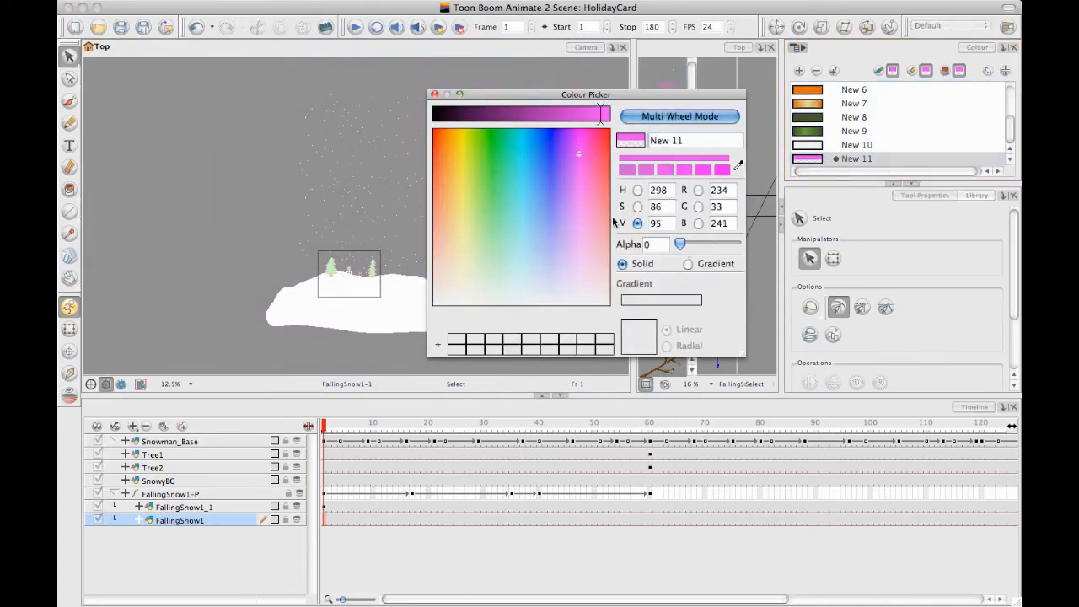
pyautogui.click(434, 94)
pyautogui.press('1')
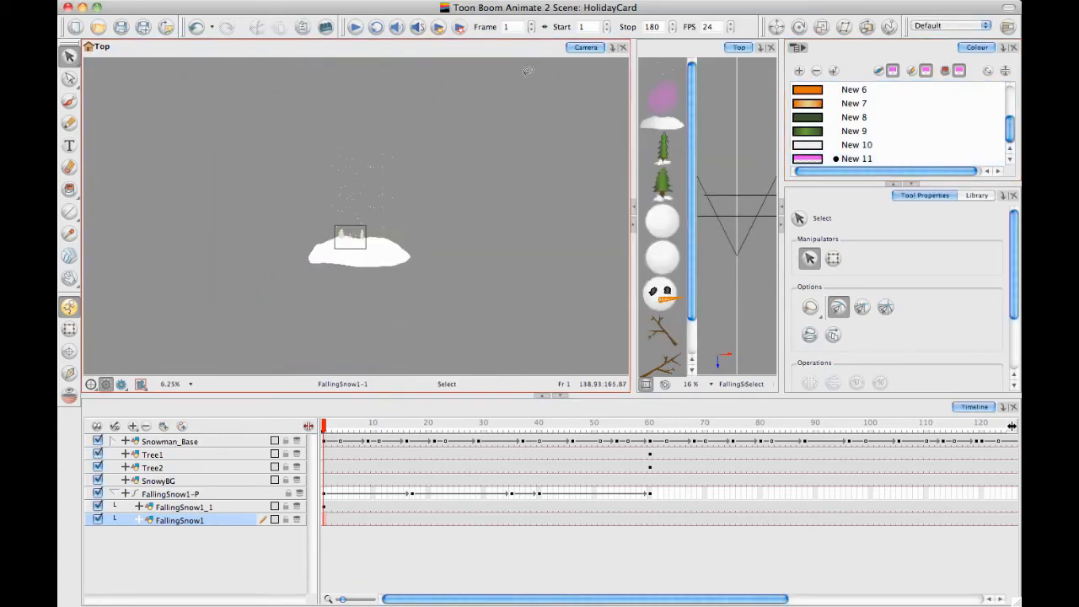
pyautogui.press('2')
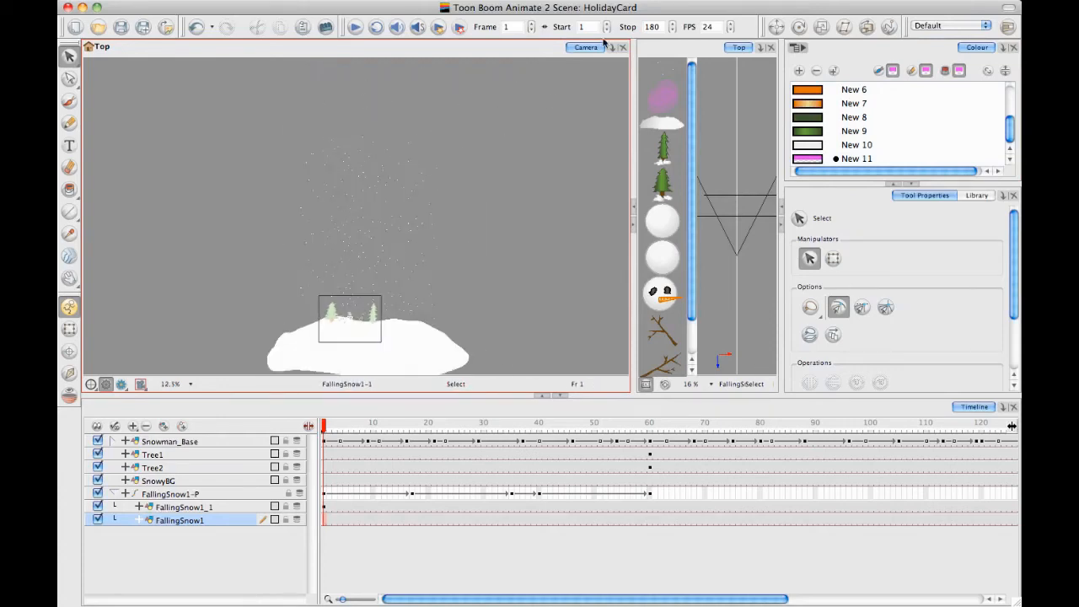
# Check the extent of the artwork on FallingSnow1 and, with that layer temporarily hidden, on FallingSnow1_1
pyautogui.moveTo(488, 149)
pyautogui.mouseDown()
pyautogui.moveTo(255, 113)
pyautogui.moveTo(286, 358)
pyautogui.moveTo(459, 367)
pyautogui.mouseUp()
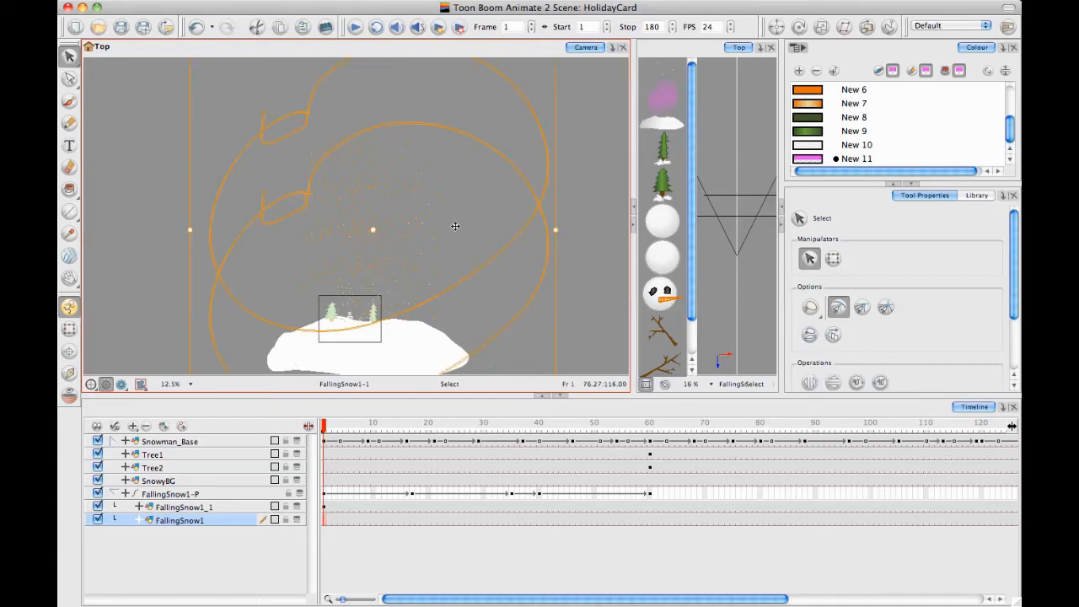
pyautogui.click(333, 504)
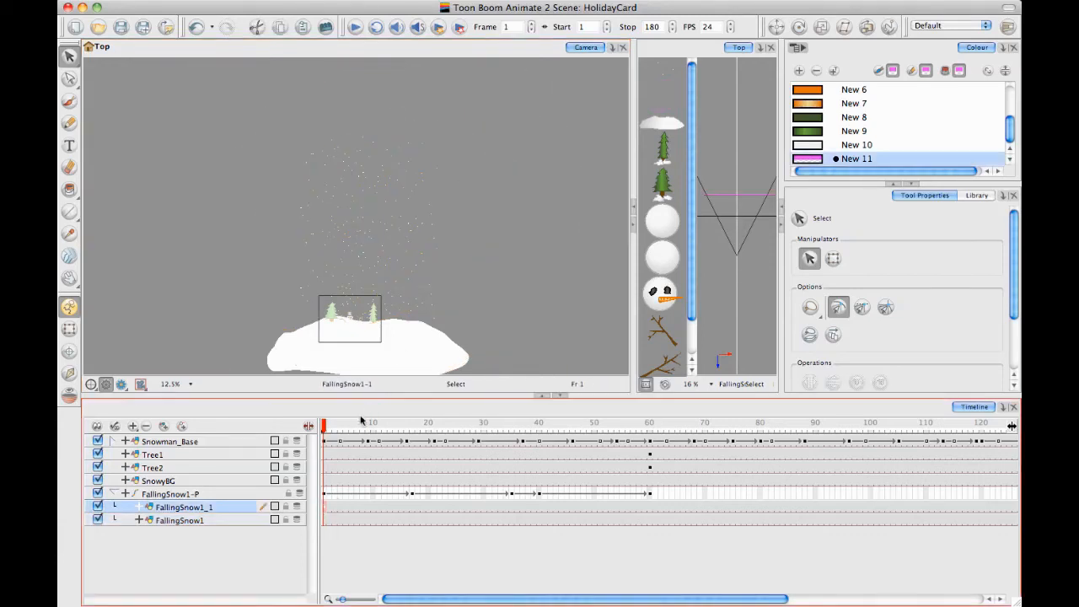
pyautogui.click(98, 520)
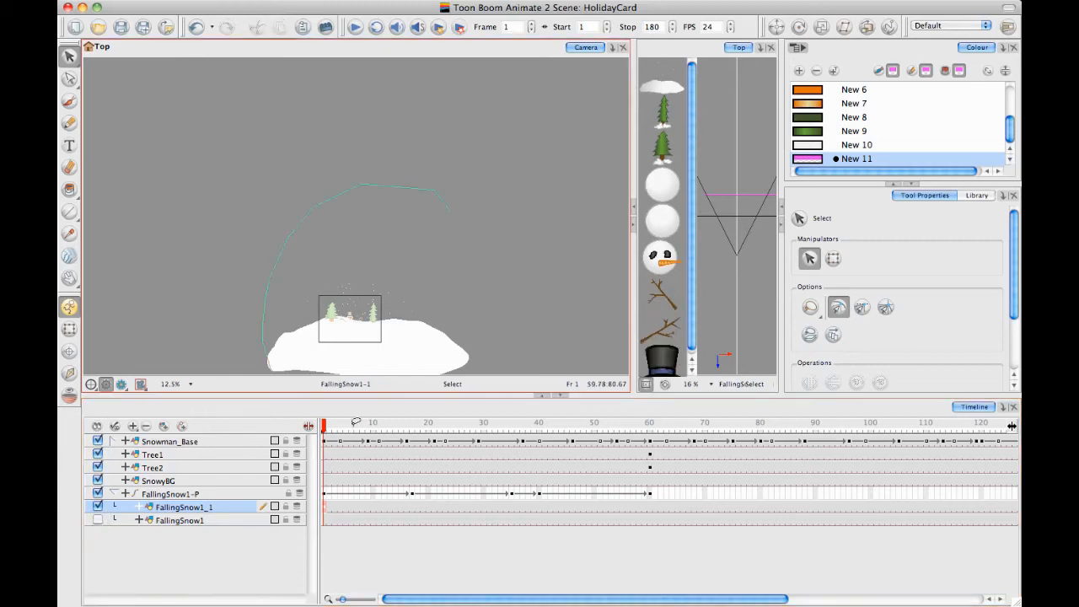
pyautogui.click(362, 301)
pyautogui.click(435, 150)
pyautogui.click(434, 156)
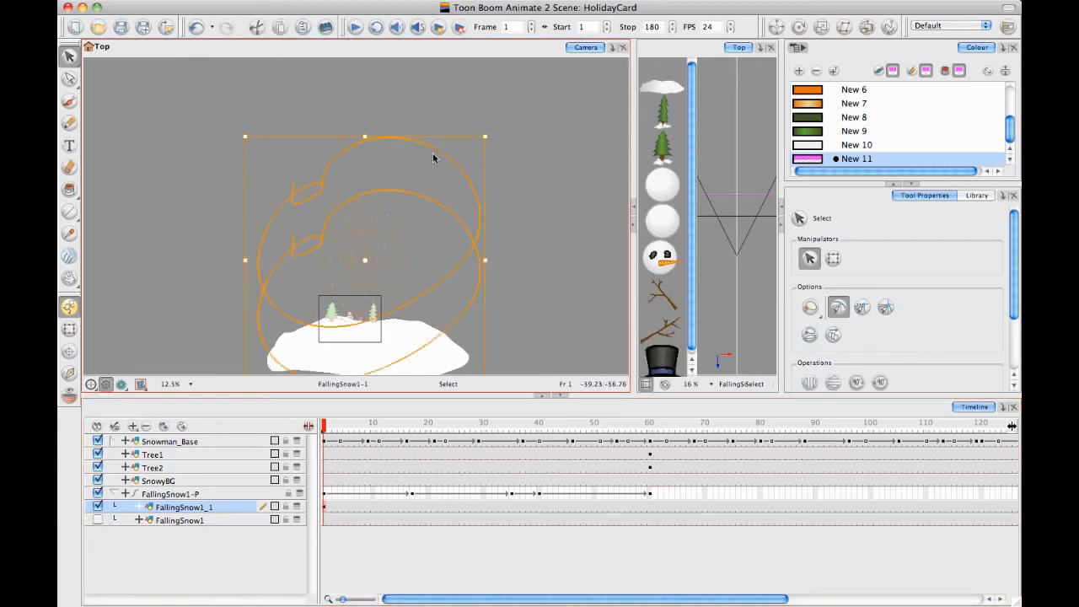
pyautogui.click(543, 195)
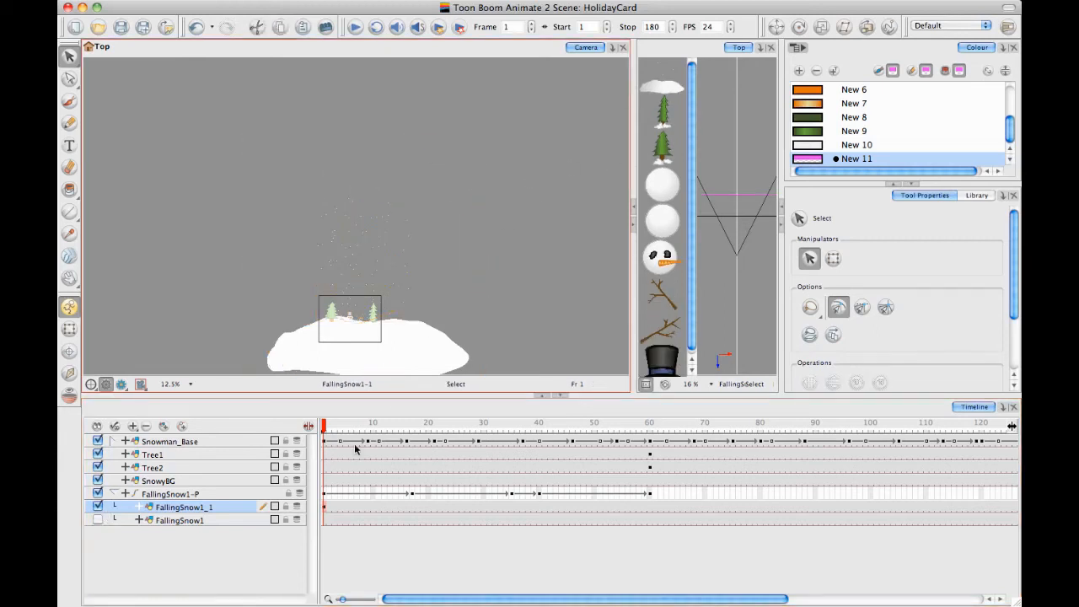
pyautogui.click(97, 520)
# Go to frame 74 and test selecting the falling snow through its transparent fill with the Transform tool
pyautogui.moveTo(323, 429); pyautogui.dragTo(727, 434)
pyautogui.press('2')
pyautogui.press('2')
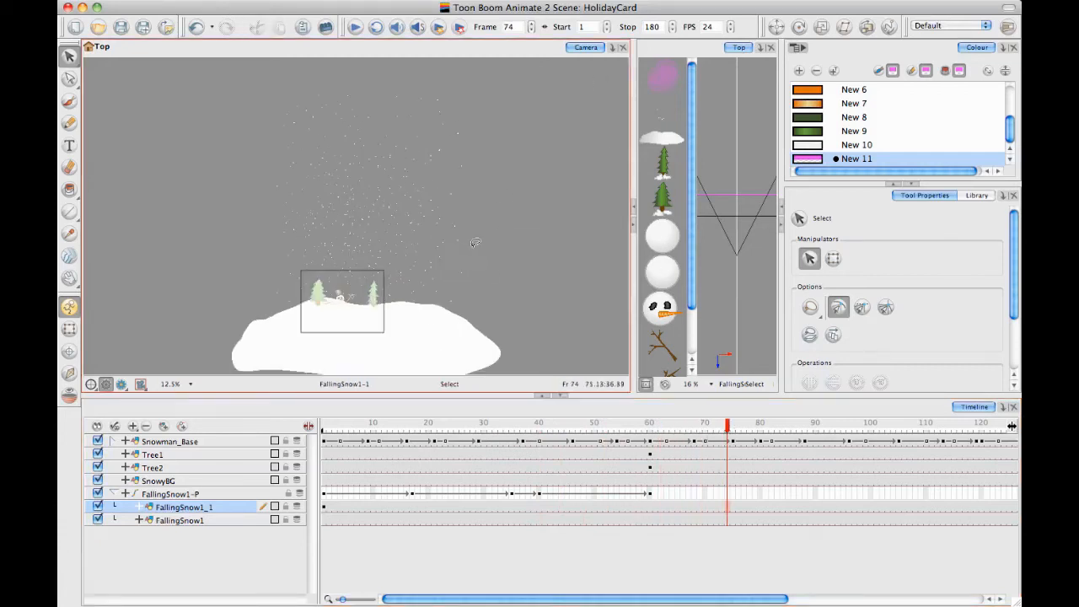
pyautogui.click(69, 330)
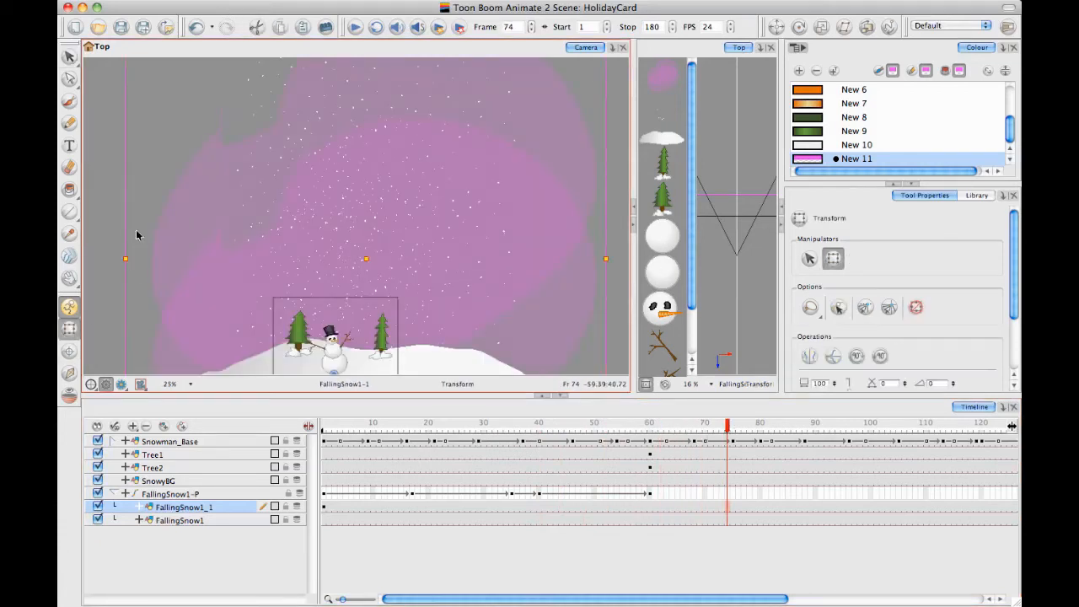
pyautogui.scroll(-3, 116, 180)
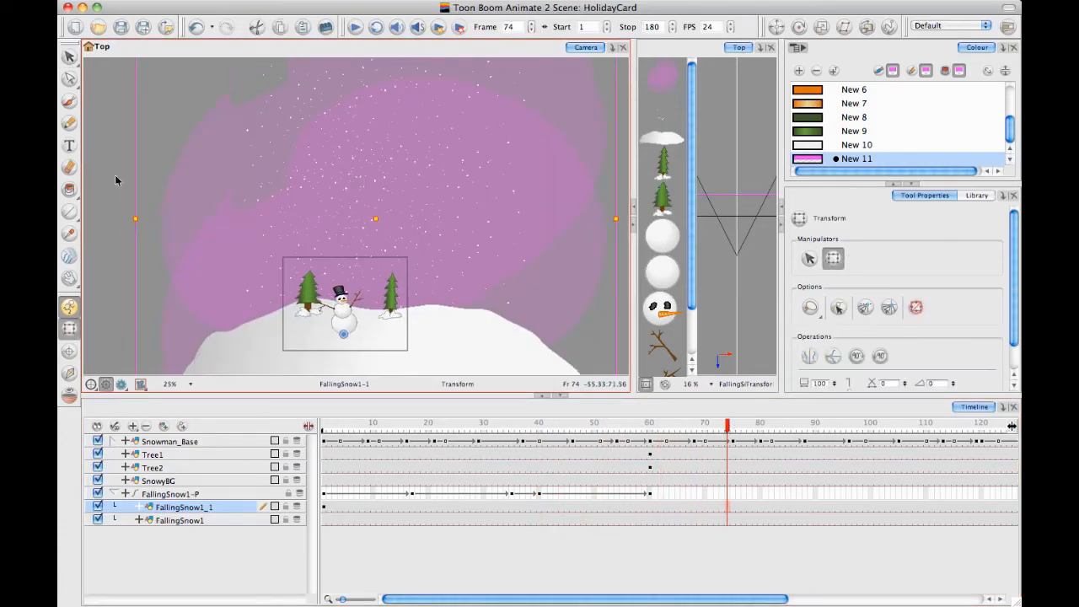
pyautogui.click(242, 202)
pyautogui.moveTo(242, 202); pyautogui.dragTo(219, 149)
pyautogui.press('1')
pyautogui.press('1')
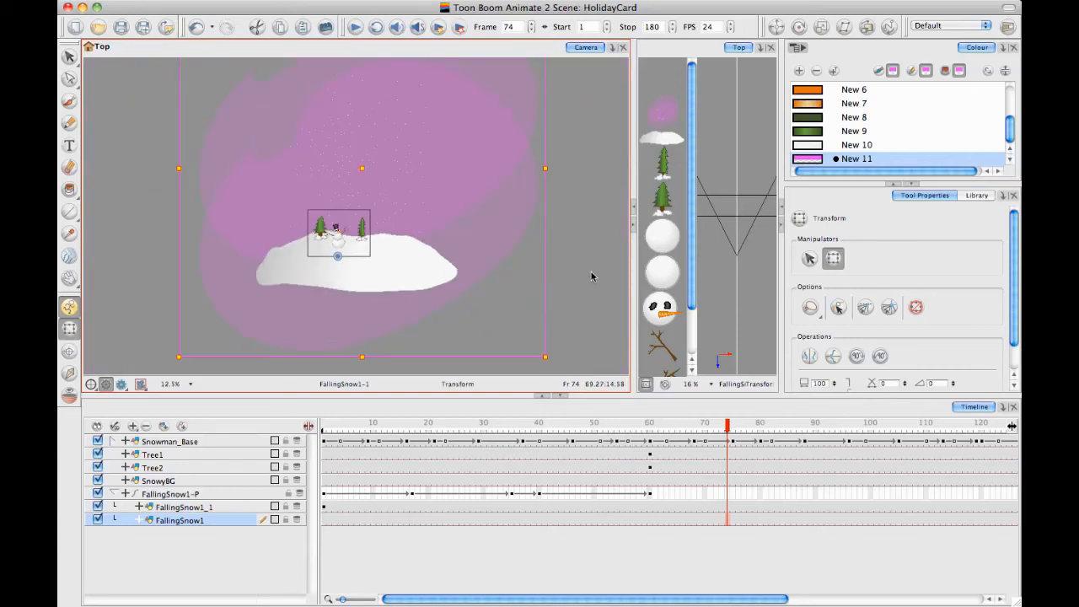
pyautogui.click(591, 272)
# Reposition the FallingSnow1-P peg at frame 85 and continue keyframing the drifting snowfall through frame 180
pyautogui.moveTo(324, 426); pyautogui.dragTo(737, 426)
pyautogui.moveTo(706, 600); pyautogui.dragTo(803, 600)
pyautogui.click(631, 496)
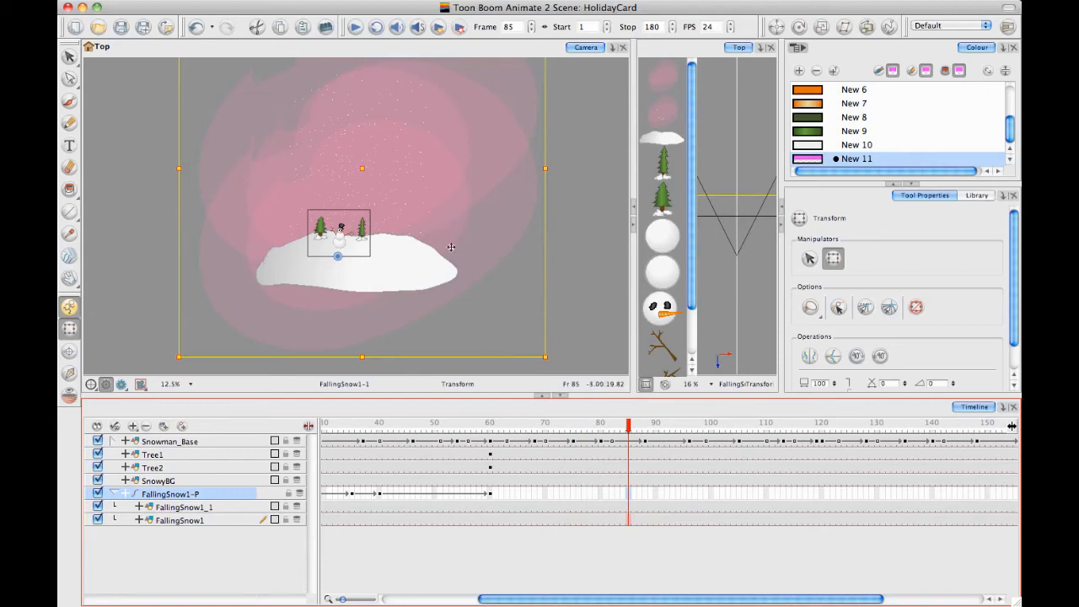
pyautogui.click(357, 177)
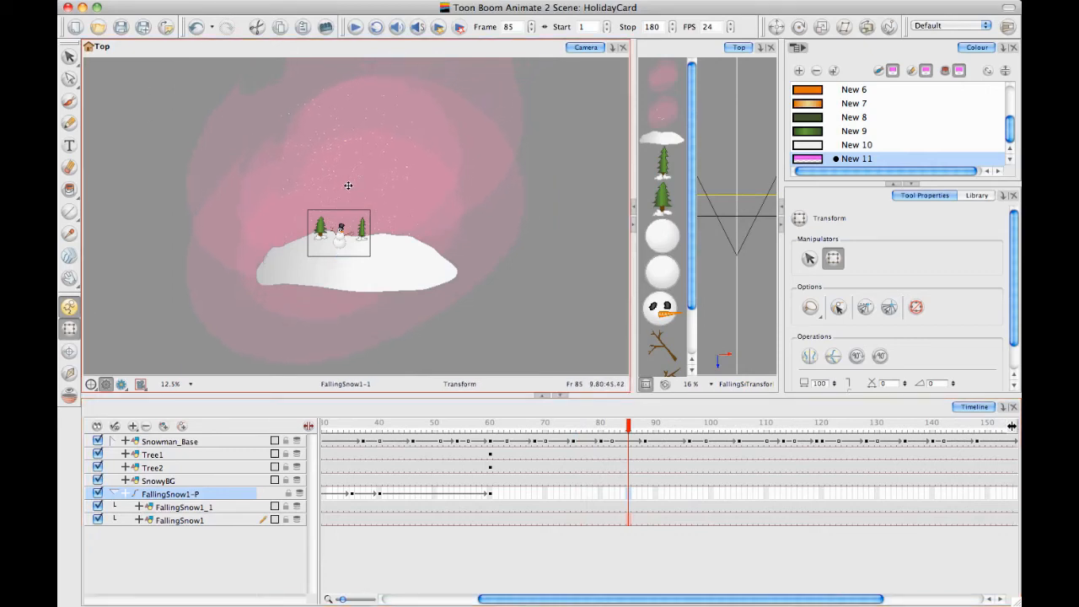
pyautogui.click(360, 183)
pyautogui.moveTo(629, 427); pyautogui.dragTo(706, 425)
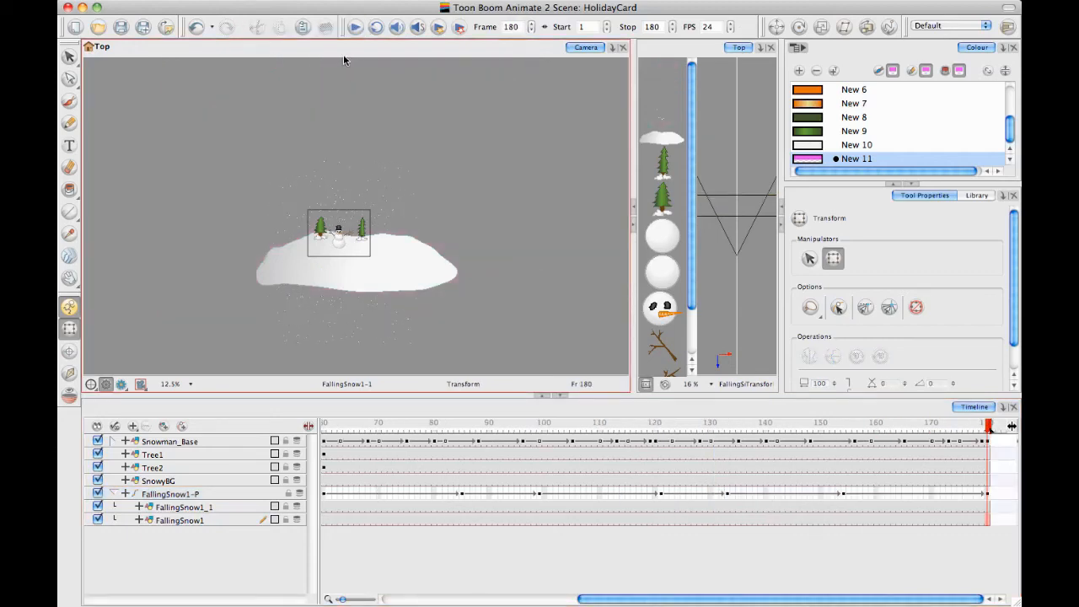
# Examine the snow coverage around the camera frame at frame 180
pyautogui.click(503, 271)
pyautogui.moveTo(503, 272); pyautogui.dragTo(507, 257)
pyautogui.press('2')
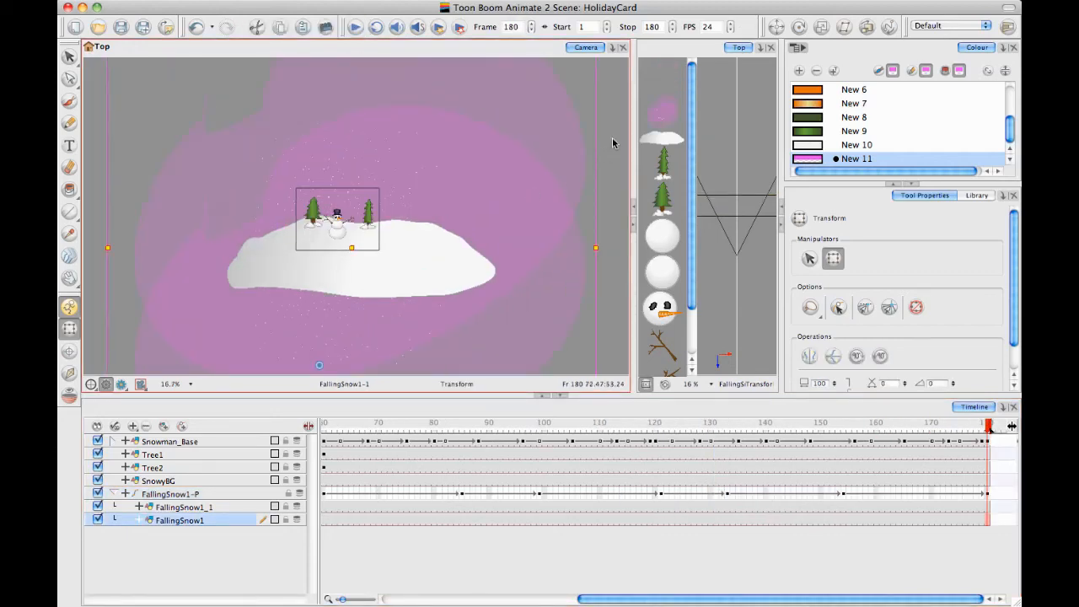
pyautogui.click(613, 140)
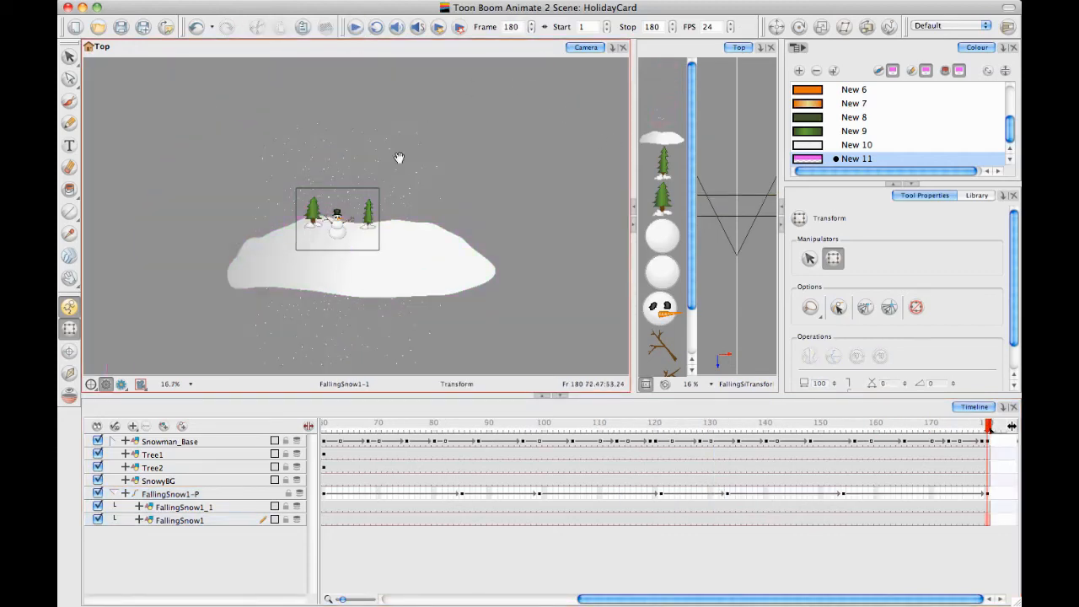
pyautogui.moveTo(397, 158); pyautogui.dragTo(415, 158)
pyautogui.press('2')
pyautogui.press('2')
pyautogui.press('2')
pyautogui.press('space')
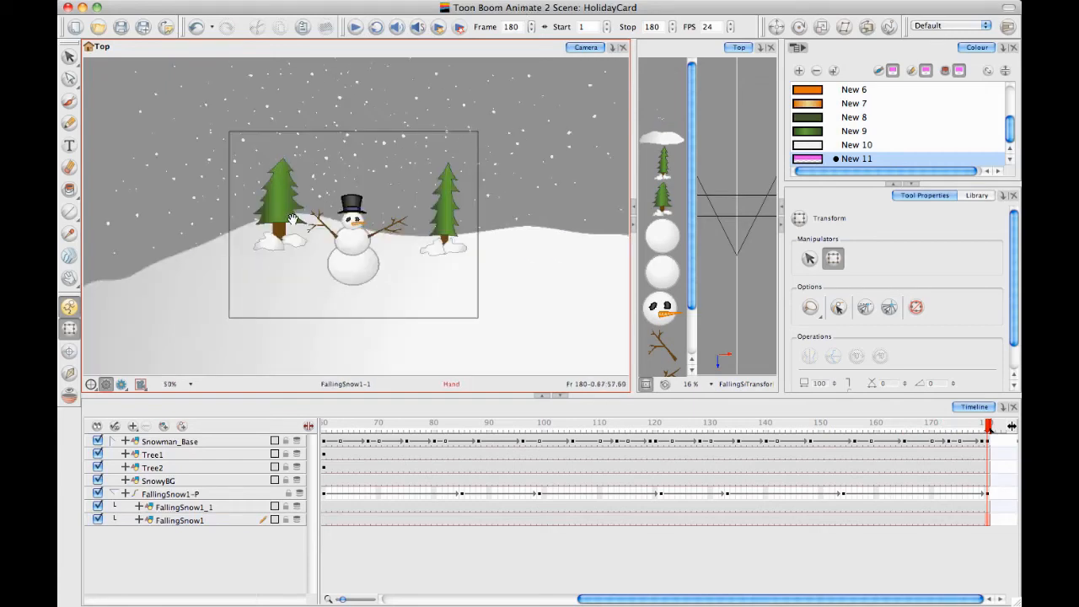
pyautogui.moveTo(293, 219); pyautogui.dragTo(293, 200)
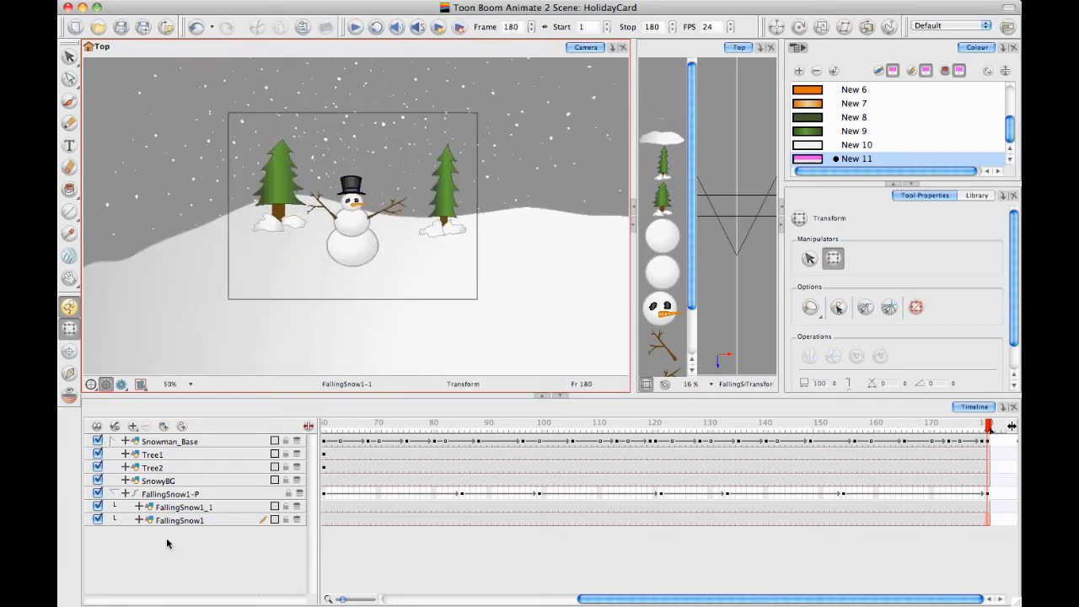
# Add a new drawing layer above Snowman_Base and name it Text
pyautogui.click(163, 427)
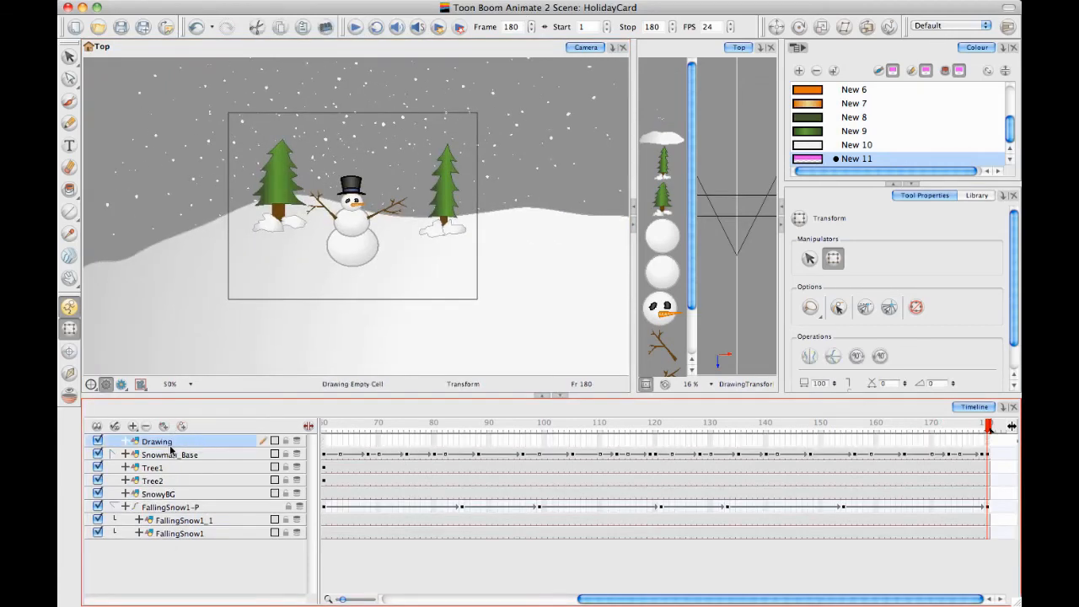
pyautogui.doubleClick(160, 442)
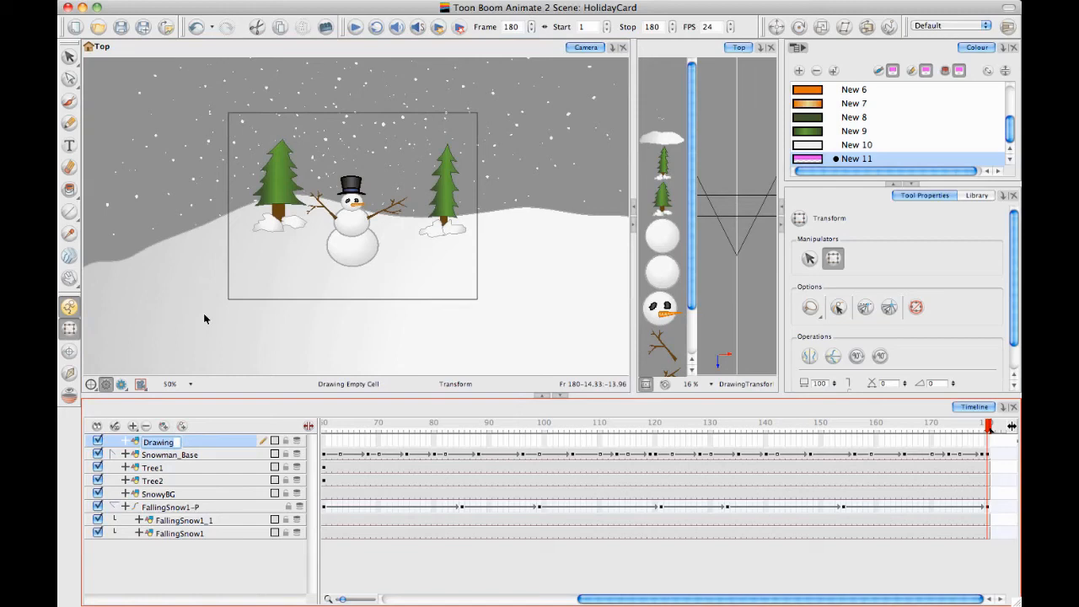
pyautogui.write('T')
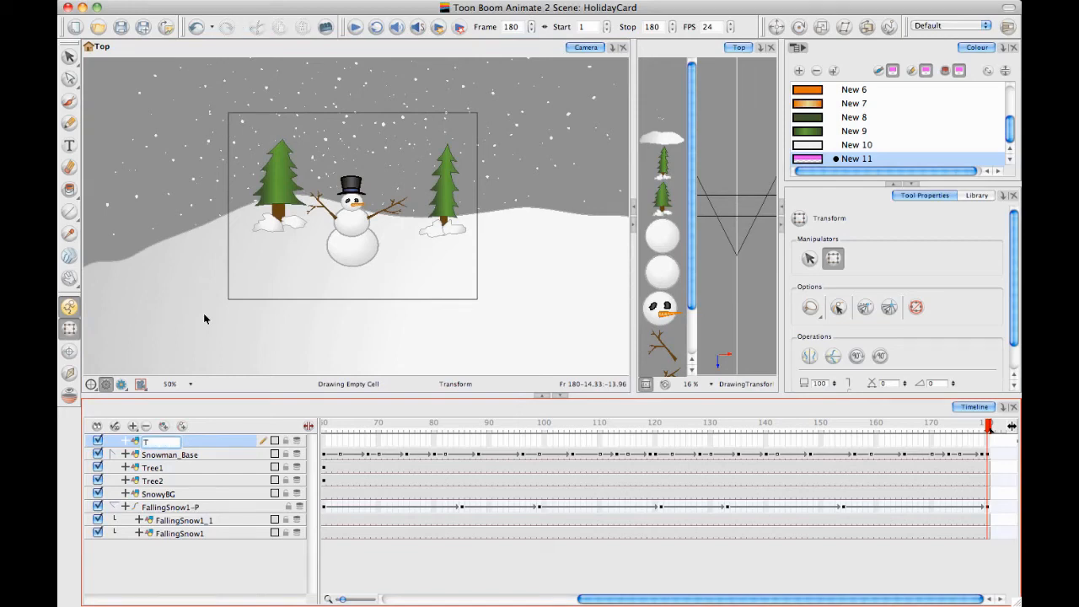
pyautogui.write('ext')
pyautogui.press('Return')
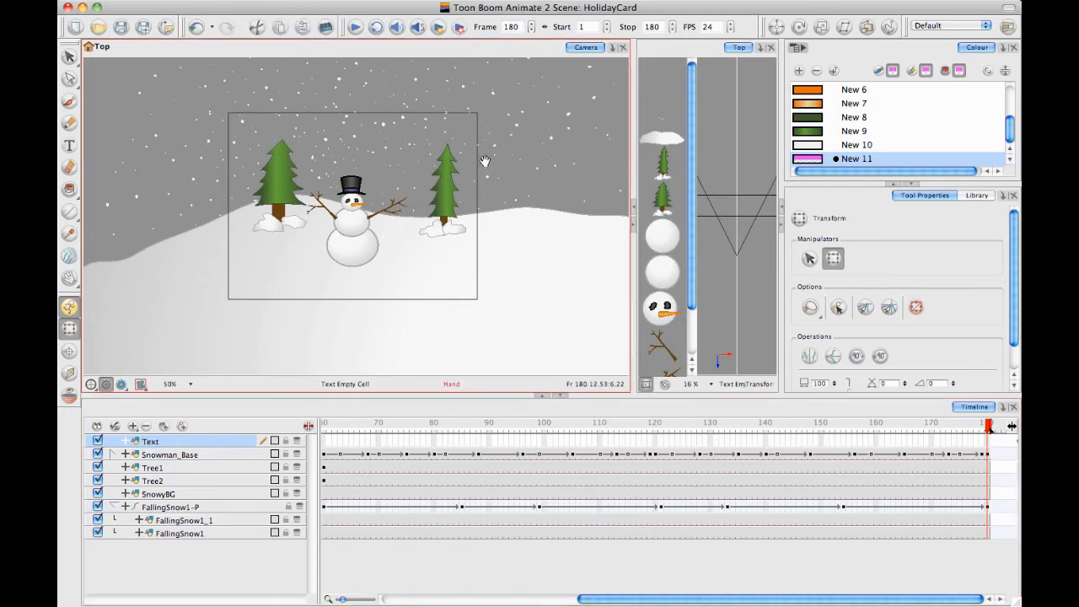
# Start a text entry on frame 1 of the Text layer, near the camera frame's upper-left corner
pyautogui.hscroll(-1, 324, 236)
pyautogui.hscroll(1, 489, 264)
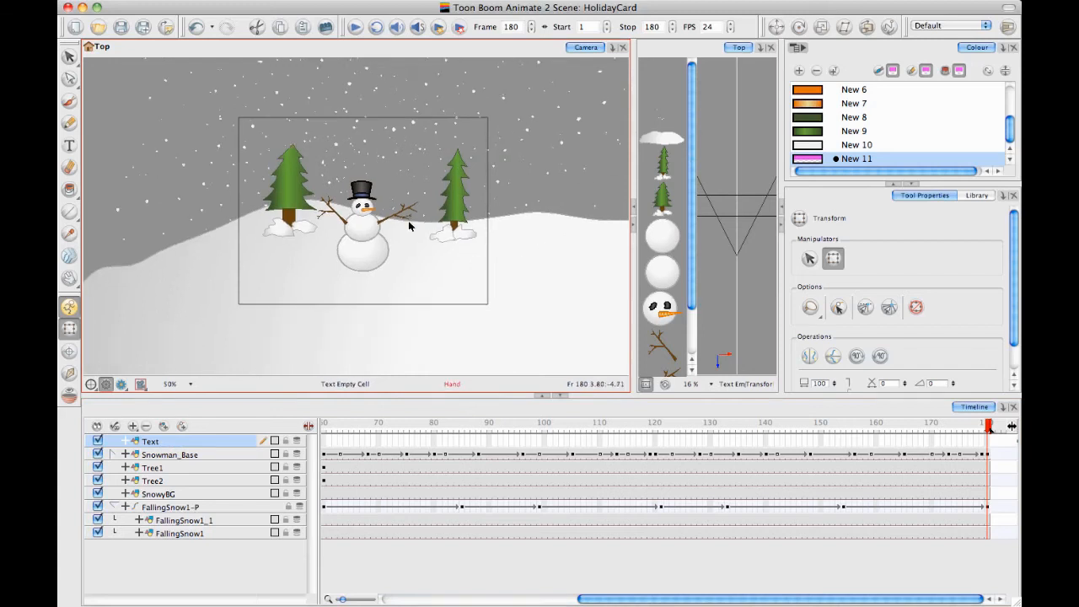
pyautogui.press('2')
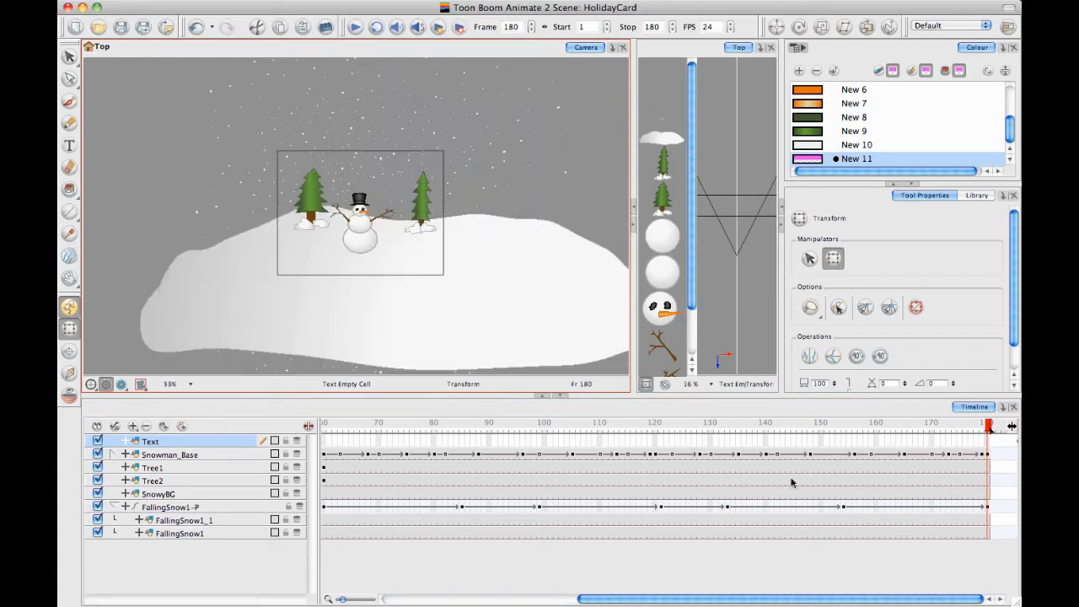
pyautogui.moveTo(582, 599); pyautogui.dragTo(385, 599)
pyautogui.click(325, 440)
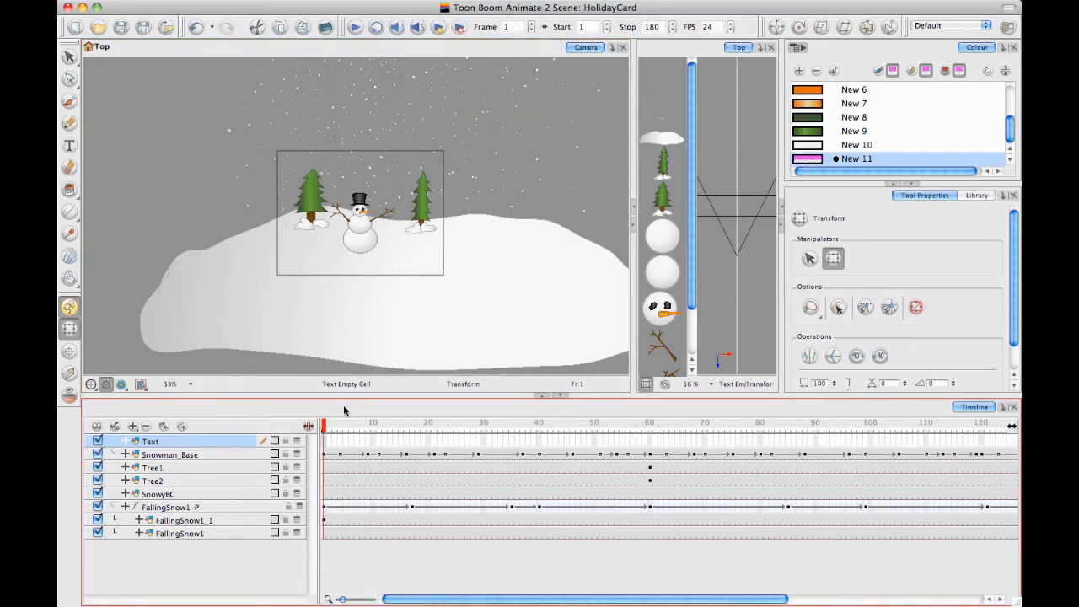
pyautogui.click(71, 146)
pyautogui.click(311, 137)
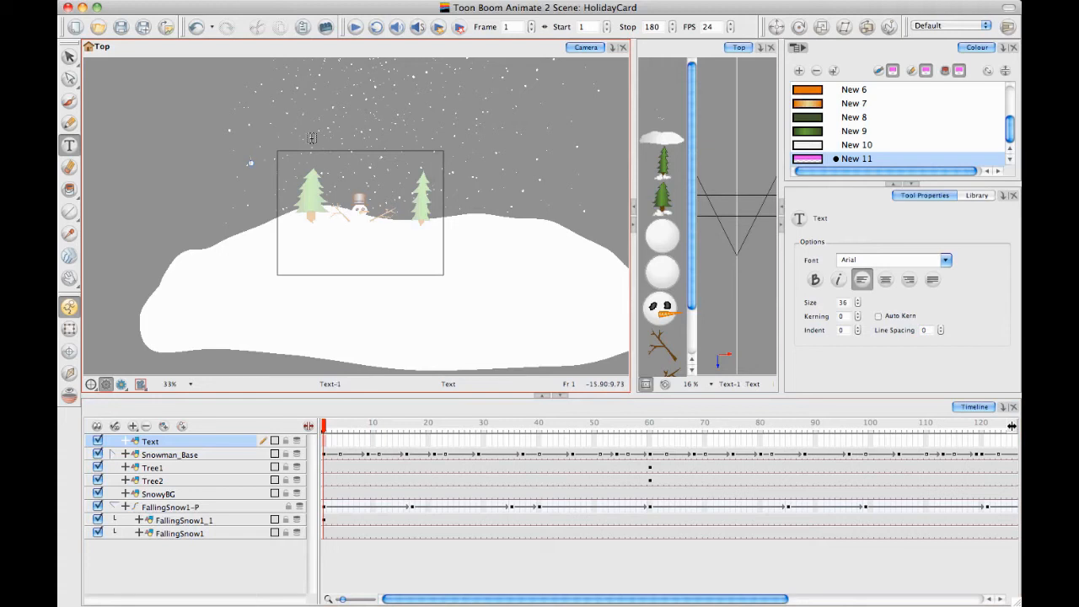
# Add a new colour swatch for the text and make it opaque red, RGB 241, 0, 0 with alpha 255
pyautogui.click(801, 71)
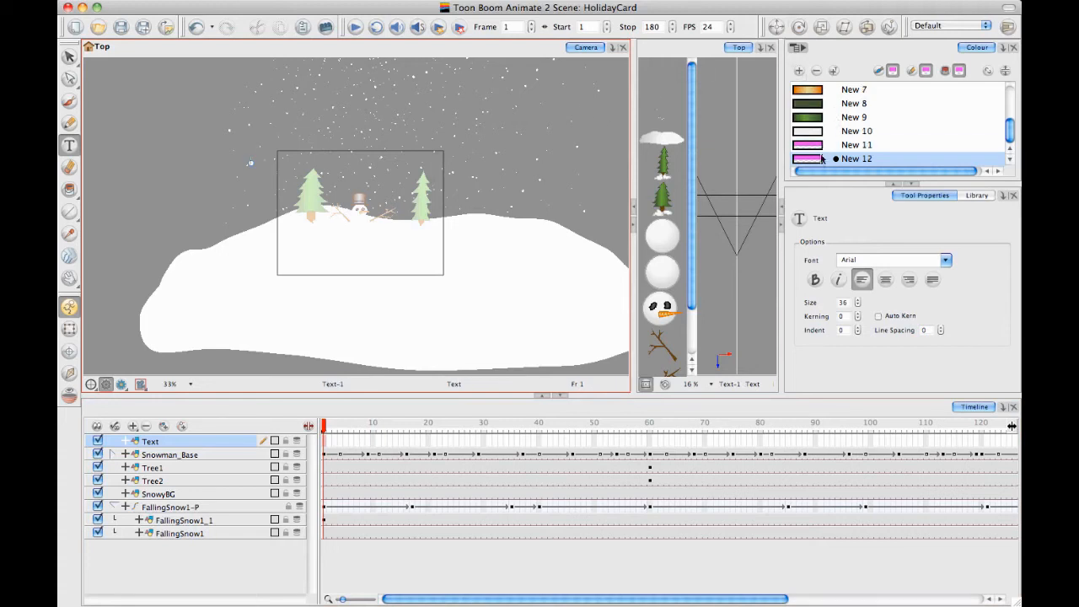
pyautogui.doubleClick(810, 161)
pyautogui.moveTo(447, 139); pyautogui.dragTo(639, 108)
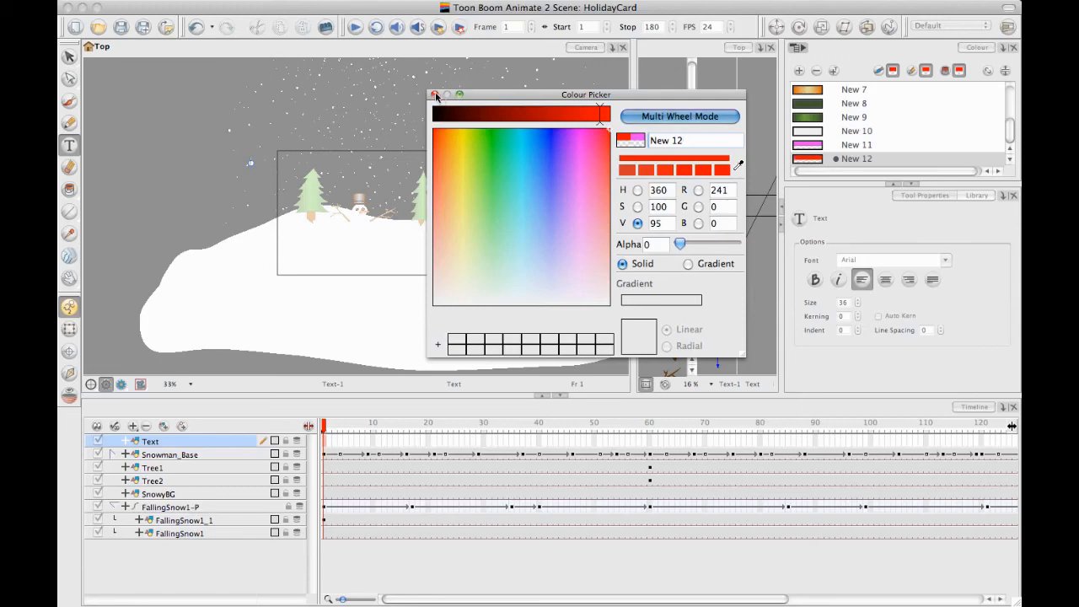
pyautogui.click(434, 94)
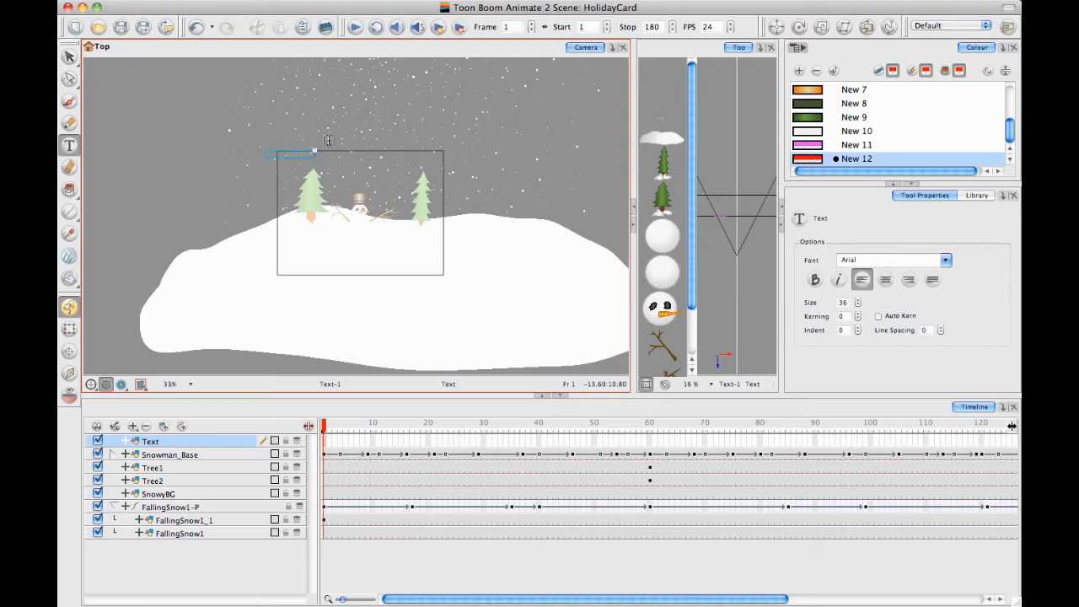
pyautogui.doubleClick(792, 160)
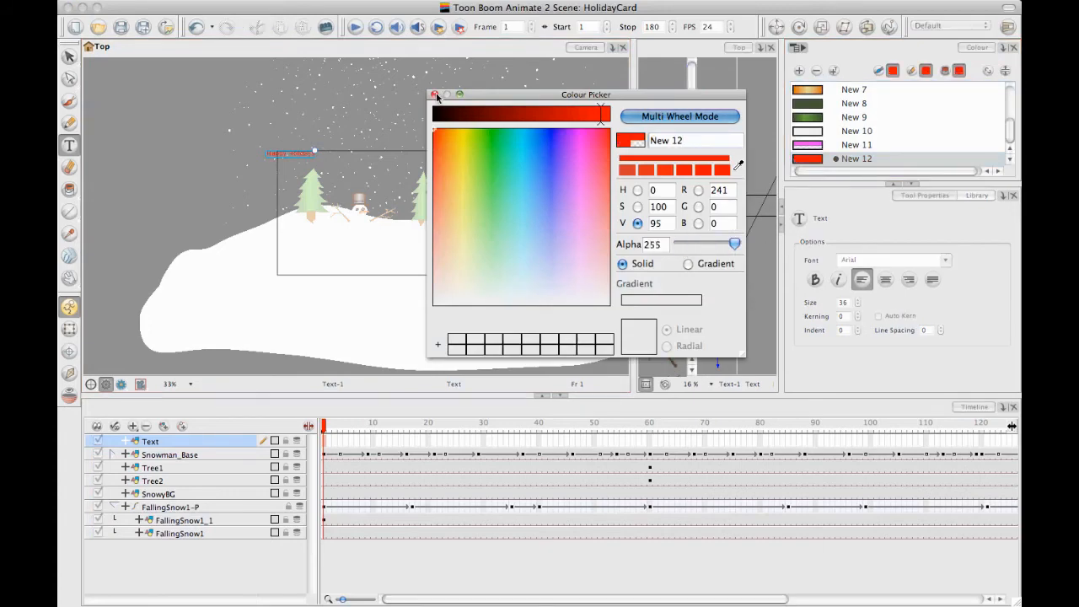
# Finish the colour editing, select the Happy Holidays text drawing and set its text size to 78
pyautogui.click(434, 94)
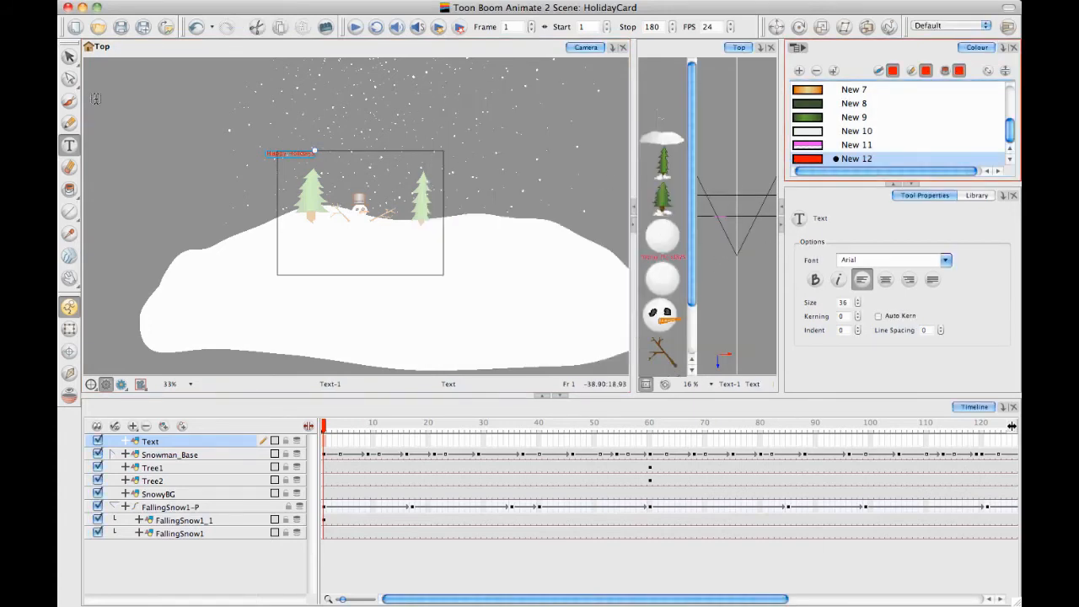
pyautogui.click(69, 55)
pyautogui.click(283, 150)
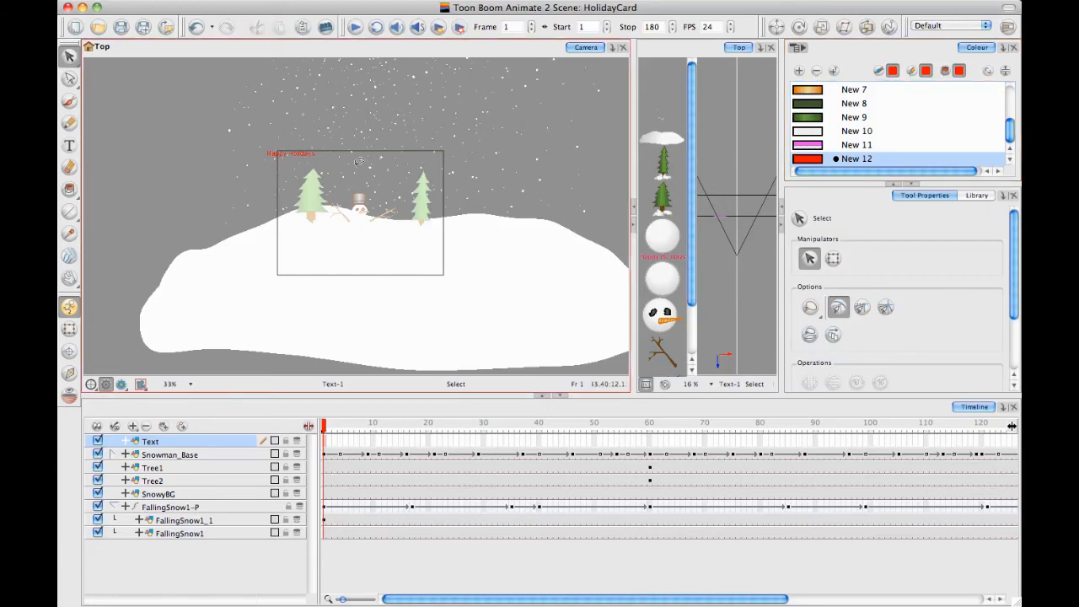
pyautogui.moveTo(352, 152); pyautogui.dragTo(347, 148)
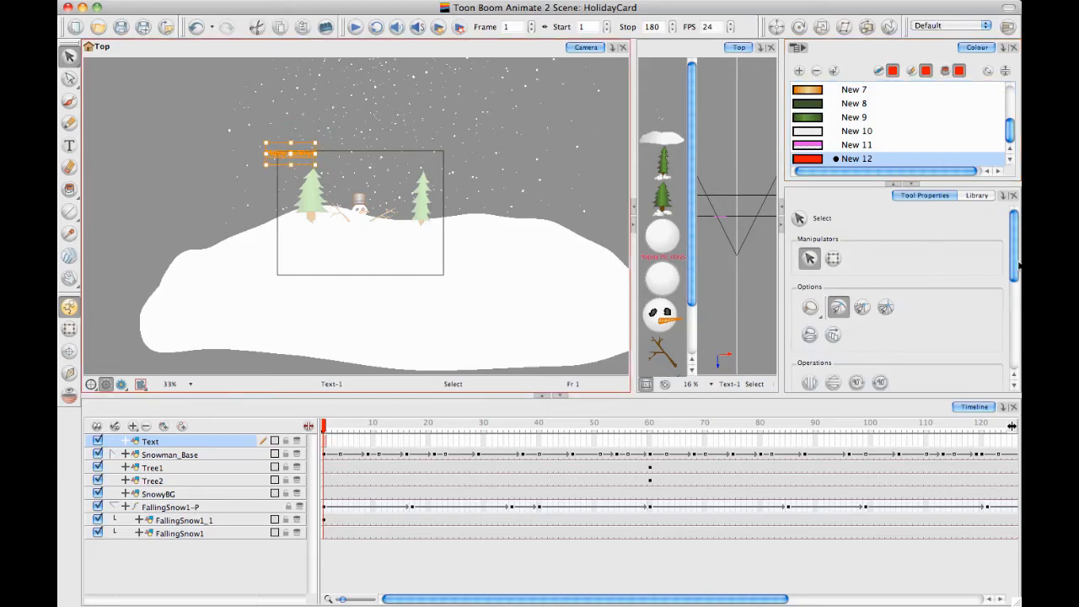
pyautogui.moveTo(1016, 265); pyautogui.dragTo(1012, 362)
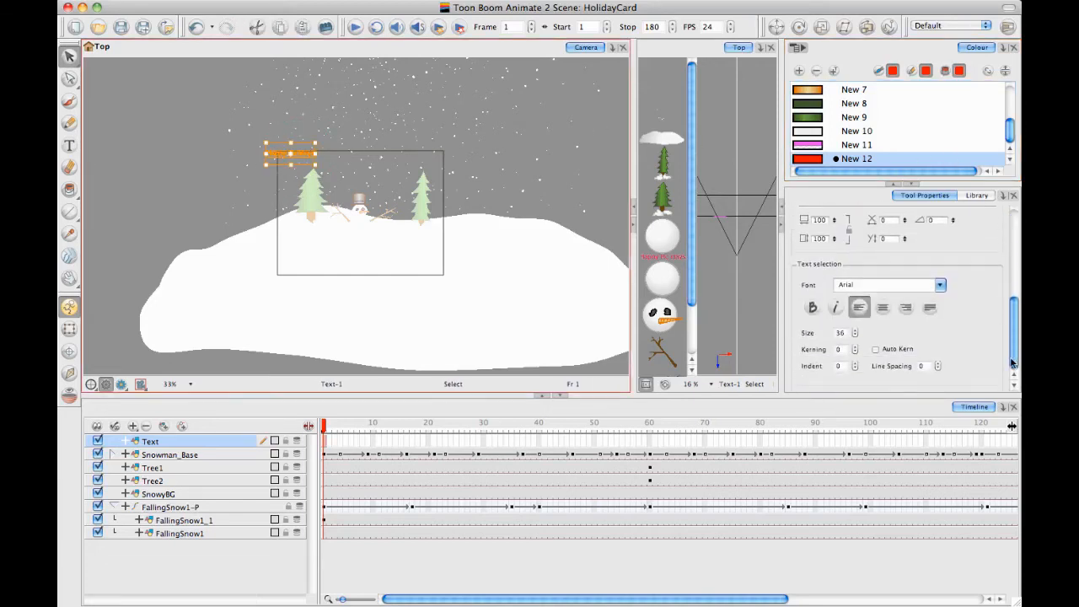
pyautogui.click(856, 333)
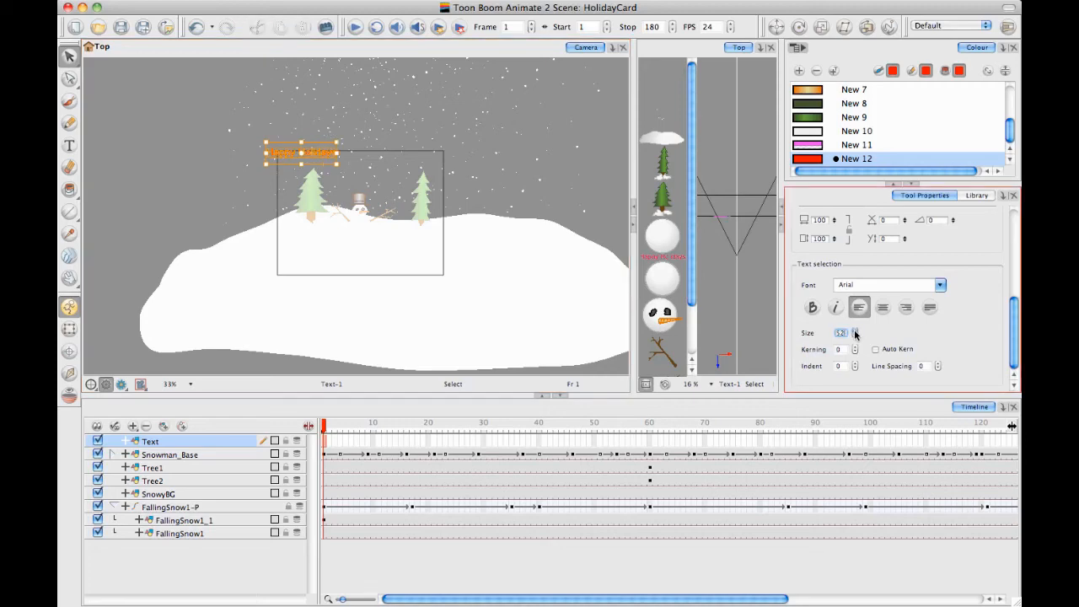
pyautogui.click(854, 334)
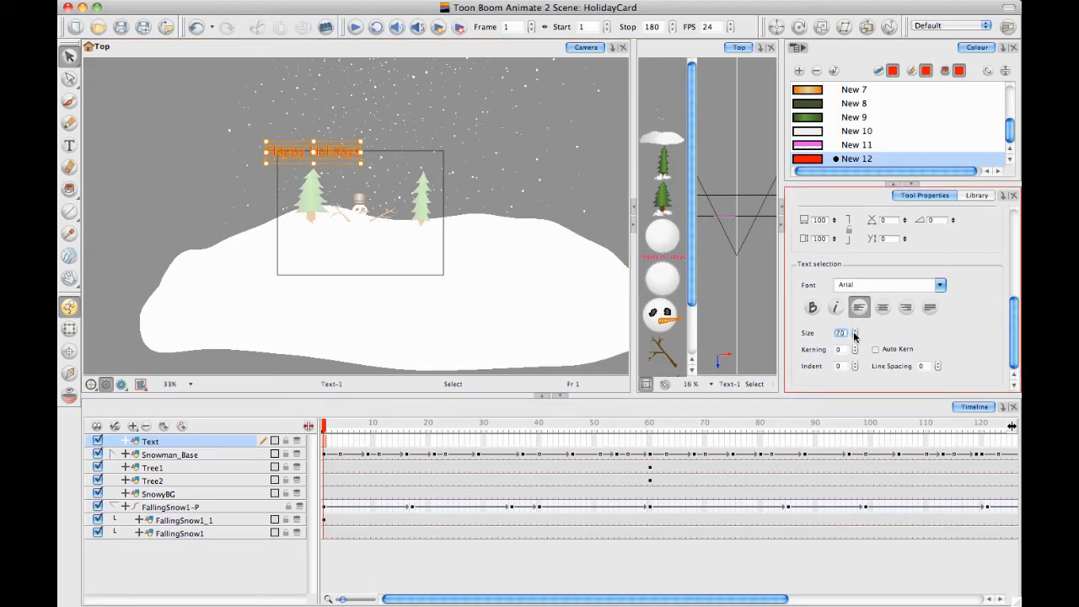
pyautogui.click(855, 334)
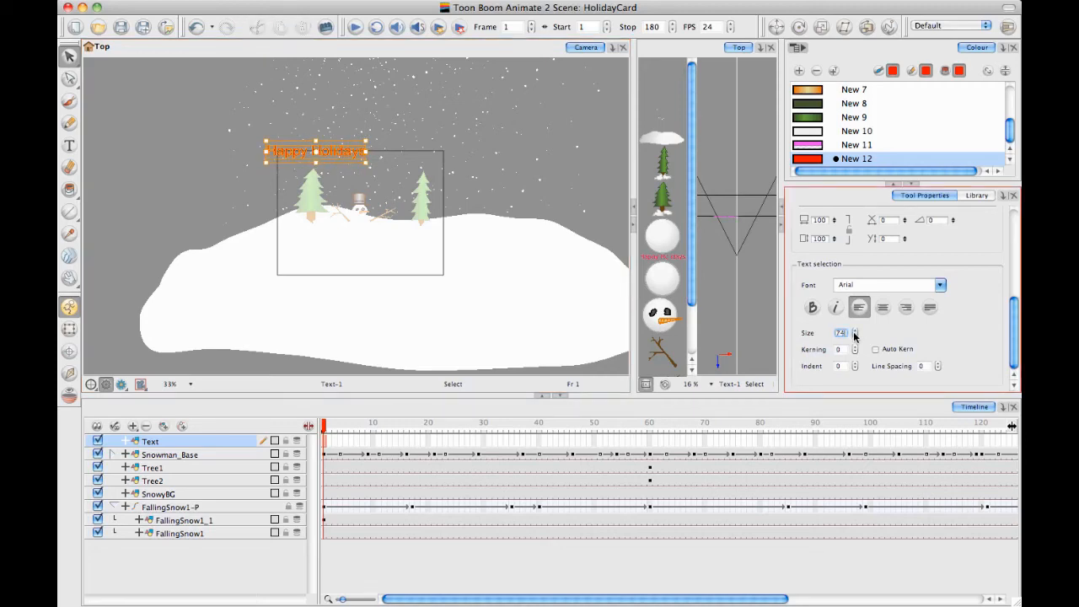
# Nudge the Happy Holidays text right and down until it sits centred inside the camera frame, above the snowman
pyautogui.click(328, 154)
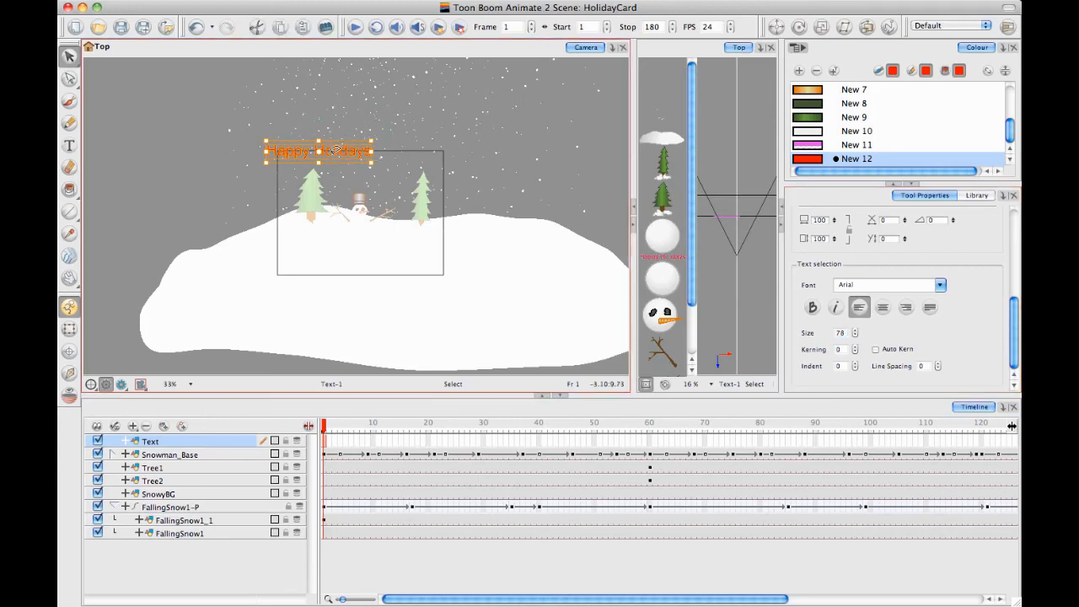
pyautogui.press('Right')
pyautogui.press('Right')
pyautogui.press('Right')
pyautogui.press('Right')
pyautogui.press('Right')
pyautogui.press('Right')
pyautogui.press('Right')
pyautogui.press('Right')
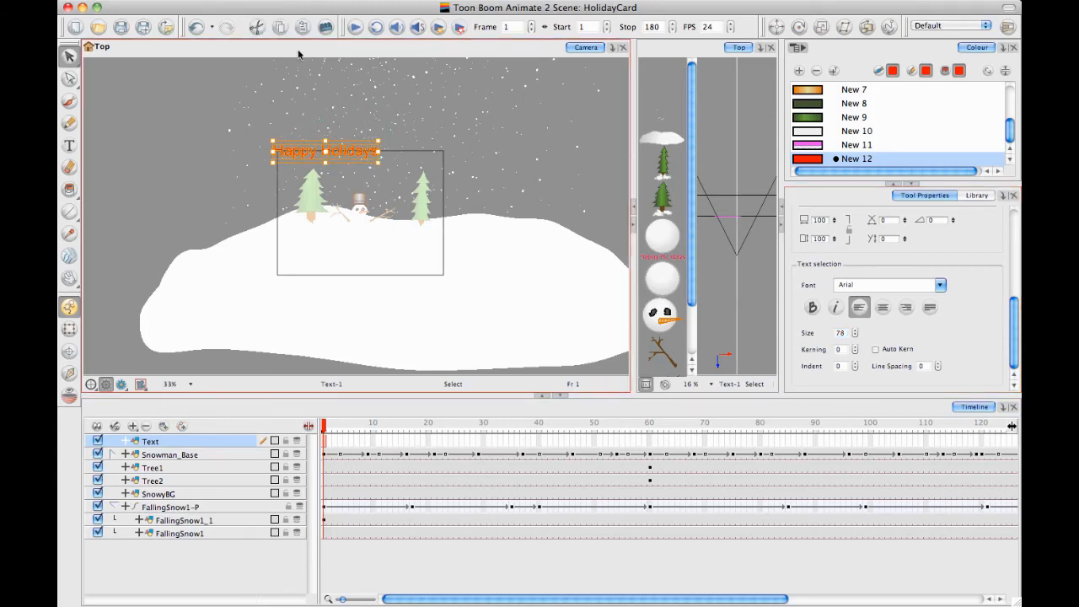
pyautogui.press('Down')
pyautogui.press('Down')
pyautogui.press('Down')
pyautogui.press('Down')
pyautogui.press('Down')
pyautogui.press('Down')
pyautogui.press('Down')
pyautogui.press('Down')
pyautogui.press('Right')
pyautogui.press('Right')
pyautogui.press('Right')
pyautogui.press('Right')
pyautogui.press('Right')
pyautogui.press('Right')
pyautogui.press('Right')
pyautogui.press('Right')
pyautogui.press('Right')
pyautogui.press('Right')
pyautogui.press('Right')
pyautogui.press('Right')
pyautogui.press('Right')
pyautogui.press('Right')
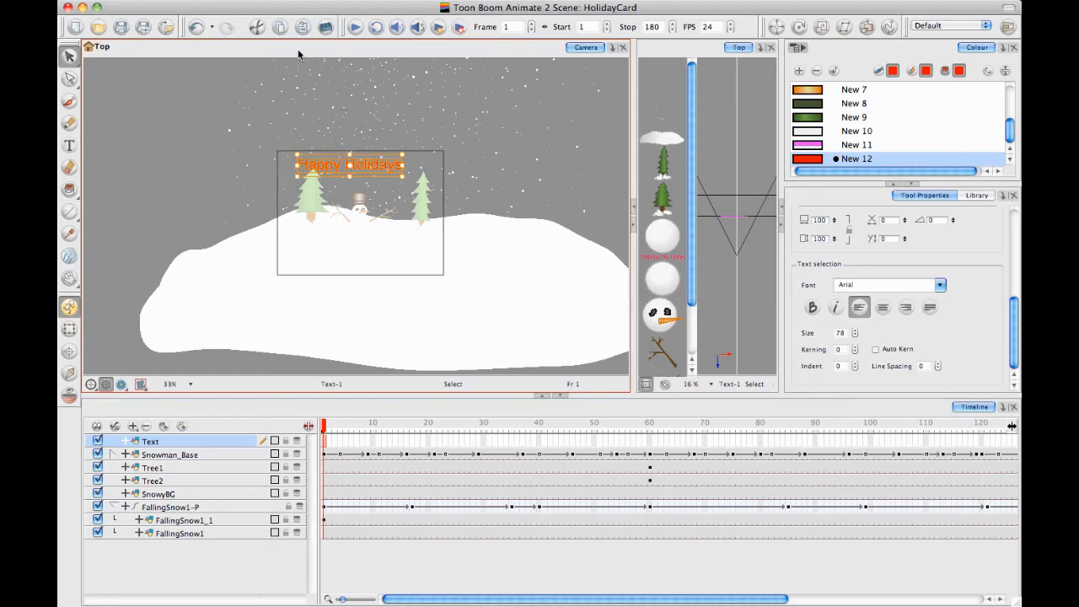
pyautogui.press('Down')
pyautogui.press('Down')
pyautogui.press('Down')
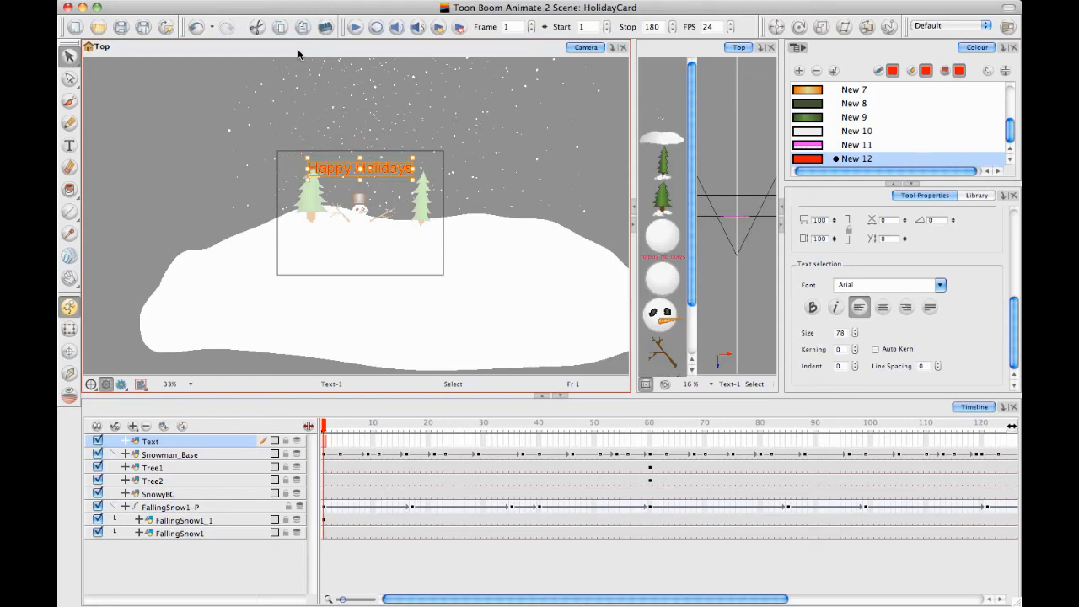
pyautogui.press('Down')
pyautogui.press('Down')
pyautogui.press('Down')
pyautogui.press('Down')
pyautogui.press('space')
pyautogui.moveTo(500, 216); pyautogui.dragTo(497, 225)
pyautogui.press('2')
pyautogui.press('2')
pyautogui.press('2')
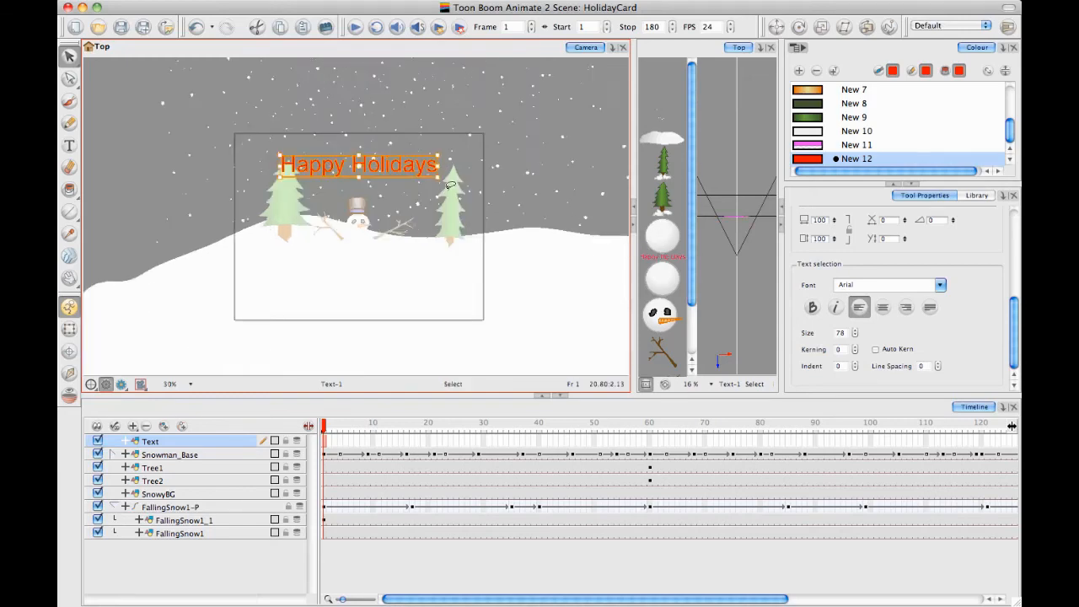
pyautogui.moveTo(405, 130); pyautogui.dragTo(393, 160)
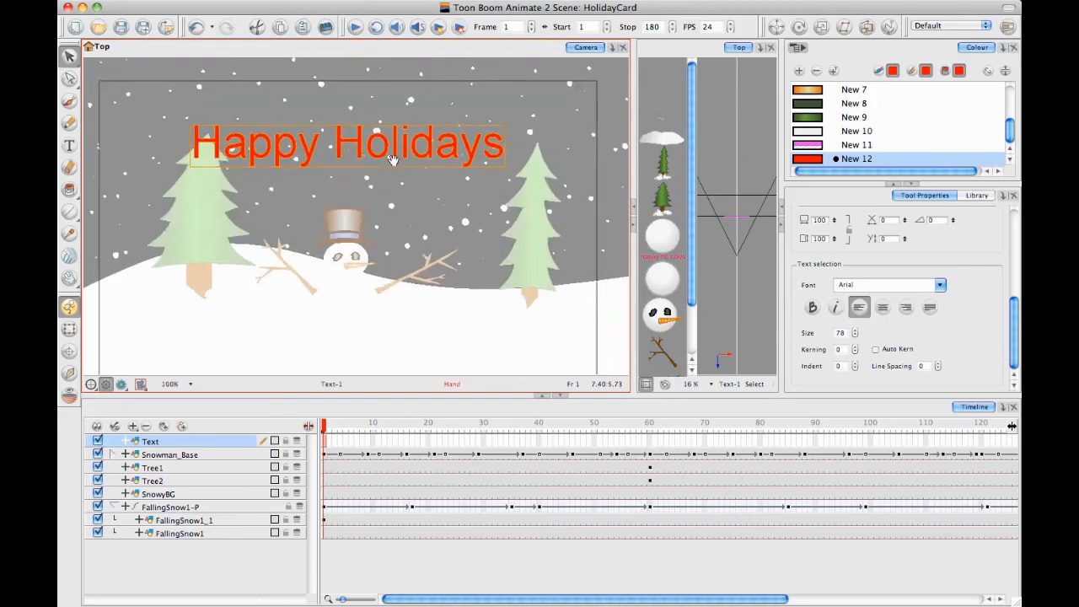
# Add an exclamation mark to the end of the greeting and change the font of the whole text to Curlz MT
pyautogui.click(69, 145)
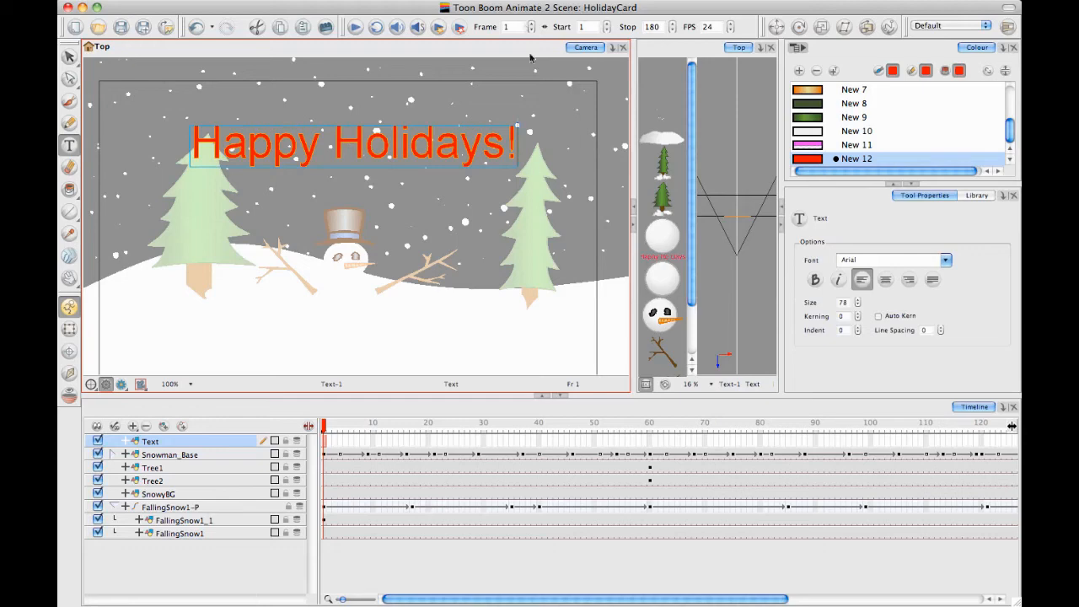
pyautogui.press('super+a')
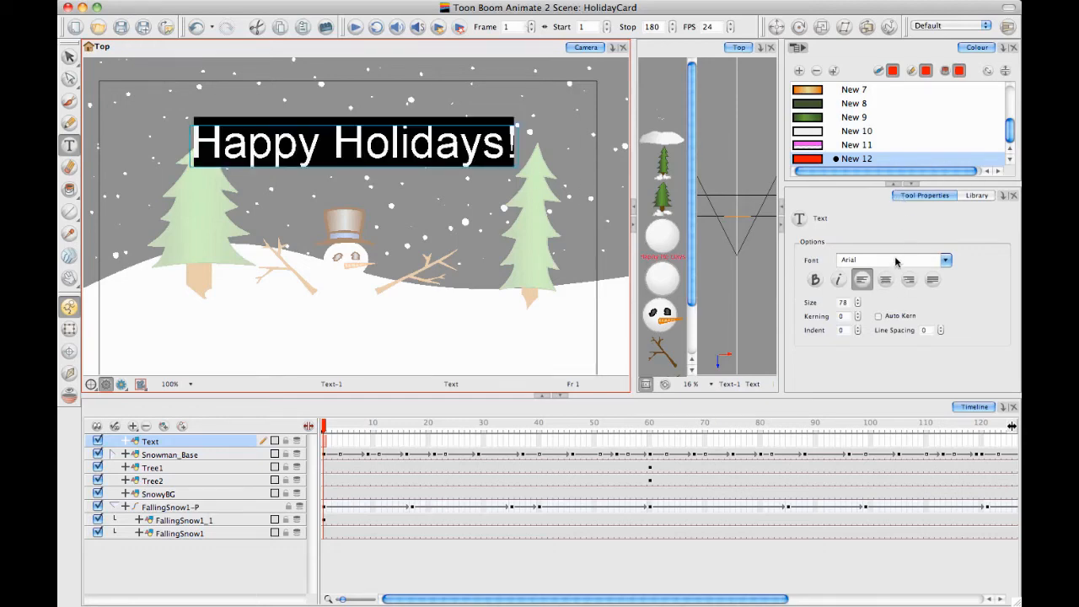
pyautogui.click(946, 260)
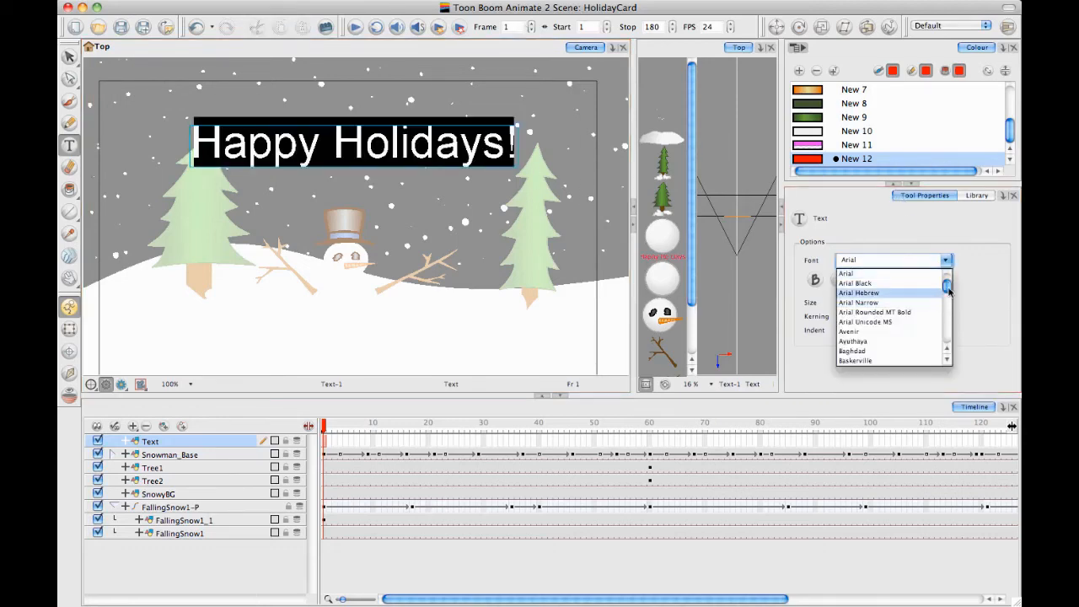
pyautogui.scroll(-5, 939, 302)
pyautogui.click(908, 276)
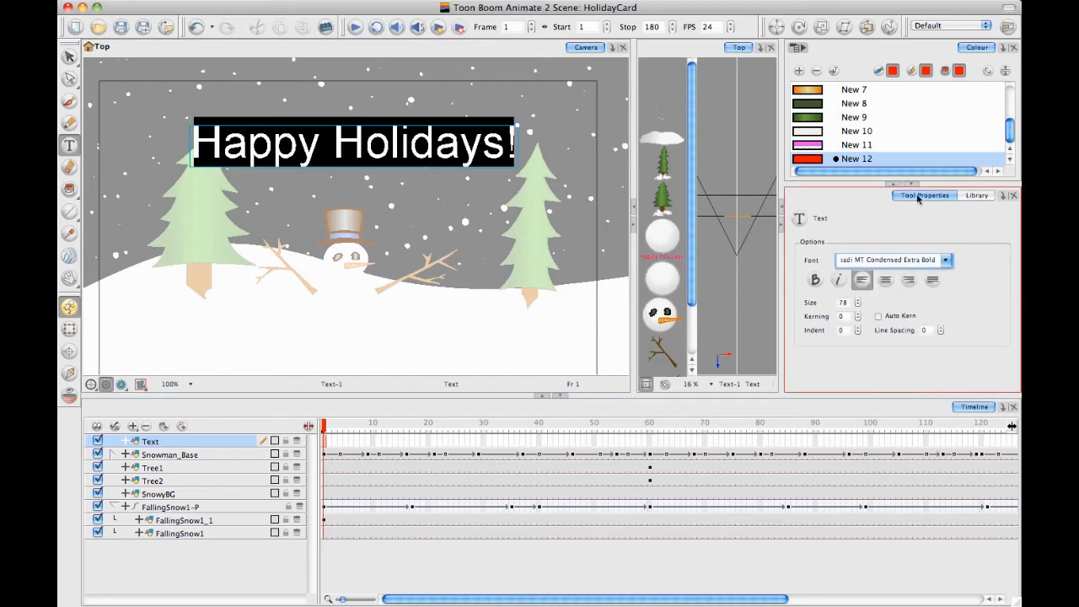
pyautogui.press('Down')
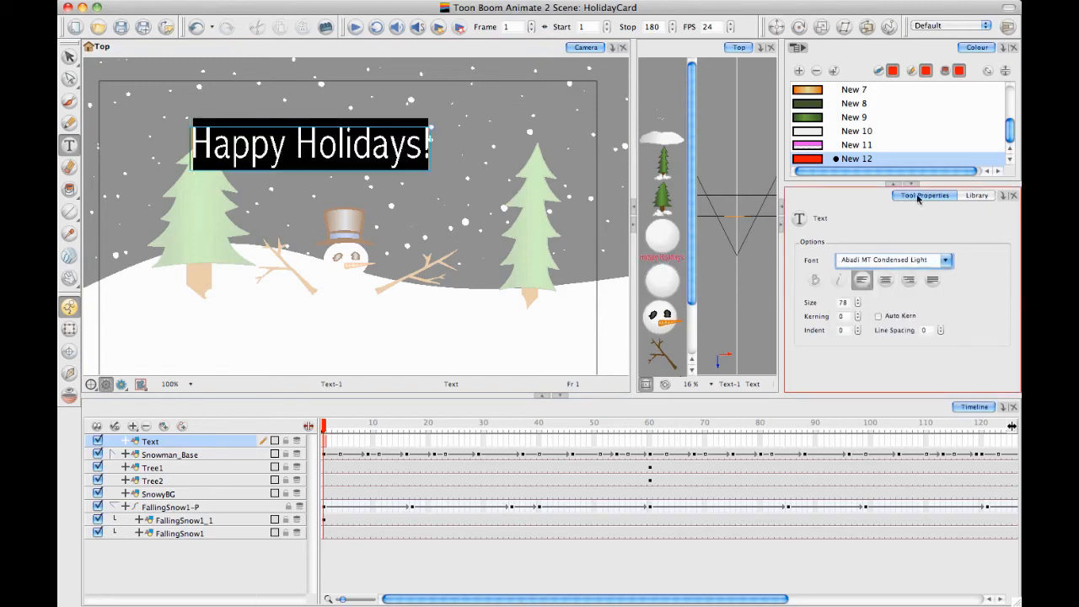
pyautogui.press('Down')
pyautogui.press('Down')
pyautogui.press('Down')
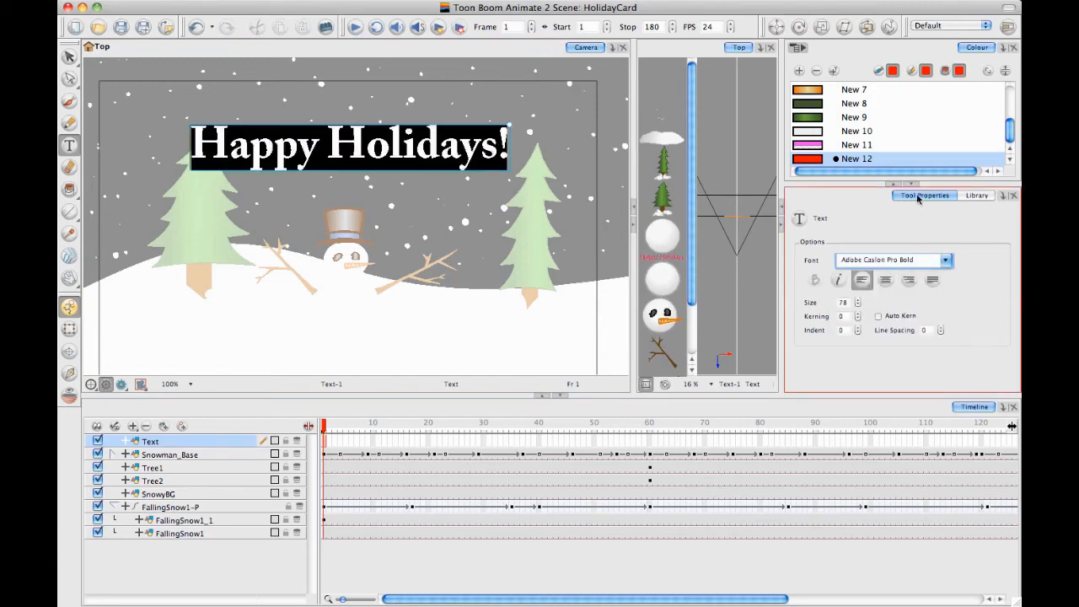
pyautogui.press('Down')
pyautogui.press('Down')
pyautogui.press('Down')
pyautogui.press('Down')
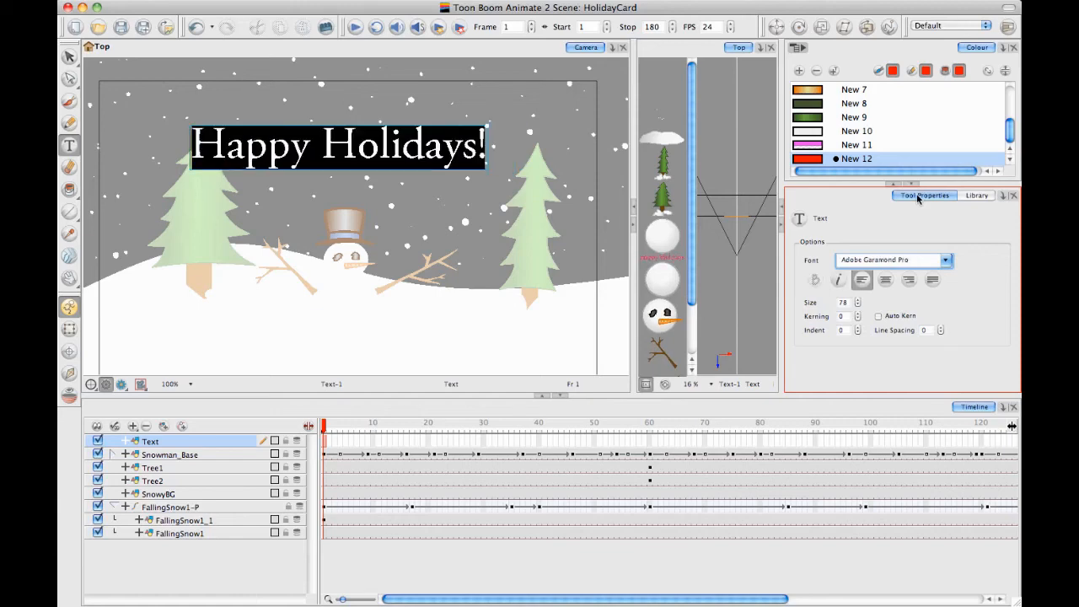
pyautogui.press('Down')
pyautogui.press('Down')
pyautogui.press('Down')
pyautogui.press('Down')
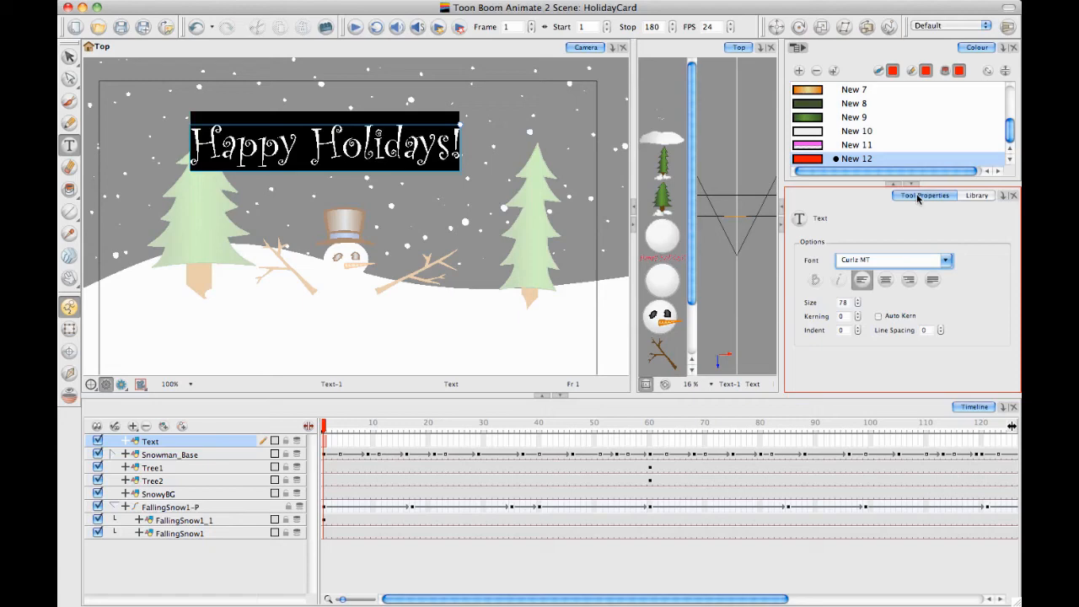
pyautogui.click(509, 180)
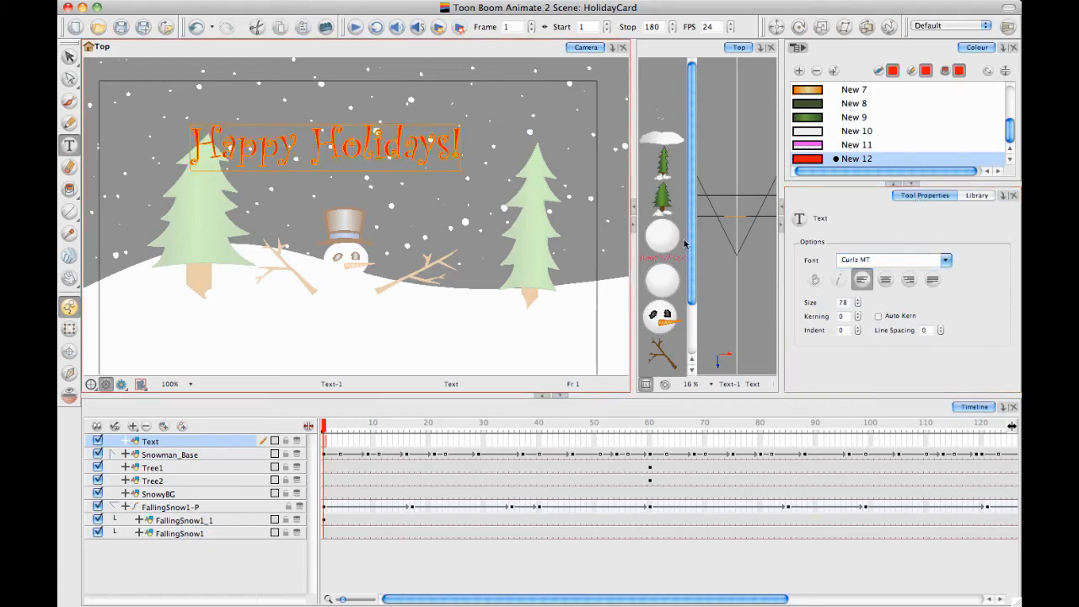
# Scale up the Happy Holidays! text until it spans both trees, and shift it slightly left and up to centre it
pyautogui.doubleClick(406, 161)
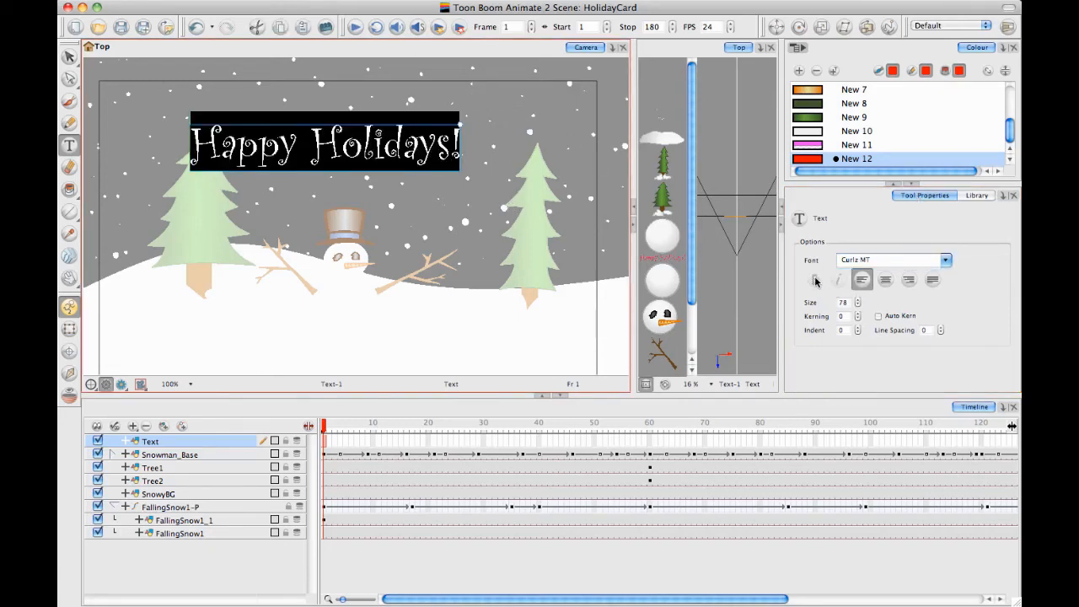
pyautogui.click(70, 56)
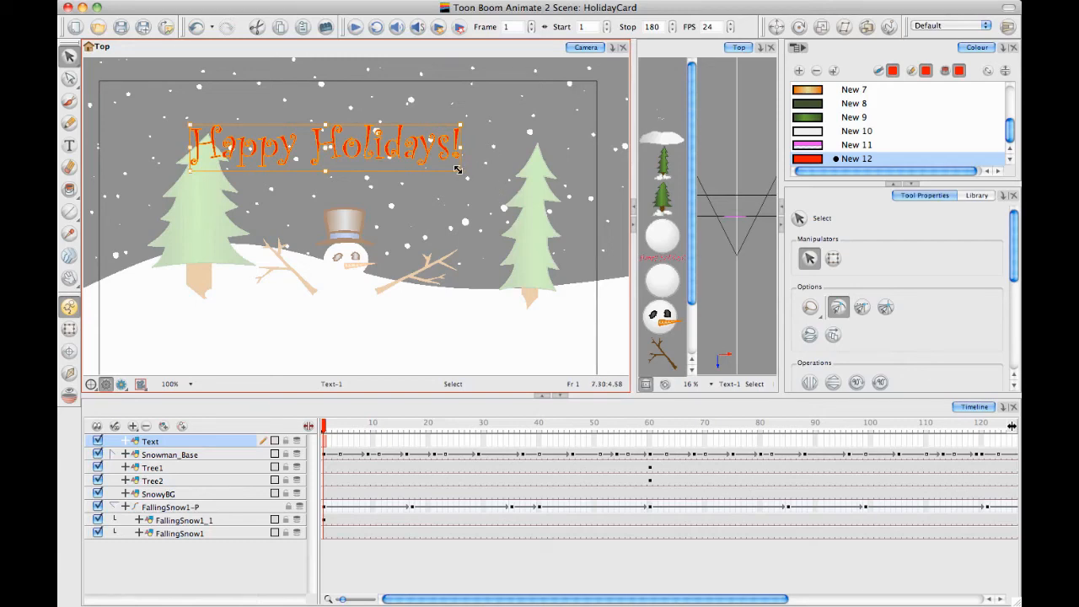
pyautogui.moveTo(457, 170); pyautogui.dragTo(560, 184)
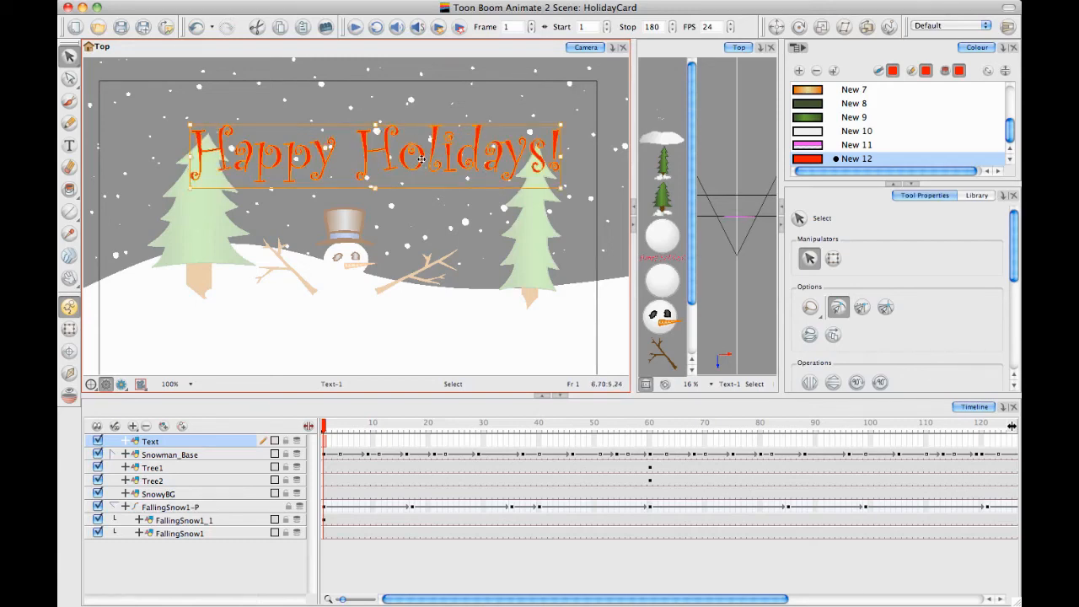
pyautogui.moveTo(421, 158); pyautogui.dragTo(402, 153)
pyautogui.click(596, 130)
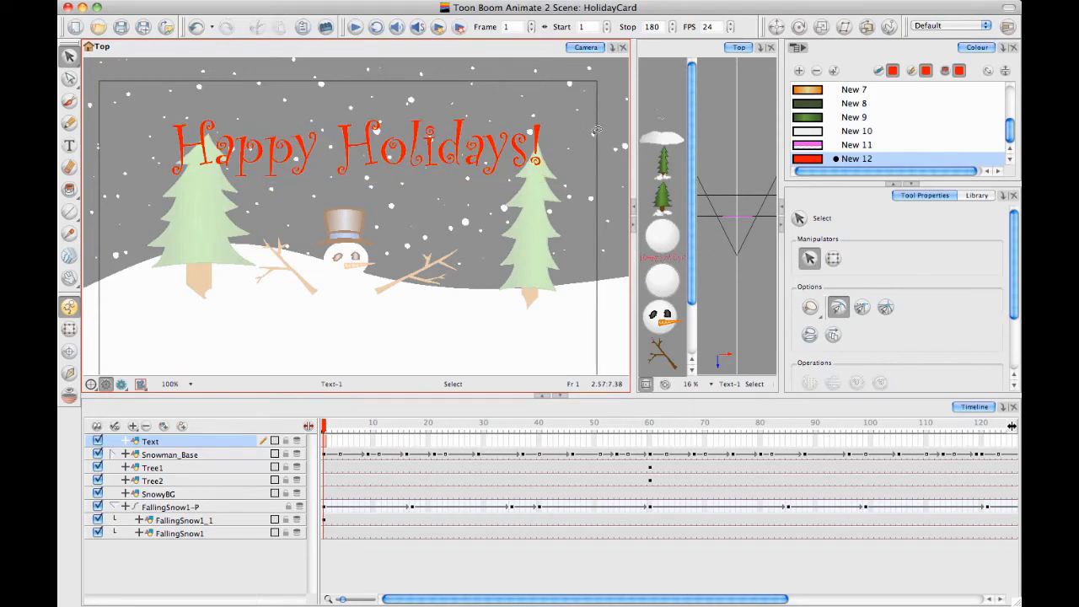
# Extend the exposure of the Text layer's drawing to frame 180
pyautogui.press('1')
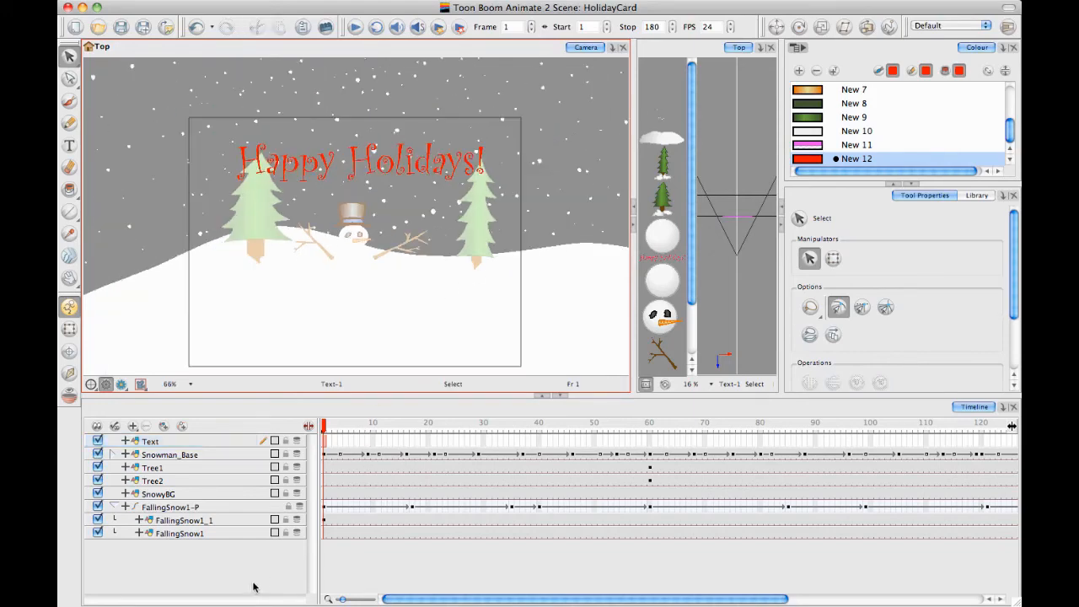
pyautogui.click(253, 587)
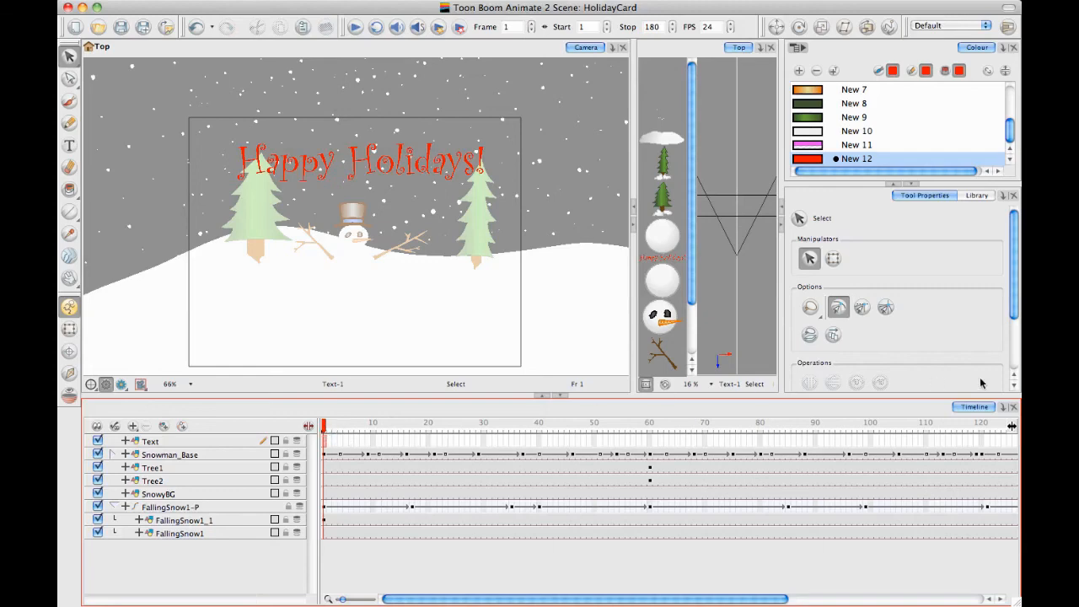
pyautogui.moveTo(683, 601); pyautogui.dragTo(966, 580)
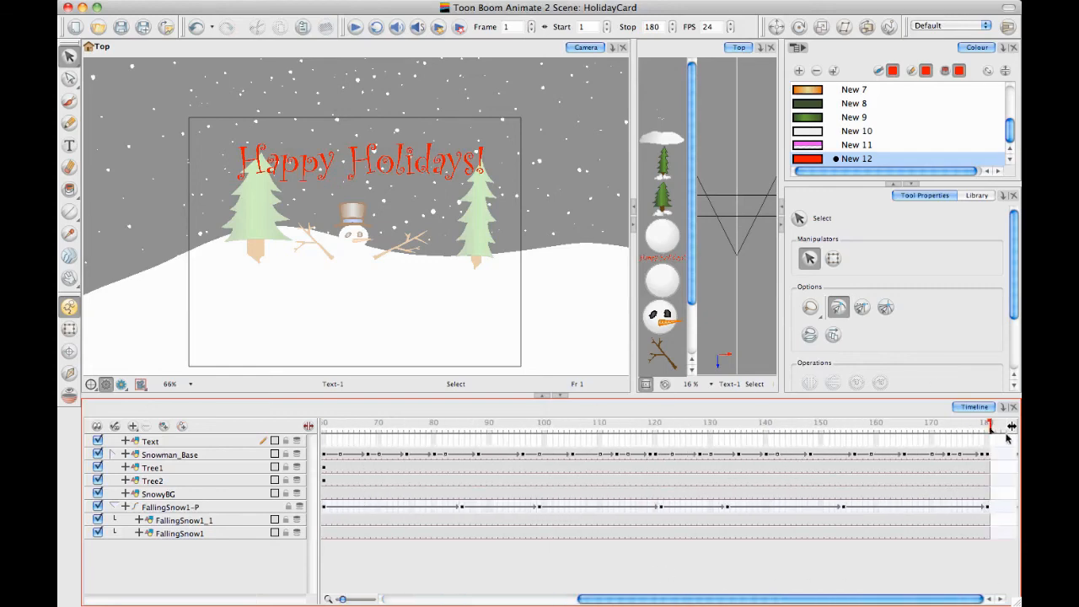
pyautogui.click(988, 439)
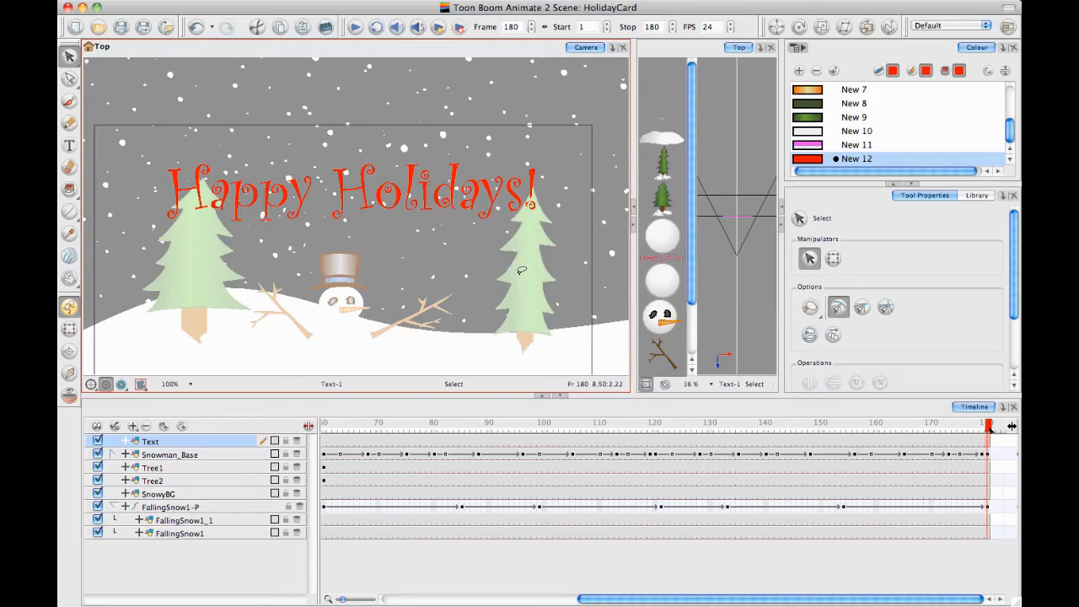
# Select the greeting text at frame 180 and break apart its text layer into separate letters
pyautogui.moveTo(570, 190)
pyautogui.mouseDown()
pyautogui.moveTo(491, 88)
pyautogui.moveTo(209, 102)
pyautogui.moveTo(547, 280)
pyautogui.moveTo(566, 138)
pyautogui.mouseUp()
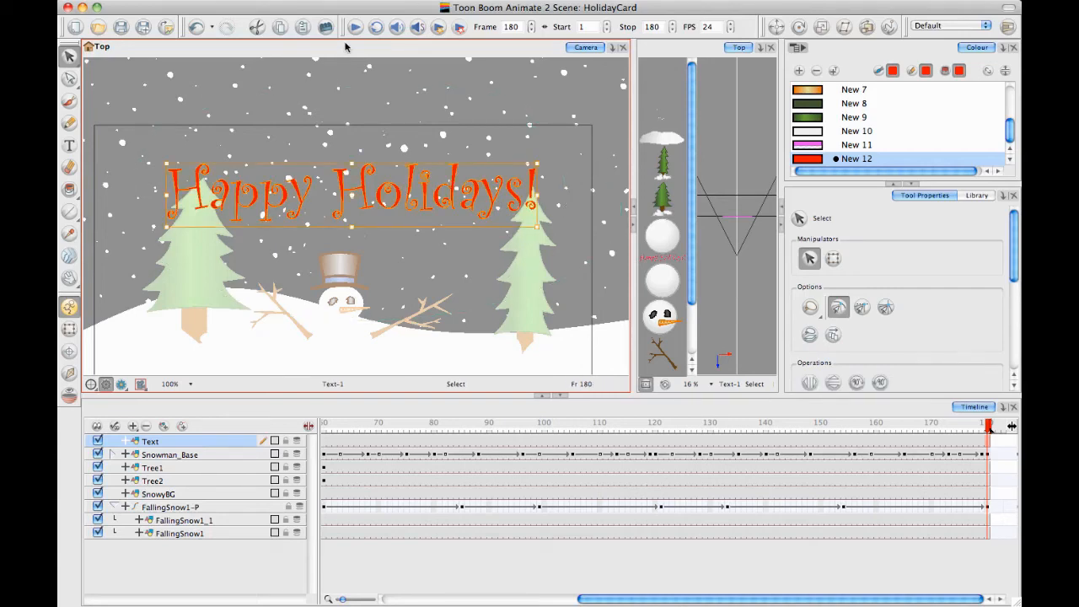
pyautogui.click(348, 1)
pyautogui.moveTo(383, 1)
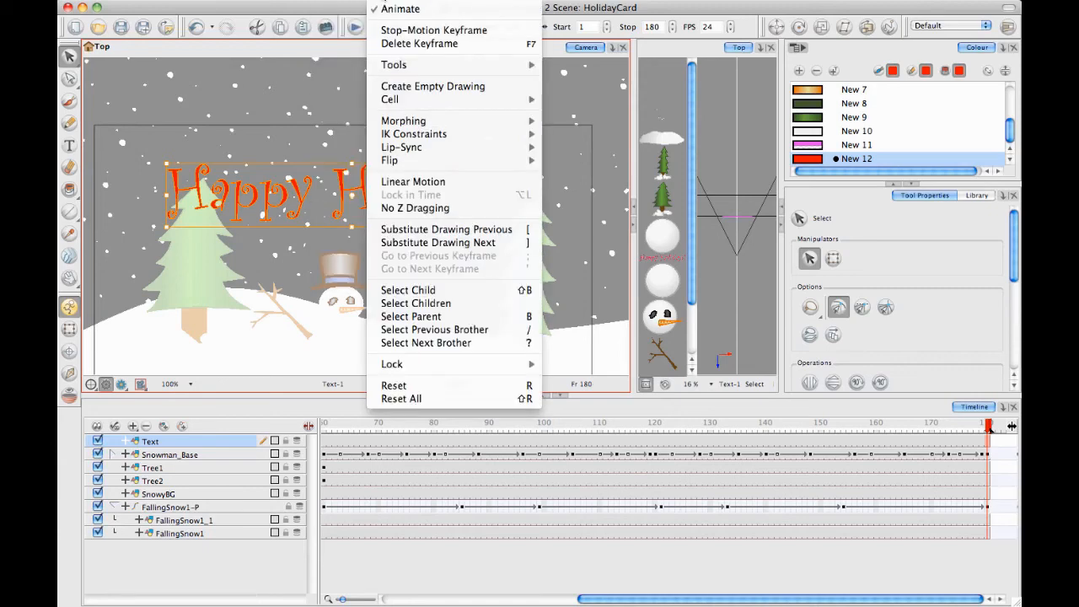
pyautogui.moveTo(348, 1)
pyautogui.moveTo(472, 31)
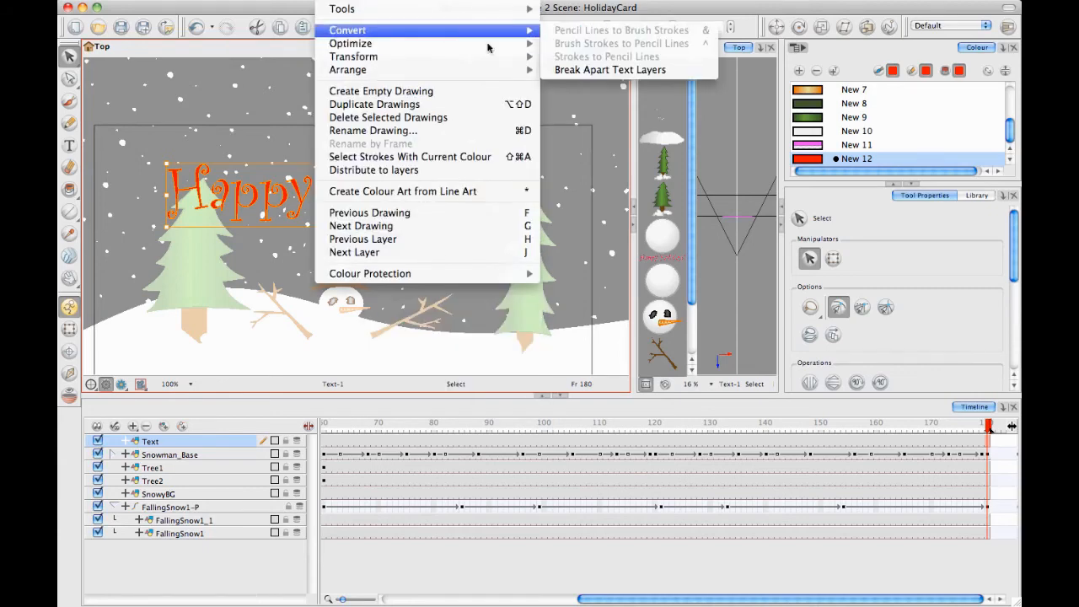
pyautogui.click(611, 70)
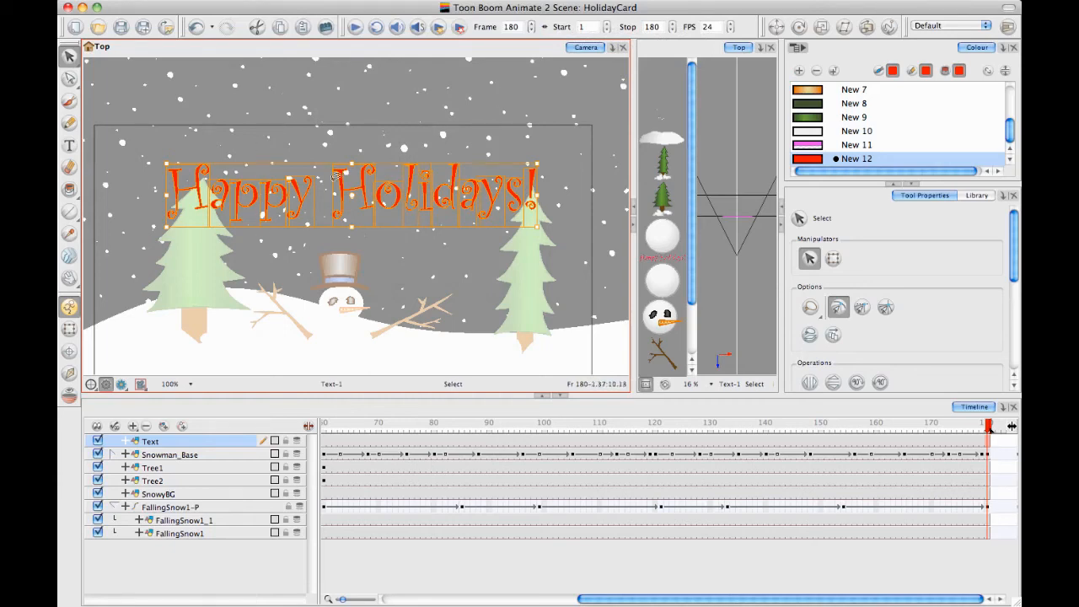
pyautogui.moveTo(328, 180); pyautogui.dragTo(335, 185)
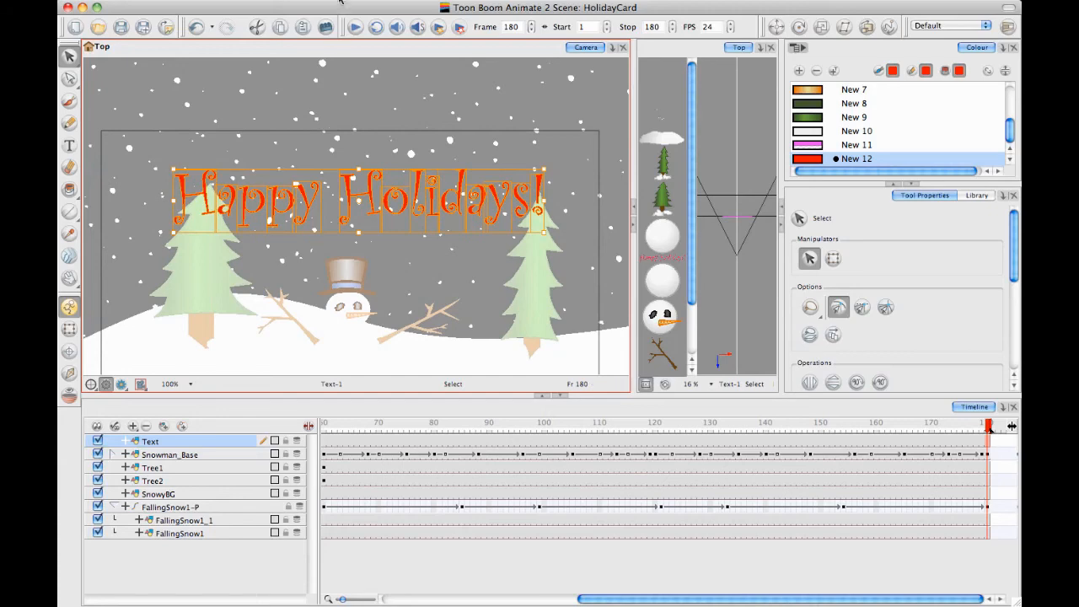
# Break apart the selected greeting letters once more so each one can be edited individually
pyautogui.click(343, 3)
pyautogui.moveTo(353, 34)
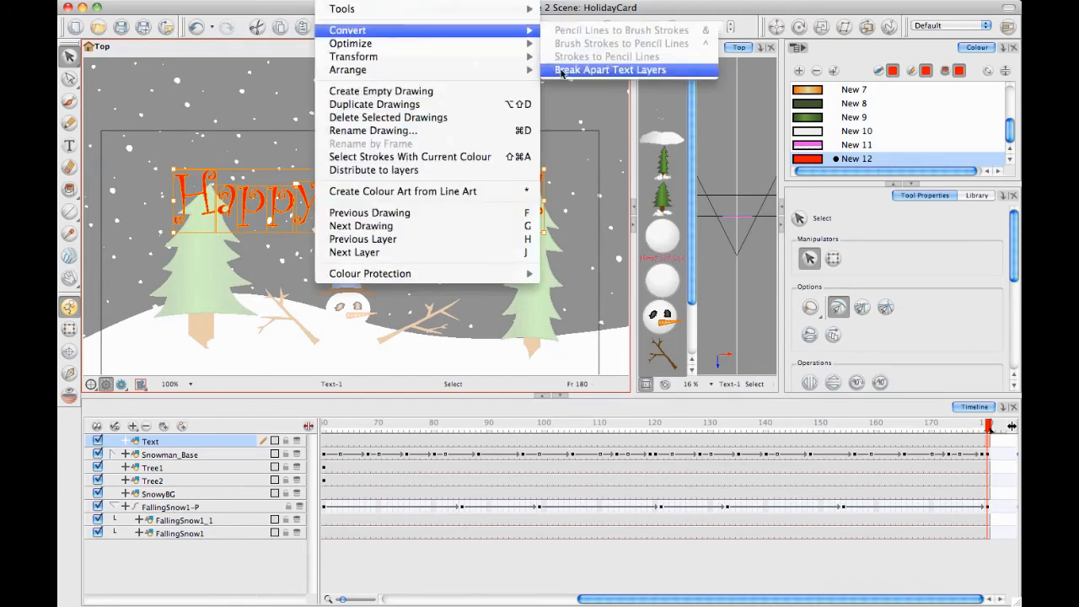
pyautogui.click(607, 70)
# Move the capital H of Happy down and left onto the left tree, and rotate it counterclockwise
pyautogui.moveTo(310, 99)
pyautogui.mouseDown()
pyautogui.moveTo(310, 82)
pyautogui.moveTo(330, 119)
pyautogui.mouseUp()
pyautogui.press('2')
pyautogui.click(201, 157)
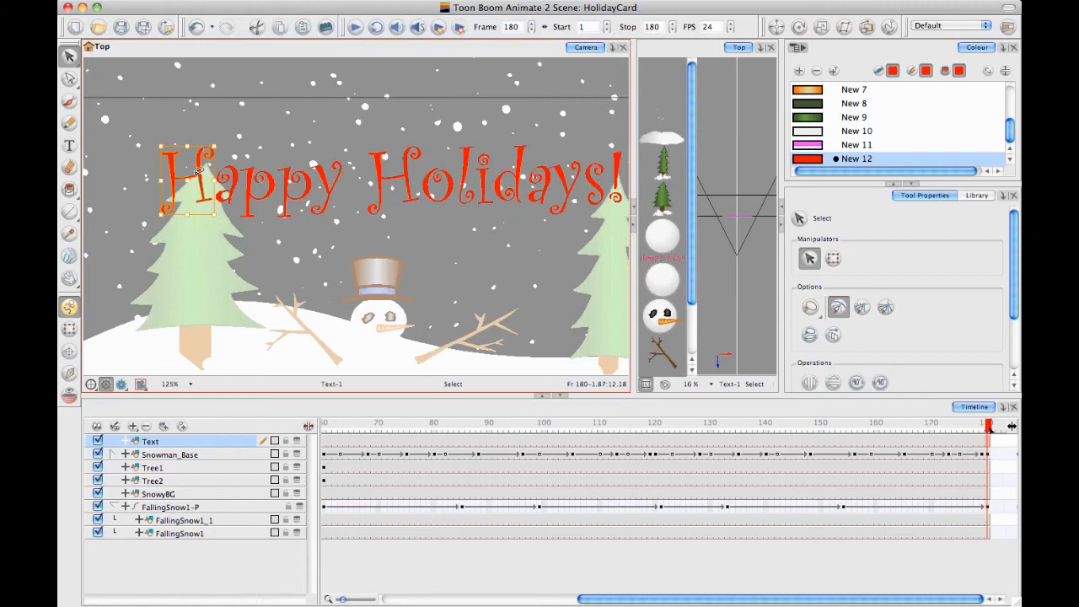
pyautogui.moveTo(199, 172); pyautogui.dragTo(204, 226)
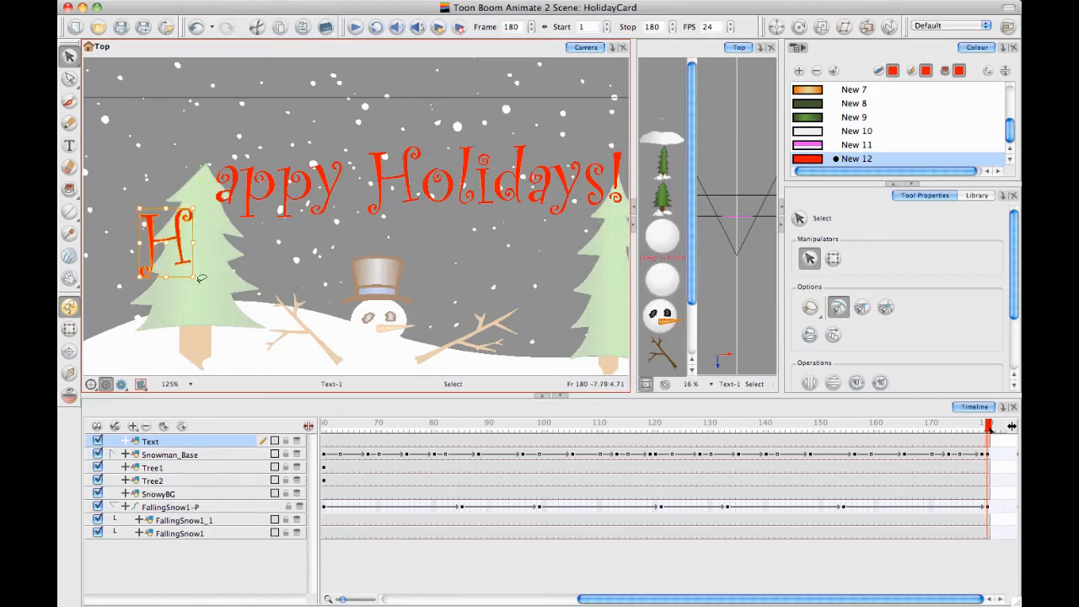
pyautogui.moveTo(198, 280); pyautogui.dragTo(202, 218)
# Lower the exclamation mark onto the right tree tilted clockwise, and set the a of Happy beside the H, tilted counterclockwise
pyautogui.press('1')
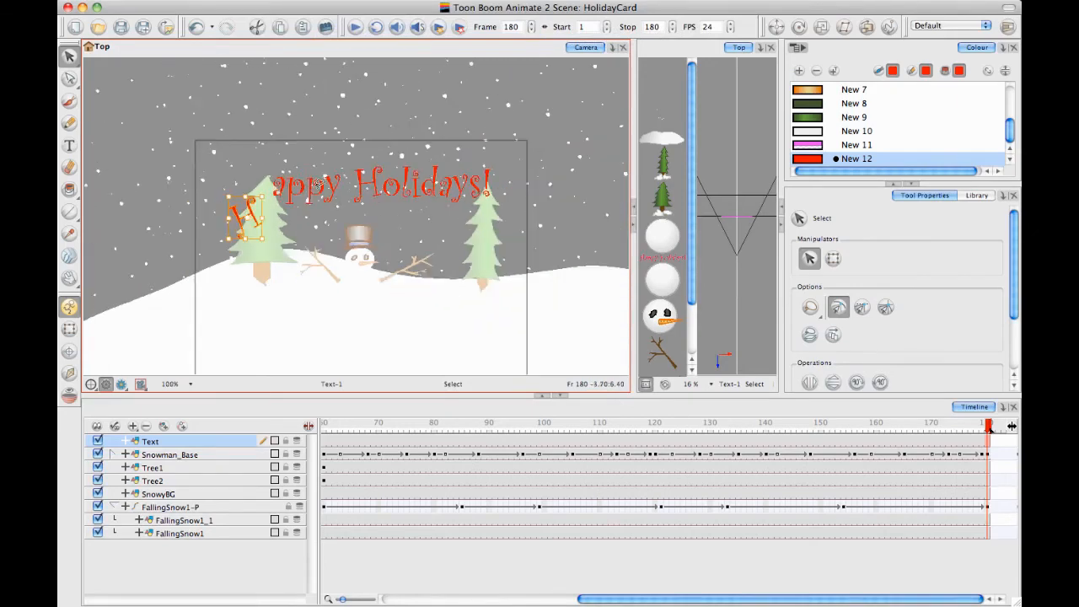
pyautogui.moveTo(352, 188); pyautogui.dragTo(343, 179)
pyautogui.click(478, 169)
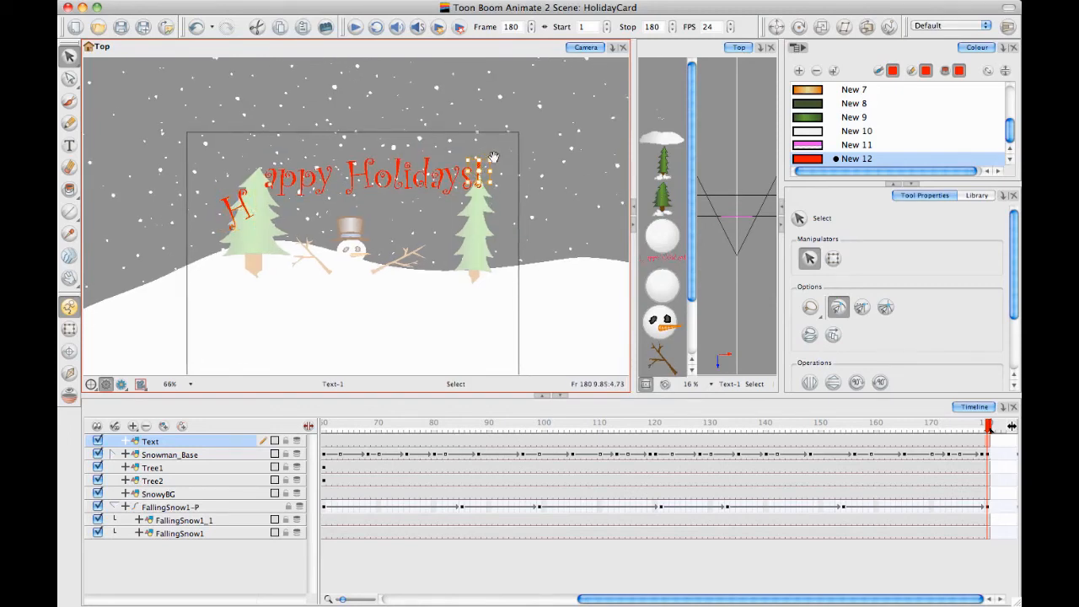
pyautogui.press('2')
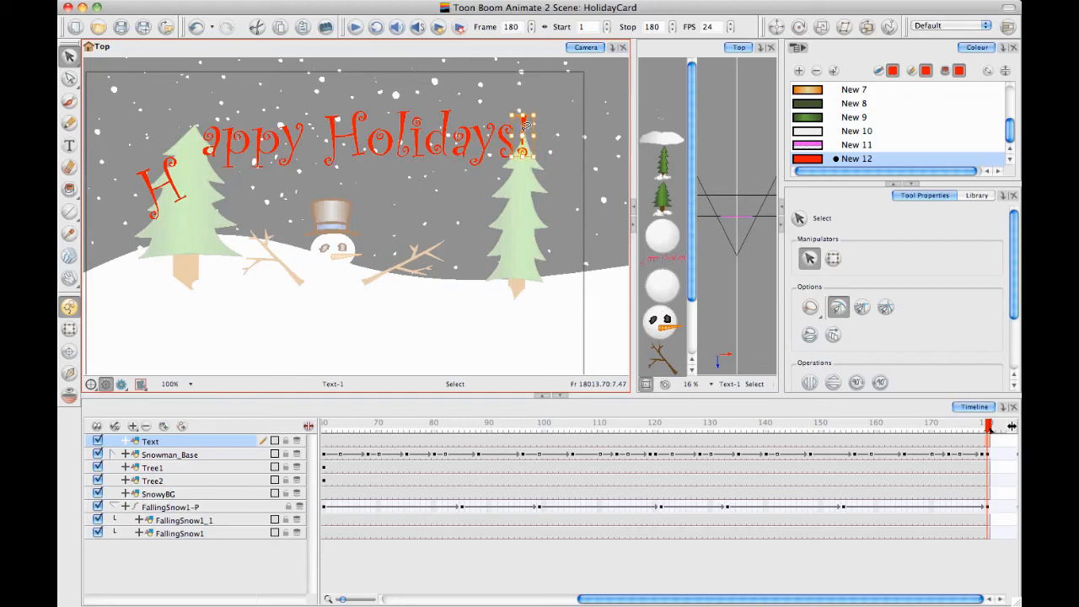
pyautogui.moveTo(525, 124); pyautogui.dragTo(534, 174)
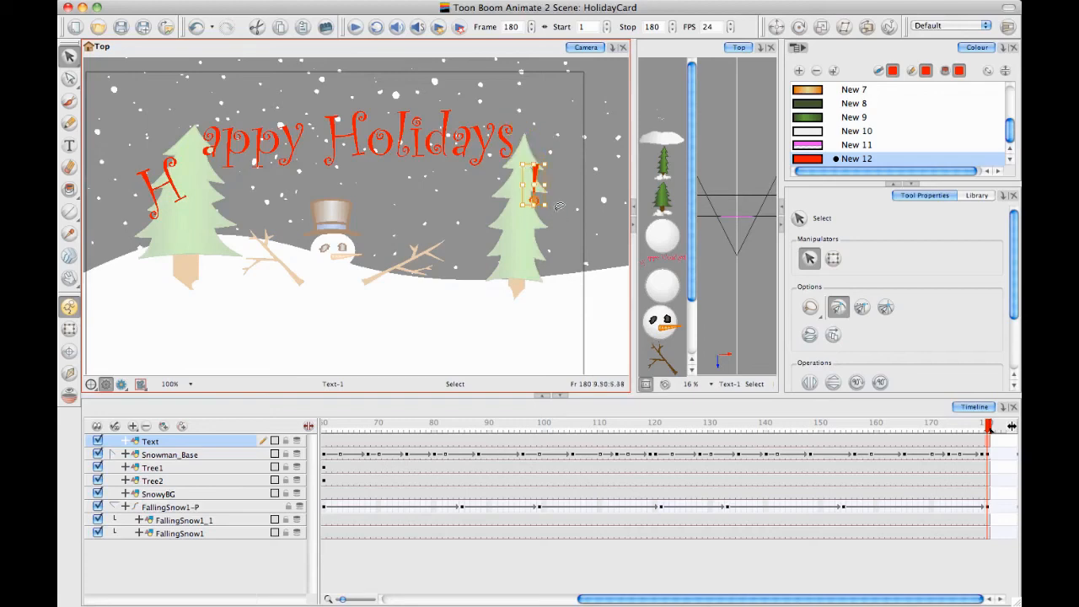
pyautogui.moveTo(550, 211); pyautogui.dragTo(543, 218)
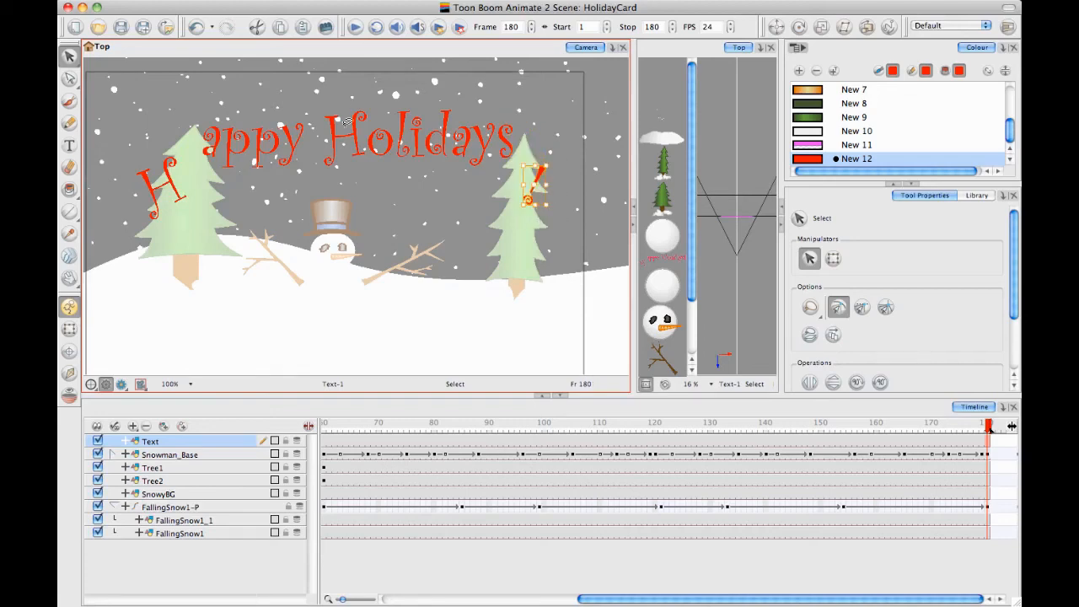
pyautogui.click(210, 142)
pyautogui.moveTo(208, 165)
pyautogui.mouseDown()
pyautogui.moveTo(200, 175)
pyautogui.moveTo(224, 183)
pyautogui.moveTo(224, 174)
pyautogui.mouseUp()
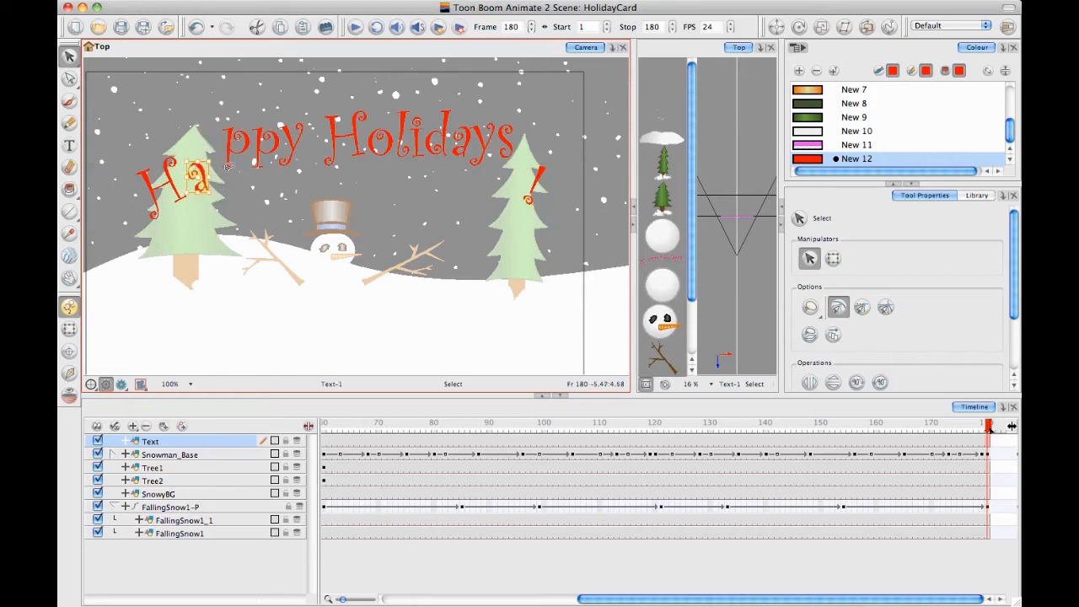
# Choose the Line tool and add a light blue palette colour with RGB 49, 203, 241
pyautogui.click(71, 211)
pyautogui.click(86, 213)
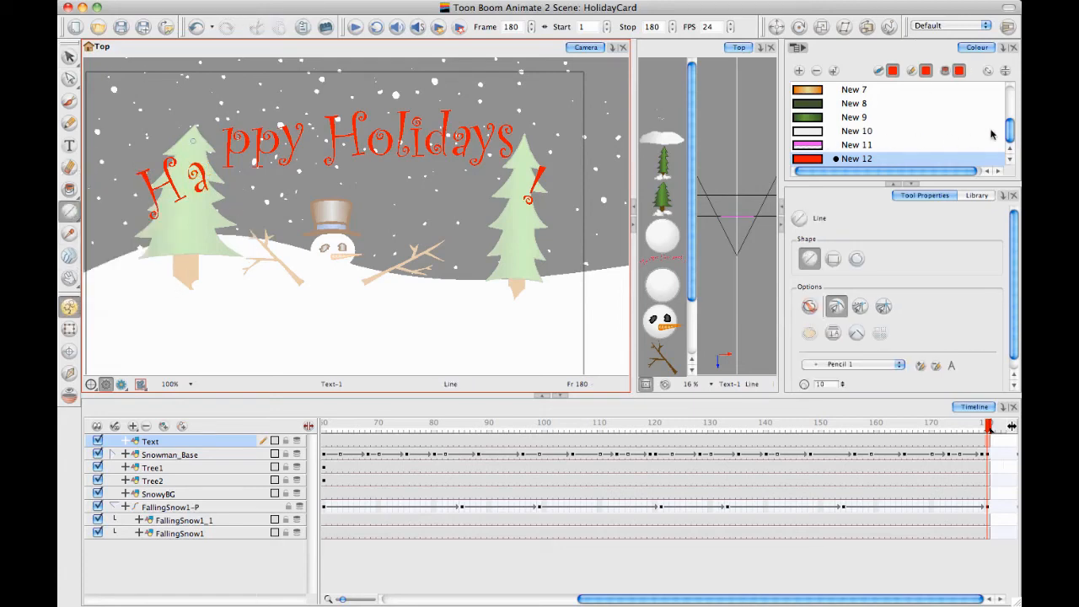
pyautogui.scroll(3, 986, 133)
pyautogui.scroll(-3, 956, 132)
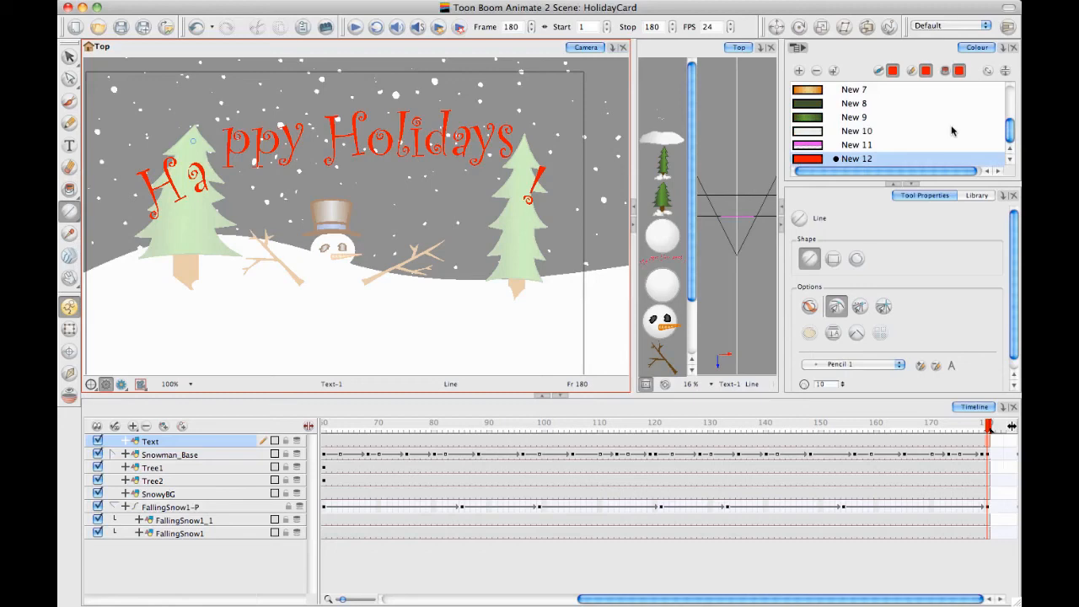
pyautogui.click(797, 71)
pyautogui.doubleClick(806, 158)
pyautogui.click(524, 166)
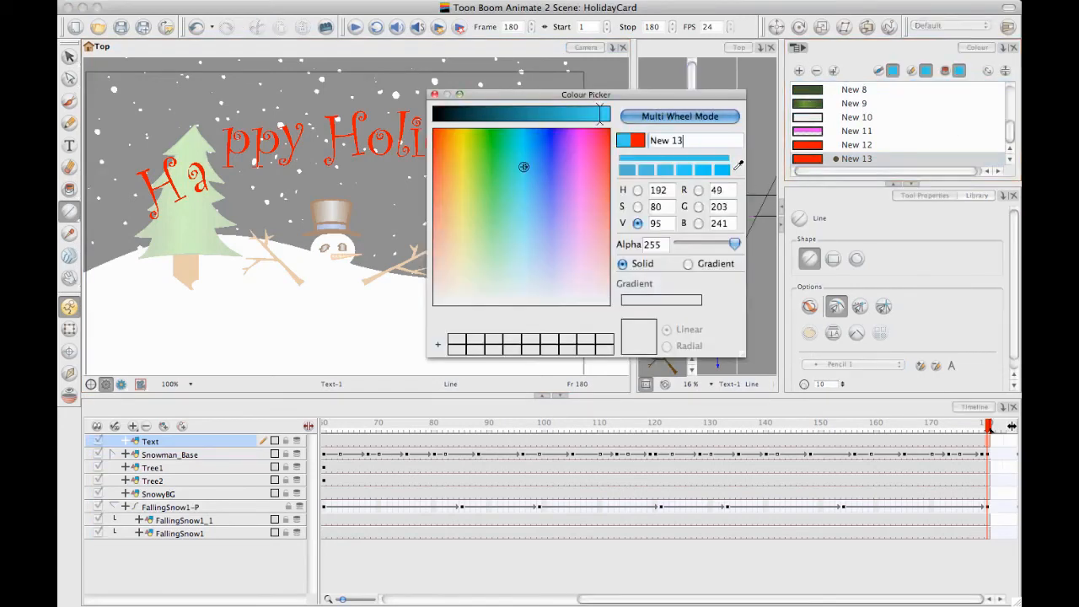
pyautogui.click(434, 94)
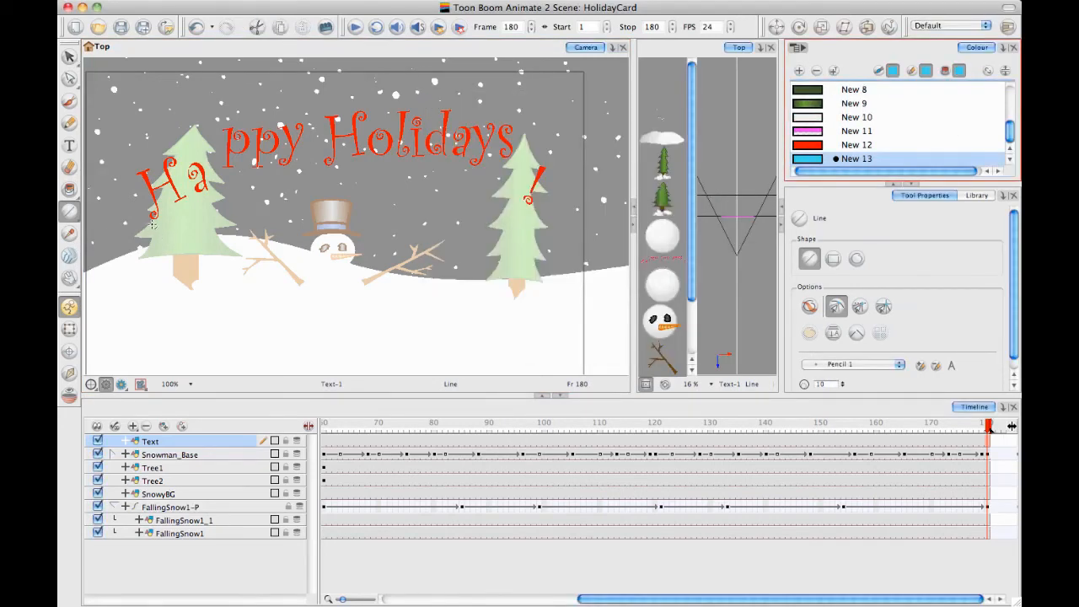
# Draw a horizontal guide line from below the H to below the exclamation mark, and bend it upward into an arc
pyautogui.moveTo(153, 223)
pyautogui.mouseDown()
pyautogui.moveTo(447, 192)
pyautogui.moveTo(519, 223)
pyautogui.mouseUp()
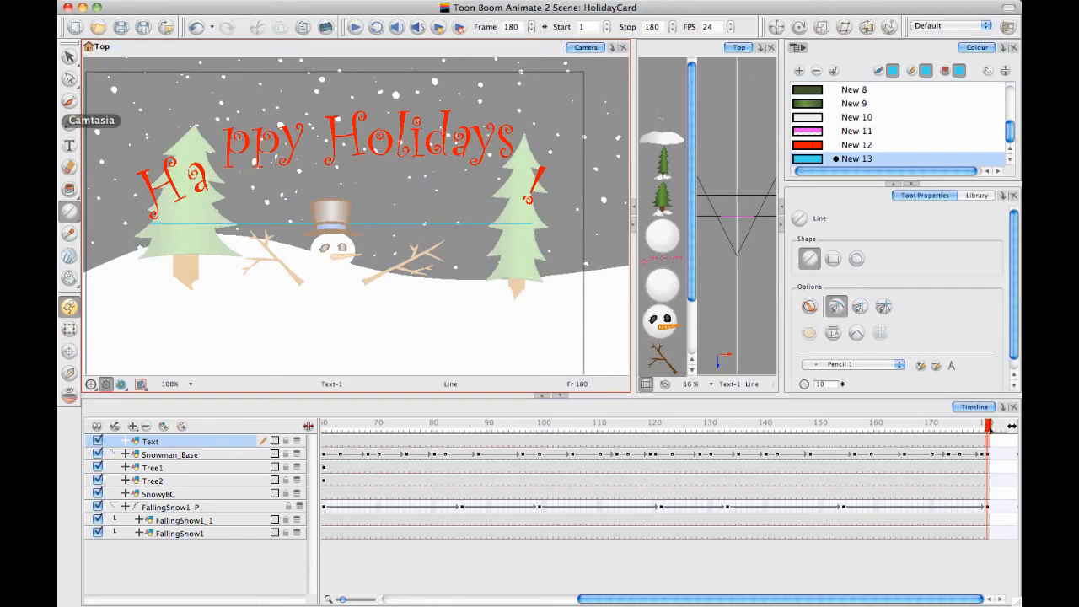
pyautogui.click(70, 79)
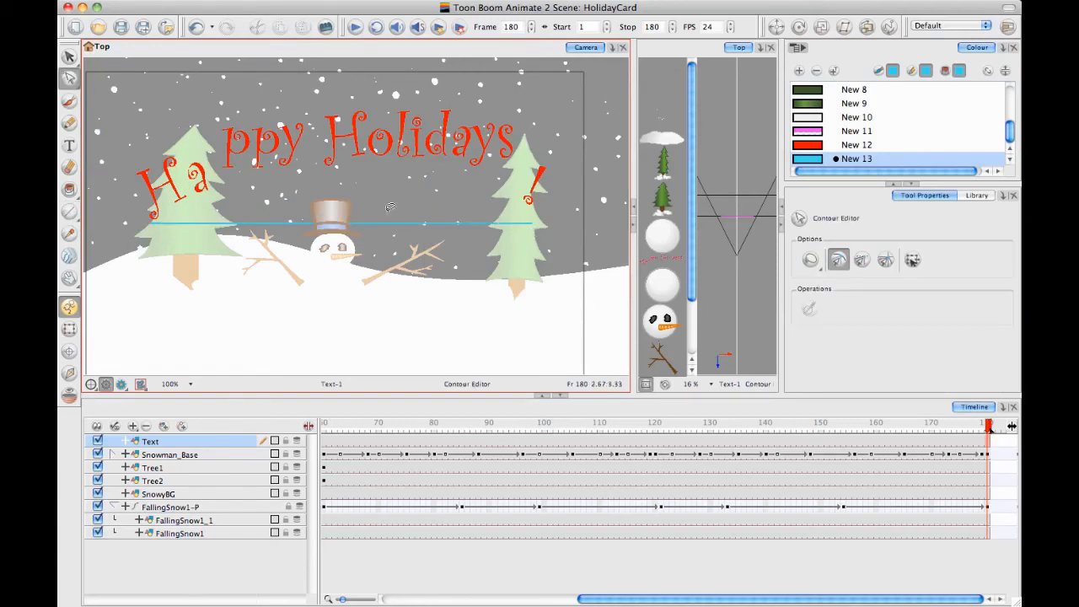
pyautogui.click(375, 224)
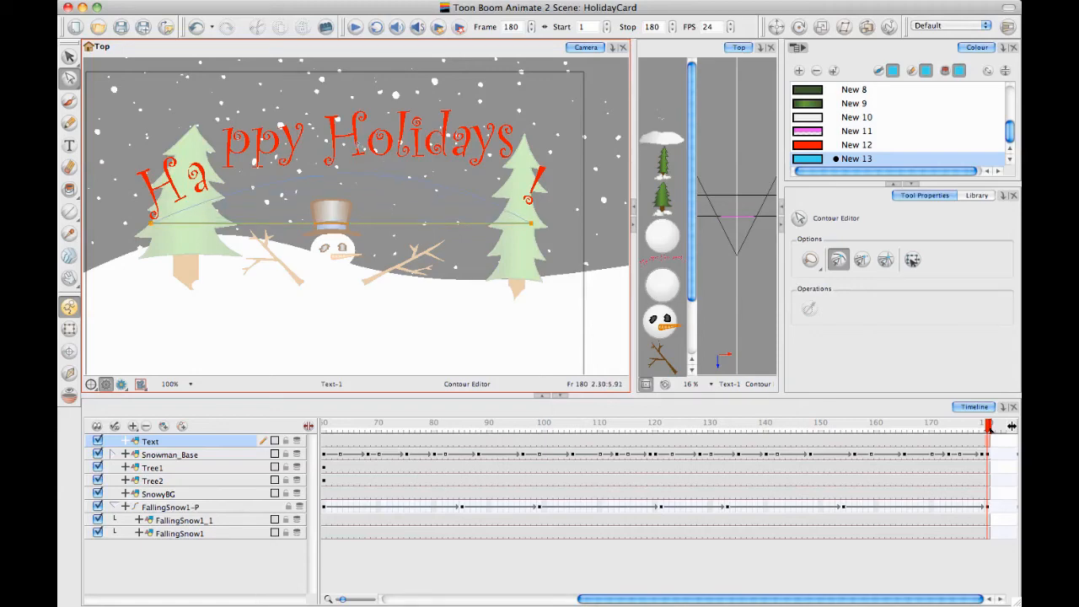
pyautogui.moveTo(371, 139); pyautogui.dragTo(373, 138)
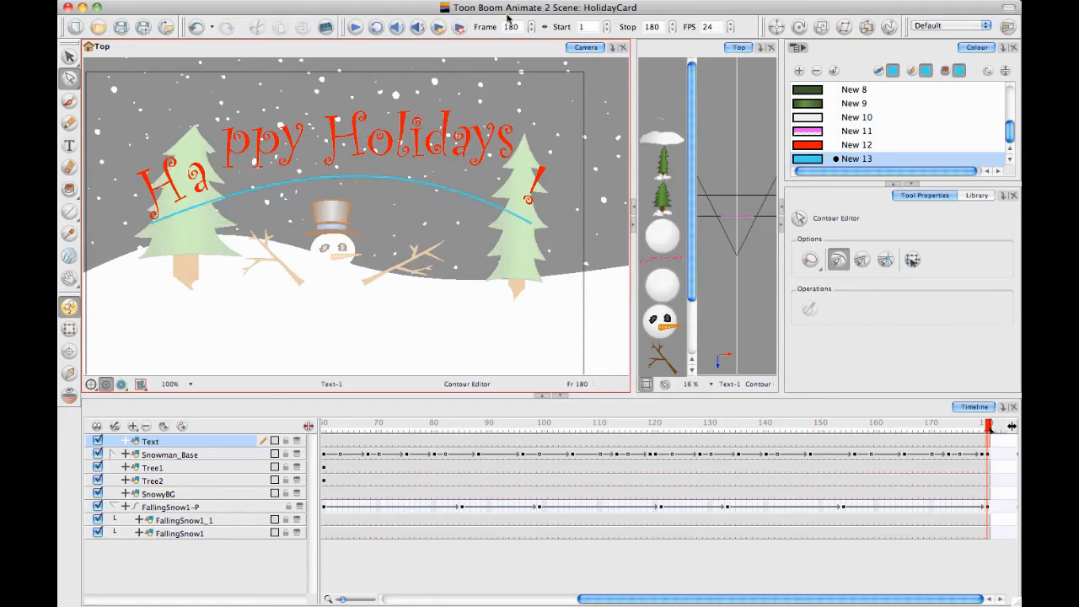
# Adjust the dot of the exclamation mark near the end of the blue guide arc
pyautogui.click(69, 56)
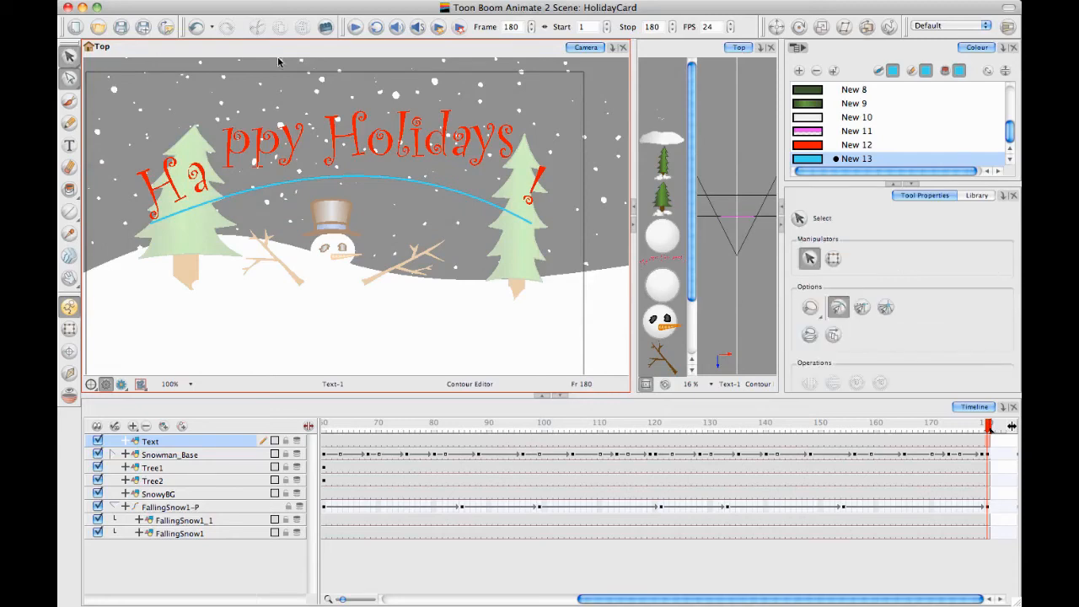
pyautogui.click(533, 192)
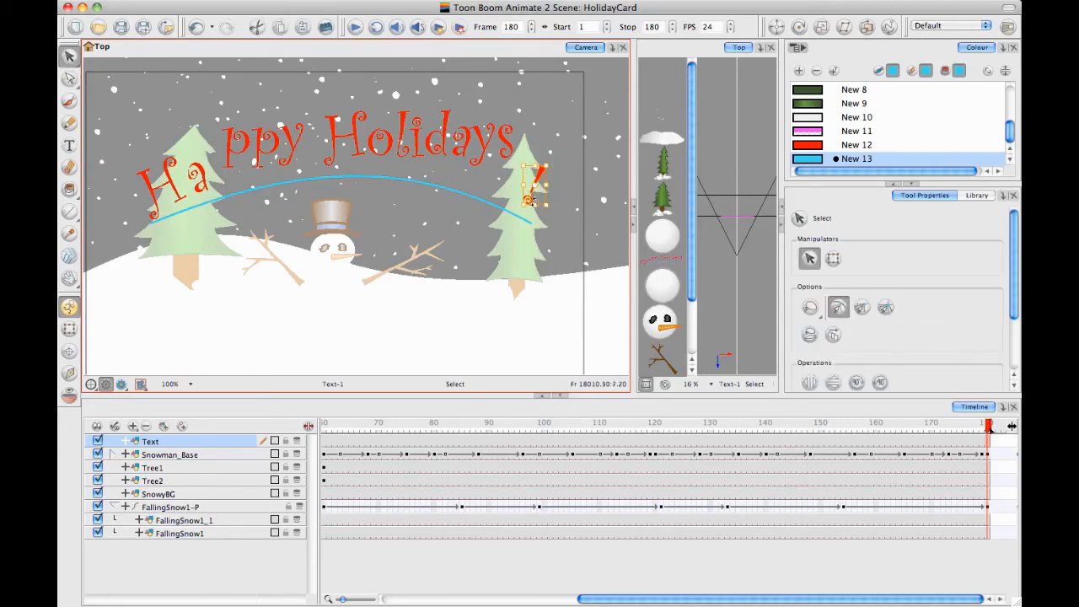
pyautogui.moveTo(526, 199); pyautogui.dragTo(541, 191)
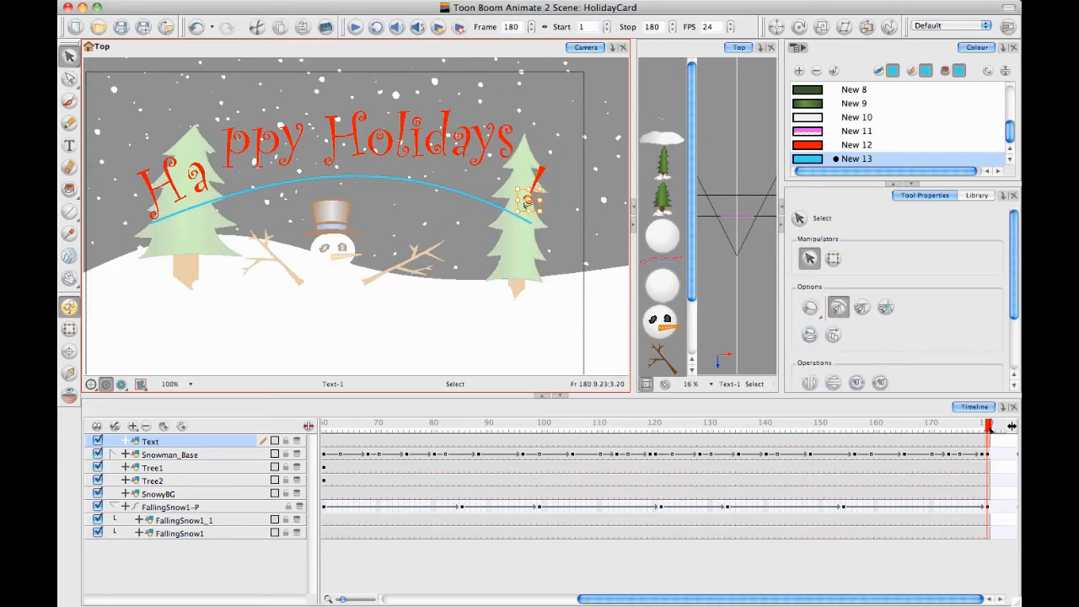
pyautogui.click(563, 164)
# Lower the first p of Happy onto the blue arc beside the a, and rotate it slightly counterclockwise
pyautogui.scroll(3, 559, 177)
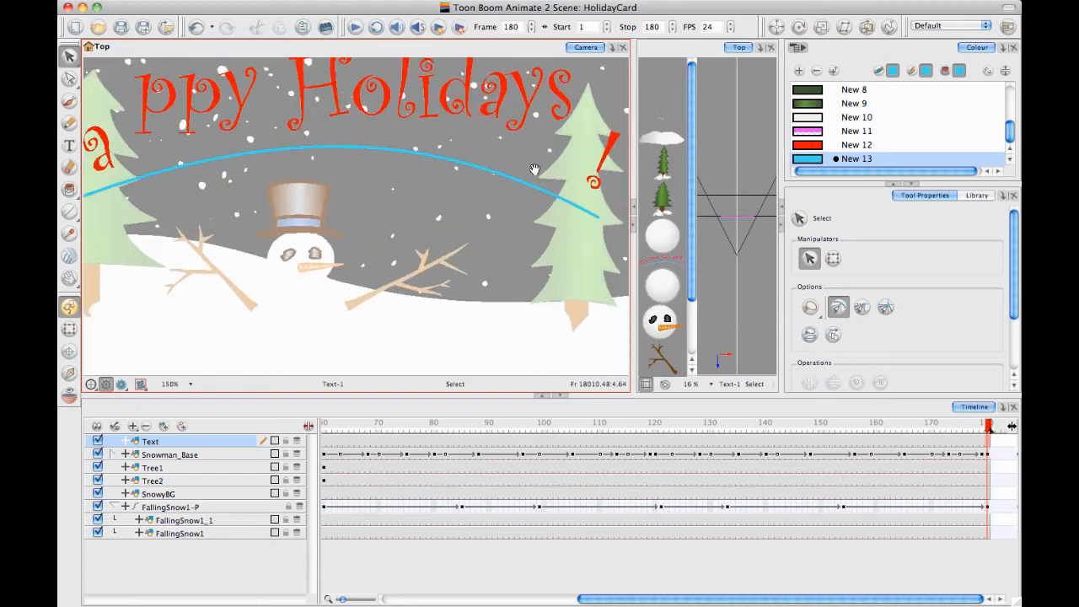
pyautogui.click(514, 165)
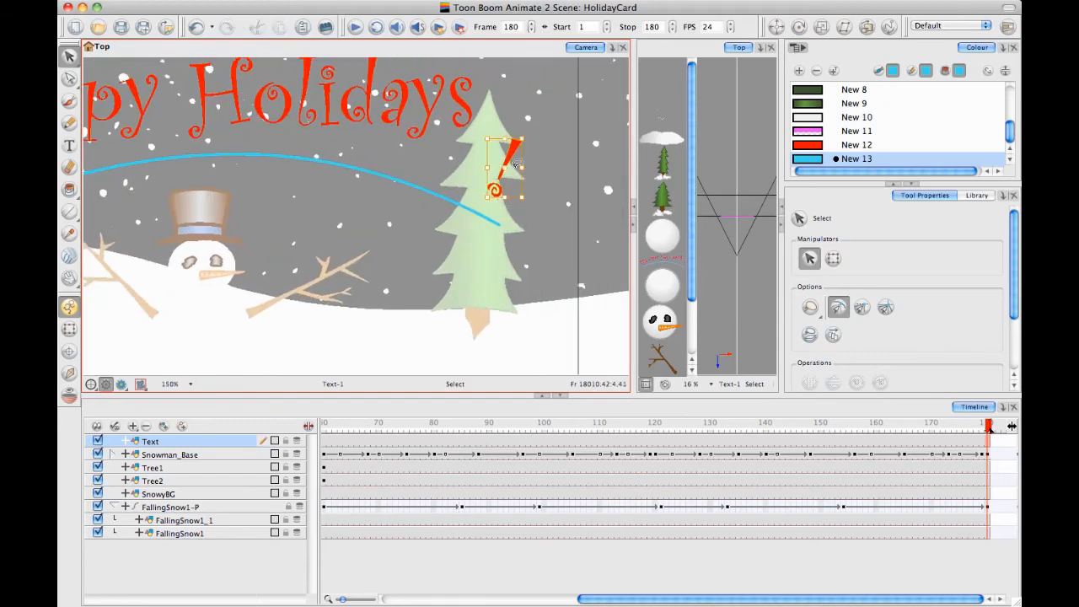
pyautogui.moveTo(509, 155)
pyautogui.mouseDown()
pyautogui.moveTo(505, 173)
pyautogui.moveTo(517, 170)
pyautogui.mouseUp()
pyautogui.moveTo(135, 94); pyautogui.dragTo(283, 113)
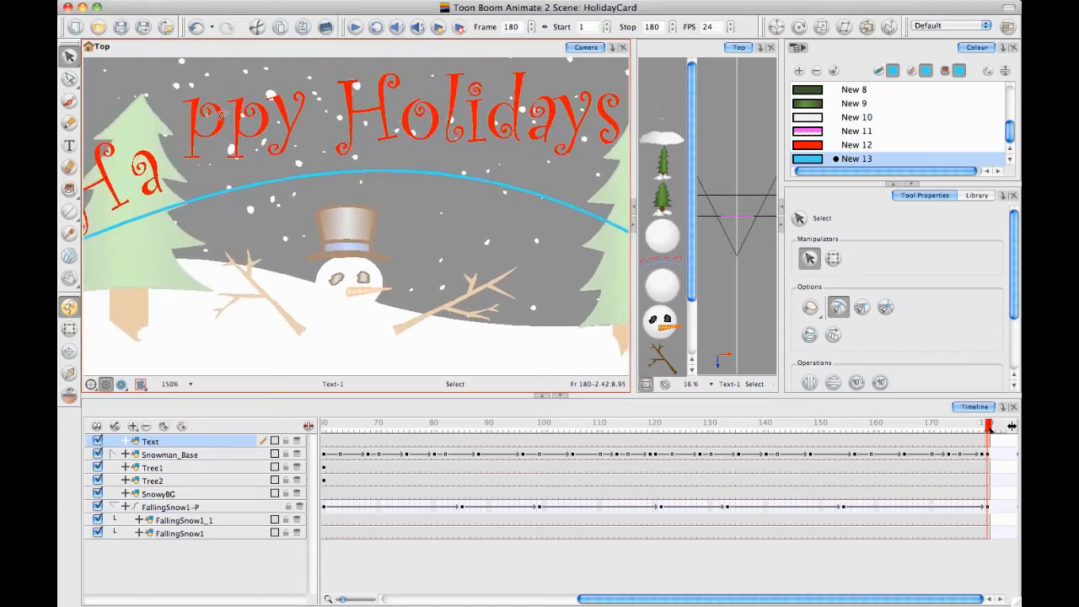
pyautogui.moveTo(213, 160)
pyautogui.mouseDown()
pyautogui.moveTo(182, 98)
pyautogui.moveTo(193, 152)
pyautogui.mouseUp()
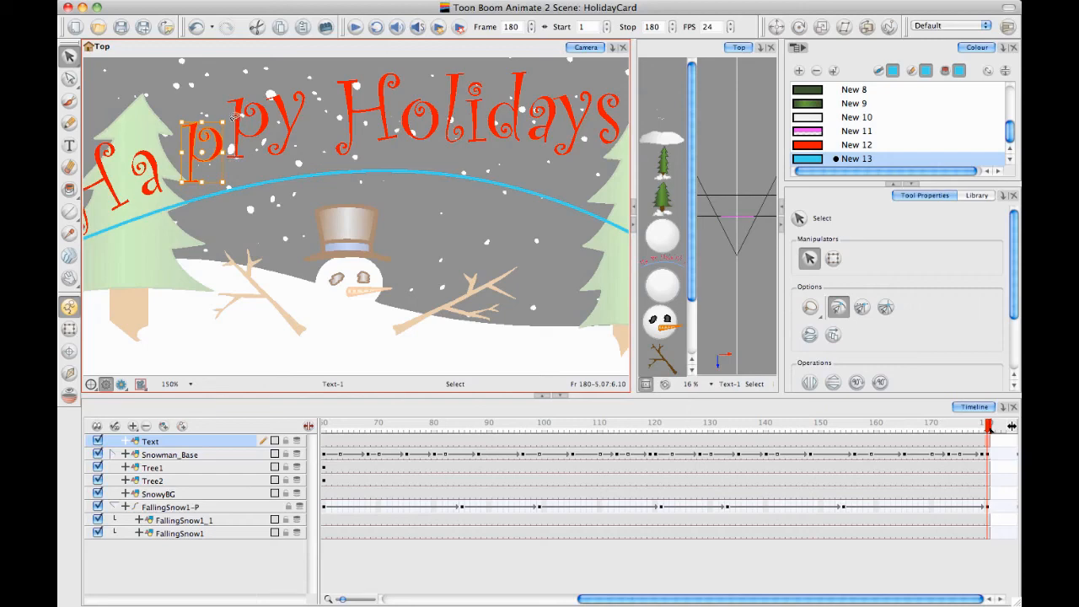
pyautogui.click(217, 98)
pyautogui.click(217, 118)
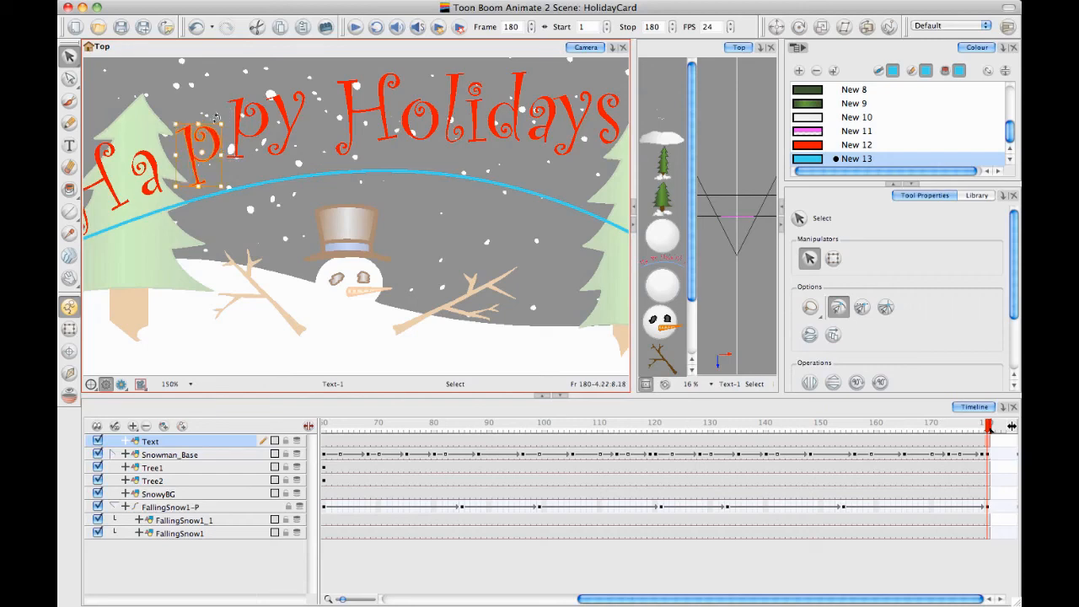
pyautogui.moveTo(217, 149); pyautogui.dragTo(198, 158)
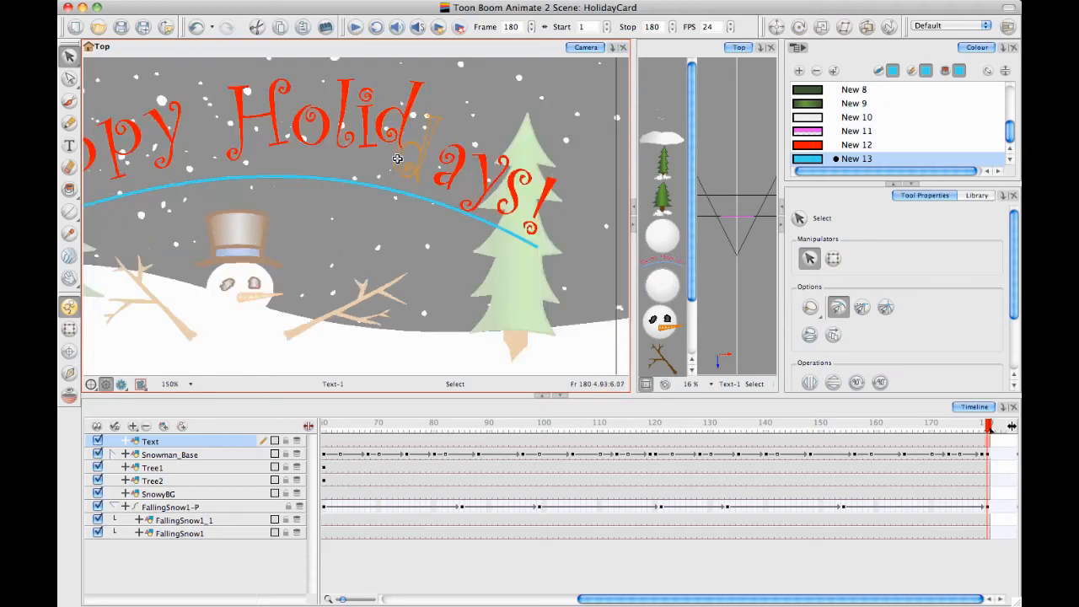
# Position and rotate the d, i, l, o and H of Holidays so they follow the guide arc
pyautogui.moveTo(397, 158); pyautogui.dragTo(396, 158)
pyautogui.moveTo(385, 113)
pyautogui.mouseDown()
pyautogui.moveTo(384, 94)
pyautogui.moveTo(373, 129)
pyautogui.moveTo(407, 111)
pyautogui.mouseUp()
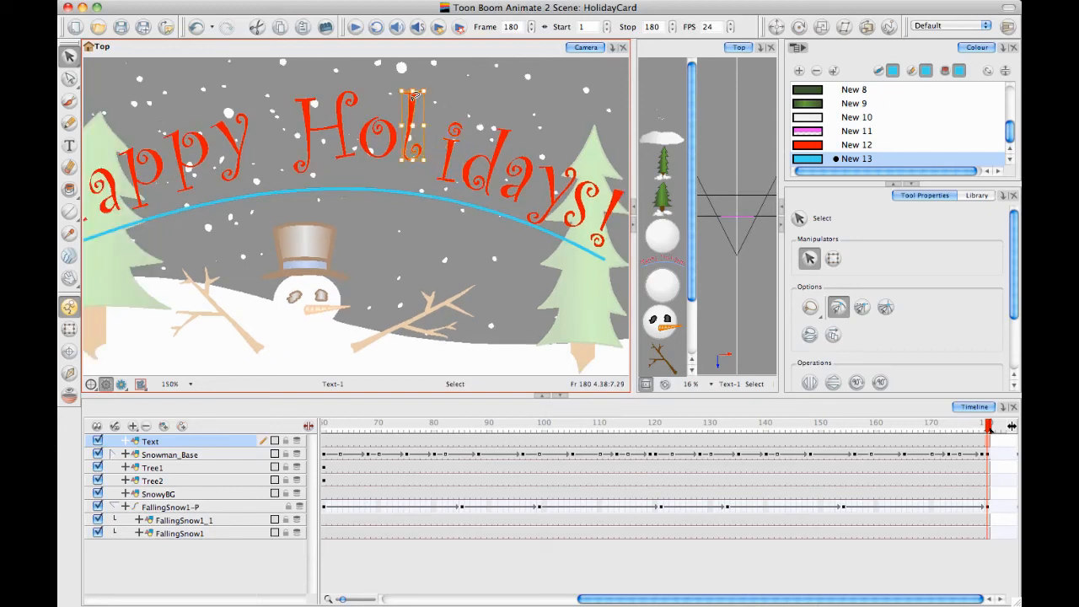
pyautogui.moveTo(410, 106); pyautogui.dragTo(336, 135)
pyautogui.click(386, 145)
pyautogui.click(340, 107)
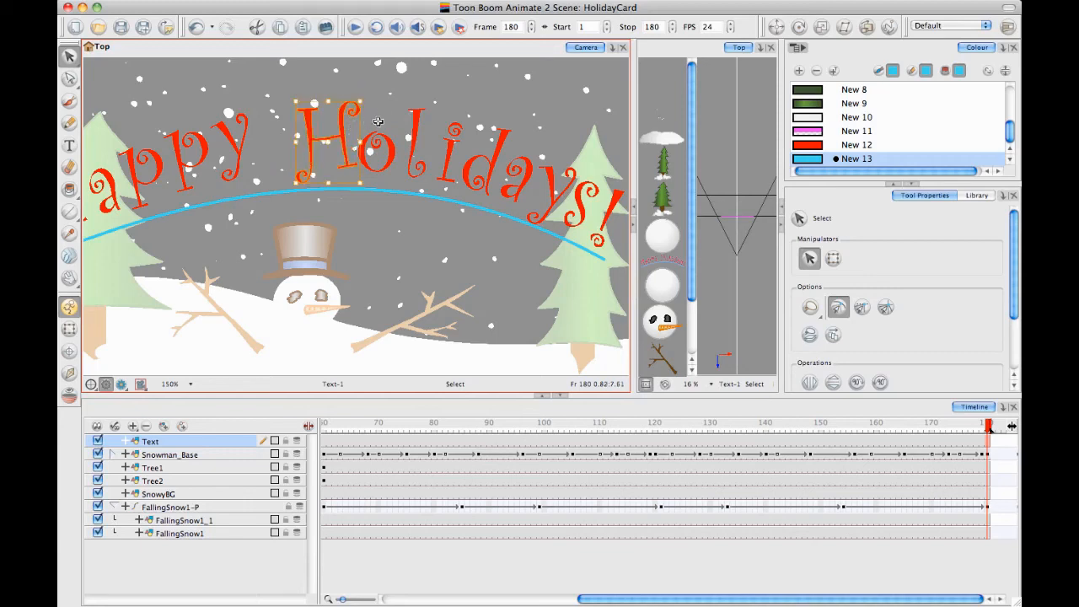
pyautogui.click(413, 96)
pyautogui.moveTo(388, 112); pyautogui.dragTo(431, 100)
# Adjust the position of the y of Happy to even out its spacing along the arc
pyautogui.press('1')
pyautogui.press('1')
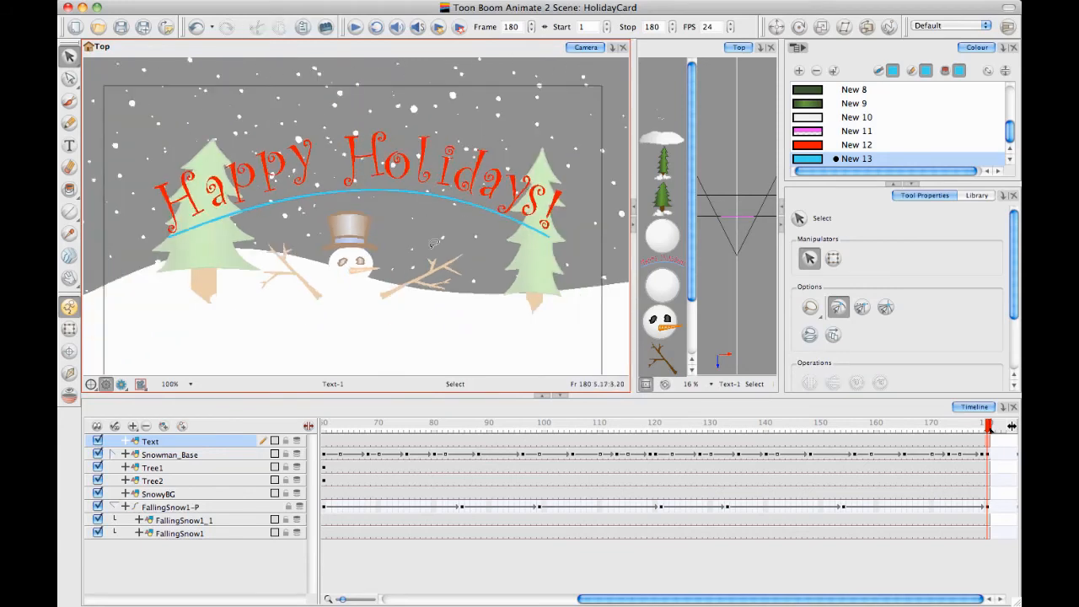
pyautogui.moveTo(345, 136); pyautogui.dragTo(312, 144)
pyautogui.click(316, 145)
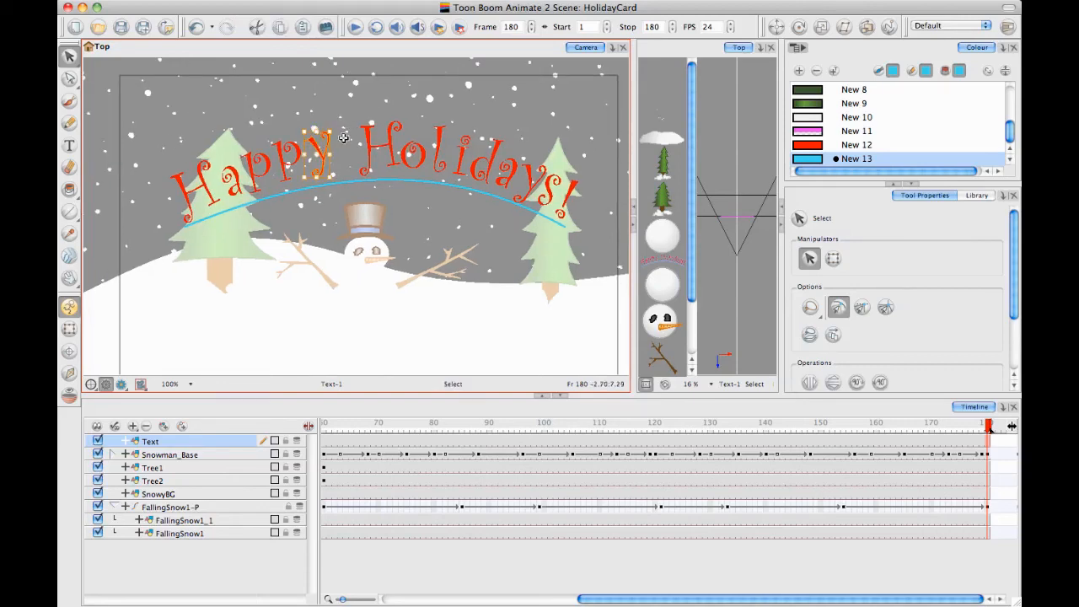
# Select the blue guide arc beneath the greeting and delete it
pyautogui.click(364, 95)
pyautogui.scroll(-2, 455, 102)
pyautogui.scroll(-1, 439, 346)
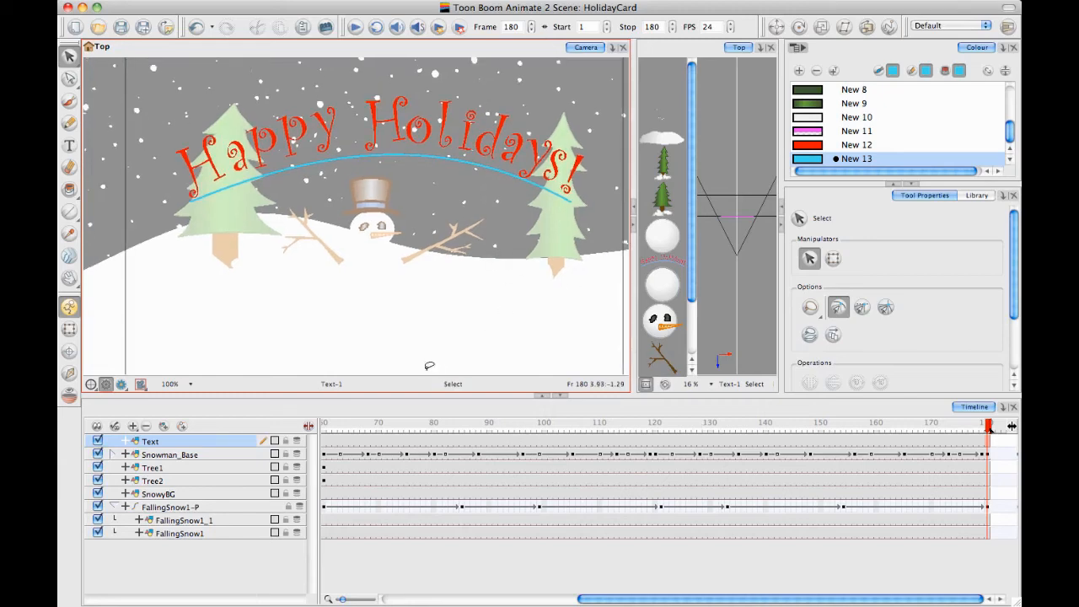
pyautogui.press('super+a')
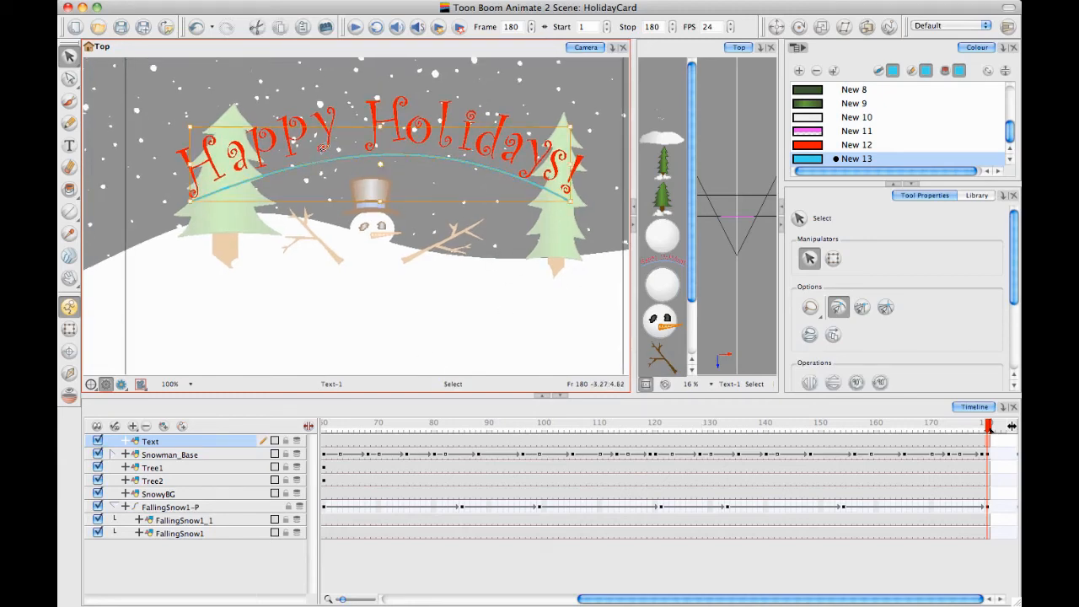
pyautogui.press('Delete')
pyautogui.scroll(1, 490, 237)
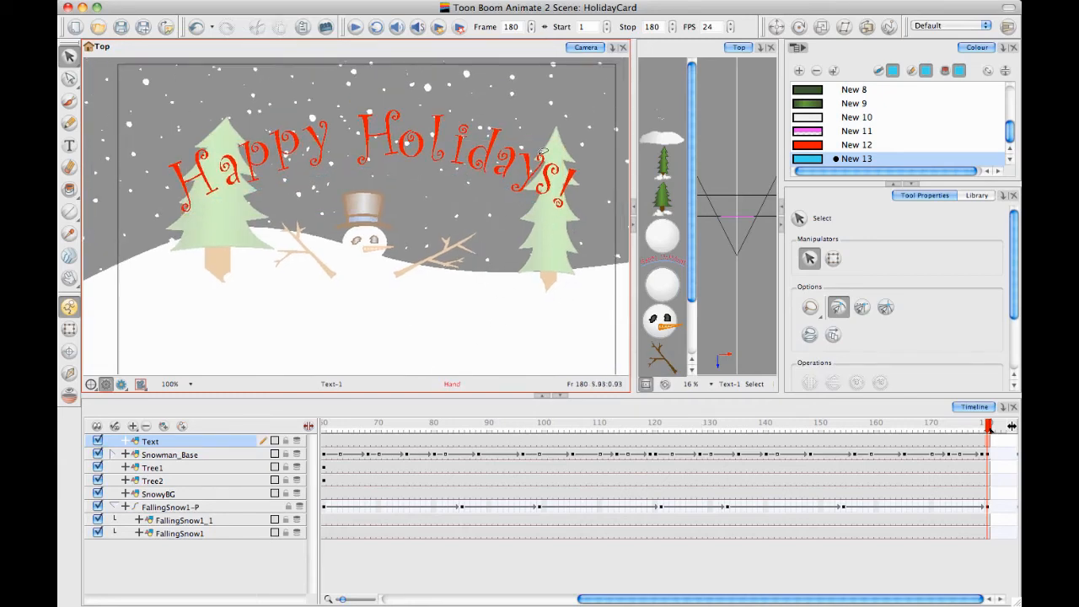
# Move the playhead back to frame 120 of the animation
pyautogui.moveTo(988, 425); pyautogui.dragTo(291, 401)
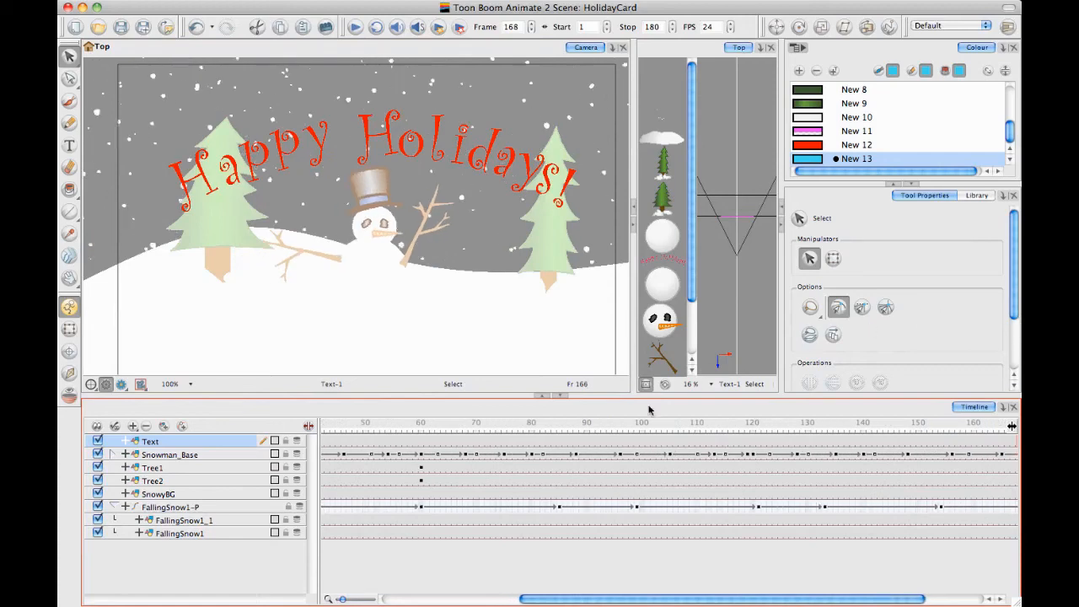
pyautogui.moveTo(839, 600); pyautogui.dragTo(897, 599)
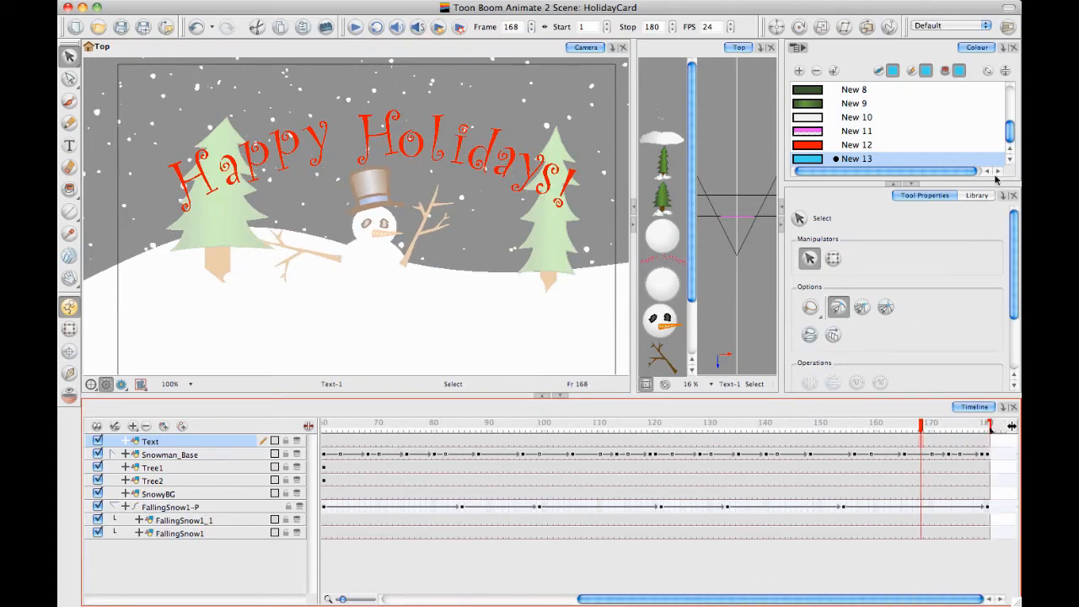
pyautogui.moveTo(934, 426); pyautogui.dragTo(655, 440)
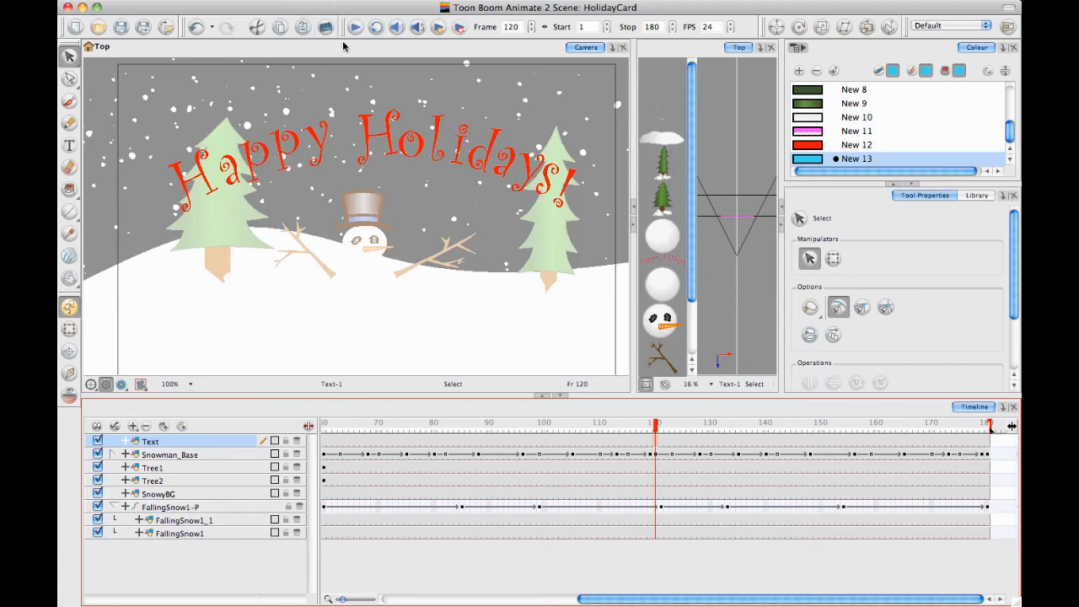
# Display the Timeline View toolbar
pyautogui.click(446, 1)
pyautogui.moveTo(464, 54)
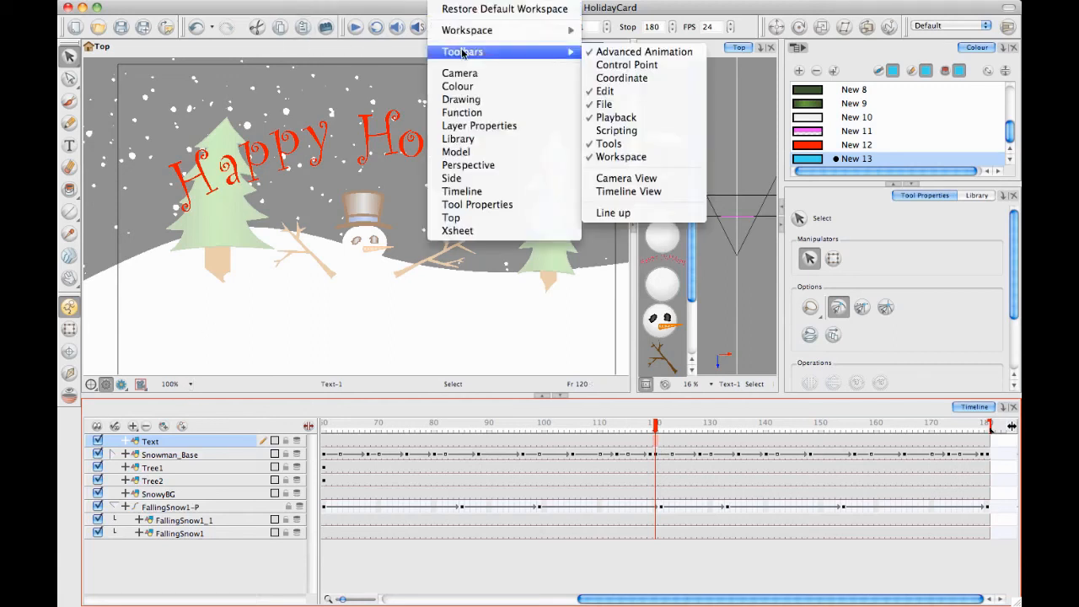
pyautogui.click(628, 193)
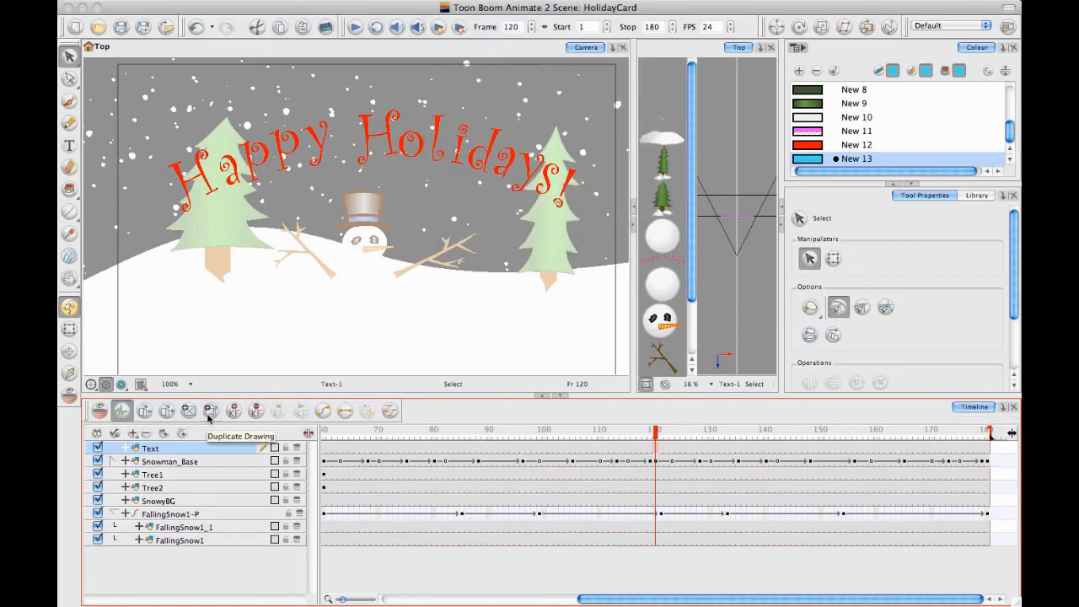
# Duplicate the Text layer's drawing at frame 119 and delete the greeting's exclamation mark there
pyautogui.moveTo(654, 438); pyautogui.dragTo(648, 448)
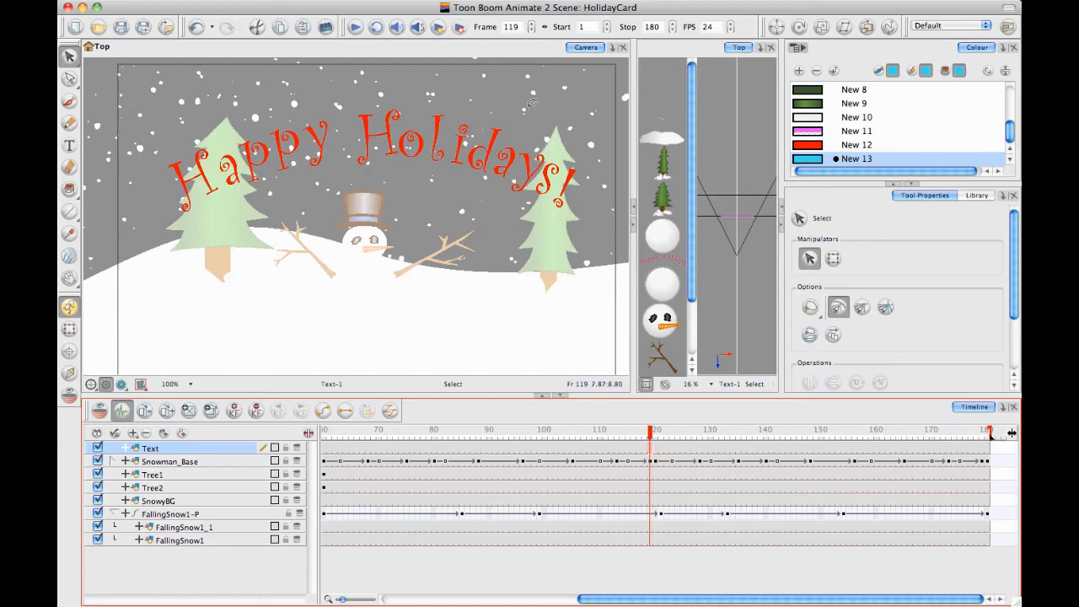
pyautogui.moveTo(531, 103)
pyautogui.mouseDown()
pyautogui.moveTo(346, 85)
pyautogui.moveTo(215, 96)
pyautogui.mouseUp()
pyautogui.moveTo(558, 226)
pyautogui.mouseDown()
pyautogui.moveTo(595, 162)
pyautogui.moveTo(554, 221)
pyautogui.mouseUp()
pyautogui.press('Delete')
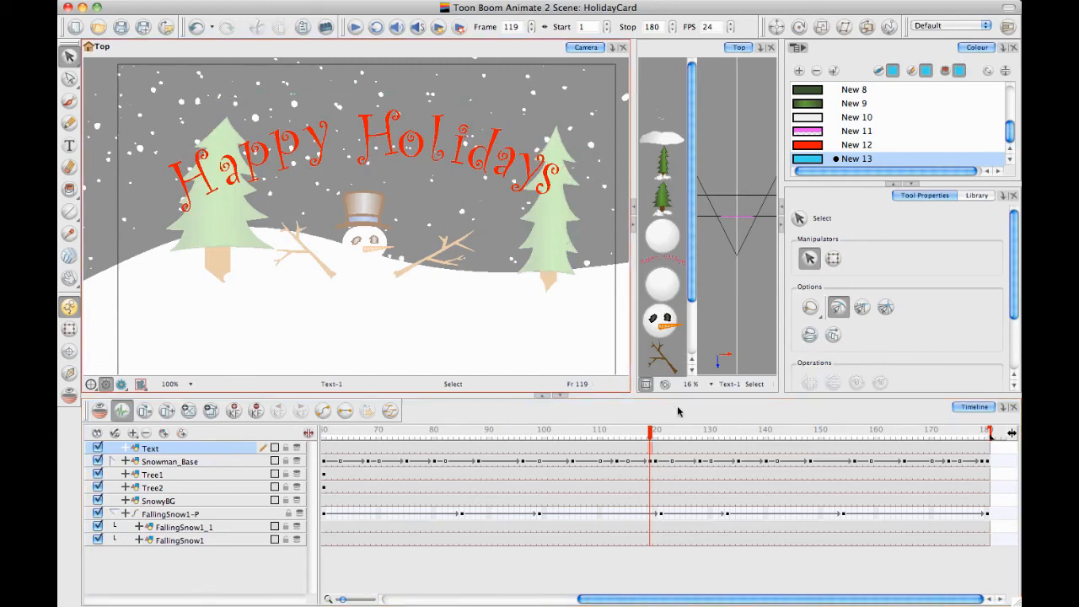
# Duplicate the Text layer's drawing at frame 110
pyautogui.click(597, 447)
pyautogui.click(601, 450)
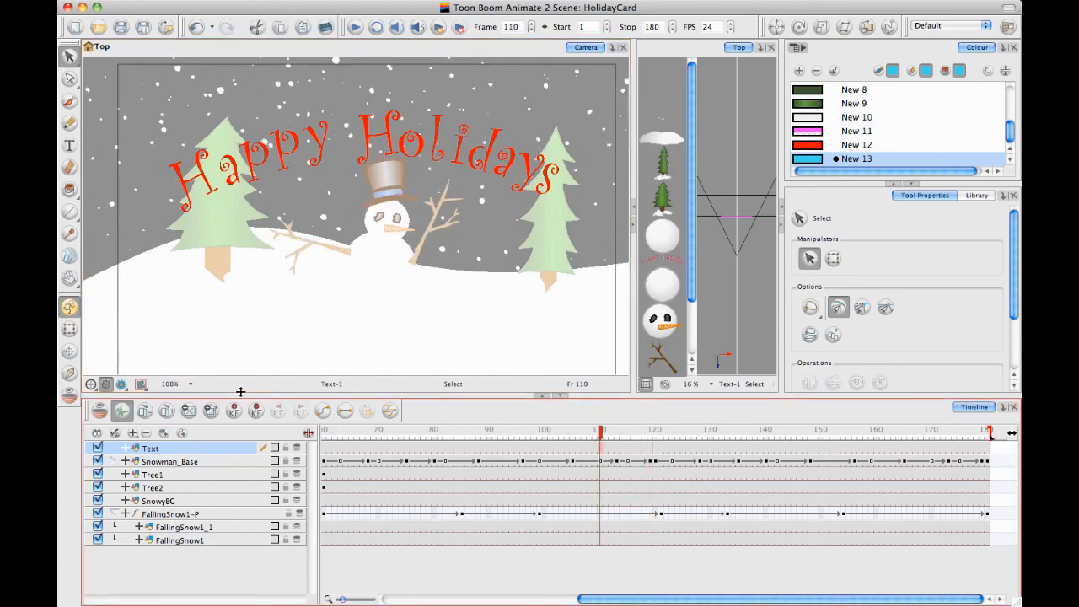
pyautogui.click(190, 410)
pyautogui.hotkey('ctrl', 'z')
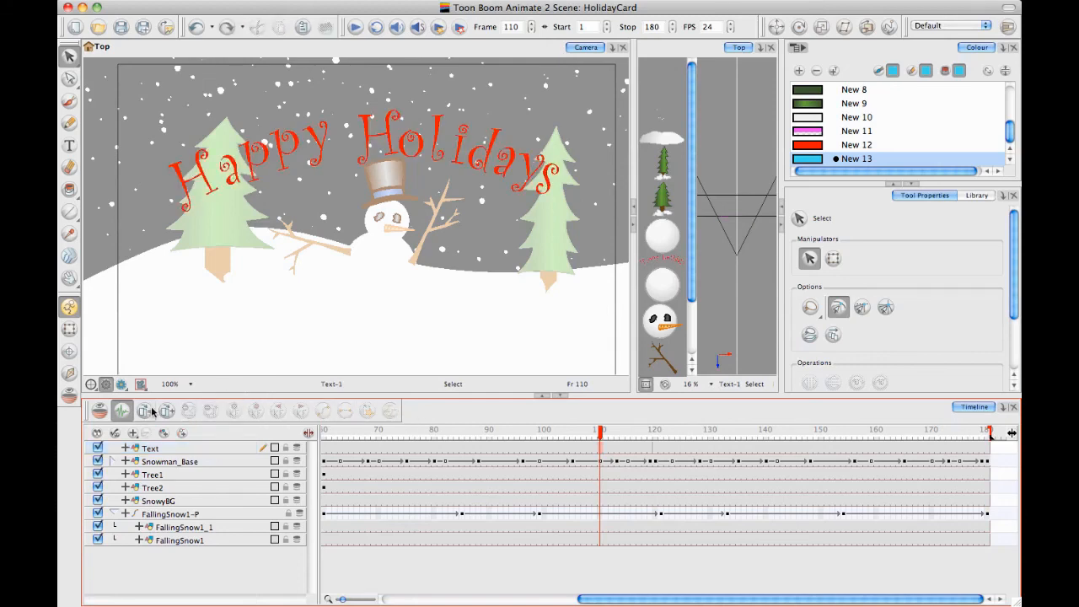
pyautogui.click(604, 449)
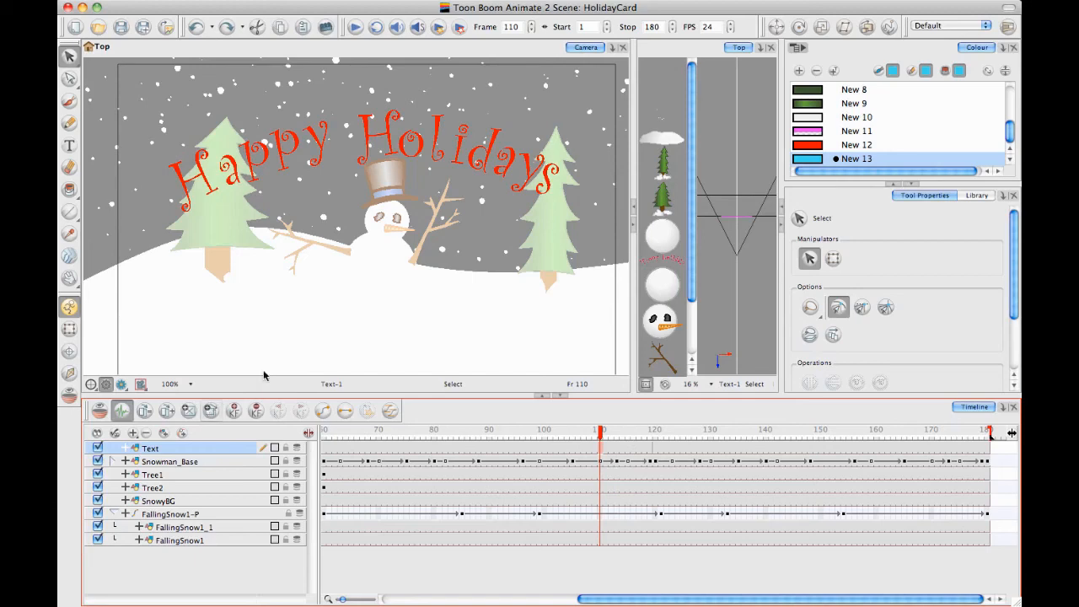
pyautogui.hotkey('ctrl', 'shift', 'z')
# Duplicate the Text drawing at frame 100 and delete the final s of Holidays from it
pyautogui.click(544, 449)
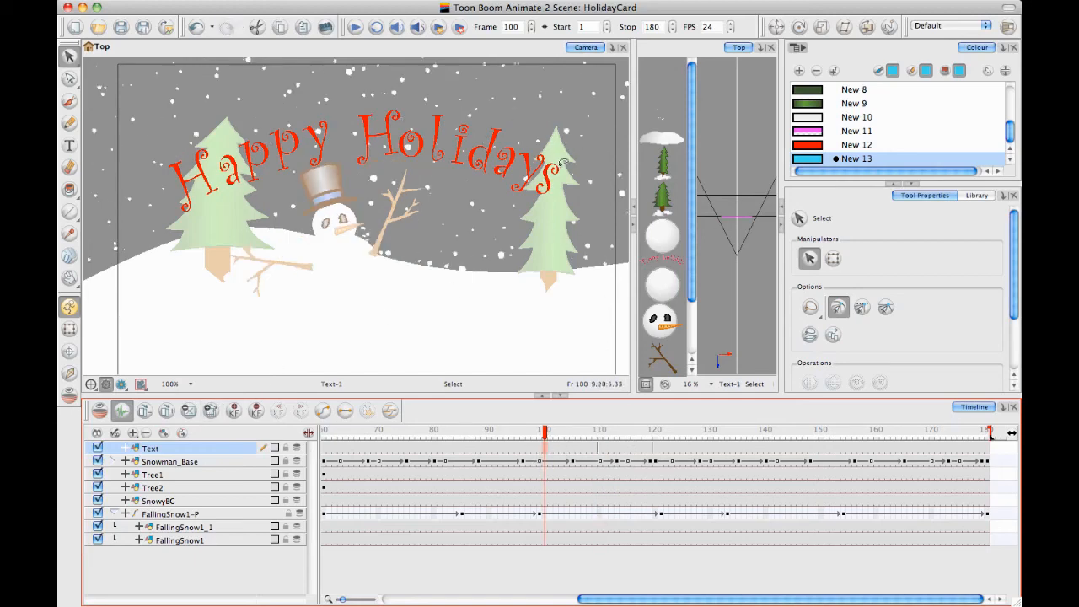
pyautogui.click(546, 174)
pyautogui.press('Delete')
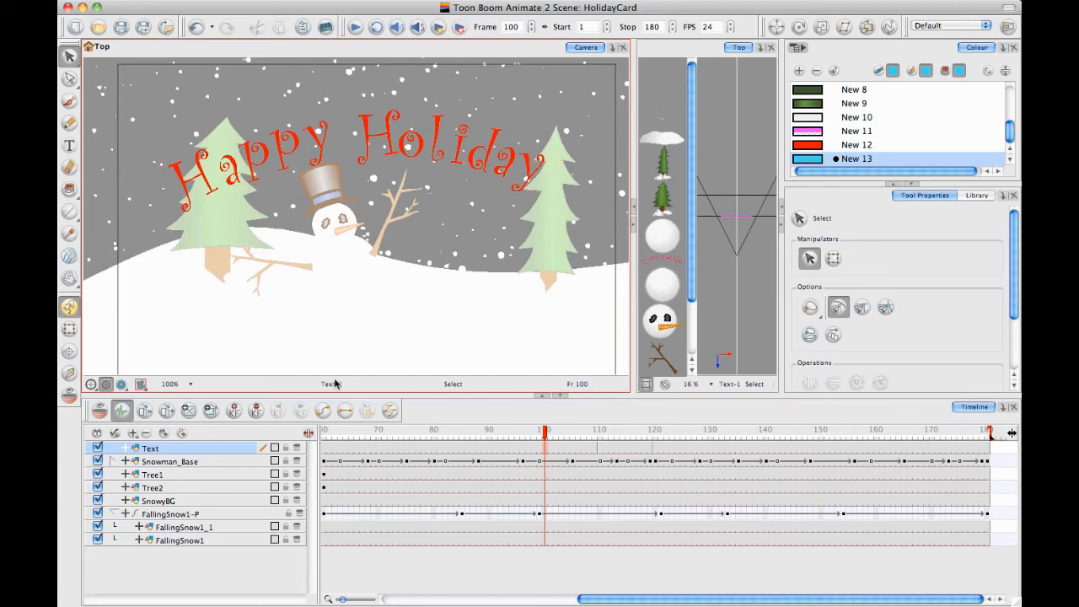
# On duplicated Text drawings, delete the y at frame 90 and the a at frame 80, and strip the remaining letters one by one back to frame 50
pyautogui.click(484, 449)
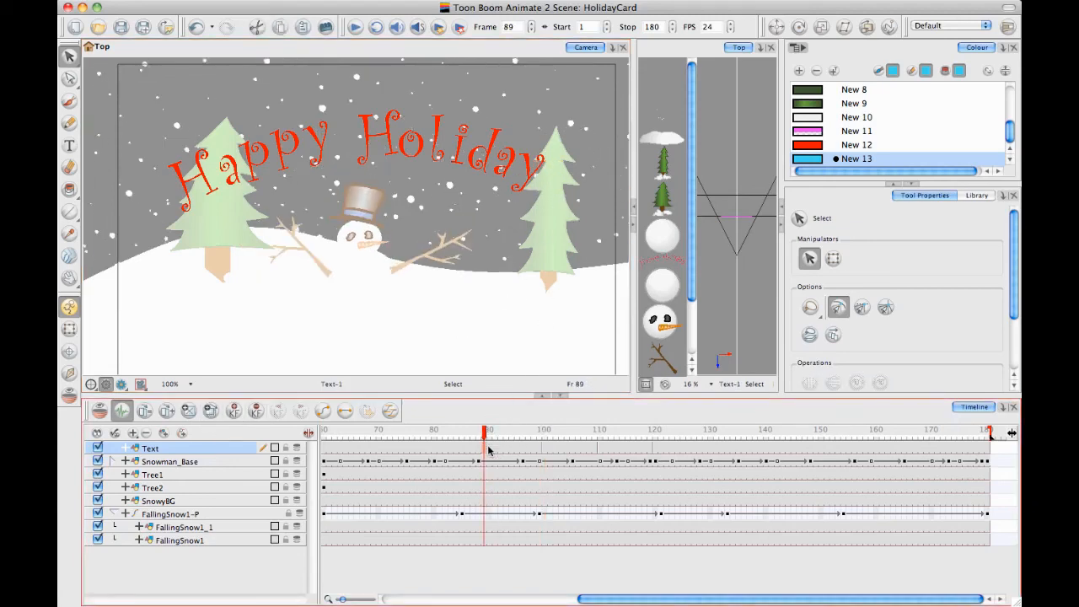
pyautogui.click(489, 449)
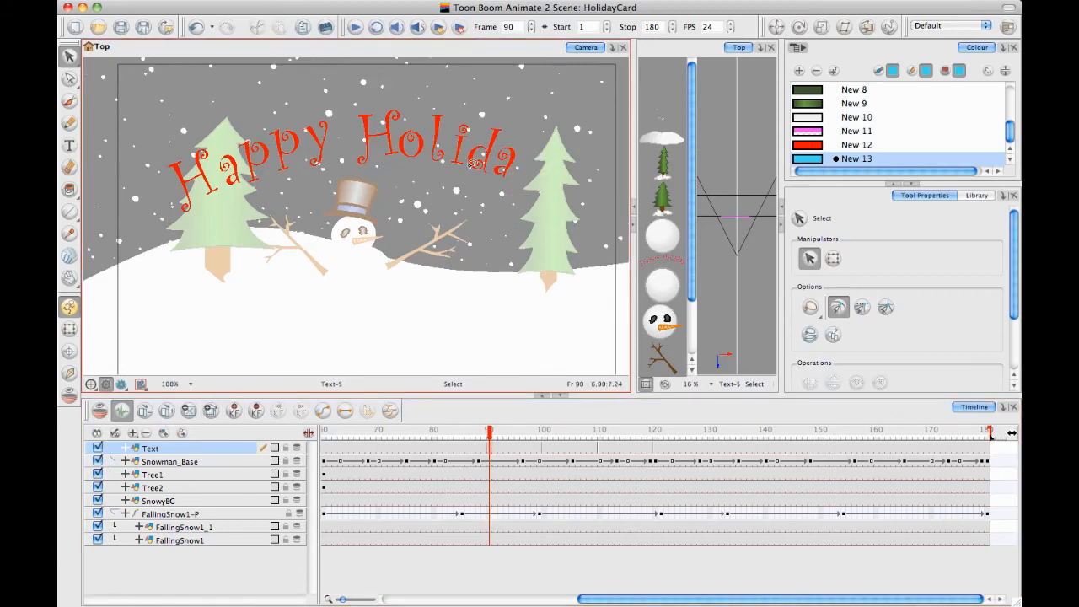
pyautogui.click(434, 451)
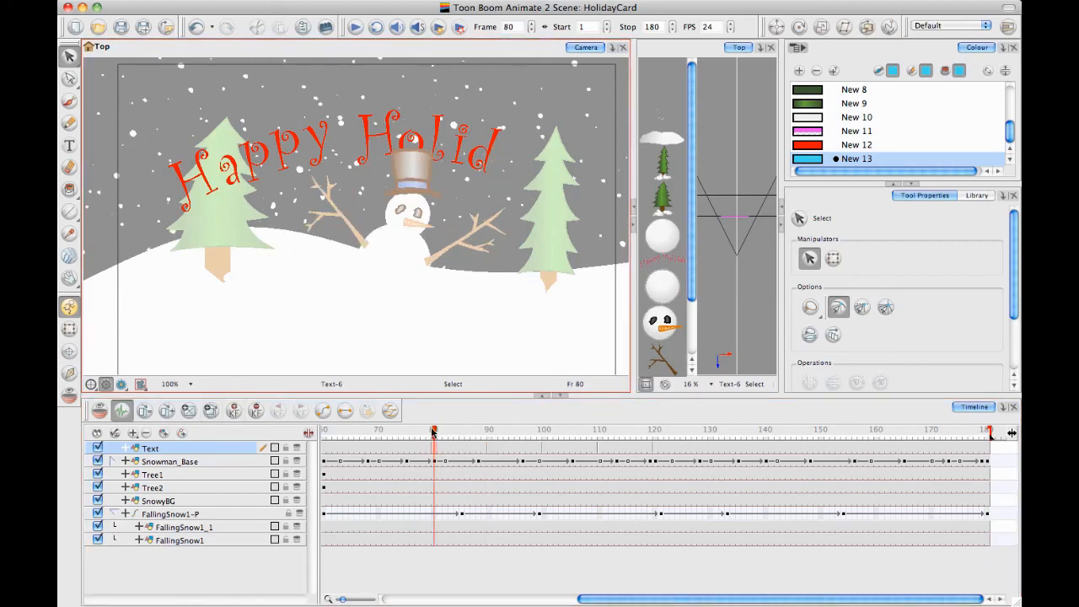
pyautogui.moveTo(432, 432); pyautogui.dragTo(379, 443)
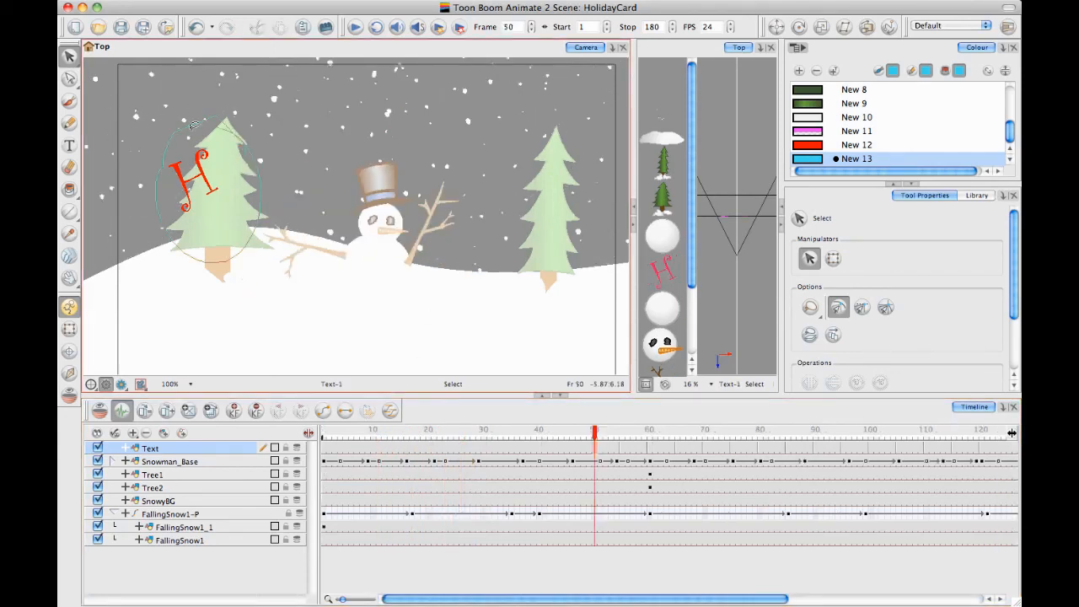
pyautogui.click(193, 180)
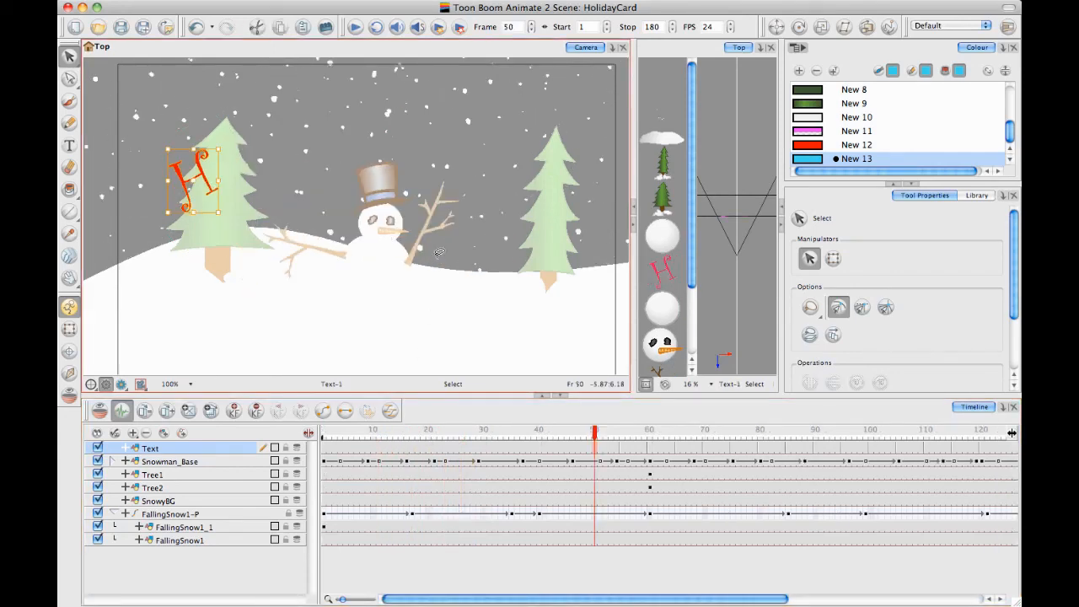
# Return to frame 1, show the whole camera frame with nothing selected, and play the animation to check the greeting's letter-by-letter reveal
pyautogui.moveTo(595, 433); pyautogui.dragTo(1023, 424)
pyautogui.moveTo(467, 416); pyautogui.dragTo(70, 481)
pyautogui.click(70, 329)
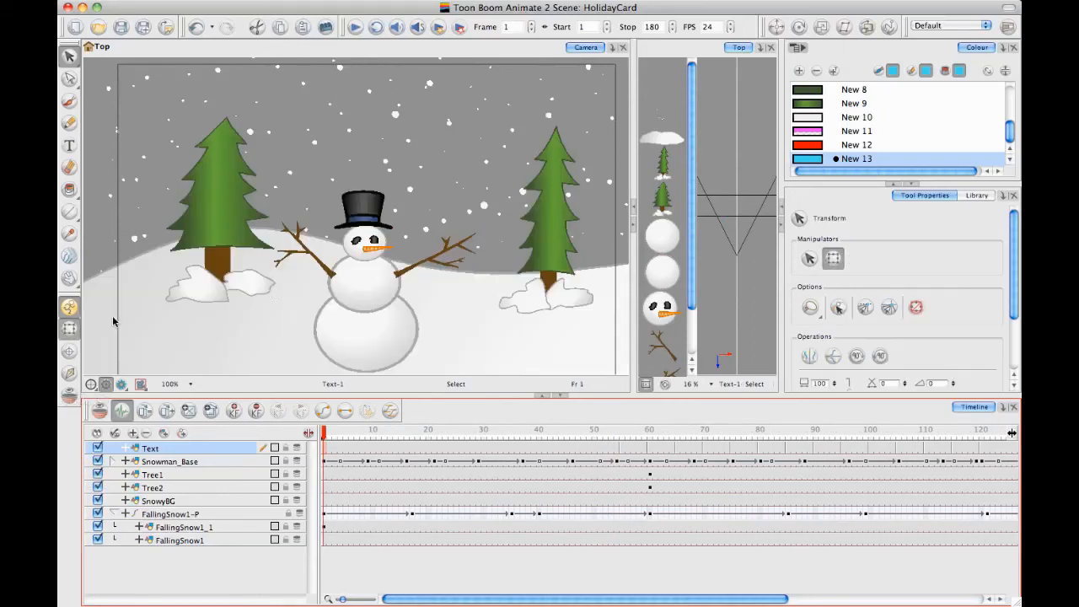
pyautogui.press('1')
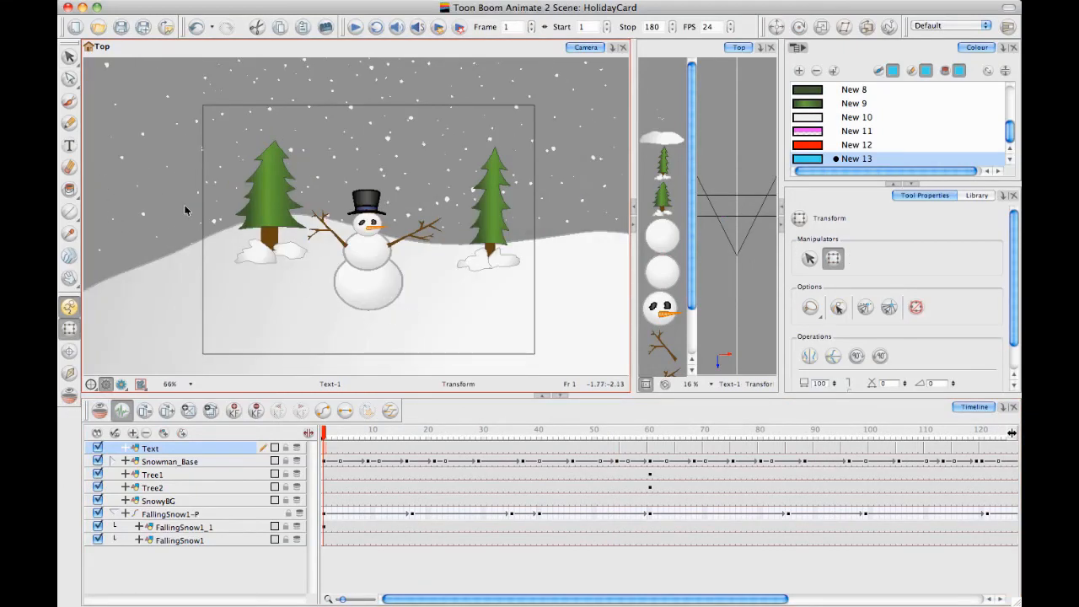
pyautogui.click(411, 95)
pyautogui.click(735, 100)
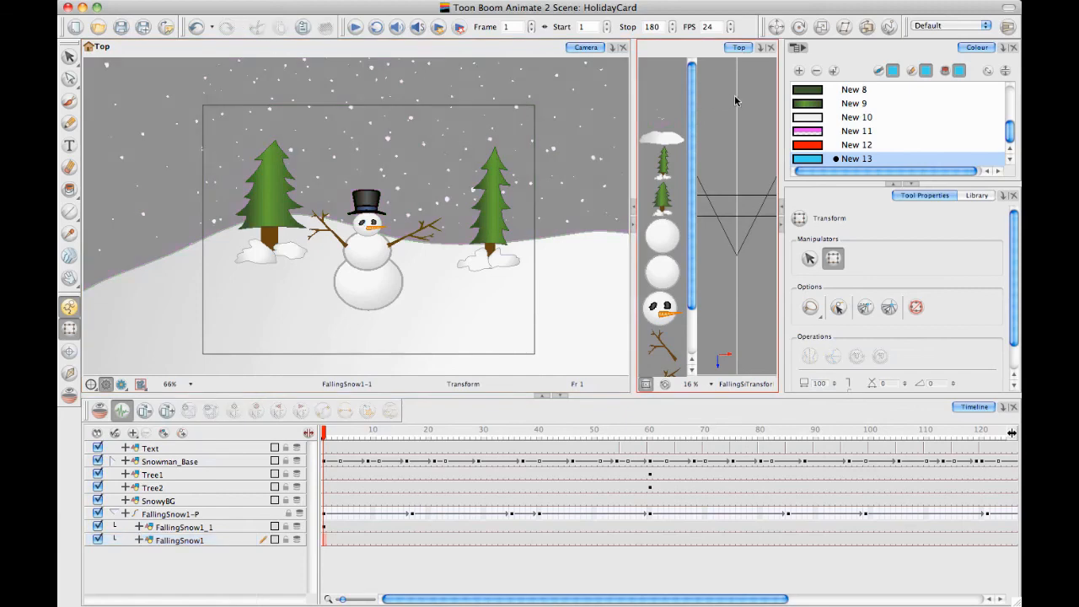
pyautogui.click(355, 28)
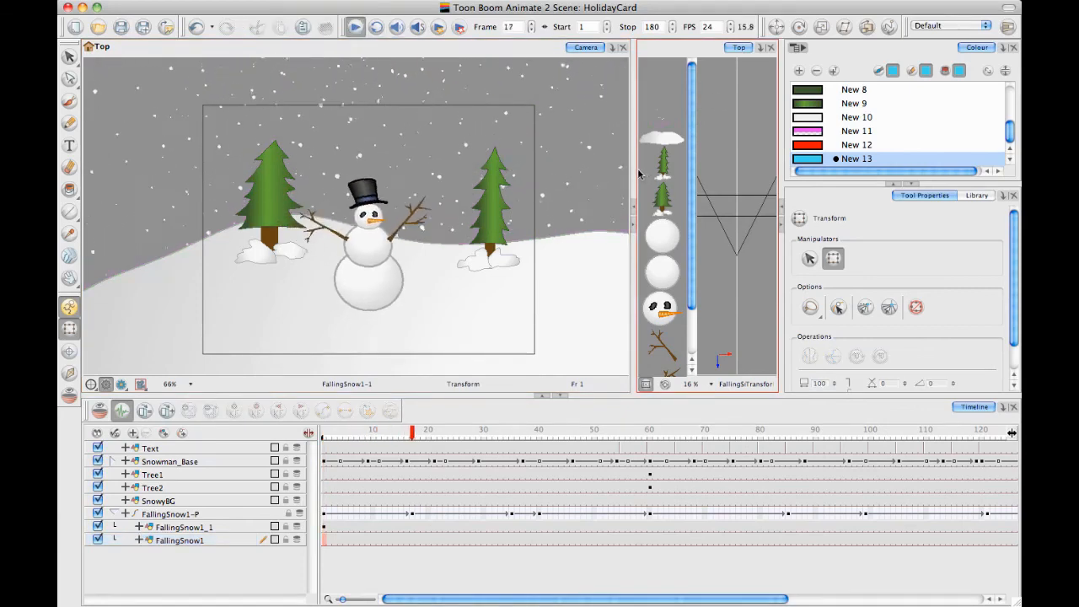
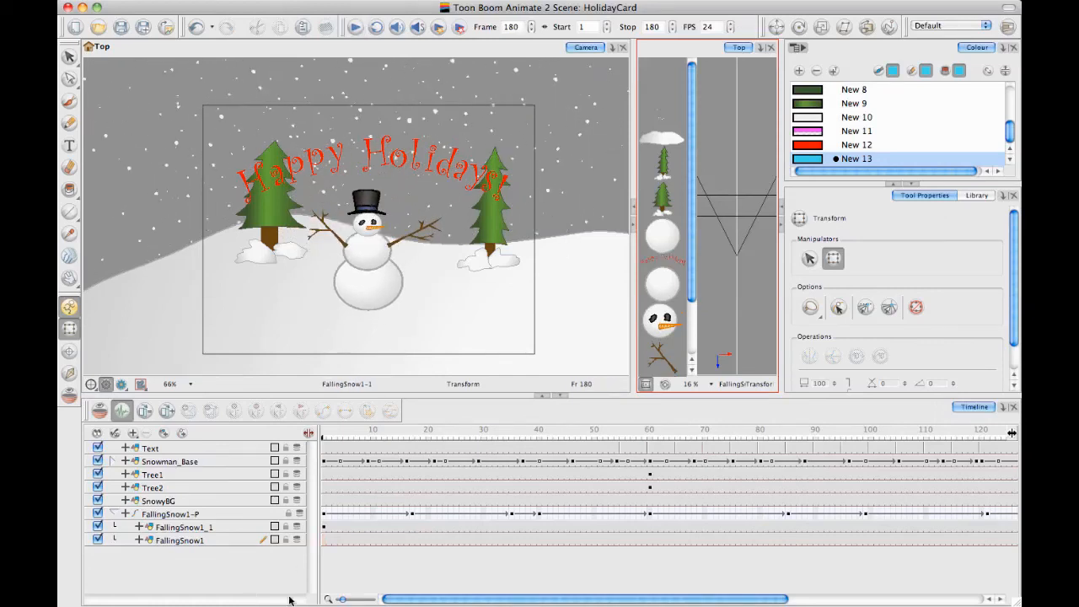
# Add a new drawing layer above Text and draw a blue-outlined rectangle enclosing the whole snowy scene at frame 180
pyautogui.click(160, 433)
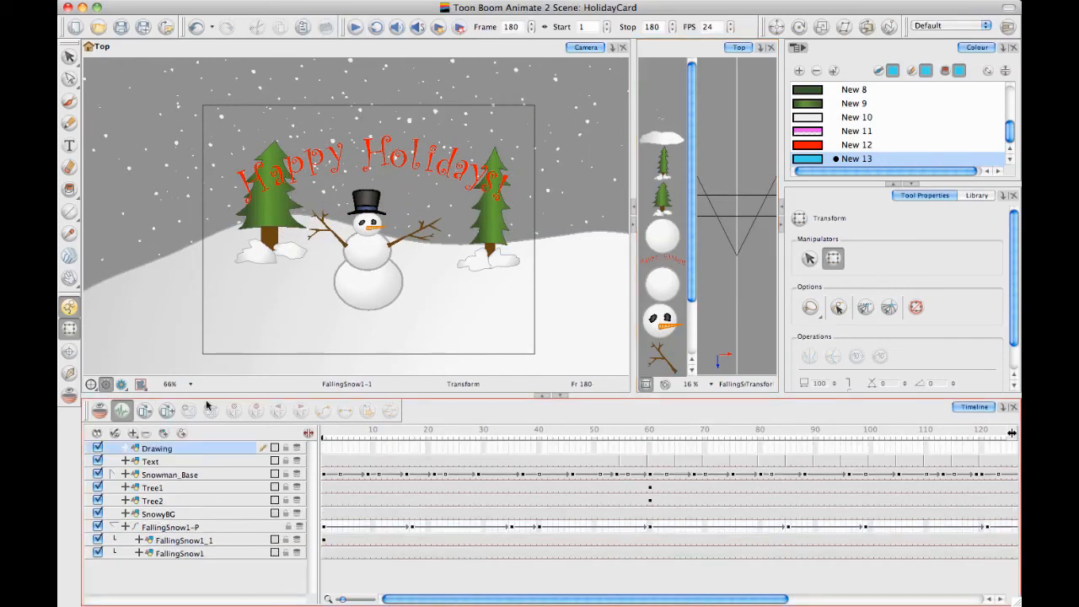
pyautogui.moveTo(337, 263); pyautogui.dragTo(337, 245)
pyautogui.press('1')
pyautogui.press('1')
pyautogui.press('1')
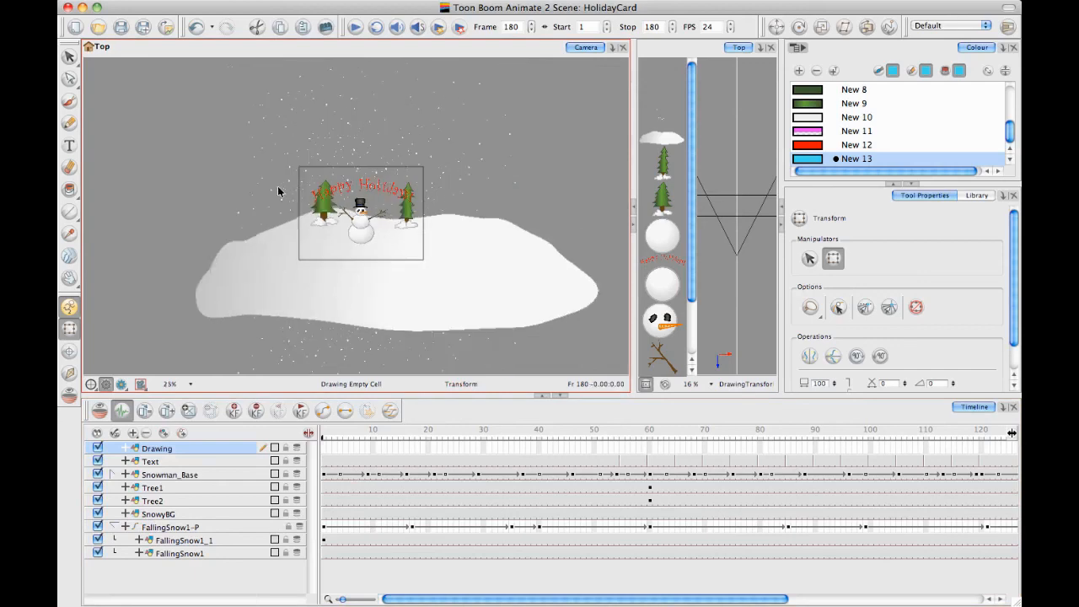
pyautogui.moveTo(69, 213); pyautogui.dragTo(105, 231)
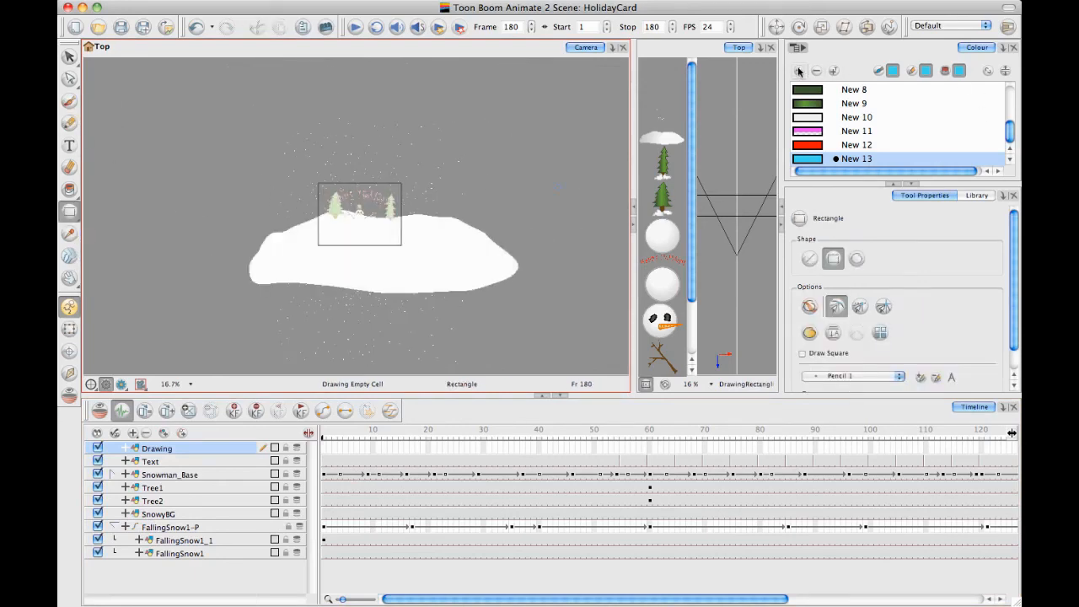
pyautogui.press('1')
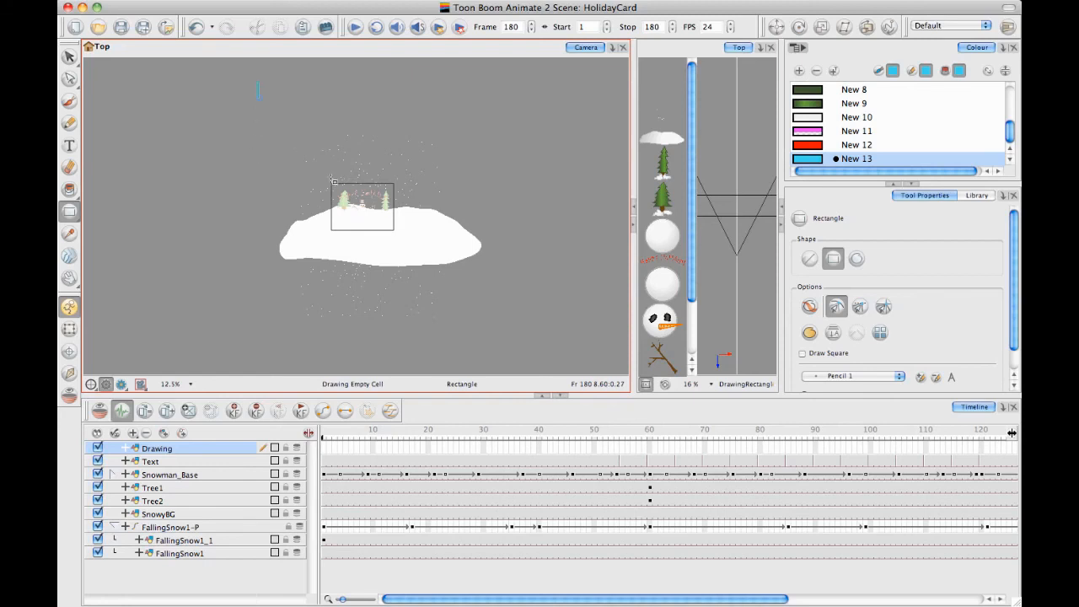
pyautogui.moveTo(259, 94); pyautogui.dragTo(492, 336)
# Create a linear gradient swatch running from bright blue to light blue (RGB 136, 228, 241) and fill the rectangle with it
pyautogui.click(71, 190)
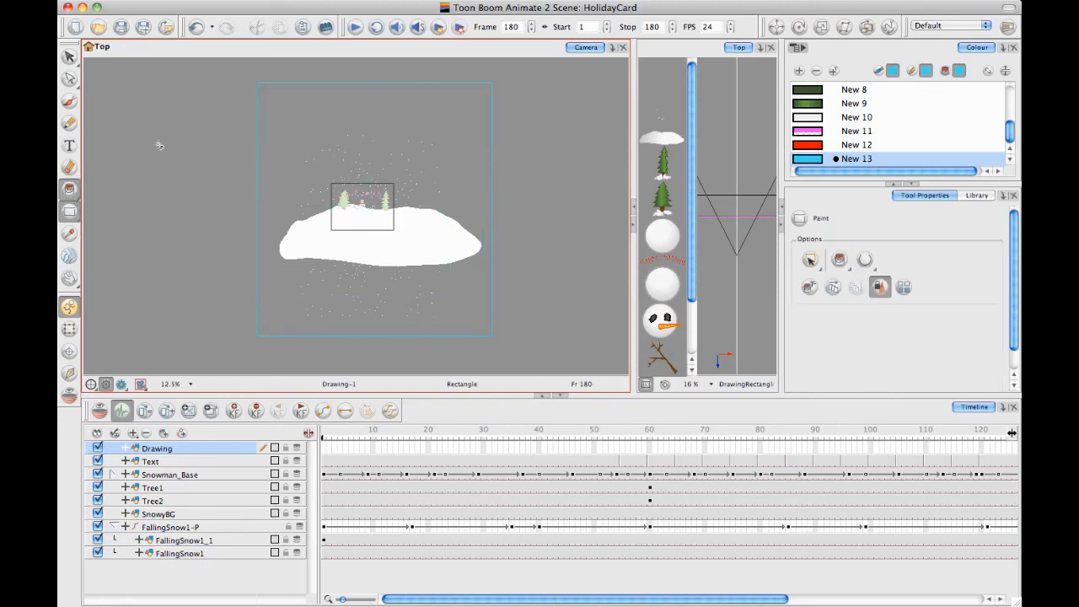
pyautogui.click(798, 71)
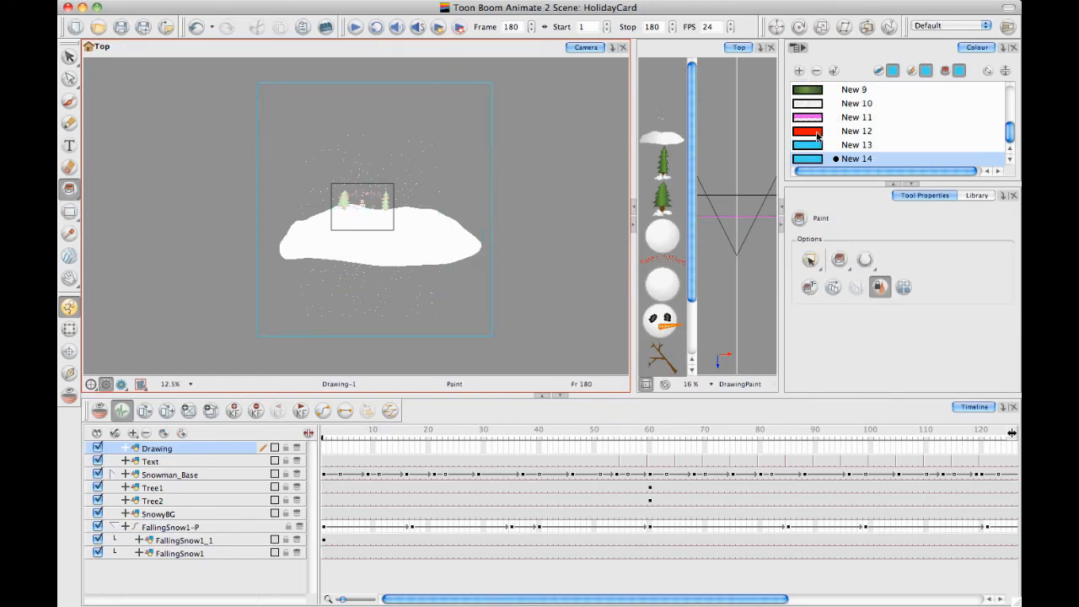
pyautogui.doubleClick(807, 158)
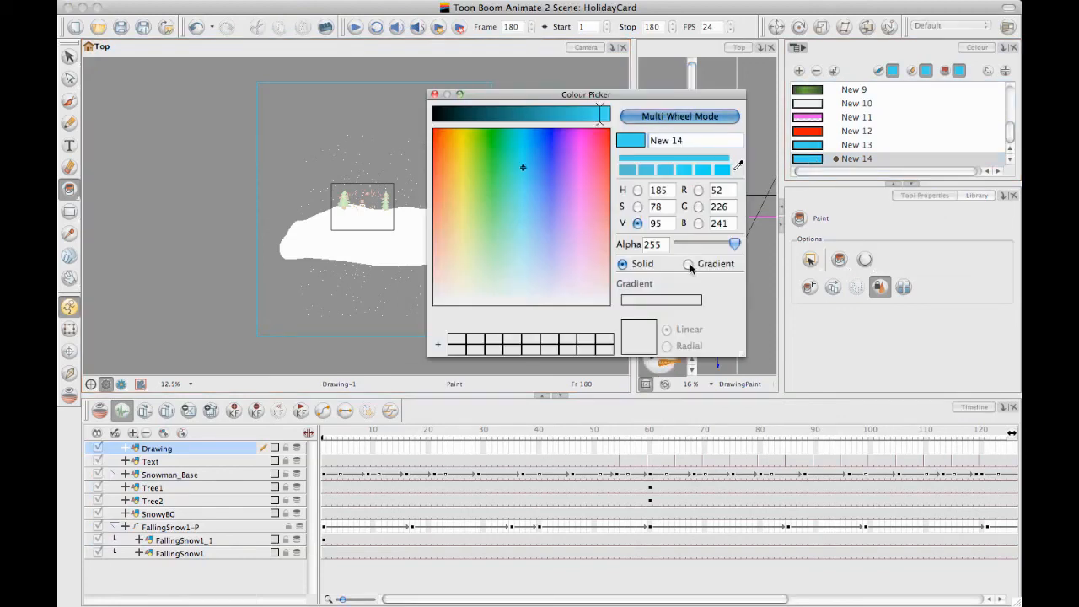
pyautogui.click(697, 263)
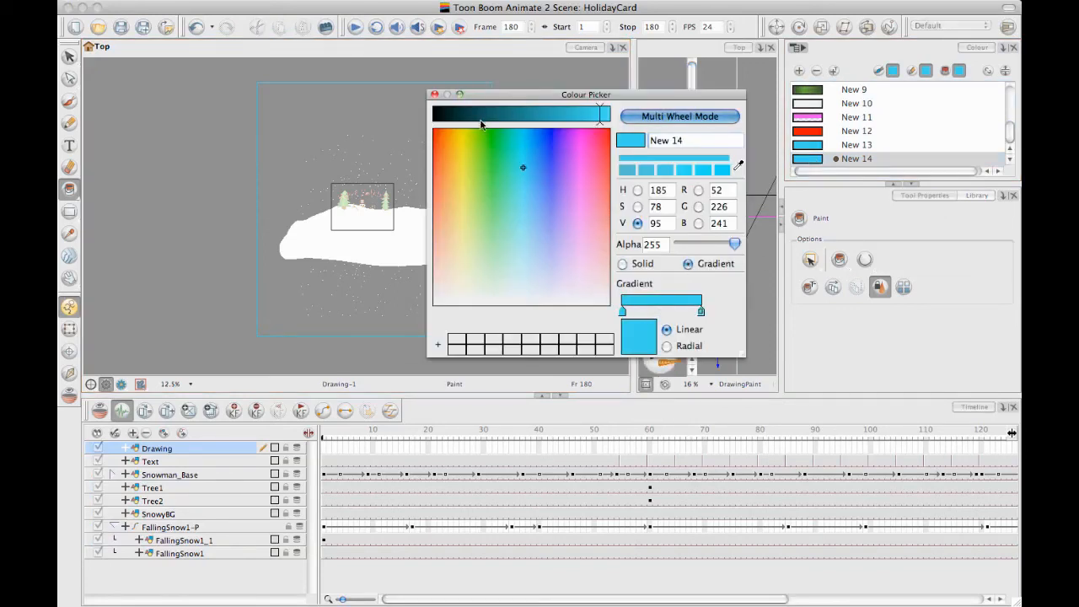
pyautogui.click(525, 228)
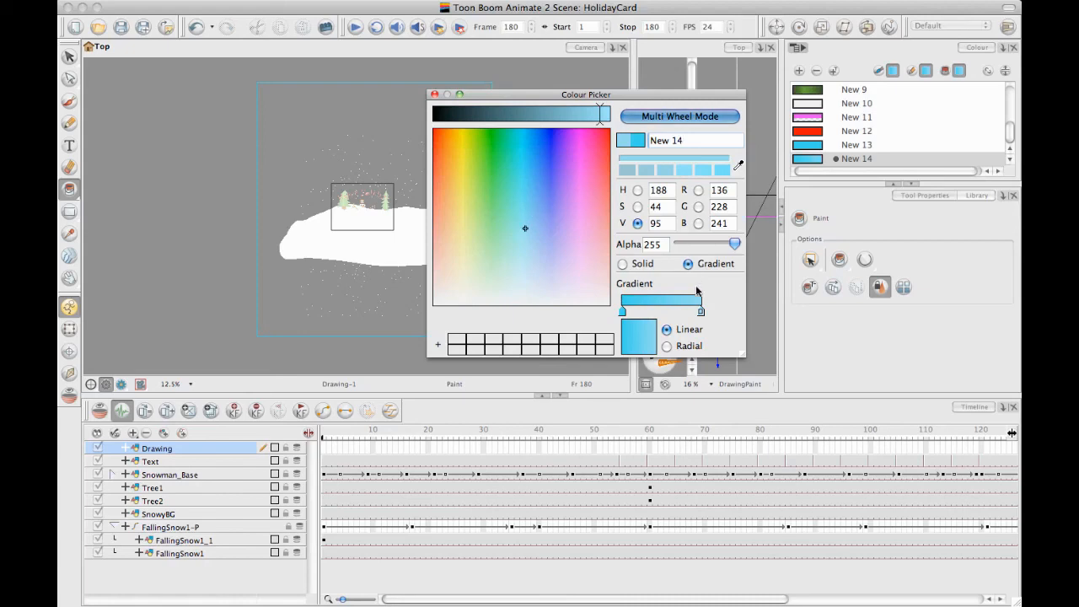
pyautogui.click(434, 94)
pyautogui.click(369, 127)
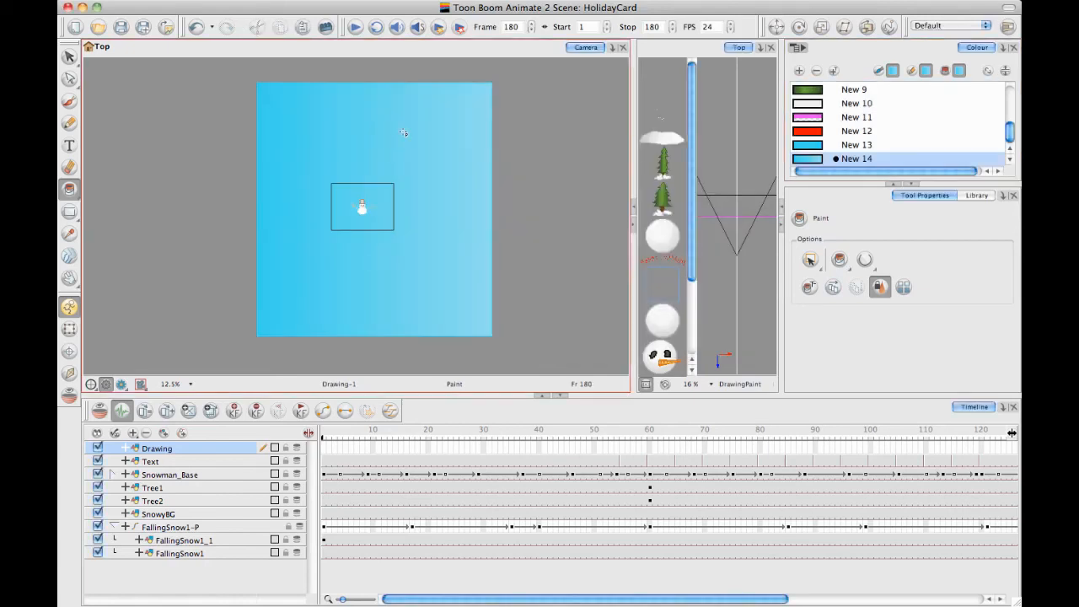
# Turn the rectangle's gradient to run vertically, from bright blue at its upper edge down to light blue
pyautogui.moveTo(431, 143); pyautogui.dragTo(438, 133)
pyautogui.click(69, 80)
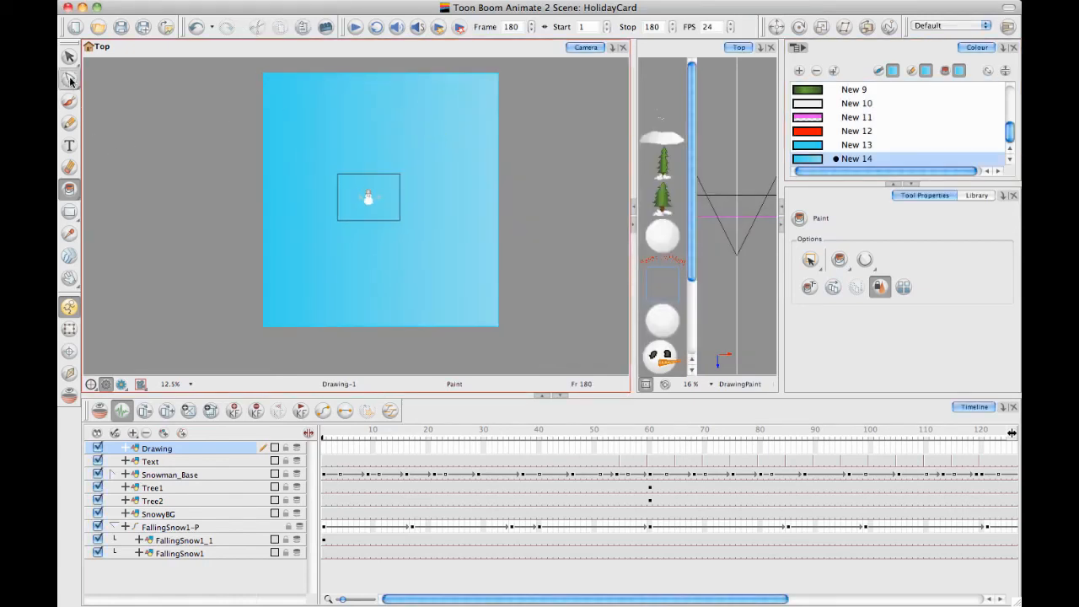
pyautogui.click(150, 138)
pyautogui.click(423, 127)
pyautogui.click(505, 200)
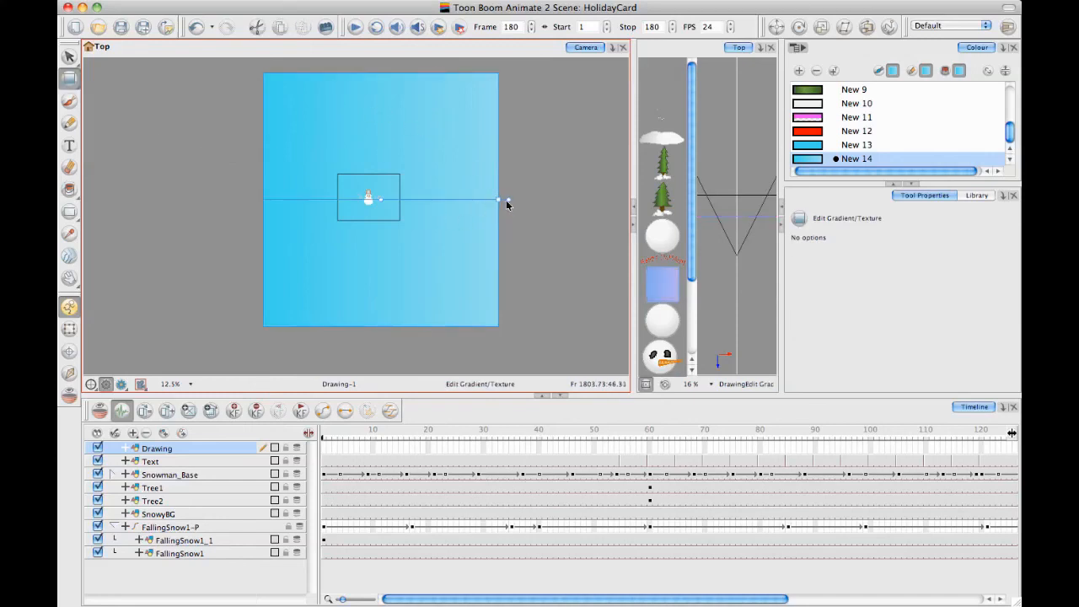
pyautogui.moveTo(504, 213)
pyautogui.mouseDown()
pyautogui.moveTo(373, 282)
pyautogui.moveTo(371, 323)
pyautogui.moveTo(384, 224)
pyautogui.mouseUp()
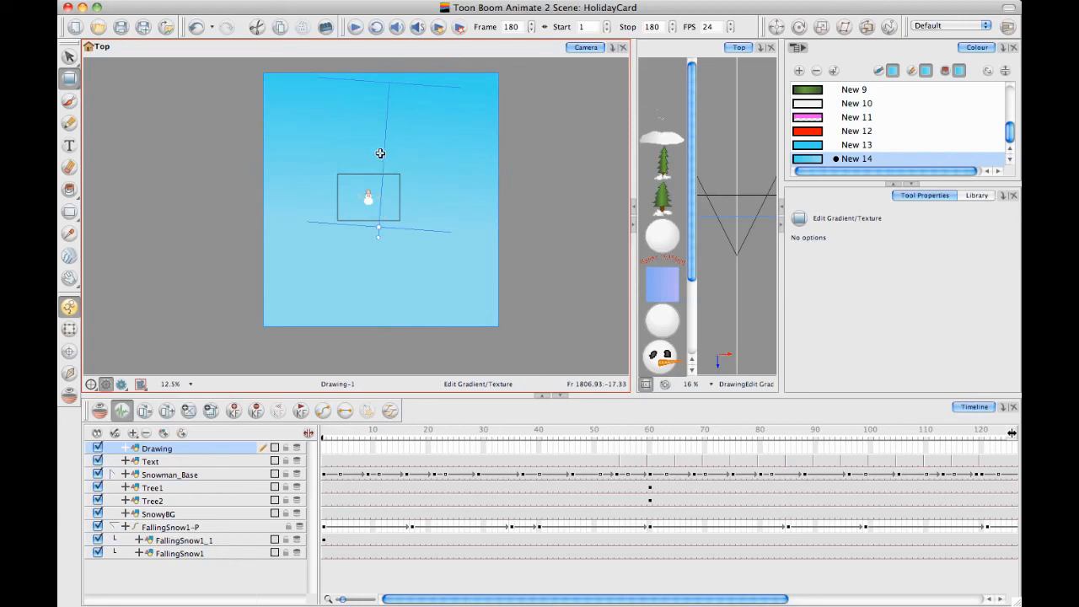
pyautogui.moveTo(383, 154); pyautogui.dragTo(377, 154)
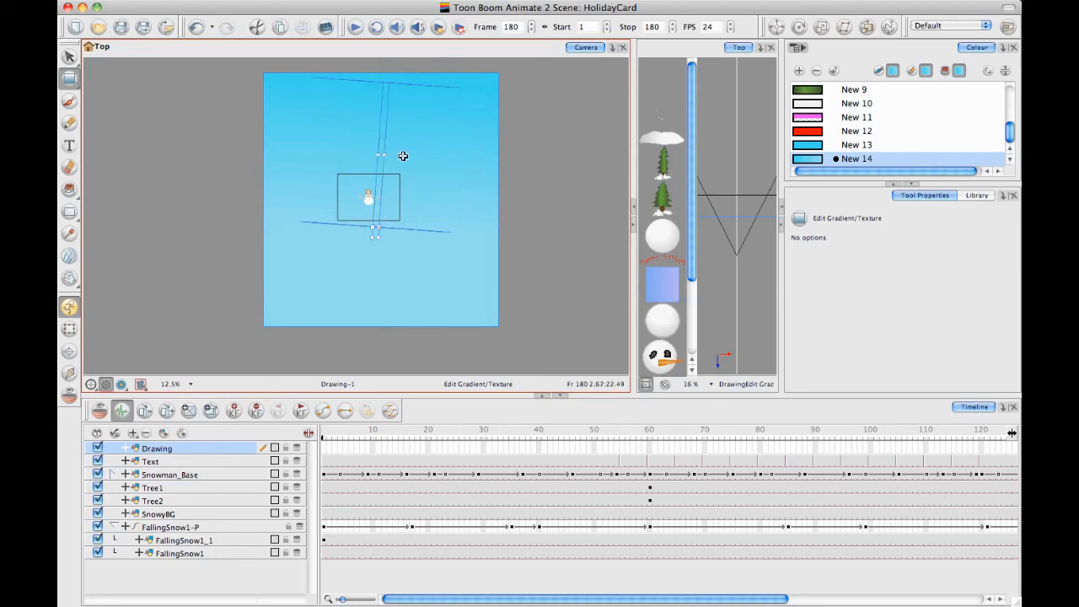
pyautogui.click(539, 175)
# Move the gradient rectangle's layer below all other layers and push it back behind the scenery while maintaining its size
pyautogui.moveTo(202, 449); pyautogui.dragTo(190, 573)
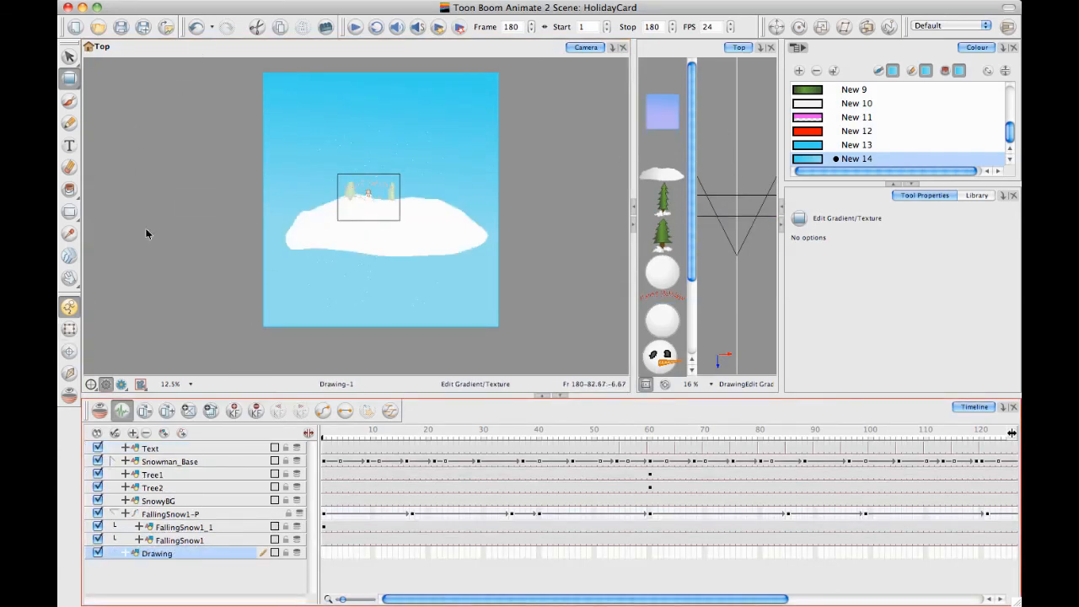
pyautogui.click(875, 27)
pyautogui.click(748, 282)
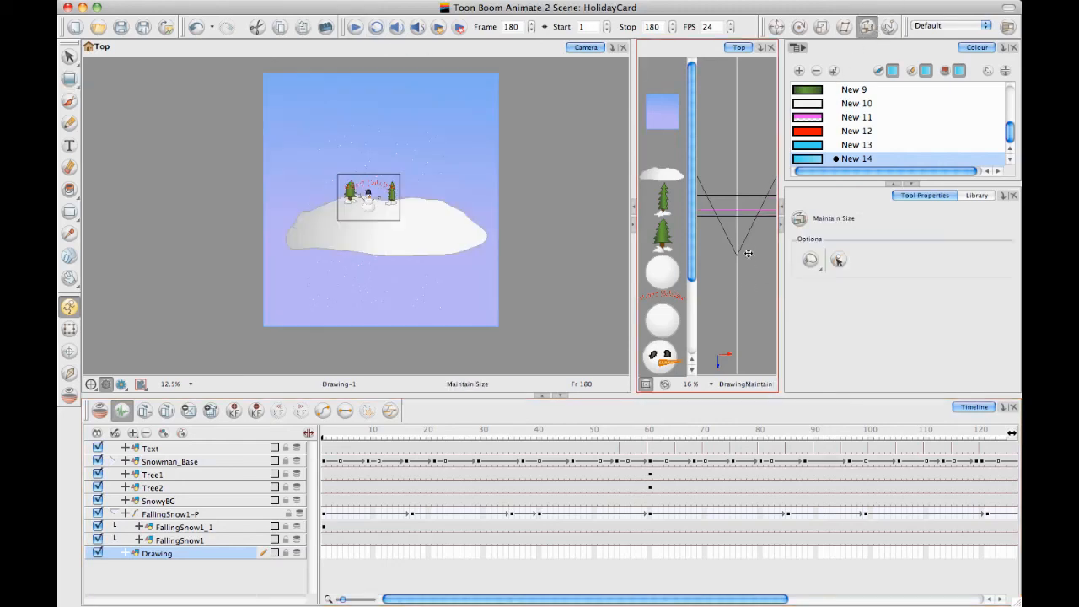
pyautogui.click(69, 330)
pyautogui.click(522, 228)
# Extend the gradient rectangle's drawing exposure across frames 1 to 180
pyautogui.press('2')
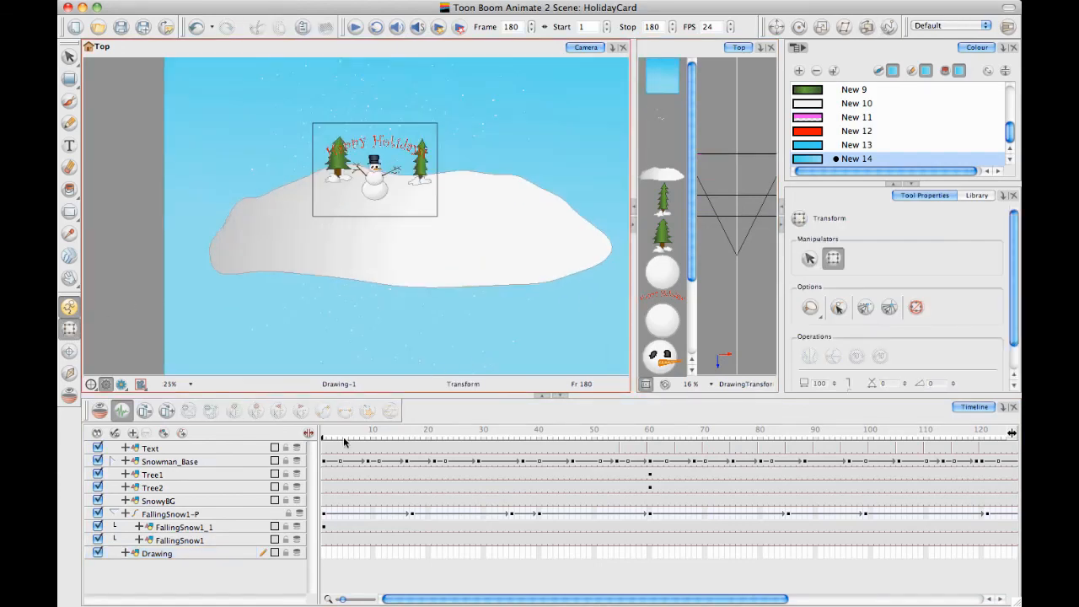
pyautogui.moveTo(331, 435); pyautogui.dragTo(305, 435)
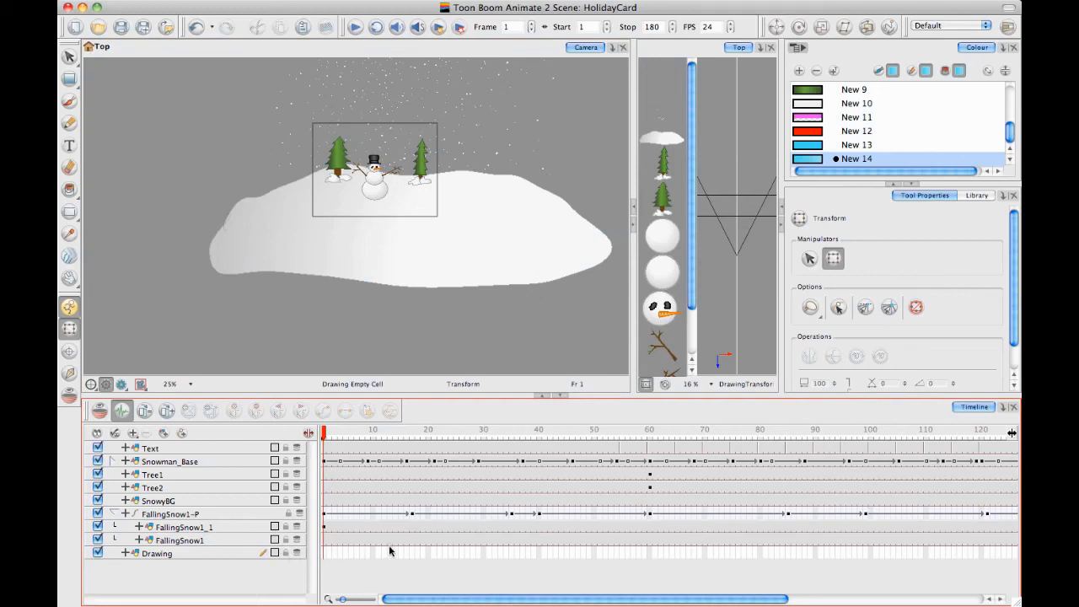
pyautogui.moveTo(542, 600); pyautogui.dragTo(900, 597)
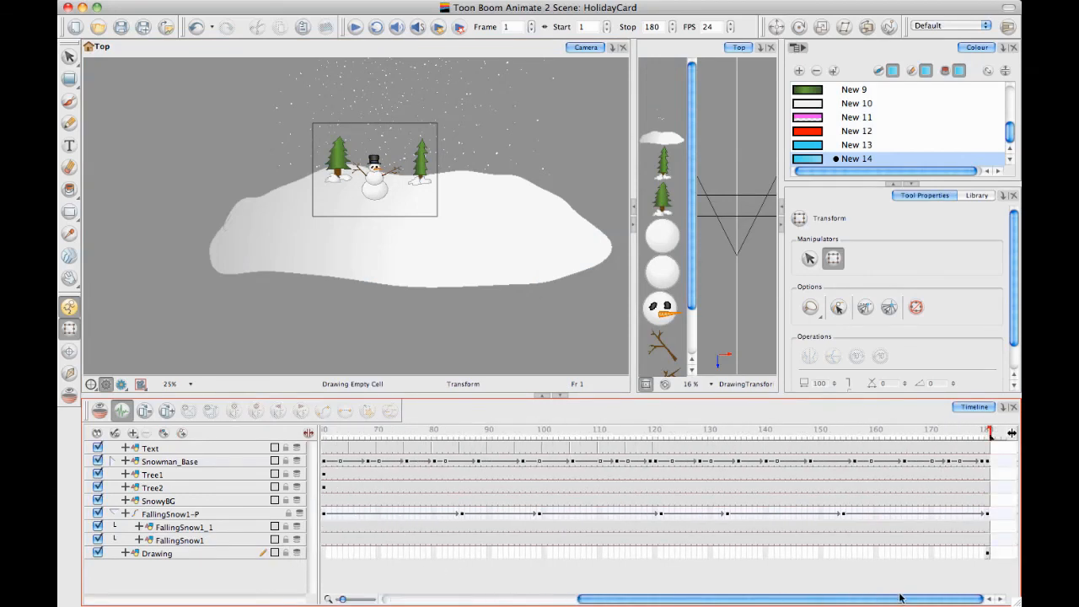
pyautogui.click(988, 554)
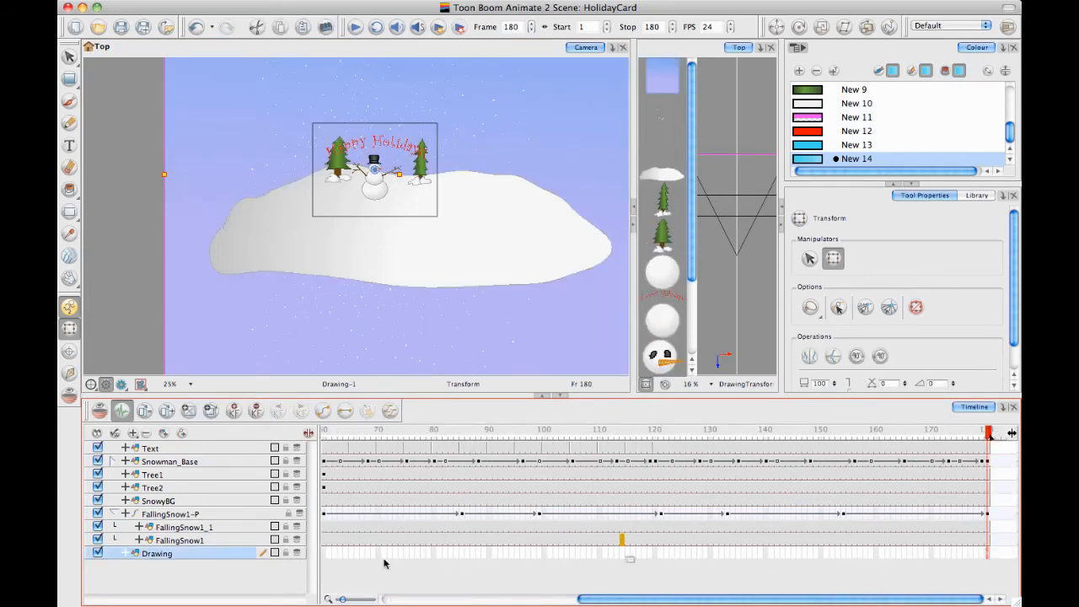
pyautogui.click(324, 554)
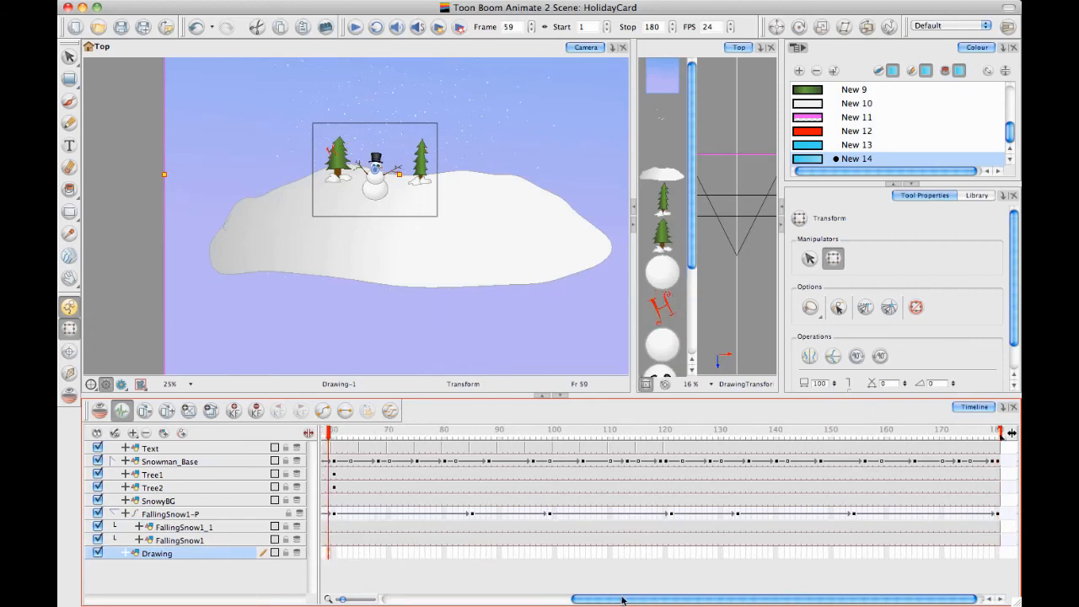
pyautogui.moveTo(622, 599); pyautogui.dragTo(321, 600)
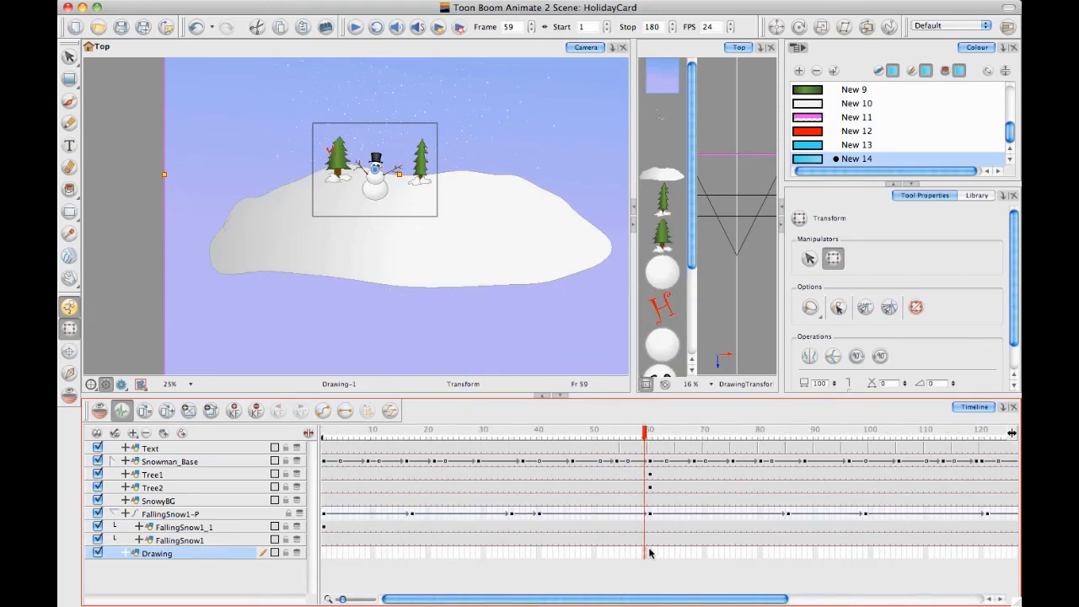
pyautogui.click(321, 553)
pyautogui.click(324, 555)
pyautogui.moveTo(573, 599); pyautogui.dragTo(992, 576)
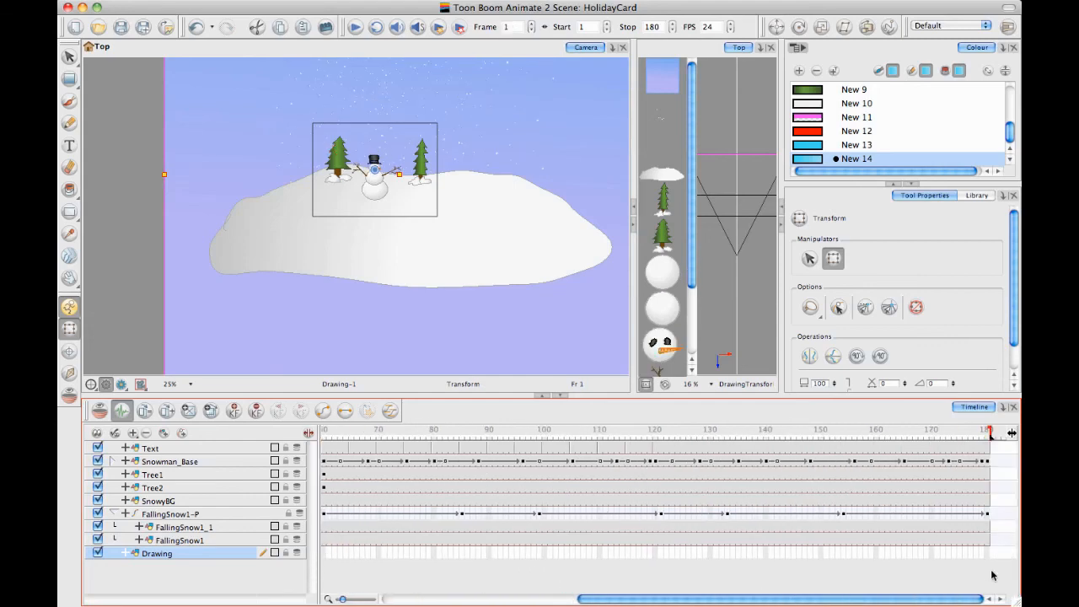
pyautogui.click(987, 555)
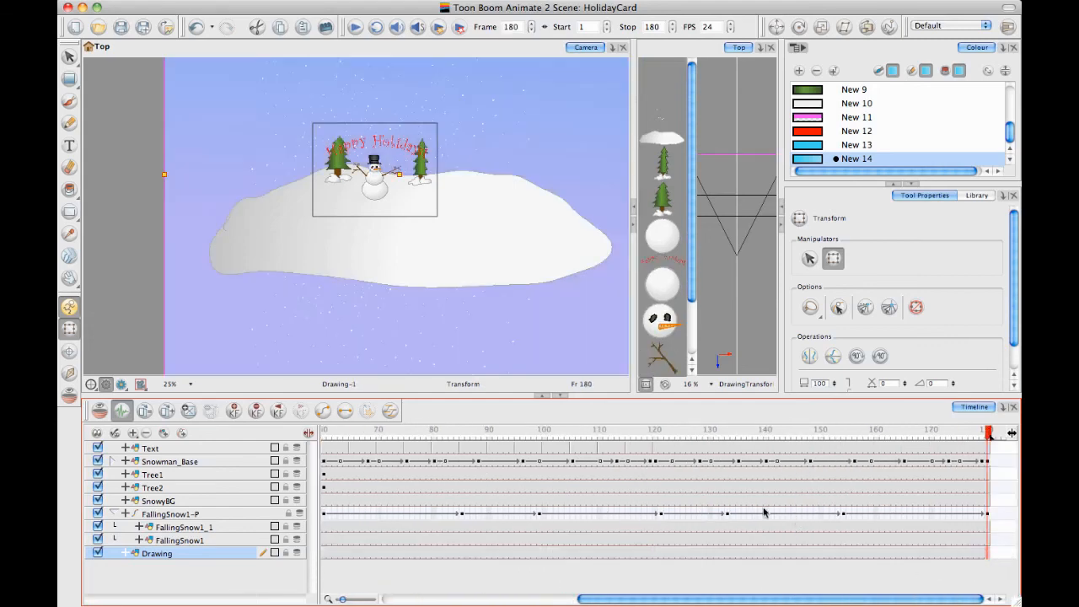
pyautogui.moveTo(584, 601); pyautogui.dragTo(387, 600)
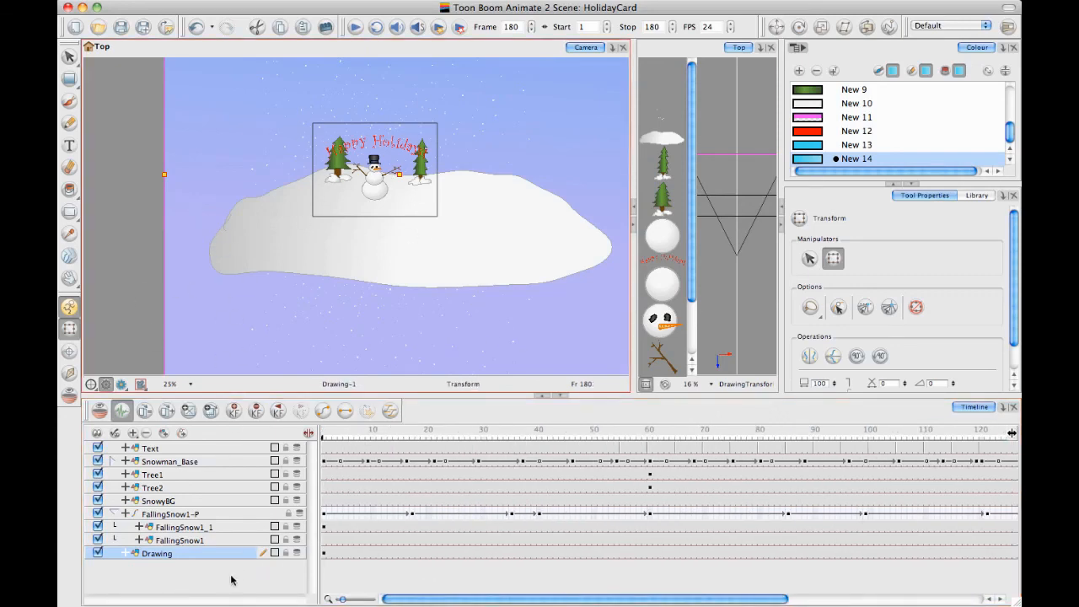
pyautogui.click(271, 280)
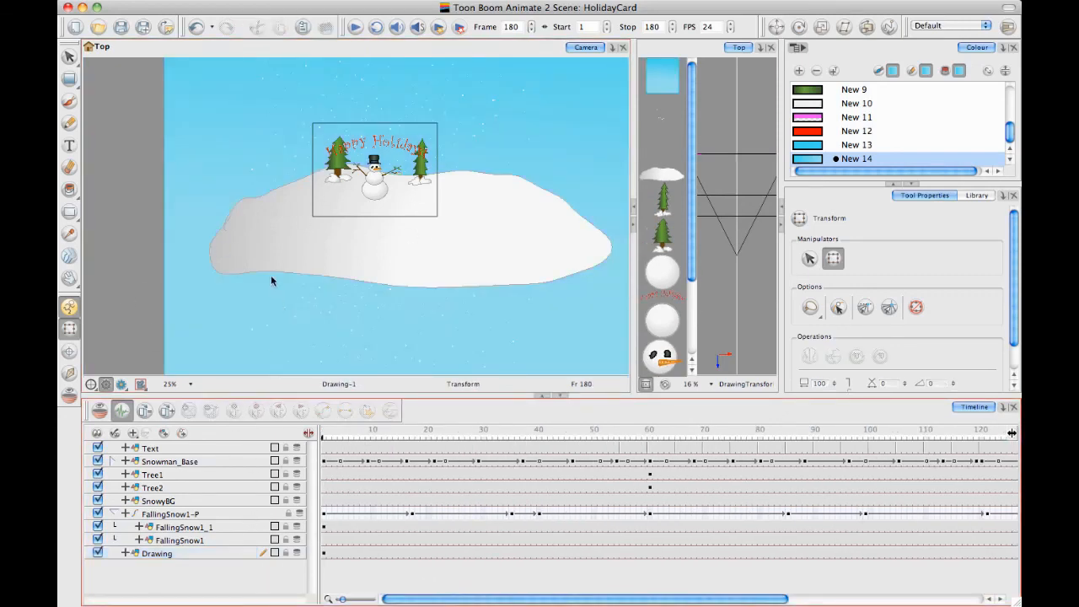
# Rename the gradient rectangle's layer as Sky
pyautogui.click(164, 553)
pyautogui.click(162, 552)
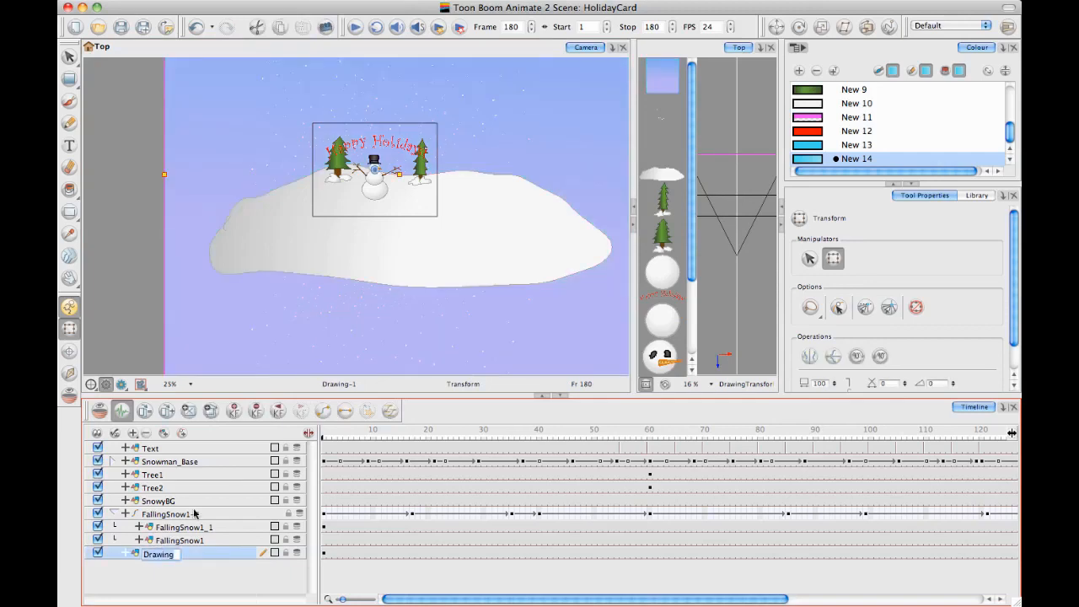
pyautogui.write('Sky')
pyautogui.press('Return')
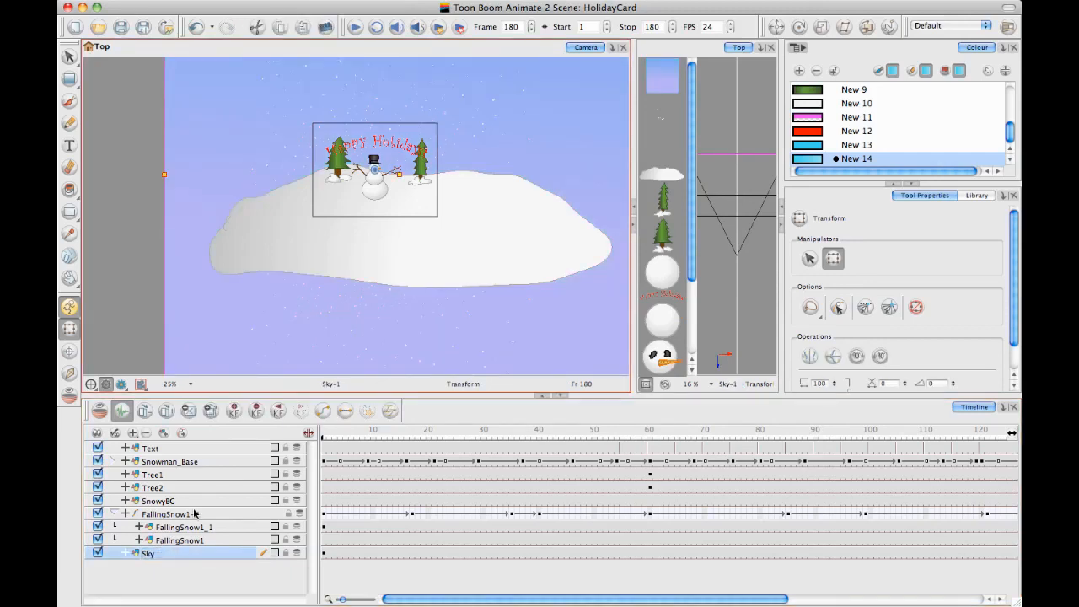
# Add a camera layer to the scene and attach it to a parent peg
pyautogui.click(133, 434)
pyautogui.click(156, 445)
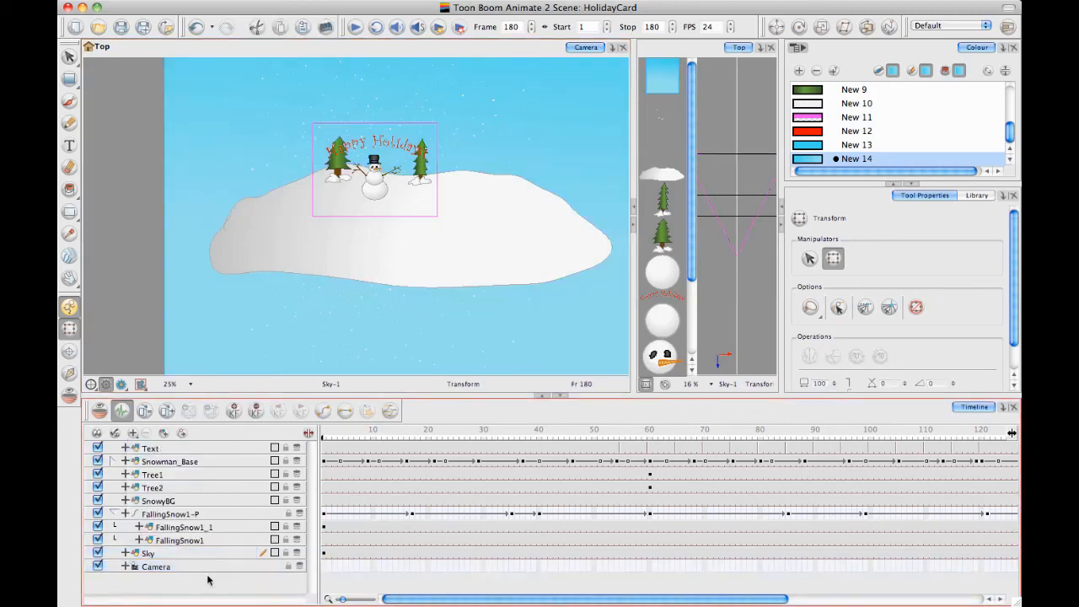
pyautogui.click(182, 433)
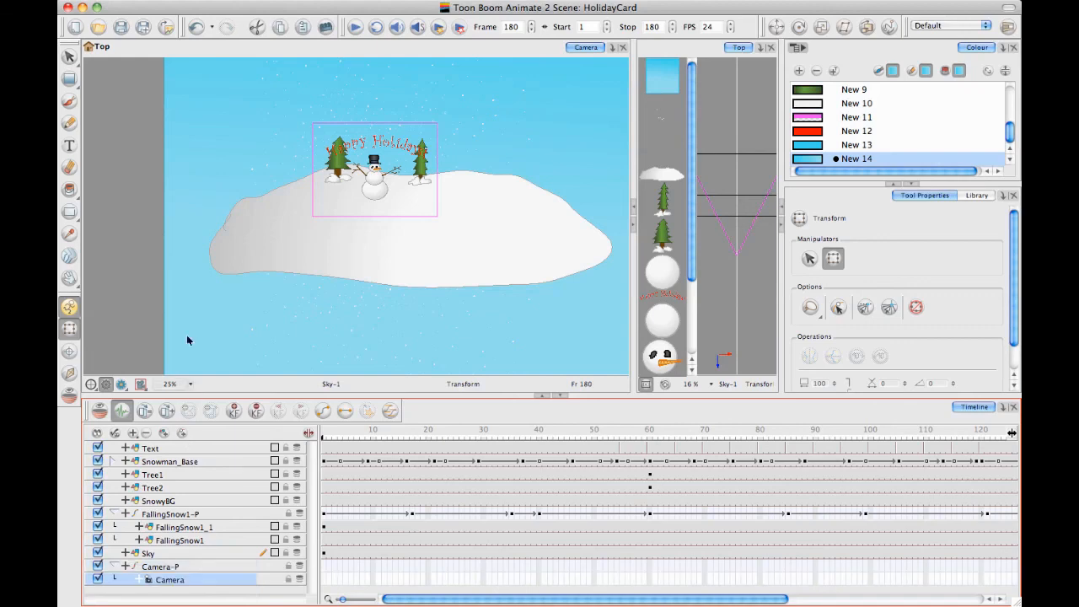
# Add keyframes to the camera's peg at frames 1 and 38
pyautogui.click(207, 568)
pyautogui.press('space')
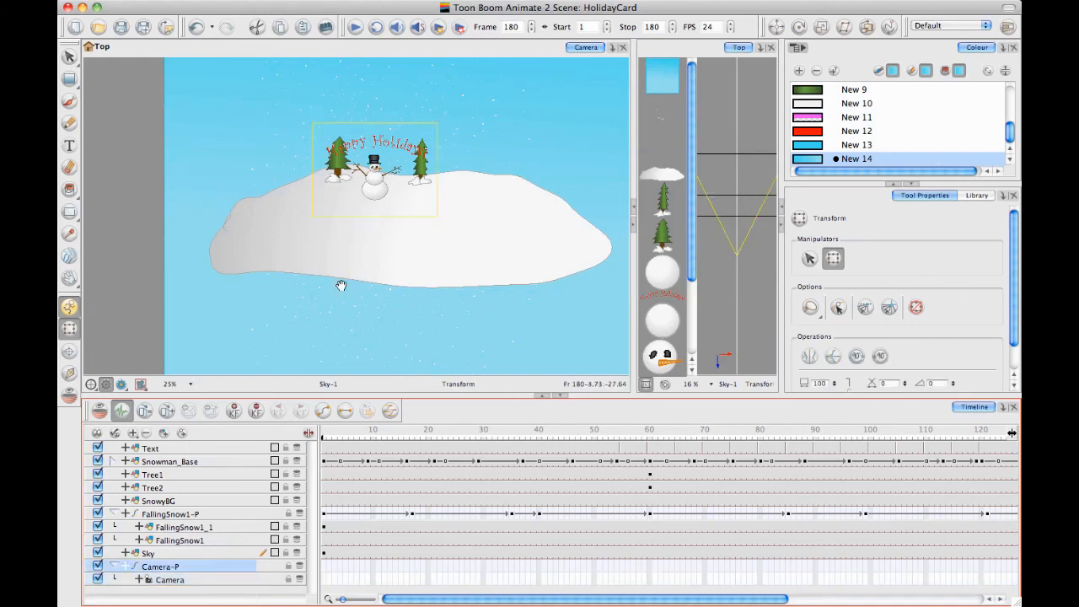
pyautogui.moveTo(340, 284); pyautogui.dragTo(323, 293)
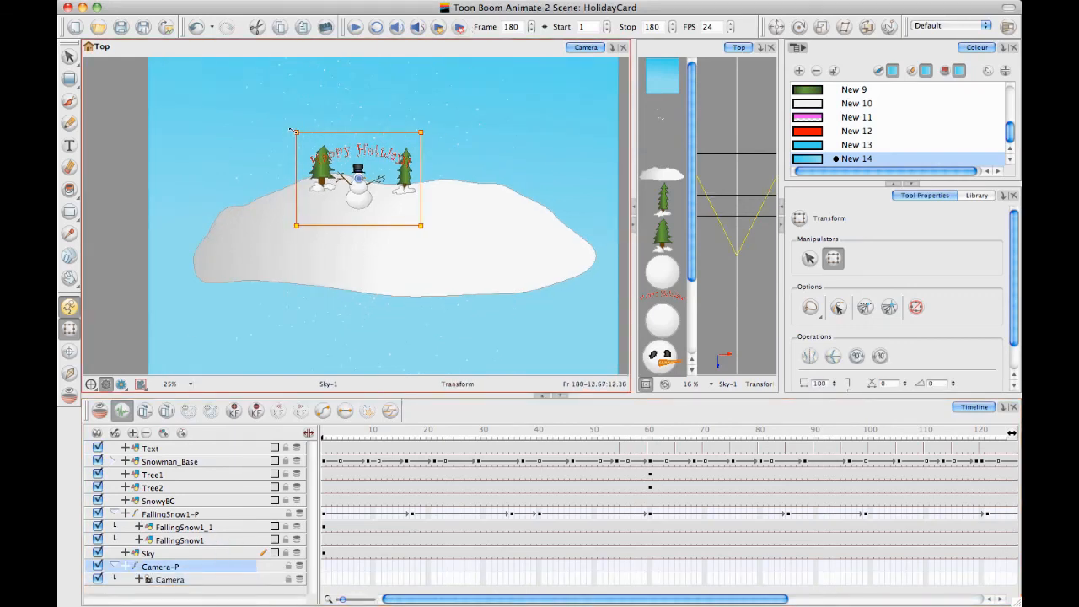
pyautogui.click(322, 578)
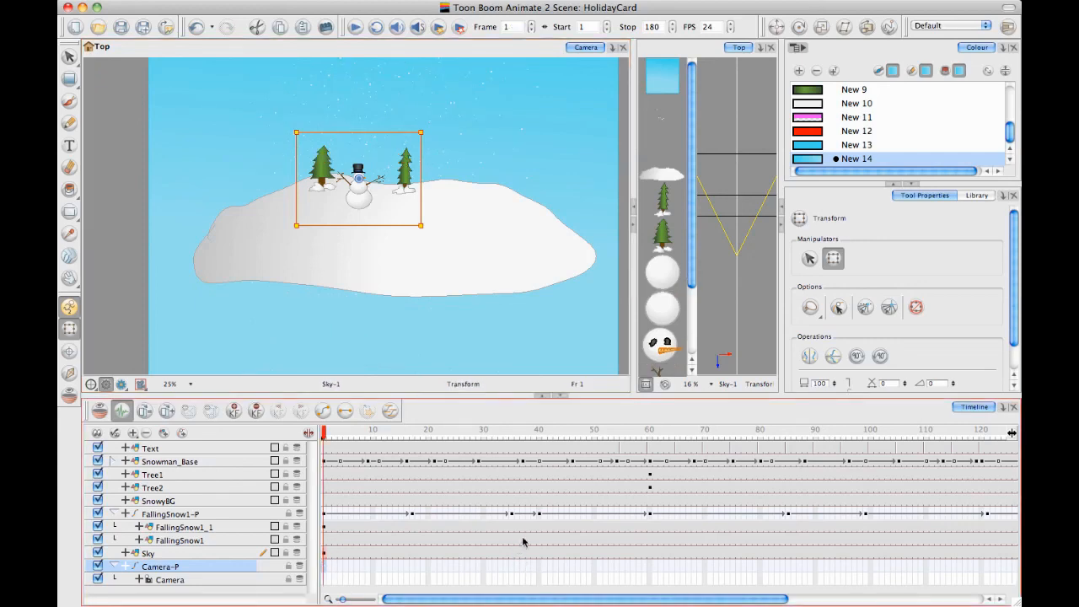
pyautogui.click(532, 571)
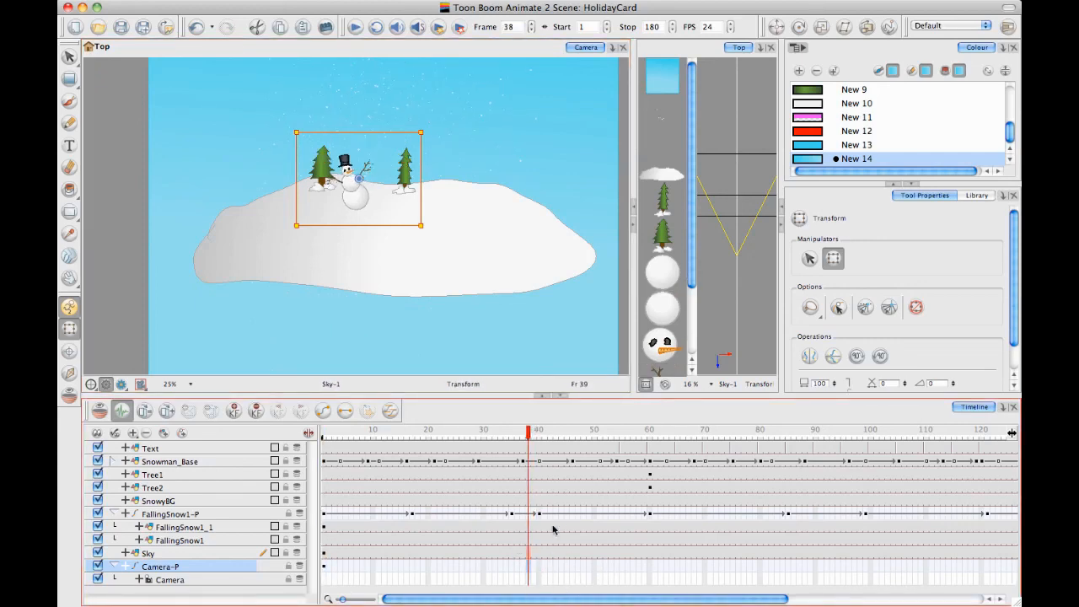
pyautogui.press('F6')
# Add a keyframe to the camera's peg at frame 85 and enlarge the camera frame there to zoom out
pyautogui.moveTo(532, 439); pyautogui.dragTo(798, 489)
pyautogui.click(787, 570)
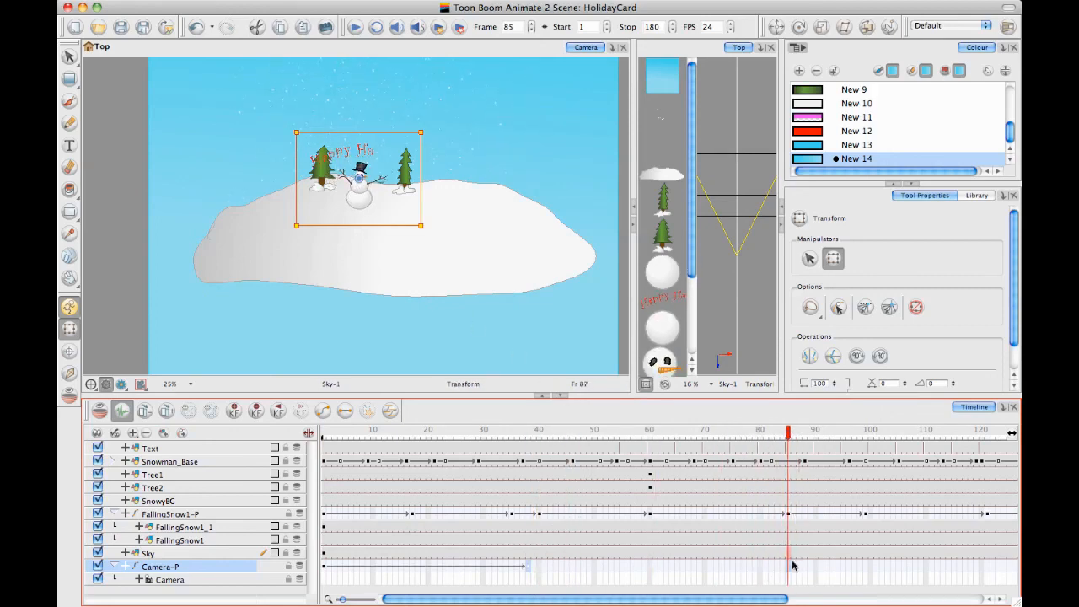
pyautogui.press('F6')
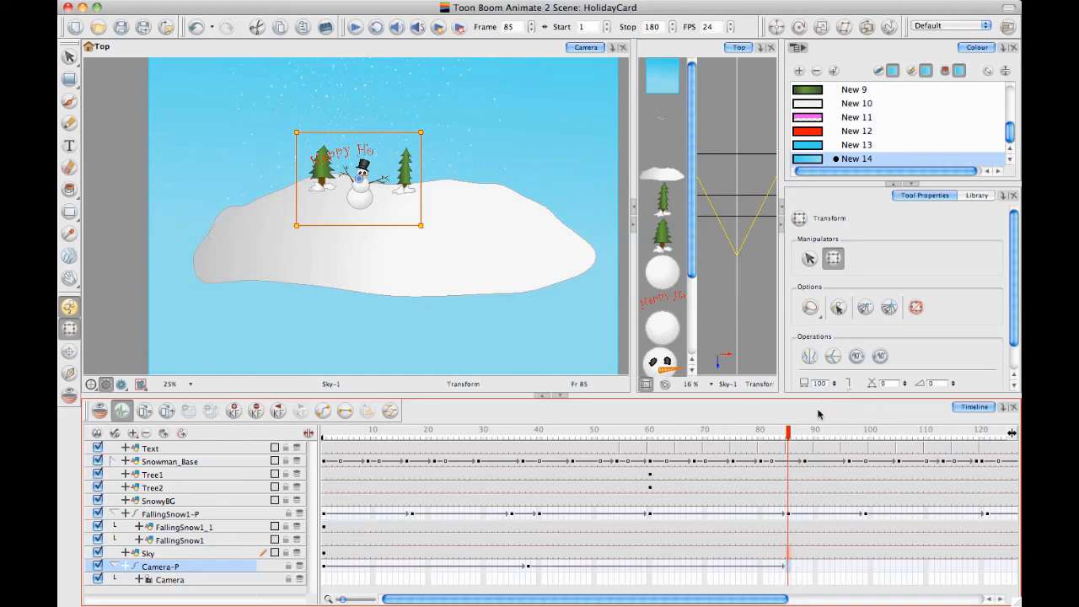
pyautogui.moveTo(297, 132); pyautogui.dragTo(98, 10)
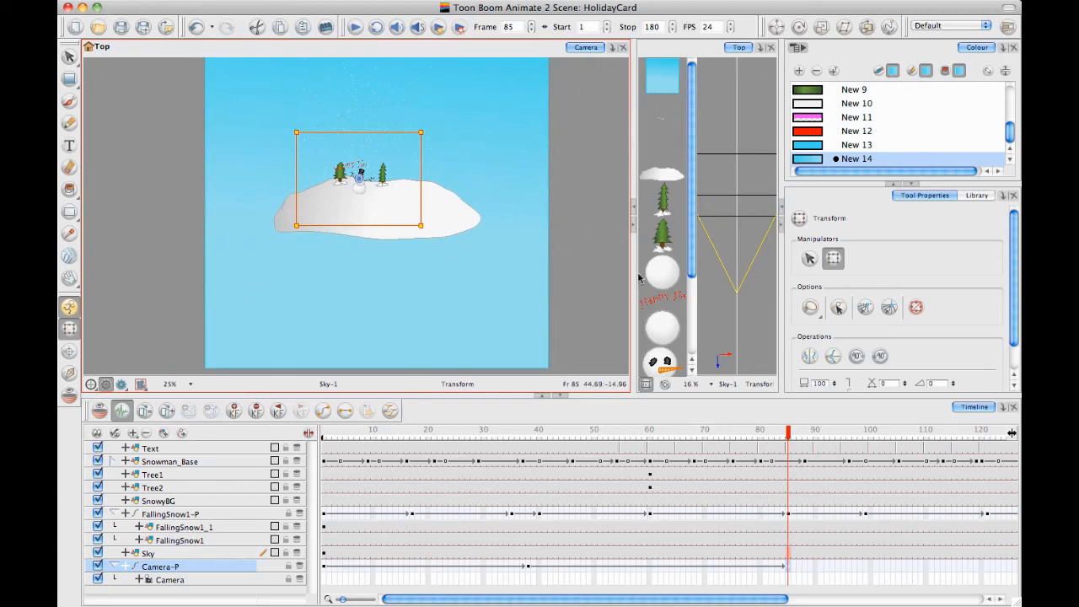
# Return to frame 1 and parent the Text layer to the camera's peg, Camera-P
pyautogui.moveTo(788, 436); pyautogui.dragTo(241, 484)
pyautogui.moveTo(355, 471); pyautogui.dragTo(330, 331)
pyautogui.click(201, 448)
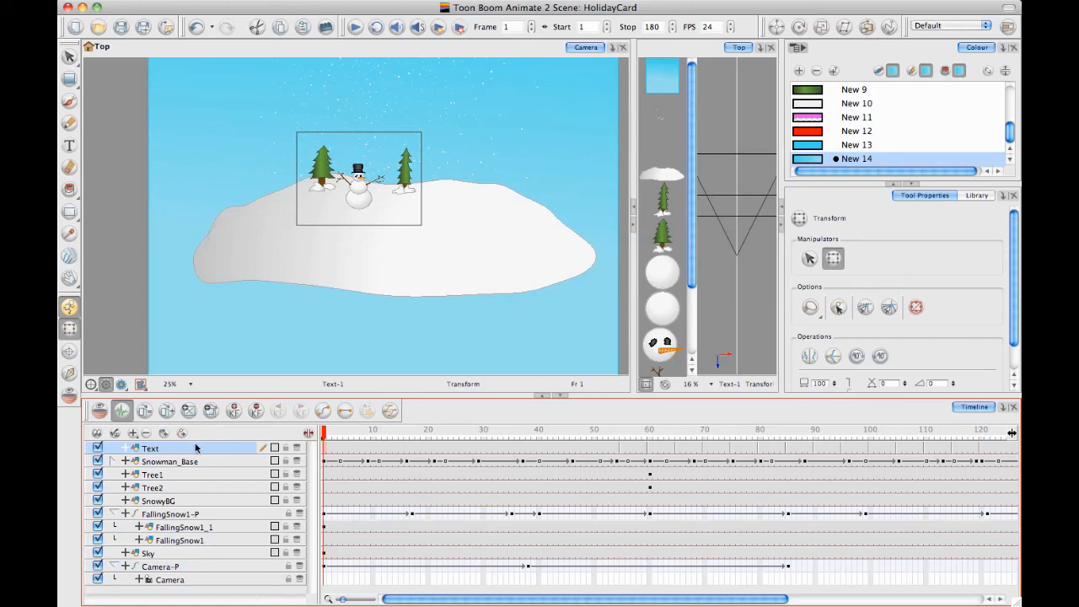
pyautogui.moveTo(179, 451); pyautogui.dragTo(182, 564)
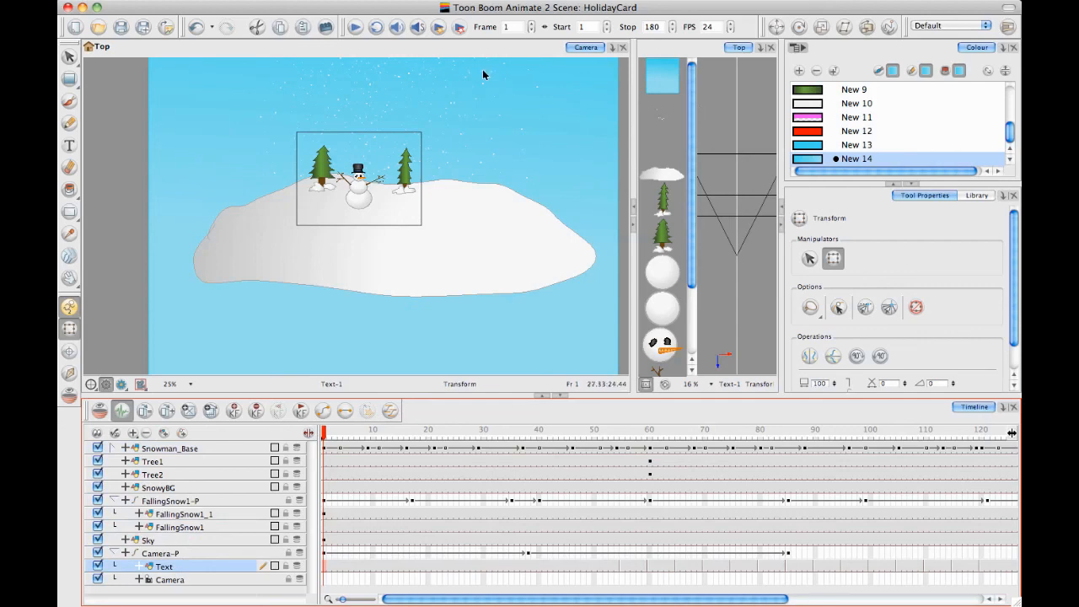
# Play back the animation to check how the greeting moves with the camera
pyautogui.moveTo(379, 162); pyautogui.dragTo(387, 173)
pyautogui.press('2')
pyautogui.moveTo(294, 223); pyautogui.dragTo(269, 261)
pyautogui.click(721, 106)
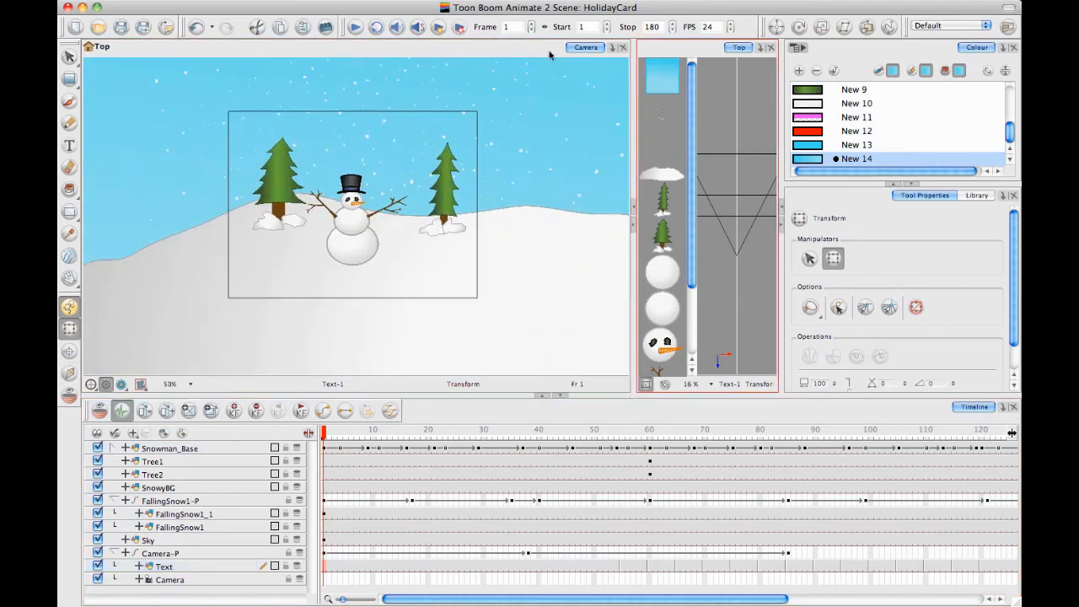
pyautogui.click(355, 27)
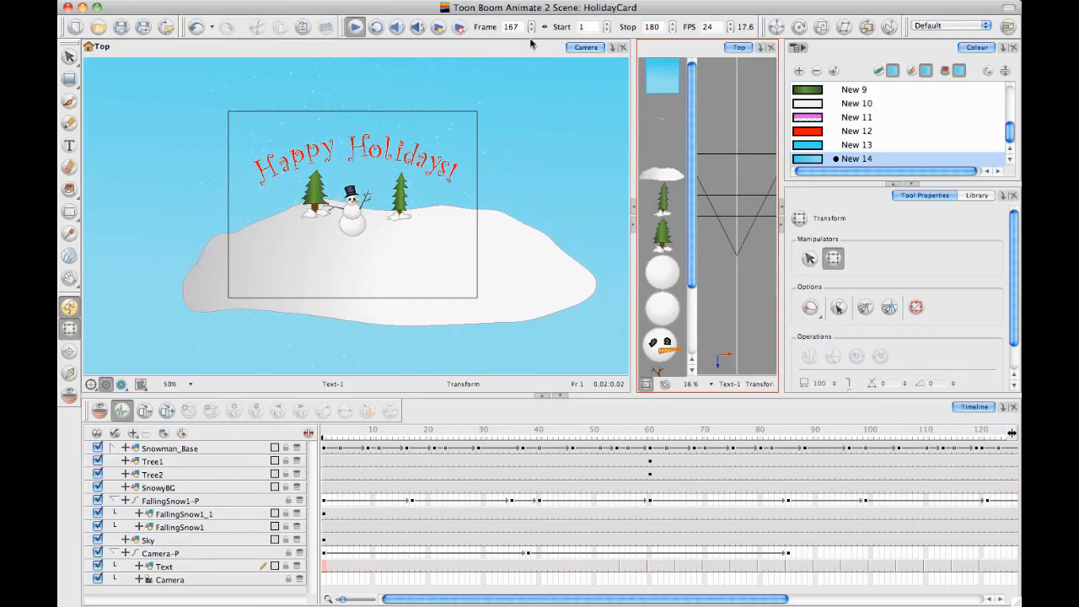
# Recolour swatch New 14's gradient from periwinkle (R 145, G 170, B 235) to near-white (R 233, G 236, B 241) and preview the animation
pyautogui.doubleClick(809, 159)
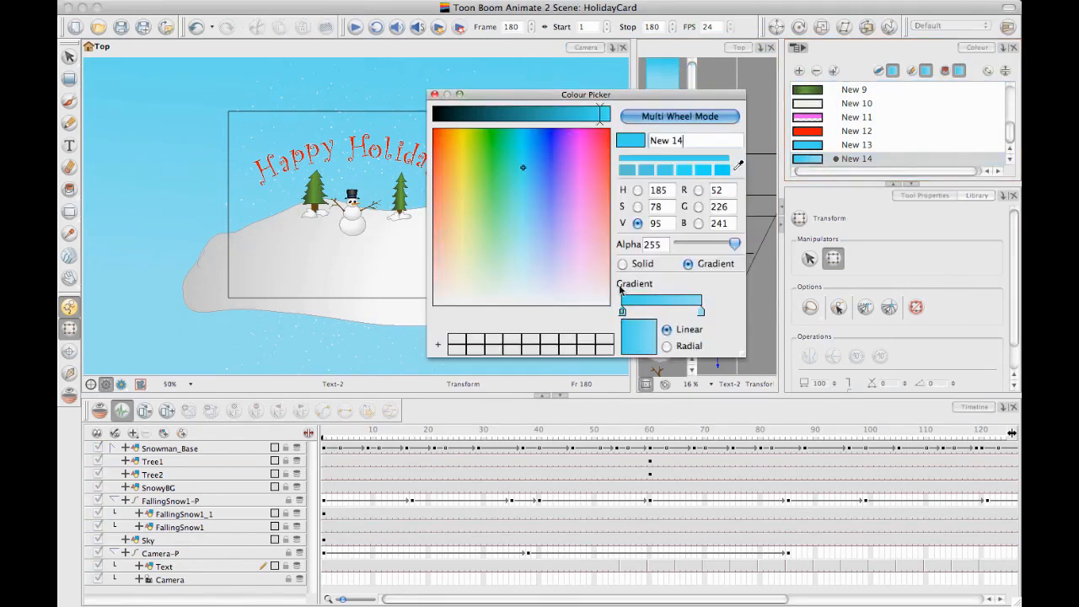
pyautogui.moveTo(524, 115); pyautogui.dragTo(595, 116)
pyautogui.click(531, 193)
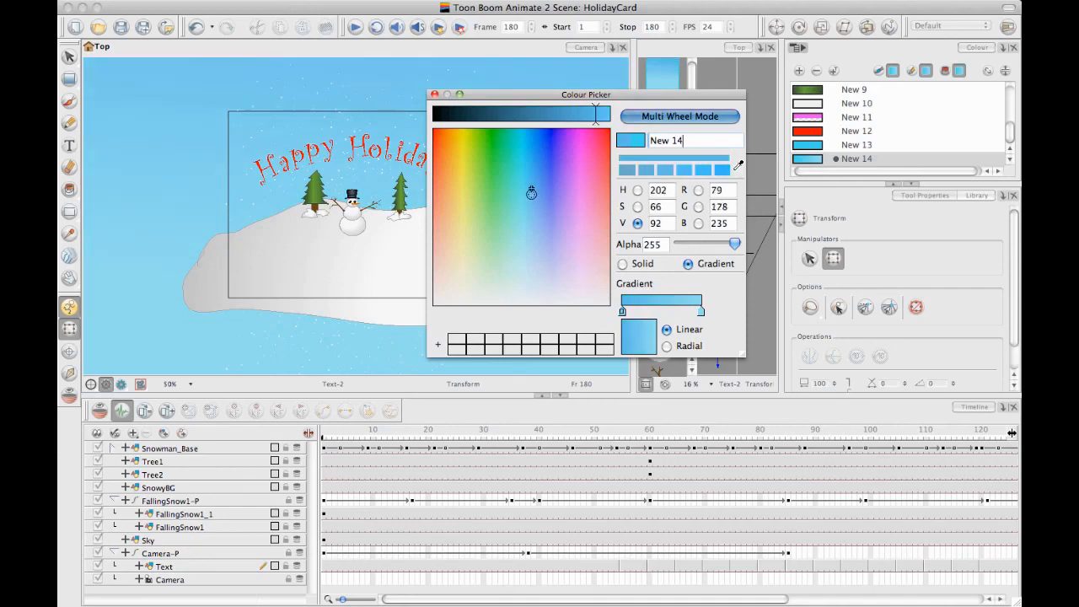
pyautogui.moveTo(531, 193)
pyautogui.mouseDown()
pyautogui.moveTo(542, 267)
pyautogui.moveTo(559, 279)
pyautogui.moveTo(538, 299)
pyautogui.mouseUp()
pyautogui.click(701, 312)
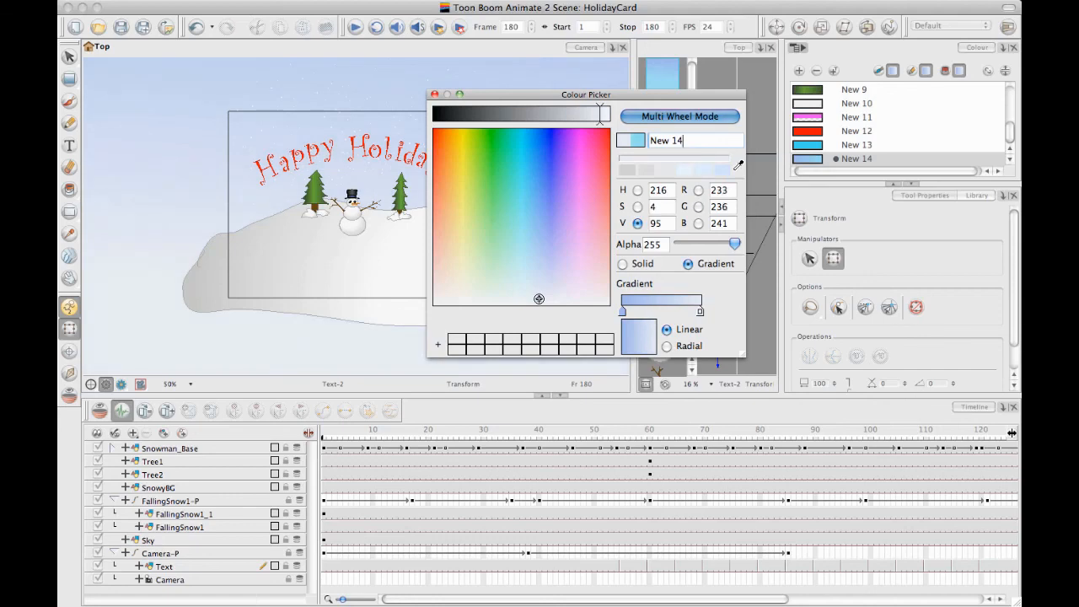
pyautogui.click(434, 95)
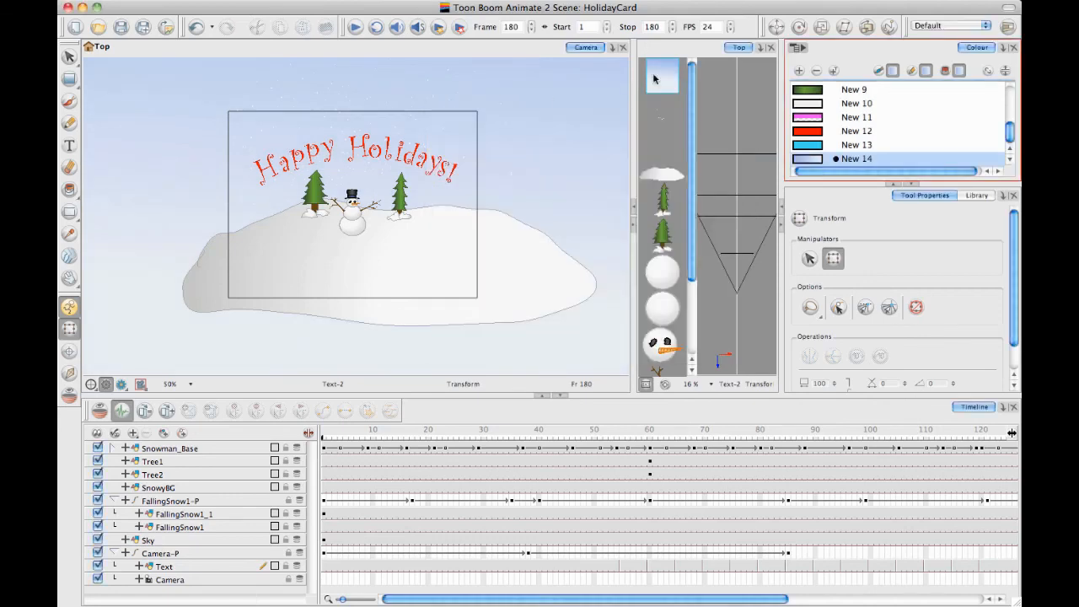
pyautogui.click(355, 27)
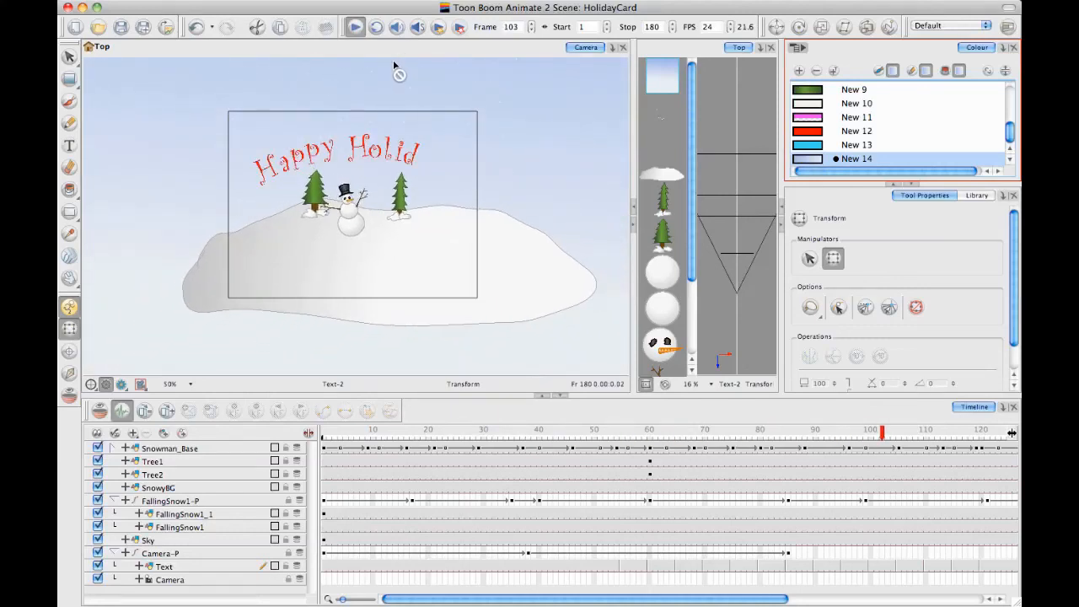
# Adjust the New 14 gradient to run from sky blue (R 116, G 178, B 235) to light blue (R 180, G 216, B 241)
pyautogui.doubleClick(803, 160)
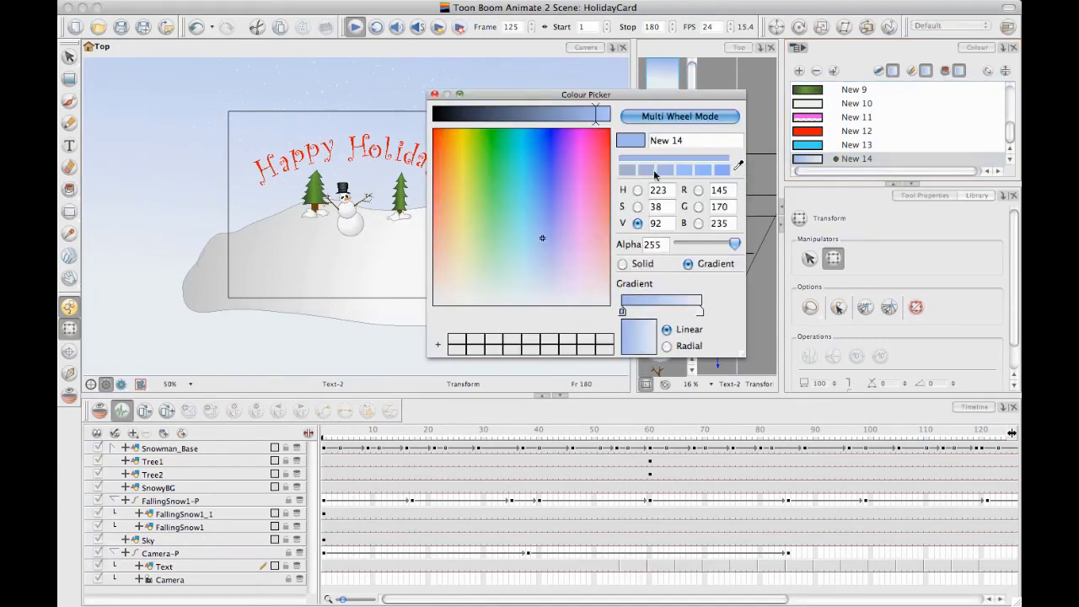
pyautogui.click(702, 312)
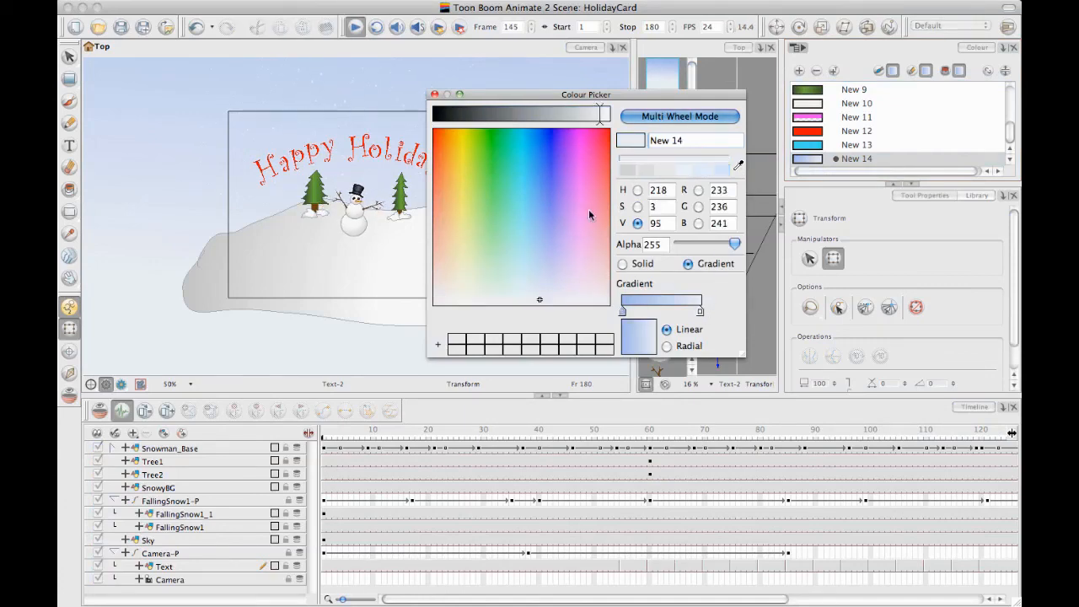
pyautogui.moveTo(537, 284); pyautogui.dragTo(533, 258)
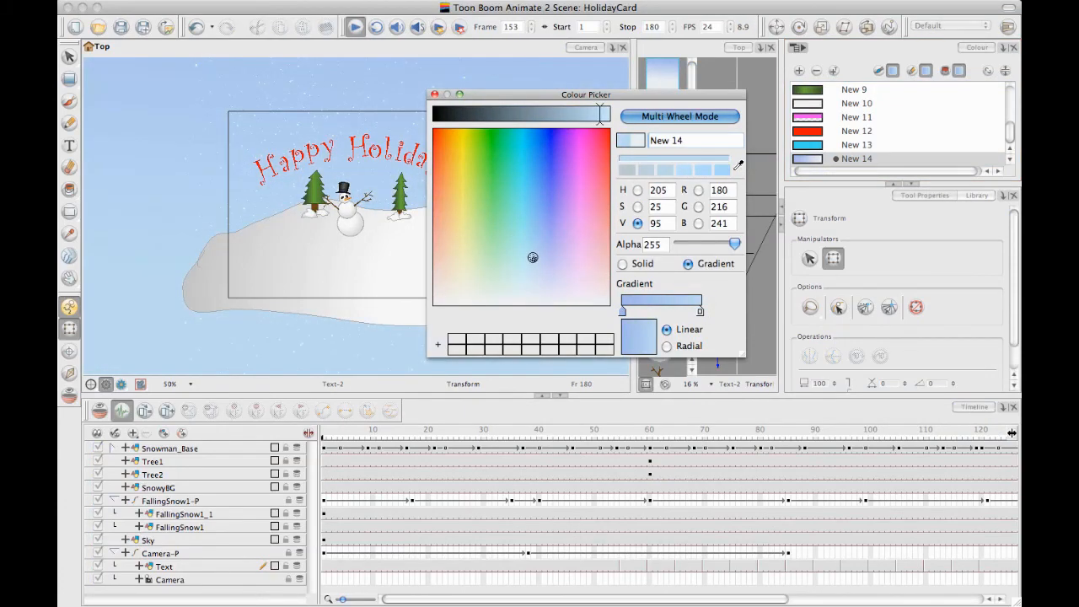
pyautogui.click(622, 311)
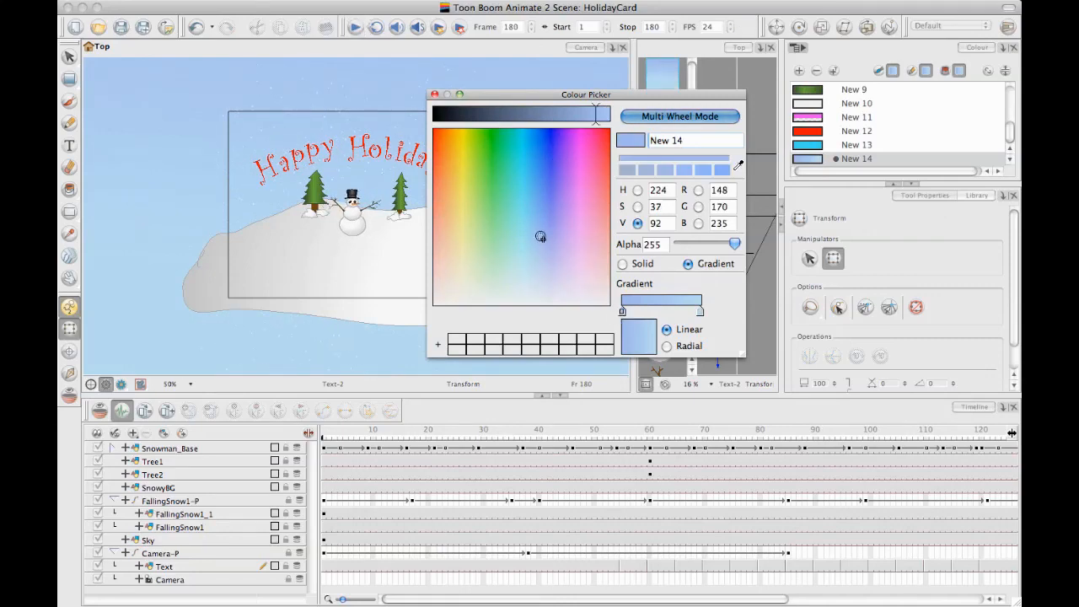
pyautogui.moveTo(540, 237); pyautogui.dragTo(534, 215)
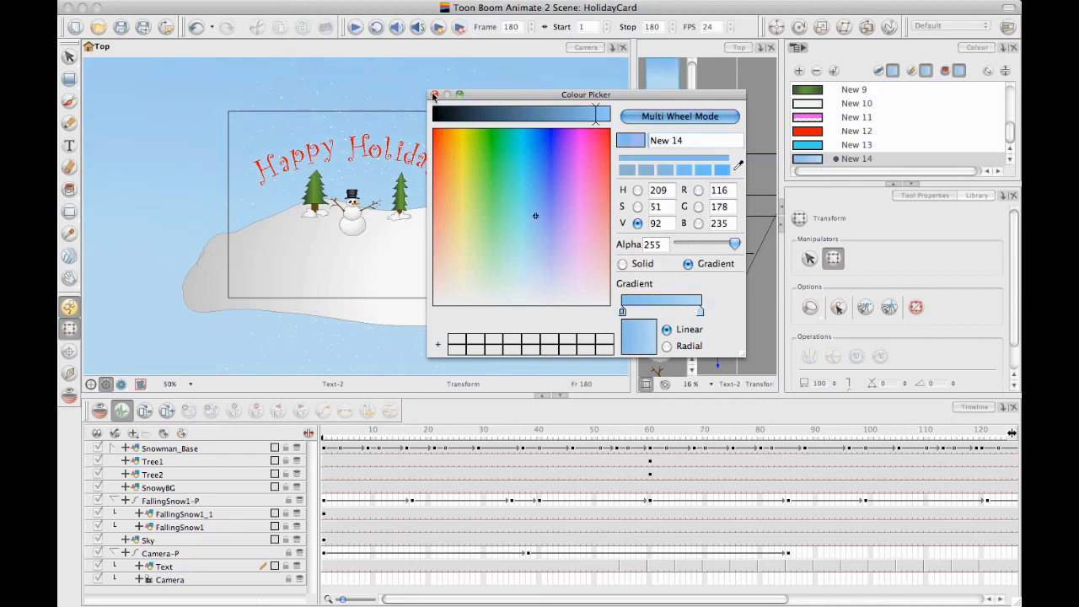
pyautogui.click(434, 93)
# Examine the gradient's placement on the Sky layer at frame 1 with the Edit Gradient/Texture tool
pyautogui.moveTo(450, 130); pyautogui.dragTo(462, 123)
pyautogui.press('1')
pyautogui.moveTo(203, 125); pyautogui.dragTo(210, 119)
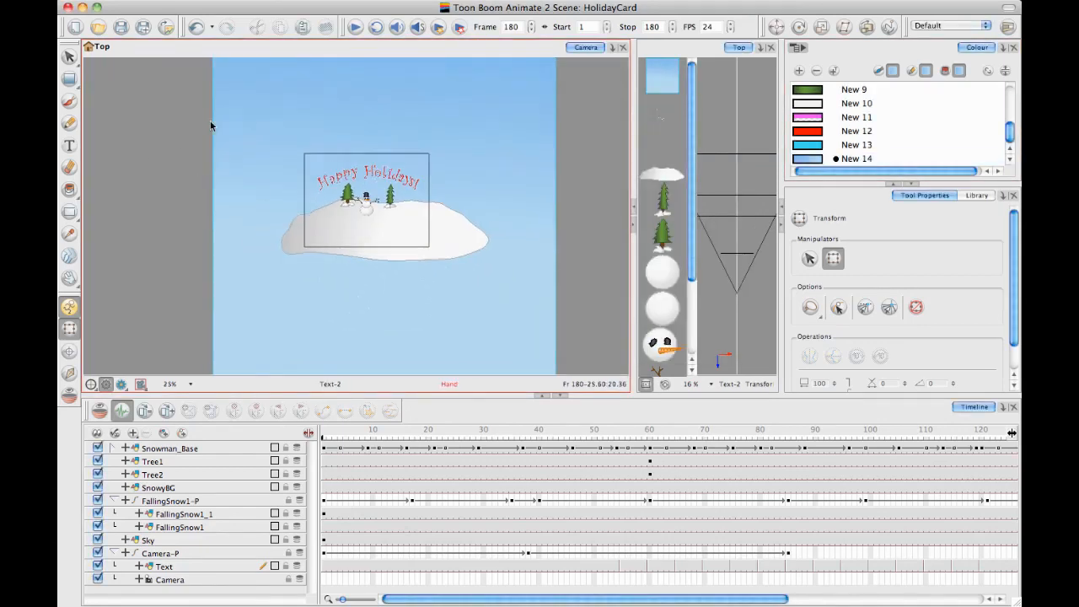
pyautogui.press('1')
pyautogui.click(71, 80)
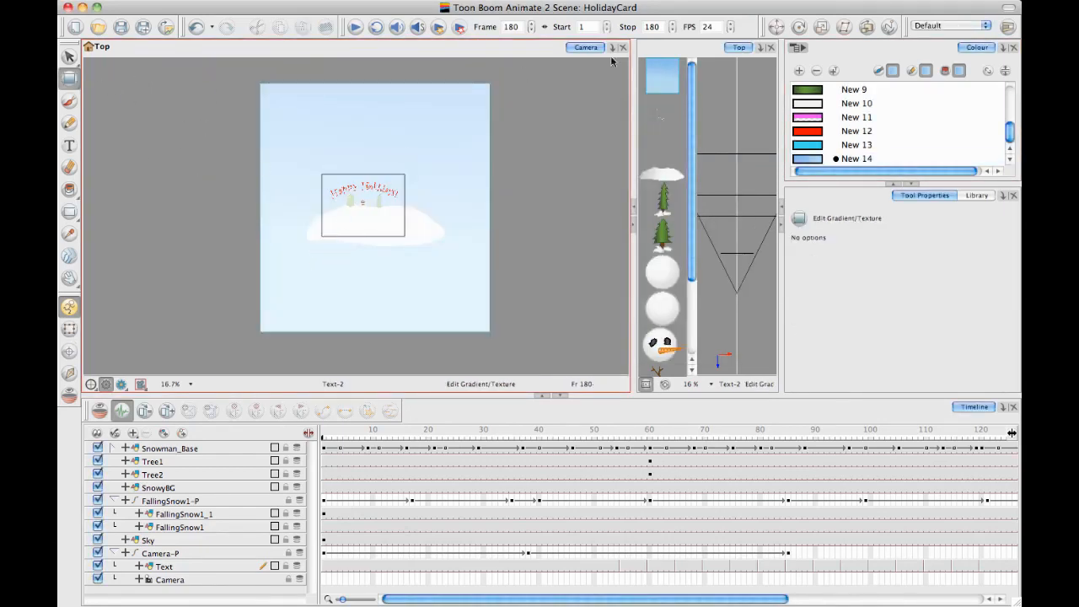
pyautogui.click(320, 537)
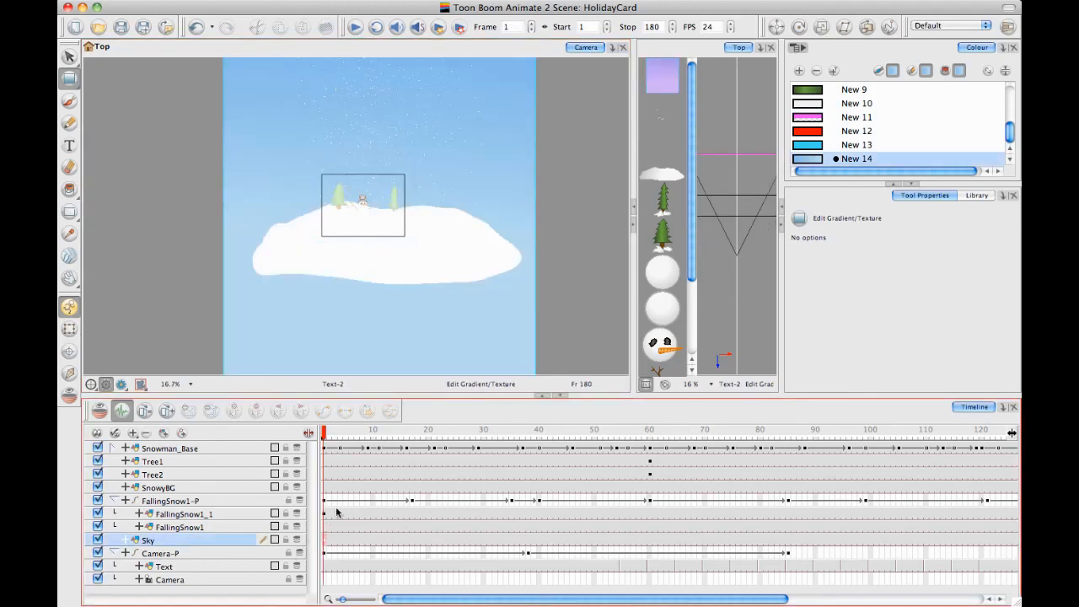
pyautogui.press('1')
pyautogui.press('1')
pyautogui.press('1')
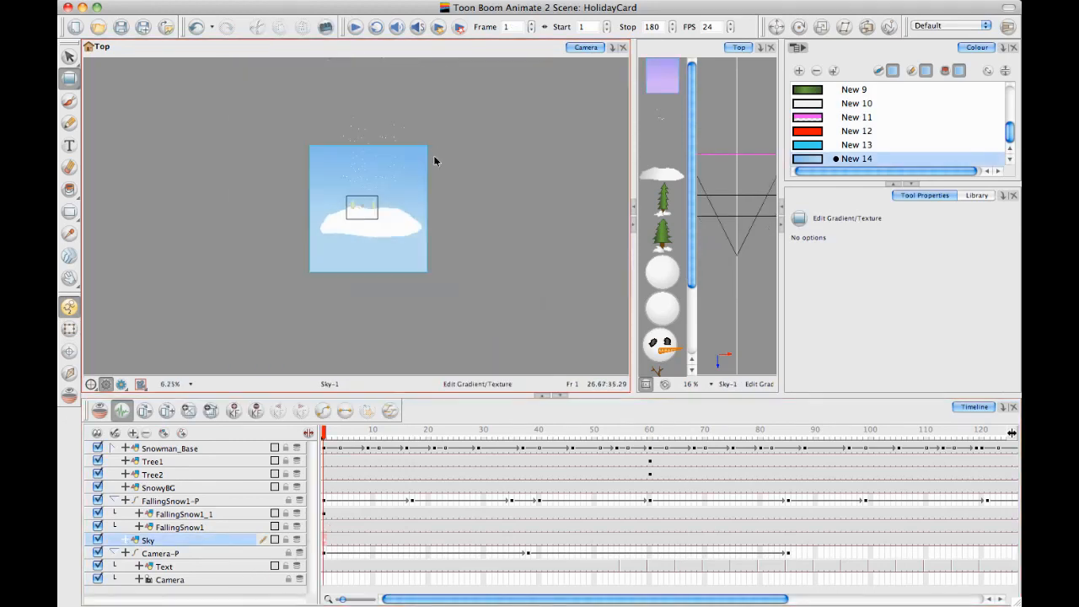
pyautogui.moveTo(316, 160); pyautogui.dragTo(340, 154)
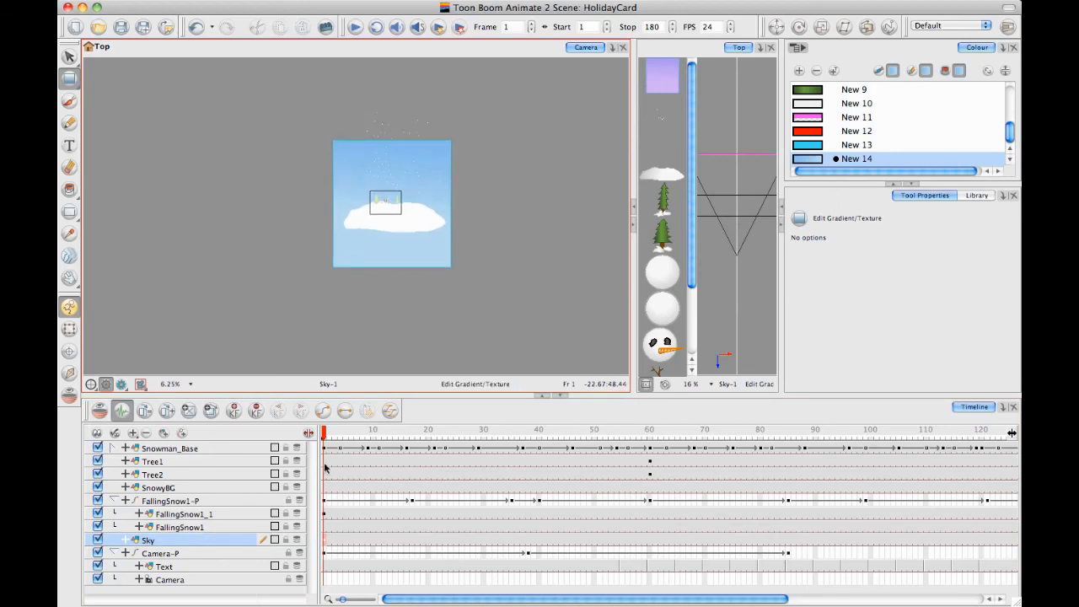
pyautogui.press('2')
pyautogui.press('2')
pyautogui.press('2')
pyautogui.press('2')
pyautogui.press('2')
pyautogui.press('1')
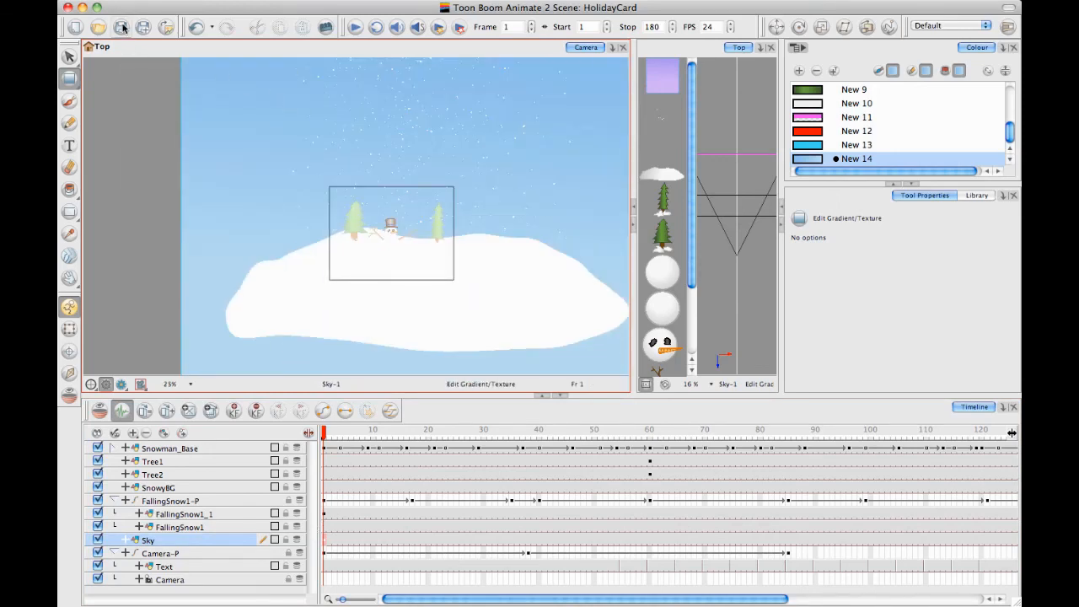
pyautogui.press('1')
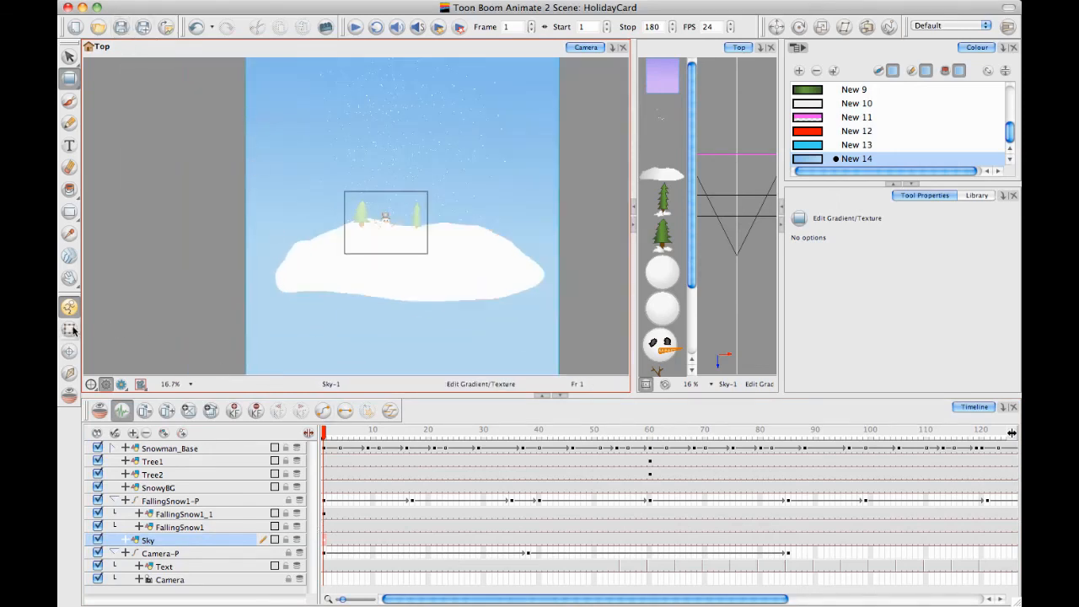
pyautogui.click(69, 329)
pyautogui.click(385, 367)
pyautogui.press('1')
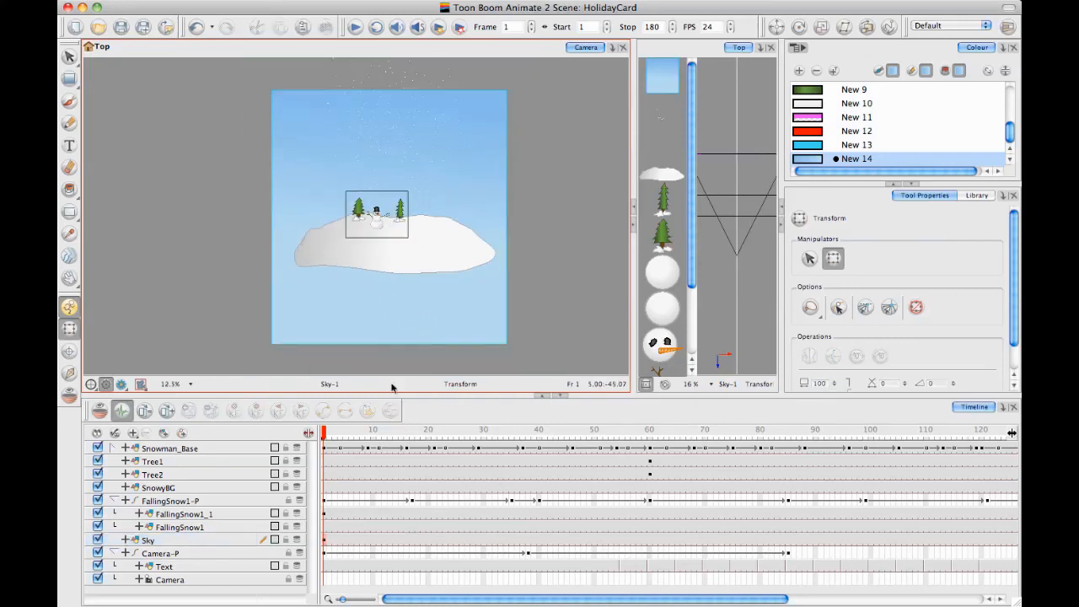
# Scrub through the animation to frame 128 and examine the greeting and snowman inside the camera frame
pyautogui.moveTo(331, 436); pyautogui.dragTo(870, 434)
pyautogui.moveTo(925, 412); pyautogui.dragTo(1011, 408)
pyautogui.click(475, 215)
pyautogui.press('2')
pyautogui.press('2')
pyautogui.press('2')
pyautogui.press('2')
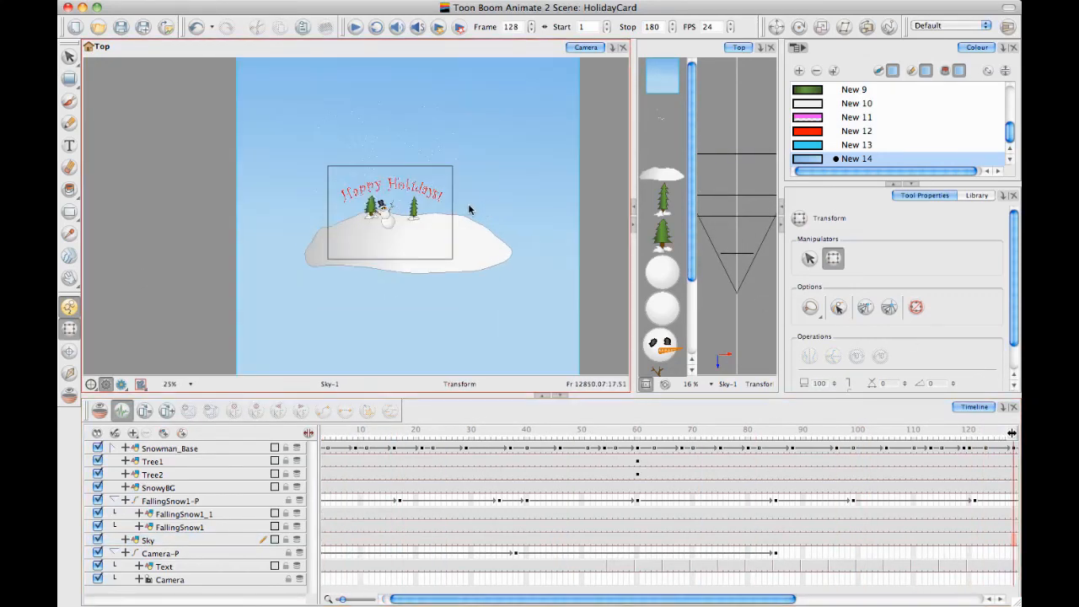
pyautogui.press('2')
pyautogui.press('space')
pyautogui.moveTo(538, 169); pyautogui.dragTo(491, 169)
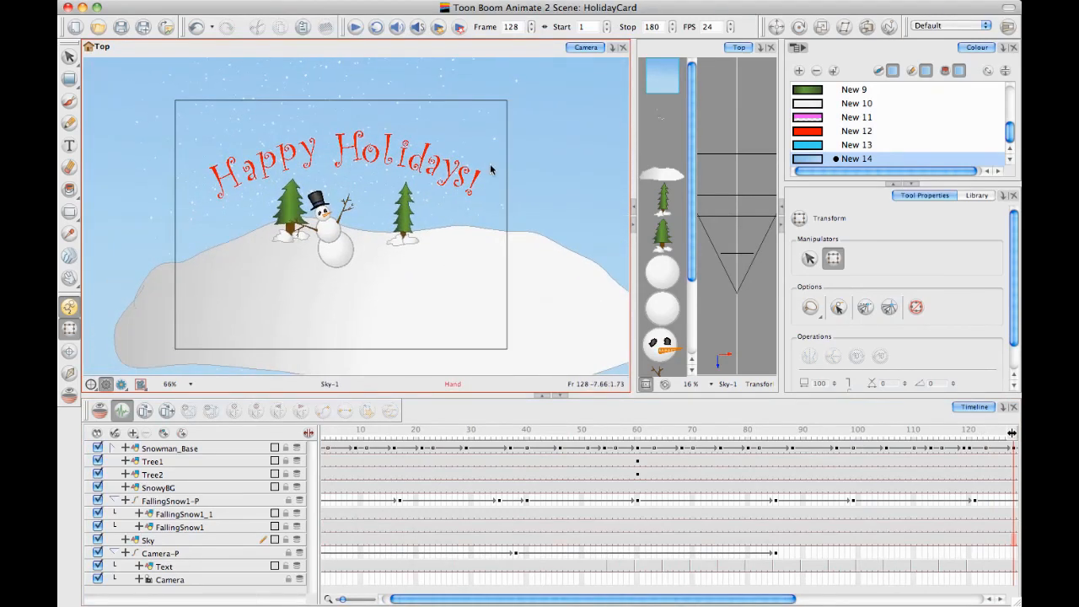